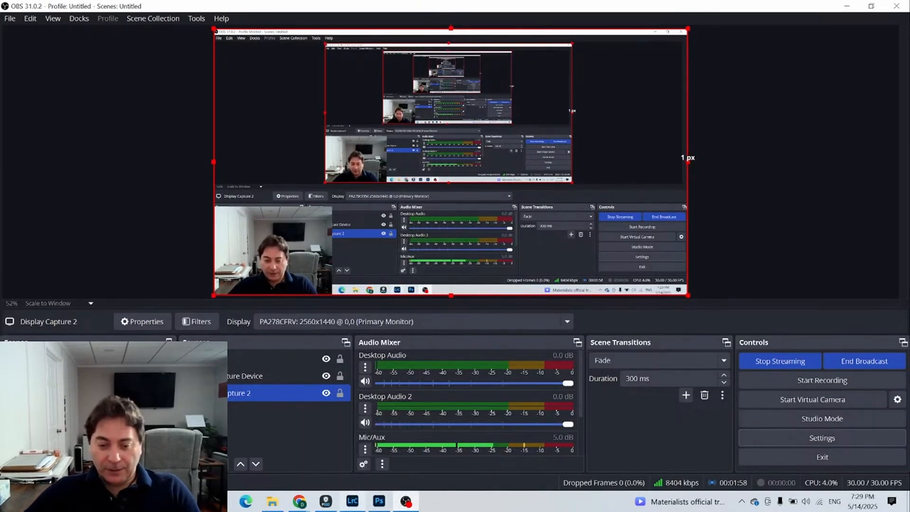
Step: Check the live chat pop-out and the YouTube Studio stream page, and switch to Lightroom Classic
{"action": "mouse_move", "coordinate": [299, 501]}
{"action": "left_click", "coordinate": [356, 466]}
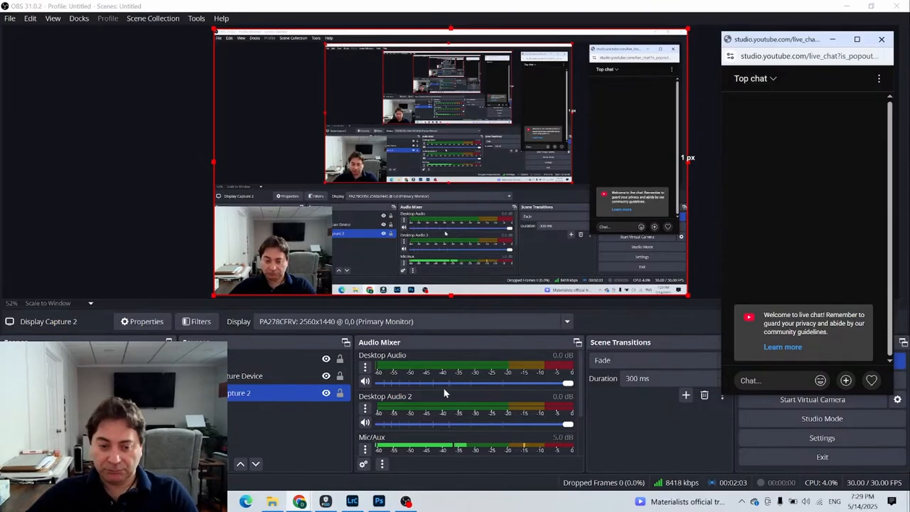
{"action": "mouse_move", "coordinate": [299, 502]}
{"action": "left_click", "coordinate": [276, 469]}
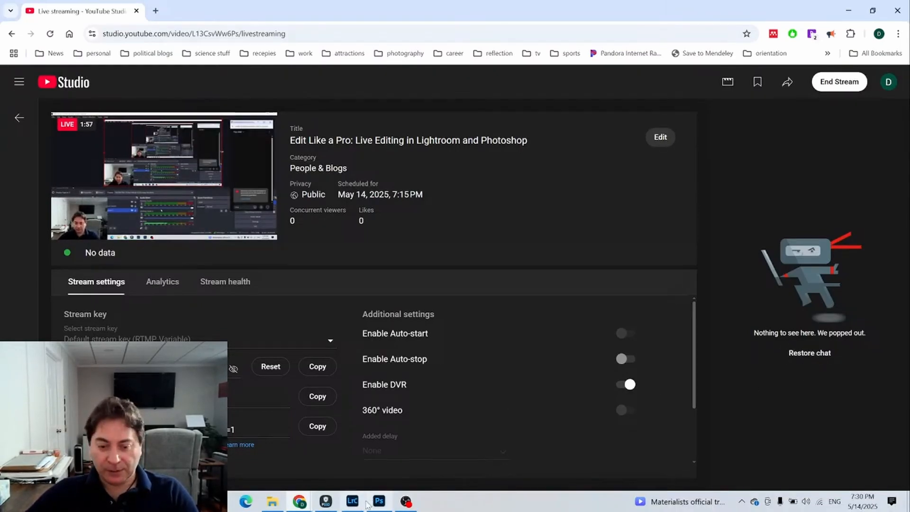
{"action": "left_click", "coordinate": [407, 501]}
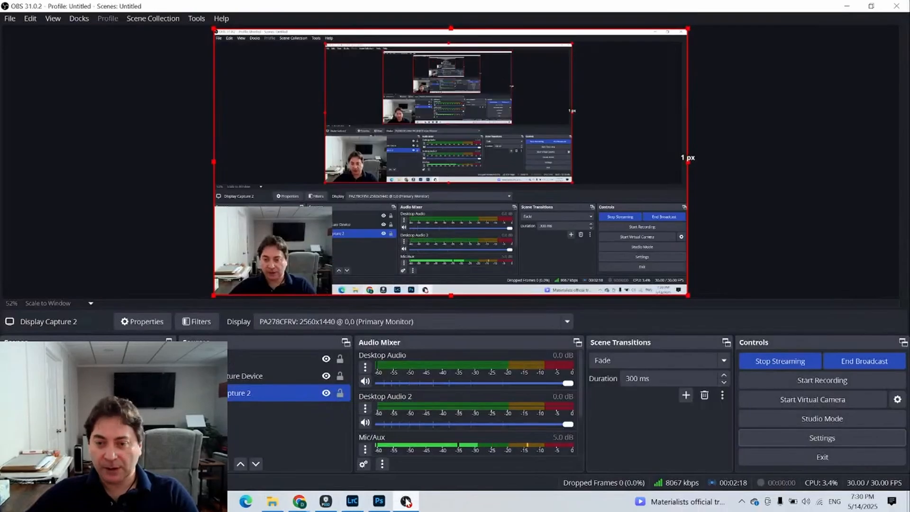
{"action": "left_click", "coordinate": [353, 501]}
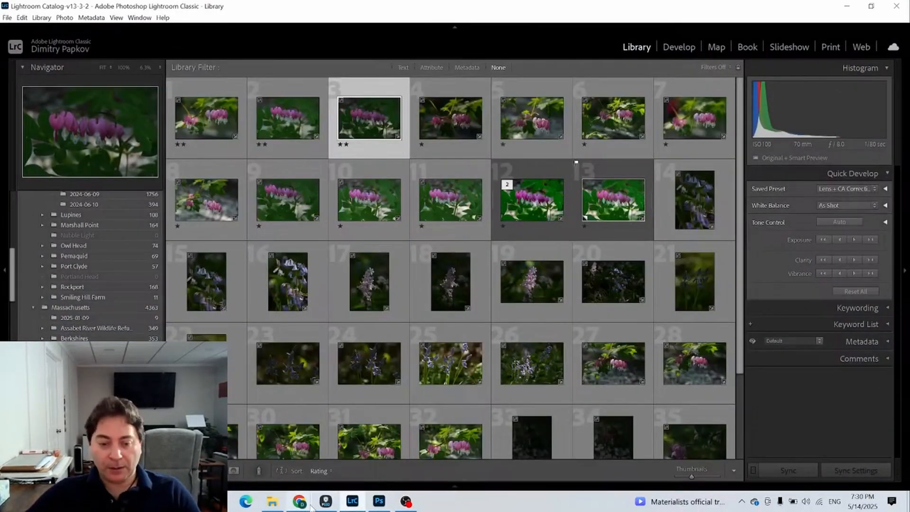
Step: Bring up the live chat pop-out over Lightroom and place it over the Navigator area
{"action": "mouse_move", "coordinate": [300, 501]}
{"action": "left_click", "coordinate": [357, 457]}
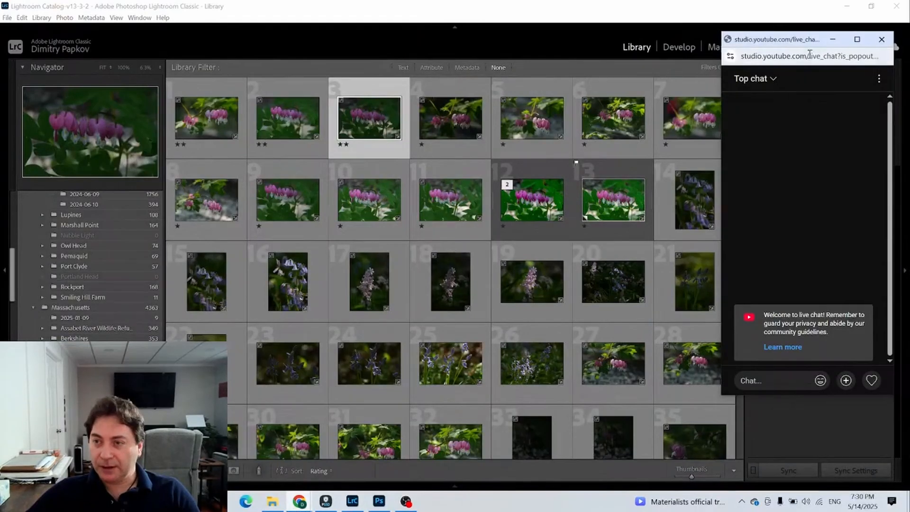
{"action": "left_click_drag", "start_coordinate": [811, 41], "coordinate": [121, 112]}
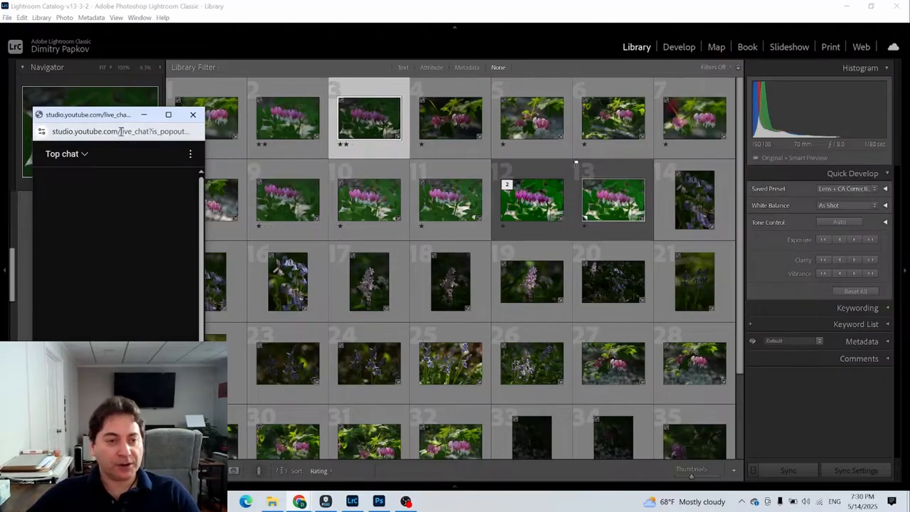
{"action": "left_click_drag", "start_coordinate": [96, 117], "coordinate": [116, 120]}
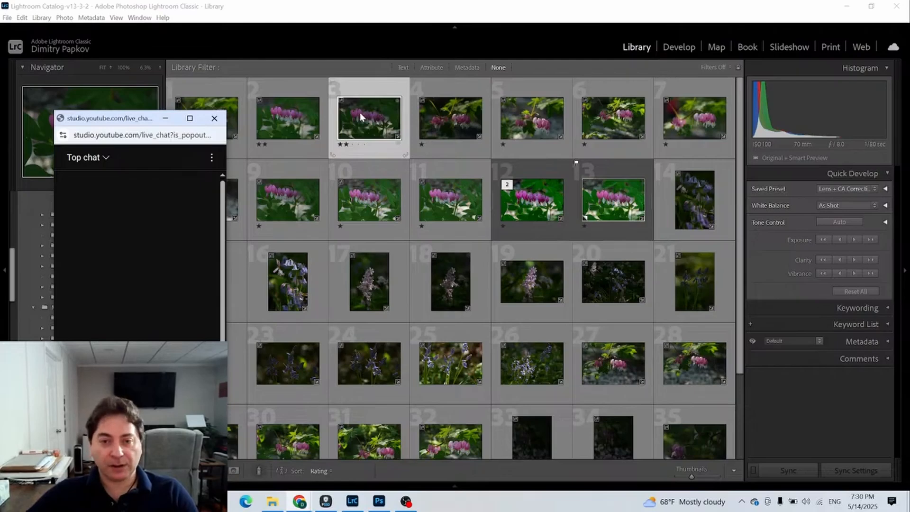
Step: Create a virtual copy of the third photo in the grid, the two-star bleeding heart shot, and select the original
{"action": "right_click", "coordinate": [379, 94]}
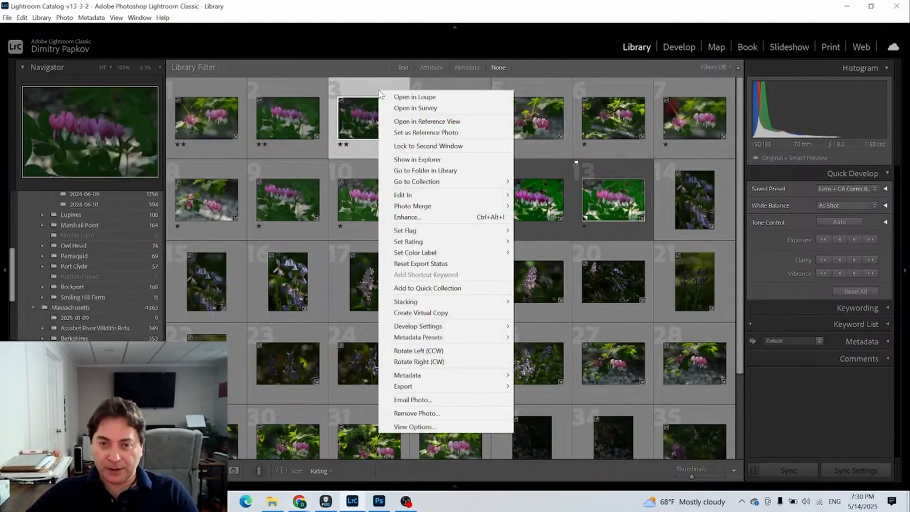
{"action": "left_click", "coordinate": [448, 313]}
{"action": "left_click", "coordinate": [352, 101]}
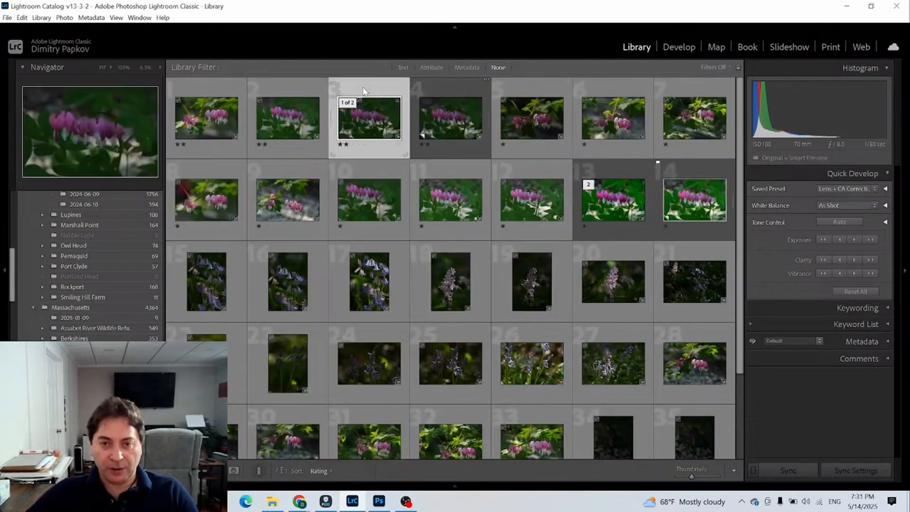
Step: Reduce the Lightroom window to leave free space beside it and place the live chat pop-out in that space
{"action": "left_click", "coordinate": [871, 6]}
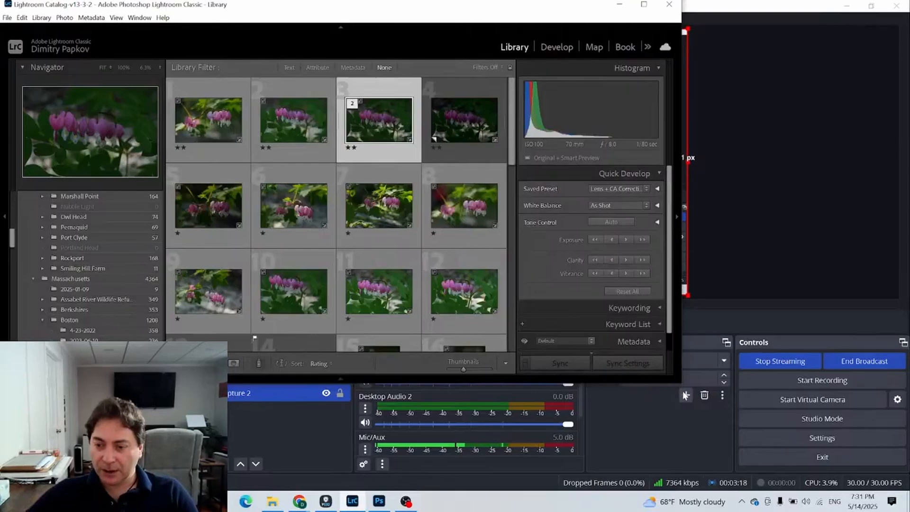
{"action": "left_click_drag", "start_coordinate": [680, 384], "coordinate": [751, 491]}
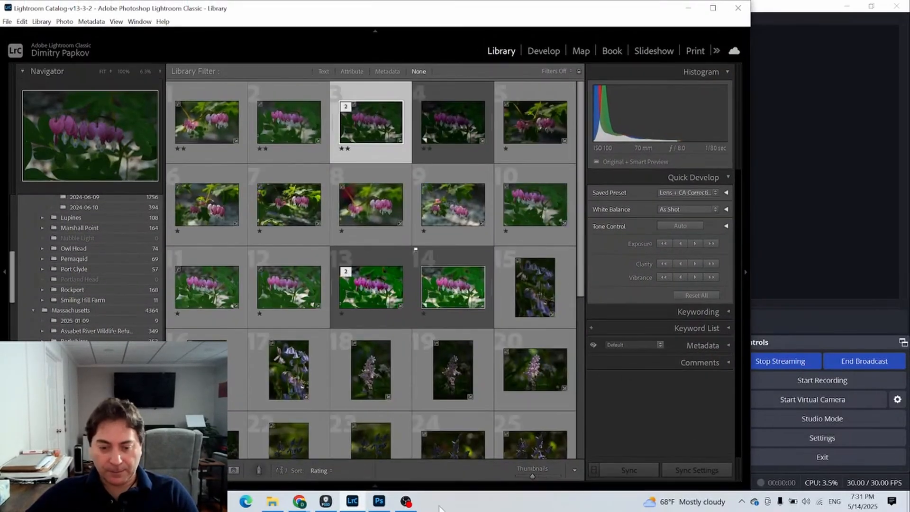
{"action": "left_click", "coordinate": [299, 502]}
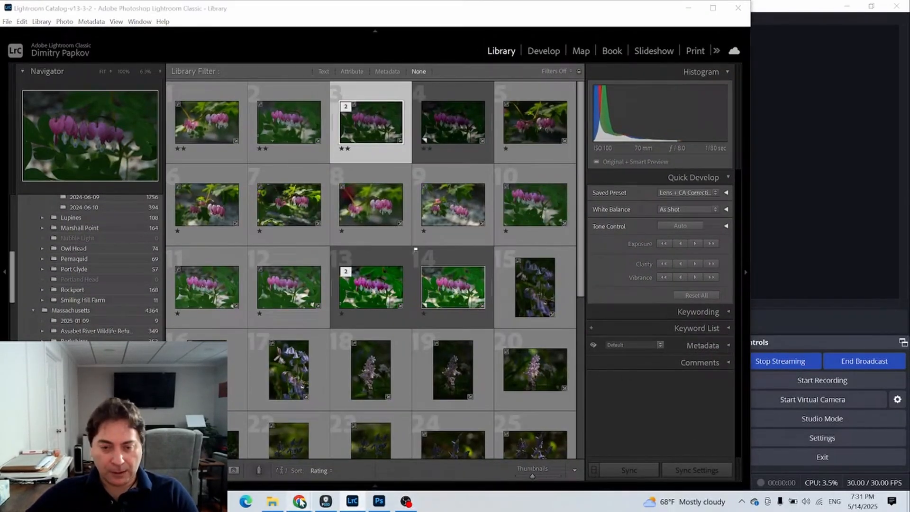
{"action": "left_click", "coordinate": [357, 472]}
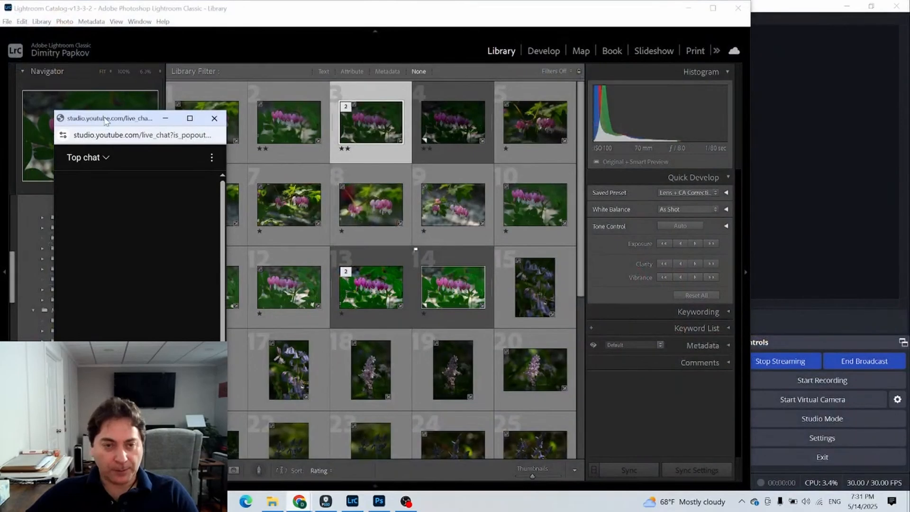
{"action": "left_click_drag", "start_coordinate": [107, 121], "coordinate": [785, 36]}
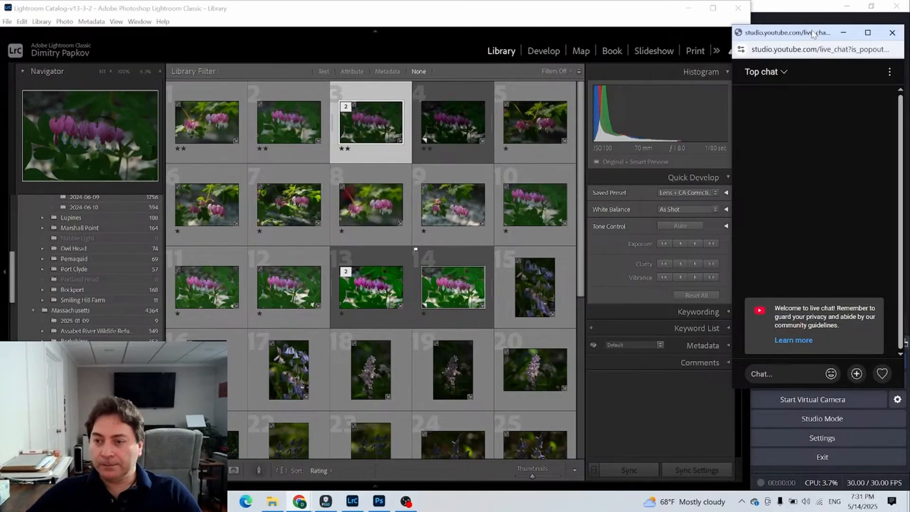
{"action": "left_click_drag", "start_coordinate": [815, 41], "coordinate": [815, 46]}
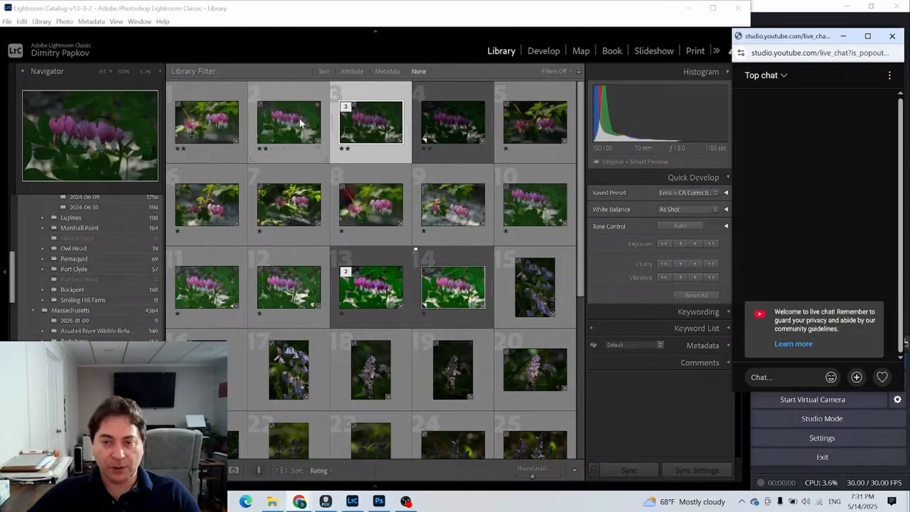
Step: Apply Auto tone adjustments to the original bleeding heart photo in Develop and return to the Library grid
{"action": "left_click", "coordinate": [556, 53]}
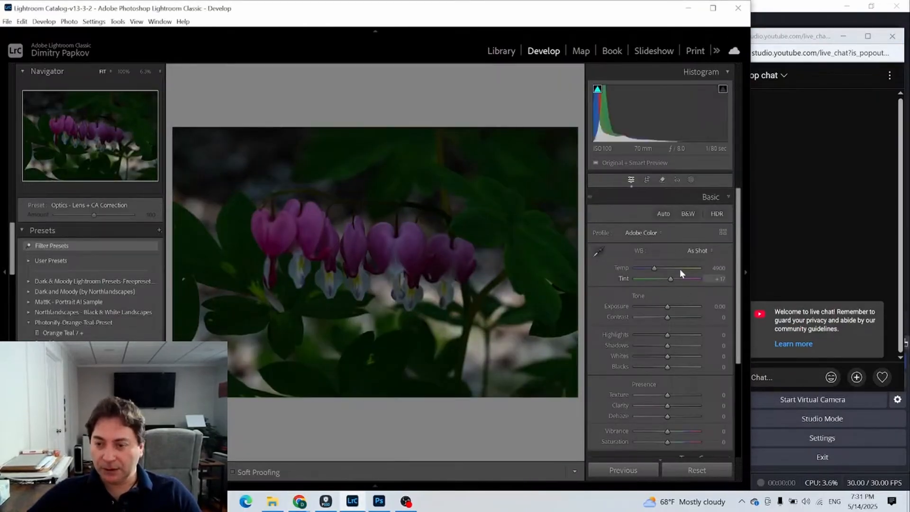
{"action": "left_click", "coordinate": [664, 214]}
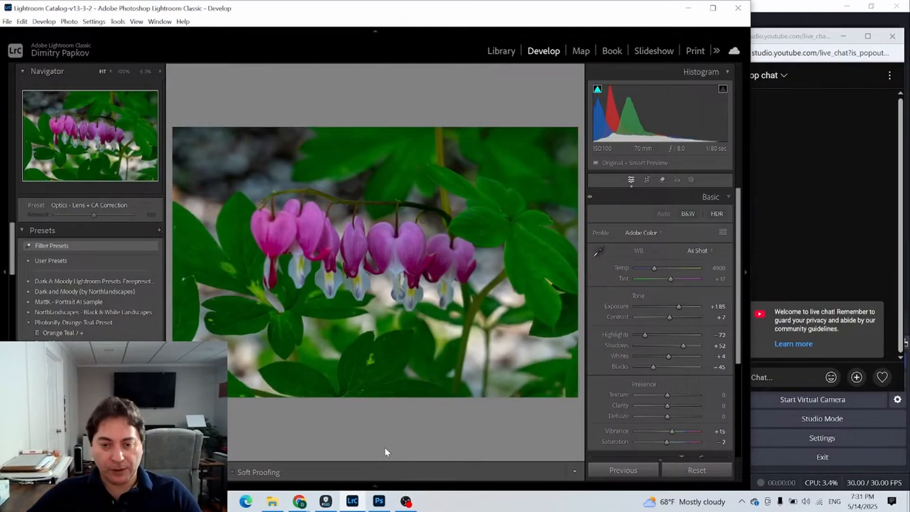
{"action": "left_click", "coordinate": [501, 51]}
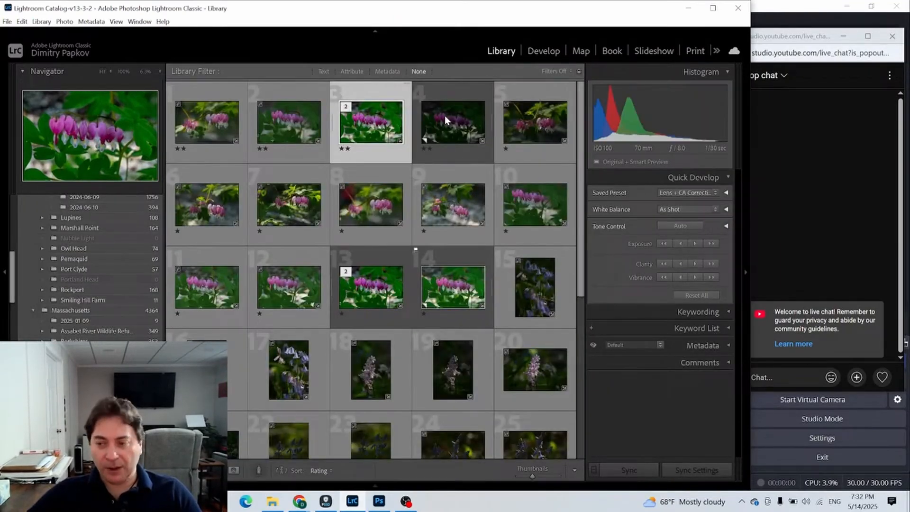
Step: Apply the Adaptive Color profile to the virtual copy of the bleeding heart photo in Develop
{"action": "mouse_move", "coordinate": [445, 116]}
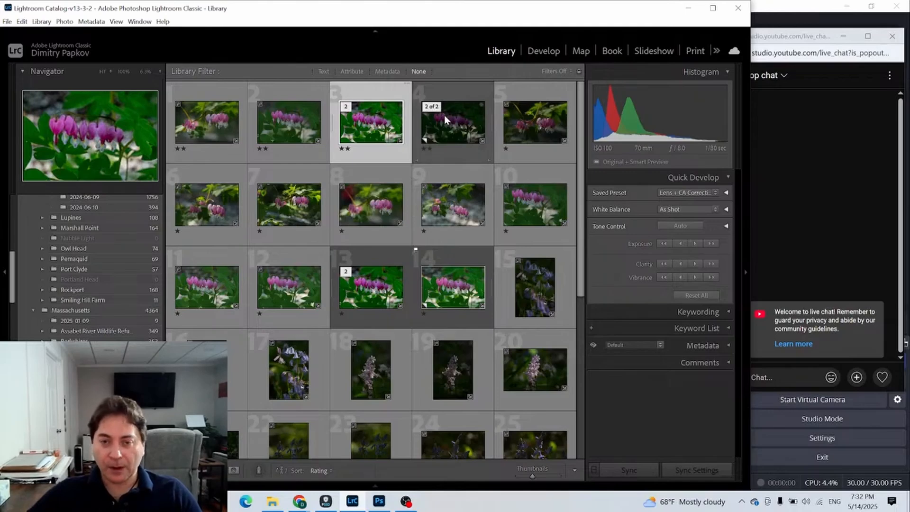
{"action": "left_click", "coordinate": [474, 111]}
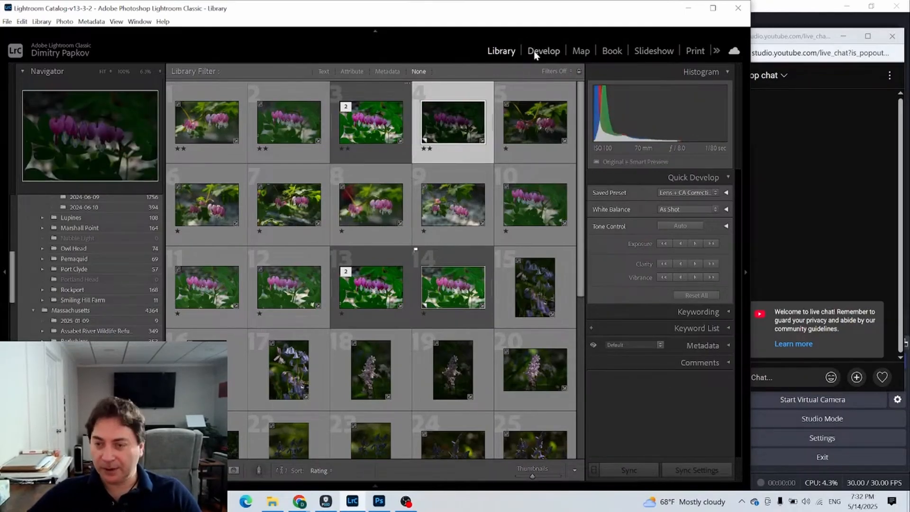
{"action": "left_click", "coordinate": [534, 50]}
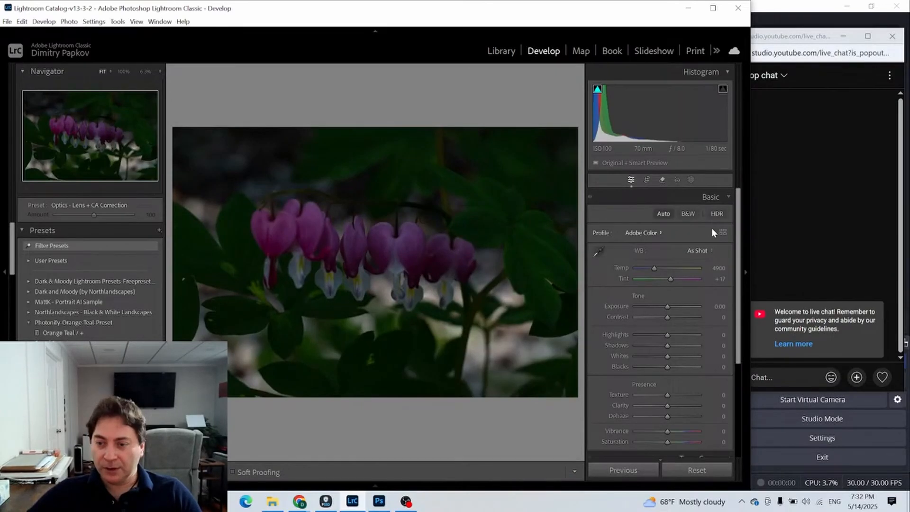
{"action": "left_click", "coordinate": [724, 232]}
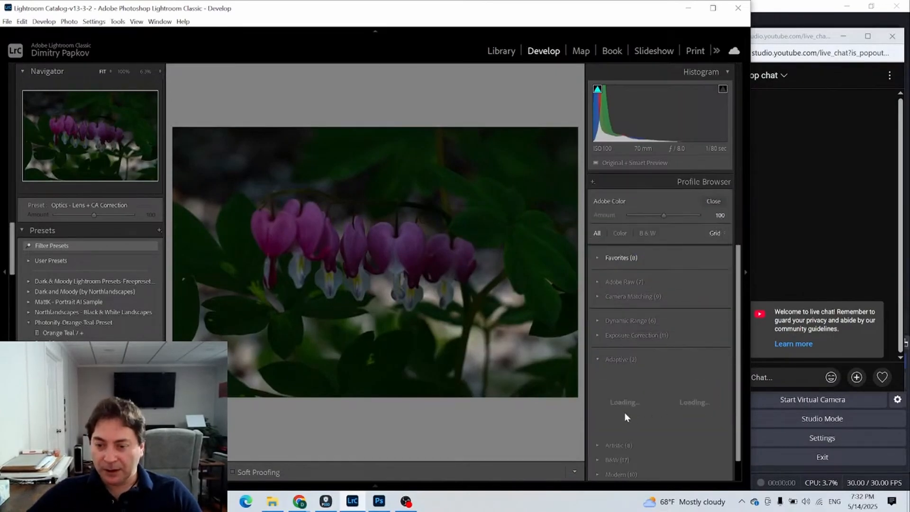
{"action": "left_click", "coordinate": [628, 386]}
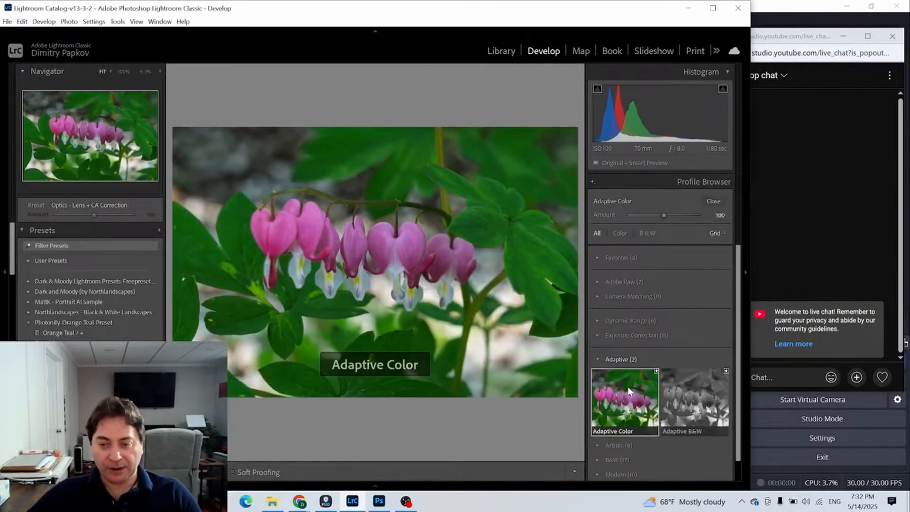
{"action": "left_click", "coordinate": [713, 202]}
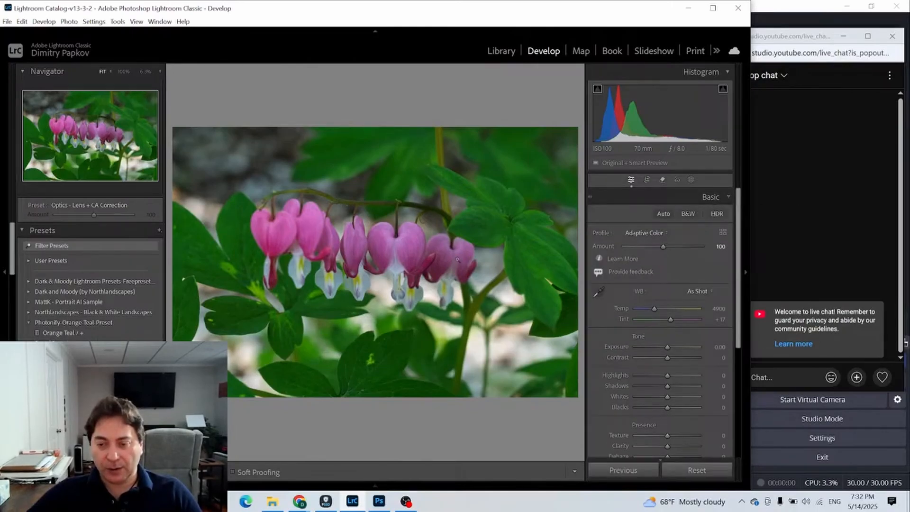
Step: Compare the original and its virtual copy together in Survey view, and examine the original's Basic adjustments in Develop
{"action": "left_click", "coordinate": [502, 52]}
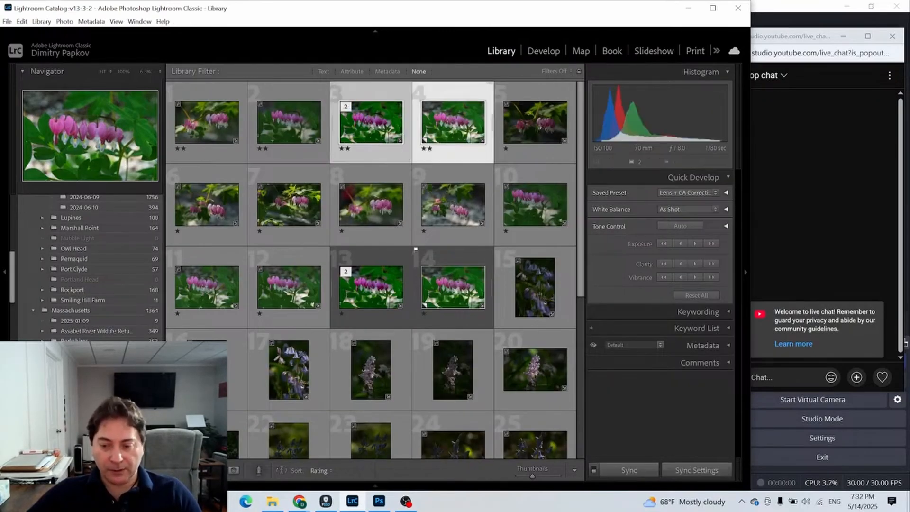
{"action": "key", "text": "n"}
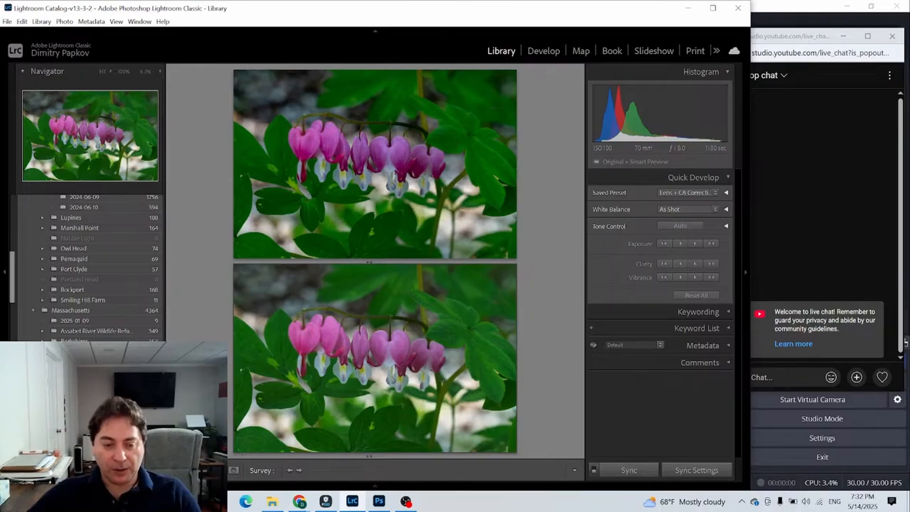
{"action": "key", "text": "g"}
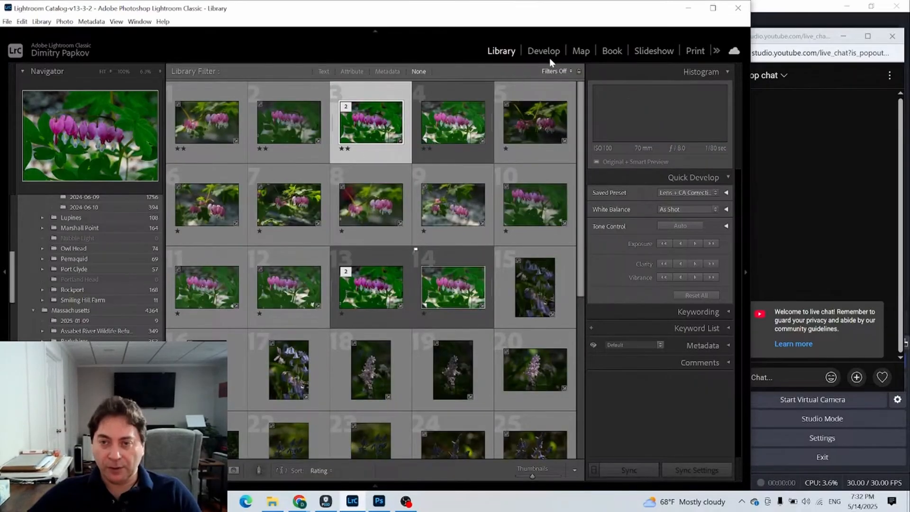
{"action": "left_click", "coordinate": [550, 57]}
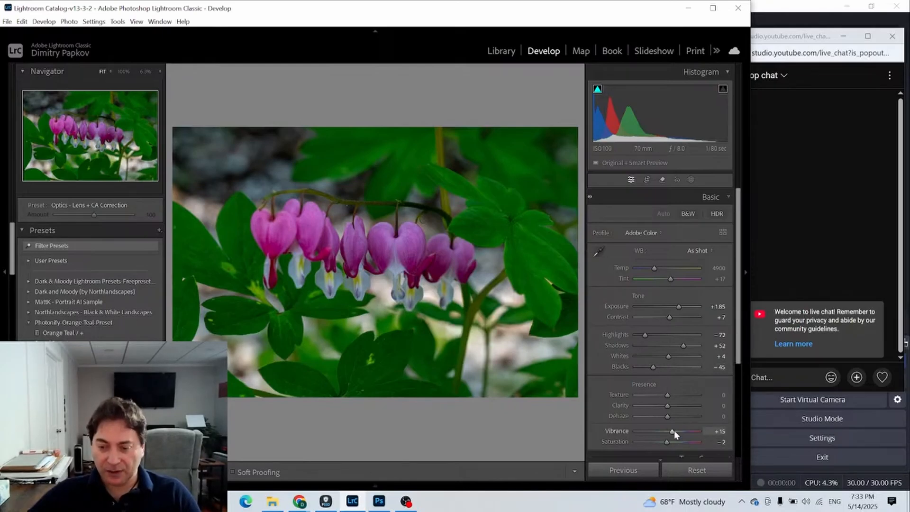
{"action": "scroll", "coordinate": [675, 428], "scroll_direction": "down", "scroll_amount": 3}
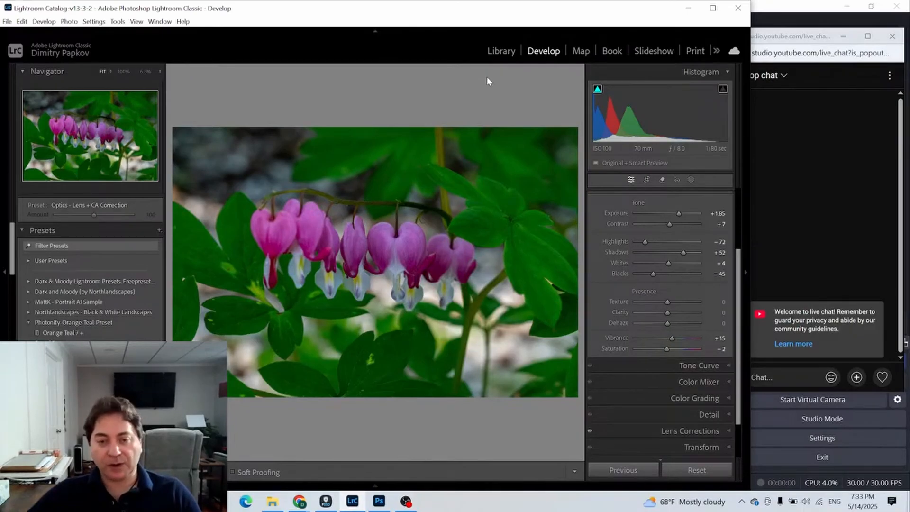
Step: Open the virtual copy in Develop and preview the Adobe Raw profiles, including Adobe Landscape and Adobe Monochrome, in the Profile Browser
{"action": "left_click", "coordinate": [502, 52]}
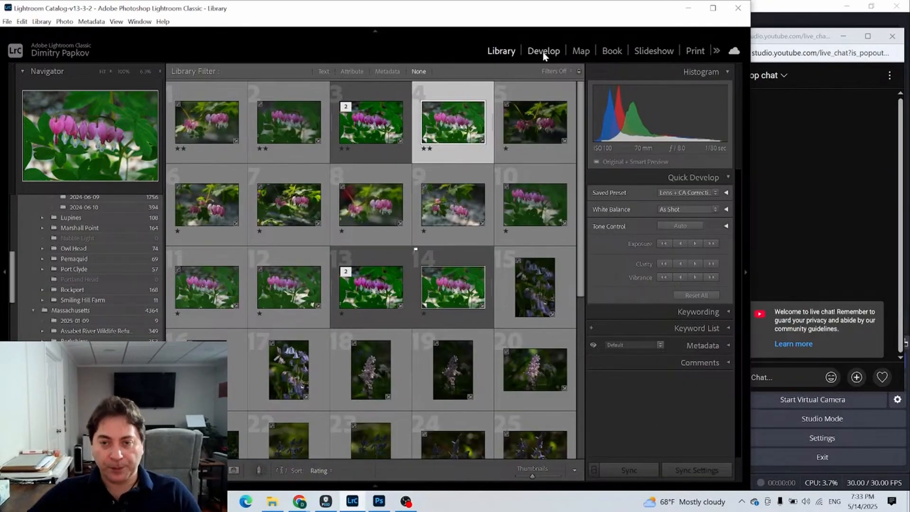
{"action": "left_click", "coordinate": [543, 51]}
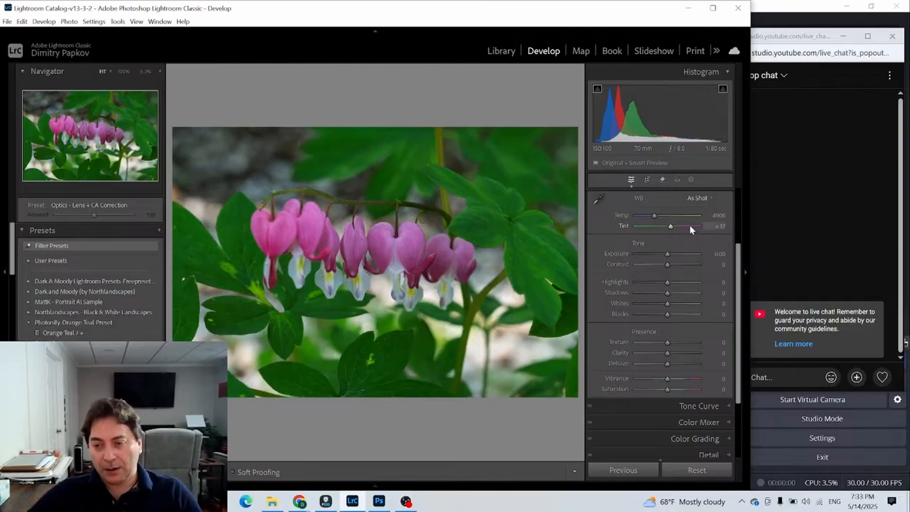
{"action": "scroll", "coordinate": [708, 246], "scroll_direction": "up", "scroll_amount": 3}
{"action": "left_click", "coordinate": [722, 232]}
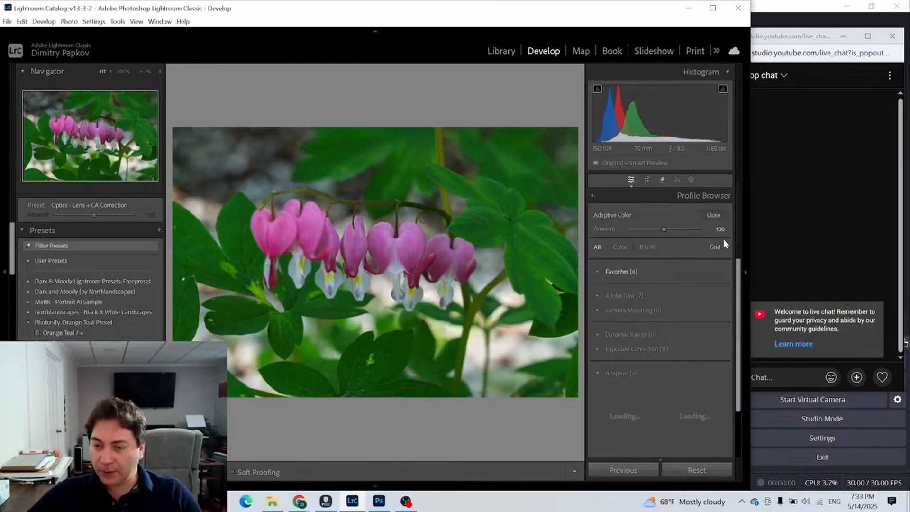
{"action": "left_click", "coordinate": [599, 281]}
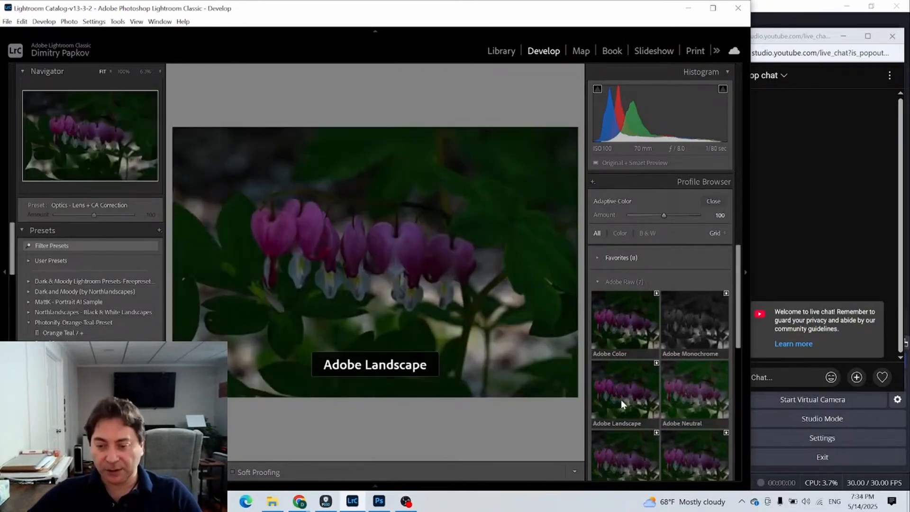
{"action": "scroll", "coordinate": [718, 428], "scroll_direction": "down", "scroll_amount": 3}
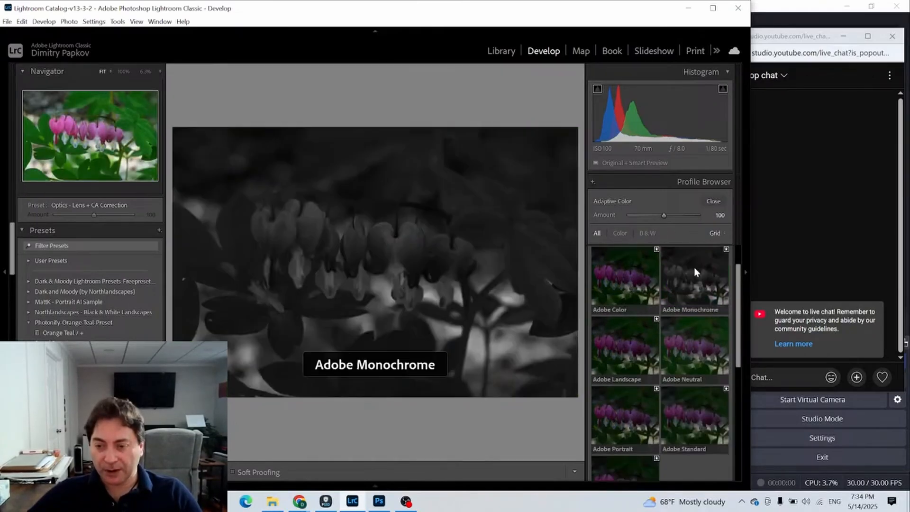
{"action": "scroll", "coordinate": [682, 280], "scroll_direction": "up", "scroll_amount": 3}
{"action": "left_click", "coordinate": [598, 282]}
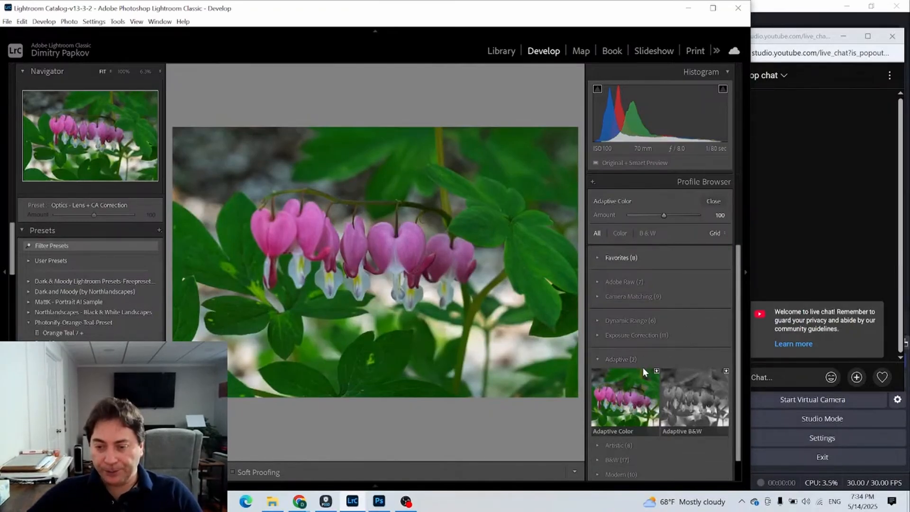
Step: Preview the Camera Matching and Artistic profiles on the virtual copy, and close the Profile Browser with Adaptive Color kept
{"action": "left_click", "coordinate": [598, 297]}
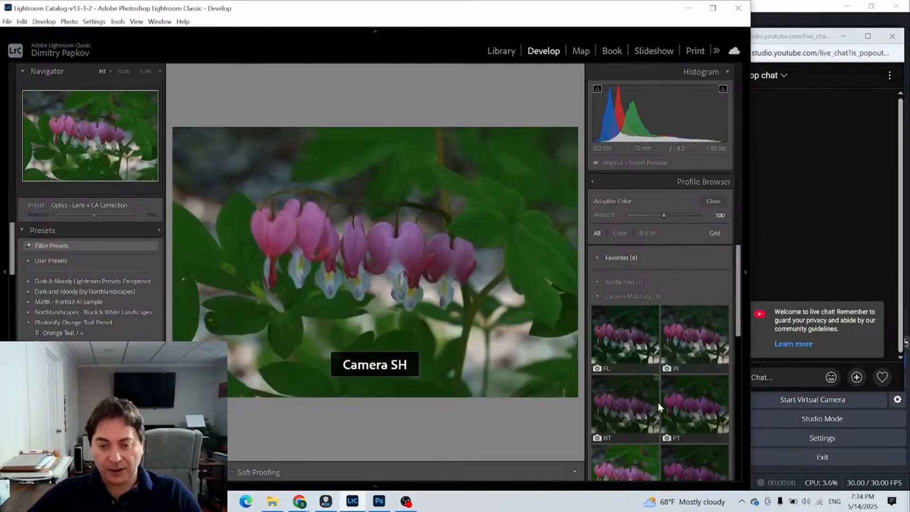
{"action": "left_click", "coordinate": [596, 294]}
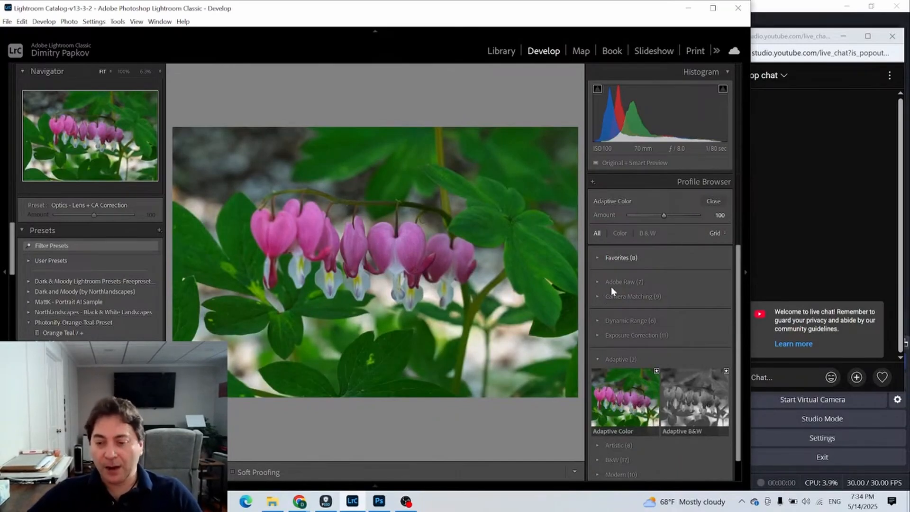
{"action": "scroll", "coordinate": [631, 308], "scroll_direction": "down", "scroll_amount": 1}
{"action": "scroll", "coordinate": [637, 443], "scroll_direction": "down", "scroll_amount": 1}
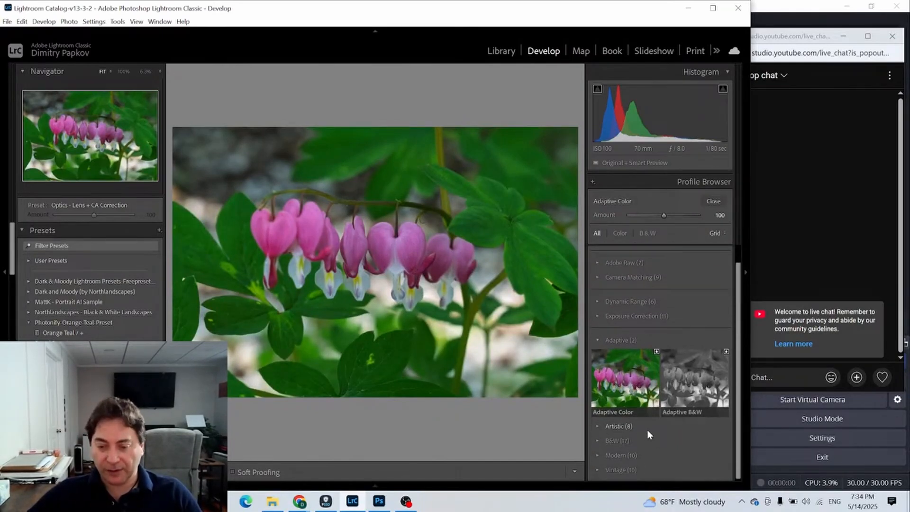
{"action": "left_click", "coordinate": [596, 424]}
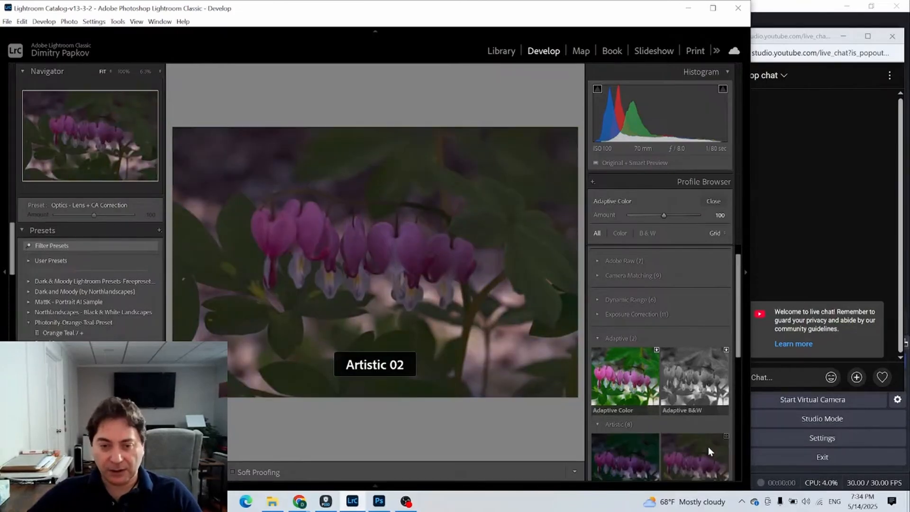
{"action": "scroll", "coordinate": [708, 447], "scroll_direction": "down", "scroll_amount": 5}
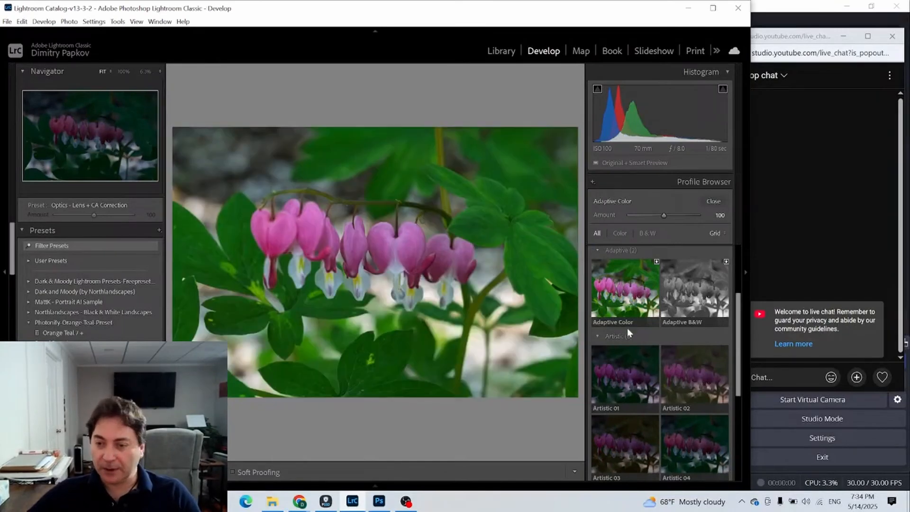
{"action": "left_click", "coordinate": [594, 336]}
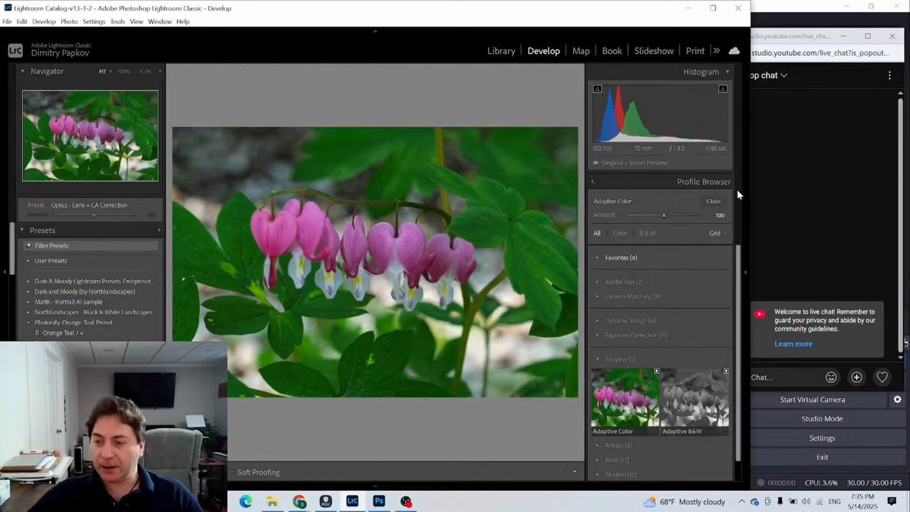
{"action": "left_click", "coordinate": [716, 200]}
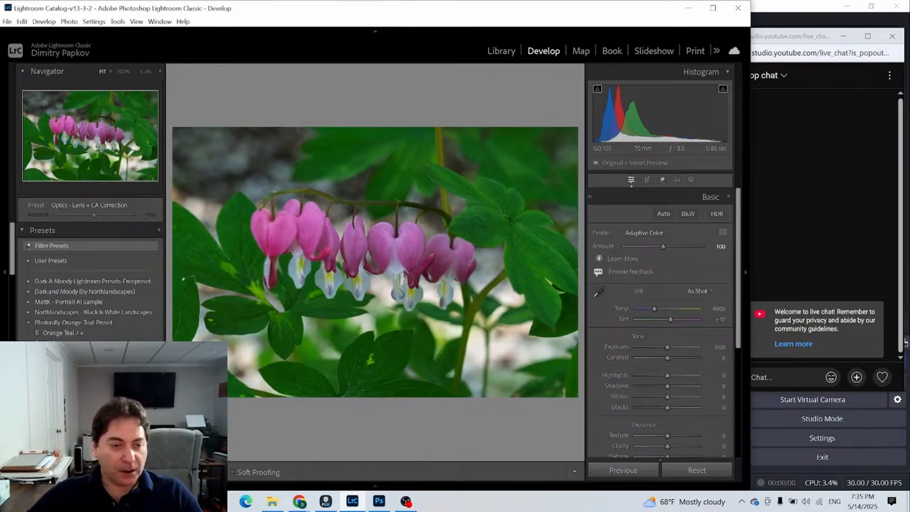
Step: Enlarge the photo area by hiding the presets side, and examine the flowers and blurred background for noise at 100% zoom
{"action": "left_click", "coordinate": [6, 274]}
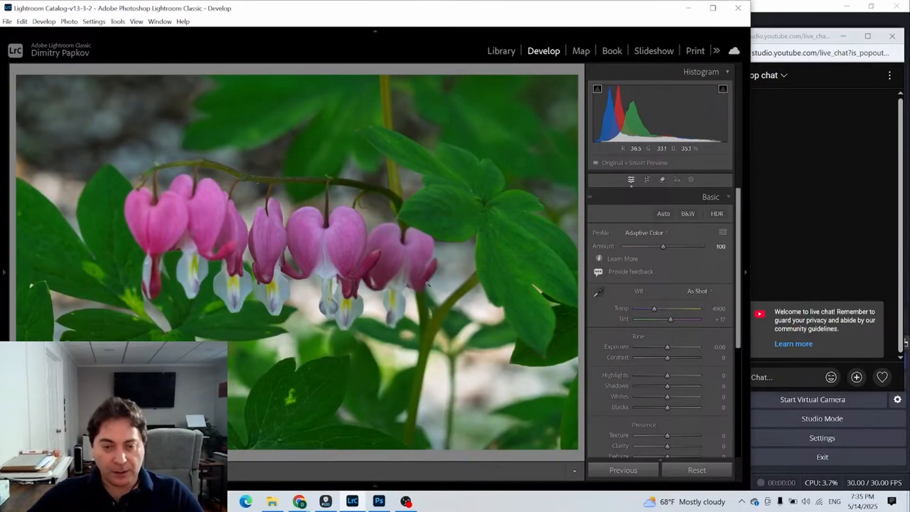
{"action": "left_click", "coordinate": [423, 251]}
{"action": "left_click_drag", "start_coordinate": [303, 263], "coordinate": [517, 315]}
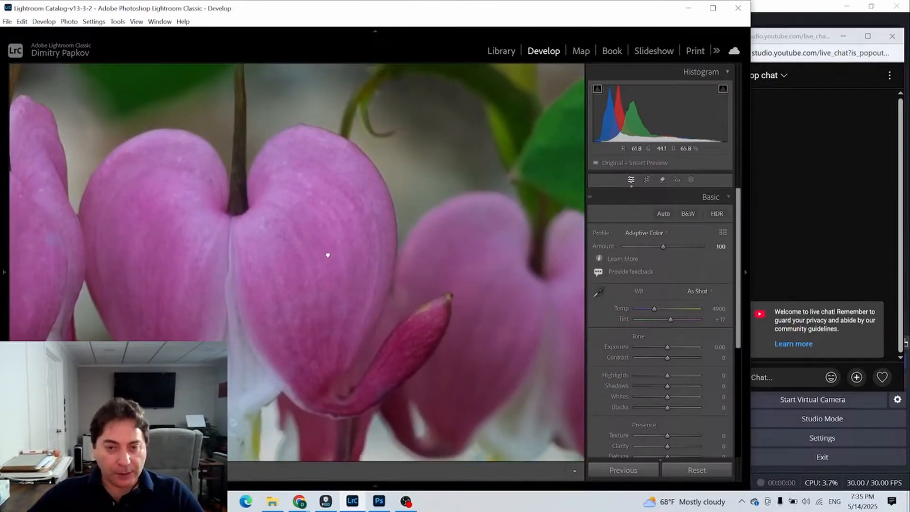
{"action": "left_click_drag", "start_coordinate": [327, 255], "coordinate": [310, 389]}
{"action": "left_click_drag", "start_coordinate": [262, 232], "coordinate": [416, 349]}
{"action": "left_click_drag", "start_coordinate": [218, 166], "coordinate": [299, 303]}
{"action": "left_click_drag", "start_coordinate": [177, 197], "coordinate": [312, 284]}
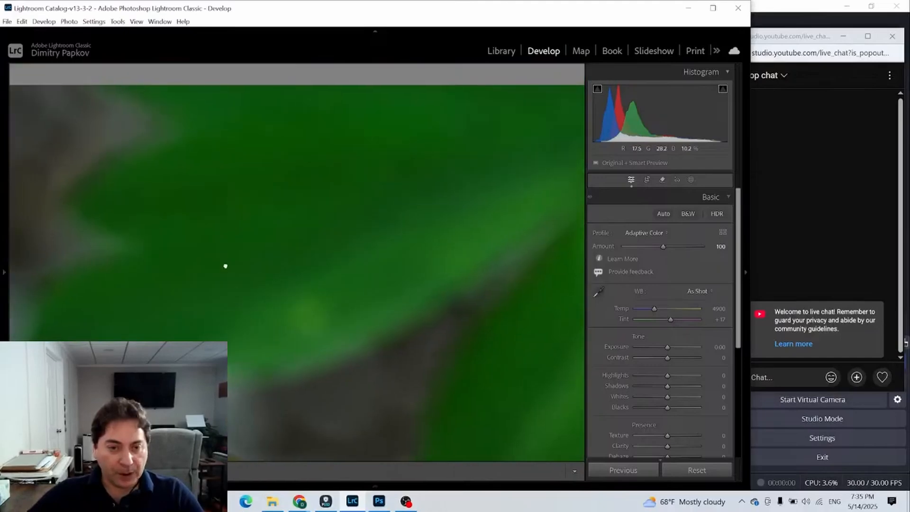
{"action": "left_click_drag", "start_coordinate": [446, 379], "coordinate": [303, 162]}
{"action": "left_click_drag", "start_coordinate": [311, 390], "coordinate": [240, 288]}
{"action": "left_click_drag", "start_coordinate": [380, 451], "coordinate": [304, 157]}
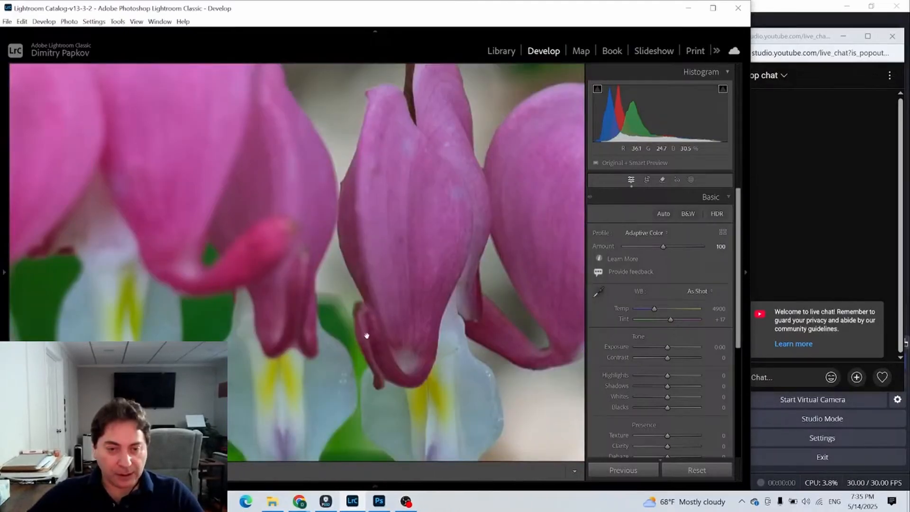
{"action": "left_click_drag", "start_coordinate": [366, 335], "coordinate": [282, 252]}
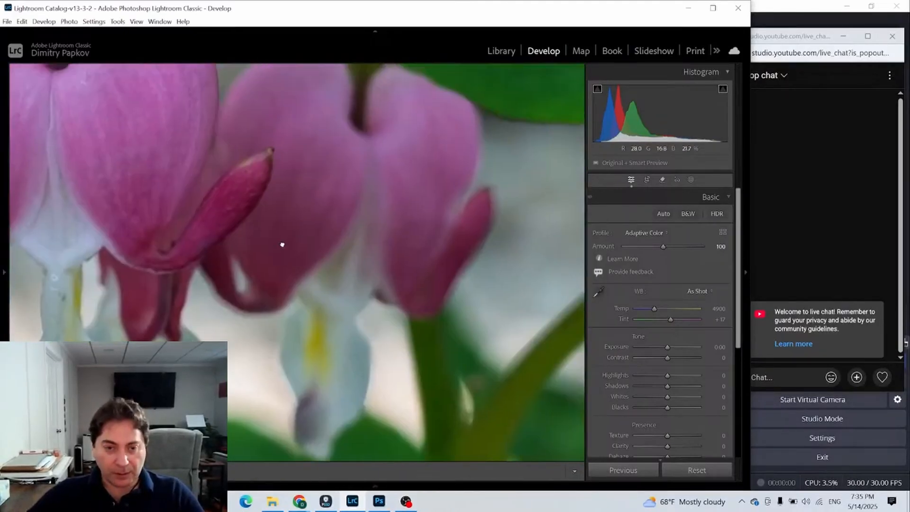
{"action": "left_click", "coordinate": [282, 245]}
Step: Expand the Detail settings and narrow the Lightroom window to uncover the live chat beside it
{"action": "scroll", "coordinate": [673, 332], "scroll_direction": "down", "scroll_amount": 5}
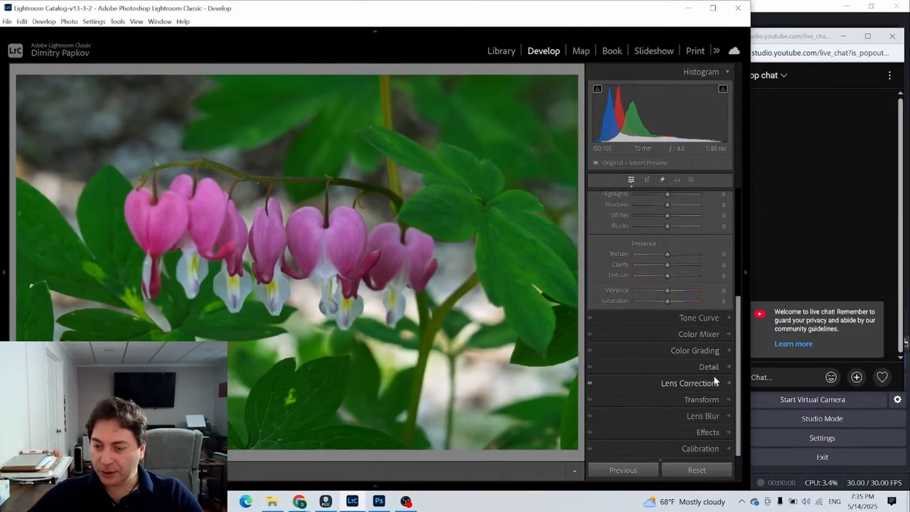
{"action": "left_click", "coordinate": [727, 365]}
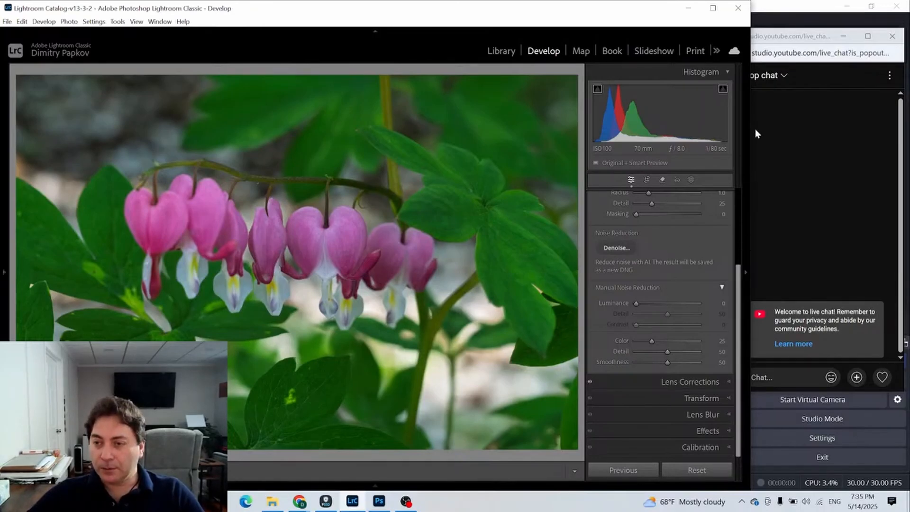
{"action": "left_click_drag", "start_coordinate": [753, 130], "coordinate": [729, 132]}
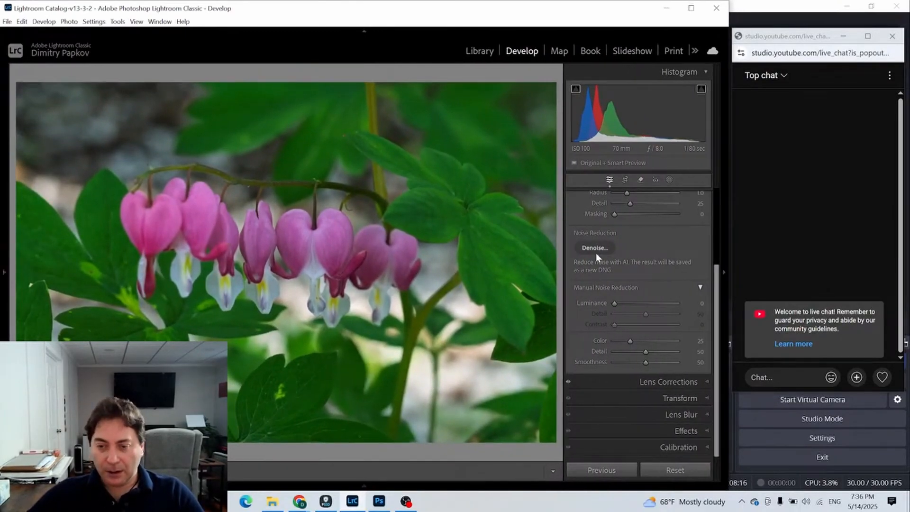
Step: Denoise the virtual copy at an amount of 25 with Create Stack enabled, checking the preview against the unenhanced image
{"action": "left_click", "coordinate": [595, 249]}
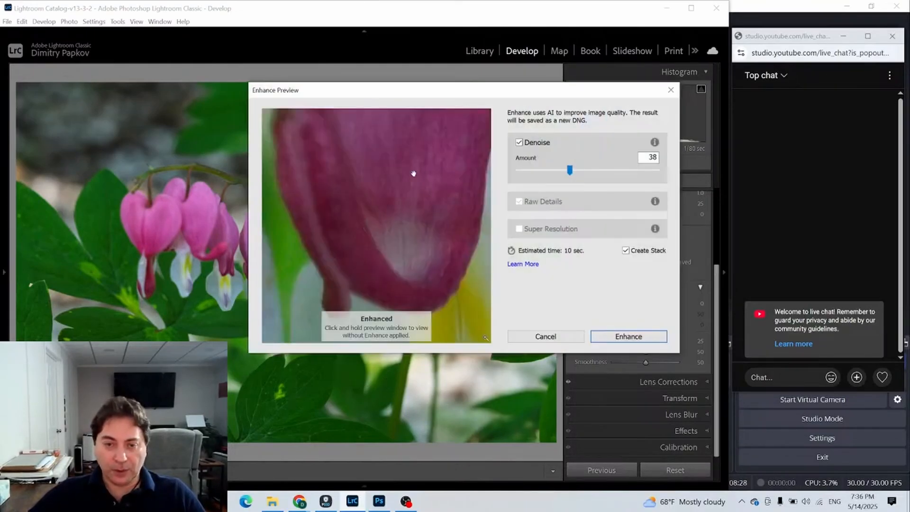
{"action": "left_click", "coordinate": [408, 176]}
{"action": "left_click", "coordinate": [408, 176]}
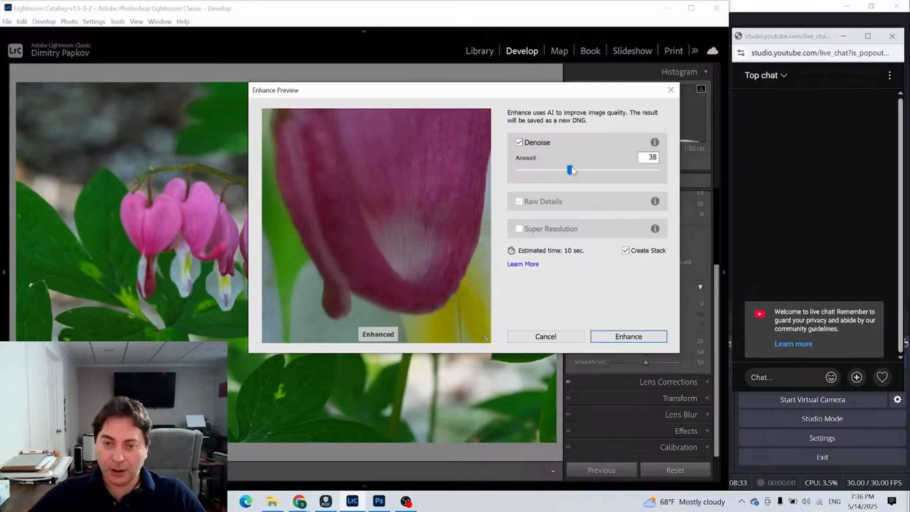
{"action": "left_click_drag", "start_coordinate": [570, 173], "coordinate": [567, 170]}
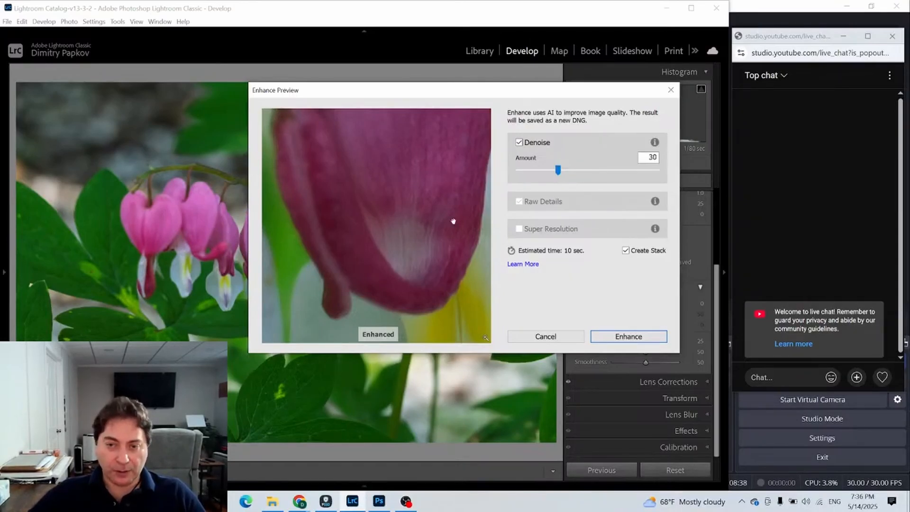
{"action": "left_click_drag", "start_coordinate": [560, 172], "coordinate": [551, 170]}
{"action": "left_click", "coordinate": [381, 205]}
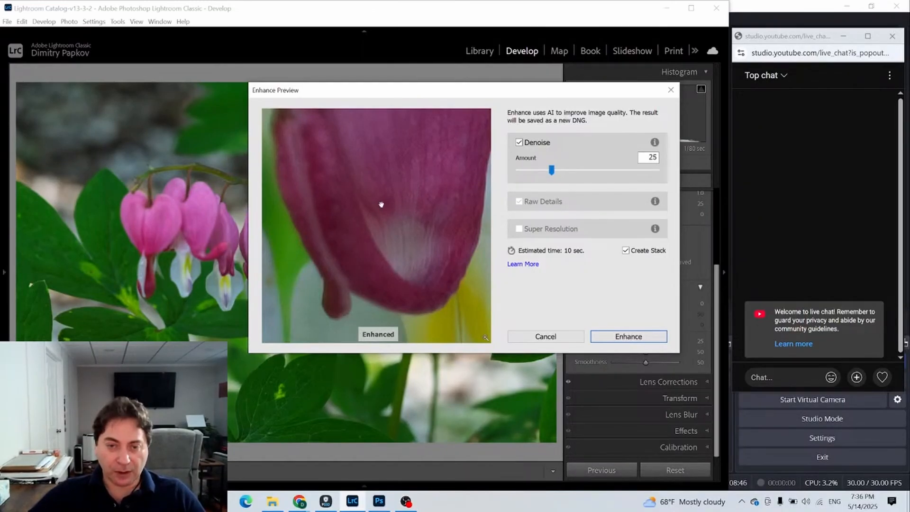
{"action": "left_click", "coordinate": [630, 338]}
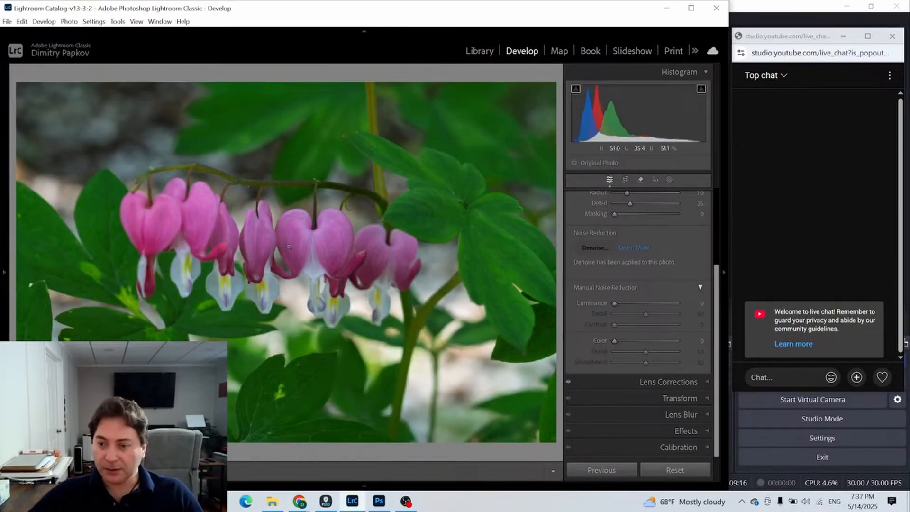
Step: Compare the denoised photo with the virtual copy in Survey view, check one at 100%, and return to the Library grid
{"action": "left_click", "coordinate": [479, 50]}
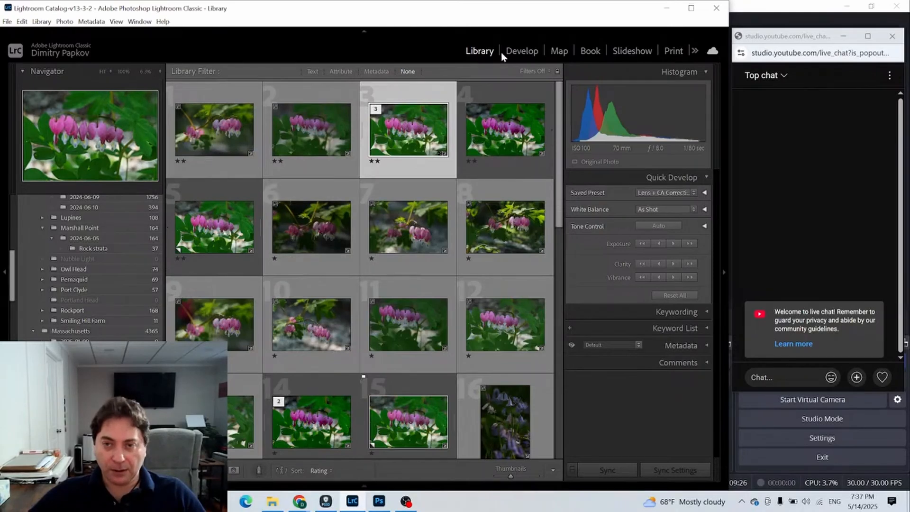
{"action": "left_click", "coordinate": [213, 226], "text": "ctrl"}
{"action": "key", "text": "n"}
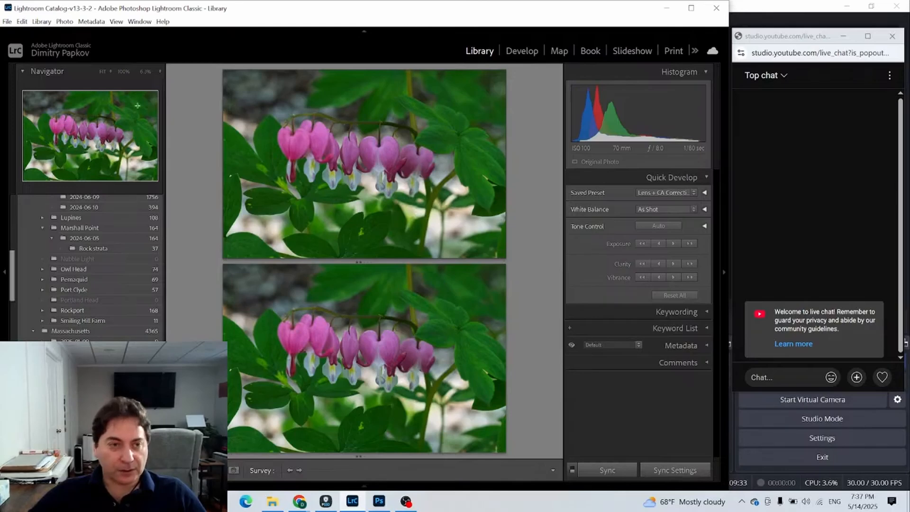
{"action": "left_click", "coordinate": [124, 73]}
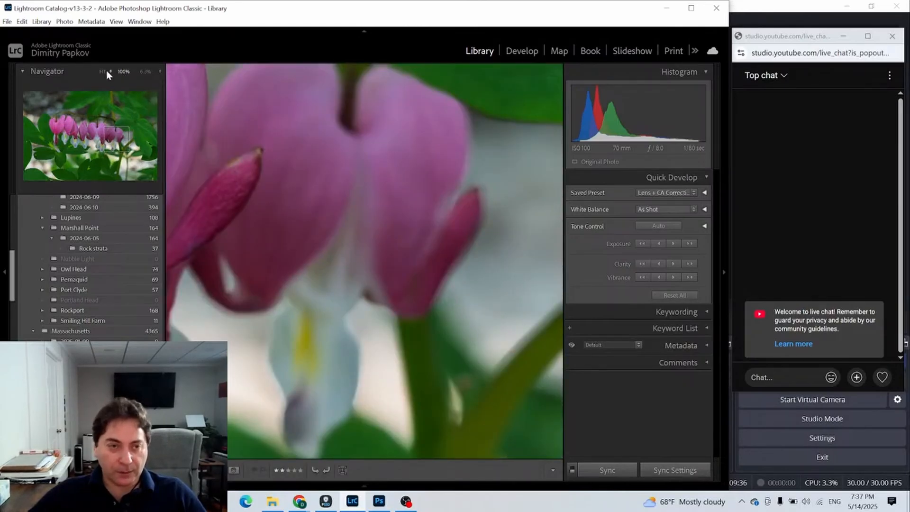
{"action": "left_click", "coordinate": [109, 71]}
{"action": "left_click", "coordinate": [83, 82]}
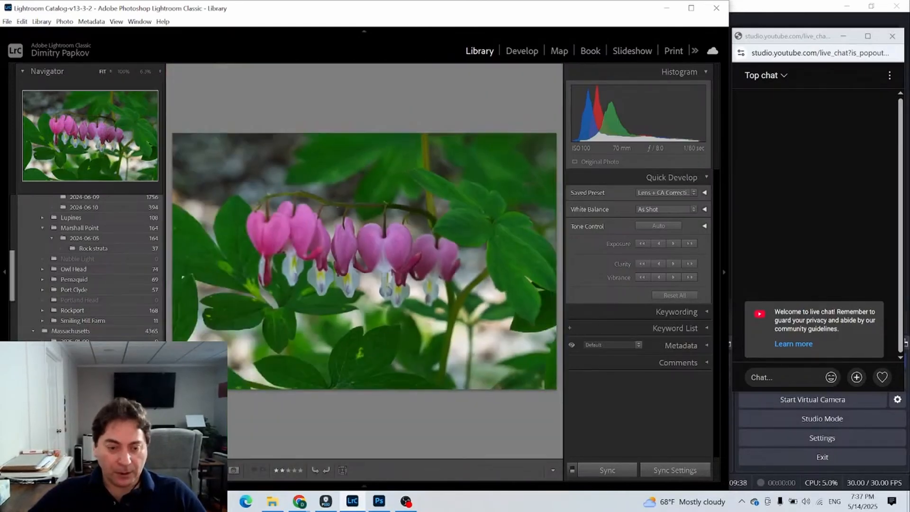
{"action": "key", "text": "g"}
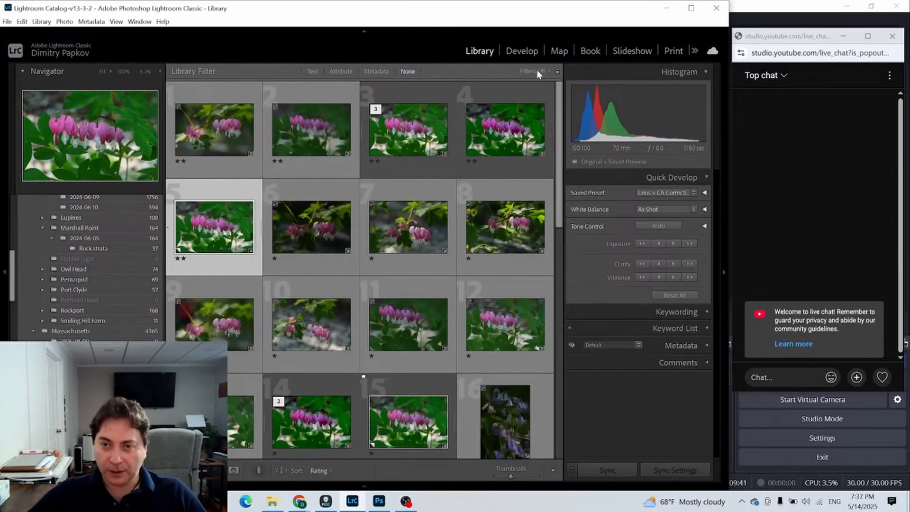
Step: Examine the background and stems at 100% in Develop on the virtual copy and on the denoised photo
{"action": "left_click", "coordinate": [522, 51]}
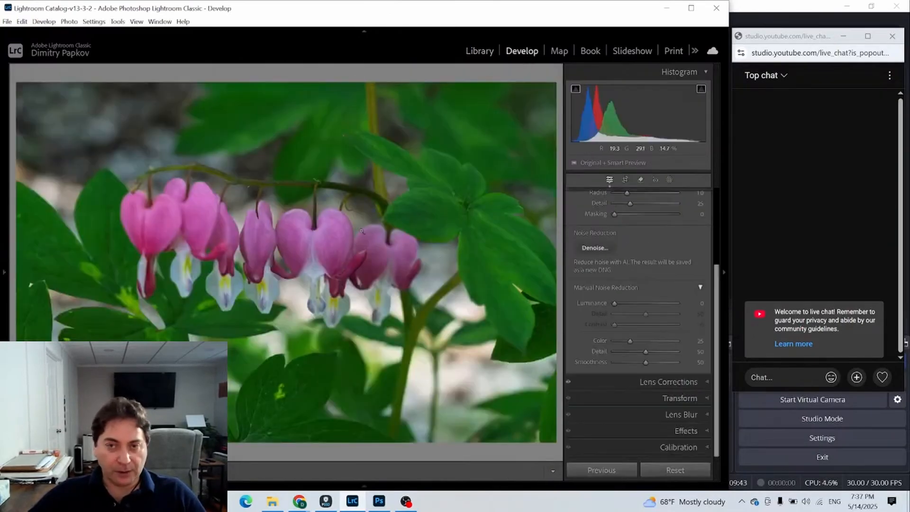
{"action": "left_click", "coordinate": [361, 231]}
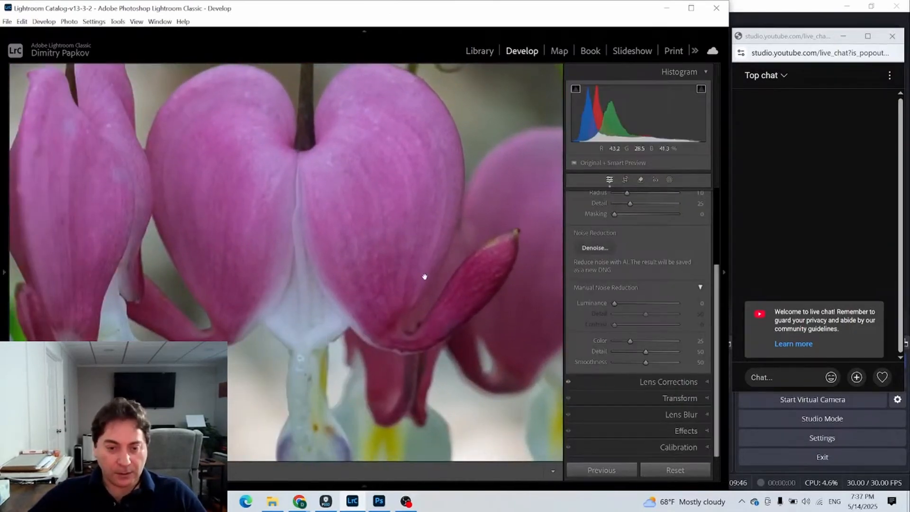
{"action": "left_click_drag", "start_coordinate": [424, 276], "coordinate": [254, 414]}
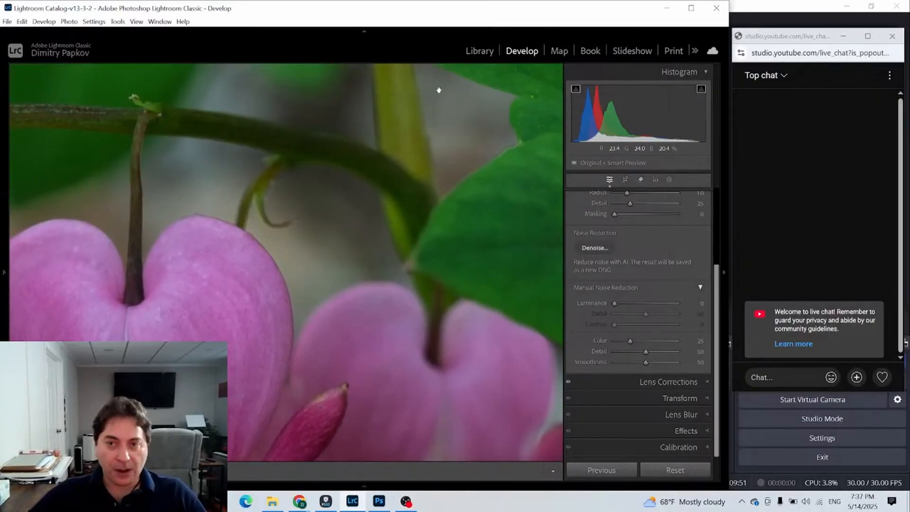
{"action": "left_click", "coordinate": [490, 52]}
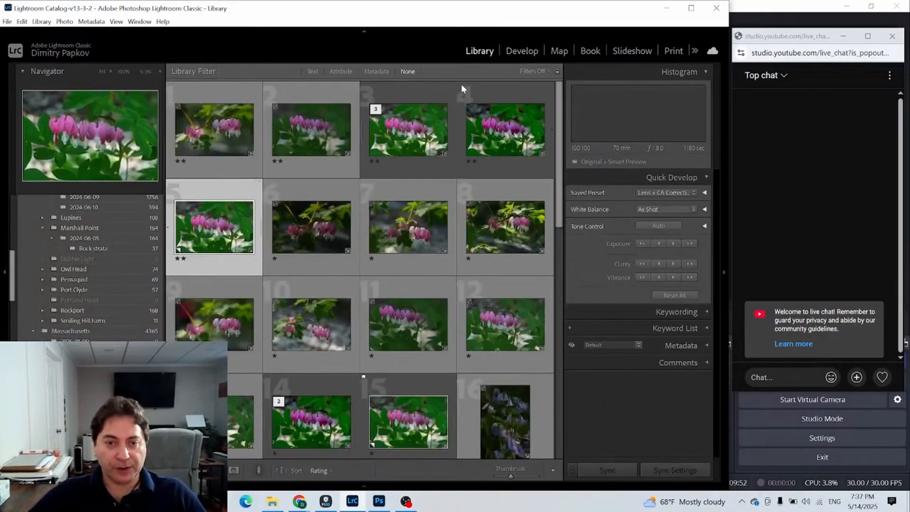
{"action": "left_click", "coordinate": [521, 52]}
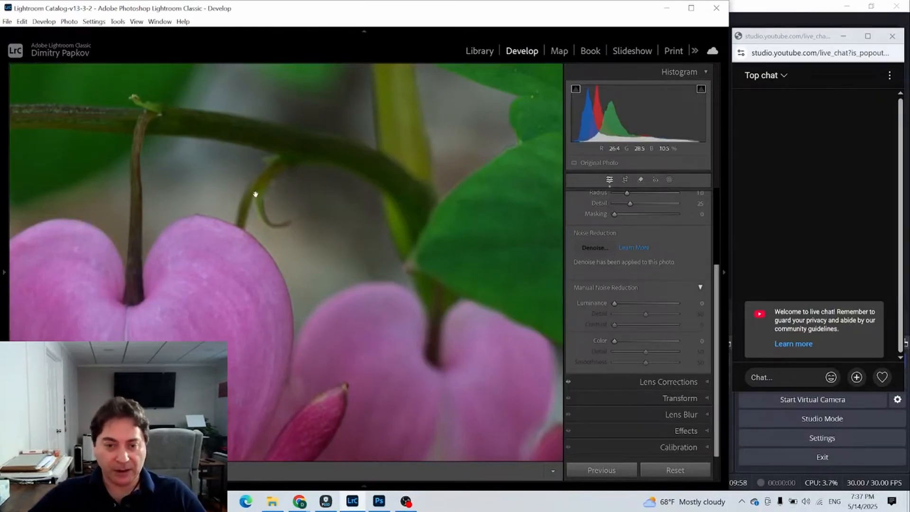
{"action": "left_click", "coordinate": [329, 320]}
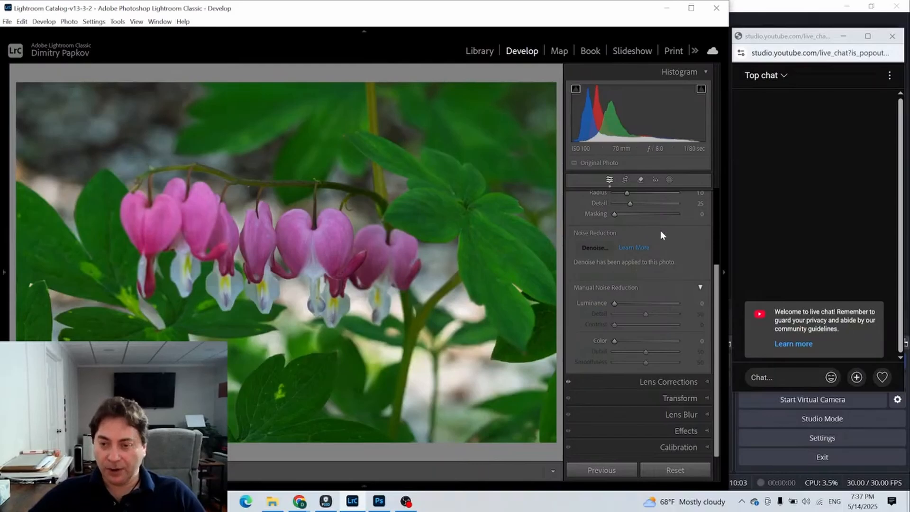
Step: Set the sharpening Radius to 0.5 and Masking to 35 on the denoised photo, inspecting the flower at 100% and previewing the mask
{"action": "scroll", "coordinate": [661, 229], "scroll_direction": "up", "scroll_amount": 1}
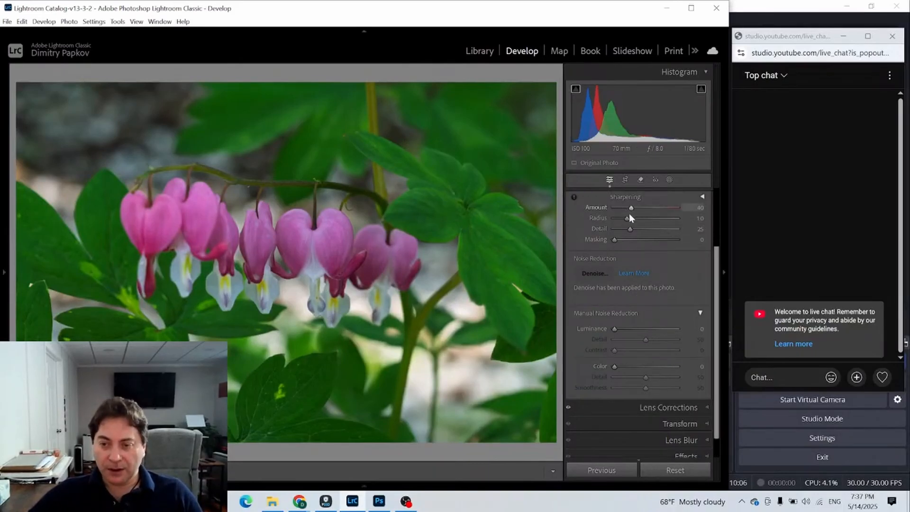
{"action": "left_click", "coordinate": [326, 269]}
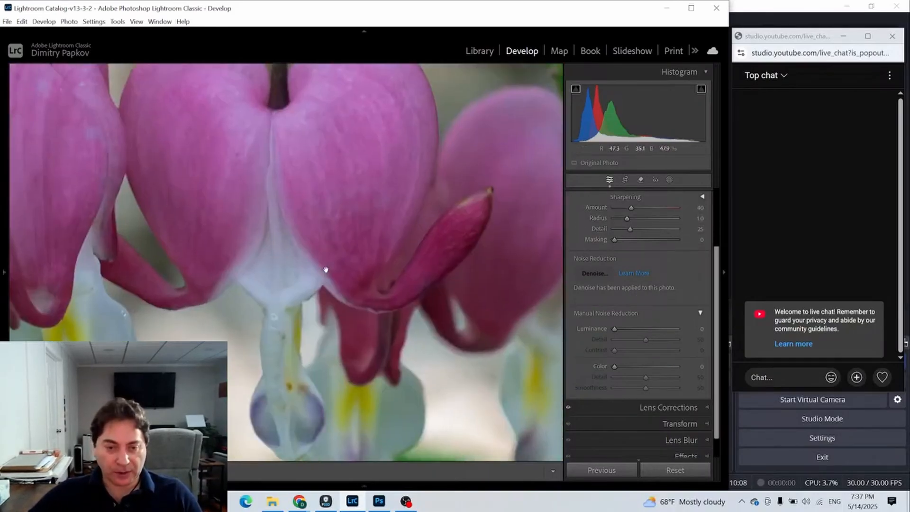
{"action": "left_click", "coordinate": [326, 269]}
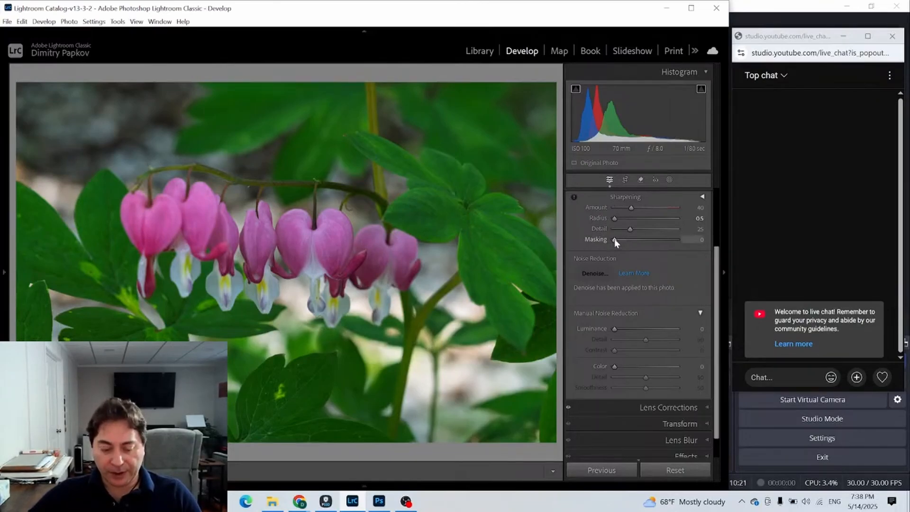
{"action": "left_click", "coordinate": [615, 238], "text": "alt"}
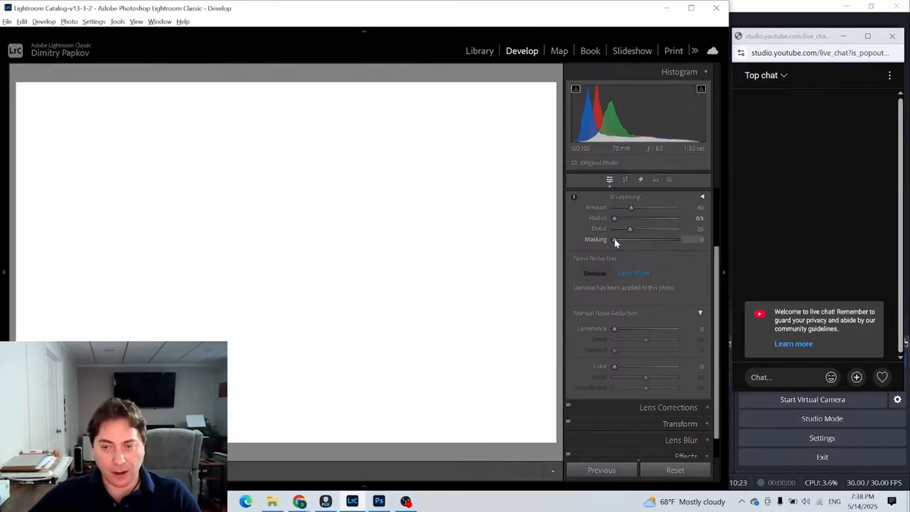
{"action": "left_click_drag", "start_coordinate": [614, 238], "coordinate": [636, 236]}
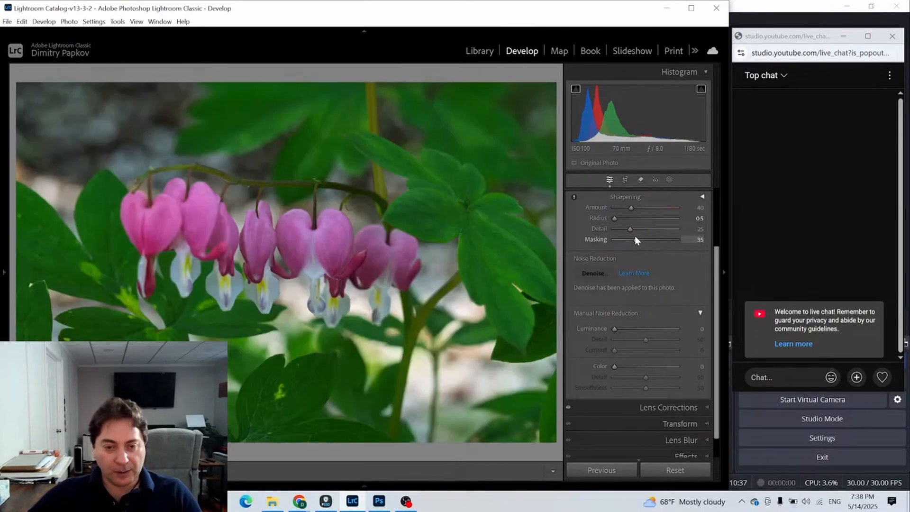
Step: Set the sharpening Amount to 79 and Detail to 38, check the petals at 100%, and collapse the Detail settings
{"action": "left_click", "coordinate": [426, 294]}
{"action": "left_click", "coordinate": [436, 217]}
{"action": "left_click", "coordinate": [321, 244]}
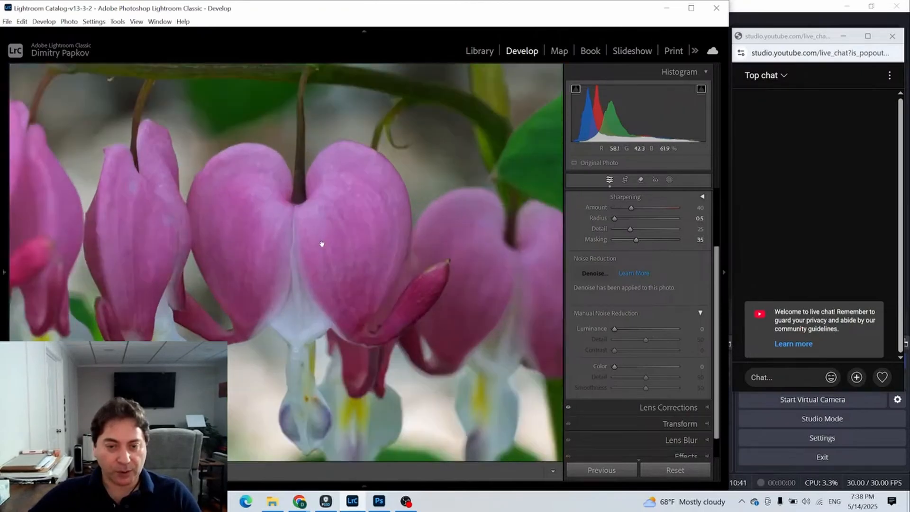
{"action": "left_click", "coordinate": [322, 245]}
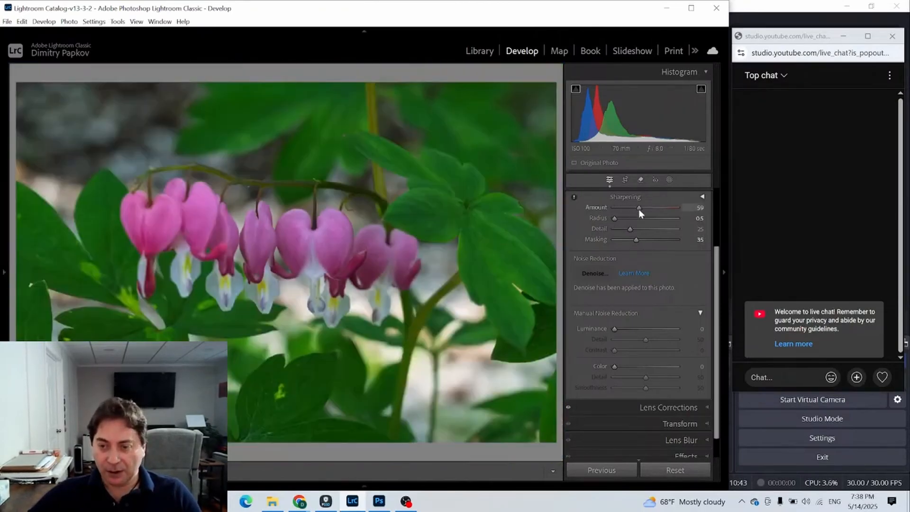
{"action": "left_click_drag", "start_coordinate": [638, 209], "coordinate": [637, 230]}
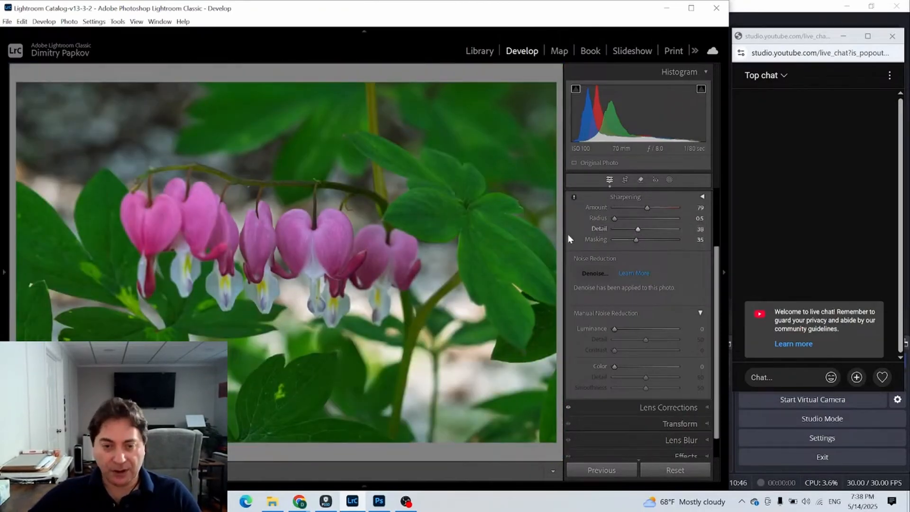
{"action": "left_click", "coordinate": [333, 230]}
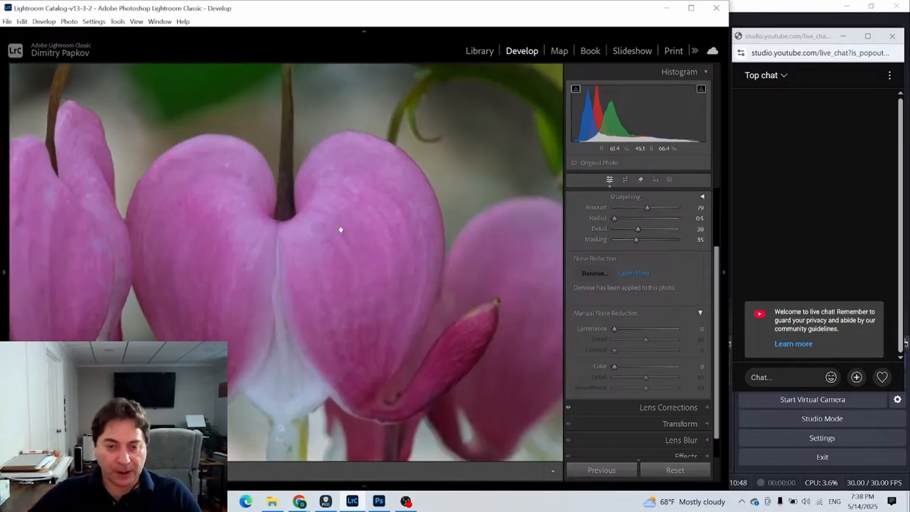
{"action": "left_click", "coordinate": [341, 230]}
{"action": "left_click", "coordinate": [265, 247]}
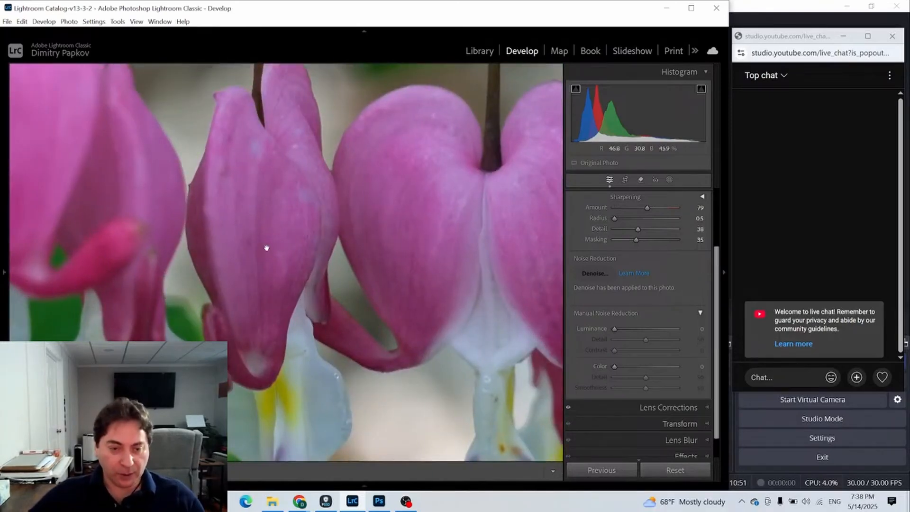
{"action": "left_click", "coordinate": [429, 255]}
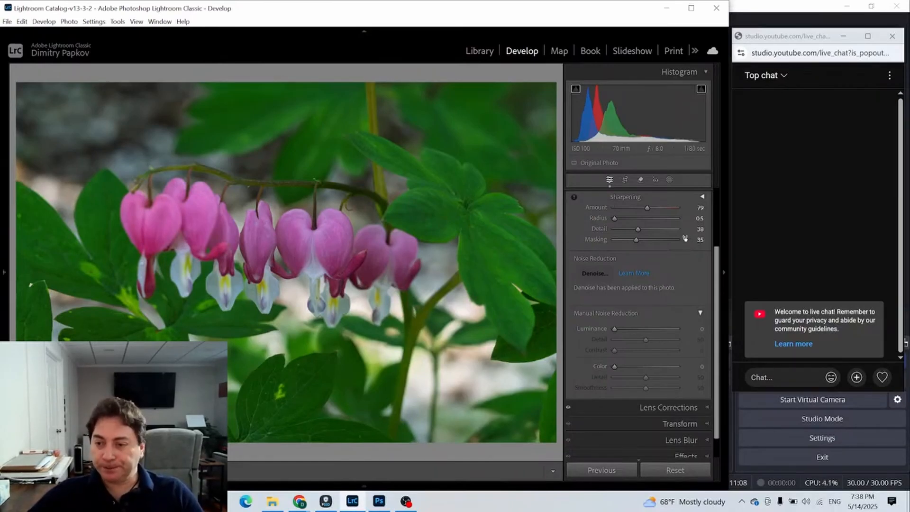
{"action": "left_click_drag", "start_coordinate": [716, 265], "coordinate": [731, 143]}
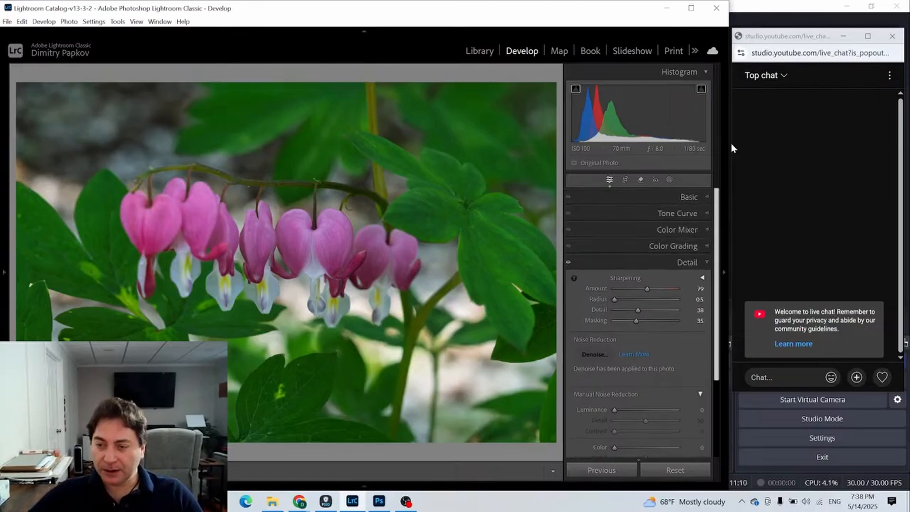
{"action": "left_click", "coordinate": [704, 265]}
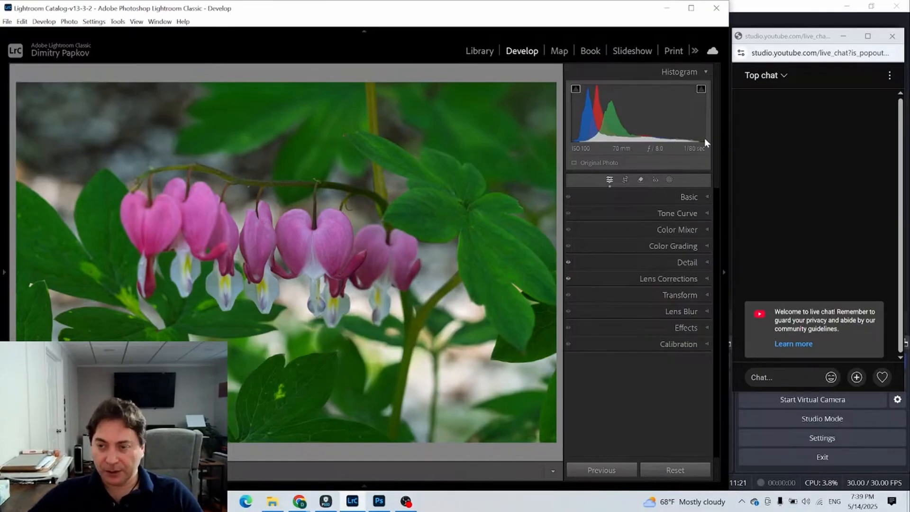
Step: Create a radial gradient mask around the leftmost flowers and adjust its feather to 44
{"action": "left_click", "coordinate": [669, 180]}
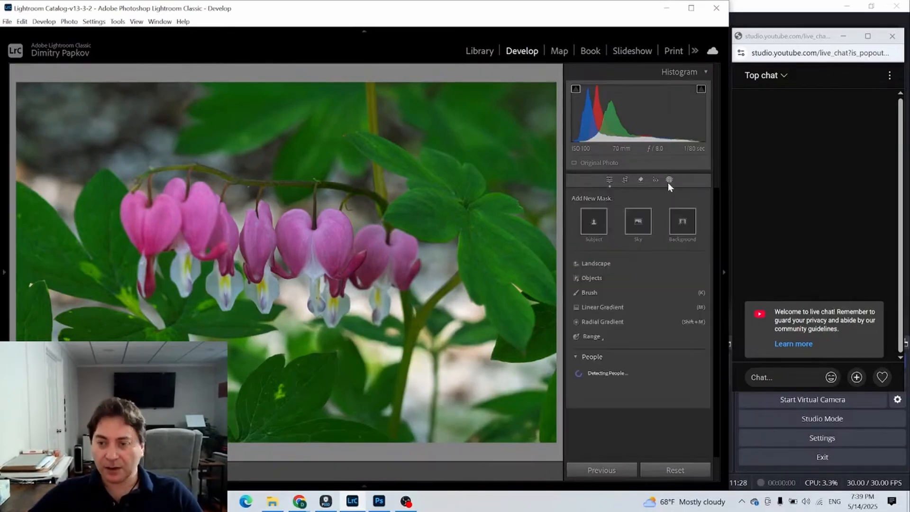
{"action": "left_click", "coordinate": [598, 322]}
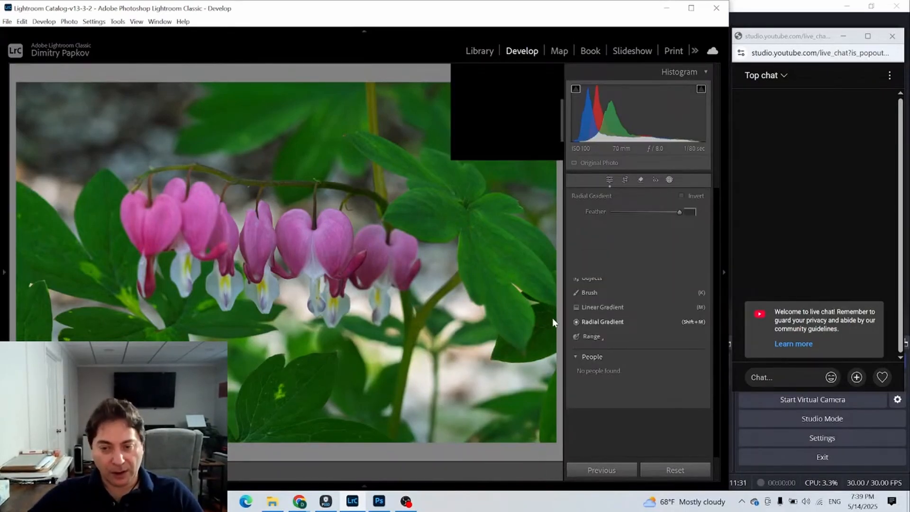
{"action": "left_click_drag", "start_coordinate": [195, 210], "coordinate": [332, 276]}
{"action": "left_click_drag", "start_coordinate": [195, 220], "coordinate": [211, 257]}
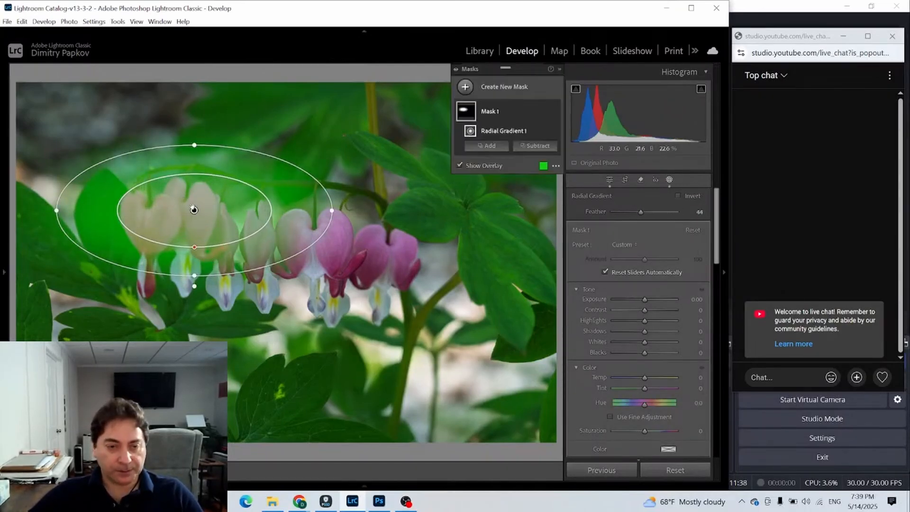
Step: Reposition, tilt and enlarge the radial gradient to cover the whole row of flowers, with a feather of 34
{"action": "left_click_drag", "start_coordinate": [194, 210], "coordinate": [265, 250]}
{"action": "left_click_drag", "start_coordinate": [406, 252], "coordinate": [498, 275]}
{"action": "left_click_drag", "start_coordinate": [262, 284], "coordinate": [264, 293]}
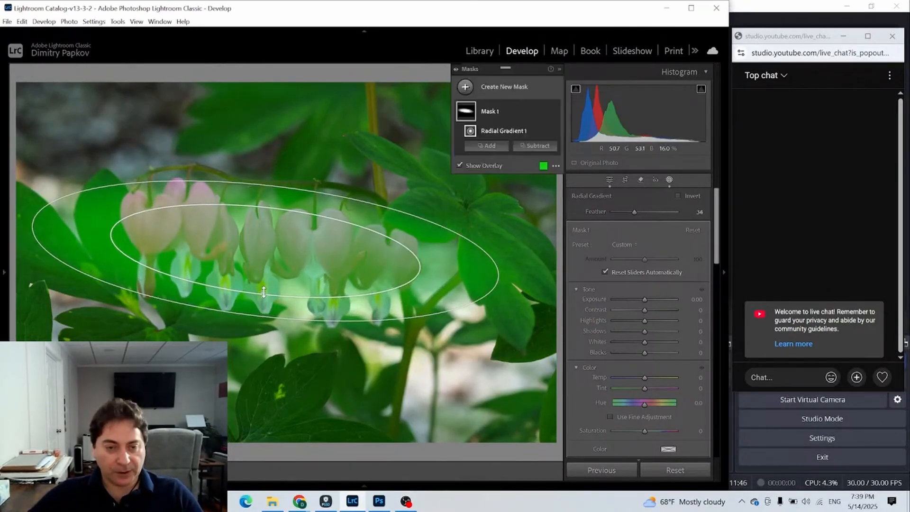
{"action": "left_click_drag", "start_coordinate": [305, 240], "coordinate": [316, 229]}
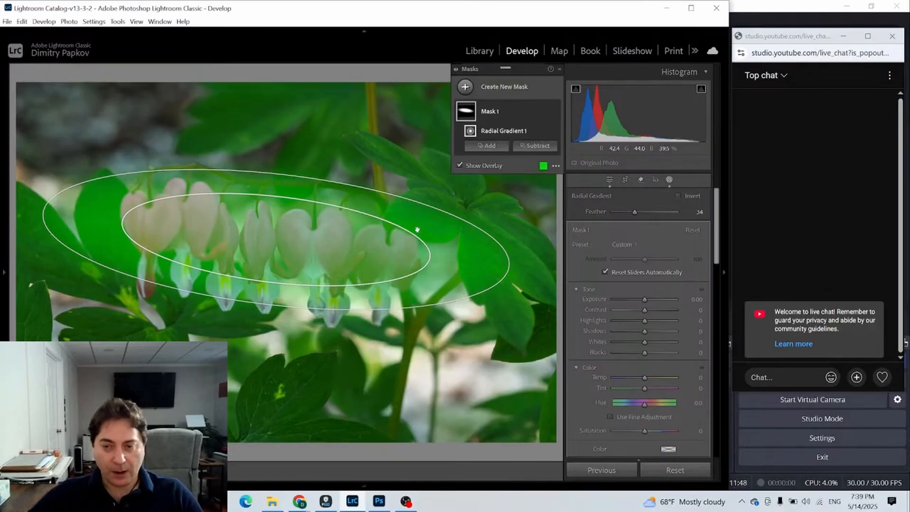
{"action": "left_click_drag", "start_coordinate": [283, 173], "coordinate": [286, 162]}
{"action": "left_click_drag", "start_coordinate": [276, 240], "coordinate": [281, 271]}
{"action": "left_click_drag", "start_coordinate": [285, 182], "coordinate": [288, 167]}
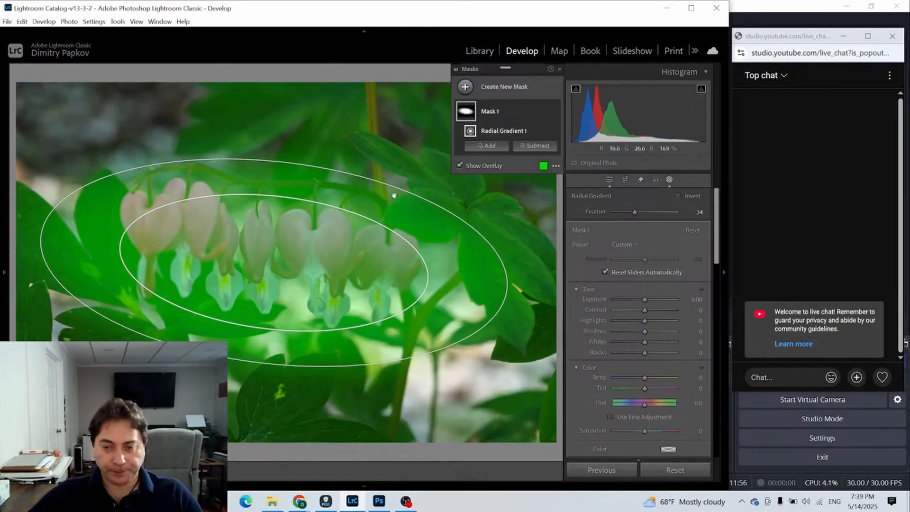
Step: Hide the mask overlay and set the mask's Exposure to 0.37, Shadows to -17, Whites to 3 and Blacks to -9
{"action": "left_click_drag", "start_coordinate": [645, 298], "coordinate": [647, 299]}
{"action": "key", "text": "o"}
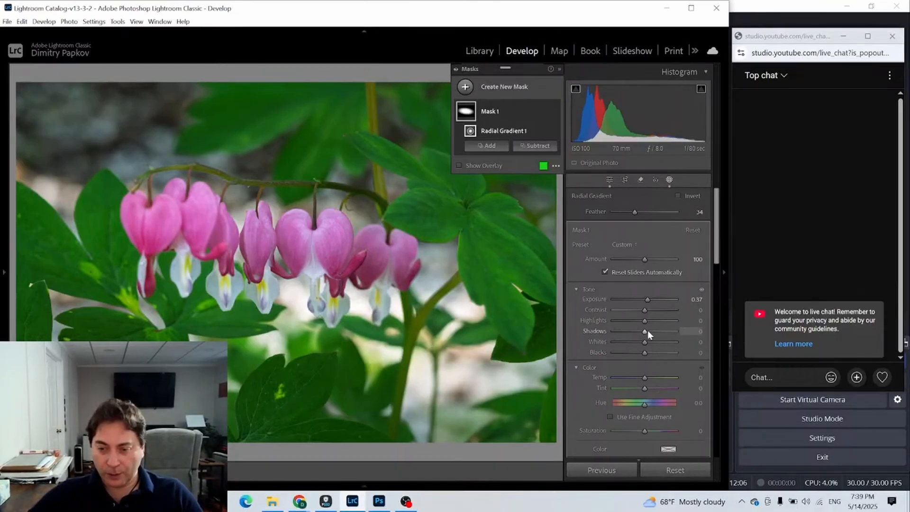
{"action": "mouse_move", "coordinate": [642, 331]}
{"action": "left_mouse_down"}
{"action": "mouse_move", "coordinate": [642, 351]}
{"action": "mouse_move", "coordinate": [643, 341]}
{"action": "left_mouse_up"}
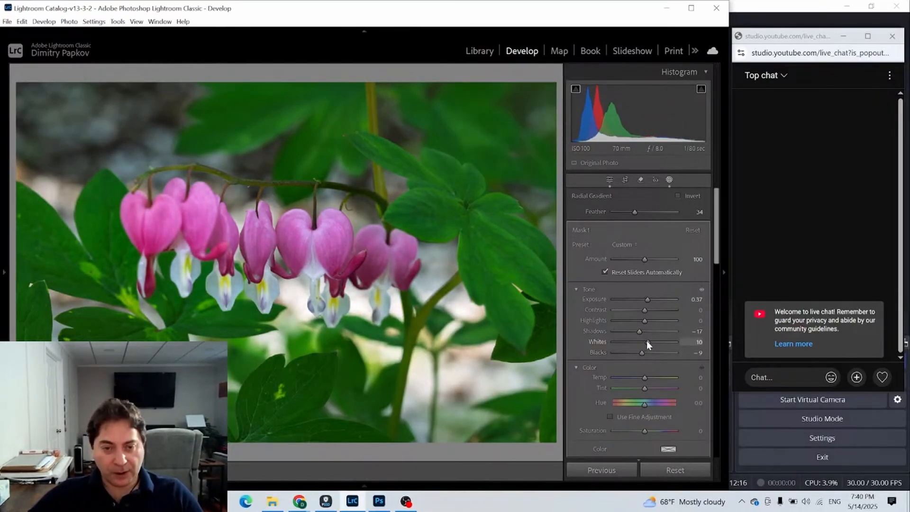
{"action": "left_click_drag", "start_coordinate": [646, 341], "coordinate": [644, 340]}
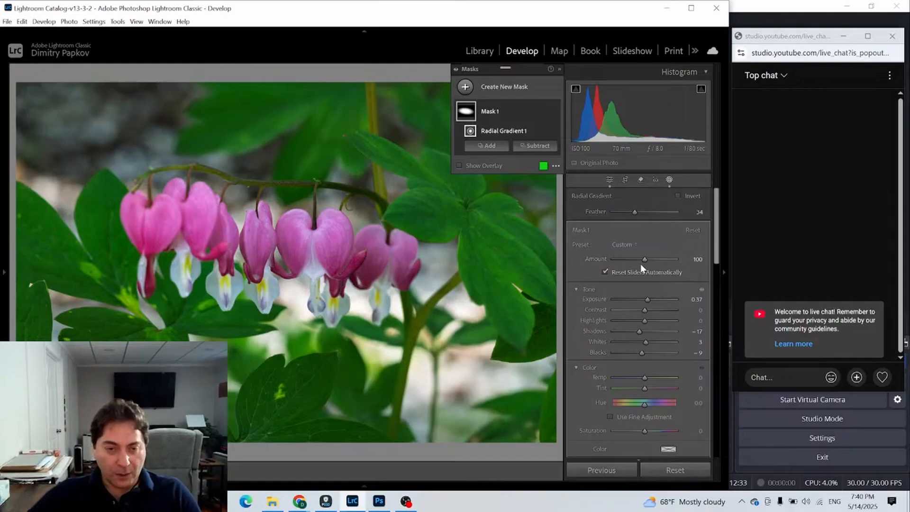
Step: Check the mask's coverage with the overlay shown, leave masking, and examine the flowers at 100%
{"action": "left_click", "coordinate": [465, 86]}
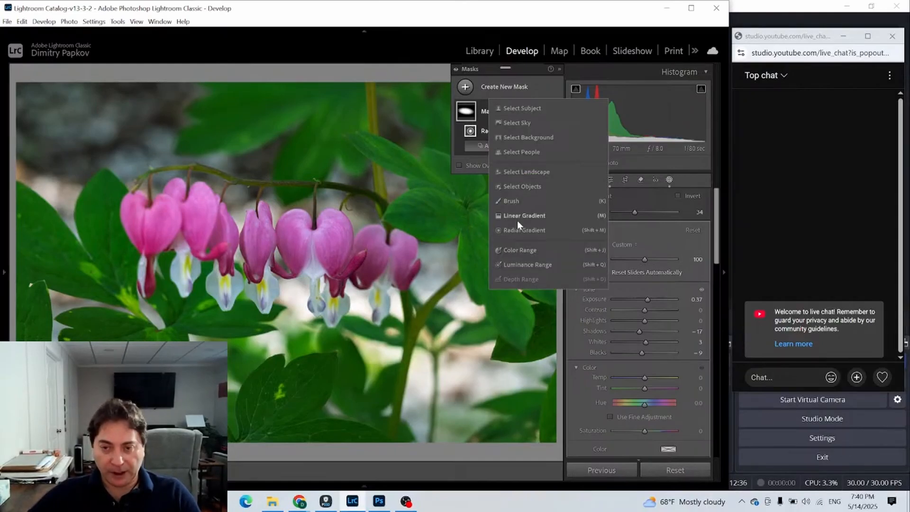
{"action": "left_click", "coordinate": [303, 157]}
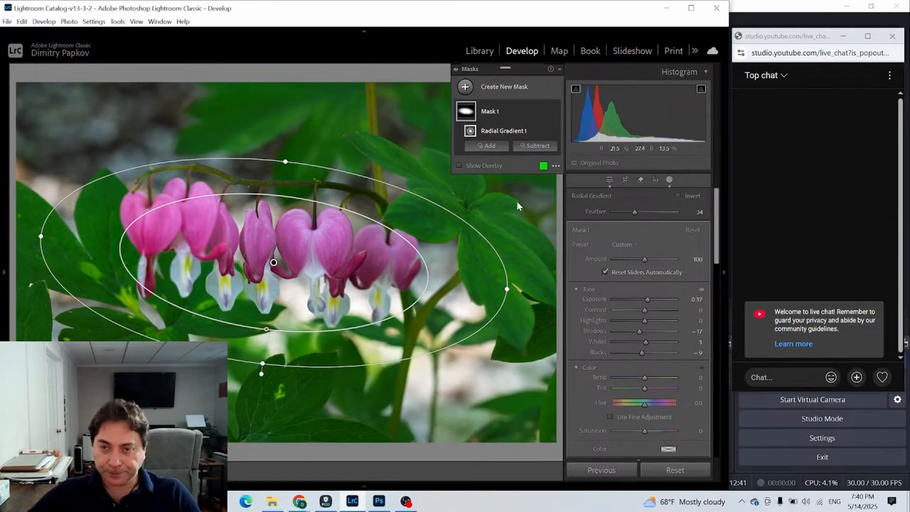
{"action": "left_click", "coordinate": [460, 164]}
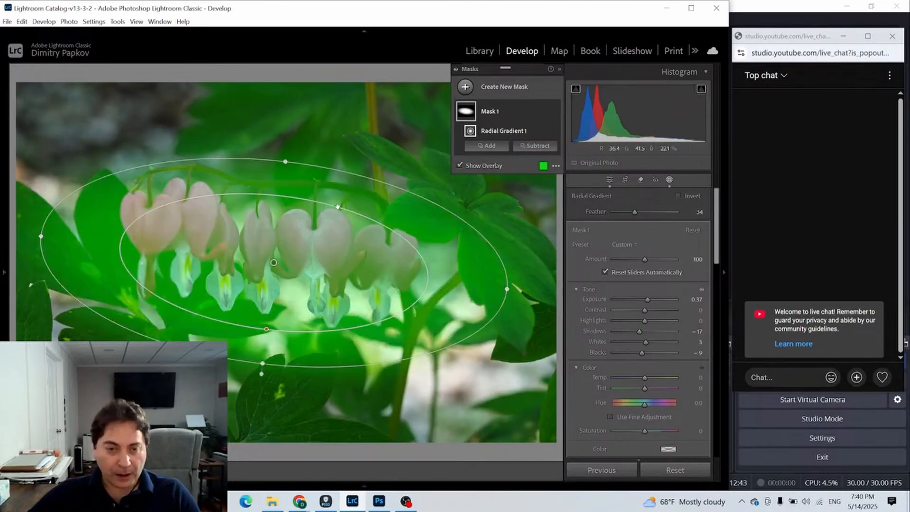
{"action": "left_click", "coordinate": [608, 179]}
{"action": "left_click", "coordinate": [182, 216]}
{"action": "left_click", "coordinate": [182, 216]}
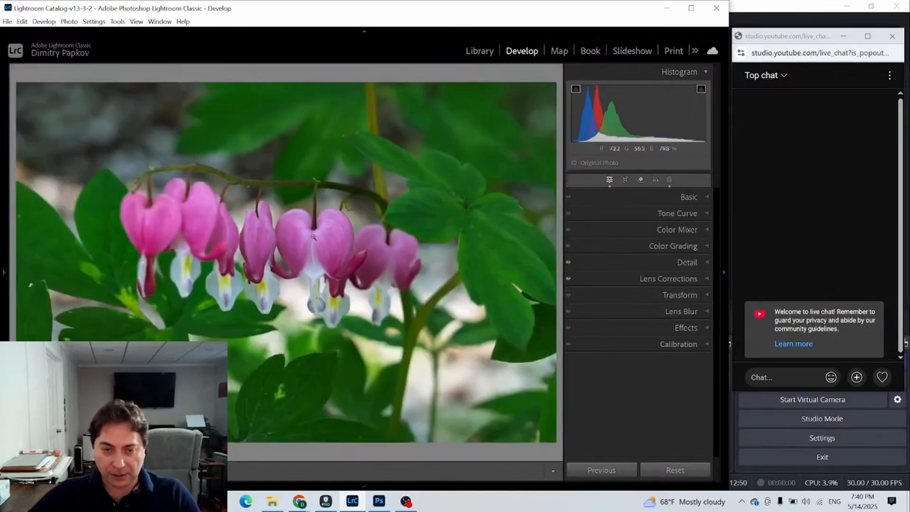
{"action": "left_click", "coordinate": [313, 237]}
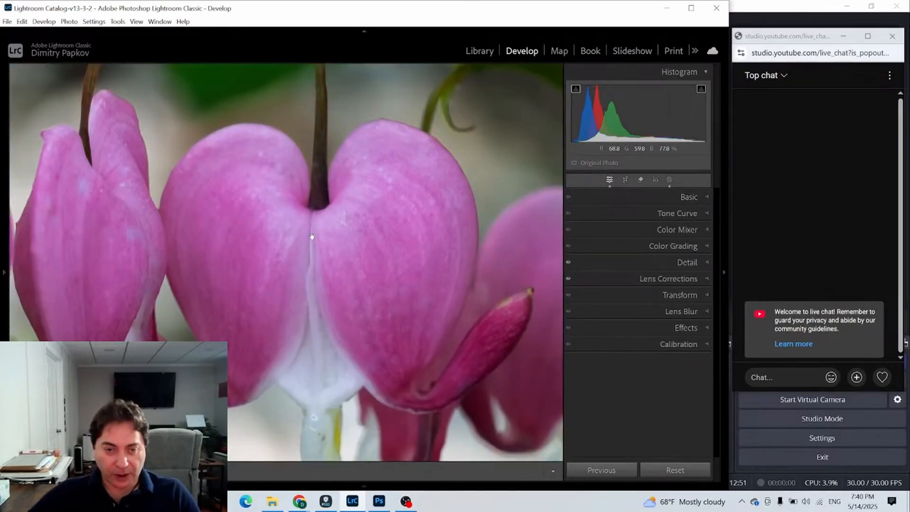
{"action": "left_click", "coordinate": [310, 237]}
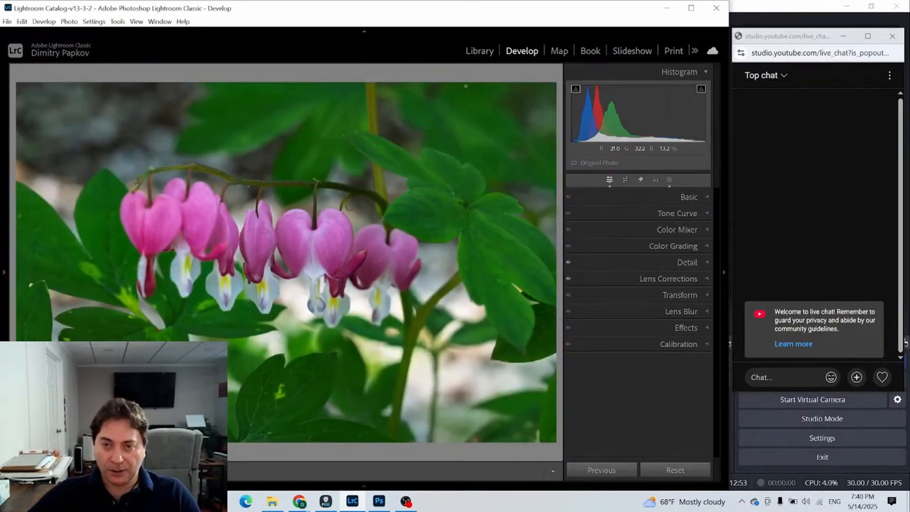
Step: Set Clarity to 14, Dehaze to 15 and Exposure to 0.51 on the radial gradient mask over the flowers
{"action": "left_click", "coordinate": [668, 180]}
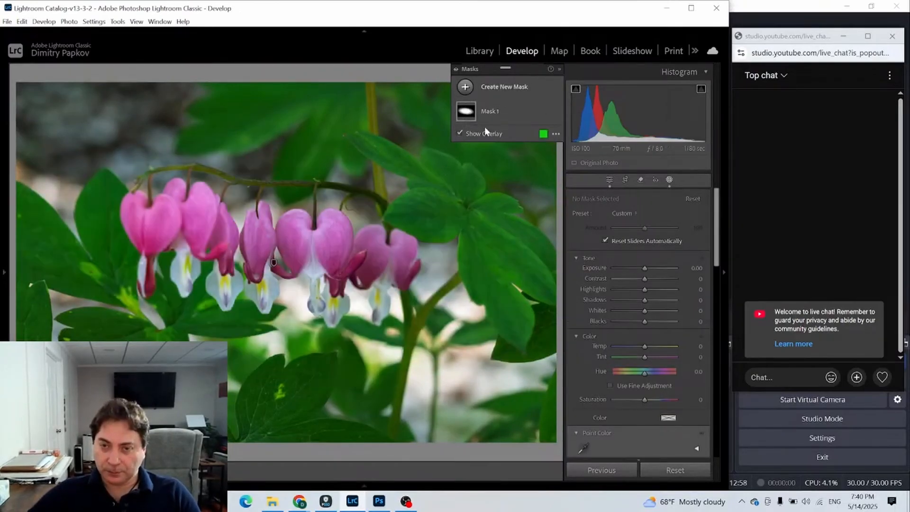
{"action": "left_click", "coordinate": [488, 111]}
{"action": "scroll", "coordinate": [676, 342], "scroll_direction": "down", "scroll_amount": 5}
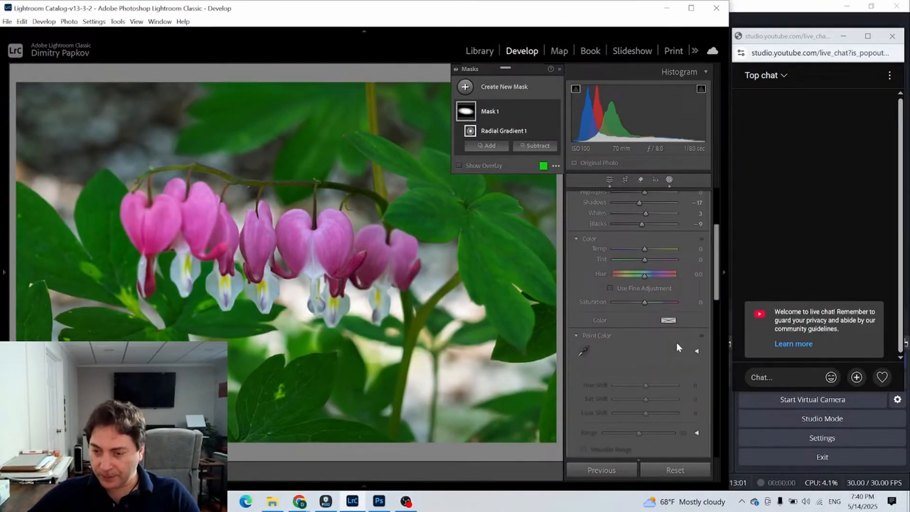
{"action": "scroll", "coordinate": [681, 345], "scroll_direction": "down", "scroll_amount": 5}
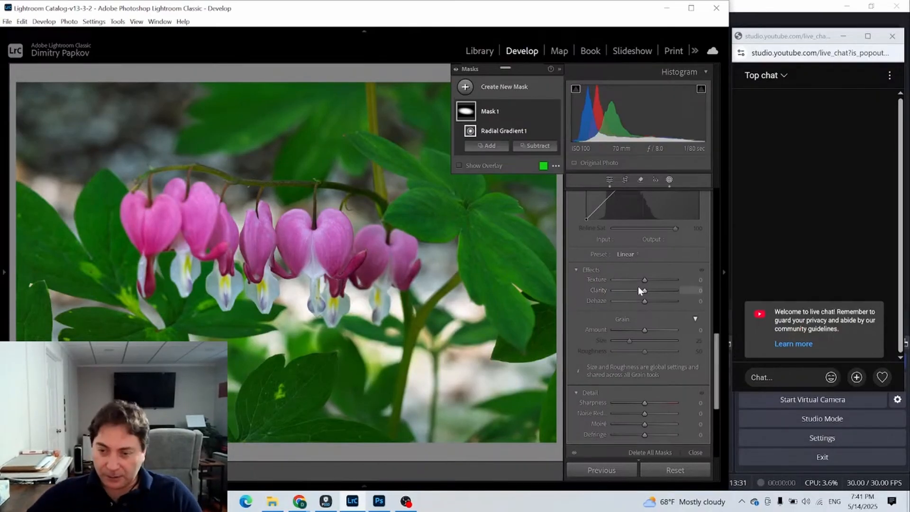
{"action": "left_click_drag", "start_coordinate": [646, 290], "coordinate": [650, 300]}
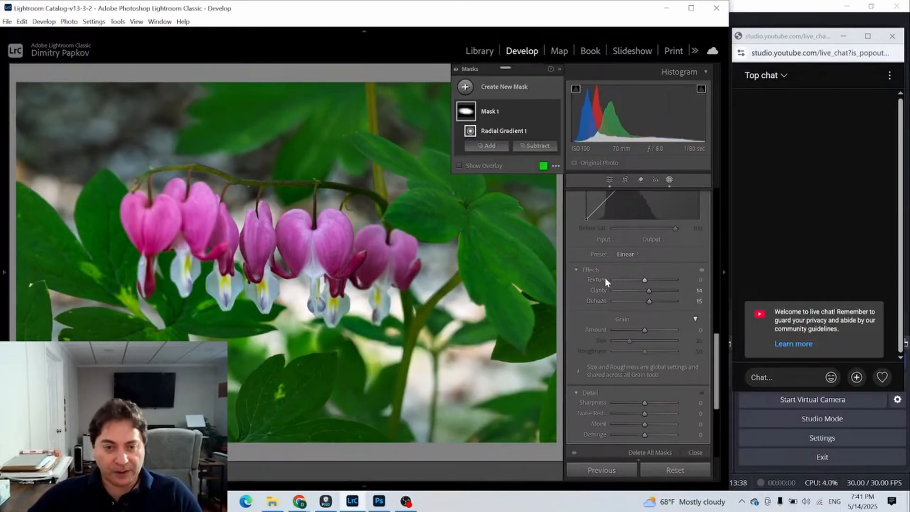
{"action": "scroll", "coordinate": [605, 278], "scroll_direction": "up", "scroll_amount": 8}
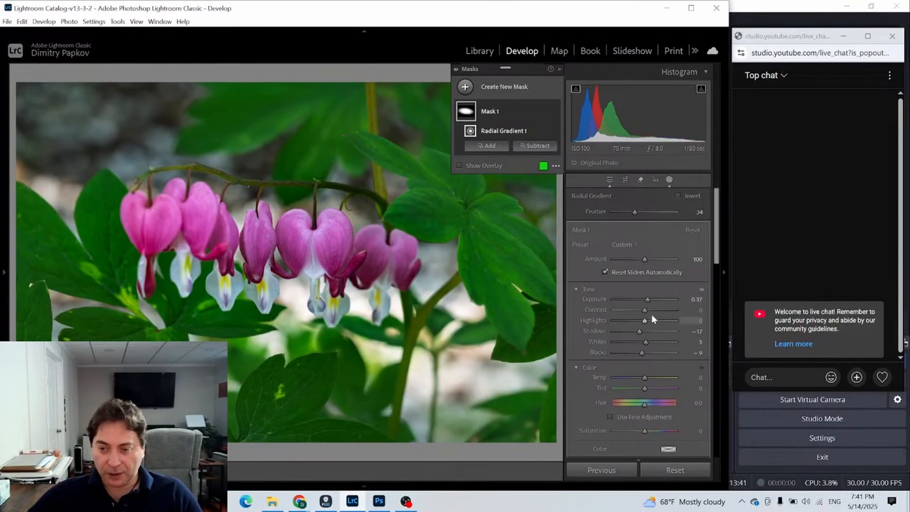
{"action": "left_click_drag", "start_coordinate": [647, 300], "coordinate": [648, 300]}
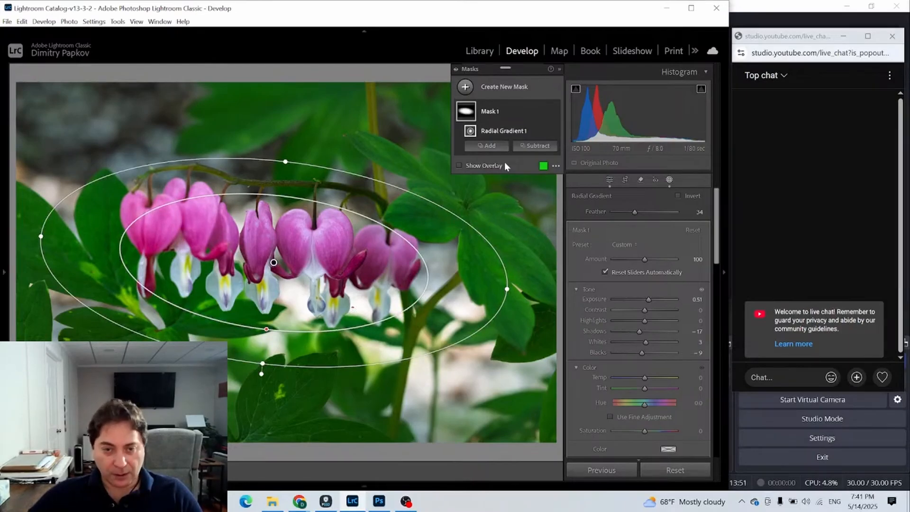
Step: Create a brush mask with a brush size of 7 and Exposure at -0.47
{"action": "left_click", "coordinate": [465, 87]}
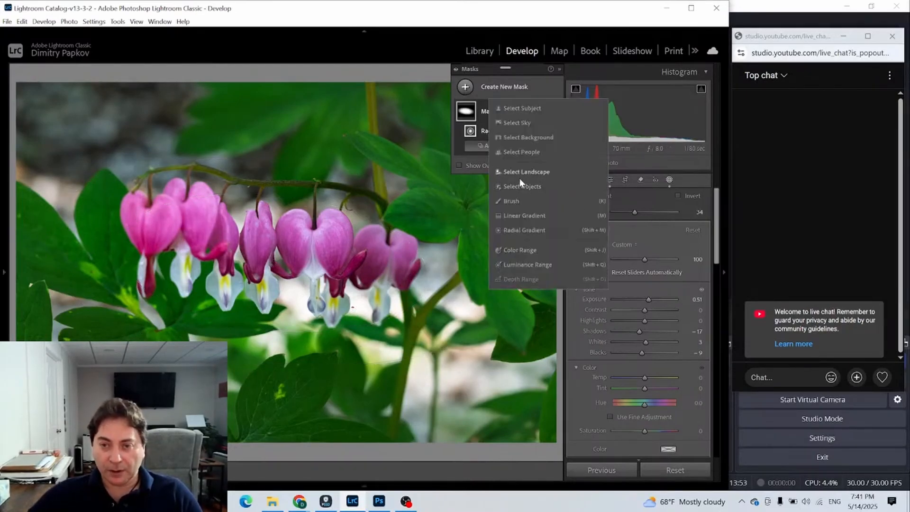
{"action": "left_click", "coordinate": [524, 204]}
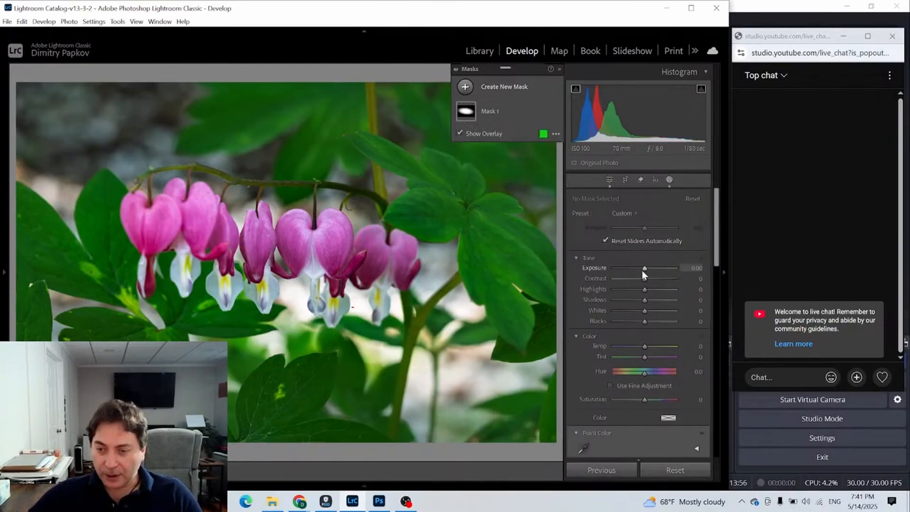
{"action": "left_click_drag", "start_coordinate": [646, 307], "coordinate": [641, 307]}
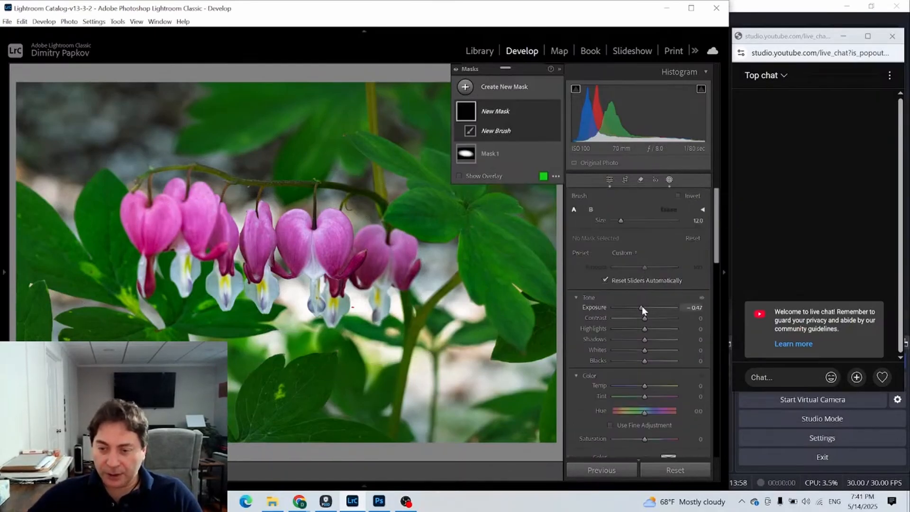
{"action": "scroll", "coordinate": [345, 309], "scroll_direction": "down", "scroll_amount": 5}
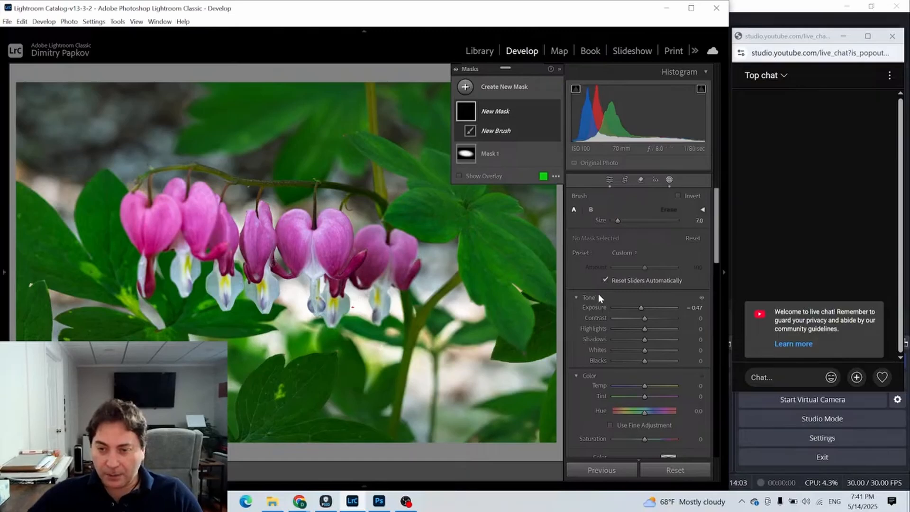
{"action": "scroll", "coordinate": [616, 270], "scroll_direction": "down", "scroll_amount": 3}
{"action": "scroll", "coordinate": [630, 276], "scroll_direction": "up", "scroll_amount": 3}
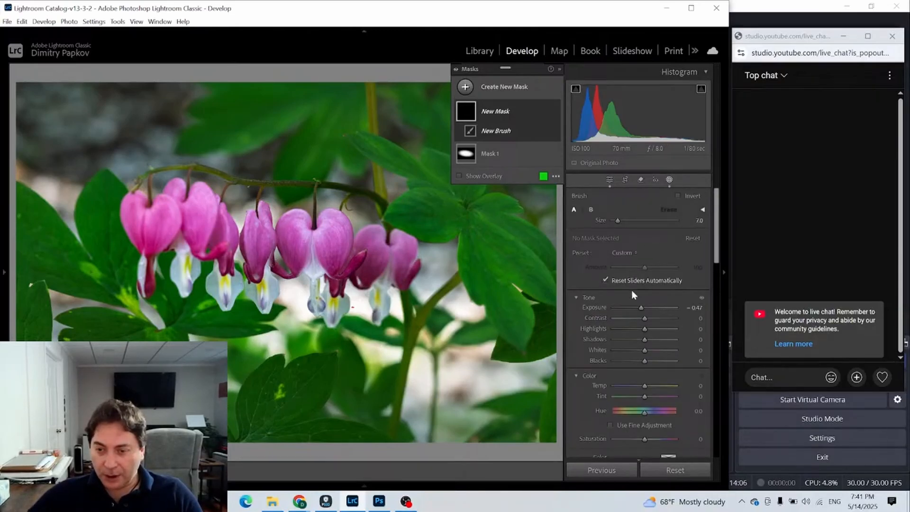
{"action": "scroll", "coordinate": [621, 289], "scroll_direction": "down", "scroll_amount": 3}
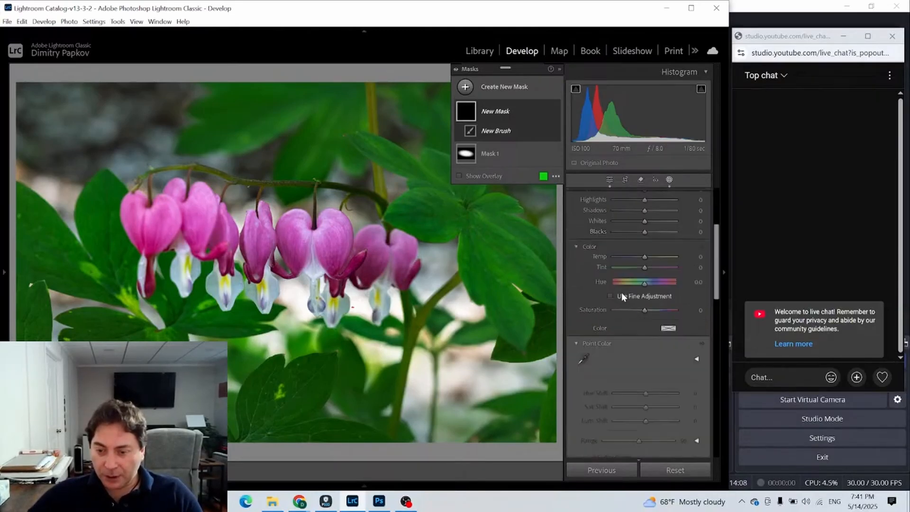
{"action": "scroll", "coordinate": [622, 292], "scroll_direction": "up", "scroll_amount": 3}
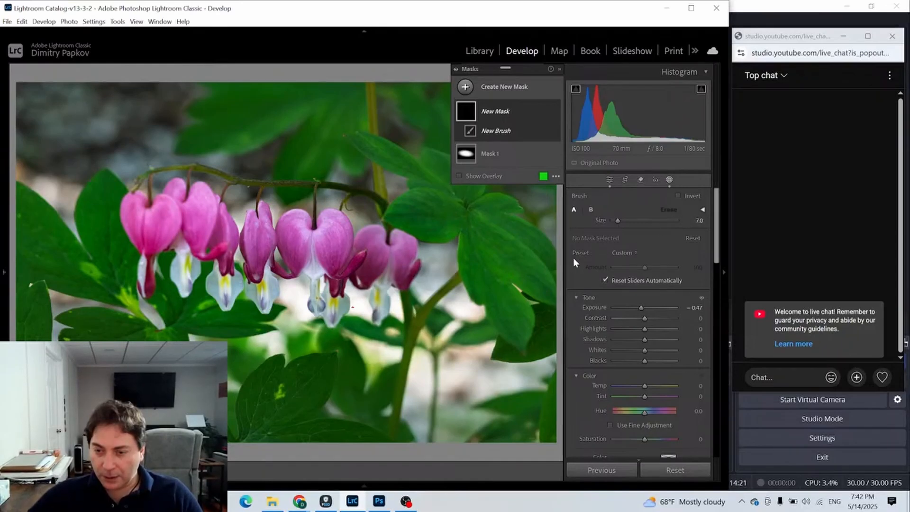
Step: Show the mask overlay and dab the brush on the small spot between the two rightmost flowers' white tips
{"action": "left_click", "coordinate": [459, 176]}
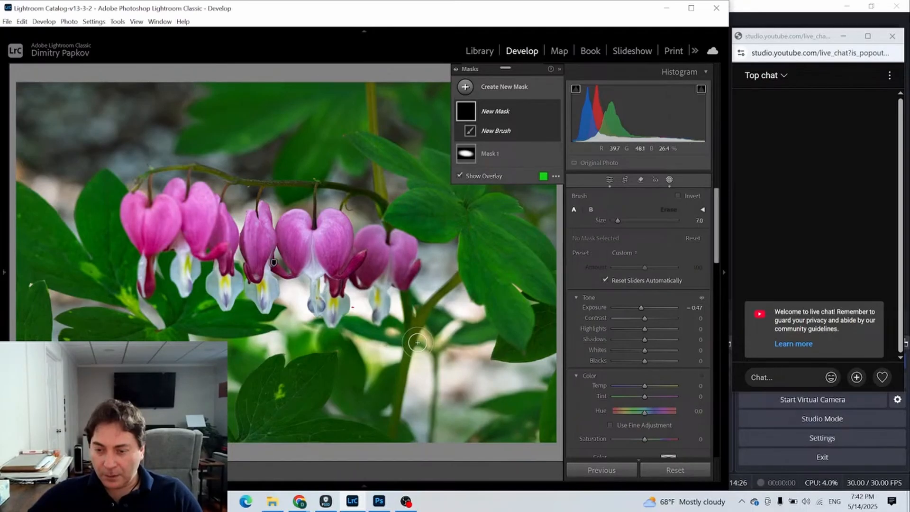
{"action": "scroll", "coordinate": [602, 330], "scroll_direction": "down", "scroll_amount": 5}
{"action": "scroll", "coordinate": [608, 331], "scroll_direction": "down", "scroll_amount": 3}
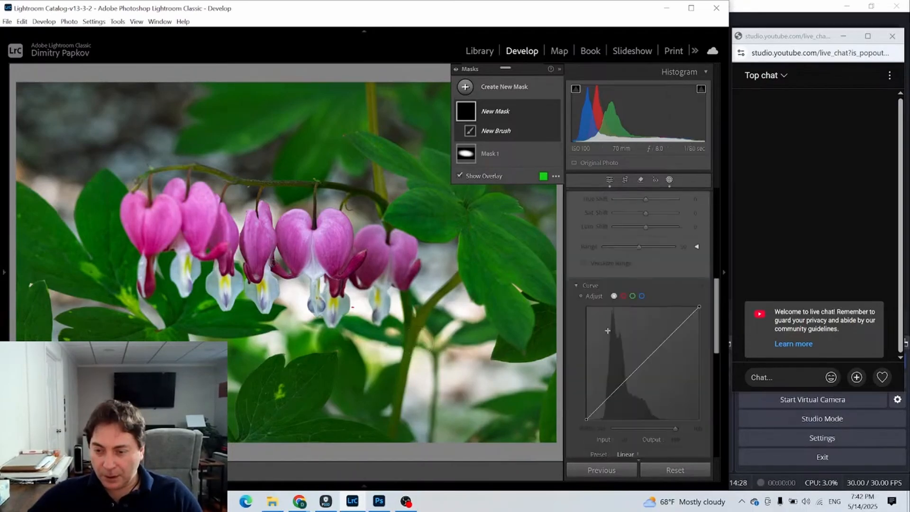
{"action": "scroll", "coordinate": [608, 331], "scroll_direction": "up", "scroll_amount": 4}
{"action": "scroll", "coordinate": [610, 331], "scroll_direction": "up", "scroll_amount": 3}
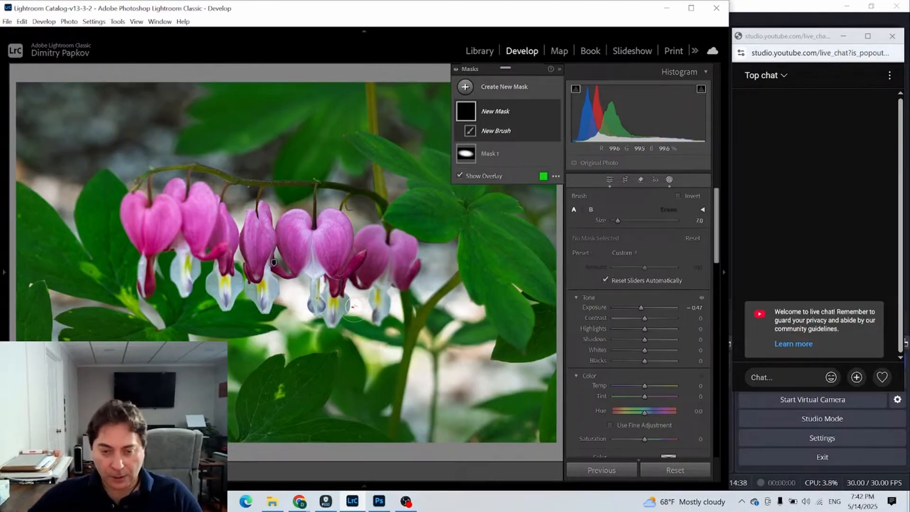
{"action": "left_click", "coordinate": [355, 309]}
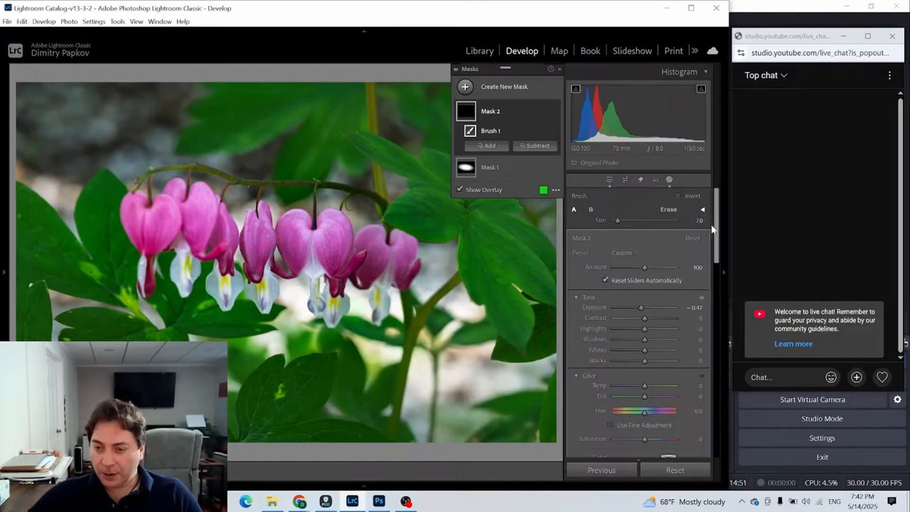
Step: Expand the brush options and delete the brush mask
{"action": "left_click", "coordinate": [703, 209]}
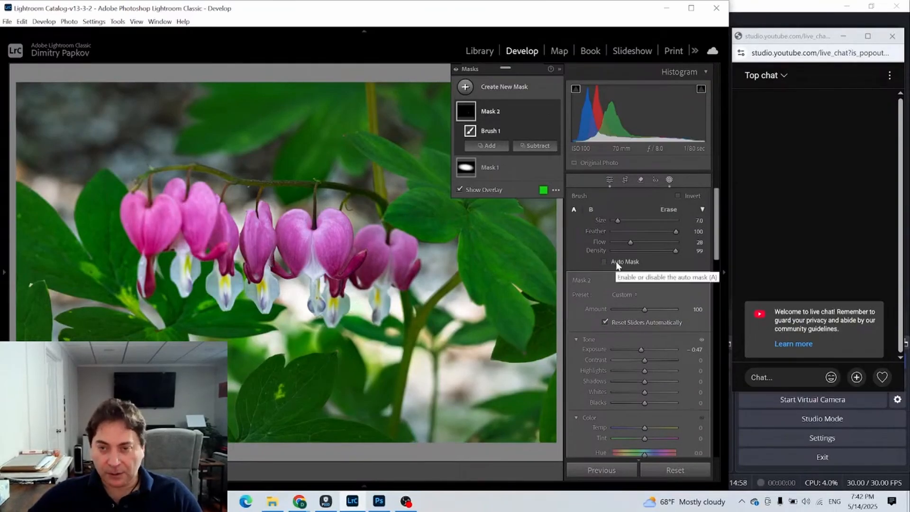
{"action": "right_click", "coordinate": [474, 113]}
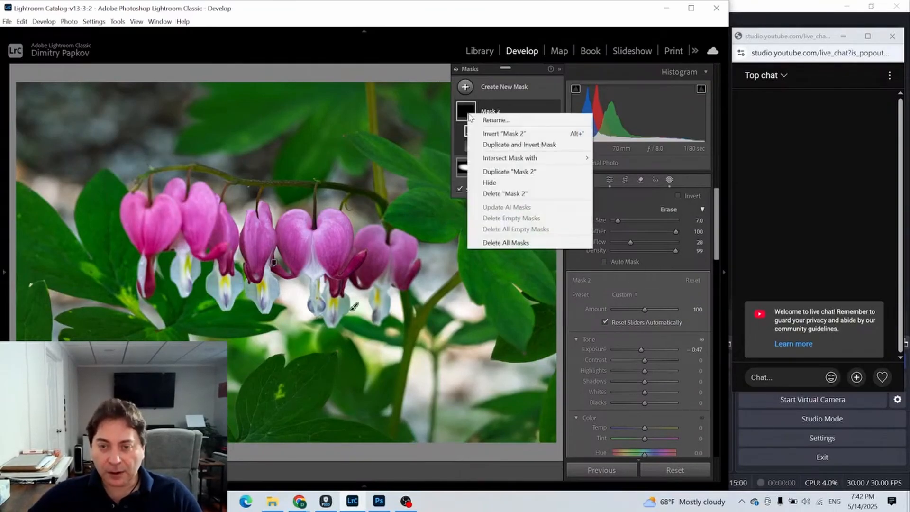
{"action": "left_click", "coordinate": [509, 194]}
Step: Create a new brush mask with Auto Mask enabled and paint the small spot between the rightmost flowers' white tips
{"action": "left_click", "coordinate": [466, 87]}
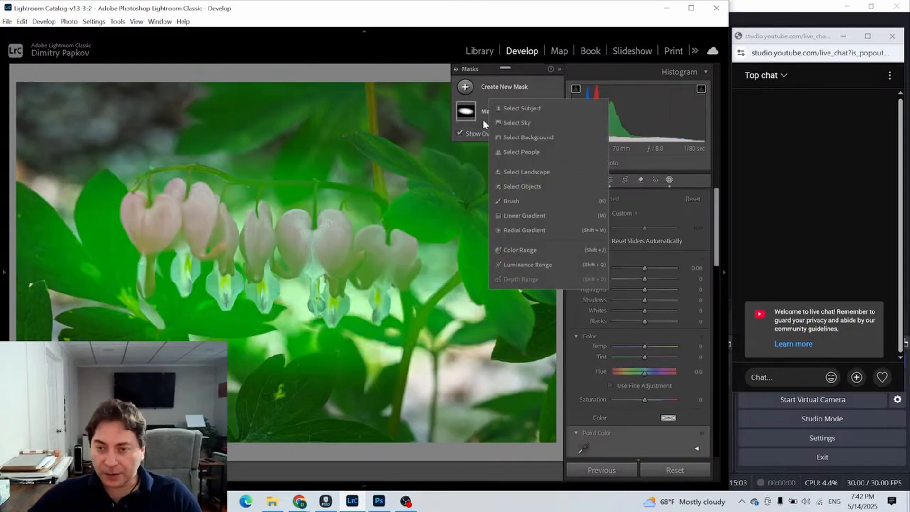
{"action": "left_click", "coordinate": [513, 204]}
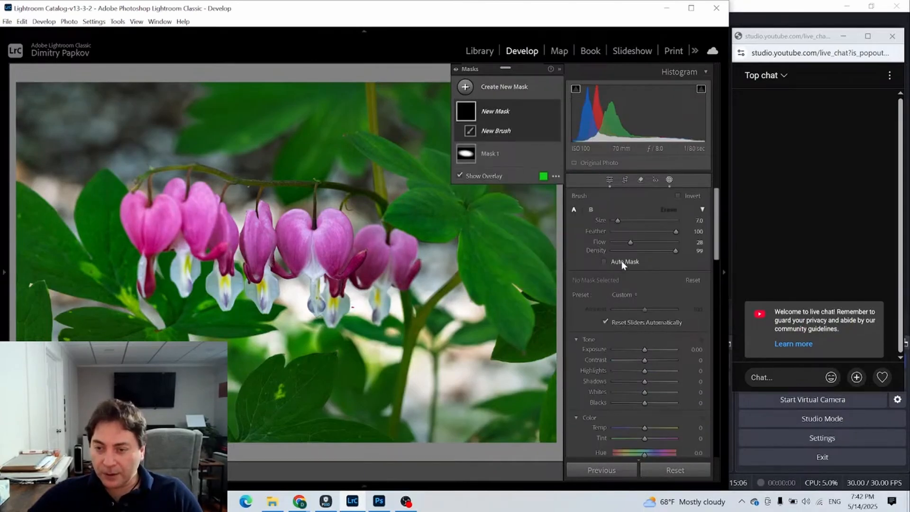
{"action": "left_click", "coordinate": [621, 262]}
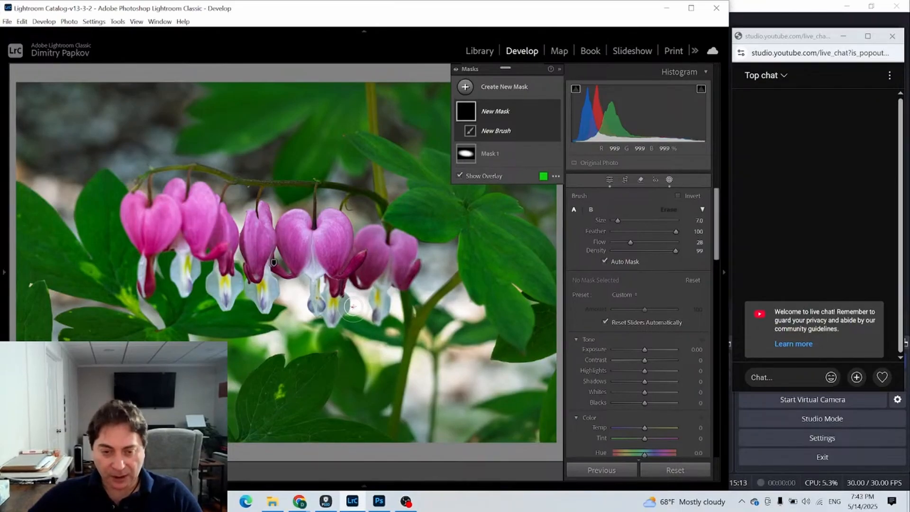
{"action": "left_click_drag", "start_coordinate": [353, 307], "coordinate": [353, 310]}
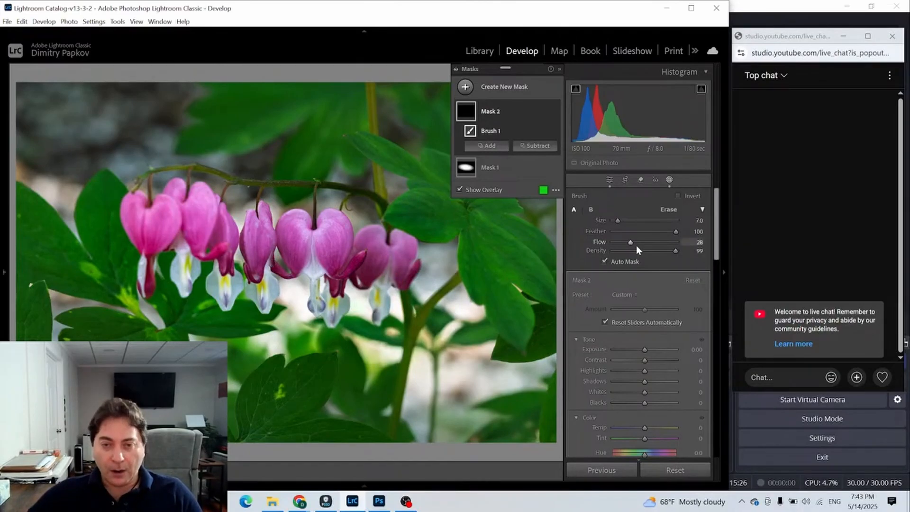
Step: Add a new radial gradient mask over the central flowers, widening and heightening it to reach the neighbouring blooms
{"action": "left_click", "coordinate": [488, 146]}
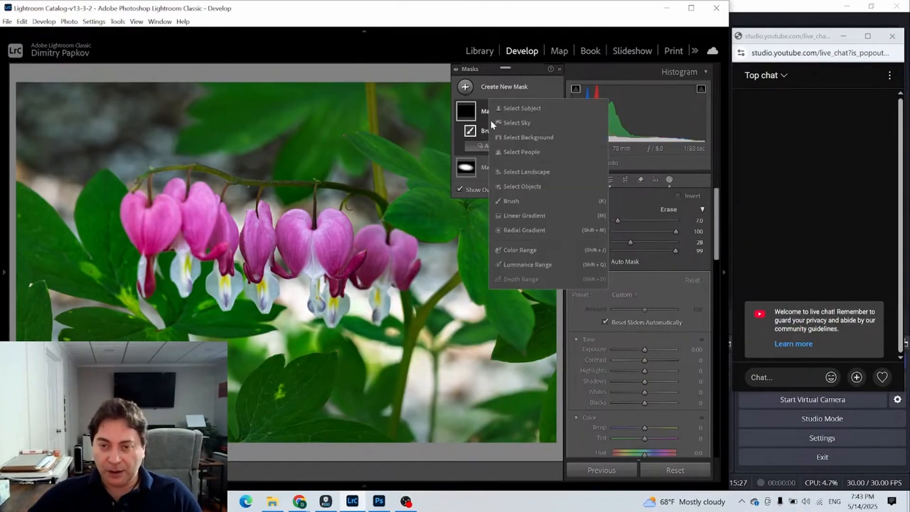
{"action": "left_click", "coordinate": [512, 230]}
{"action": "left_click_drag", "start_coordinate": [251, 227], "coordinate": [336, 296]}
{"action": "left_click_drag", "start_coordinate": [251, 227], "coordinate": [292, 252]}
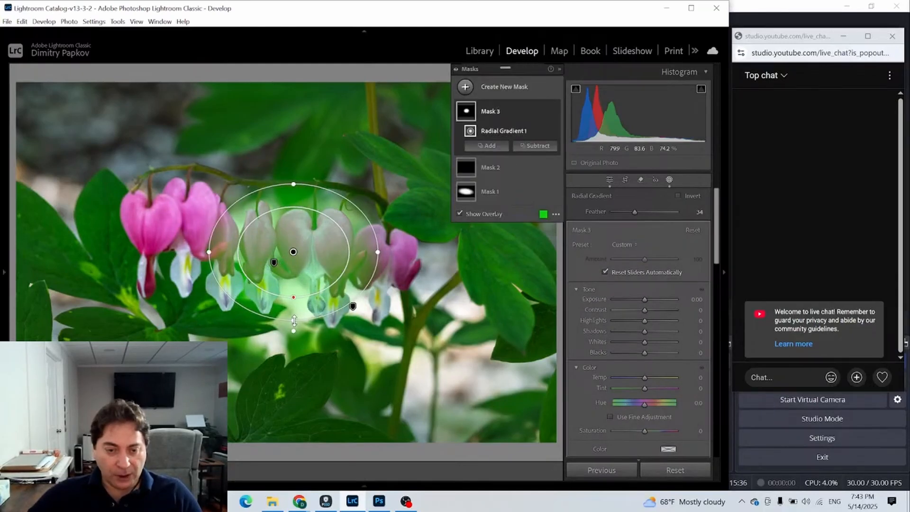
{"action": "left_click_drag", "start_coordinate": [294, 321], "coordinate": [294, 331]}
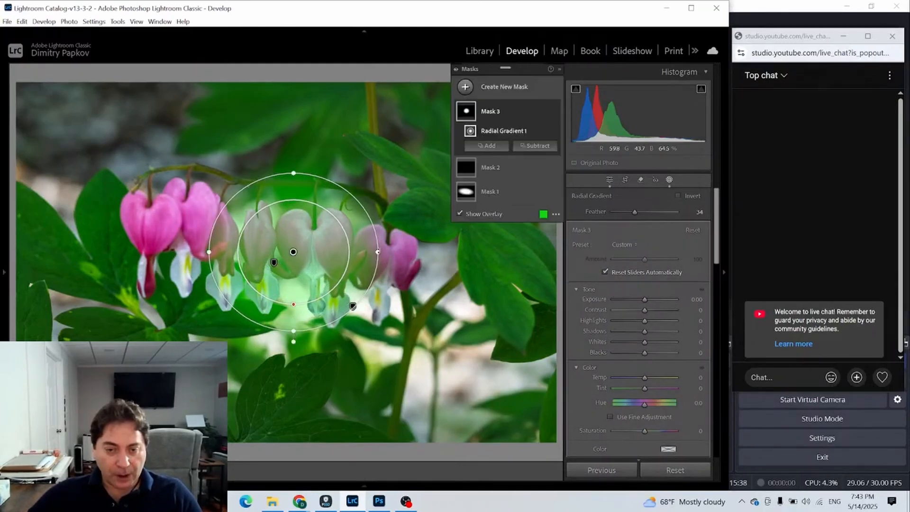
{"action": "left_click_drag", "start_coordinate": [377, 252], "coordinate": [393, 252]}
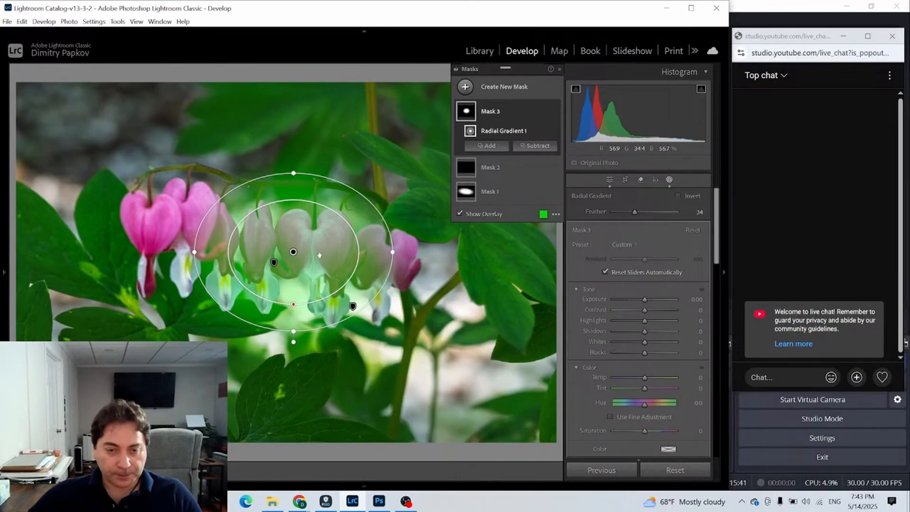
{"action": "left_click_drag", "start_coordinate": [294, 252], "coordinate": [296, 262]}
Step: Set Texture to 20 on the central flowers' radial gradient mask and leave masking
{"action": "scroll", "coordinate": [638, 319], "scroll_direction": "down", "scroll_amount": 5}
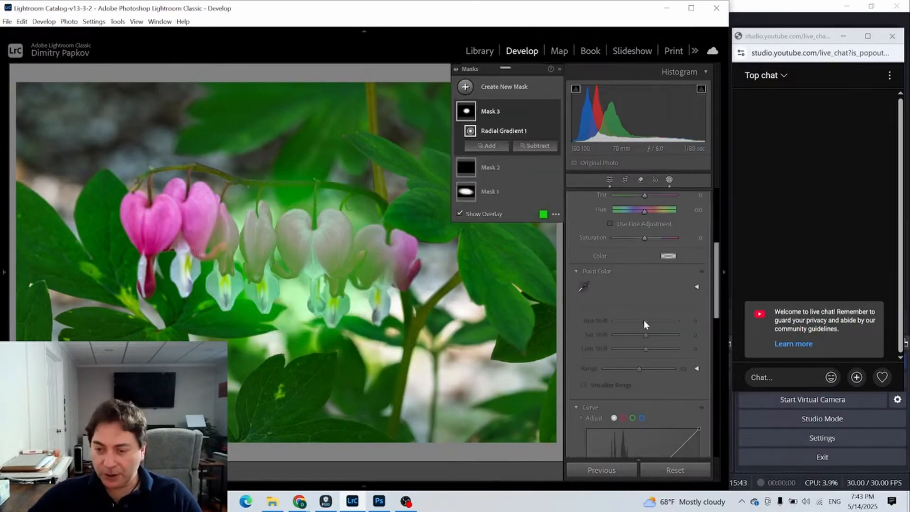
{"action": "left_click_drag", "start_coordinate": [645, 344], "coordinate": [650, 344]}
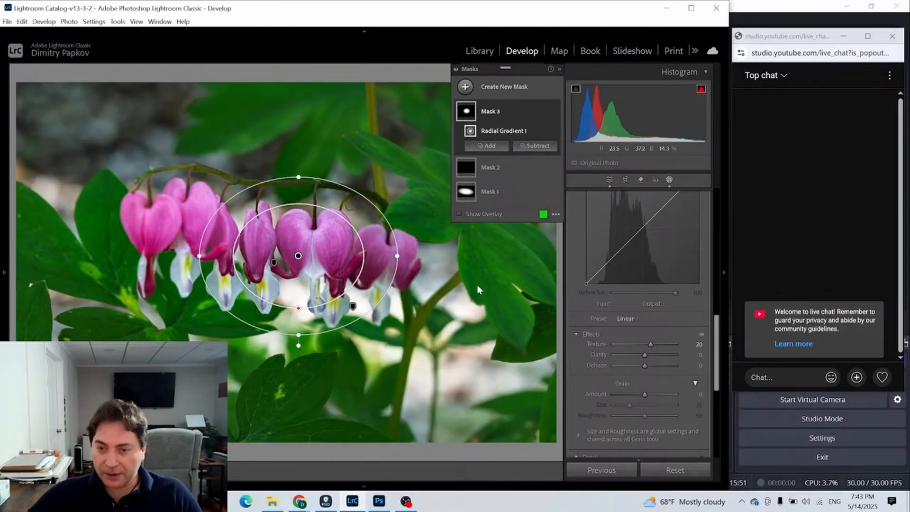
{"action": "left_click", "coordinate": [610, 180]}
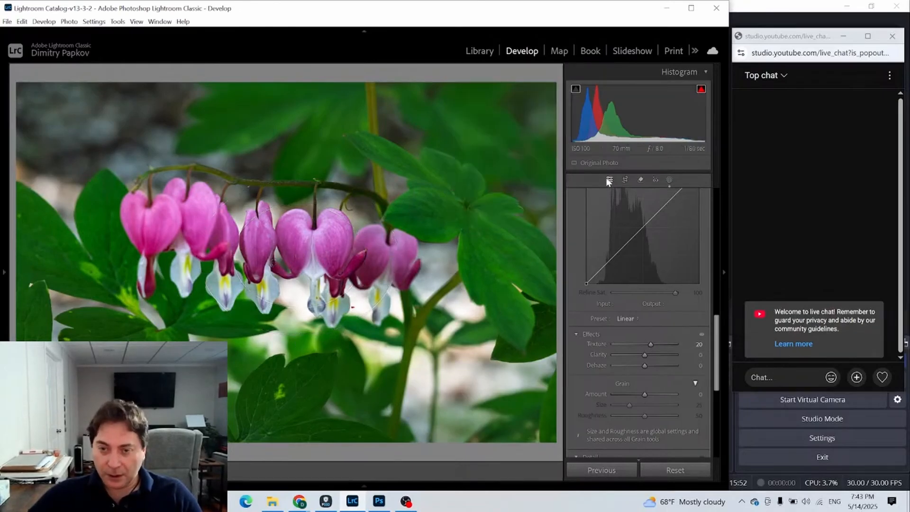
Step: Examine the central flower up close with Mask 3 hidden and shown, then return to the whole photo
{"action": "left_click", "coordinate": [311, 249]}
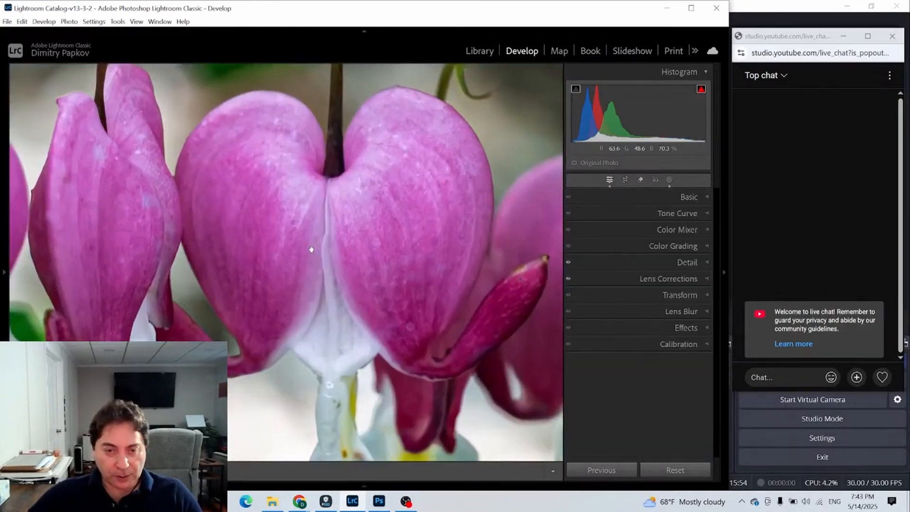
{"action": "left_click", "coordinate": [670, 179]}
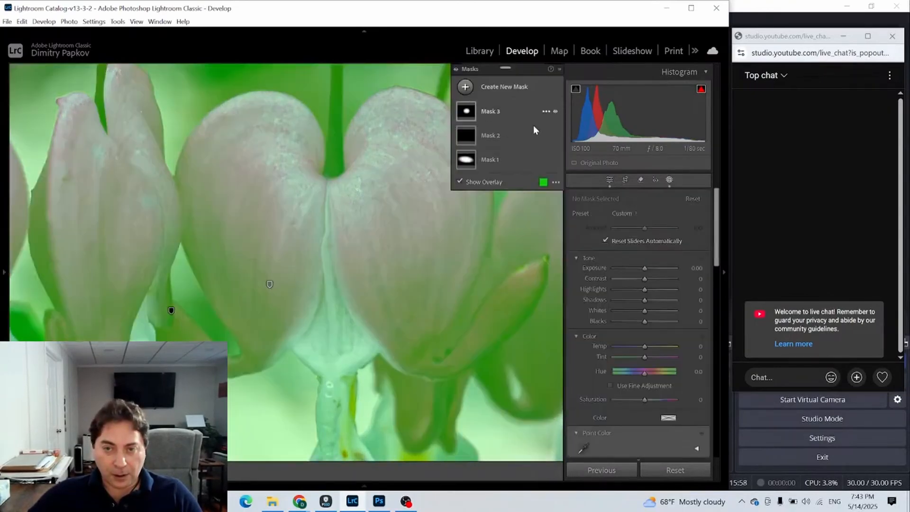
{"action": "left_click", "coordinate": [552, 113]}
{"action": "left_click", "coordinate": [473, 213]}
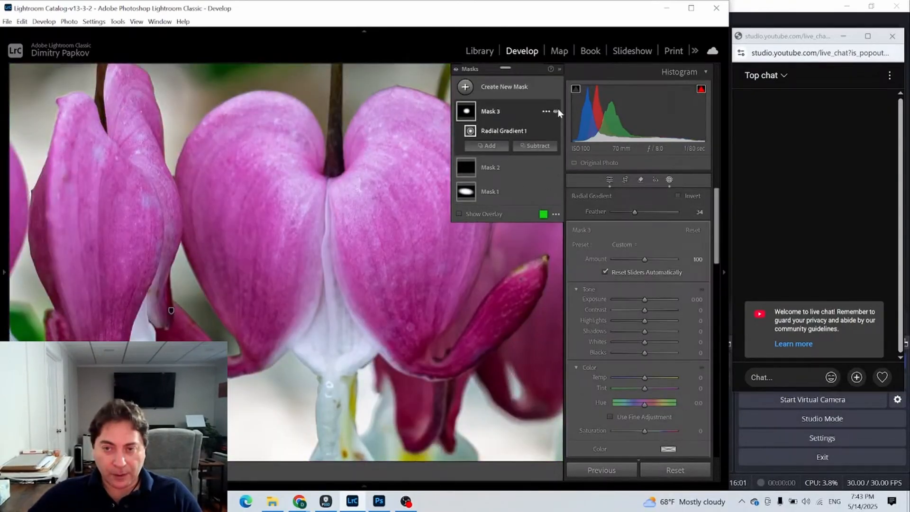
{"action": "left_click", "coordinate": [555, 112]}
{"action": "left_click", "coordinate": [555, 111]}
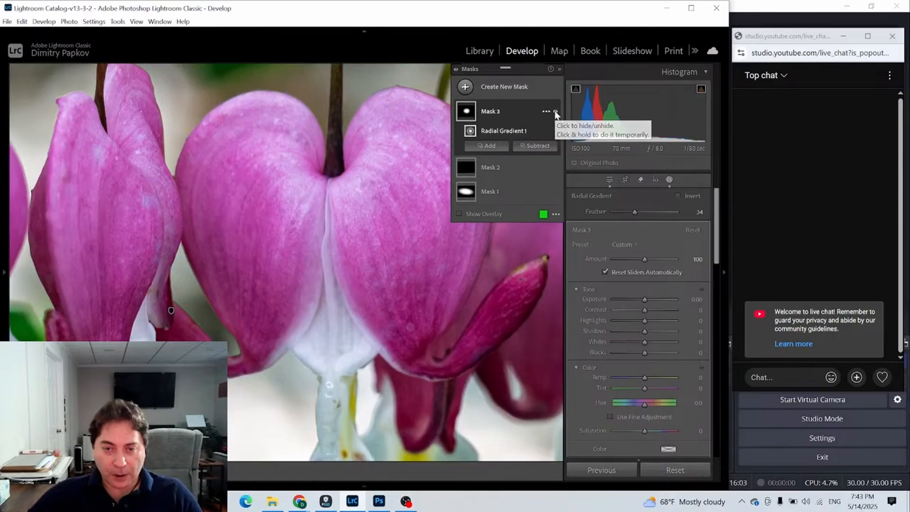
{"action": "left_click", "coordinate": [555, 111]}
{"action": "left_click", "coordinate": [555, 111]}
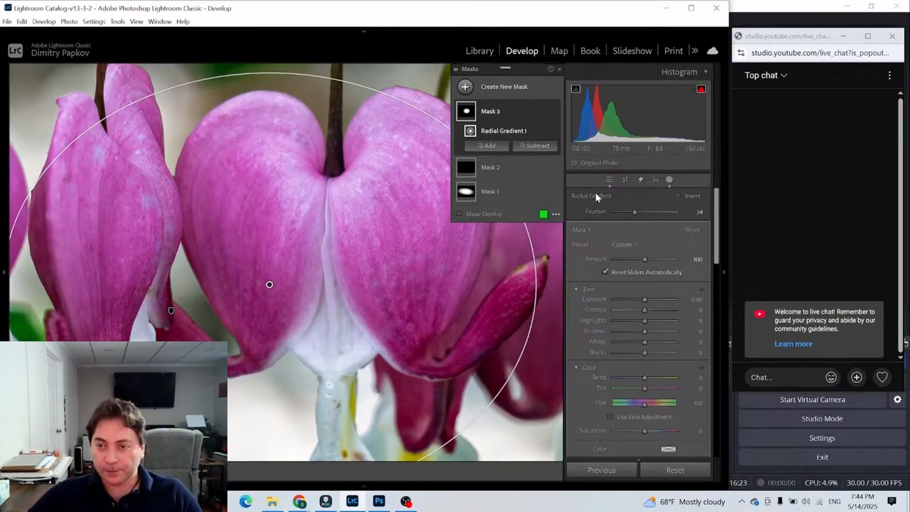
{"action": "left_click", "coordinate": [610, 179]}
{"action": "left_click", "coordinate": [470, 315]}
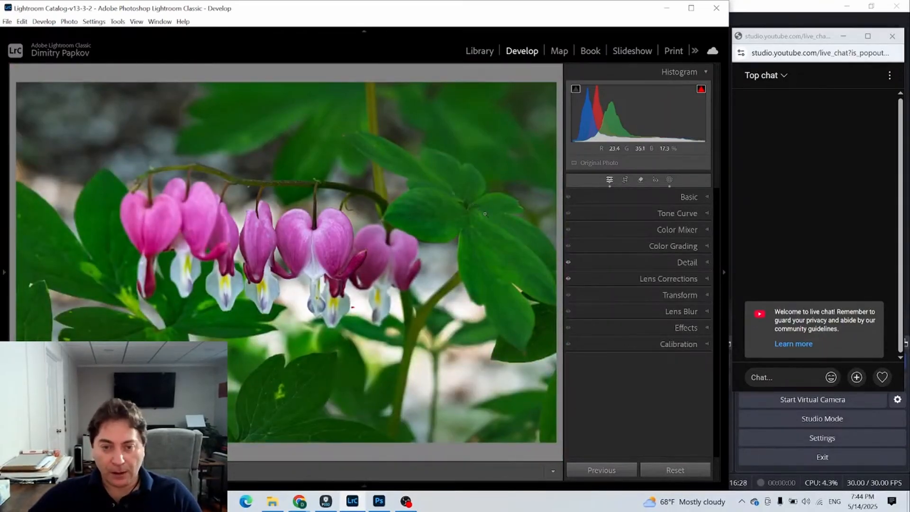
Step: Select the Mask 2 brush and paint again over the small spot between the rightmost flowers' white tips
{"action": "left_click", "coordinate": [669, 180]}
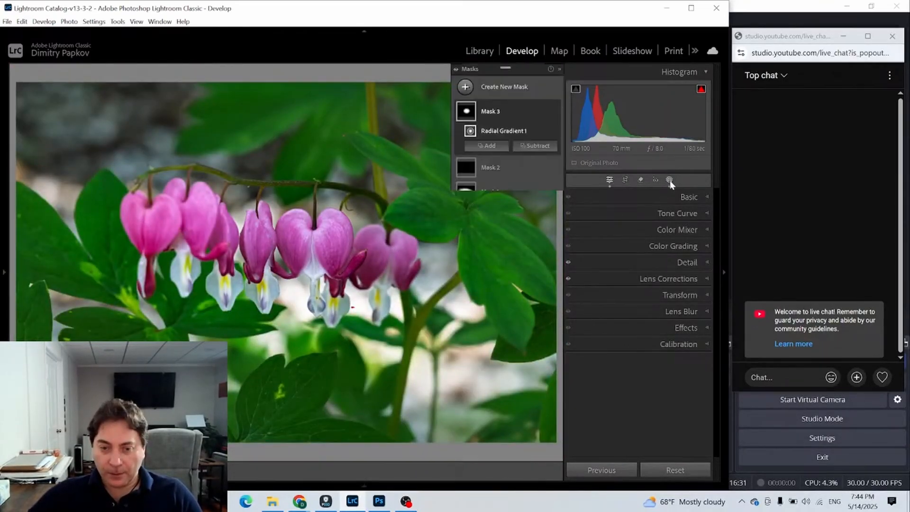
{"action": "left_click", "coordinate": [464, 136]}
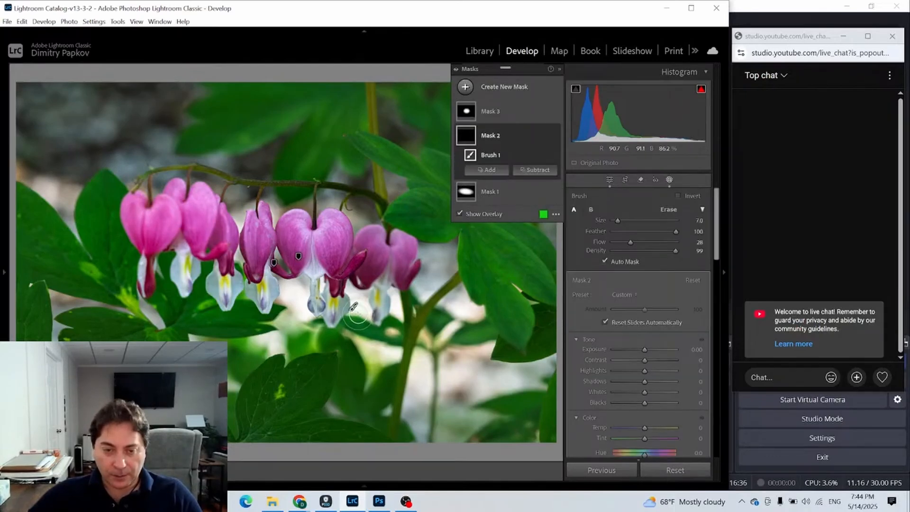
{"action": "left_click_drag", "start_coordinate": [353, 312], "coordinate": [354, 315]}
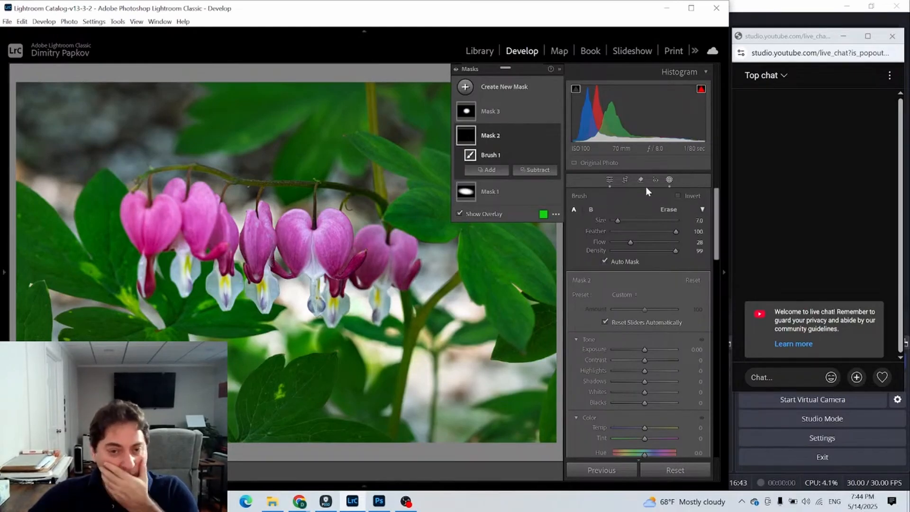
Step: Add a new radial gradient mask centred outside the photo, beyond its upper-left corner
{"action": "left_click", "coordinate": [467, 88]}
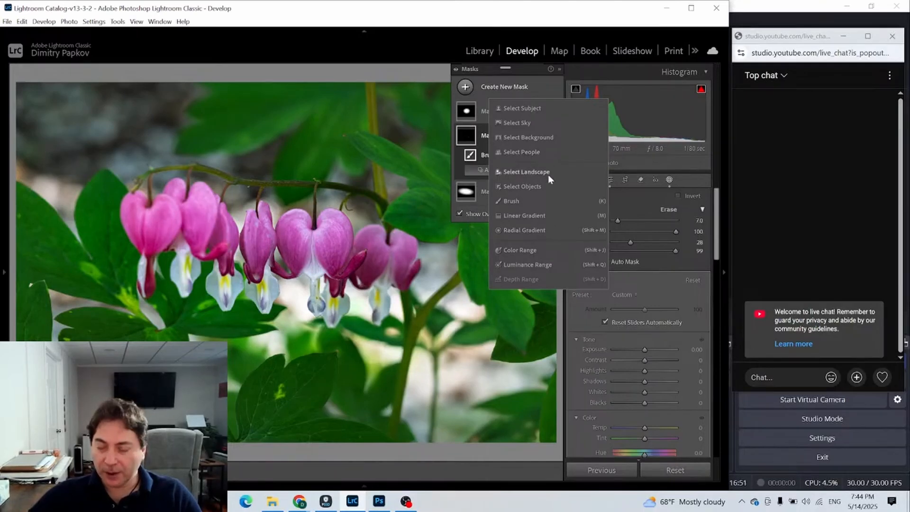
{"action": "left_click", "coordinate": [516, 229]}
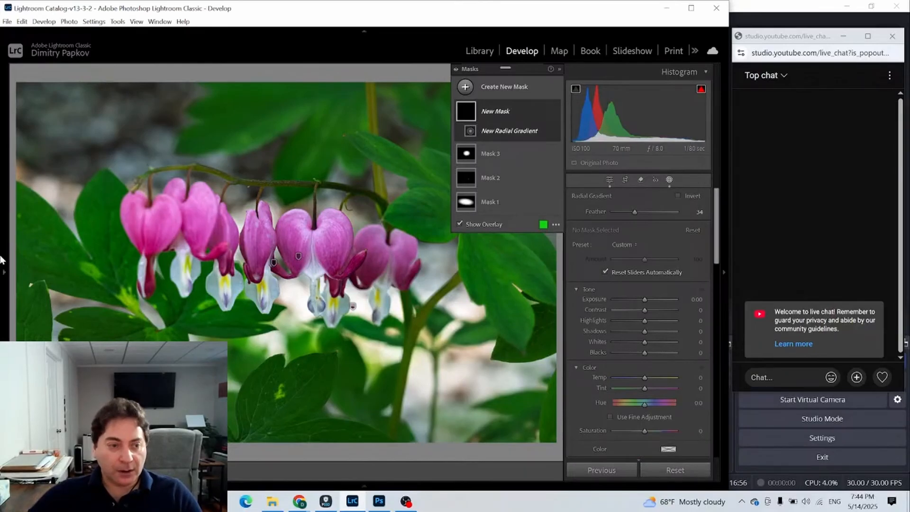
{"action": "left_click", "coordinate": [5, 273]}
{"action": "left_click", "coordinate": [145, 71]}
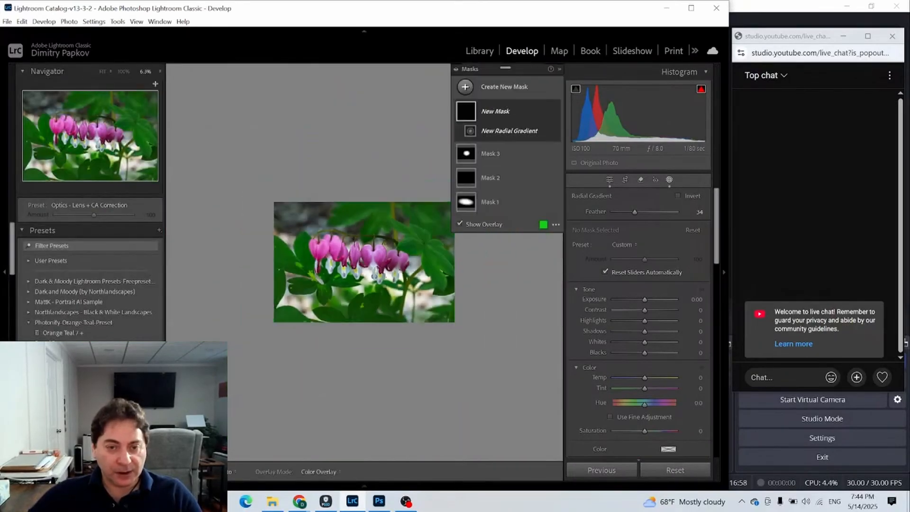
{"action": "left_click_drag", "start_coordinate": [262, 182], "coordinate": [361, 239]}
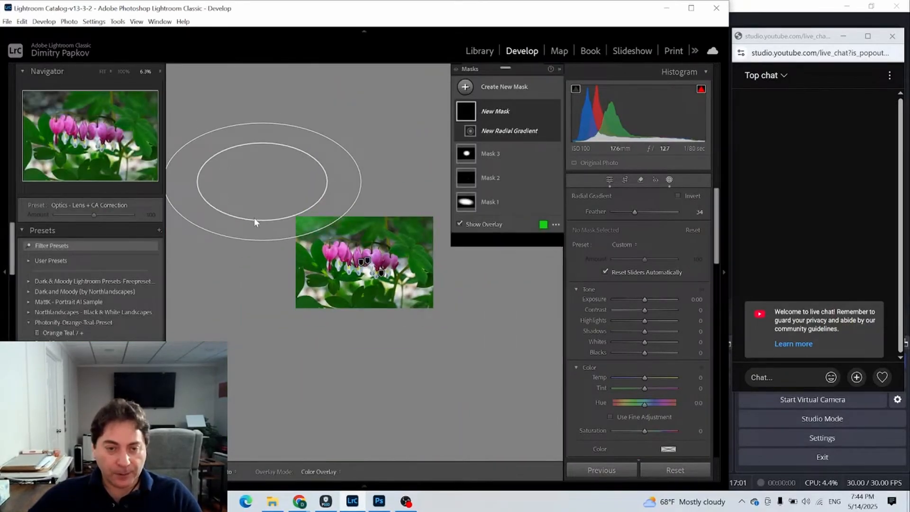
Step: Set the new radial gradient's Feather to 100, then narrow, lengthen and rotate it into a diagonal light beam across the flowers
{"action": "left_click_drag", "start_coordinate": [262, 219], "coordinate": [270, 173]}
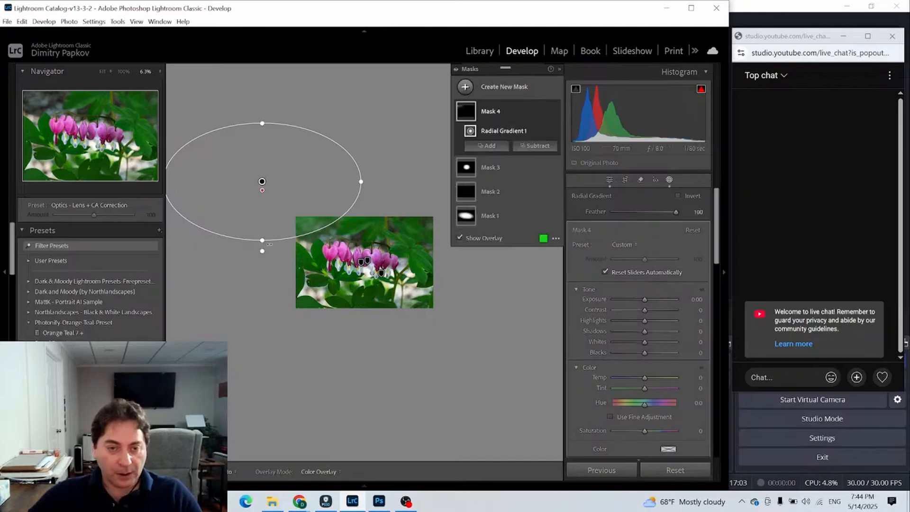
{"action": "left_click_drag", "start_coordinate": [261, 240], "coordinate": [261, 211]}
{"action": "left_click_drag", "start_coordinate": [380, 182], "coordinate": [464, 310]}
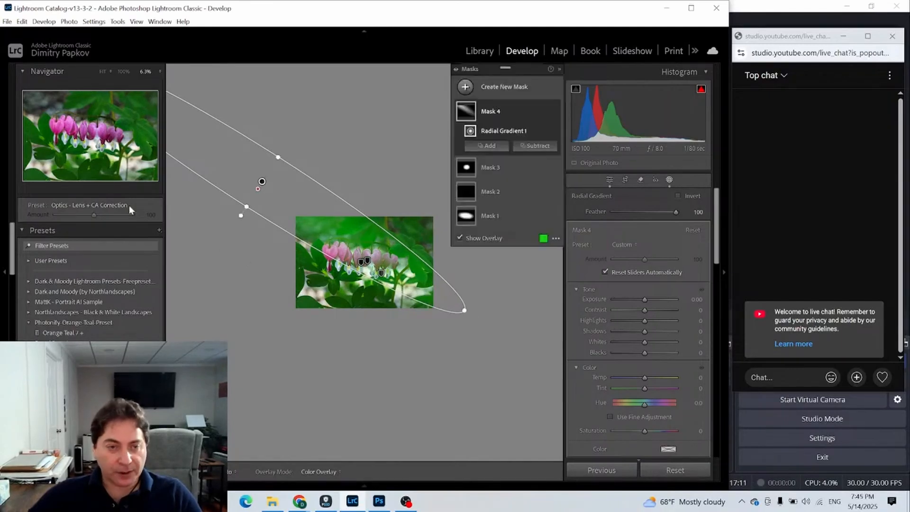
{"action": "left_click", "coordinate": [103, 75]}
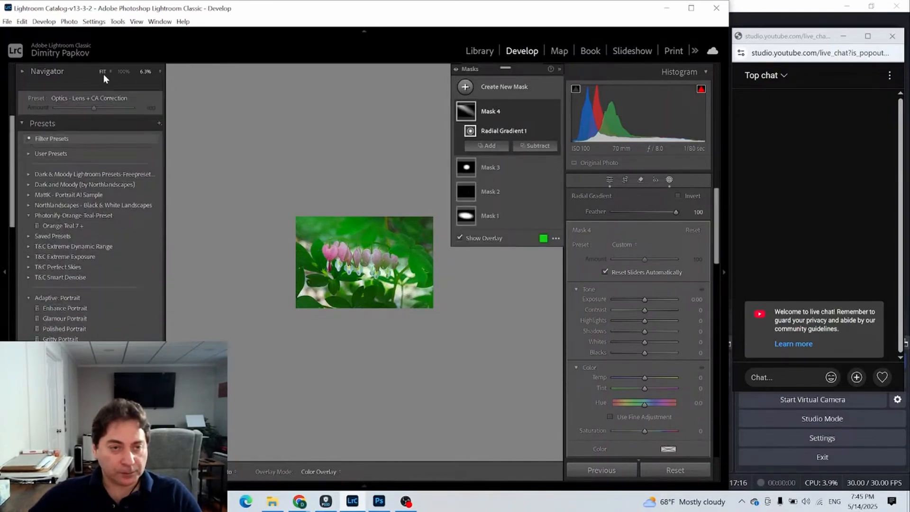
{"action": "left_click", "coordinate": [102, 72]}
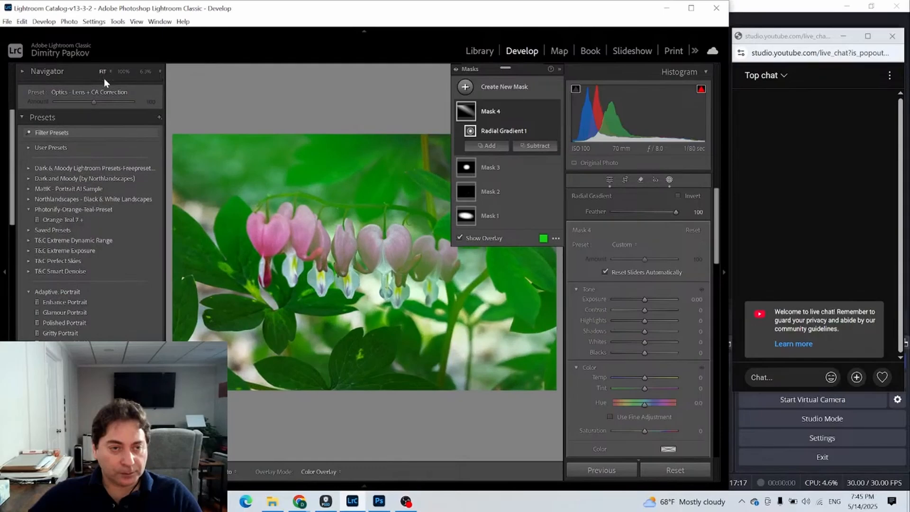
{"action": "left_click", "coordinate": [26, 72]}
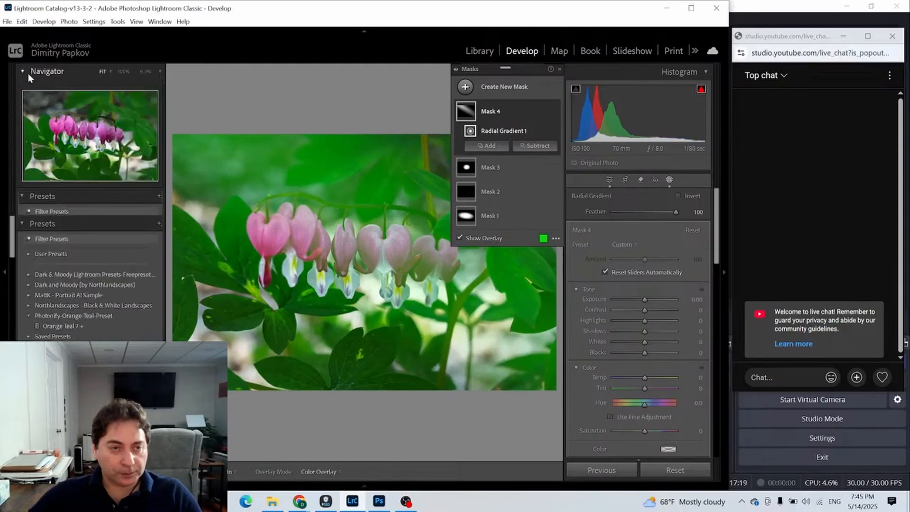
{"action": "left_click", "coordinate": [4, 274]}
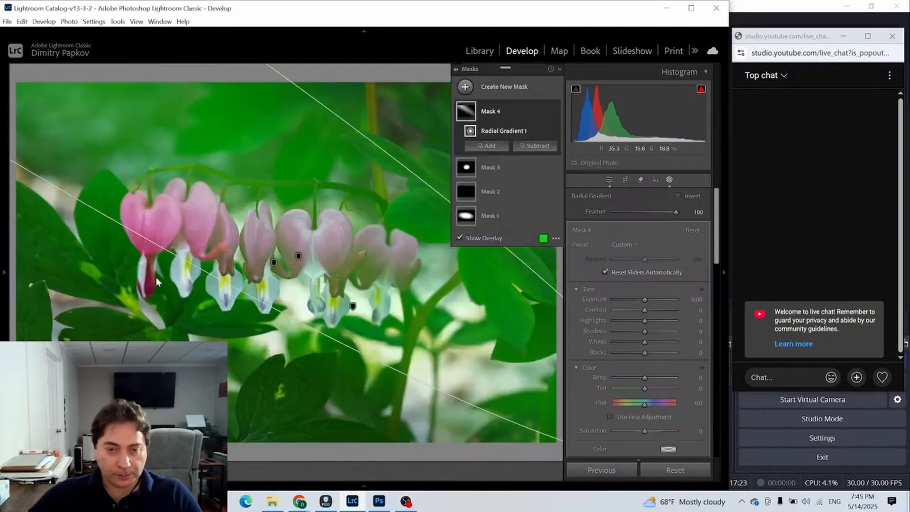
Step: On the diagonal beam mask, set Clarity to -12, Dehaze to -29, Exposure to 0.33, Highlights to -21, Whites to 17 and Temp to 34
{"action": "scroll", "coordinate": [644, 327], "scroll_direction": "down", "scroll_amount": 5}
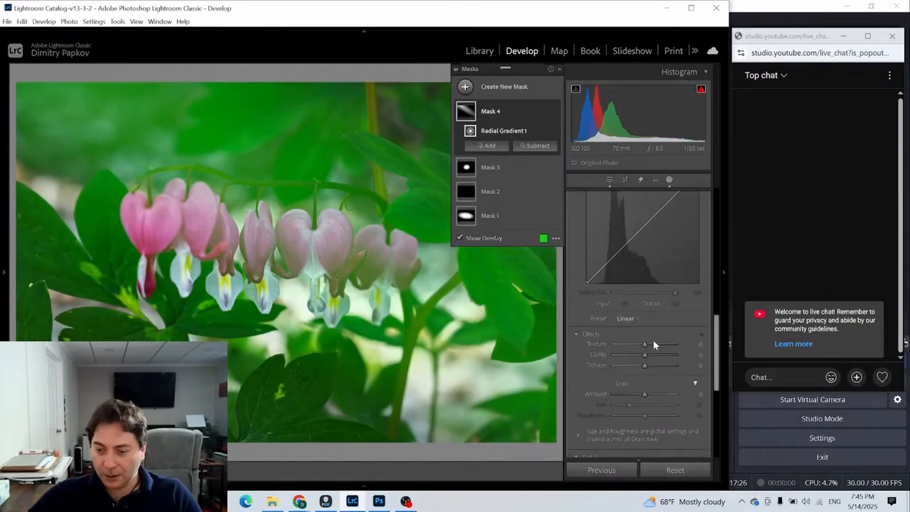
{"action": "left_click_drag", "start_coordinate": [647, 365], "coordinate": [634, 365]}
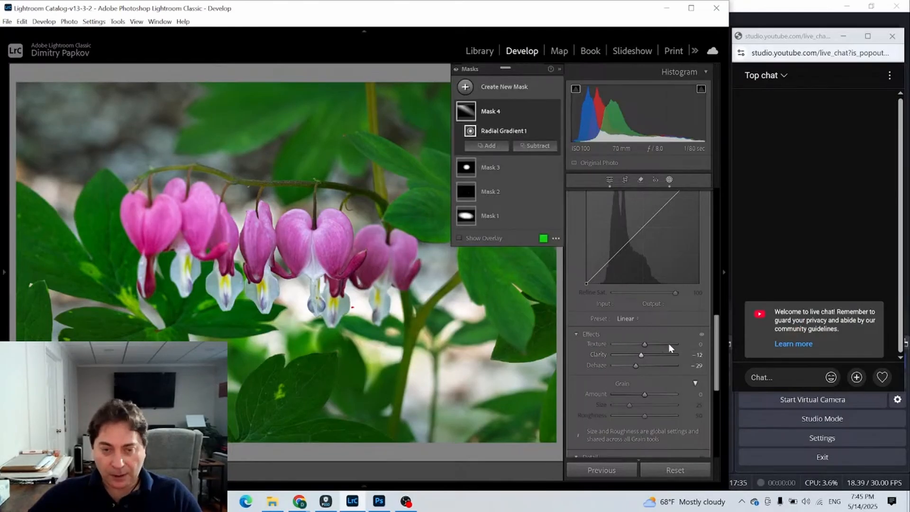
{"action": "scroll", "coordinate": [669, 343], "scroll_direction": "up", "scroll_amount": 5}
{"action": "scroll", "coordinate": [670, 317], "scroll_direction": "up", "scroll_amount": 3}
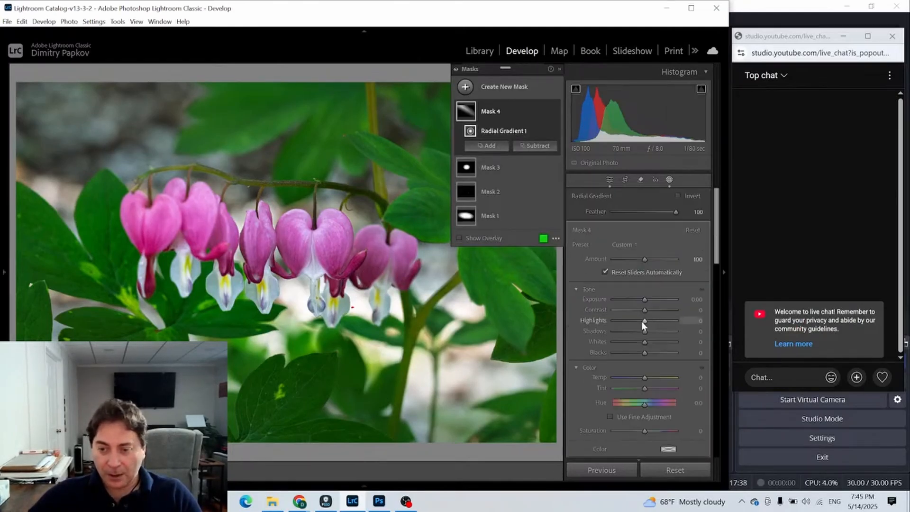
{"action": "left_click_drag", "start_coordinate": [641, 322], "coordinate": [646, 300]}
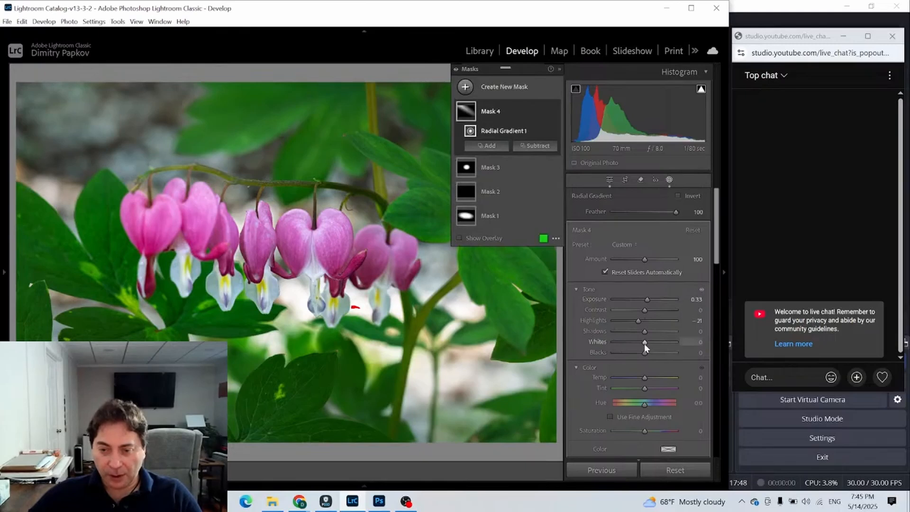
{"action": "left_click_drag", "start_coordinate": [644, 342], "coordinate": [649, 343]}
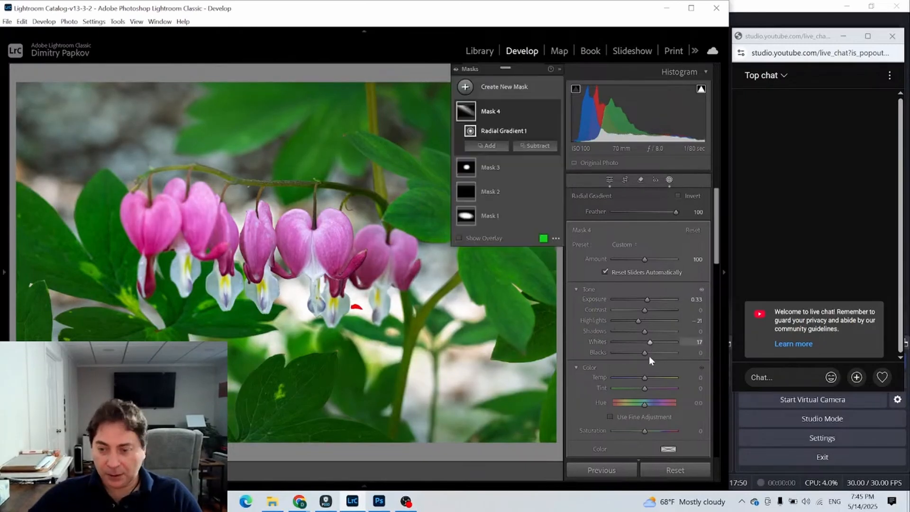
{"action": "left_click_drag", "start_coordinate": [646, 378], "coordinate": [656, 377]}
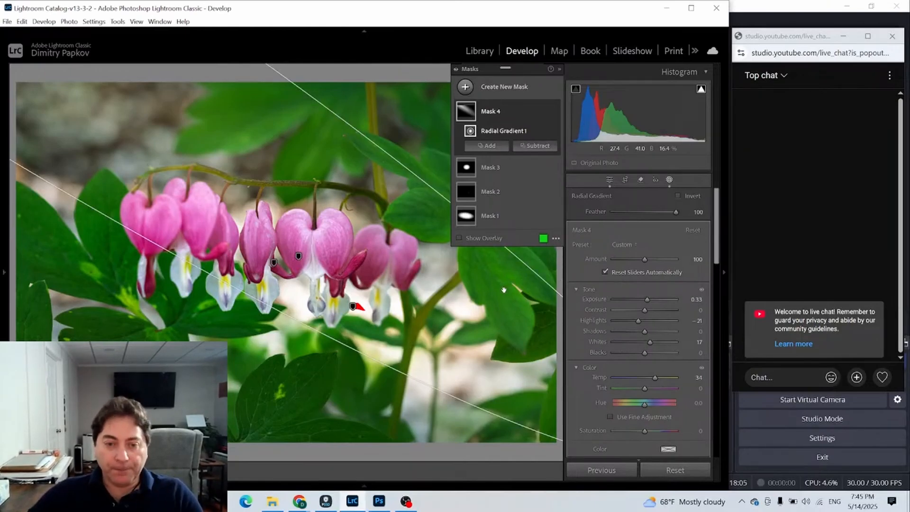
Step: Subtract parts of the flowers from Mask 4 with a brush, Auto Mask off, and set the mask's Amount to 123
{"action": "left_click", "coordinate": [536, 145]}
{"action": "left_click", "coordinate": [537, 263]}
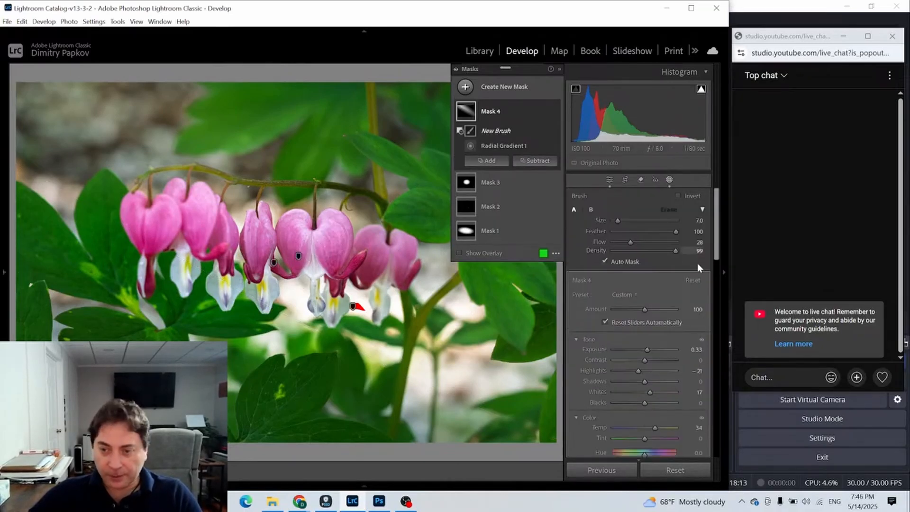
{"action": "left_click", "coordinate": [633, 265]}
{"action": "mouse_move", "coordinate": [334, 223]}
{"action": "left_mouse_down"}
{"action": "mouse_move", "coordinate": [299, 260]}
{"action": "mouse_move", "coordinate": [332, 249]}
{"action": "mouse_move", "coordinate": [342, 261]}
{"action": "mouse_move", "coordinate": [344, 248]}
{"action": "mouse_move", "coordinate": [343, 256]}
{"action": "left_mouse_up"}
{"action": "mouse_move", "coordinate": [265, 247]}
{"action": "left_mouse_down"}
{"action": "mouse_move", "coordinate": [263, 226]}
{"action": "mouse_move", "coordinate": [264, 256]}
{"action": "mouse_move", "coordinate": [268, 219]}
{"action": "mouse_move", "coordinate": [265, 251]}
{"action": "mouse_move", "coordinate": [252, 224]}
{"action": "mouse_move", "coordinate": [267, 253]}
{"action": "mouse_move", "coordinate": [270, 234]}
{"action": "mouse_move", "coordinate": [235, 240]}
{"action": "left_mouse_up"}
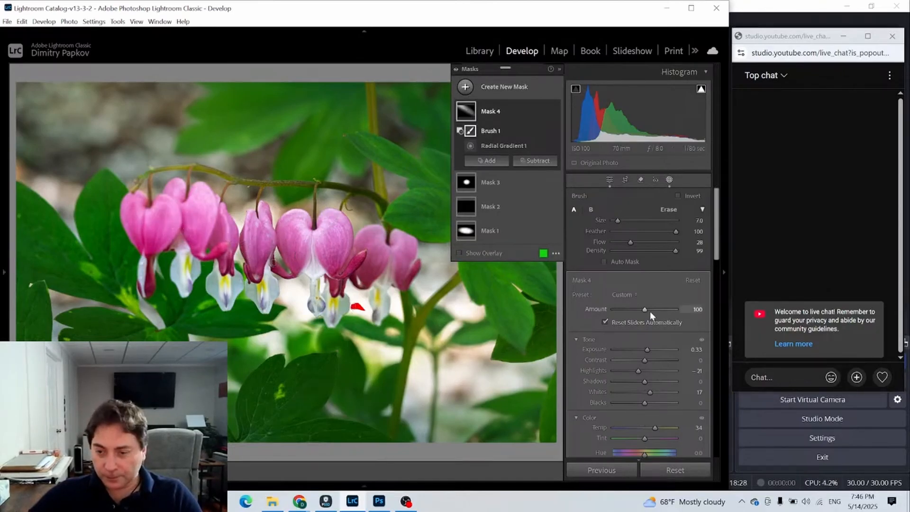
{"action": "mouse_move", "coordinate": [644, 310]}
{"action": "left_mouse_down"}
{"action": "mouse_move", "coordinate": [686, 309]}
{"action": "mouse_move", "coordinate": [651, 309]}
{"action": "left_mouse_up"}
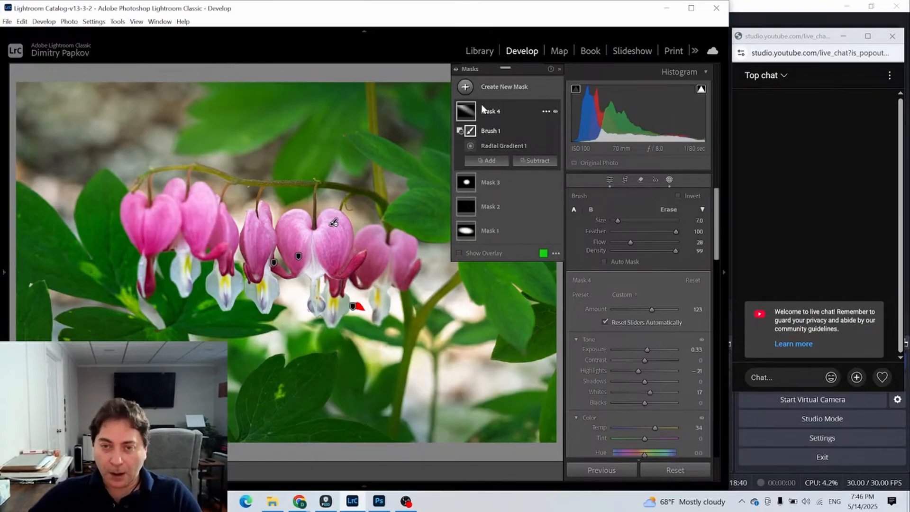
Step: Duplicate and invert Mask 1, then enlarge the copy's ellipse in height and width to reach the photo's edges
{"action": "right_click", "coordinate": [466, 235]}
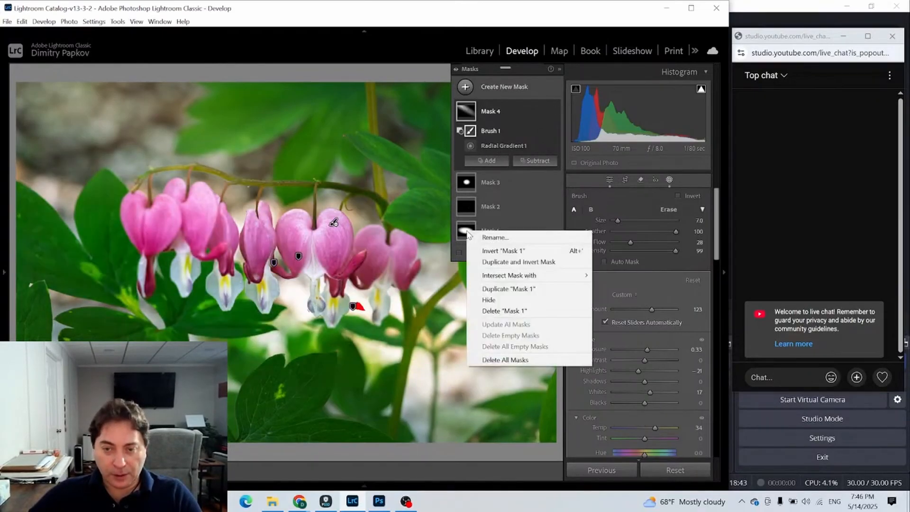
{"action": "left_click", "coordinate": [525, 263]}
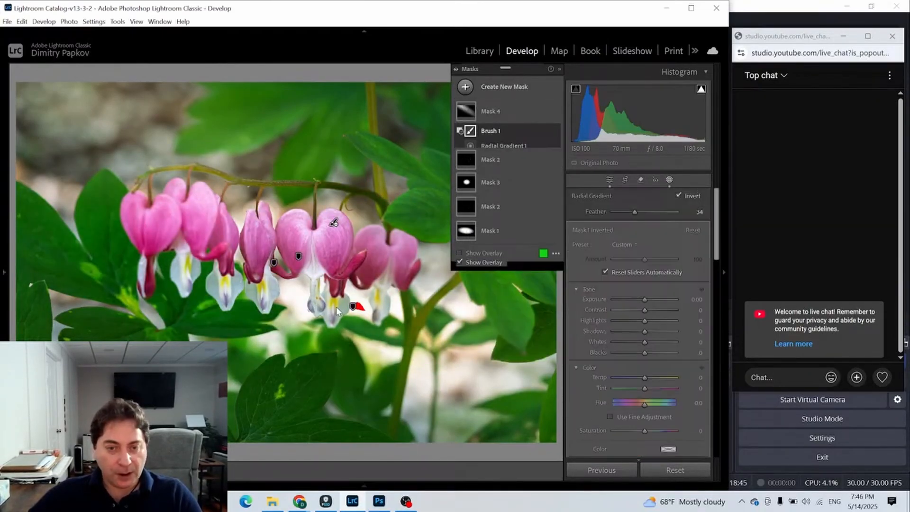
{"action": "left_click_drag", "start_coordinate": [262, 366], "coordinate": [252, 409]}
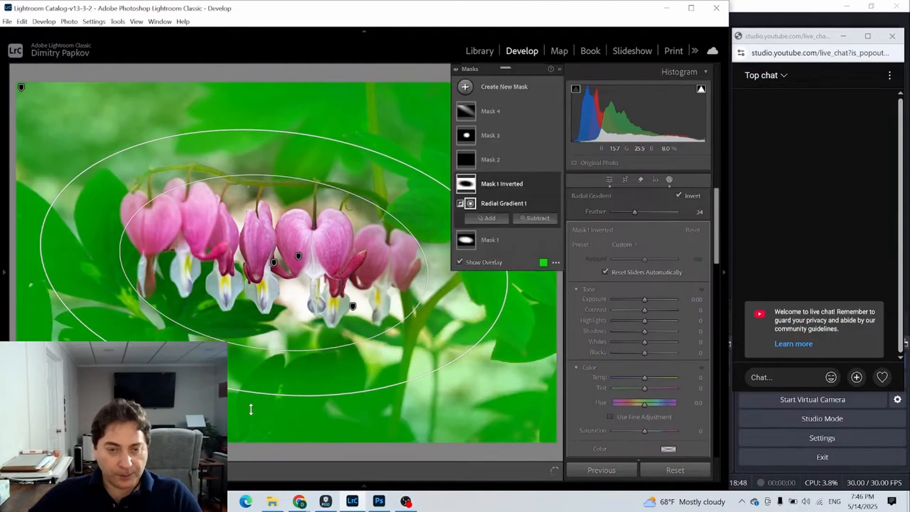
{"action": "left_click_drag", "start_coordinate": [313, 133], "coordinate": [296, 75]}
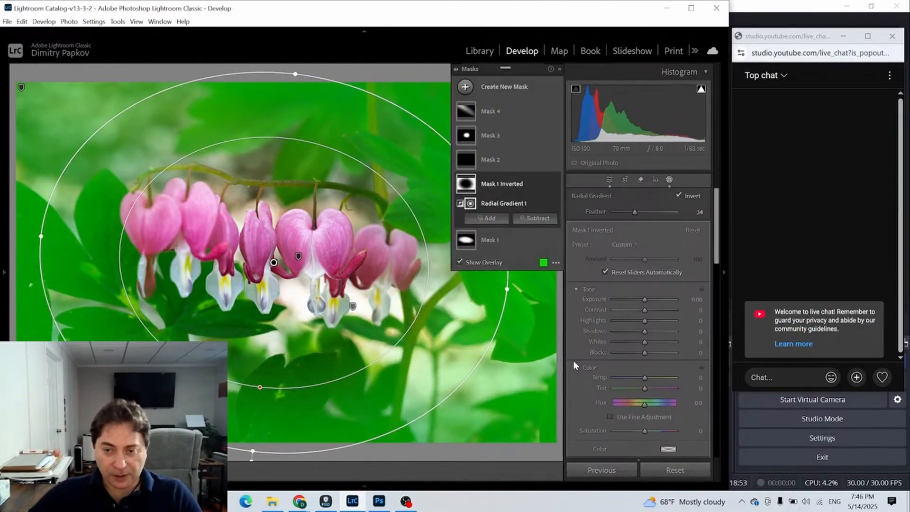
{"action": "left_click_drag", "start_coordinate": [508, 289], "coordinate": [571, 308]}
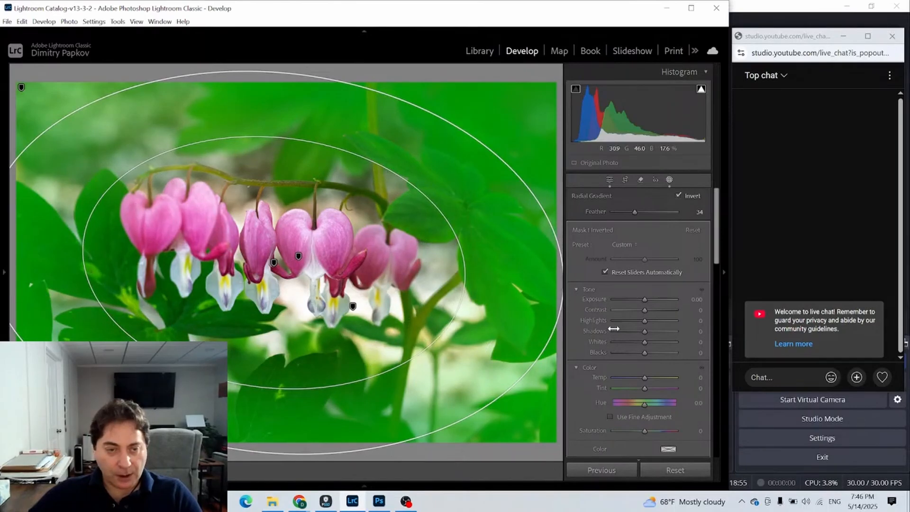
{"action": "left_click_drag", "start_coordinate": [614, 329], "coordinate": [614, 328]}
Step: Stretch the inverted mask's ellipse past the photo's sides and slightly taller, and set its Exposure to -0.74
{"action": "left_click", "coordinate": [9, 273]}
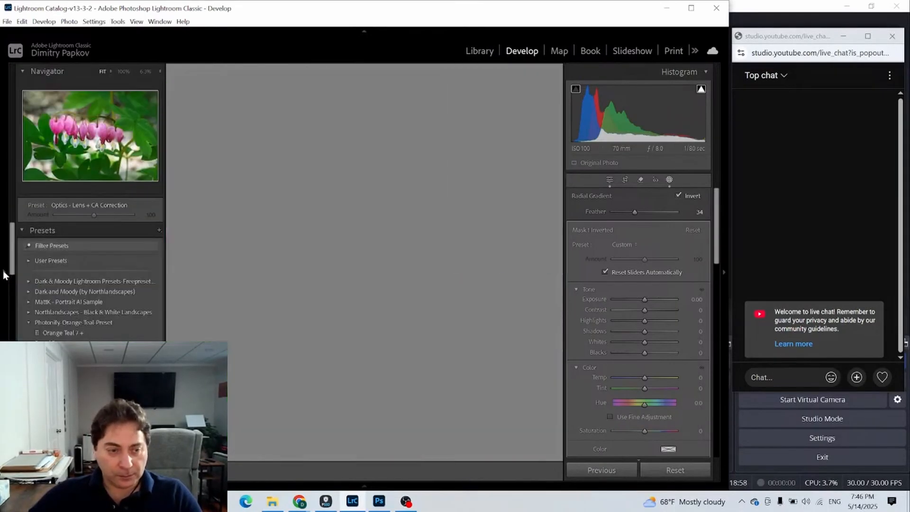
{"action": "left_click", "coordinate": [146, 71]}
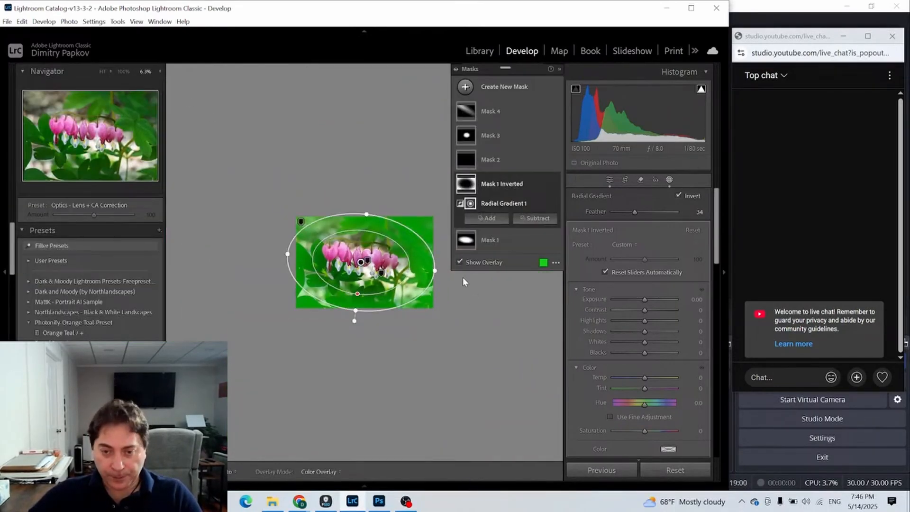
{"action": "left_click_drag", "start_coordinate": [433, 271], "coordinate": [466, 284]}
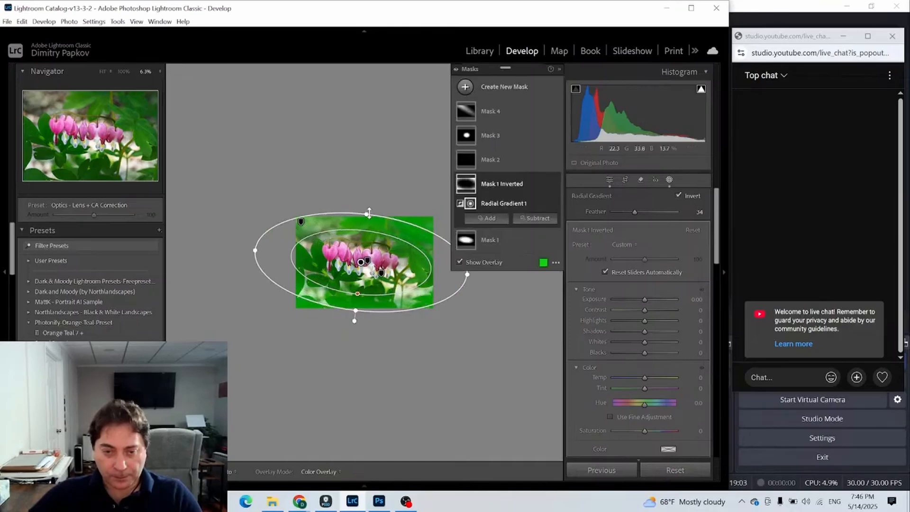
{"action": "left_click_drag", "start_coordinate": [369, 213], "coordinate": [374, 206]}
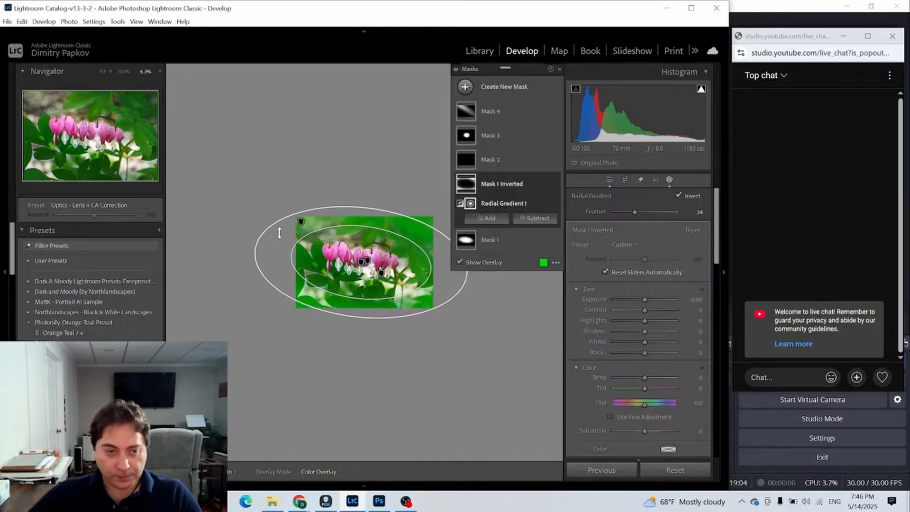
{"action": "left_click", "coordinate": [103, 72]}
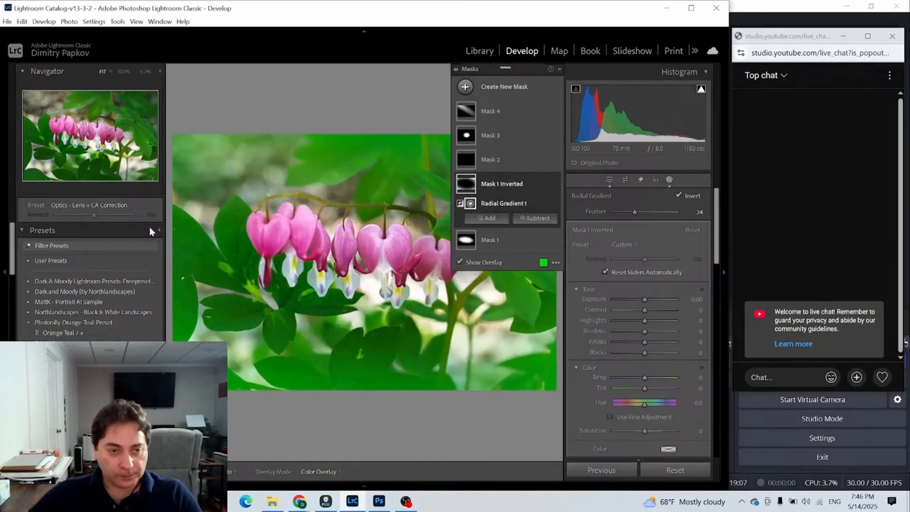
{"action": "left_click", "coordinate": [4, 274]}
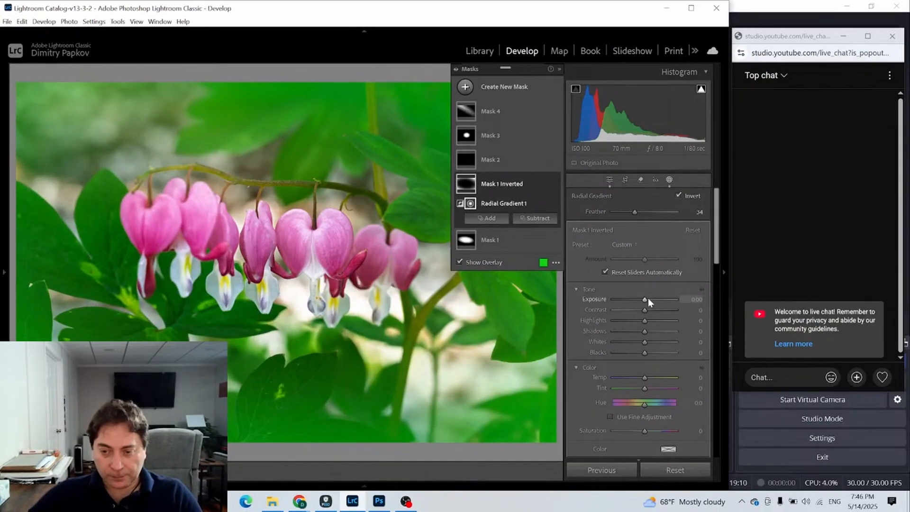
{"action": "left_click_drag", "start_coordinate": [648, 298], "coordinate": [638, 300]}
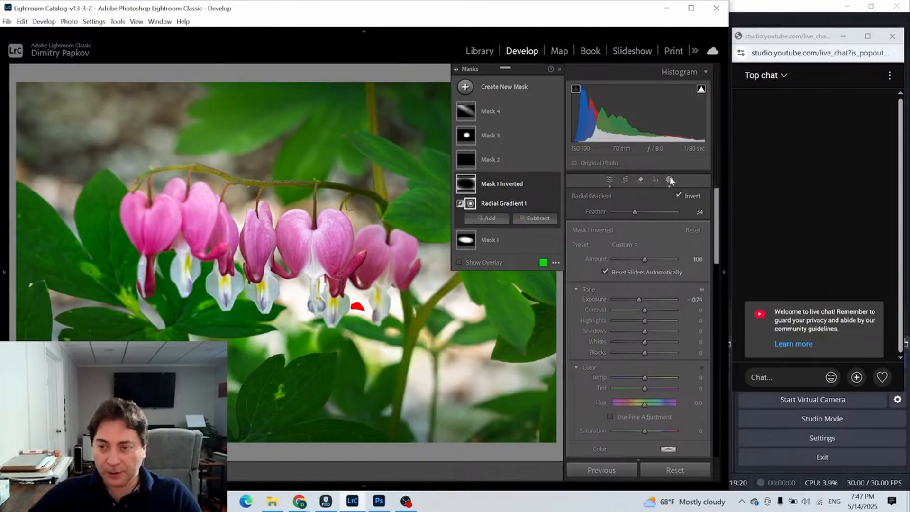
Step: Set the whole photo's white balance Temp to 4514 and return to the masks
{"action": "left_click", "coordinate": [607, 182]}
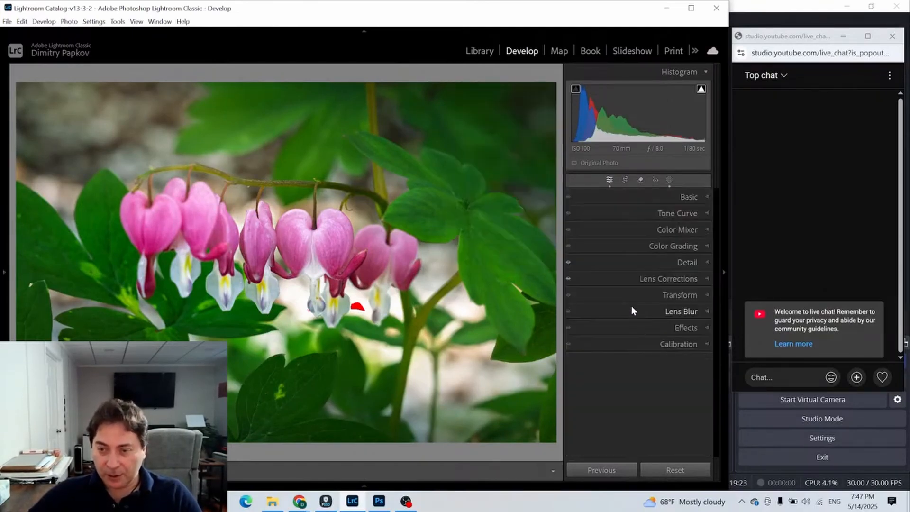
{"action": "left_click", "coordinate": [702, 195]}
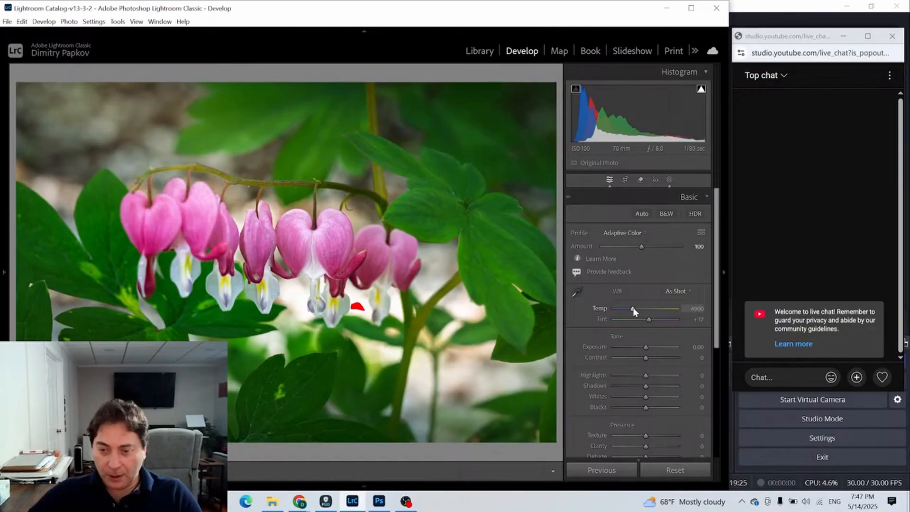
{"action": "left_click_drag", "start_coordinate": [633, 309], "coordinate": [629, 309]}
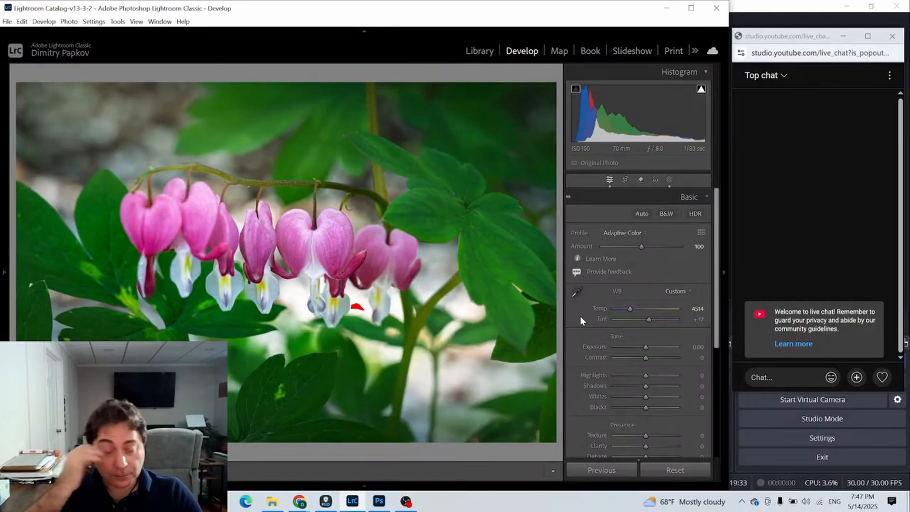
{"action": "left_click", "coordinate": [670, 179]}
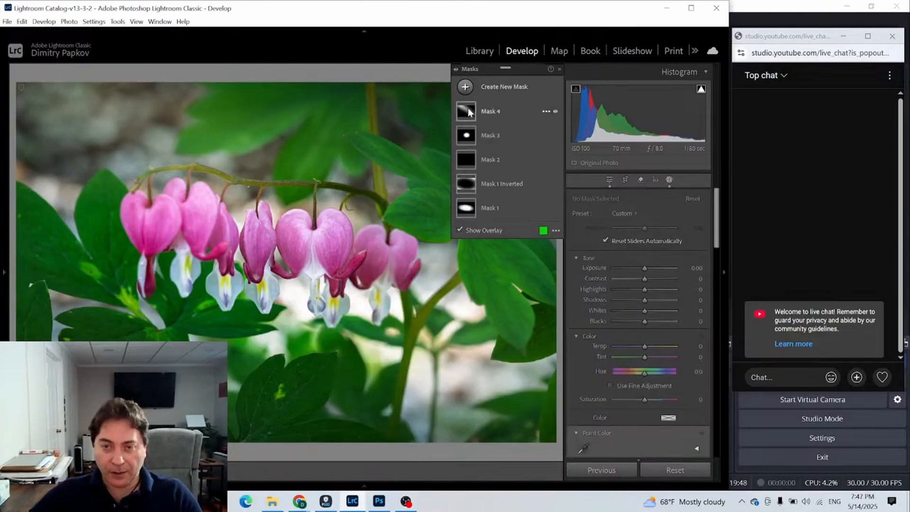
Step: Create a brush mask with Auto Mask on and Exposure -1.07, and paint over the bright background patches between and below the flowers
{"action": "left_click", "coordinate": [467, 87]}
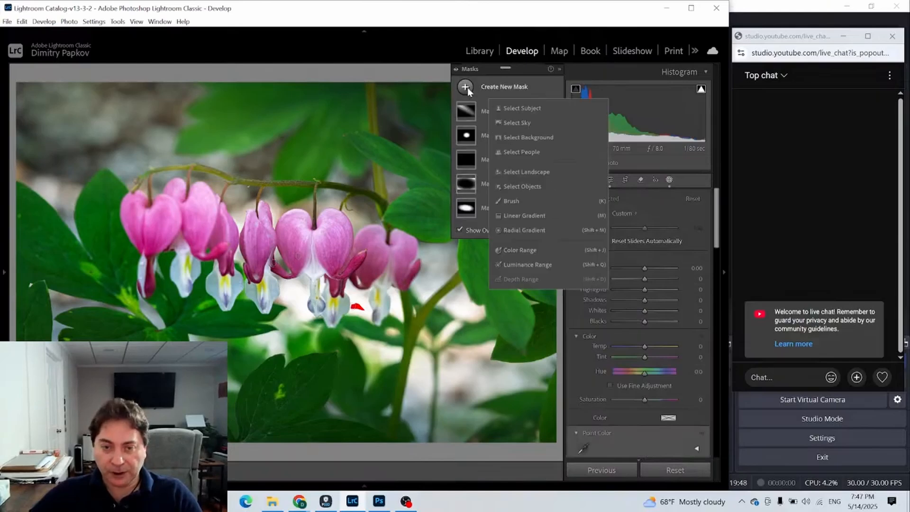
{"action": "left_click", "coordinate": [505, 203]}
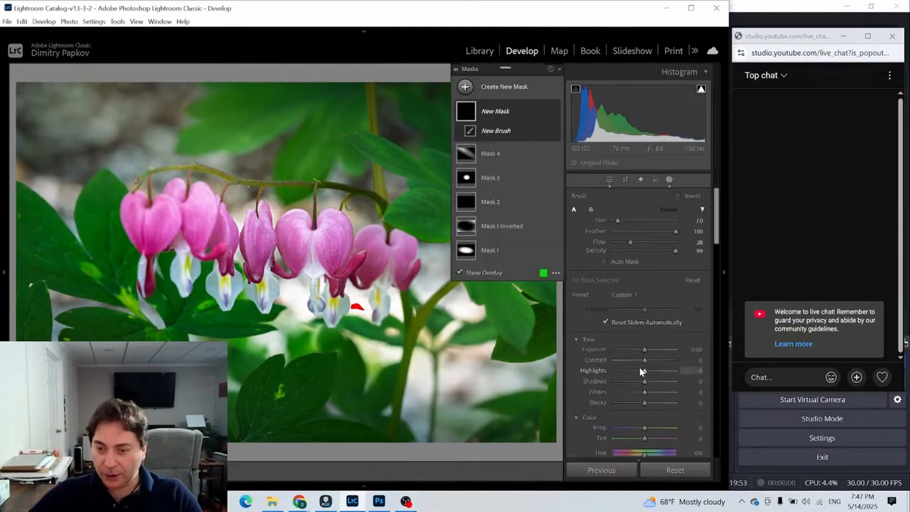
{"action": "left_click", "coordinate": [618, 262]}
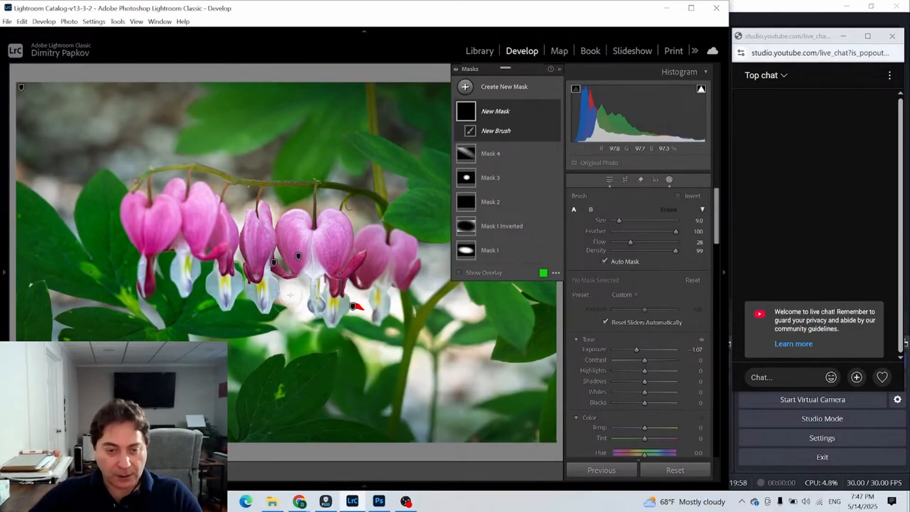
{"action": "left_click", "coordinate": [34, 104]}
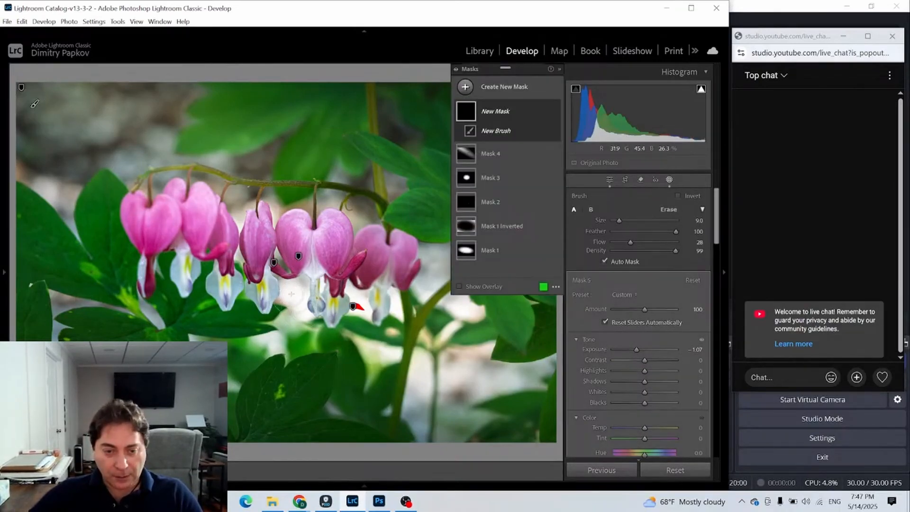
{"action": "mouse_move", "coordinate": [291, 294]}
{"action": "left_mouse_down"}
{"action": "mouse_move", "coordinate": [281, 304]}
{"action": "mouse_move", "coordinate": [299, 292]}
{"action": "mouse_move", "coordinate": [287, 289]}
{"action": "left_mouse_up"}
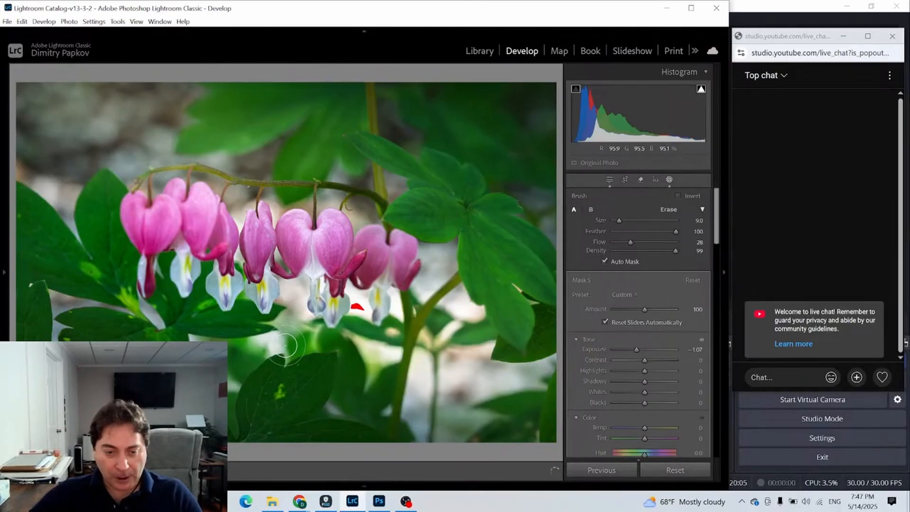
{"action": "mouse_move", "coordinate": [285, 345]}
{"action": "left_mouse_down"}
{"action": "mouse_move", "coordinate": [268, 344]}
{"action": "mouse_move", "coordinate": [271, 335]}
{"action": "mouse_move", "coordinate": [298, 313]}
{"action": "mouse_move", "coordinate": [386, 350]}
{"action": "mouse_move", "coordinate": [379, 361]}
{"action": "mouse_move", "coordinate": [397, 355]}
{"action": "left_mouse_up"}
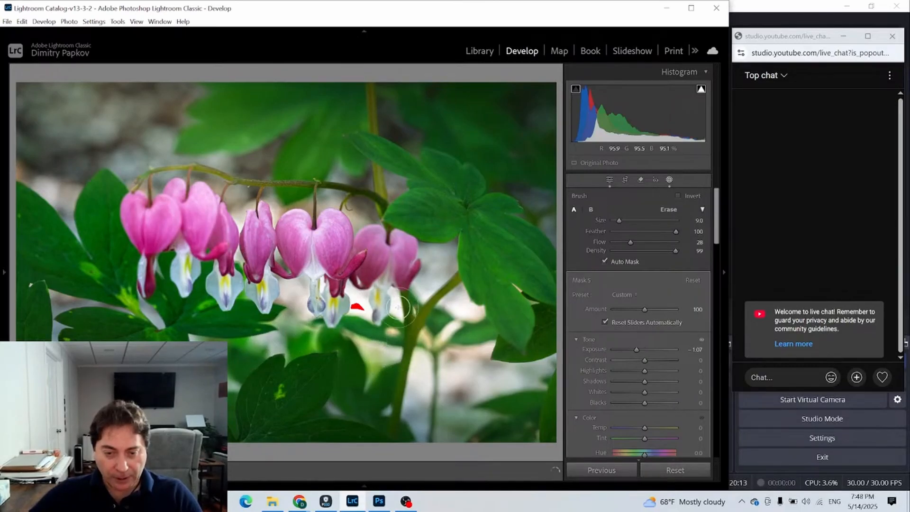
{"action": "mouse_move", "coordinate": [398, 308]}
{"action": "left_mouse_down"}
{"action": "mouse_move", "coordinate": [400, 326]}
{"action": "mouse_move", "coordinate": [385, 281]}
{"action": "mouse_move", "coordinate": [392, 317]}
{"action": "left_mouse_up"}
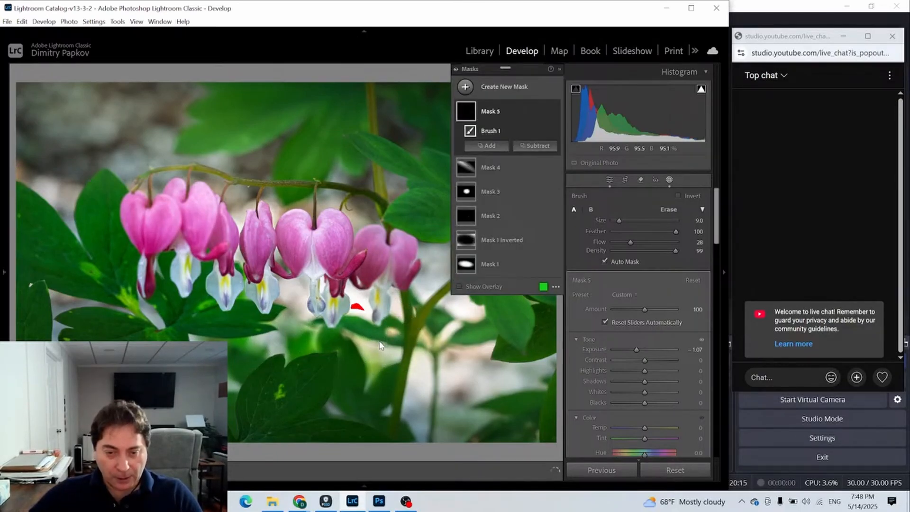
{"action": "left_click_drag", "start_coordinate": [349, 285], "coordinate": [353, 317]}
{"action": "mouse_move", "coordinate": [433, 370]}
{"action": "left_mouse_down"}
{"action": "mouse_move", "coordinate": [419, 421]}
{"action": "mouse_move", "coordinate": [412, 395]}
{"action": "left_mouse_up"}
{"action": "mouse_move", "coordinate": [479, 362]}
{"action": "left_mouse_down"}
{"action": "mouse_move", "coordinate": [458, 376]}
{"action": "mouse_move", "coordinate": [505, 375]}
{"action": "mouse_move", "coordinate": [493, 390]}
{"action": "mouse_move", "coordinate": [494, 381]}
{"action": "mouse_move", "coordinate": [451, 385]}
{"action": "mouse_move", "coordinate": [426, 375]}
{"action": "mouse_move", "coordinate": [449, 347]}
{"action": "mouse_move", "coordinate": [476, 389]}
{"action": "mouse_move", "coordinate": [461, 261]}
{"action": "mouse_move", "coordinate": [451, 329]}
{"action": "mouse_move", "coordinate": [475, 330]}
{"action": "mouse_move", "coordinate": [448, 329]}
{"action": "mouse_move", "coordinate": [445, 345]}
{"action": "mouse_move", "coordinate": [463, 313]}
{"action": "mouse_move", "coordinate": [466, 327]}
{"action": "mouse_move", "coordinate": [445, 339]}
{"action": "left_mouse_up"}
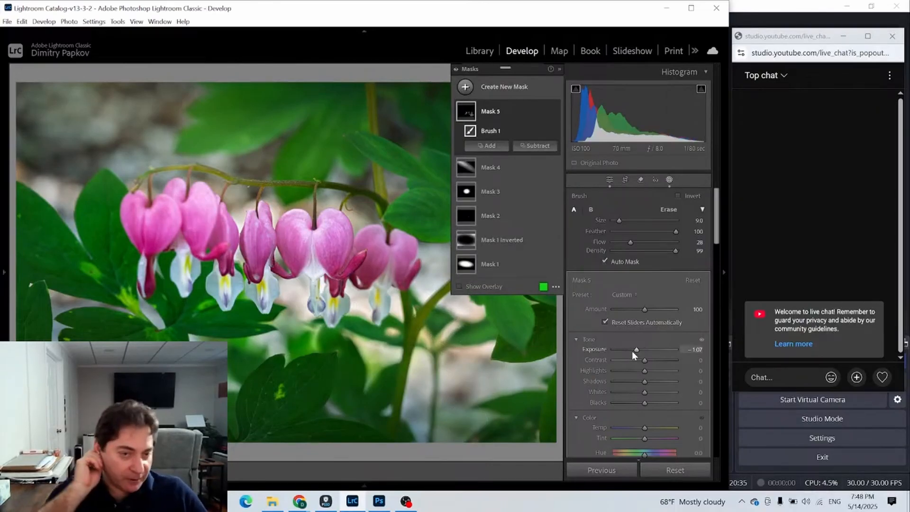
Step: Create another brush mask with Whites at 14, Temp at 20 and Highlights at 6
{"action": "left_click", "coordinate": [466, 90]}
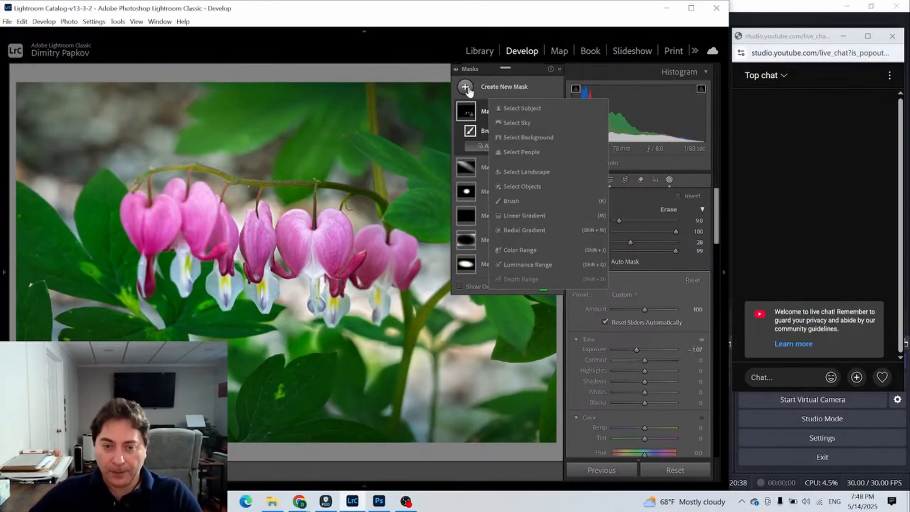
{"action": "left_click", "coordinate": [510, 202]}
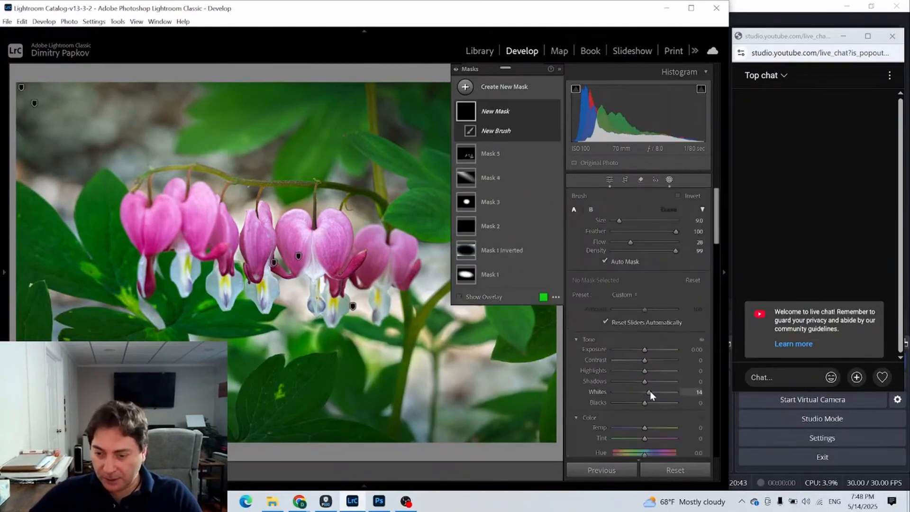
{"action": "left_click_drag", "start_coordinate": [647, 428], "coordinate": [652, 428]}
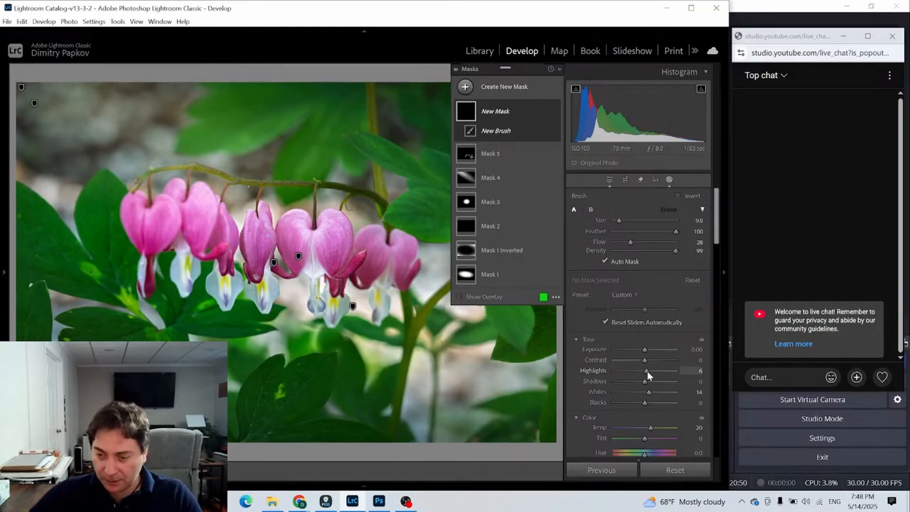
{"action": "left_click_drag", "start_coordinate": [647, 371], "coordinate": [649, 371]}
Step: Move the Masks panel away from the large leaves beside the flowers, and paint the new mask over their lit parts
{"action": "left_click_drag", "start_coordinate": [525, 70], "coordinate": [570, 85]}
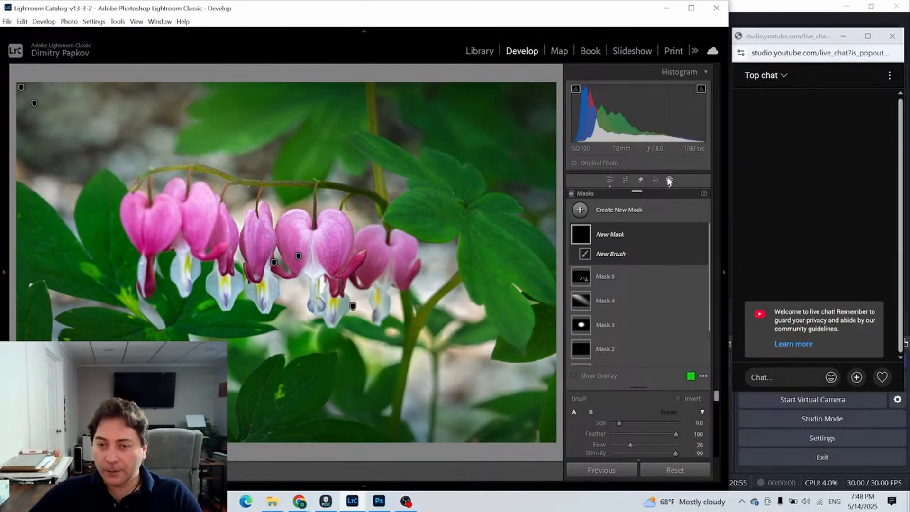
{"action": "left_click", "coordinate": [610, 204]}
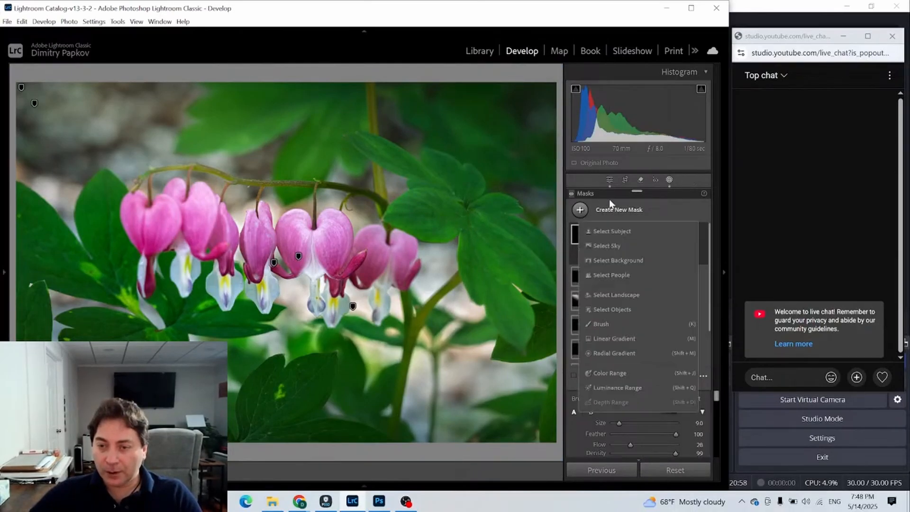
{"action": "left_click_drag", "start_coordinate": [611, 195], "coordinate": [72, 229]}
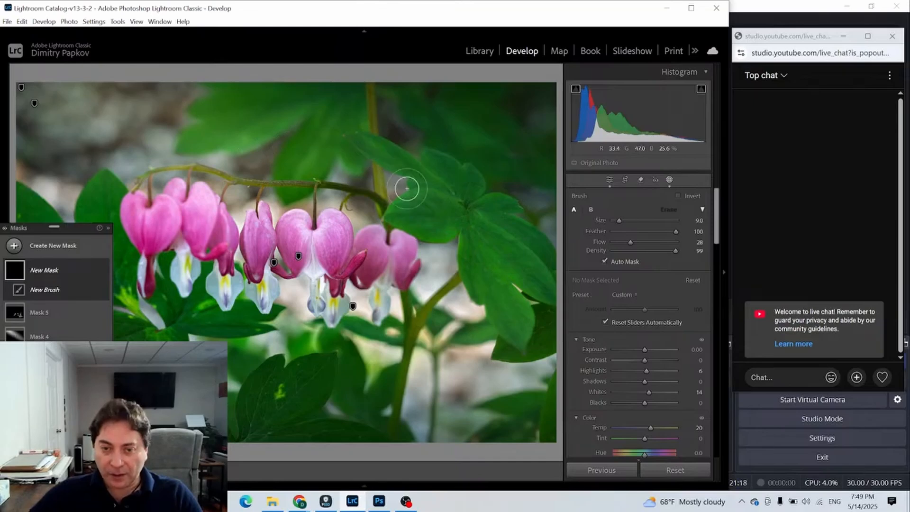
{"action": "mouse_move", "coordinate": [360, 145]}
{"action": "left_mouse_down"}
{"action": "mouse_move", "coordinate": [426, 178]}
{"action": "mouse_move", "coordinate": [354, 133]}
{"action": "mouse_move", "coordinate": [434, 190]}
{"action": "mouse_move", "coordinate": [350, 142]}
{"action": "mouse_move", "coordinate": [456, 209]}
{"action": "mouse_move", "coordinate": [437, 205]}
{"action": "mouse_move", "coordinate": [446, 197]}
{"action": "mouse_move", "coordinate": [416, 201]}
{"action": "mouse_move", "coordinate": [433, 197]}
{"action": "mouse_move", "coordinate": [417, 211]}
{"action": "mouse_move", "coordinate": [452, 208]}
{"action": "mouse_move", "coordinate": [425, 206]}
{"action": "mouse_move", "coordinate": [441, 201]}
{"action": "mouse_move", "coordinate": [435, 220]}
{"action": "mouse_move", "coordinate": [448, 218]}
{"action": "mouse_move", "coordinate": [466, 238]}
{"action": "mouse_move", "coordinate": [492, 311]}
{"action": "mouse_move", "coordinate": [526, 356]}
{"action": "mouse_move", "coordinate": [457, 205]}
{"action": "mouse_move", "coordinate": [398, 211]}
{"action": "mouse_move", "coordinate": [443, 199]}
{"action": "mouse_move", "coordinate": [466, 208]}
{"action": "mouse_move", "coordinate": [431, 215]}
{"action": "mouse_move", "coordinate": [453, 202]}
{"action": "mouse_move", "coordinate": [421, 195]}
{"action": "mouse_move", "coordinate": [493, 270]}
{"action": "left_mouse_up"}
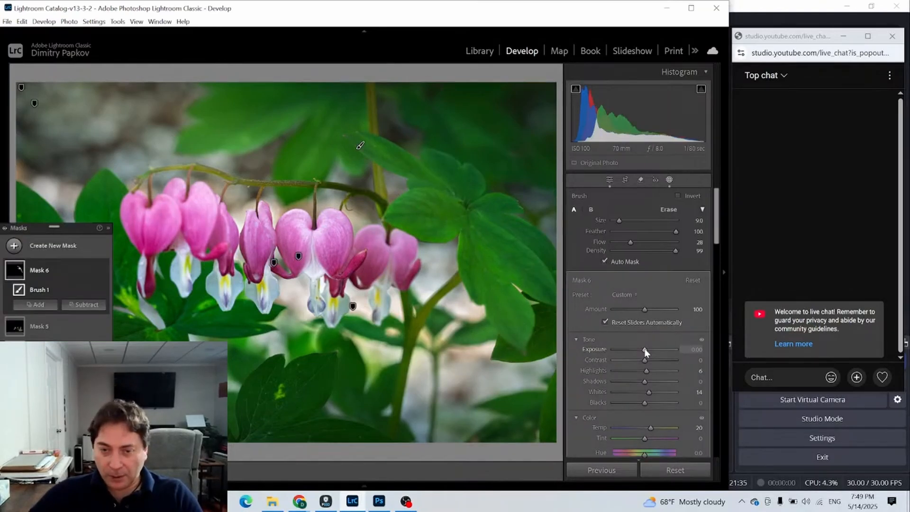
Step: Set Mask 6's Exposure to 0.33 and brush more of the large leaves' lit areas into it
{"action": "left_click_drag", "start_coordinate": [645, 349], "coordinate": [647, 349]}
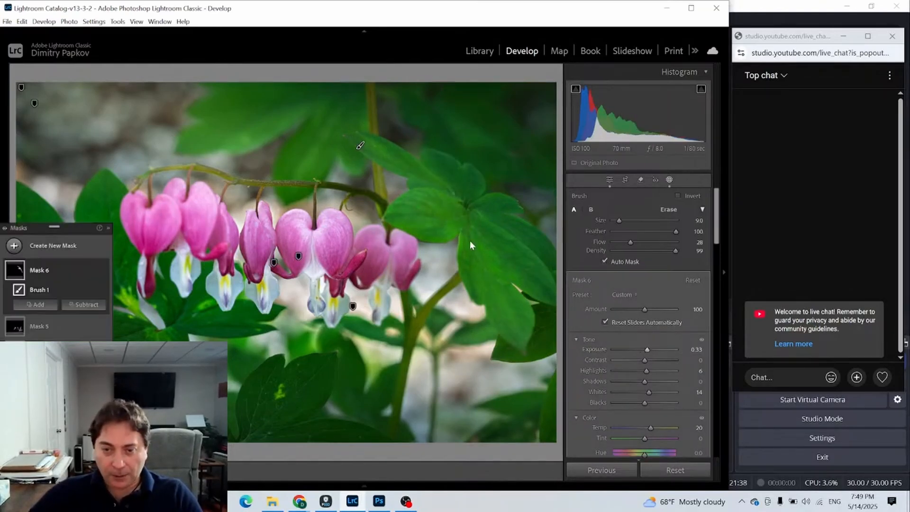
{"action": "mouse_move", "coordinate": [492, 231]}
{"action": "left_mouse_down"}
{"action": "mouse_move", "coordinate": [541, 289]}
{"action": "mouse_move", "coordinate": [488, 224]}
{"action": "mouse_move", "coordinate": [548, 287]}
{"action": "left_mouse_up"}
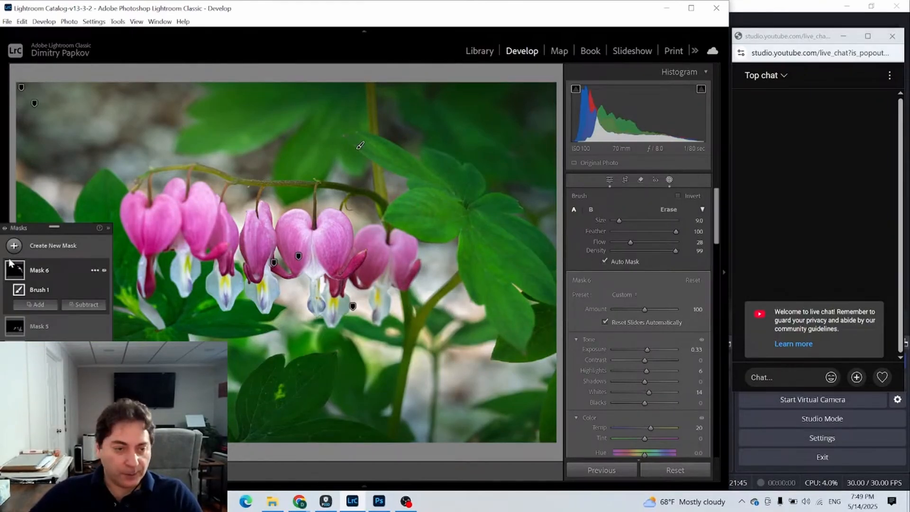
{"action": "left_click_drag", "start_coordinate": [74, 225], "coordinate": [108, 206]}
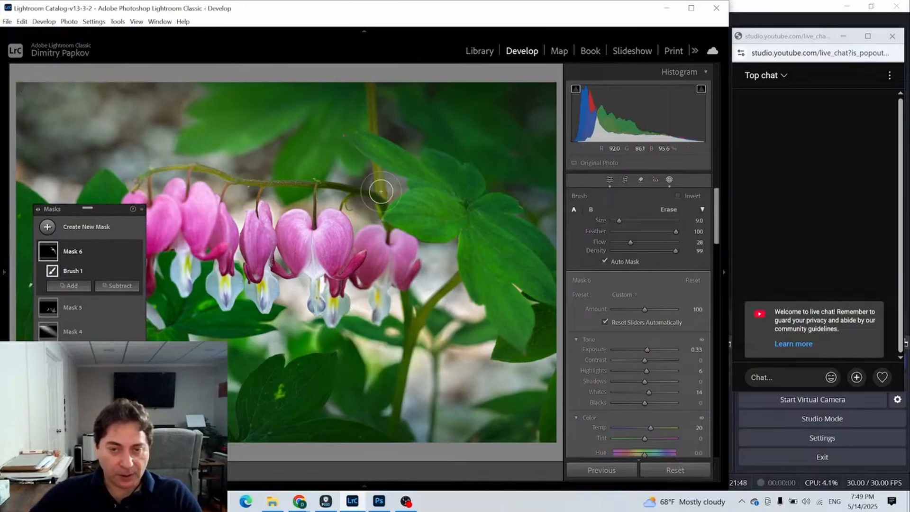
{"action": "mouse_move", "coordinate": [357, 137]}
{"action": "left_mouse_down"}
{"action": "mouse_move", "coordinate": [401, 154]}
{"action": "mouse_move", "coordinate": [331, 128]}
{"action": "mouse_move", "coordinate": [405, 164]}
{"action": "left_mouse_up"}
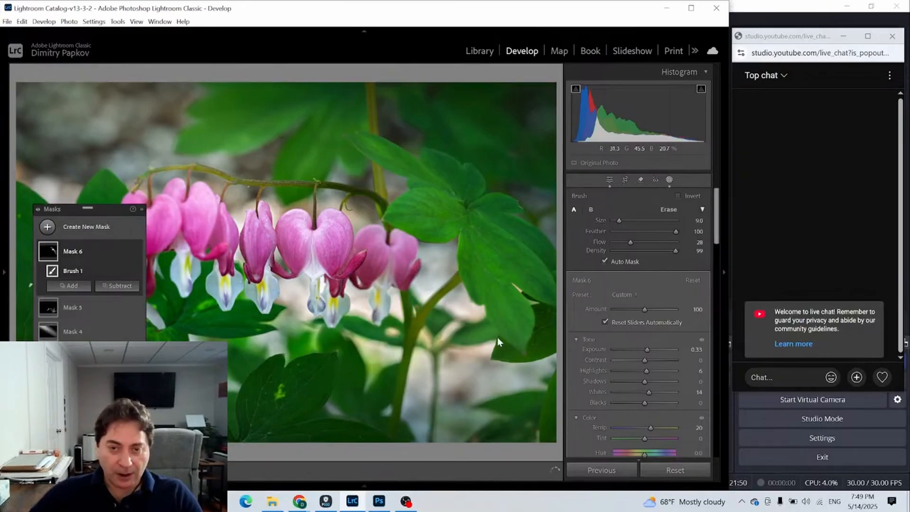
{"action": "mouse_move", "coordinate": [402, 208]}
{"action": "left_mouse_down"}
{"action": "mouse_move", "coordinate": [432, 210]}
{"action": "mouse_move", "coordinate": [428, 222]}
{"action": "mouse_move", "coordinate": [408, 211]}
{"action": "mouse_move", "coordinate": [434, 213]}
{"action": "mouse_move", "coordinate": [422, 226]}
{"action": "mouse_move", "coordinate": [446, 239]}
{"action": "mouse_move", "coordinate": [436, 224]}
{"action": "mouse_move", "coordinate": [388, 211]}
{"action": "mouse_move", "coordinate": [409, 213]}
{"action": "left_mouse_up"}
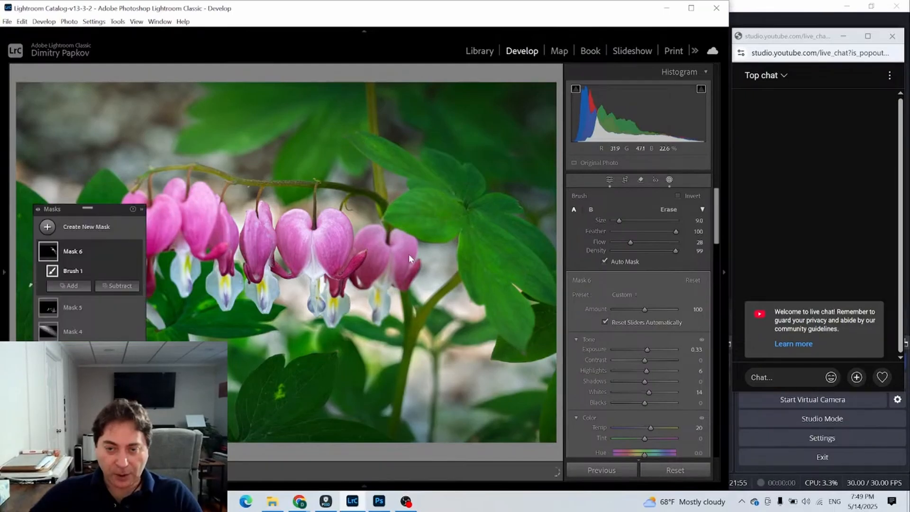
Step: Create a brush mask with Blacks -12 and Exposure -0.51, painting the leaves' shadowed parts and the central flower, with Auto Mask turned off partway
{"action": "left_click", "coordinate": [46, 228]}
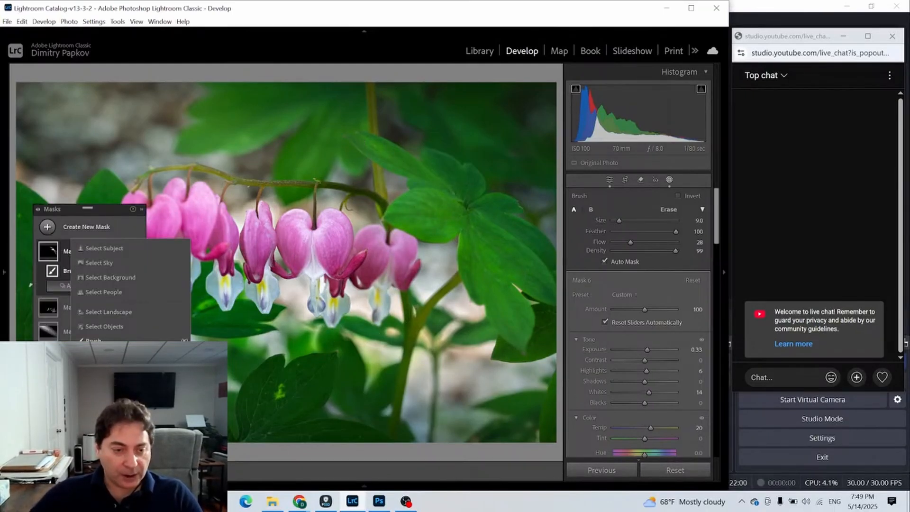
{"action": "left_click", "coordinate": [93, 340]}
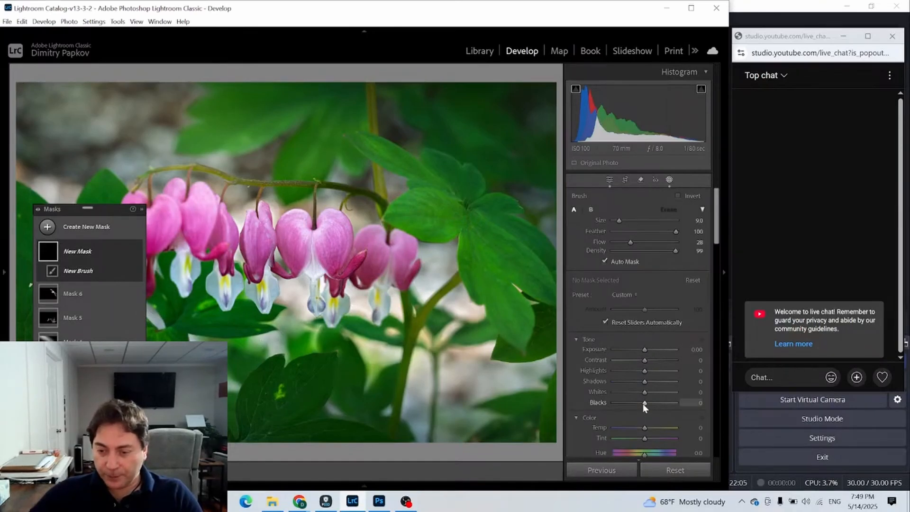
{"action": "left_click_drag", "start_coordinate": [642, 403], "coordinate": [638, 403]}
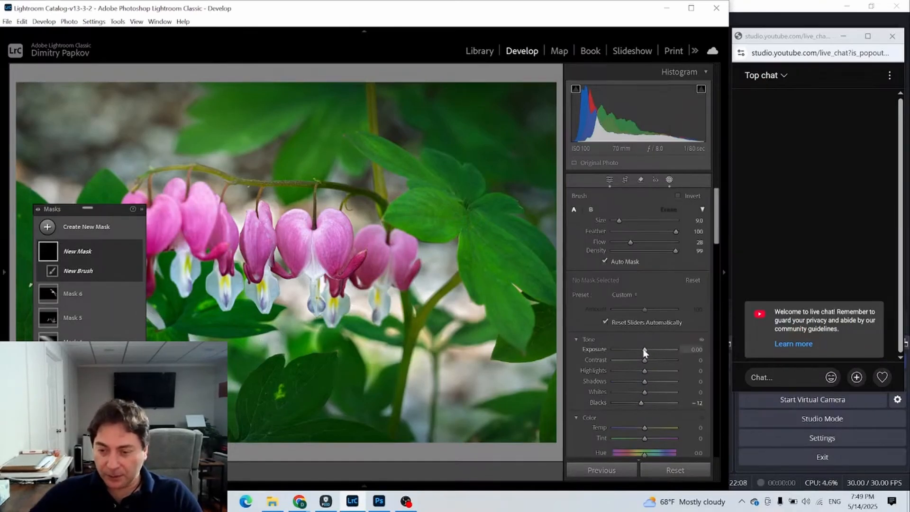
{"action": "left_click_drag", "start_coordinate": [644, 349], "coordinate": [639, 349]}
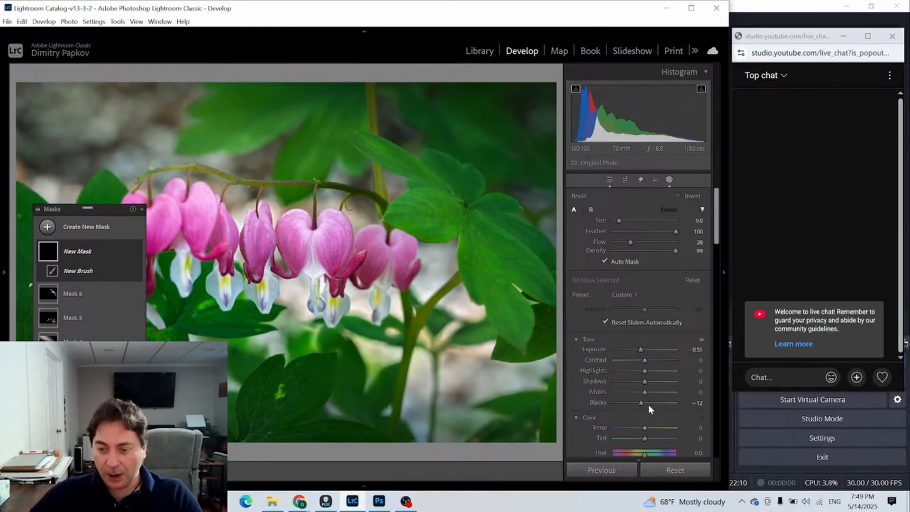
{"action": "mouse_move", "coordinate": [435, 160]}
{"action": "left_mouse_down"}
{"action": "mouse_move", "coordinate": [468, 193]}
{"action": "mouse_move", "coordinate": [472, 179]}
{"action": "mouse_move", "coordinate": [498, 215]}
{"action": "mouse_move", "coordinate": [507, 199]}
{"action": "mouse_move", "coordinate": [492, 208]}
{"action": "mouse_move", "coordinate": [558, 252]}
{"action": "mouse_move", "coordinate": [482, 223]}
{"action": "mouse_move", "coordinate": [551, 282]}
{"action": "left_mouse_up"}
{"action": "key", "text": "a"}
{"action": "mouse_move", "coordinate": [418, 152]}
{"action": "left_mouse_down"}
{"action": "mouse_move", "coordinate": [457, 189]}
{"action": "mouse_move", "coordinate": [433, 171]}
{"action": "left_mouse_up"}
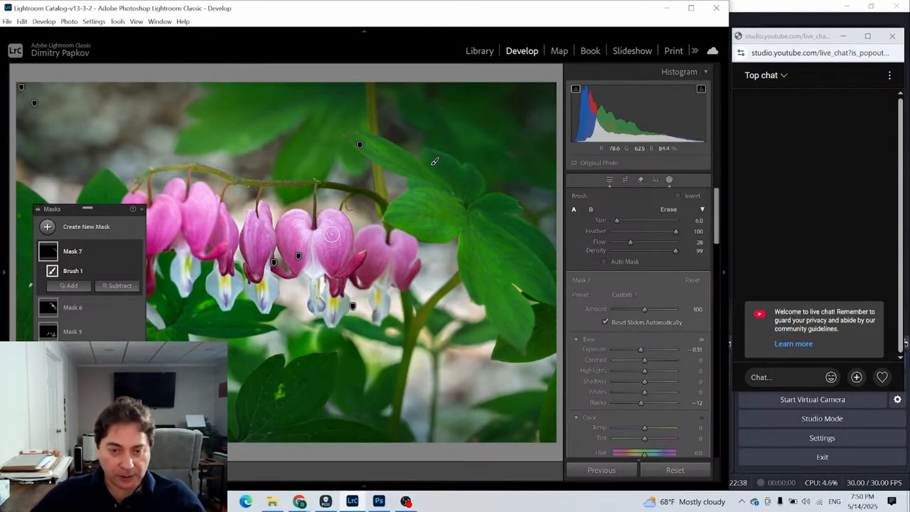
{"action": "mouse_move", "coordinate": [330, 219]}
{"action": "left_mouse_down"}
{"action": "mouse_move", "coordinate": [351, 237]}
{"action": "mouse_move", "coordinate": [347, 224]}
{"action": "left_mouse_up"}
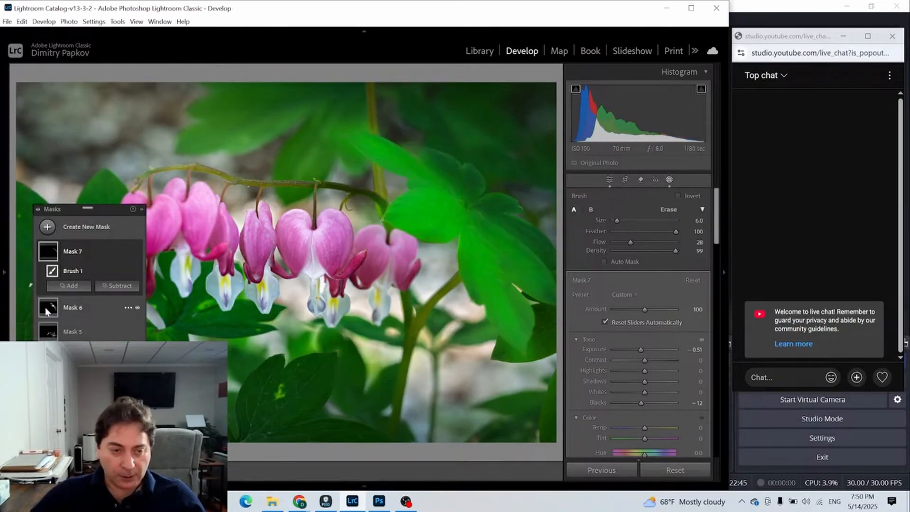
Step: Brush Mask 6's brightening over the lit areas of the large central heart flower and the narrower flower to its left
{"action": "left_click", "coordinate": [45, 307]}
{"action": "key", "text": "h"}
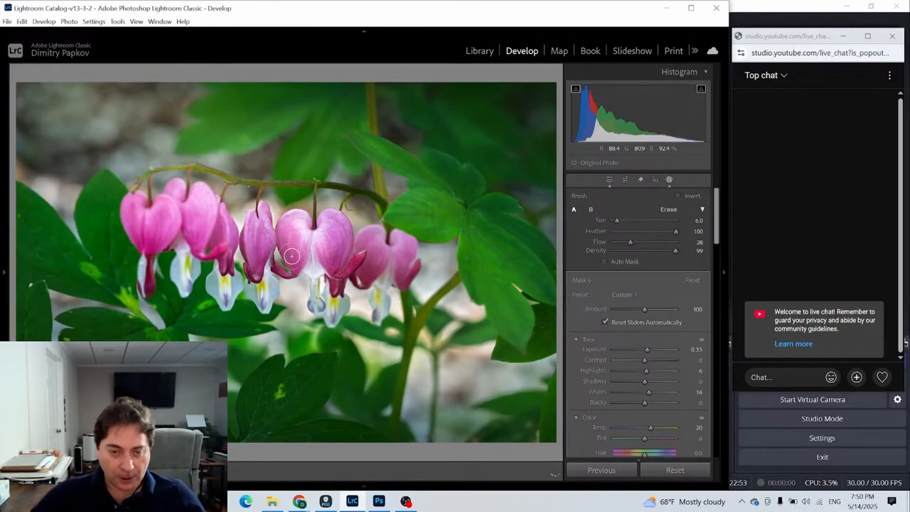
{"action": "key", "text": "h"}
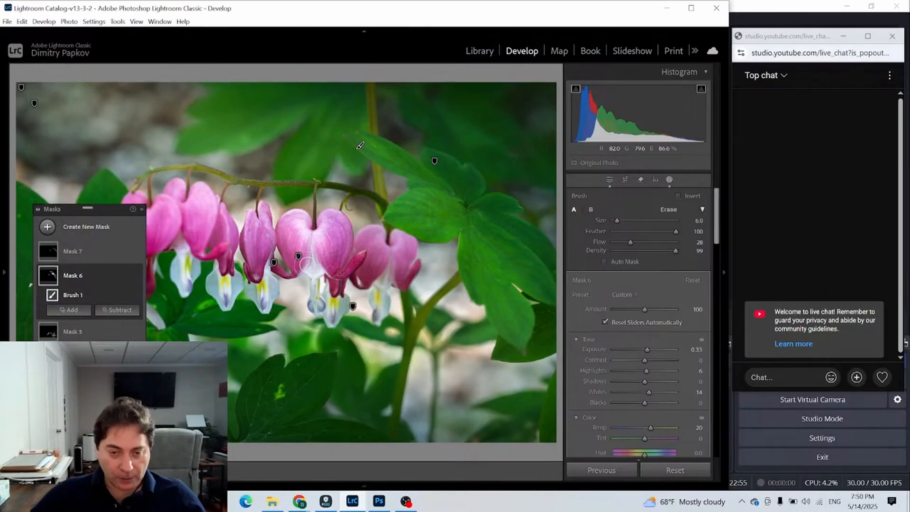
{"action": "mouse_move", "coordinate": [308, 262]}
{"action": "left_mouse_down"}
{"action": "mouse_move", "coordinate": [317, 279]}
{"action": "mouse_move", "coordinate": [319, 259]}
{"action": "mouse_move", "coordinate": [321, 313]}
{"action": "left_mouse_up"}
{"action": "mouse_move", "coordinate": [259, 272]}
{"action": "left_mouse_down"}
{"action": "mouse_move", "coordinate": [267, 303]}
{"action": "mouse_move", "coordinate": [265, 260]}
{"action": "left_mouse_up"}
{"action": "mouse_move", "coordinate": [272, 298]}
{"action": "left_mouse_down"}
{"action": "mouse_move", "coordinate": [262, 311]}
{"action": "mouse_move", "coordinate": [259, 276]}
{"action": "mouse_move", "coordinate": [259, 290]}
{"action": "left_mouse_up"}
{"action": "left_click_drag", "start_coordinate": [255, 229], "coordinate": [253, 231]}
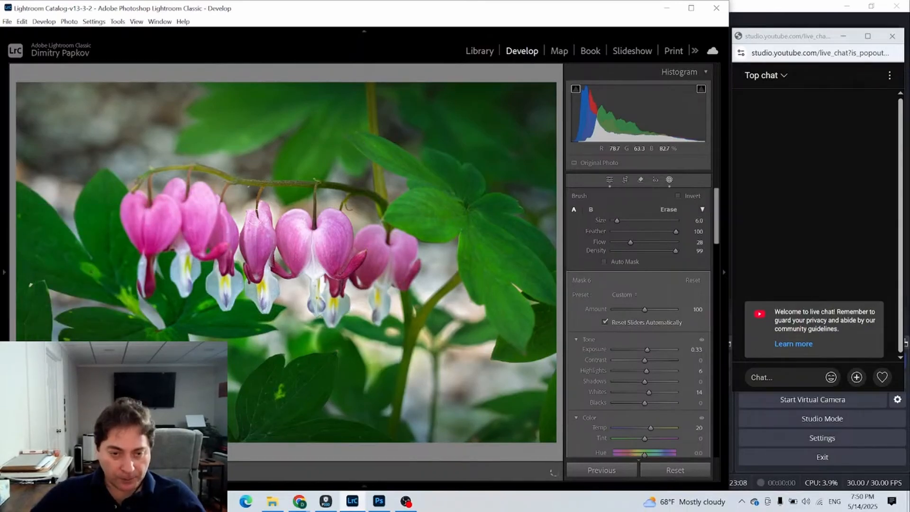
{"action": "left_click_drag", "start_coordinate": [260, 232], "coordinate": [260, 233]}
Step: Extend Mask 6's brightening to the lit areas of the leftmost flowers and the rightmost flower
{"action": "mouse_move", "coordinate": [182, 191]}
{"action": "left_mouse_down"}
{"action": "mouse_move", "coordinate": [177, 207]}
{"action": "mouse_move", "coordinate": [194, 197]}
{"action": "mouse_move", "coordinate": [170, 216]}
{"action": "mouse_move", "coordinate": [159, 200]}
{"action": "mouse_move", "coordinate": [129, 214]}
{"action": "mouse_move", "coordinate": [124, 203]}
{"action": "left_mouse_up"}
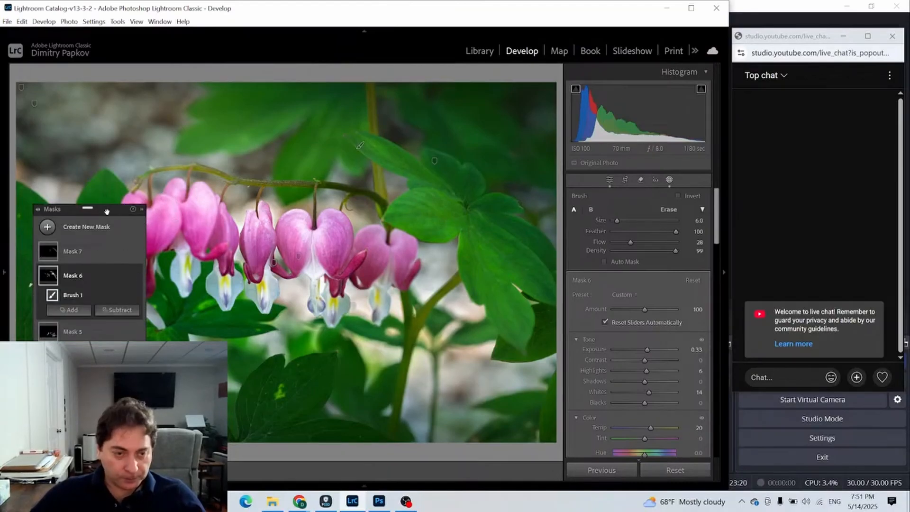
{"action": "mouse_move", "coordinate": [377, 239]}
{"action": "left_mouse_down"}
{"action": "mouse_move", "coordinate": [371, 234]}
{"action": "mouse_move", "coordinate": [369, 254]}
{"action": "mouse_move", "coordinate": [372, 233]}
{"action": "left_mouse_up"}
{"action": "mouse_move", "coordinate": [383, 297]}
{"action": "left_mouse_down"}
{"action": "mouse_move", "coordinate": [375, 320]}
{"action": "mouse_move", "coordinate": [339, 295]}
{"action": "mouse_move", "coordinate": [332, 324]}
{"action": "mouse_move", "coordinate": [329, 315]}
{"action": "mouse_move", "coordinate": [234, 325]}
{"action": "mouse_move", "coordinate": [293, 248]}
{"action": "mouse_move", "coordinate": [300, 217]}
{"action": "mouse_move", "coordinate": [295, 227]}
{"action": "left_mouse_up"}
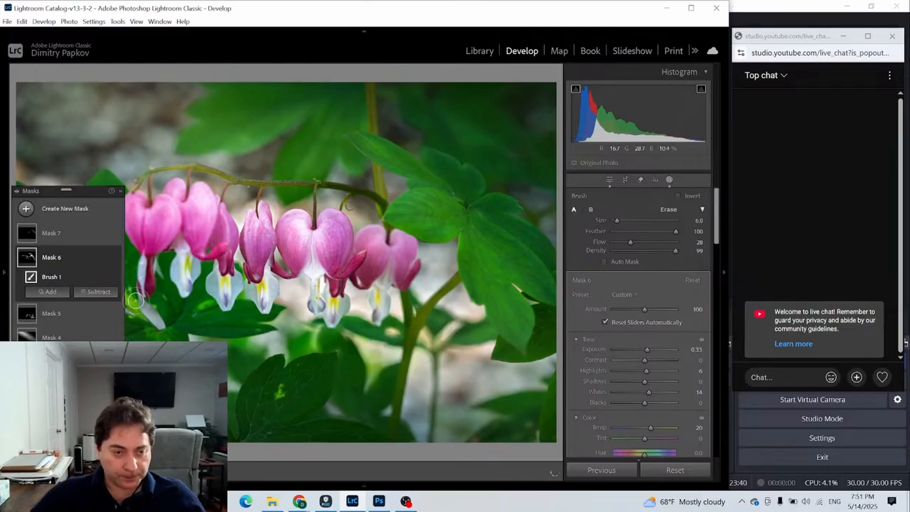
Step: Select Mask 7 and brush its darkening over the shaded sides of the flowers, from the rightmost to the leftmost
{"action": "left_click", "coordinate": [34, 236]}
{"action": "left_click_drag", "start_coordinate": [398, 236], "coordinate": [404, 270]}
{"action": "mouse_move", "coordinate": [402, 305]}
{"action": "left_mouse_down"}
{"action": "mouse_move", "coordinate": [389, 319]}
{"action": "mouse_move", "coordinate": [393, 311]}
{"action": "left_mouse_up"}
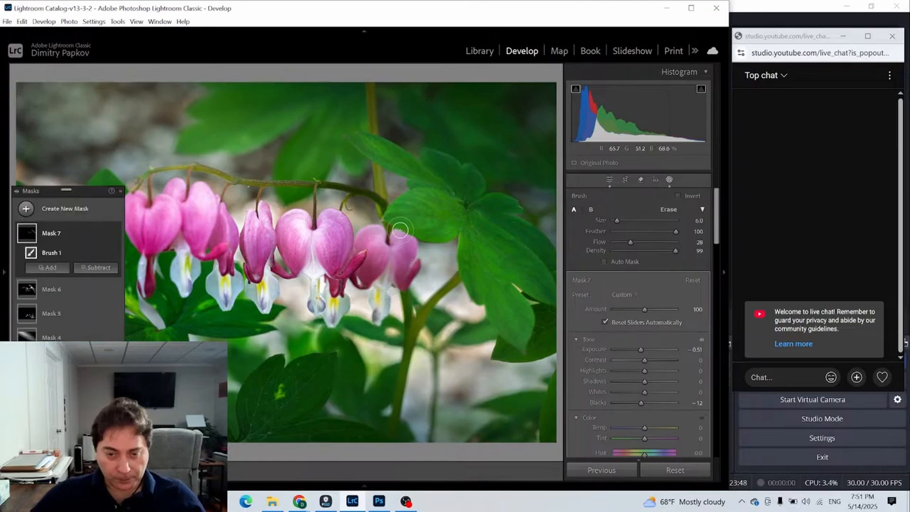
{"action": "left_click_drag", "start_coordinate": [400, 231], "coordinate": [408, 289]}
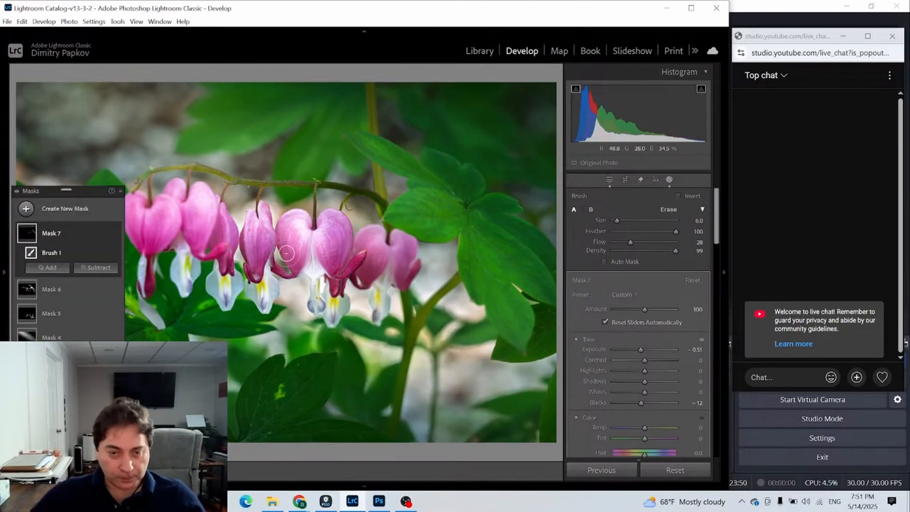
{"action": "mouse_move", "coordinate": [274, 245]}
{"action": "left_mouse_down"}
{"action": "mouse_move", "coordinate": [261, 270]}
{"action": "mouse_move", "coordinate": [267, 249]}
{"action": "mouse_move", "coordinate": [258, 256]}
{"action": "mouse_move", "coordinate": [269, 254]}
{"action": "mouse_move", "coordinate": [265, 264]}
{"action": "mouse_move", "coordinate": [230, 264]}
{"action": "left_mouse_up"}
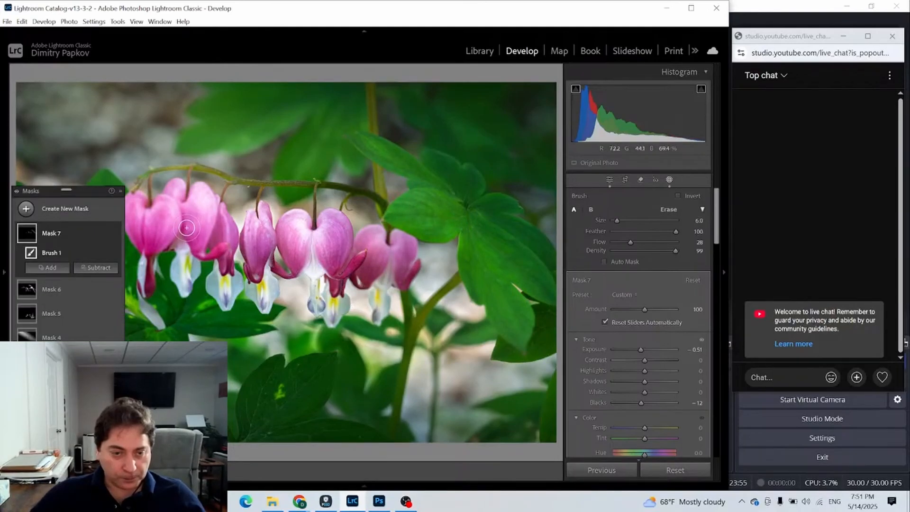
{"action": "mouse_move", "coordinate": [186, 228]}
{"action": "left_mouse_down"}
{"action": "mouse_move", "coordinate": [203, 243]}
{"action": "mouse_move", "coordinate": [209, 222]}
{"action": "mouse_move", "coordinate": [222, 256]}
{"action": "mouse_move", "coordinate": [175, 269]}
{"action": "mouse_move", "coordinate": [186, 273]}
{"action": "left_mouse_up"}
{"action": "mouse_move", "coordinate": [158, 232]}
{"action": "left_mouse_down"}
{"action": "mouse_move", "coordinate": [146, 247]}
{"action": "mouse_move", "coordinate": [141, 231]}
{"action": "mouse_move", "coordinate": [129, 230]}
{"action": "mouse_move", "coordinate": [139, 243]}
{"action": "mouse_move", "coordinate": [170, 225]}
{"action": "mouse_move", "coordinate": [149, 247]}
{"action": "left_mouse_up"}
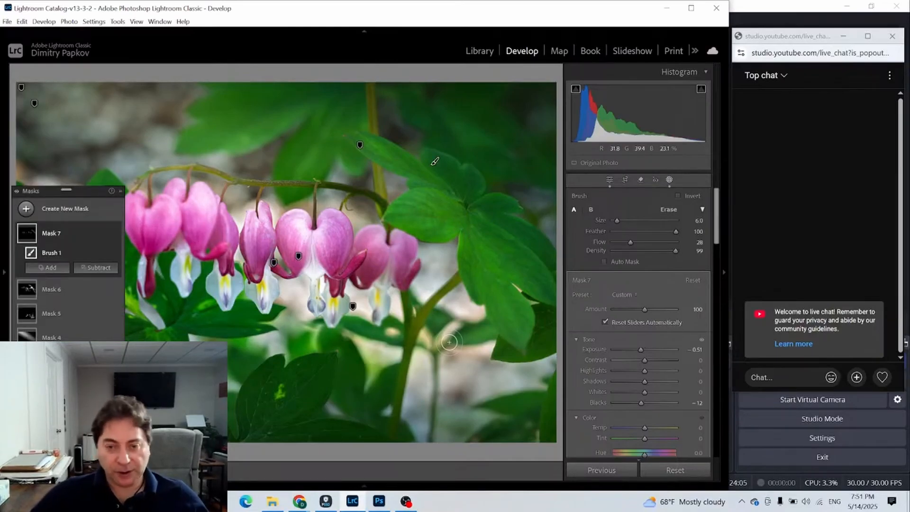
Step: Dock the Masks list and toggle Mask 7's visibility several times to compare the photo with and without its darkening
{"action": "left_click_drag", "start_coordinate": [87, 191], "coordinate": [717, 260]}
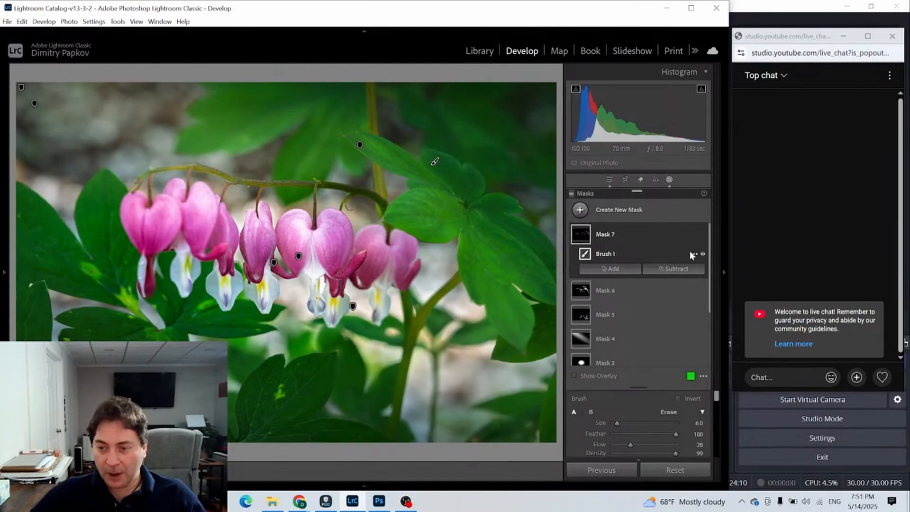
{"action": "left_click", "coordinate": [703, 235]}
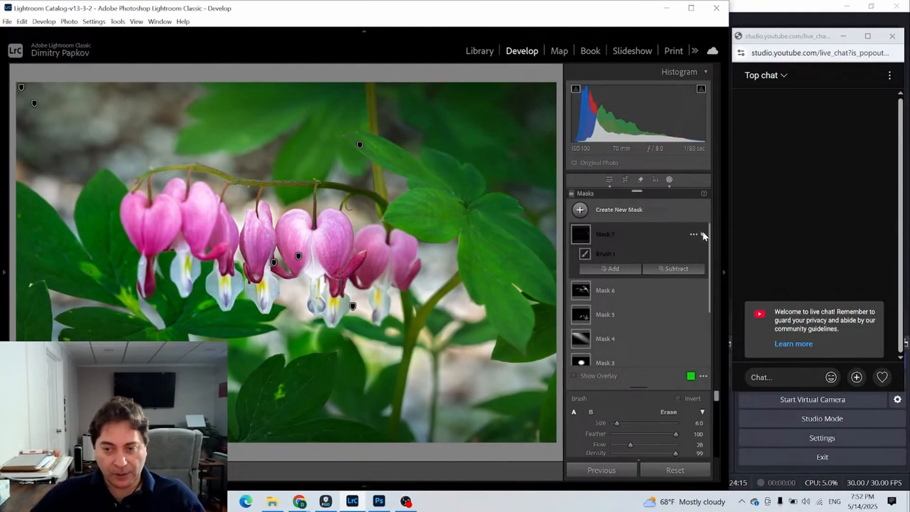
{"action": "left_click", "coordinate": [704, 235]}
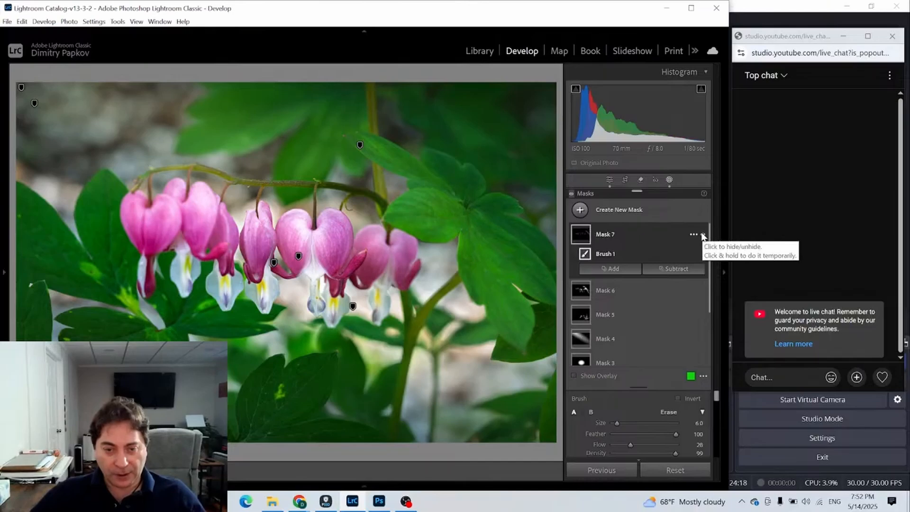
{"action": "left_click", "coordinate": [704, 234]}
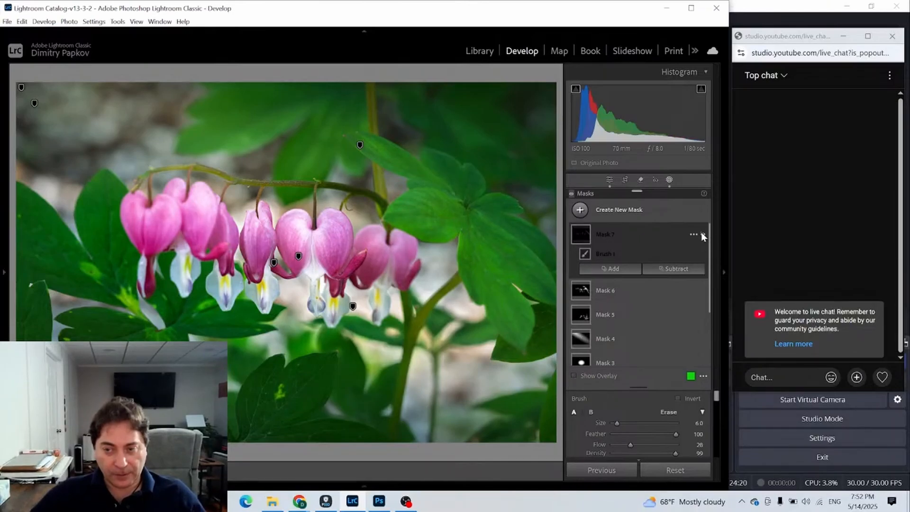
{"action": "left_click", "coordinate": [703, 235]}
{"action": "left_click", "coordinate": [703, 235]}
{"action": "left_click", "coordinate": [703, 235]}
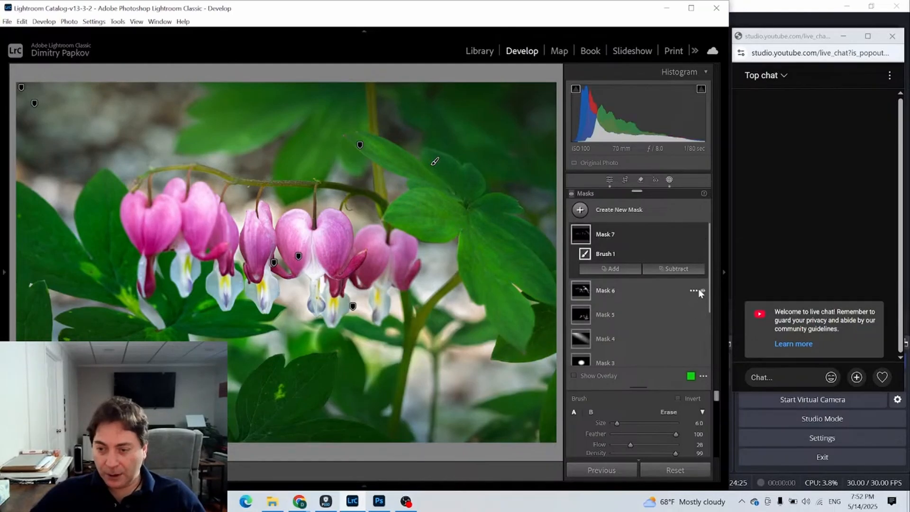
Step: Toggle Mask 6 off and on to examine the effect of its brightening on the flowers and leaves
{"action": "left_click", "coordinate": [703, 291]}
{"action": "left_click", "coordinate": [702, 292]}
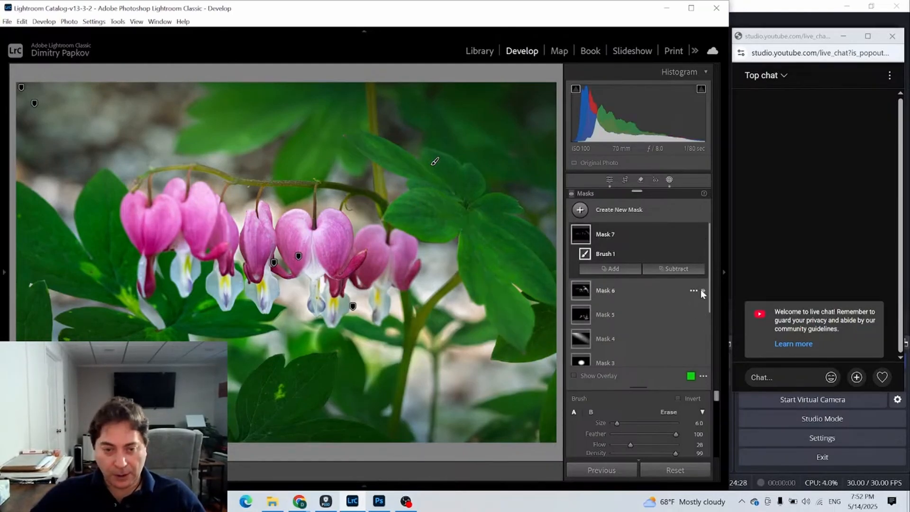
{"action": "right_click", "coordinate": [700, 294]}
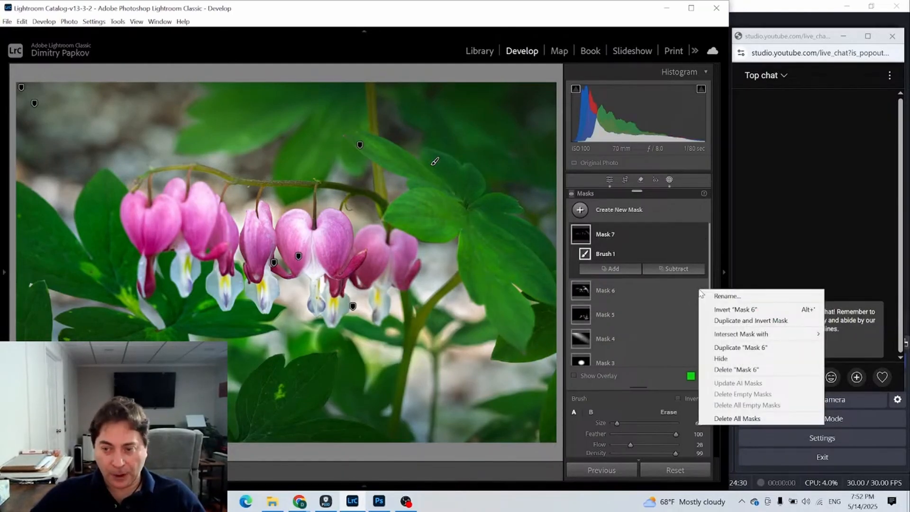
{"action": "key", "text": "Escape"}
{"action": "left_click", "coordinate": [656, 291]}
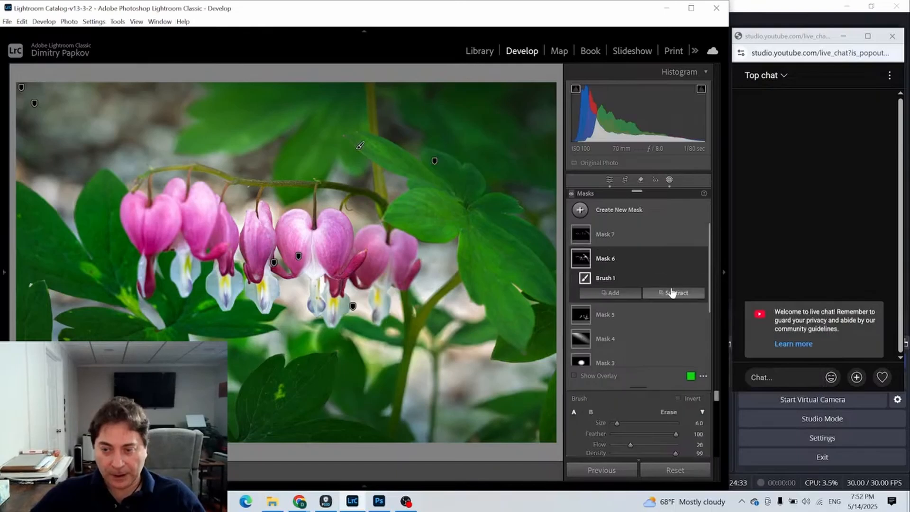
{"action": "left_click", "coordinate": [702, 259]}
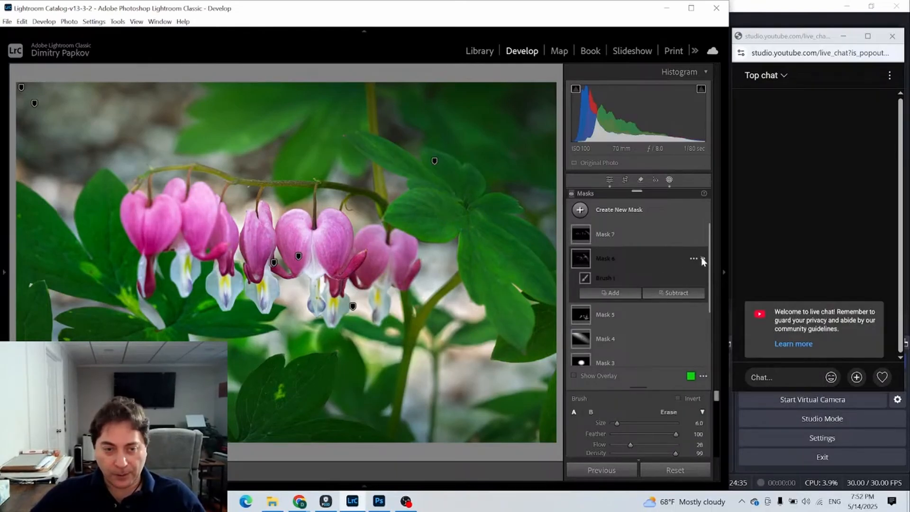
{"action": "left_click", "coordinate": [701, 259]}
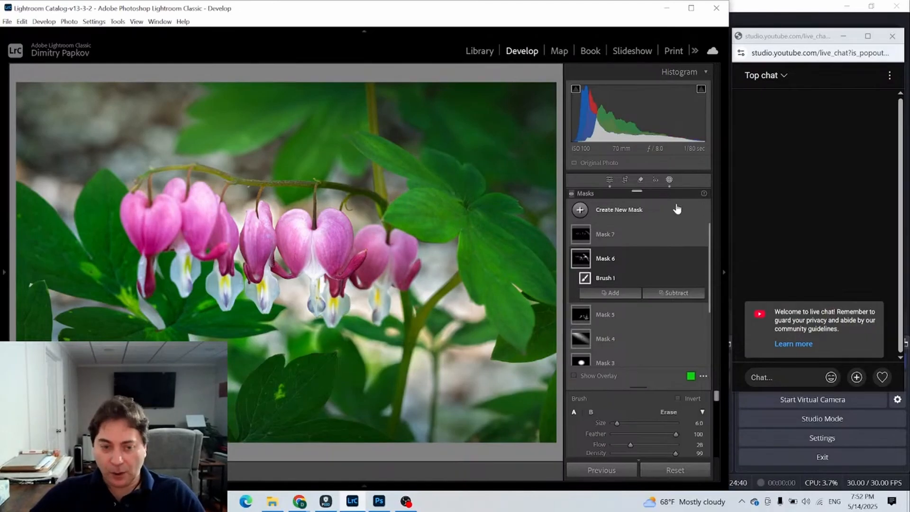
Step: Brush Mask 6's brightening over the far-left leaves and, at size 15, the upper-left background; darken around the upper stem with Mask 7
{"action": "left_click", "coordinate": [580, 260]}
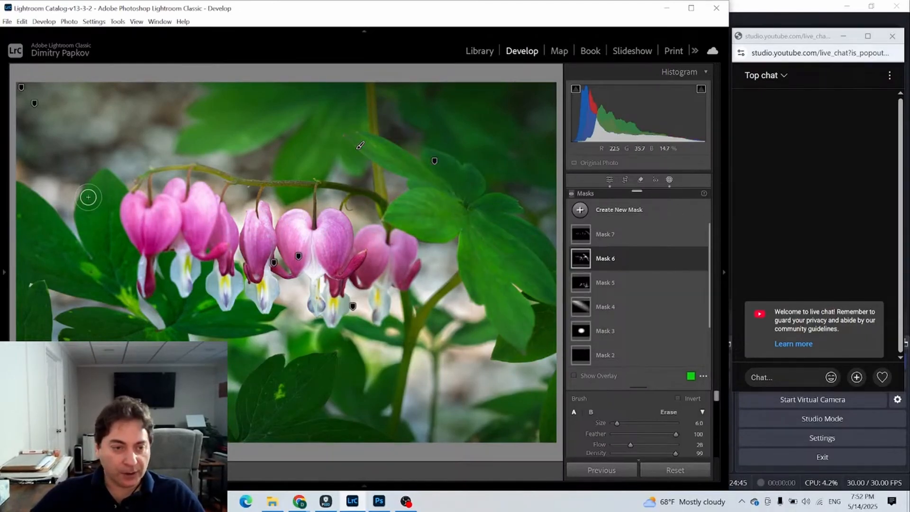
{"action": "mouse_move", "coordinate": [100, 186]}
{"action": "left_mouse_down"}
{"action": "mouse_move", "coordinate": [88, 226]}
{"action": "mouse_move", "coordinate": [103, 199]}
{"action": "mouse_move", "coordinate": [95, 232]}
{"action": "mouse_move", "coordinate": [109, 207]}
{"action": "mouse_move", "coordinate": [81, 181]}
{"action": "mouse_move", "coordinate": [93, 232]}
{"action": "mouse_move", "coordinate": [106, 240]}
{"action": "mouse_move", "coordinate": [91, 248]}
{"action": "mouse_move", "coordinate": [100, 270]}
{"action": "left_mouse_up"}
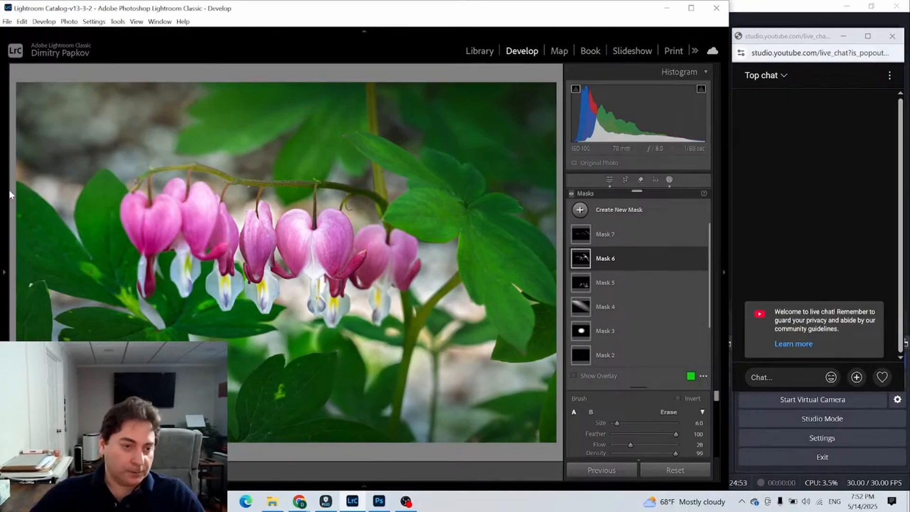
{"action": "mouse_move", "coordinate": [24, 204]}
{"action": "left_mouse_down"}
{"action": "mouse_move", "coordinate": [79, 269]}
{"action": "mouse_move", "coordinate": [15, 189]}
{"action": "mouse_move", "coordinate": [60, 244]}
{"action": "mouse_move", "coordinate": [55, 209]}
{"action": "mouse_move", "coordinate": [34, 197]}
{"action": "mouse_move", "coordinate": [65, 243]}
{"action": "mouse_move", "coordinate": [34, 218]}
{"action": "mouse_move", "coordinate": [64, 254]}
{"action": "left_mouse_up"}
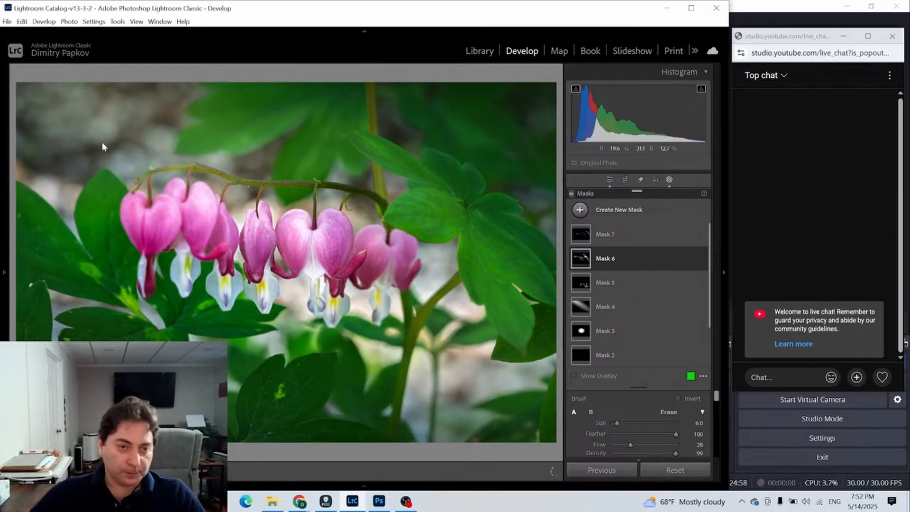
{"action": "scroll", "coordinate": [124, 147], "scroll_direction": "up", "scroll_amount": 5}
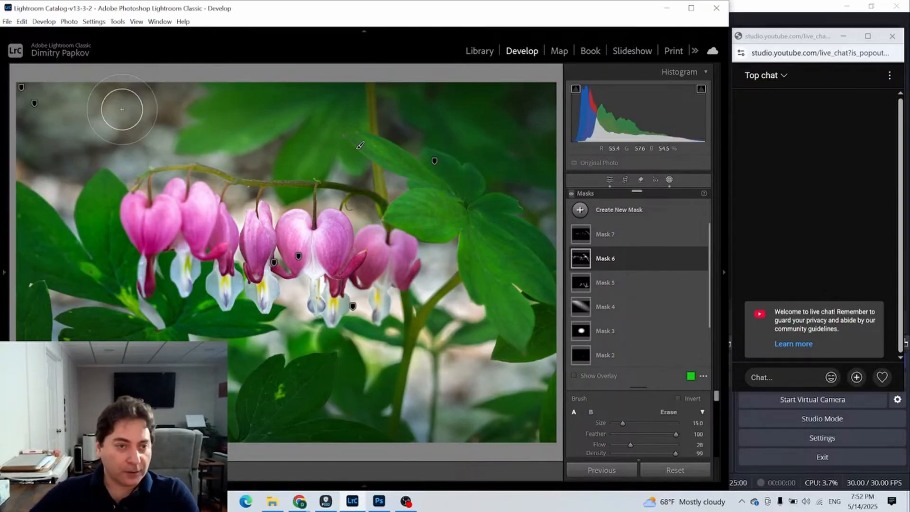
{"action": "mouse_move", "coordinate": [1, 105]}
{"action": "left_mouse_down"}
{"action": "mouse_move", "coordinate": [38, 152]}
{"action": "mouse_move", "coordinate": [152, 111]}
{"action": "mouse_move", "coordinate": [143, 182]}
{"action": "mouse_move", "coordinate": [3, 161]}
{"action": "left_mouse_up"}
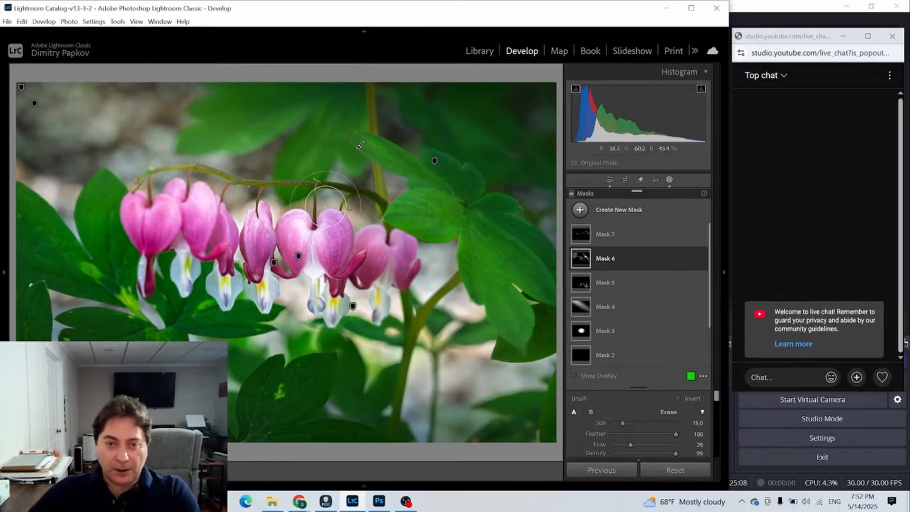
{"action": "left_click", "coordinate": [587, 234]}
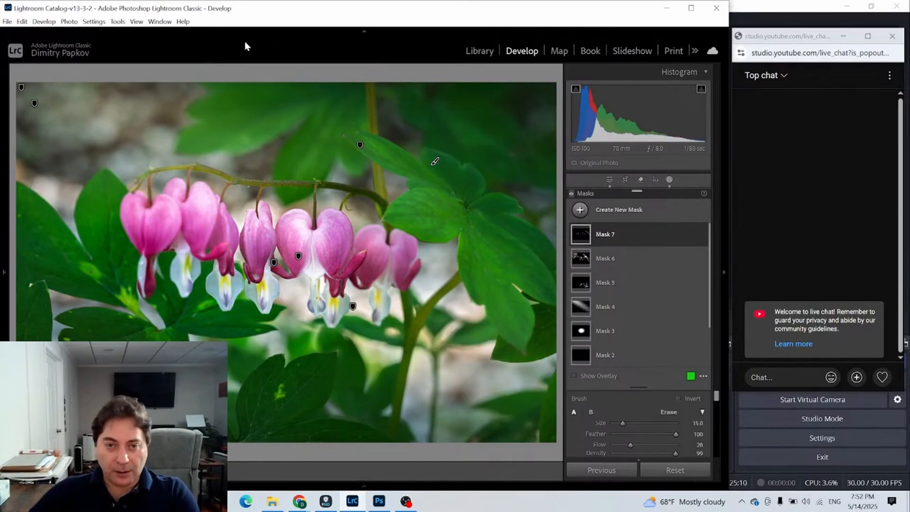
{"action": "mouse_move", "coordinate": [374, 123]}
{"action": "left_mouse_down"}
{"action": "mouse_move", "coordinate": [227, 103]}
{"action": "mouse_move", "coordinate": [371, 106]}
{"action": "left_mouse_up"}
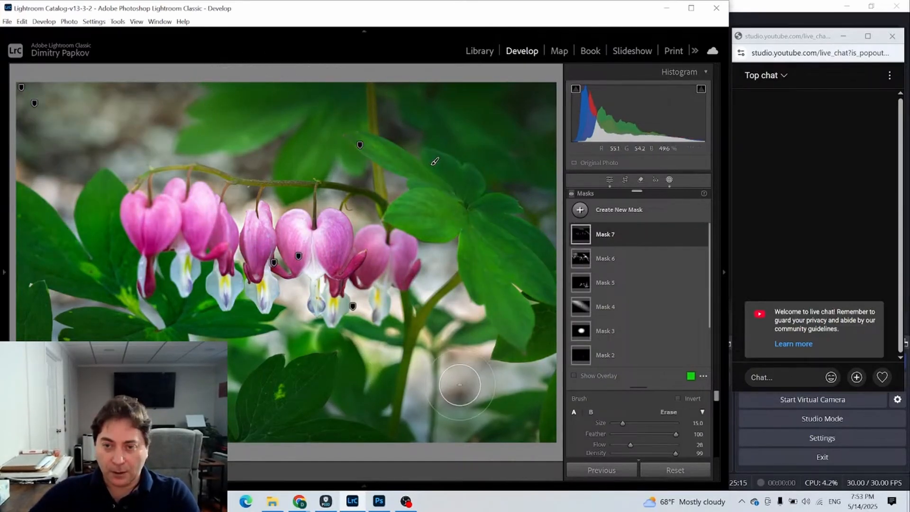
Step: Add a linear gradient mask running diagonally in from the photo's upper-right corner and set its Exposure to 0.33
{"action": "left_click", "coordinate": [579, 210]}
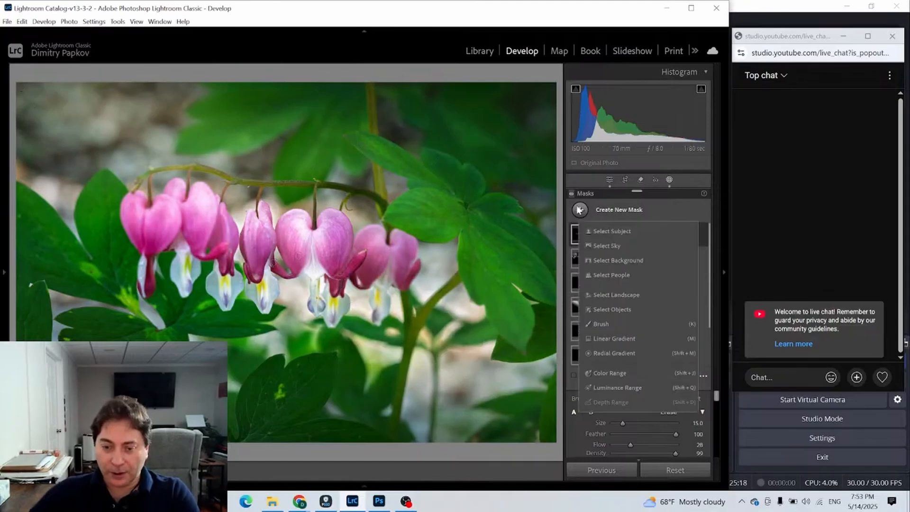
{"action": "left_click", "coordinate": [607, 338]}
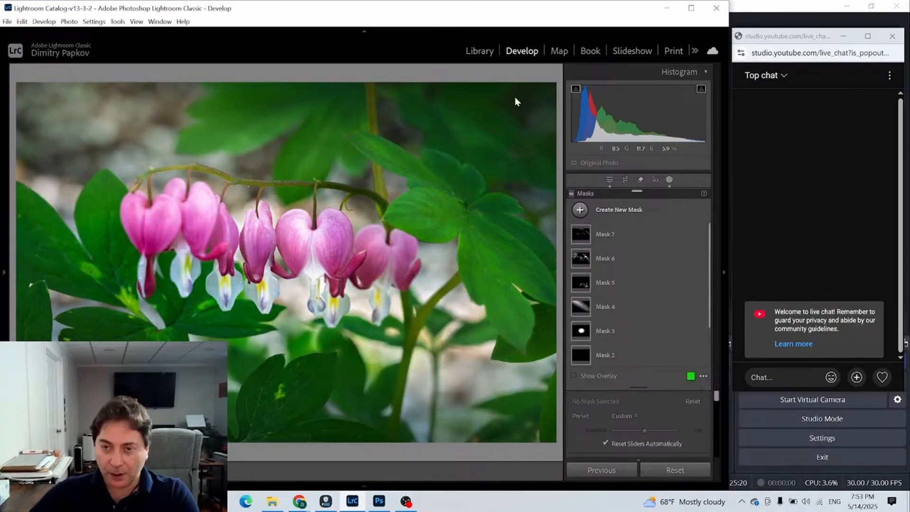
{"action": "left_click_drag", "start_coordinate": [482, 145], "coordinate": [451, 181]}
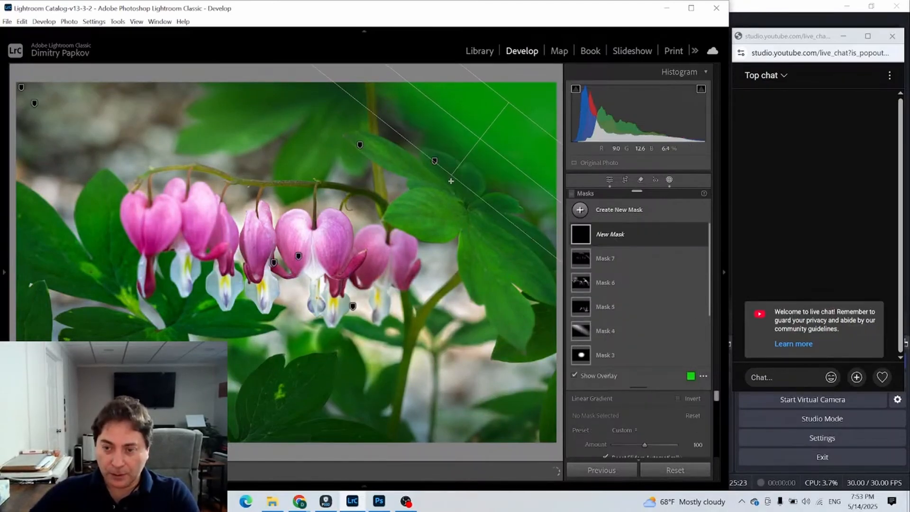
{"action": "scroll", "coordinate": [646, 403], "scroll_direction": "down", "scroll_amount": 2}
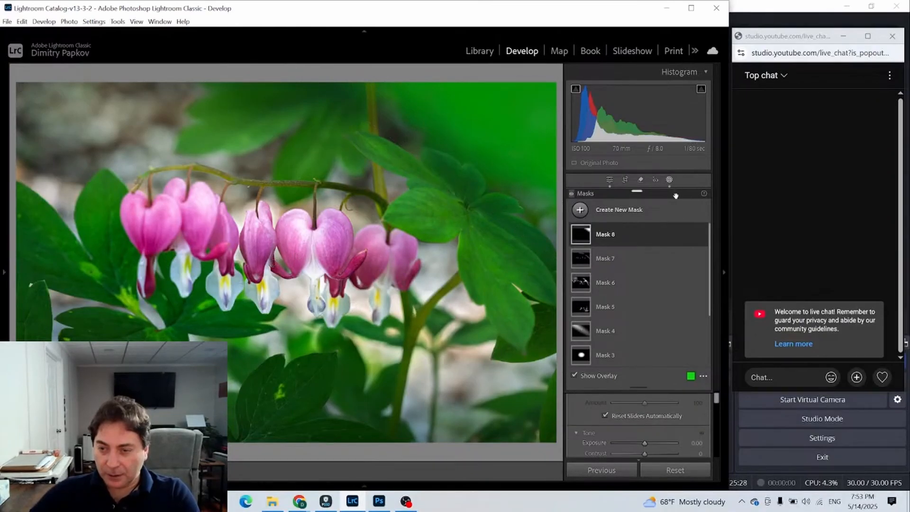
{"action": "left_click_drag", "start_coordinate": [675, 195], "coordinate": [120, 207]}
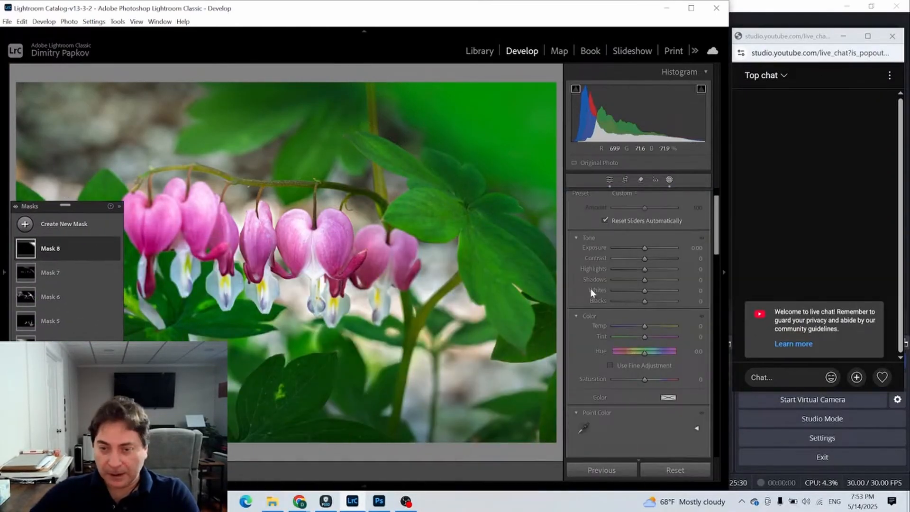
{"action": "left_click_drag", "start_coordinate": [644, 249], "coordinate": [647, 247]}
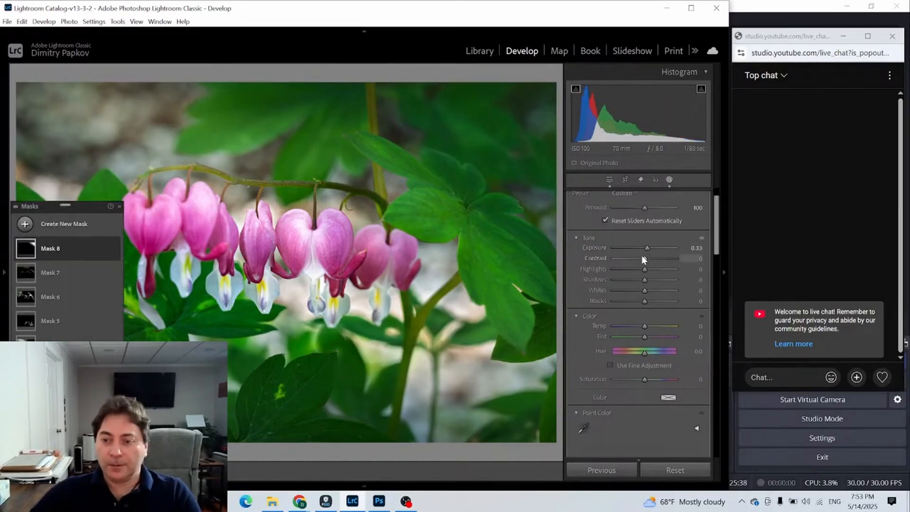
{"action": "left_click_drag", "start_coordinate": [649, 246], "coordinate": [648, 247]}
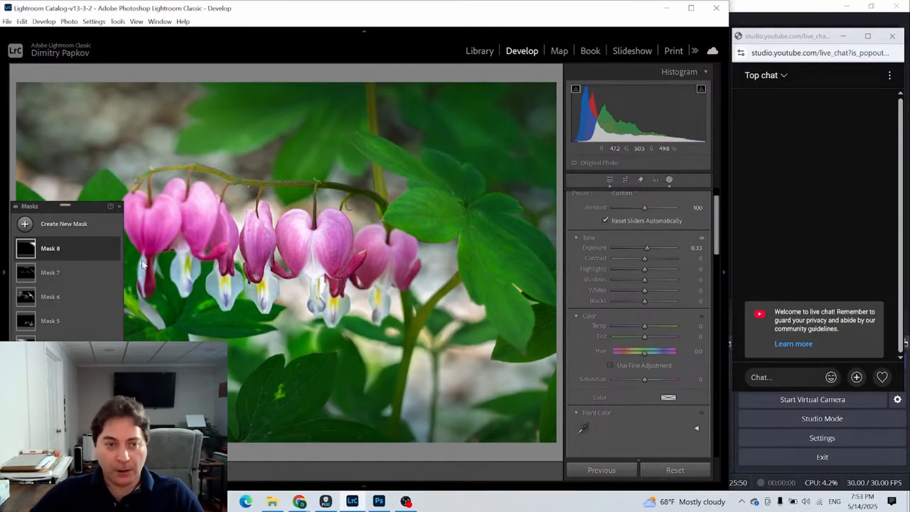
Step: Reveal the Navigator and Presets, and place the floating Masks list just below the Navigator preview, clear of the photo
{"action": "left_click_drag", "start_coordinate": [82, 205], "coordinate": [645, 131]}
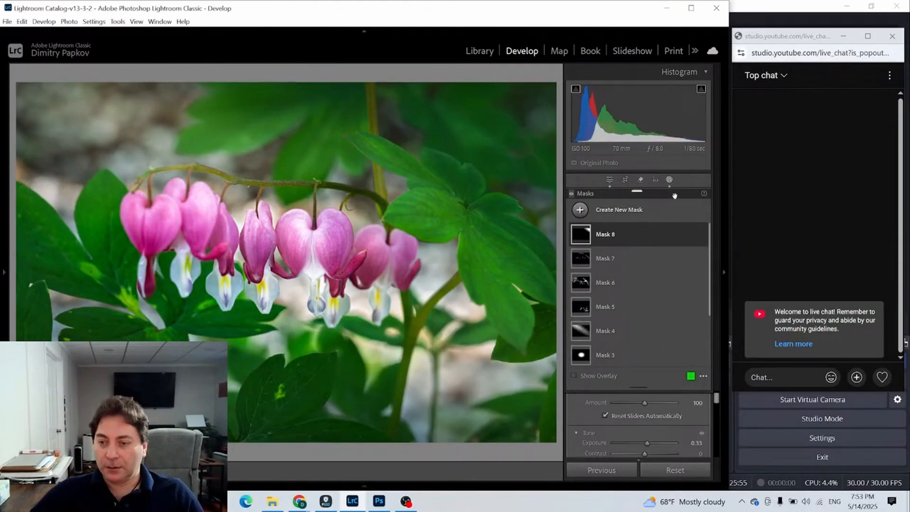
{"action": "left_click_drag", "start_coordinate": [637, 192], "coordinate": [555, 96]}
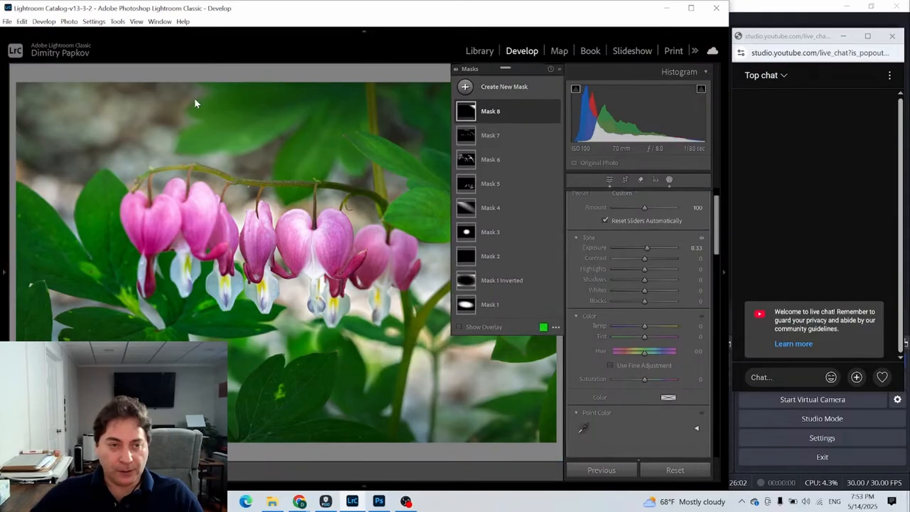
{"action": "left_click", "coordinate": [4, 273]}
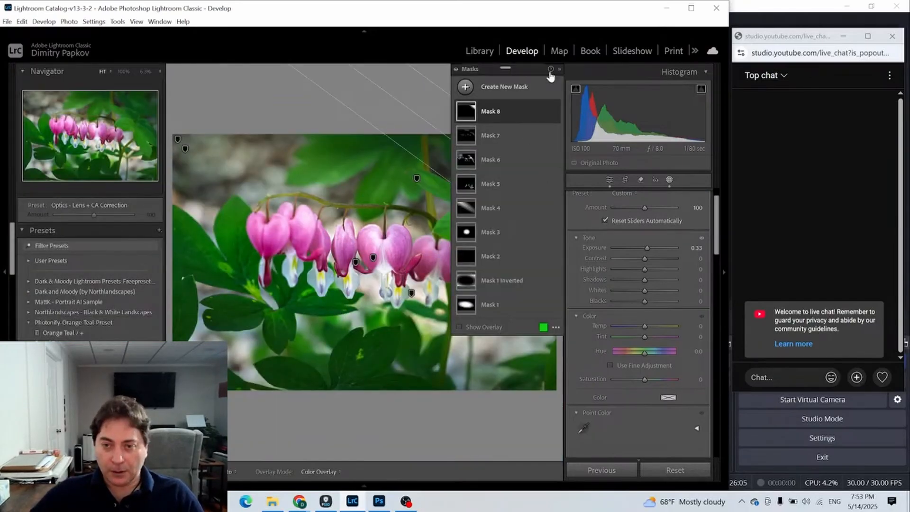
{"action": "left_click_drag", "start_coordinate": [534, 72], "coordinate": [128, 212]}
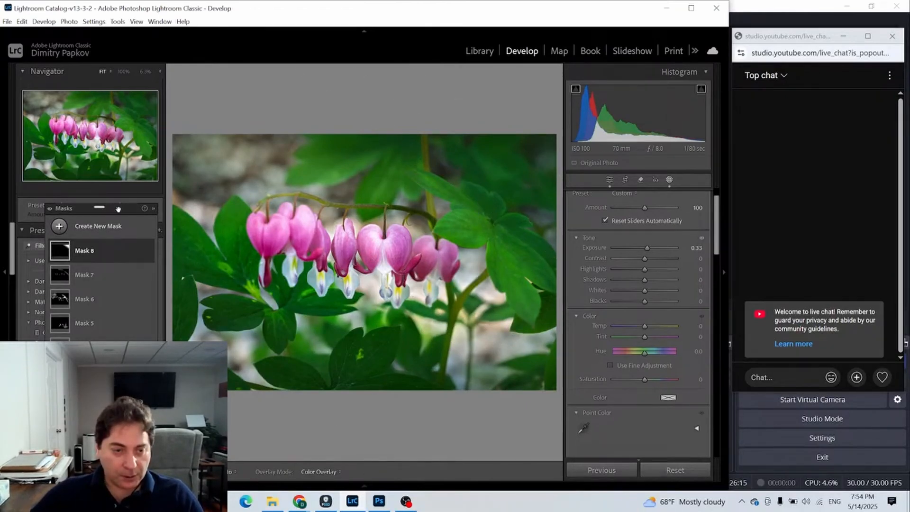
{"action": "mouse_move", "coordinate": [118, 211]}
{"action": "left_mouse_down"}
{"action": "mouse_move", "coordinate": [116, 168]}
{"action": "mouse_move", "coordinate": [109, 203]}
{"action": "left_mouse_up"}
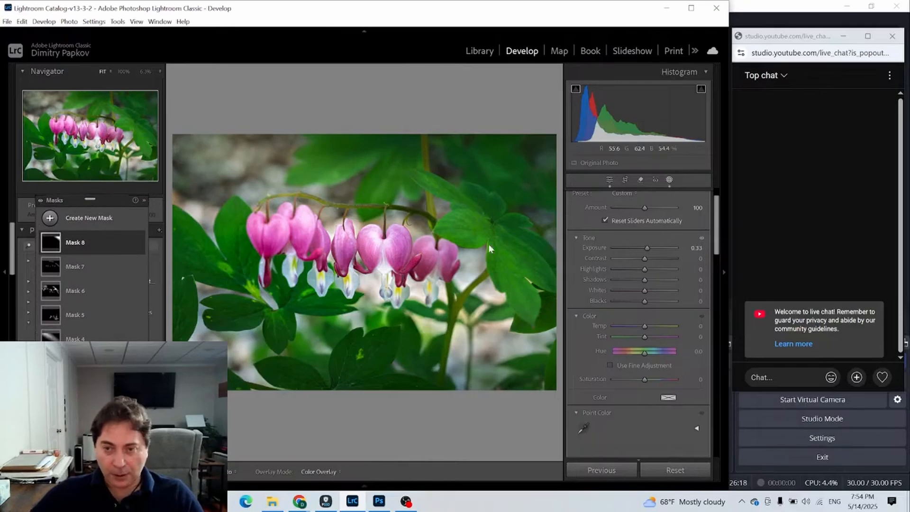
Step: Leave masking and compare the photo before and after in side-by-side, split and top/bottom views
{"action": "left_click", "coordinate": [607, 180]}
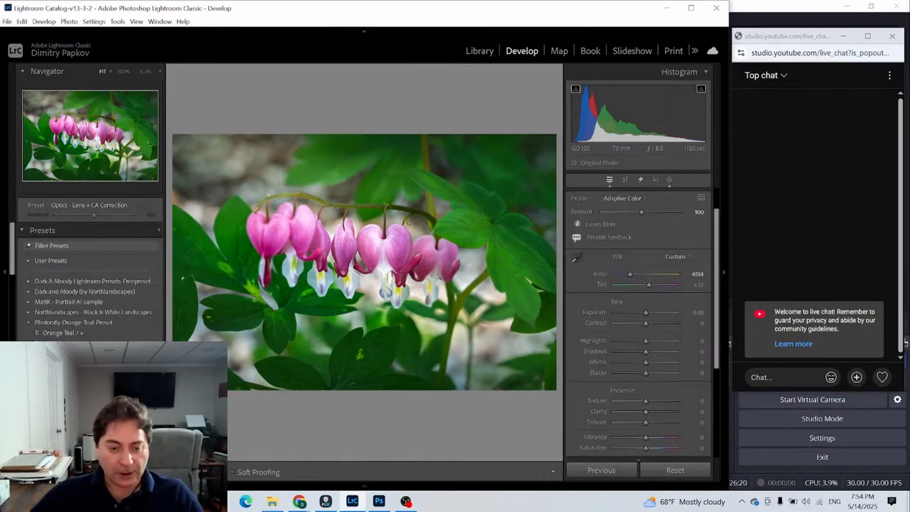
{"action": "key", "text": "y"}
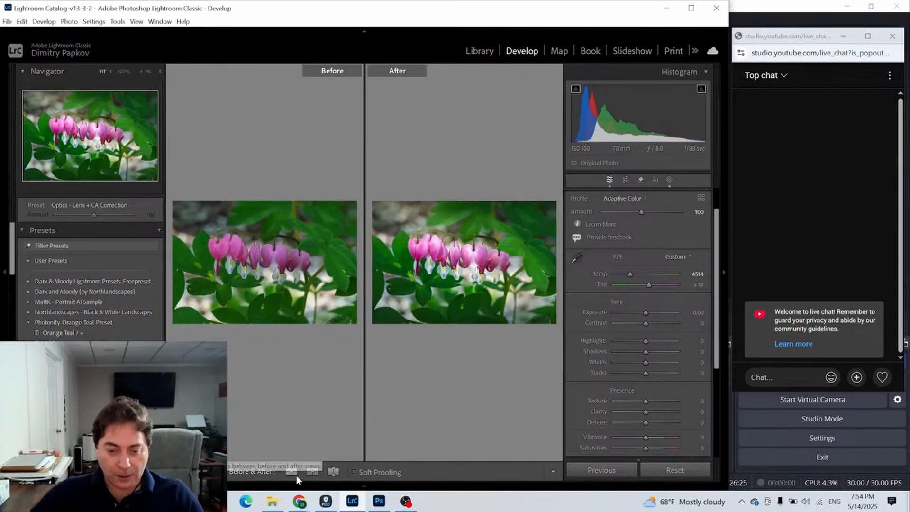
{"action": "key", "text": "shift+y"}
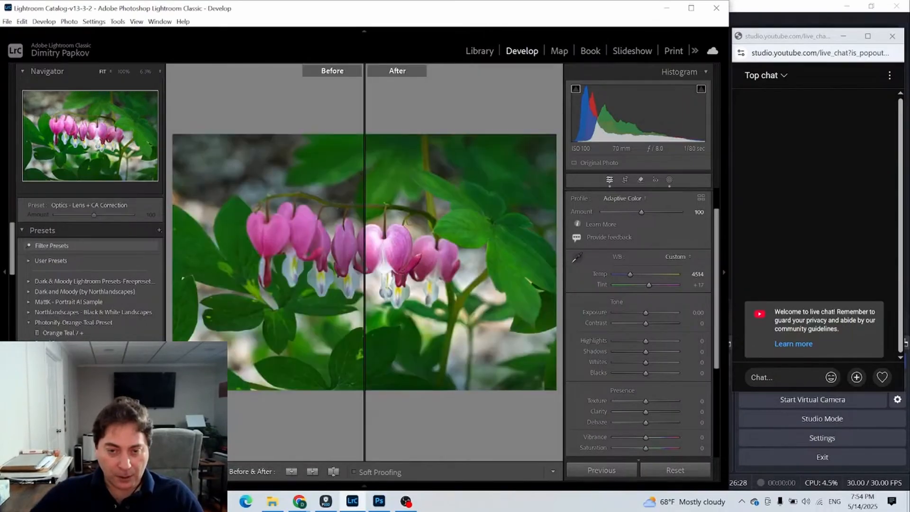
{"action": "key", "text": "alt+y"}
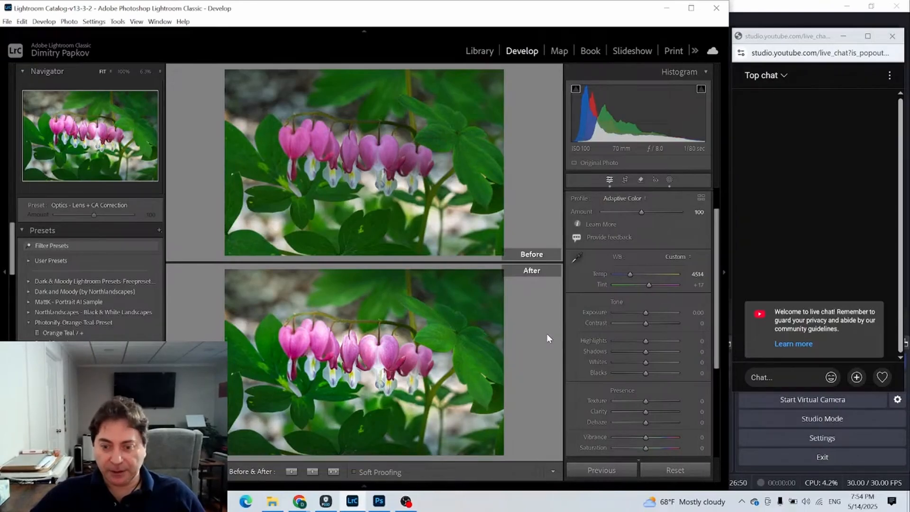
Step: Return to the Library grid and select the edited bleeding heart photo, the third thumbnail
{"action": "left_click", "coordinate": [481, 51]}
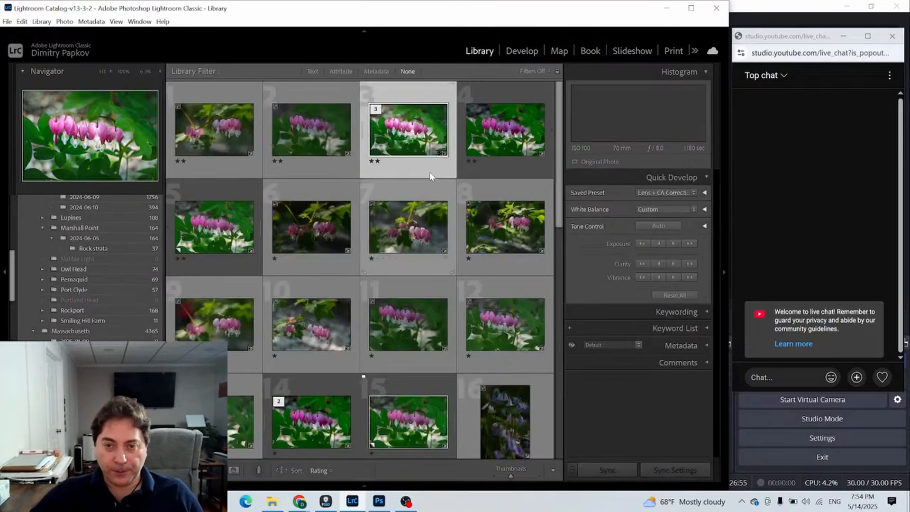
{"action": "left_click", "coordinate": [429, 172]}
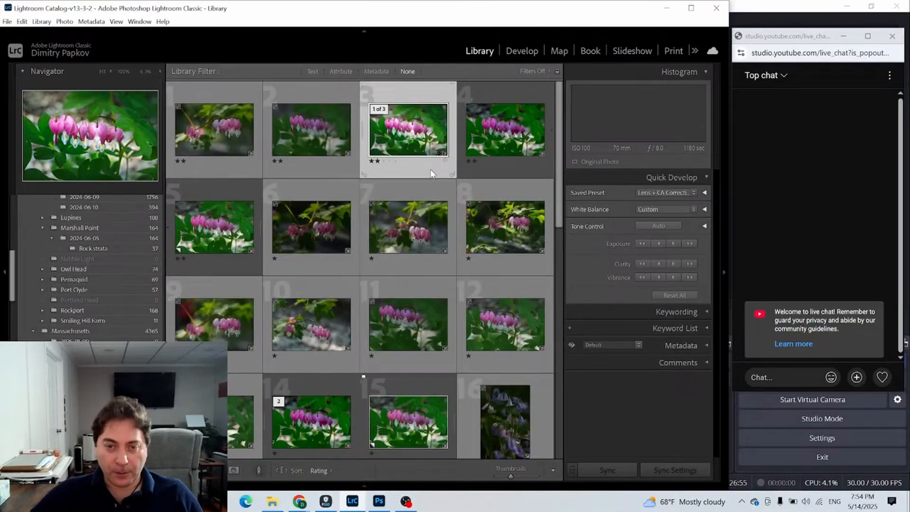
Step: Rate the selected photo three stars and compare the first three bleeding heart photos in Survey view before returning to the grid
{"action": "key", "text": "3"}
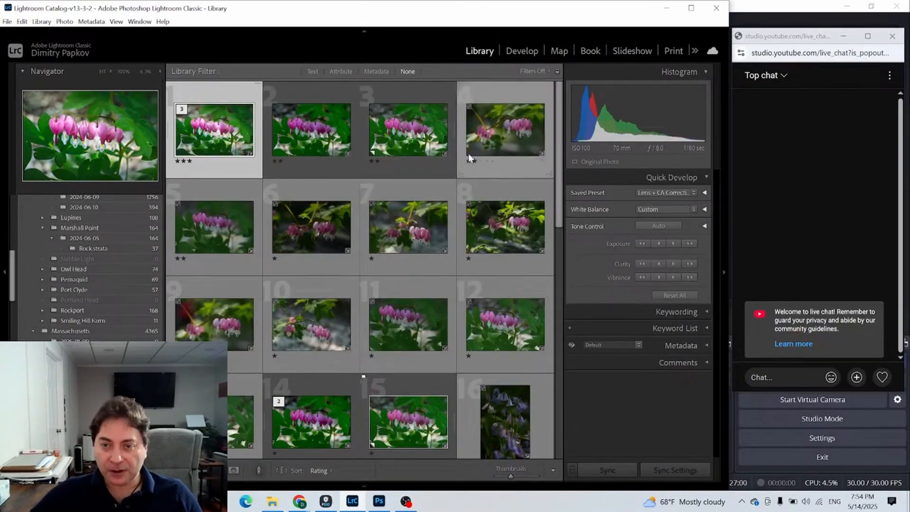
{"action": "left_click", "coordinate": [303, 133], "text": "ctrl"}
{"action": "left_click", "coordinate": [404, 148], "text": "ctrl"}
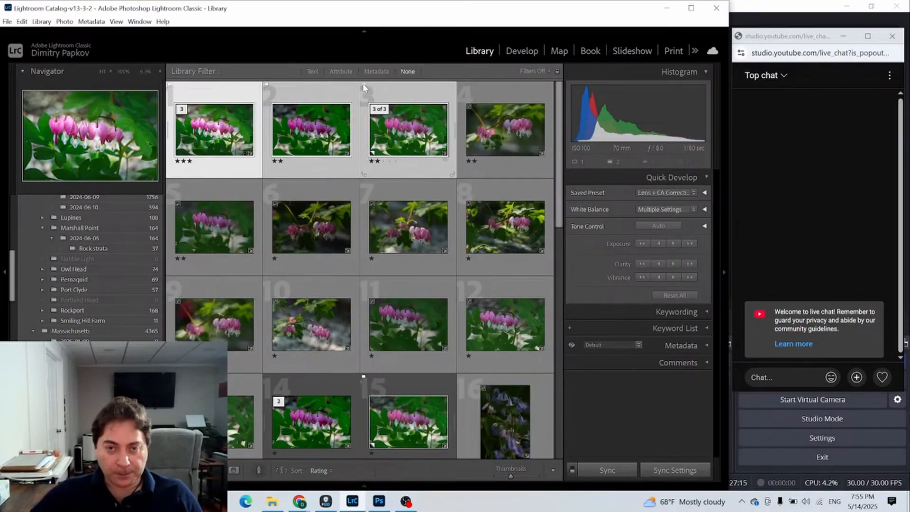
{"action": "left_click", "coordinate": [395, 89]}
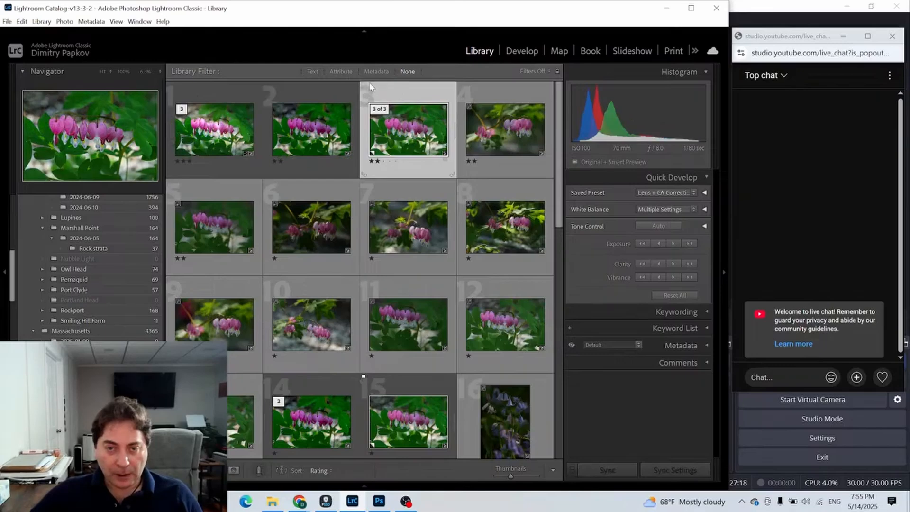
{"action": "left_click", "coordinate": [223, 95], "text": "shift"}
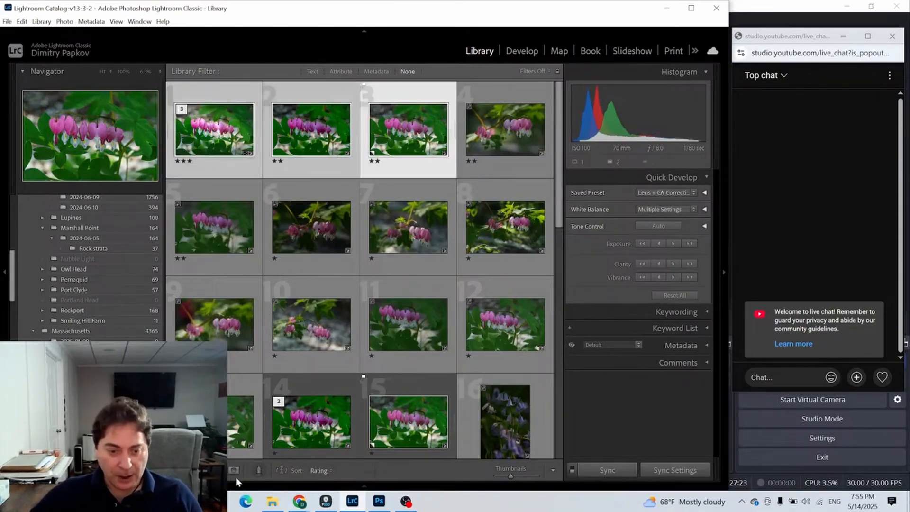
{"action": "key", "text": "n"}
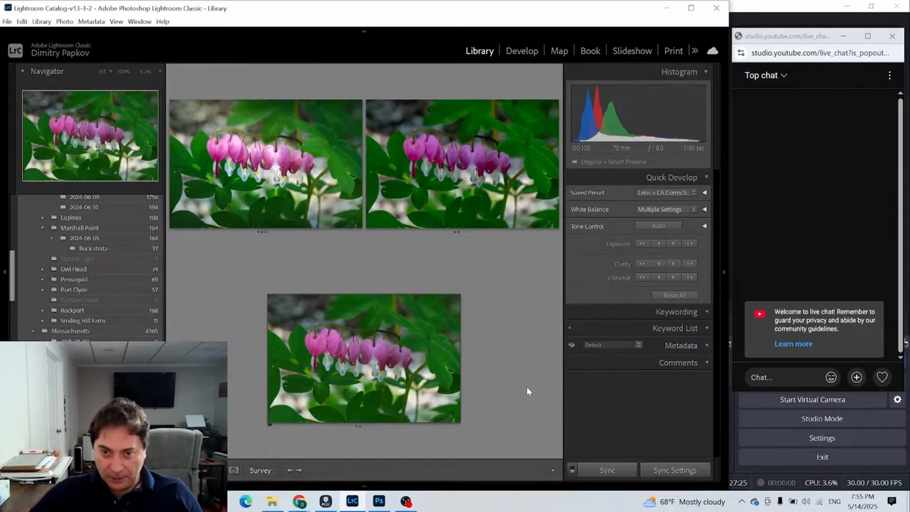
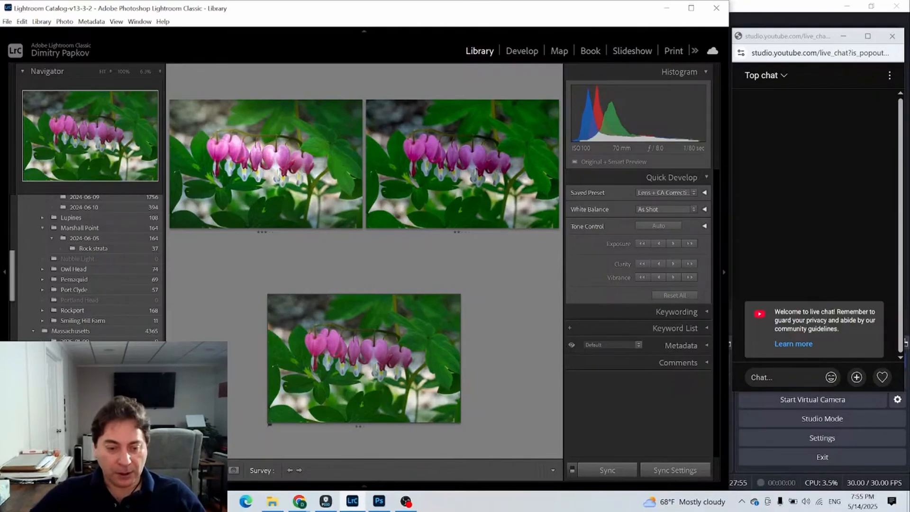
{"action": "key", "text": "ctrl+shift+e"}
{"action": "key", "text": "Escape"}
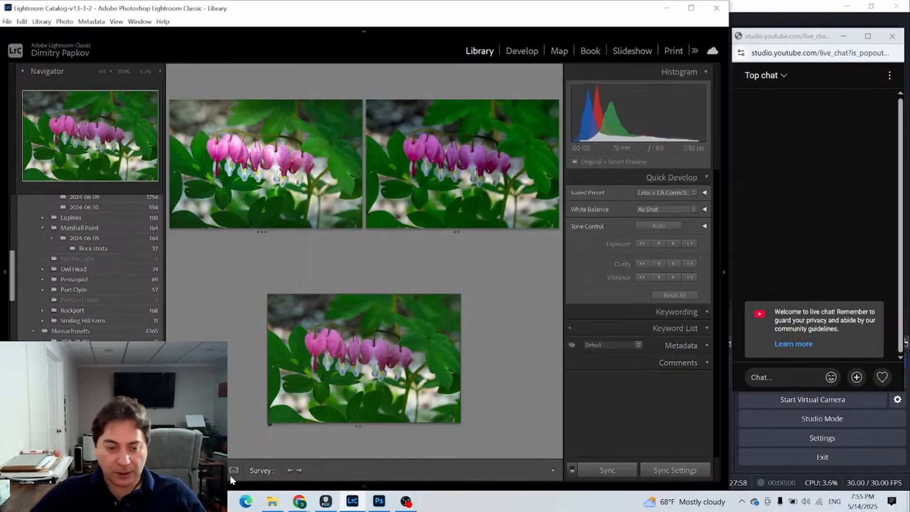
{"action": "key", "text": "g"}
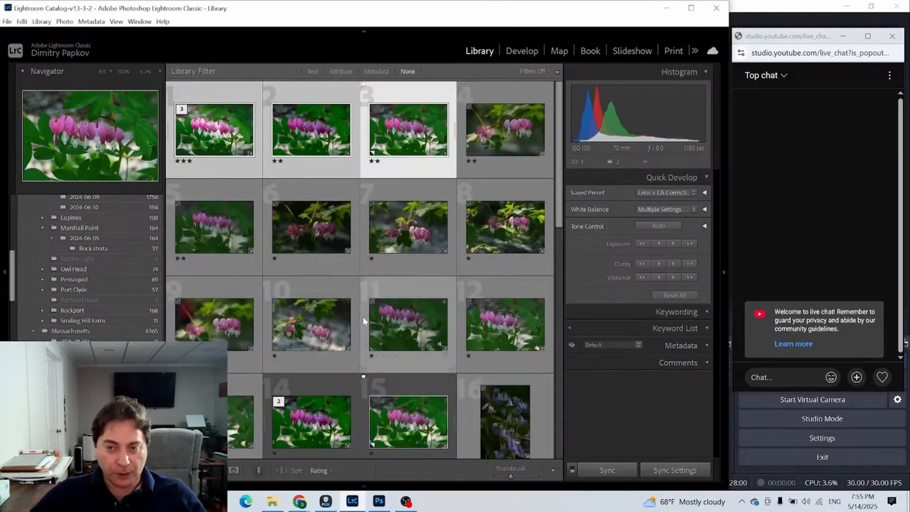
Step: Check the live stream's status in YouTube Studio and return to Lightroom Classic
{"action": "left_click", "coordinate": [668, 8]}
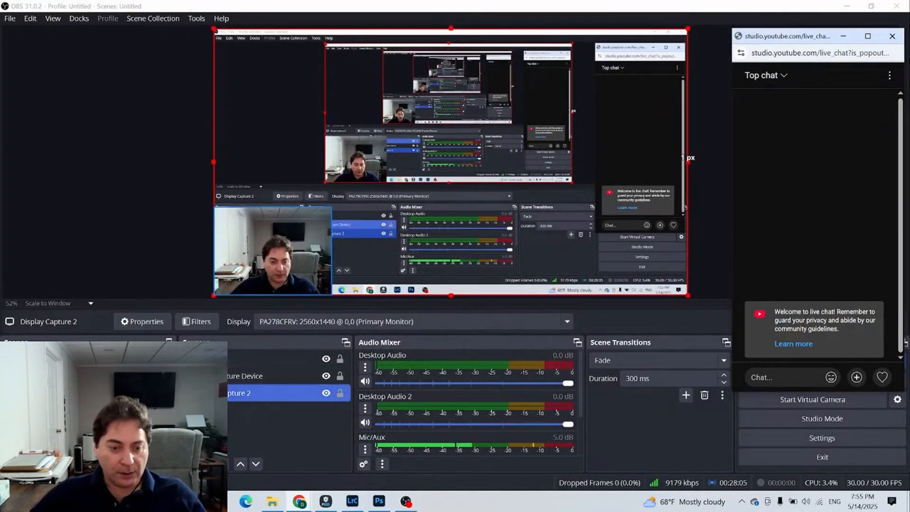
{"action": "left_click", "coordinate": [243, 456]}
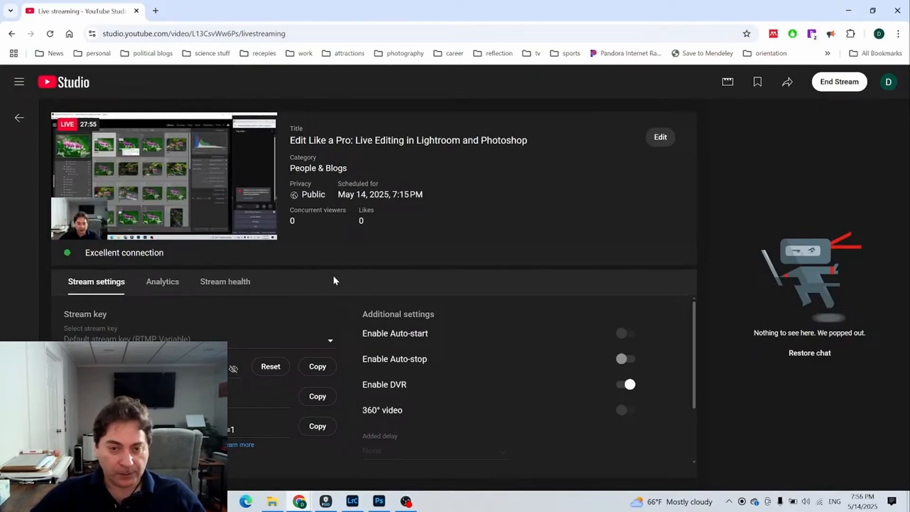
{"action": "left_click", "coordinate": [353, 501]}
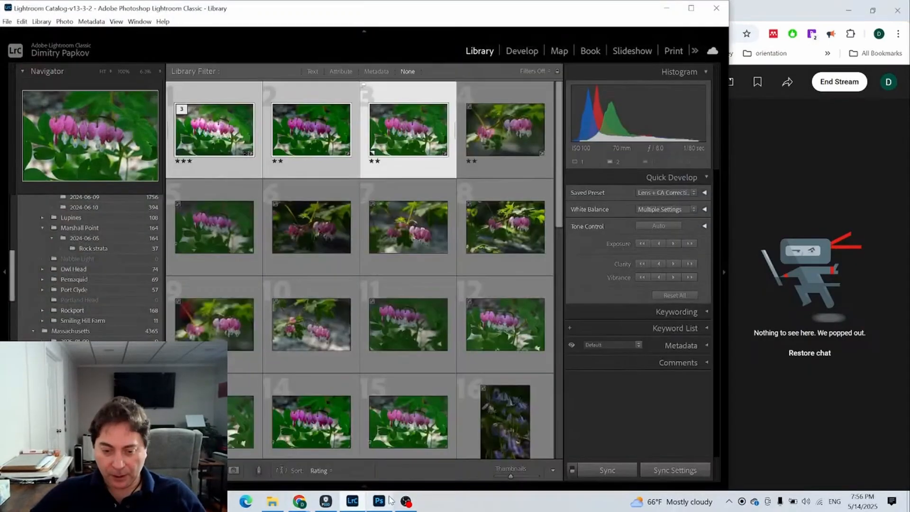
Step: Send the three-star bleeding heart photo, the first thumbnail, to Photoshop for editing and switch to Photoshop
{"action": "left_click", "coordinate": [229, 173]}
{"action": "right_click", "coordinate": [229, 173]}
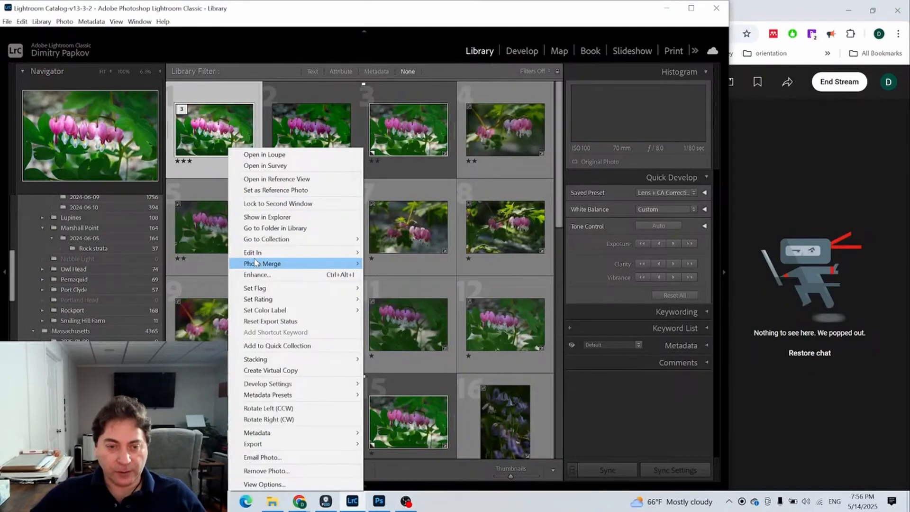
{"action": "mouse_move", "coordinate": [255, 257]}
{"action": "left_click", "coordinate": [388, 253]}
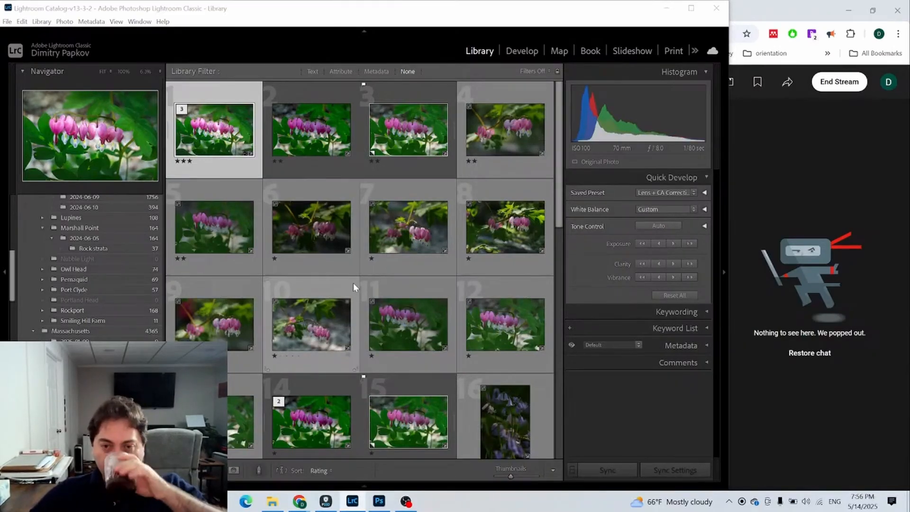
{"action": "left_click", "coordinate": [377, 497]}
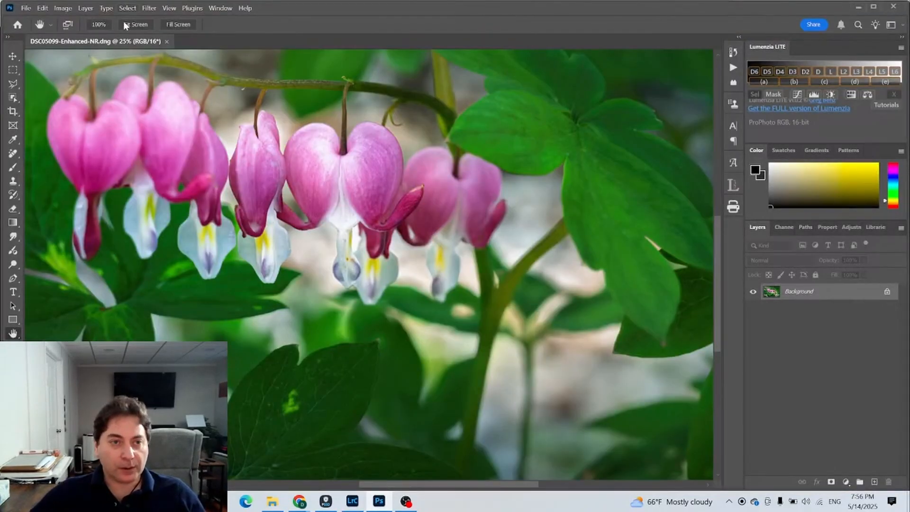
Step: Narrow the Photoshop window to make room for the live chat, bring the chat window forward and fit the photo on screen
{"action": "left_click", "coordinate": [135, 24]}
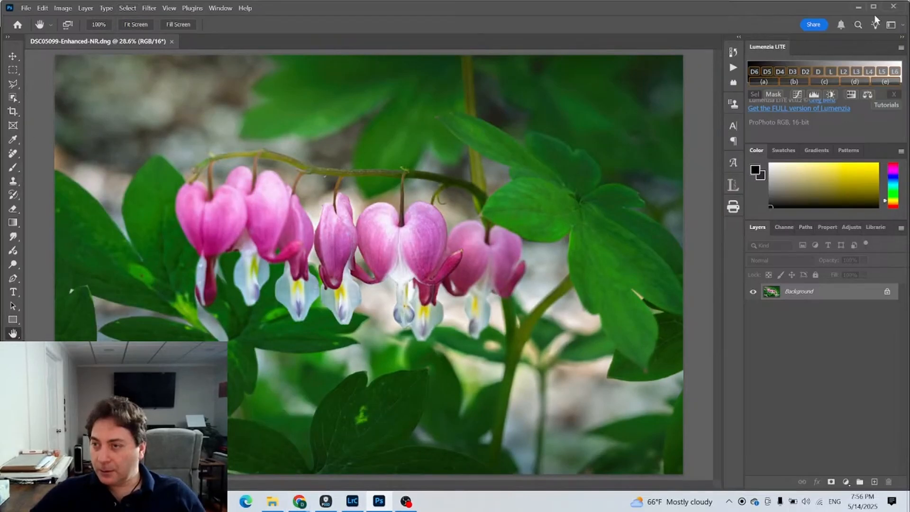
{"action": "left_click_drag", "start_coordinate": [905, 60], "coordinate": [729, 79]}
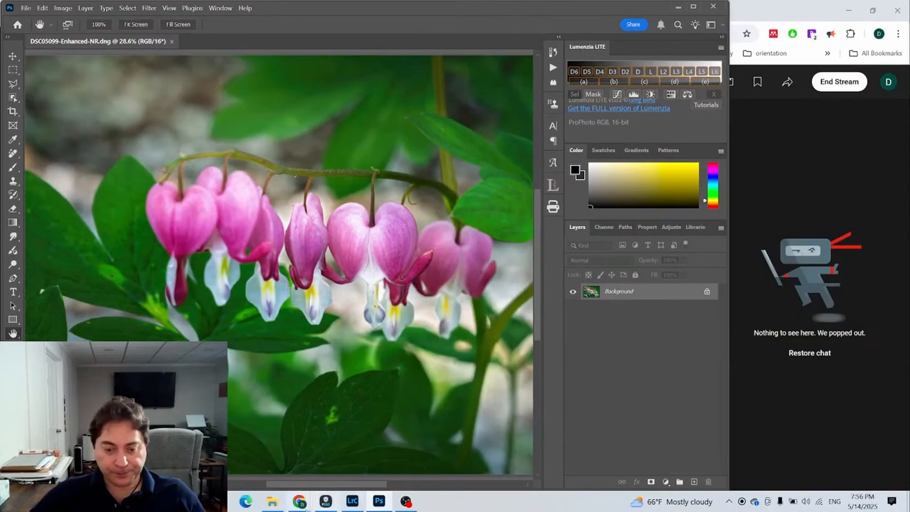
{"action": "mouse_move", "coordinate": [302, 505]}
{"action": "left_click", "coordinate": [360, 457]}
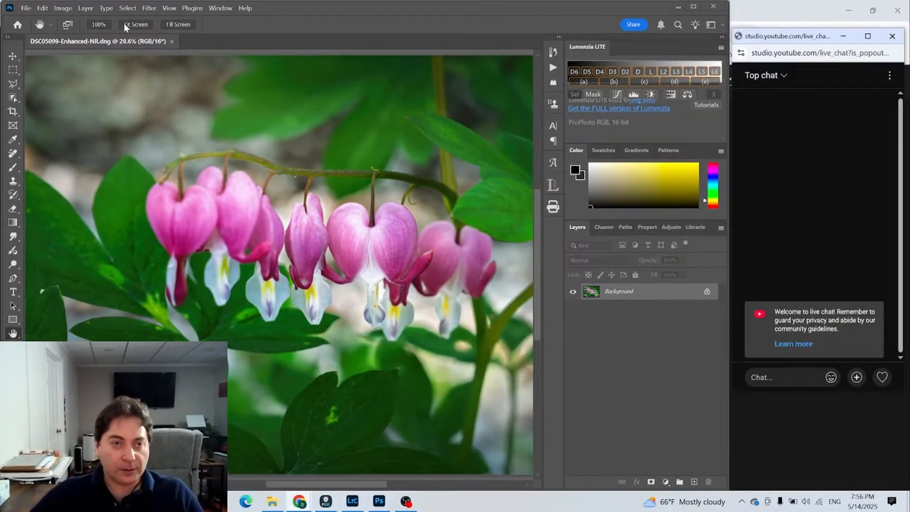
{"action": "left_click", "coordinate": [141, 25]}
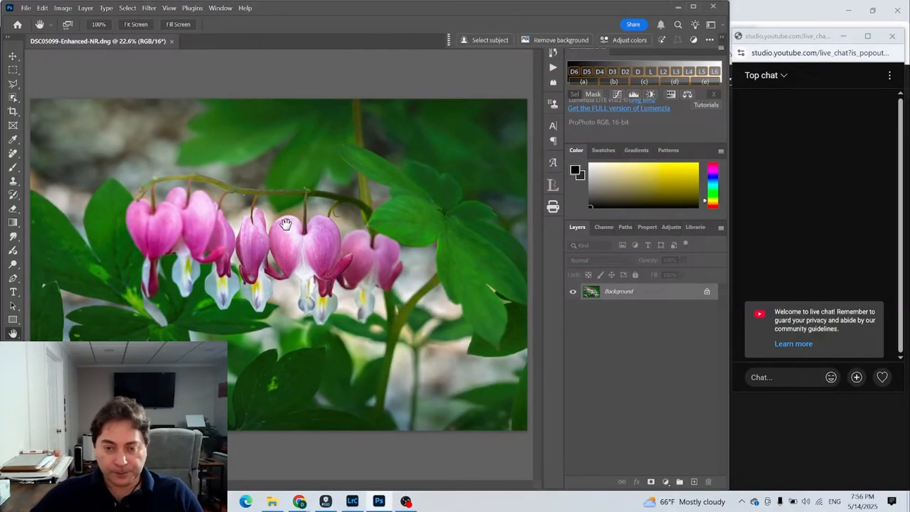
Step: Duplicate the Background layer, keeping the name Background copy
{"action": "right_click", "coordinate": [613, 295]}
{"action": "left_click", "coordinate": [649, 336]}
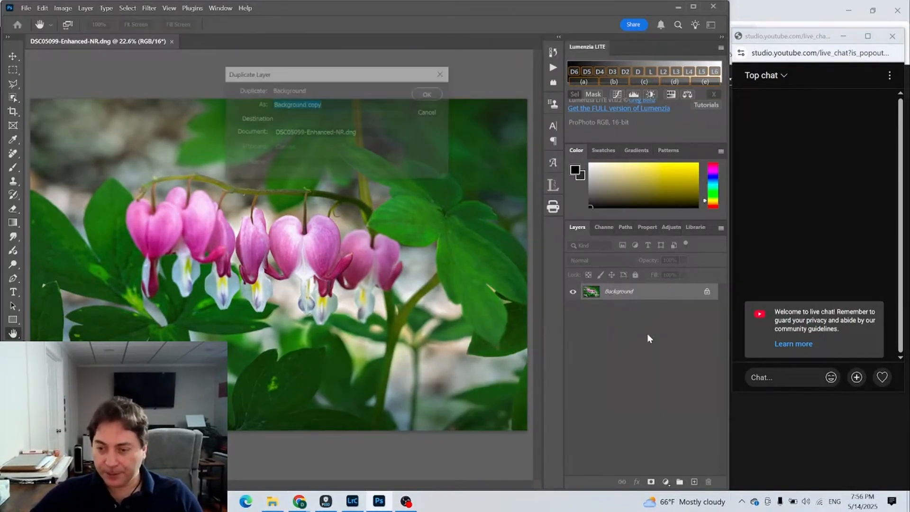
{"action": "left_click", "coordinate": [426, 93]}
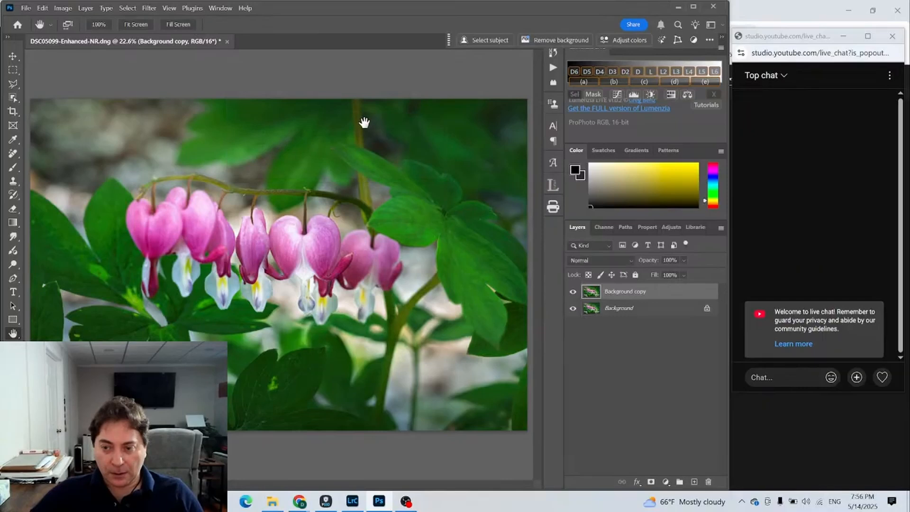
Step: Apply a Gaussian Blur with a 26-pixel radius to the Background copy layer and set its blend mode to Lighten
{"action": "left_click", "coordinate": [124, 9]}
{"action": "mouse_move", "coordinate": [149, 9]}
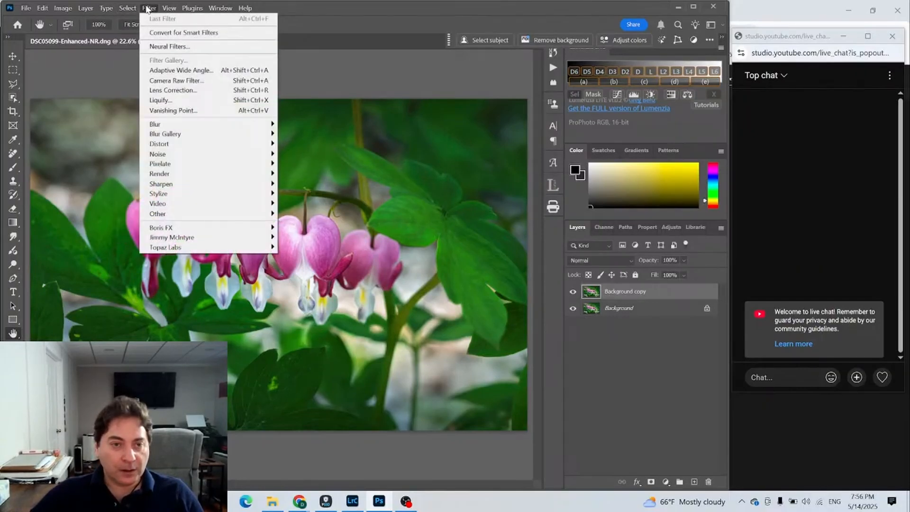
{"action": "mouse_move", "coordinate": [161, 125]}
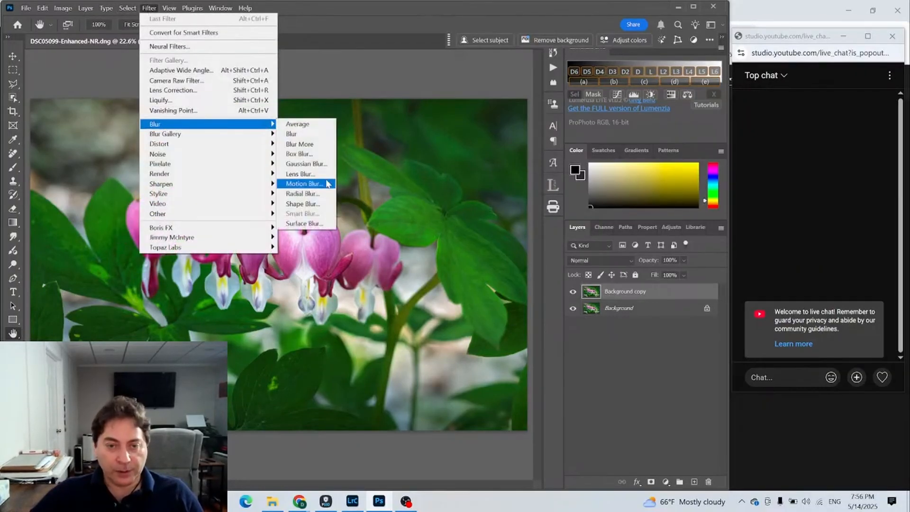
{"action": "left_click", "coordinate": [303, 164]}
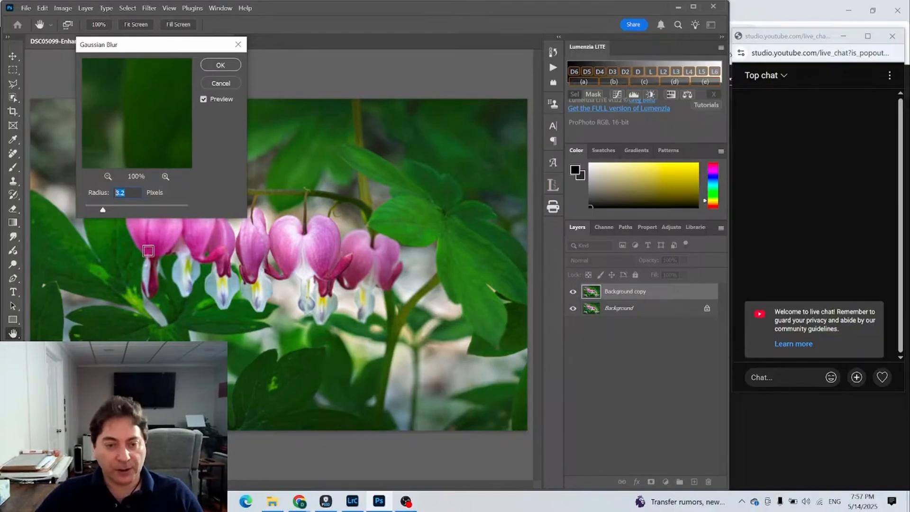
{"action": "type", "text": "26"}
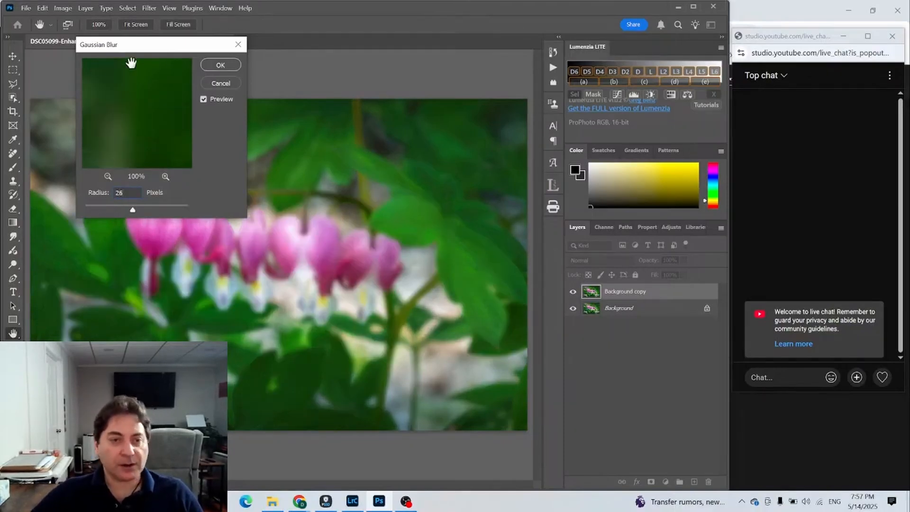
{"action": "left_click", "coordinate": [224, 64]}
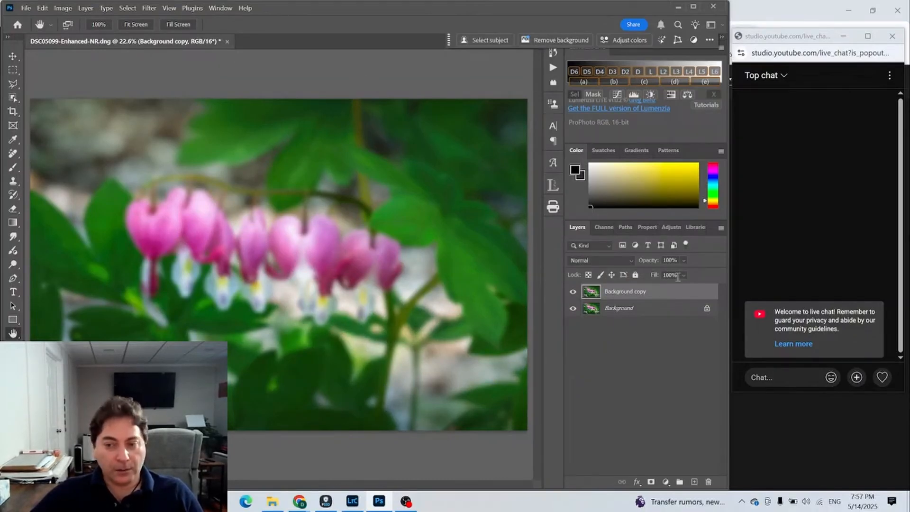
{"action": "left_click", "coordinate": [626, 262]}
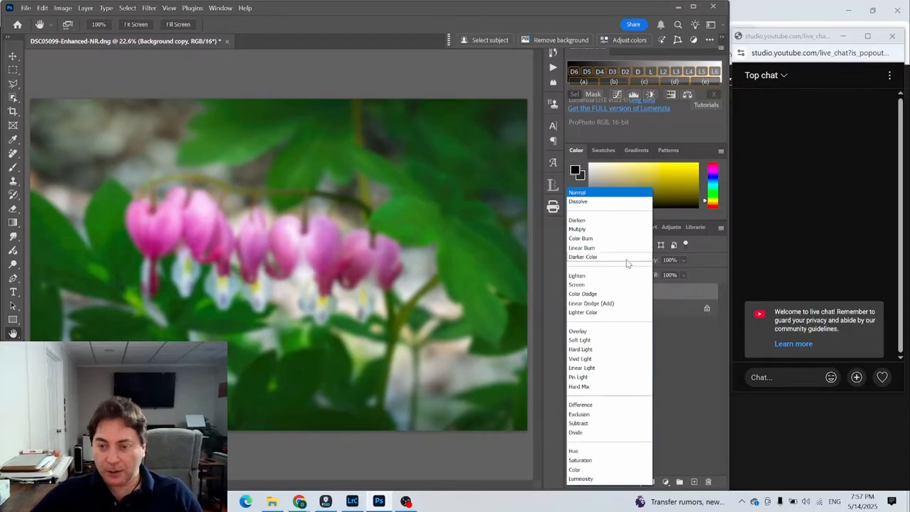
{"action": "left_click", "coordinate": [607, 279]}
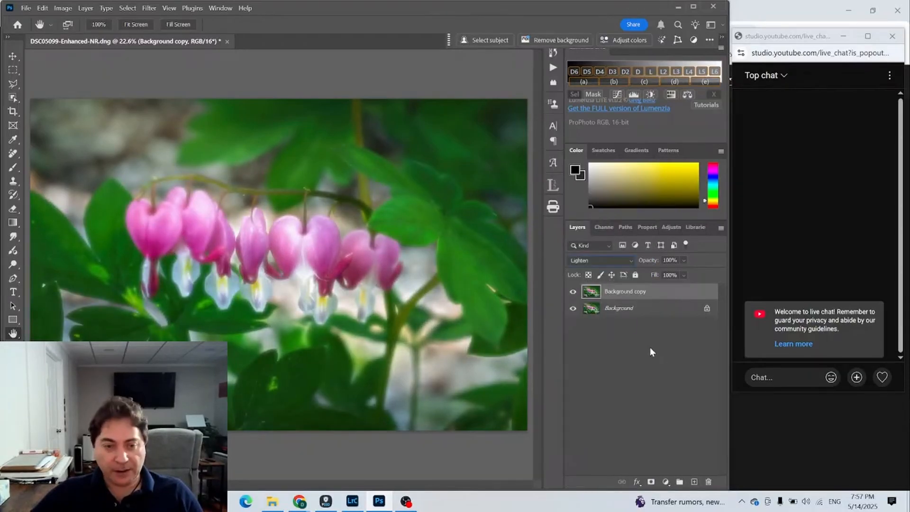
Step: Add a Brightness/Contrast adjustment clipped to the Background copy layer, with Brightness 20 and Contrast 80
{"action": "left_click", "coordinate": [665, 483]}
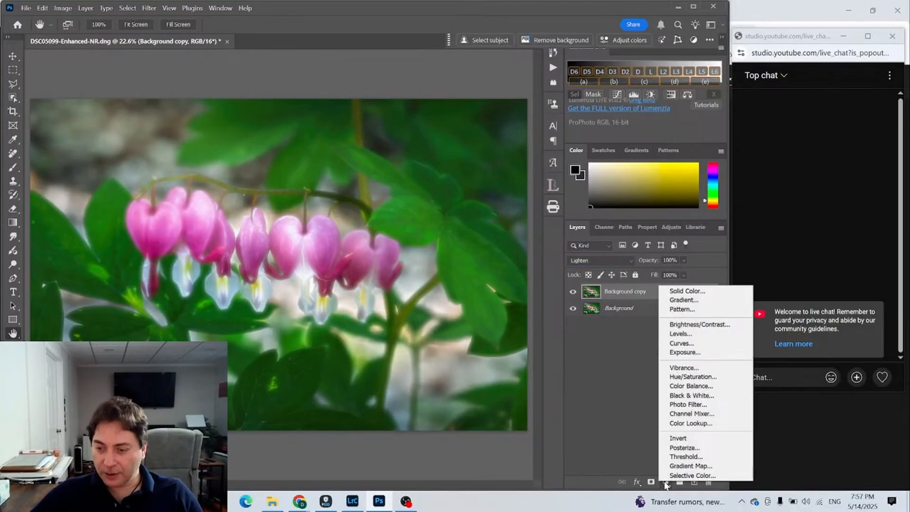
{"action": "left_click", "coordinate": [711, 326]}
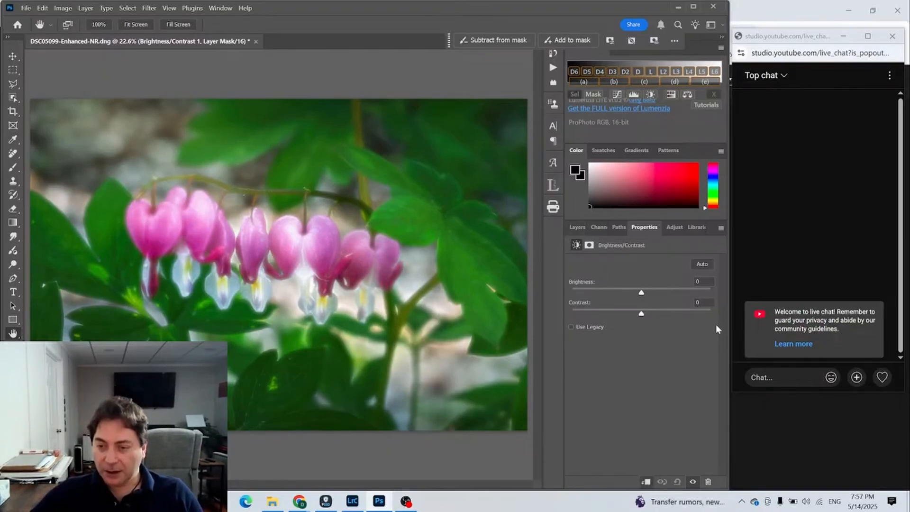
{"action": "left_click_drag", "start_coordinate": [642, 294], "coordinate": [698, 315]}
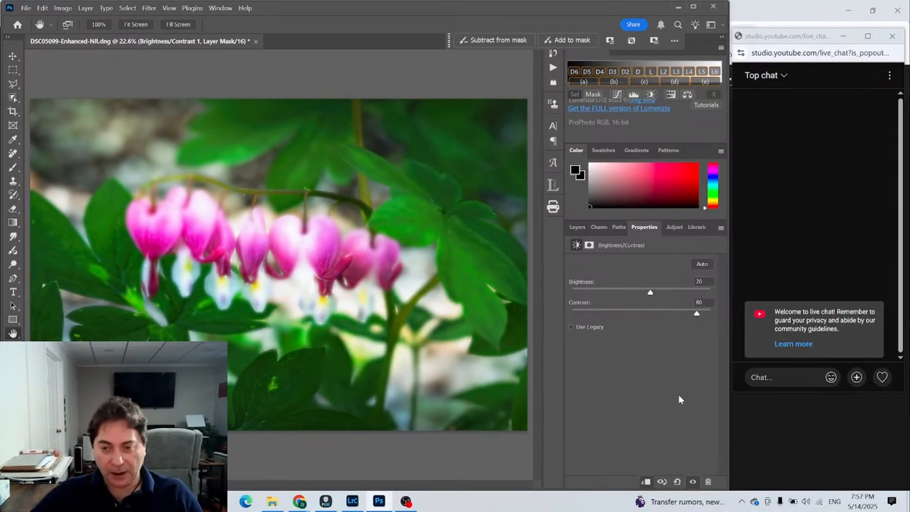
Step: Lower the opacity of the Background copy layer to 20%
{"action": "left_click", "coordinate": [576, 228]}
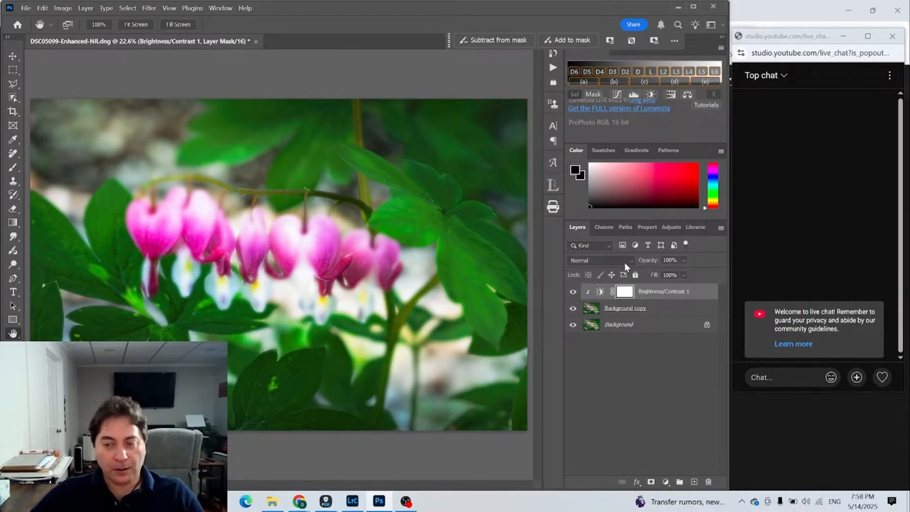
{"action": "left_click", "coordinate": [588, 311]}
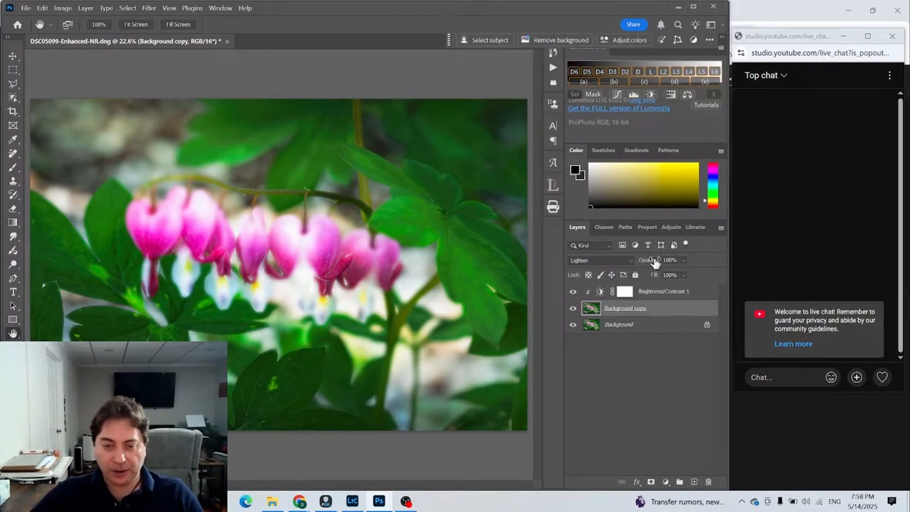
{"action": "mouse_move", "coordinate": [656, 262]}
{"action": "left_mouse_down"}
{"action": "mouse_move", "coordinate": [610, 264]}
{"action": "mouse_move", "coordinate": [647, 265]}
{"action": "left_mouse_up"}
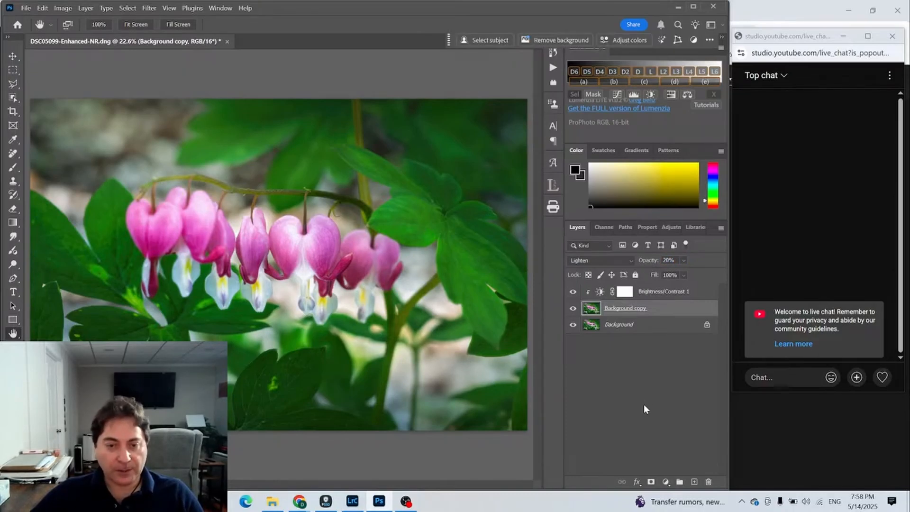
Step: Toggle the Background copy layer's visibility repeatedly to compare the photo with and without the soft glow
{"action": "left_click", "coordinate": [573, 309]}
{"action": "left_click", "coordinate": [573, 310]}
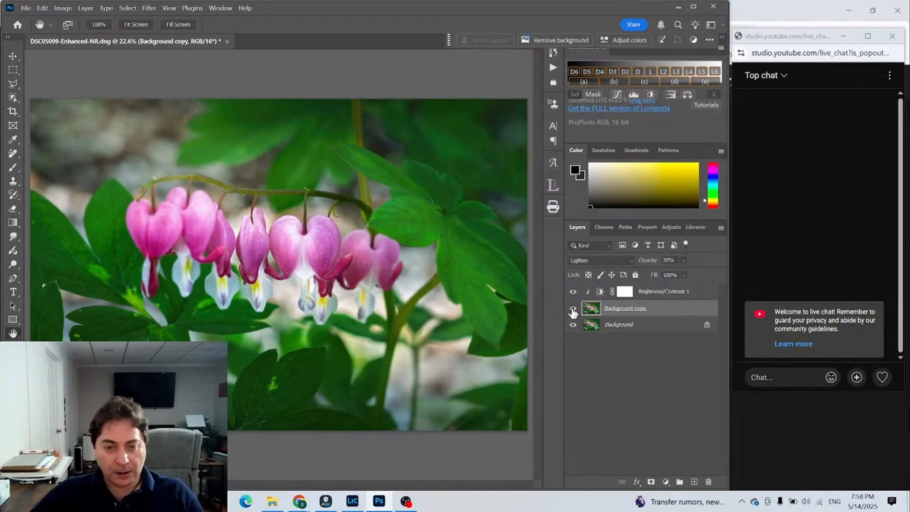
{"action": "left_click", "coordinate": [573, 311]}
{"action": "left_click", "coordinate": [573, 310]}
{"action": "left_click", "coordinate": [573, 310]}
{"action": "left_click", "coordinate": [573, 310]}
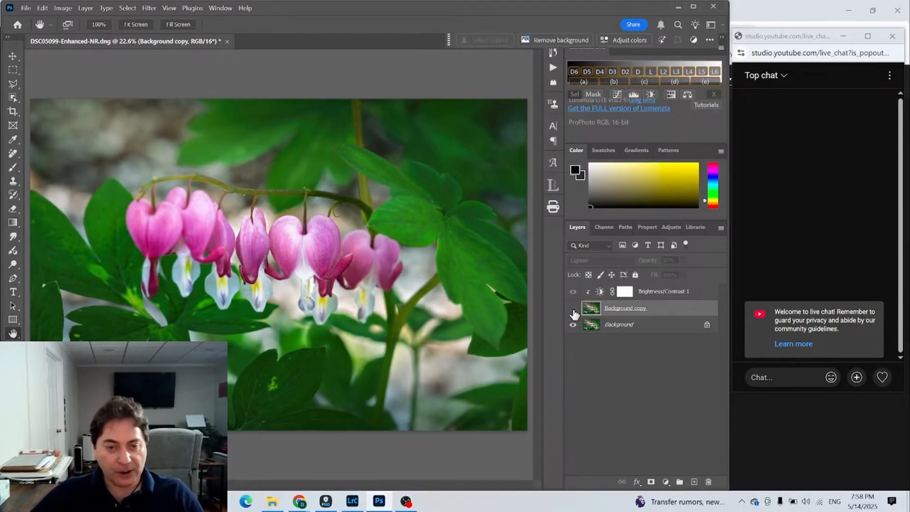
Step: Compare the photo once more with and without the unmasked soft-glow layer
{"action": "left_click", "coordinate": [573, 310]}
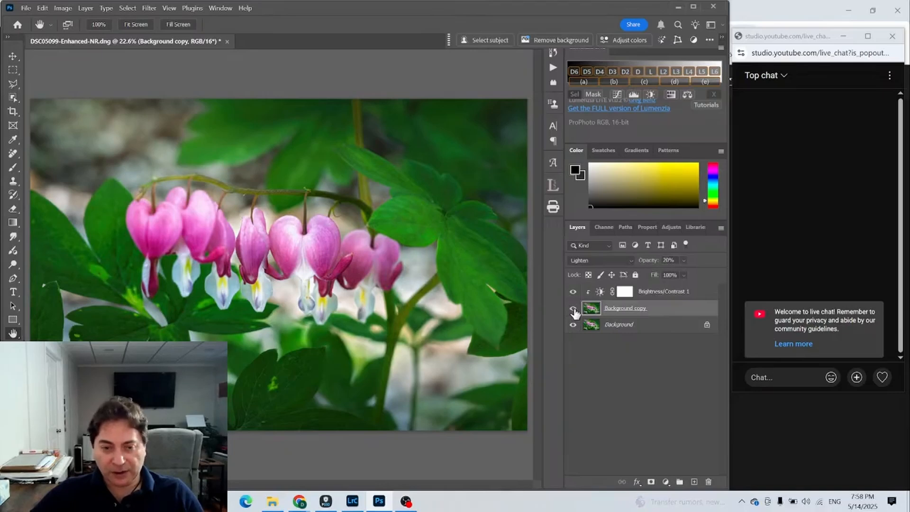
{"action": "left_click", "coordinate": [573, 310]}
{"action": "left_click", "coordinate": [573, 310]}
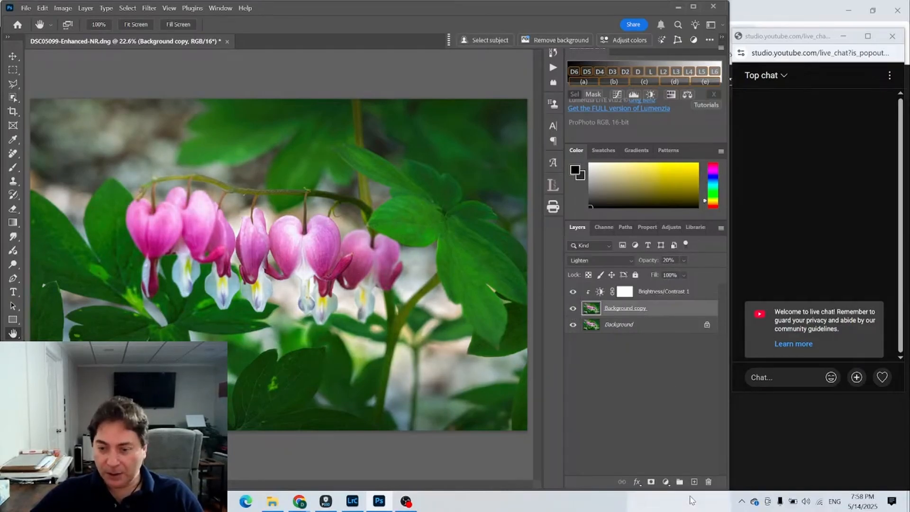
Step: Add a layer mask to the Background copy layer and paint black over the pink flowers with a brush at 50% opacity and 22% flow
{"action": "left_click", "coordinate": [650, 482]}
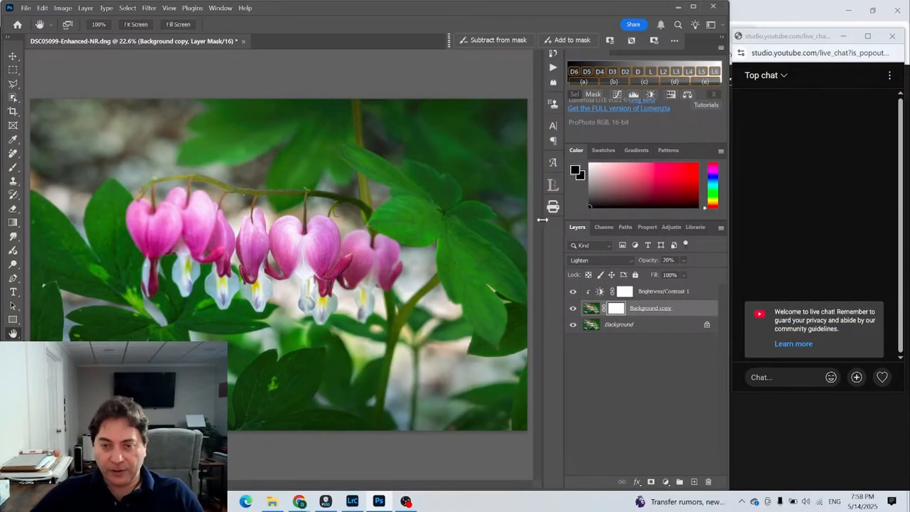
{"action": "left_click", "coordinate": [14, 168]}
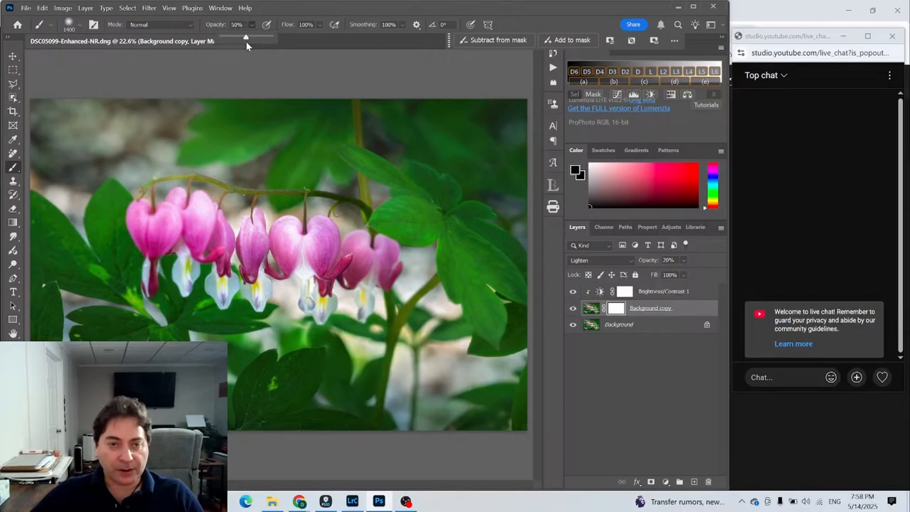
{"action": "left_click", "coordinate": [321, 25]}
{"action": "left_click_drag", "start_coordinate": [339, 37], "coordinate": [303, 39]}
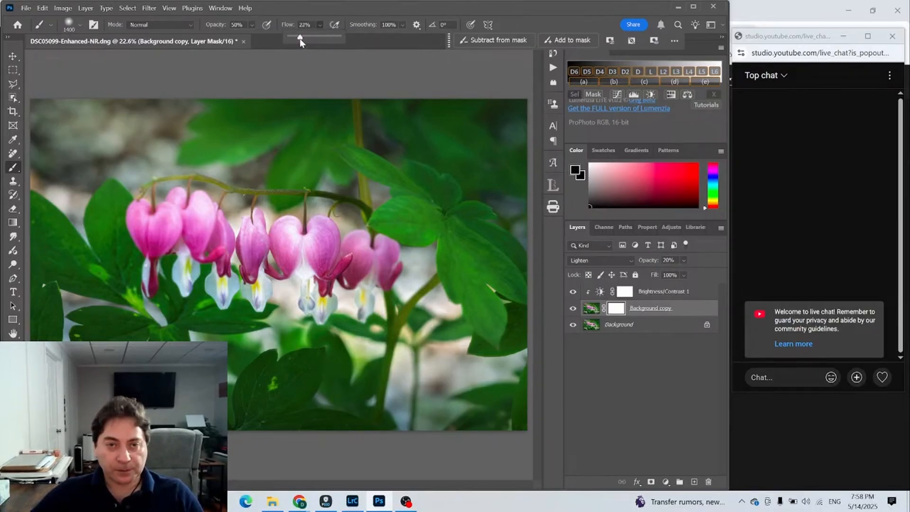
{"action": "left_click", "coordinate": [305, 248]}
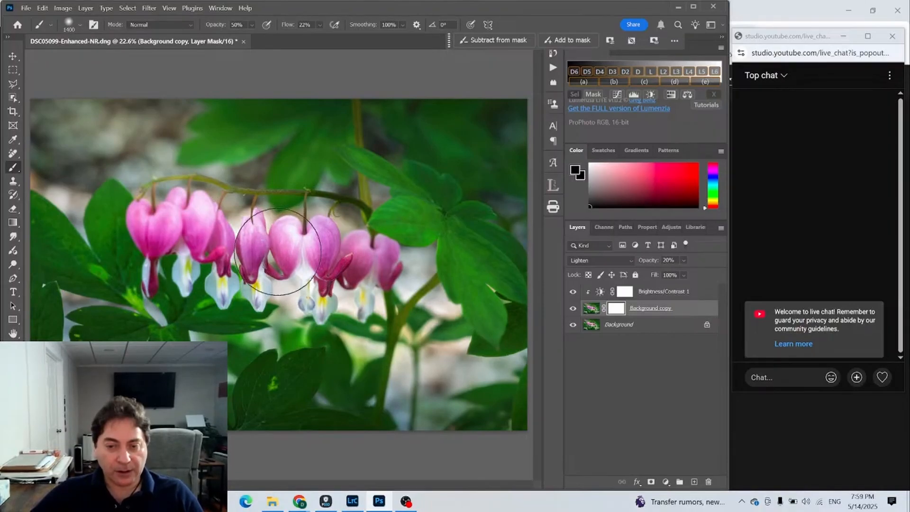
{"action": "left_click", "coordinate": [278, 252]}
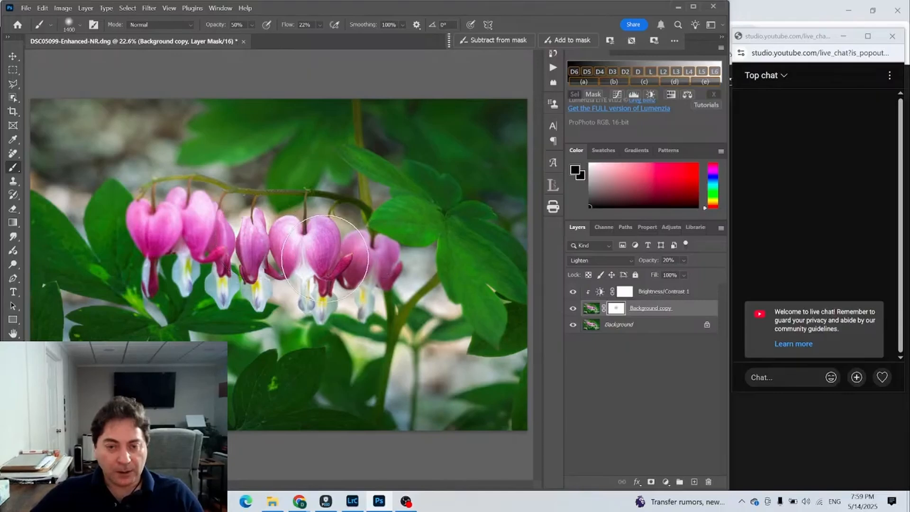
{"action": "left_click_drag", "start_coordinate": [325, 258], "coordinate": [420, 258]}
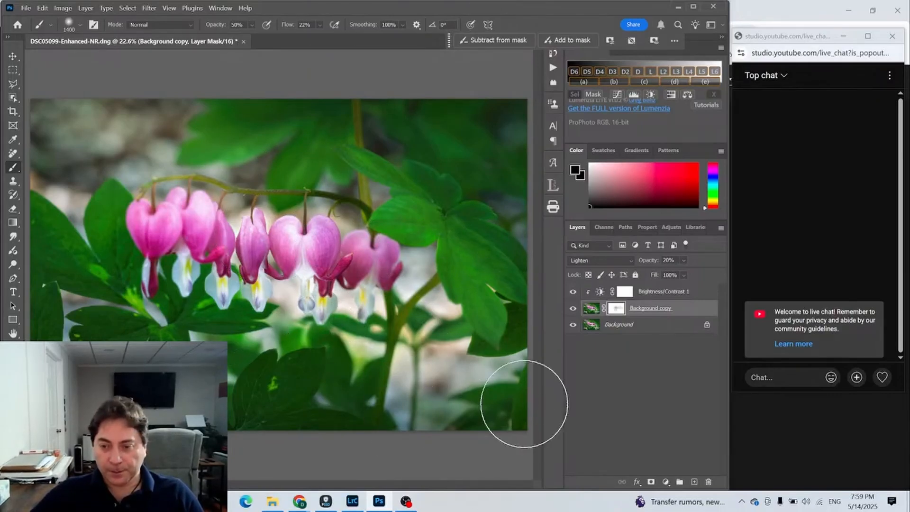
Step: Toggle the masked Background copy layer repeatedly to check how the glow affects the photo around the flowers
{"action": "left_click", "coordinate": [573, 308]}
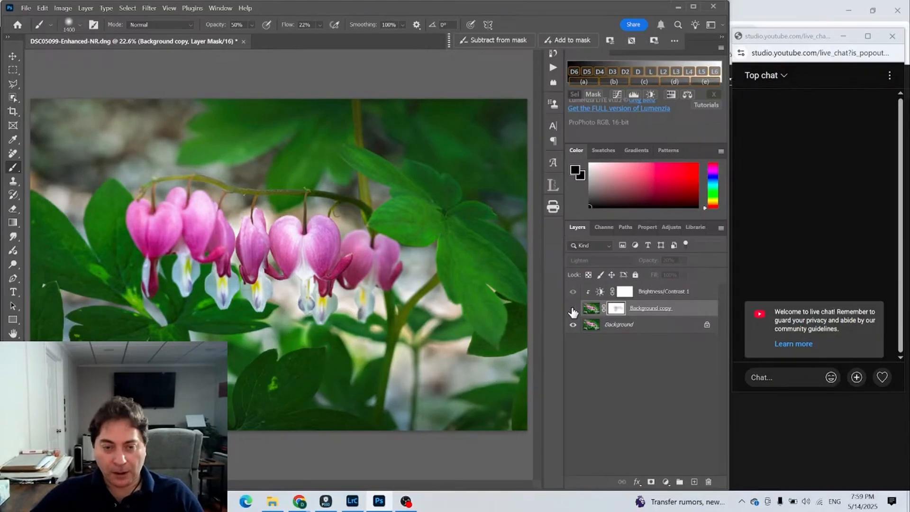
{"action": "left_click", "coordinate": [573, 308]}
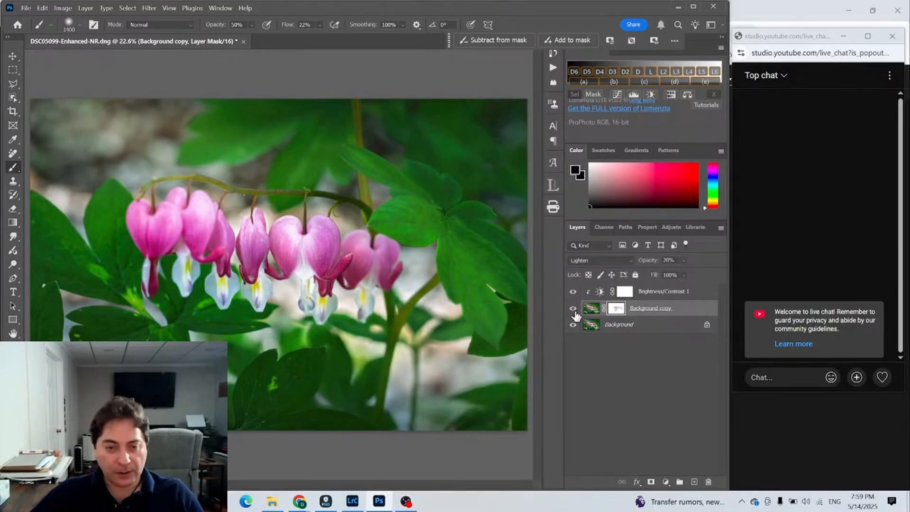
{"action": "left_click", "coordinate": [573, 309]}
{"action": "left_click", "coordinate": [573, 309]}
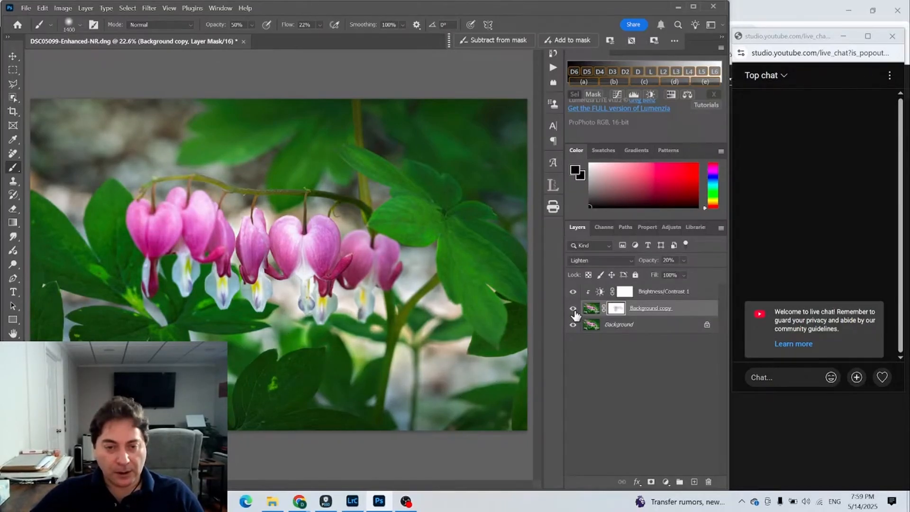
{"action": "left_click", "coordinate": [573, 309]}
{"action": "left_click", "coordinate": [573, 308]}
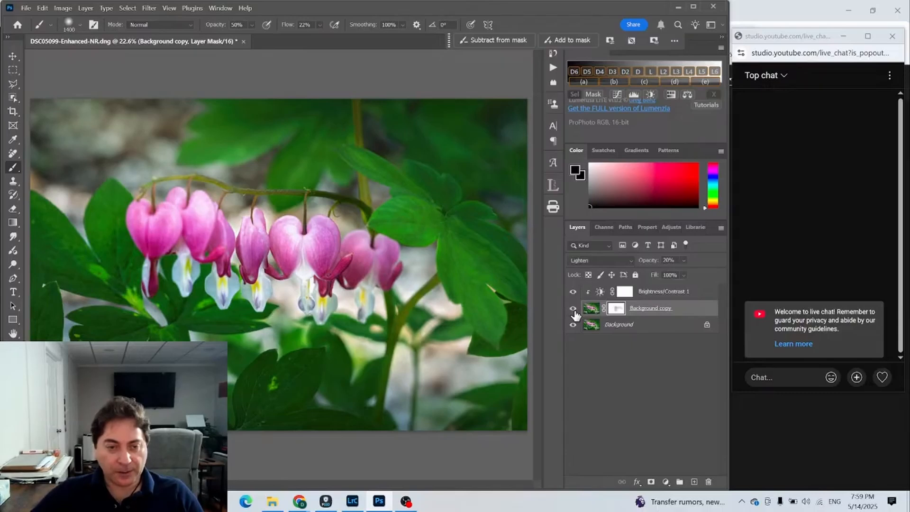
{"action": "left_click", "coordinate": [573, 309]}
{"action": "left_click", "coordinate": [573, 308]}
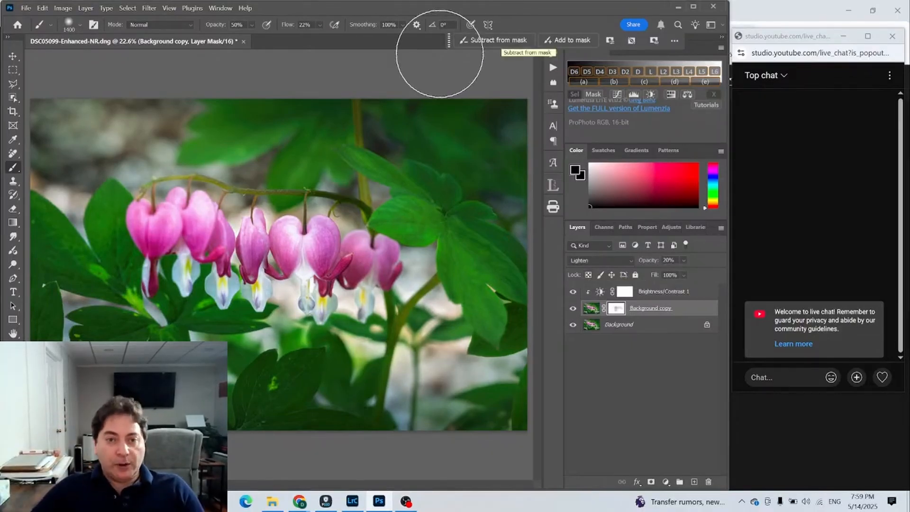
Step: Close the document with its changes saved, and rate the edited TIFF four stars in Lightroom Classic
{"action": "left_click", "coordinate": [244, 41]}
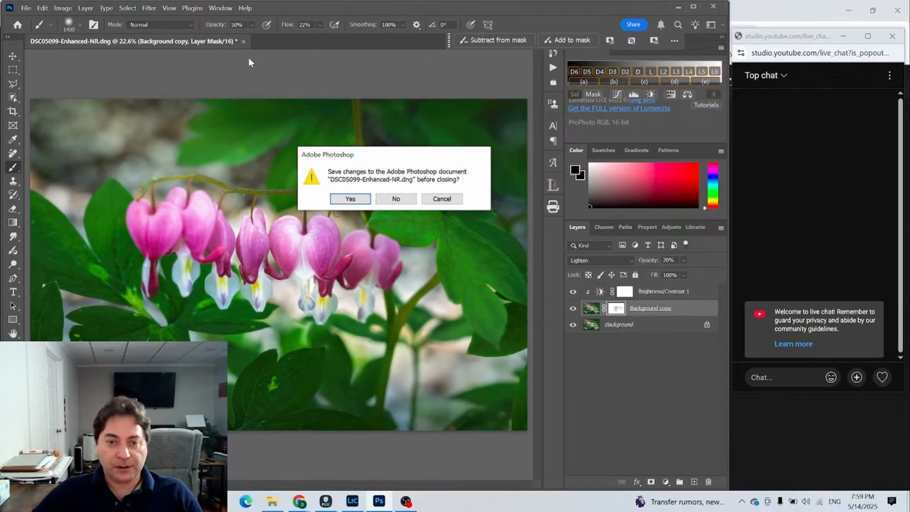
{"action": "left_click", "coordinate": [341, 200]}
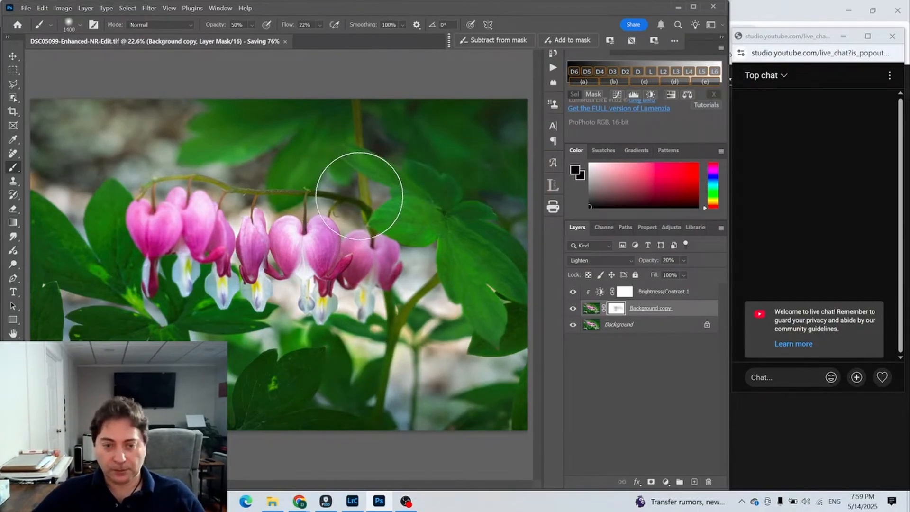
{"action": "left_click", "coordinate": [352, 502]}
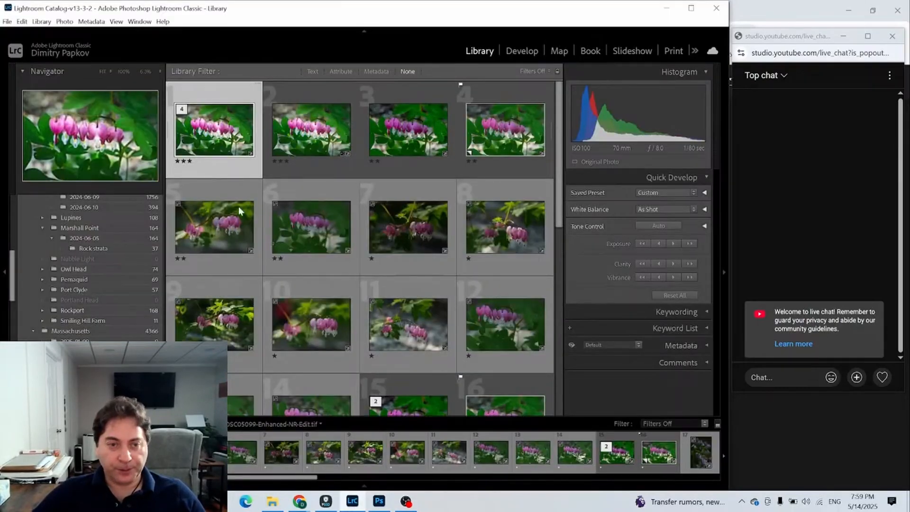
{"action": "key", "text": "4"}
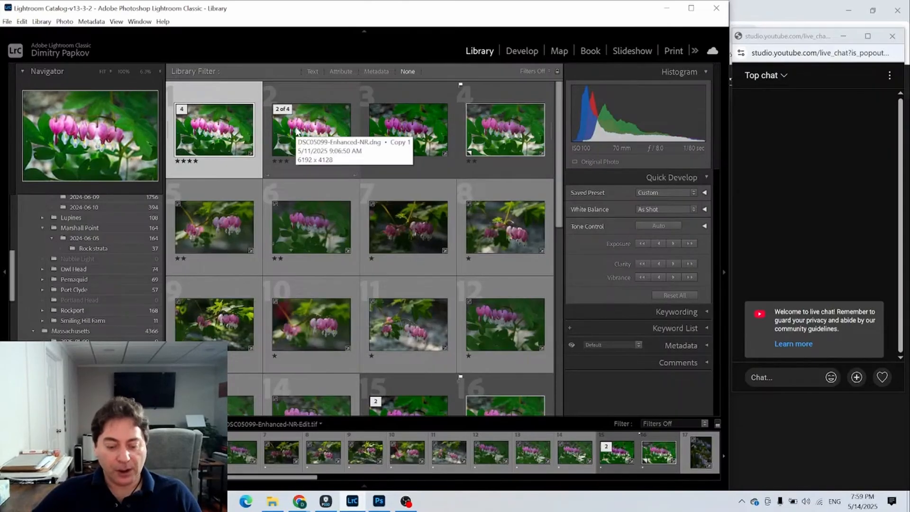
Step: Compare the four-star edit with its three-star version side by side in Survey view, and return to the grid
{"action": "left_click", "coordinate": [299, 131], "text": "ctrl"}
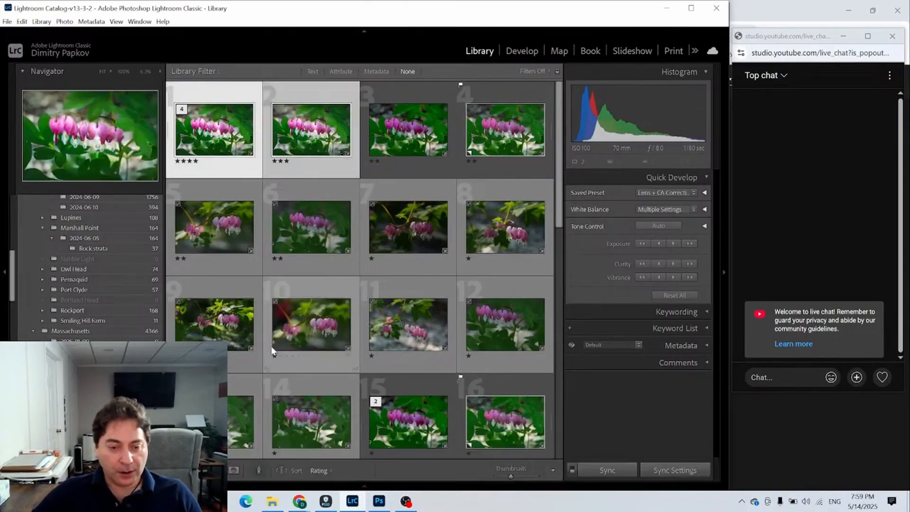
{"action": "key", "text": "n"}
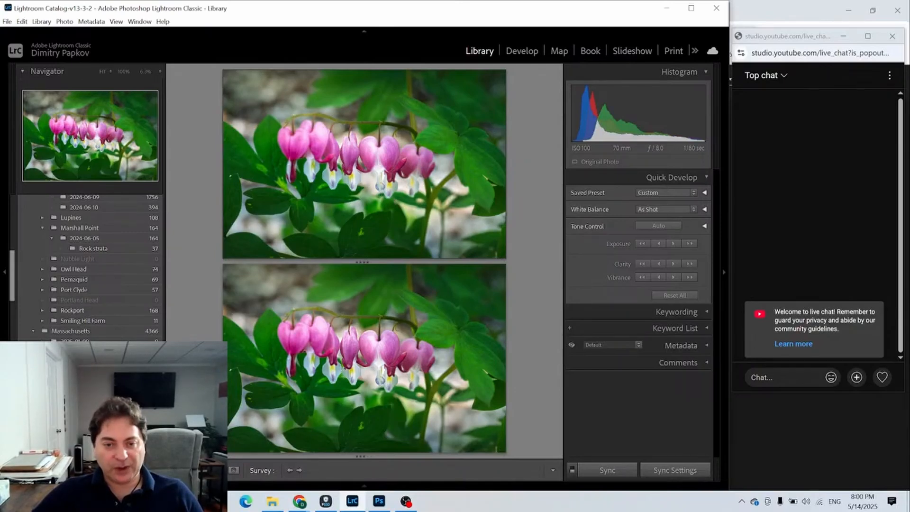
{"action": "key", "text": "g"}
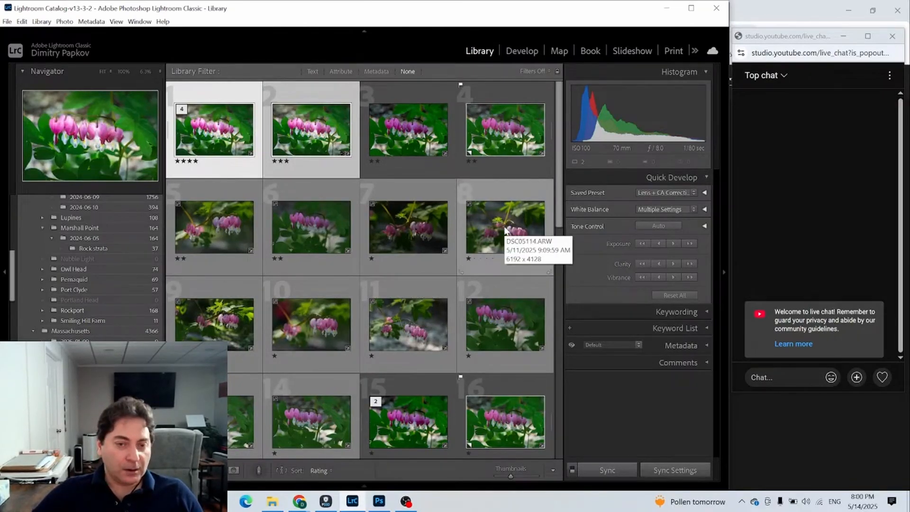
Step: Open a dated photo folder under New River Gorge National Park in the West Virginia folder
{"action": "left_click", "coordinate": [224, 243]}
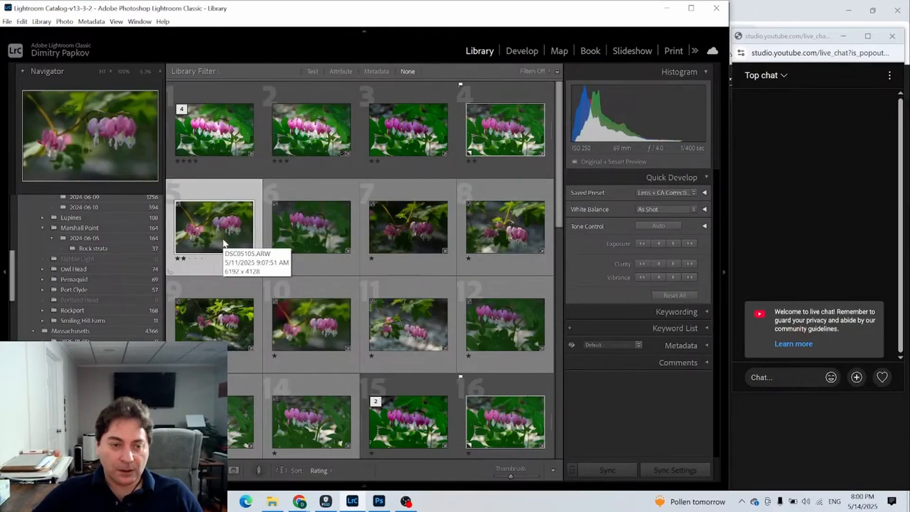
{"action": "scroll", "coordinate": [89, 293], "scroll_direction": "up", "scroll_amount": 5}
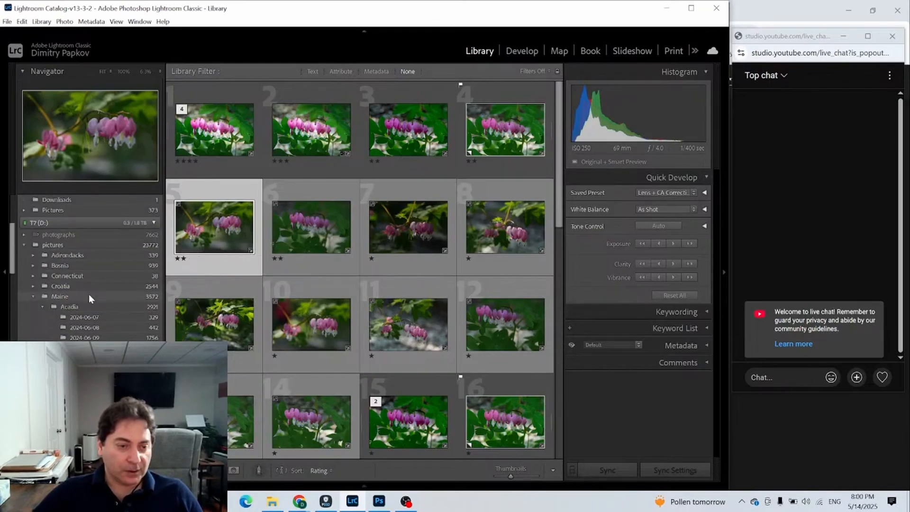
{"action": "scroll", "coordinate": [89, 285], "scroll_direction": "down", "scroll_amount": 10}
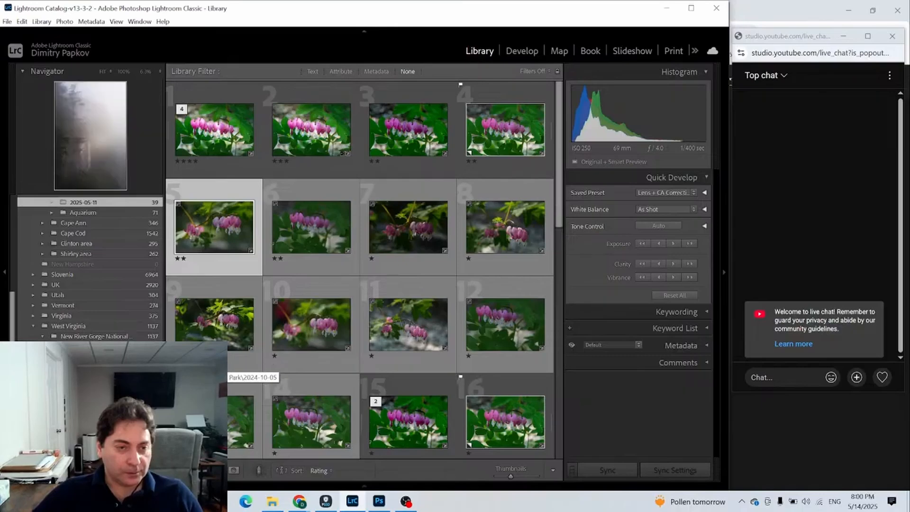
{"action": "left_click", "coordinate": [90, 367]}
{"action": "left_click", "coordinate": [89, 357]}
Step: Find the vertical watermill shots in the folder and select the five bracketed exposures numbered 385 to 389
{"action": "scroll", "coordinate": [398, 315], "scroll_direction": "down", "scroll_amount": 15}
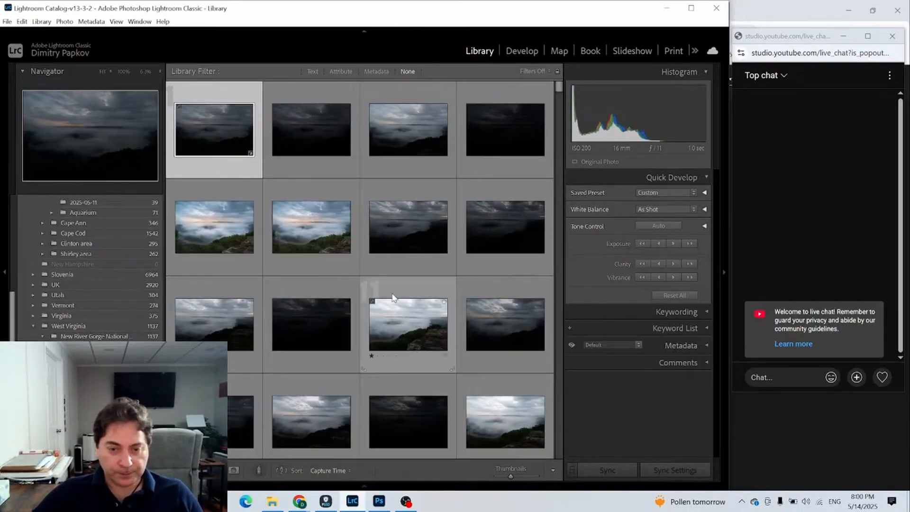
{"action": "left_click_drag", "start_coordinate": [559, 135], "coordinate": [552, 317]}
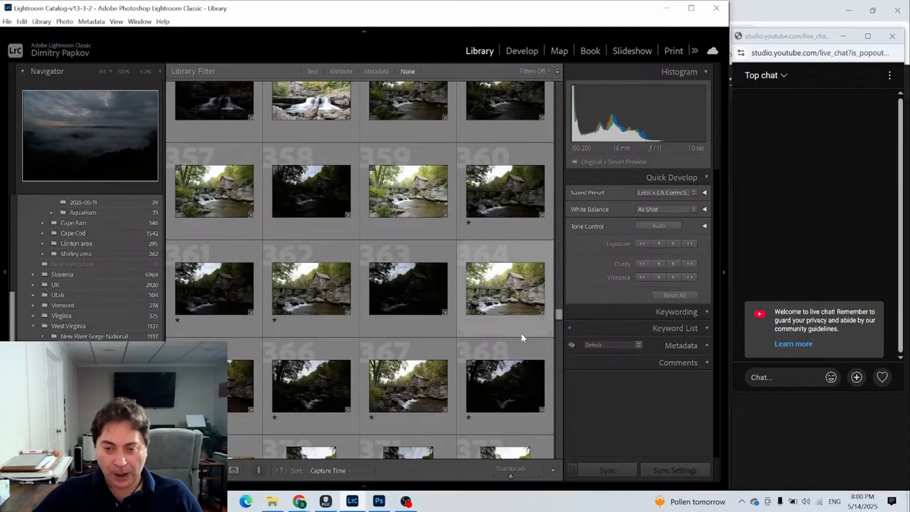
{"action": "scroll", "coordinate": [400, 360], "scroll_direction": "up", "scroll_amount": 2}
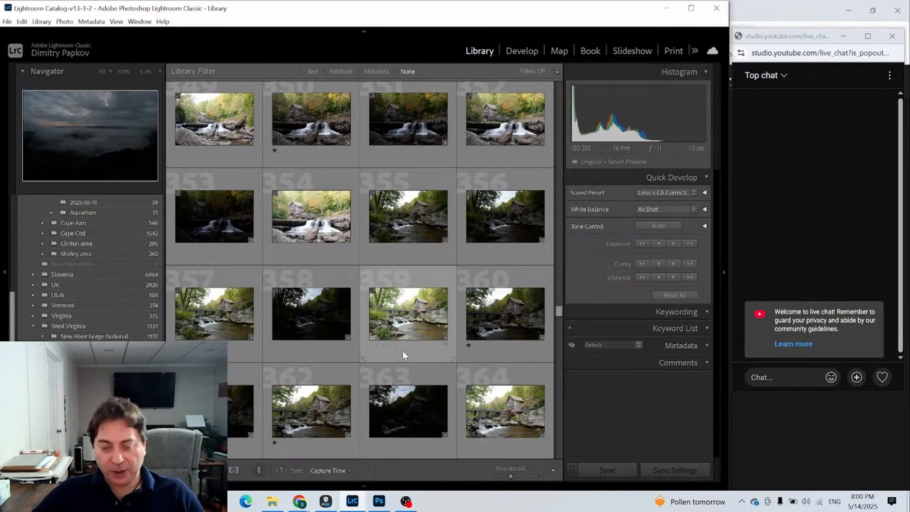
{"action": "scroll", "coordinate": [405, 355], "scroll_direction": "down", "scroll_amount": 5}
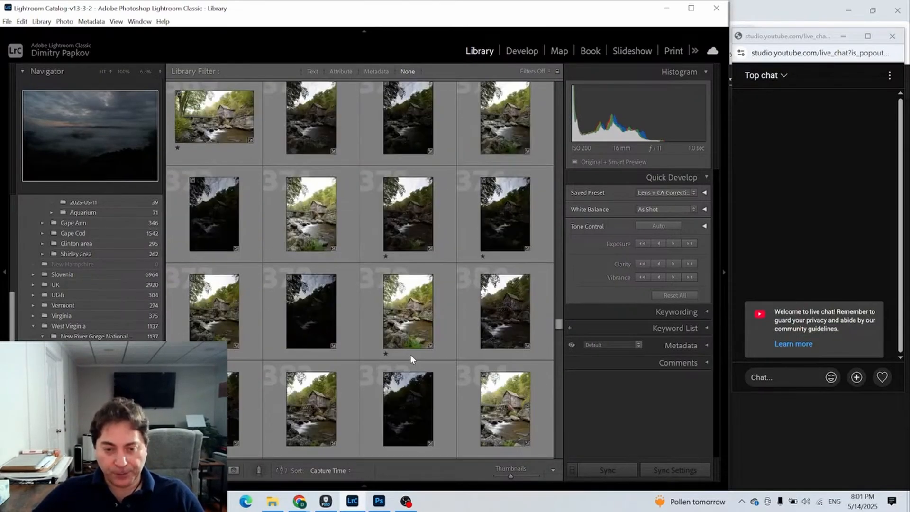
{"action": "scroll", "coordinate": [506, 376], "scroll_direction": "down", "scroll_amount": 3}
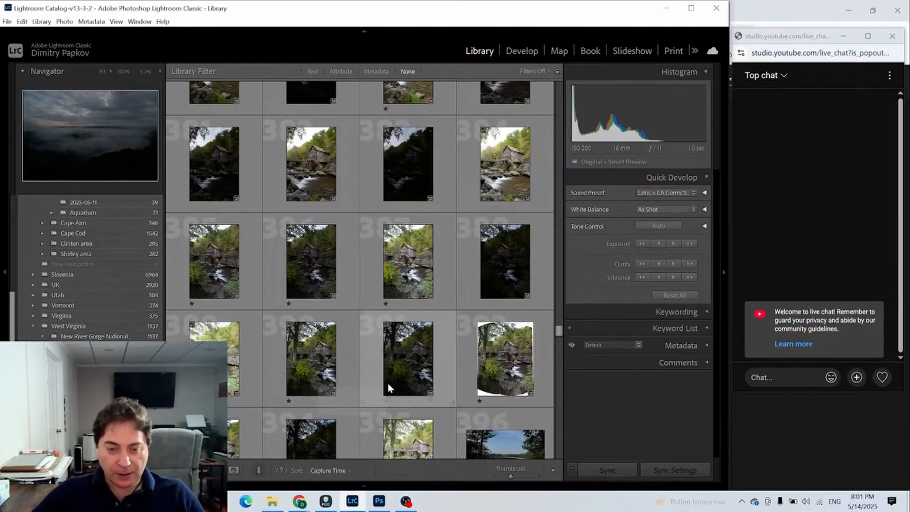
{"action": "left_click", "coordinate": [223, 260]}
{"action": "left_click", "coordinate": [213, 331], "text": "shift"}
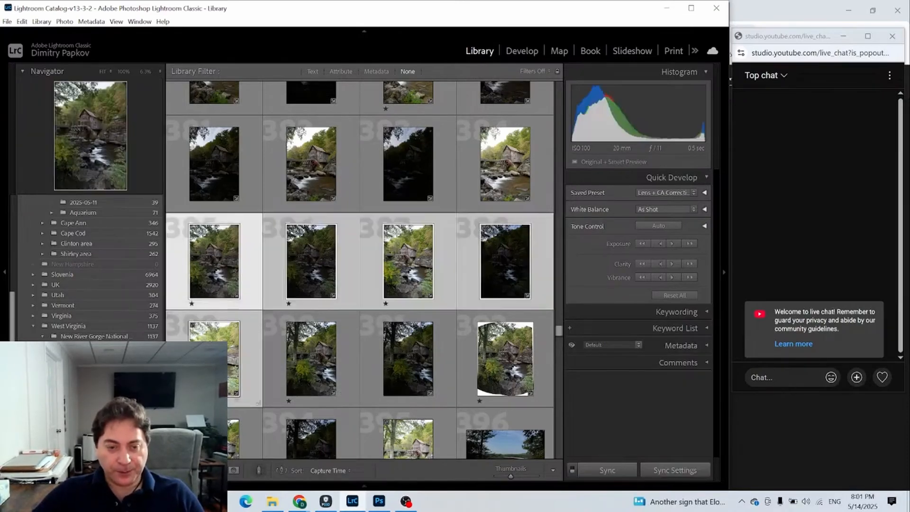
{"action": "right_click", "coordinate": [217, 332]}
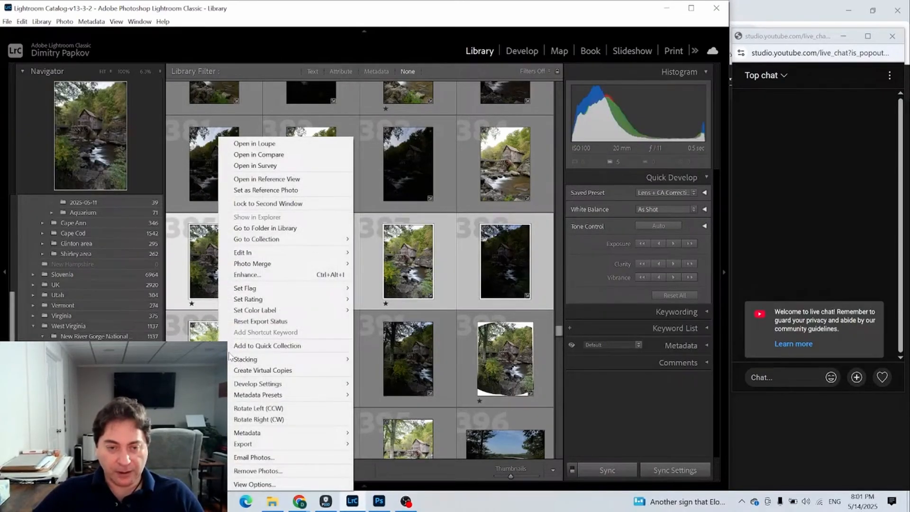
{"action": "mouse_move", "coordinate": [326, 263]}
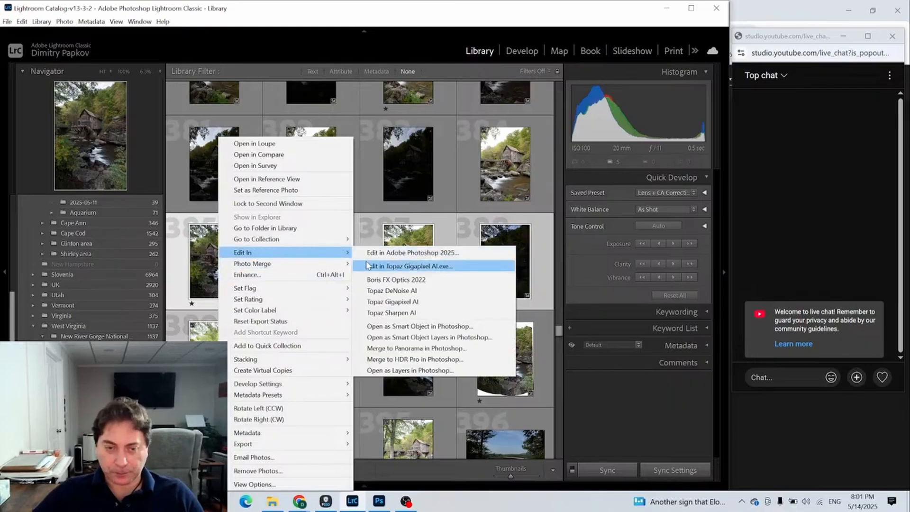
{"action": "left_click", "coordinate": [181, 274]}
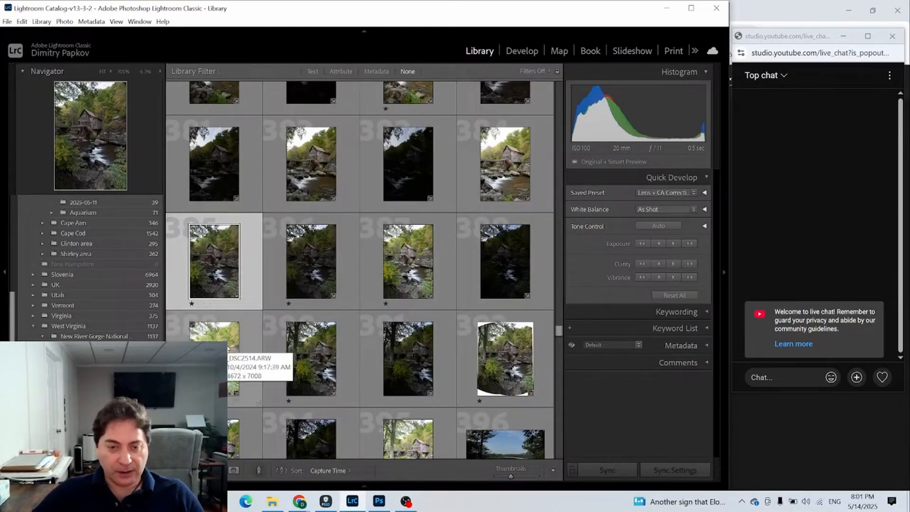
Step: Merge the five selected watermill exposures to HDR with Auto Align and a Medium deghost amount
{"action": "key", "text": "shift+Right"}
{"action": "key", "text": "shift+Right"}
{"action": "key", "text": "shift+Right"}
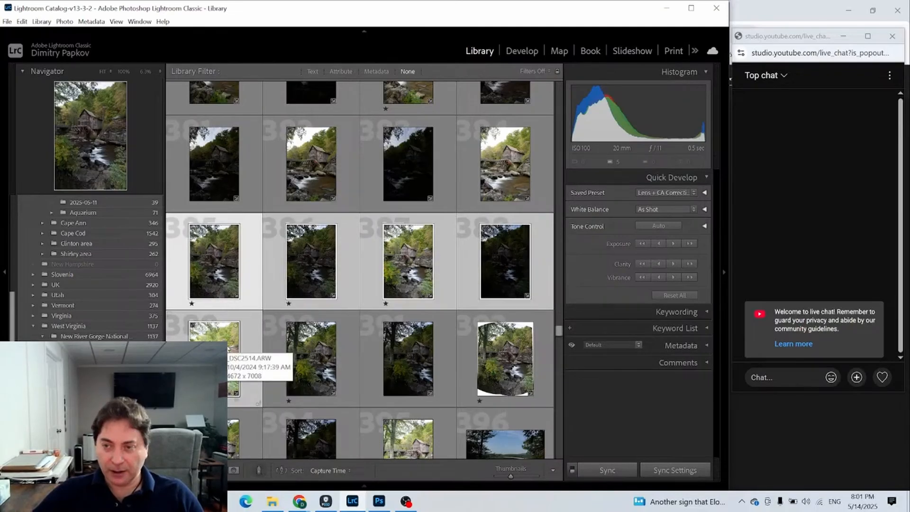
{"action": "right_click", "coordinate": [226, 350]}
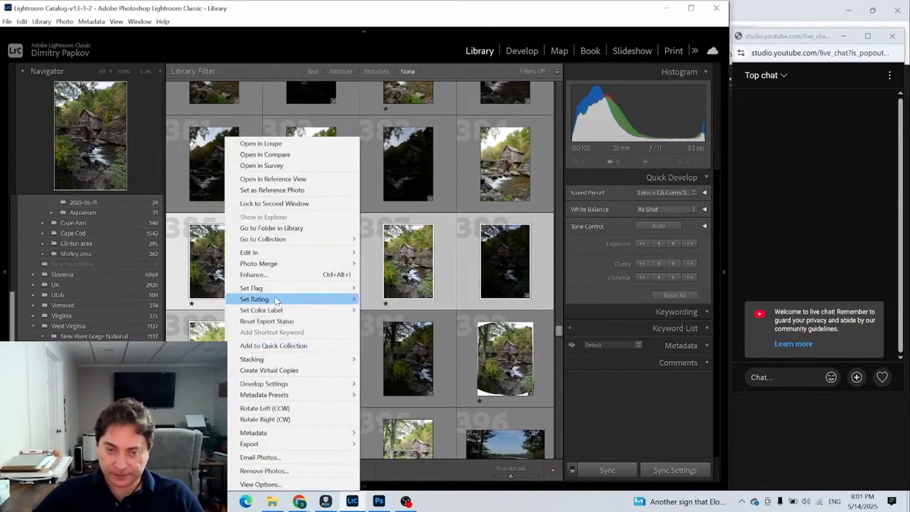
{"action": "mouse_move", "coordinate": [282, 263]}
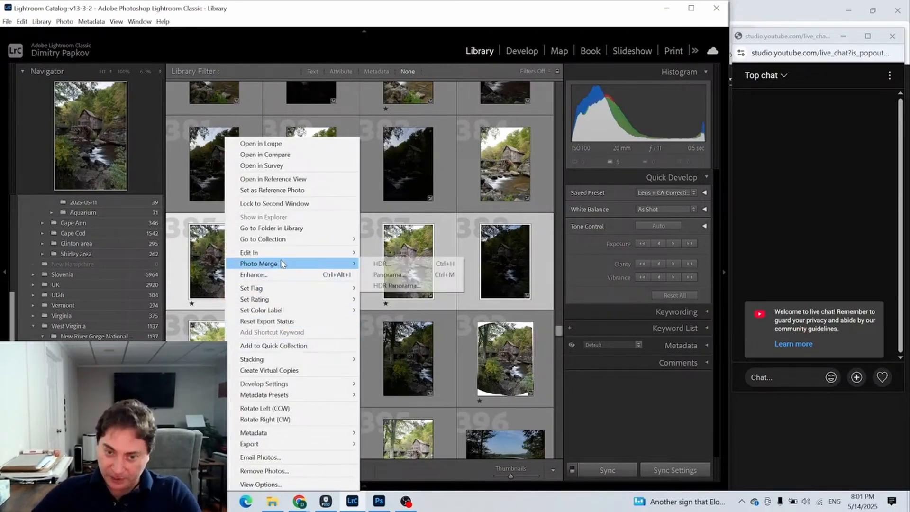
{"action": "left_click", "coordinate": [370, 264]}
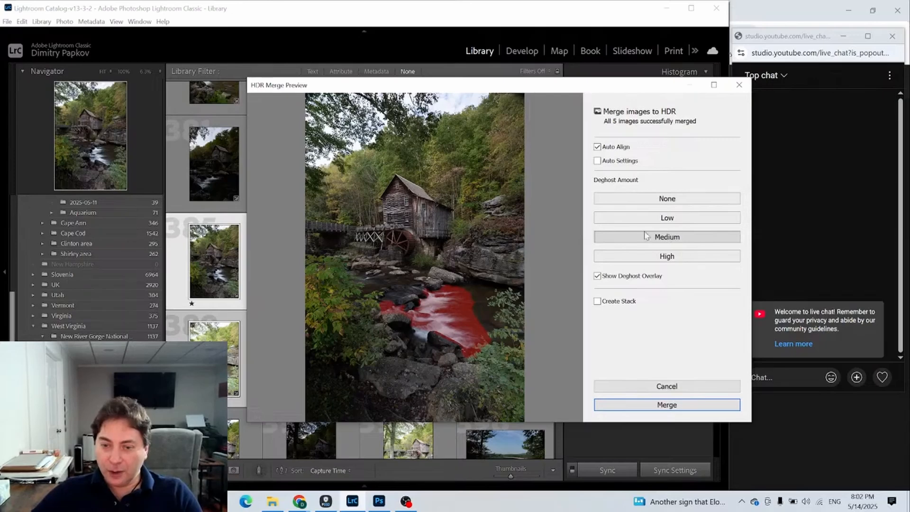
{"action": "left_click", "coordinate": [649, 406]}
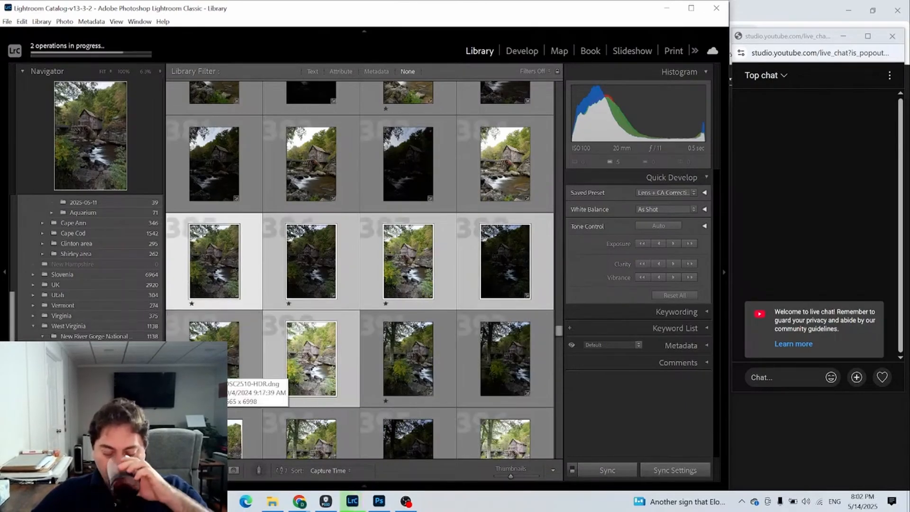
Step: Rate the merged HDR watermill image two stars, and open it for developing as a single enlarged view
{"action": "left_click", "coordinate": [221, 369]}
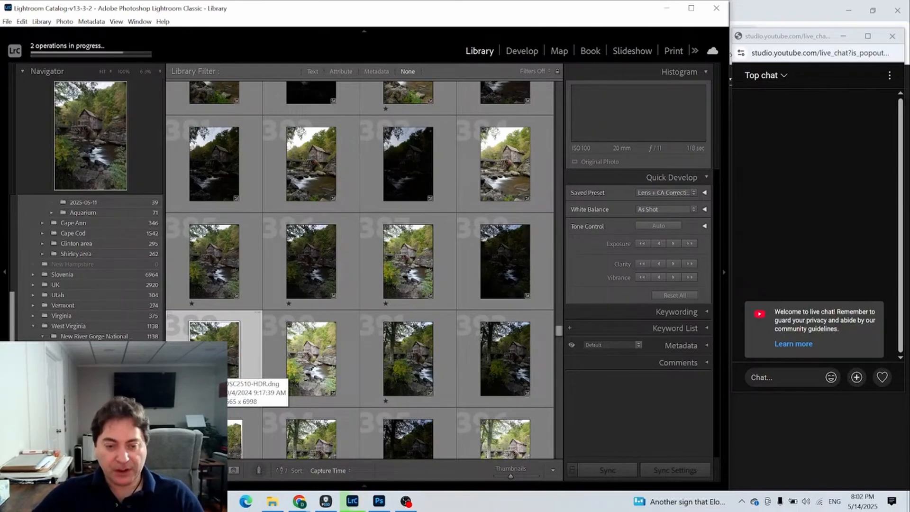
{"action": "key", "text": "2"}
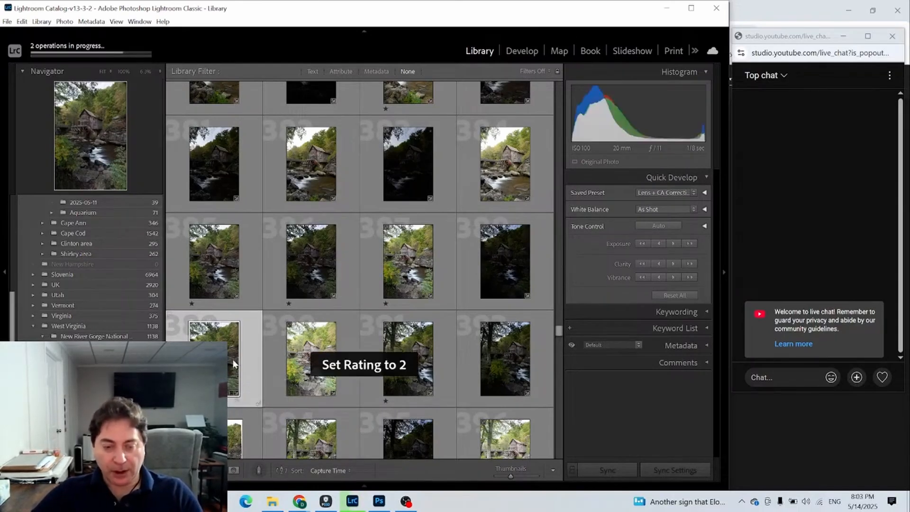
{"action": "left_click", "coordinate": [522, 51]}
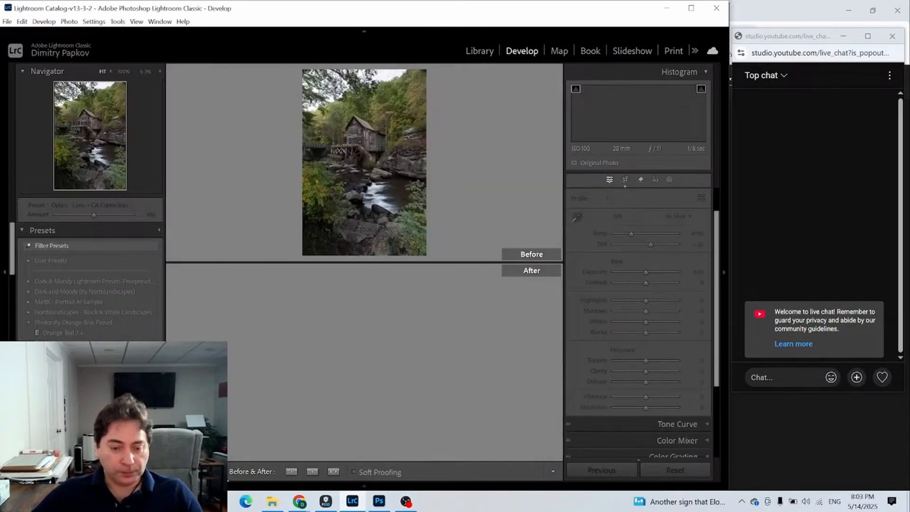
{"action": "key", "text": "d"}
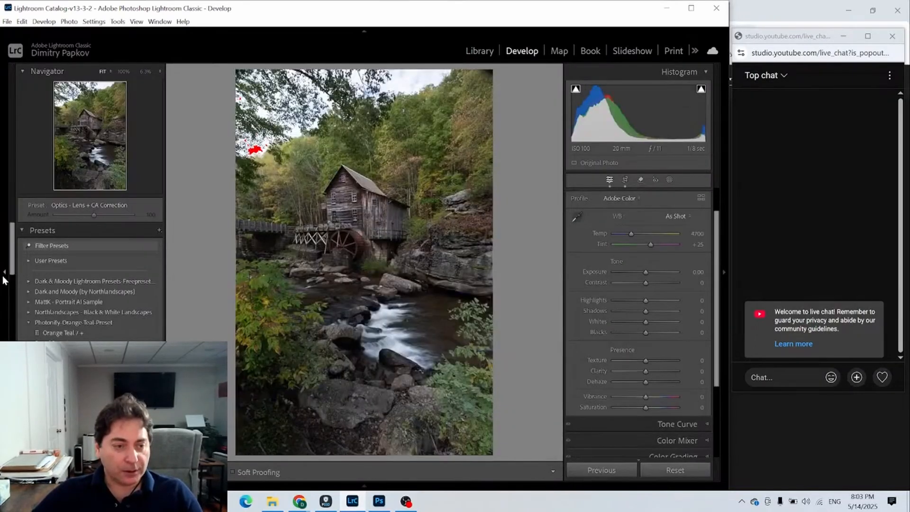
{"action": "left_click", "coordinate": [3, 274]}
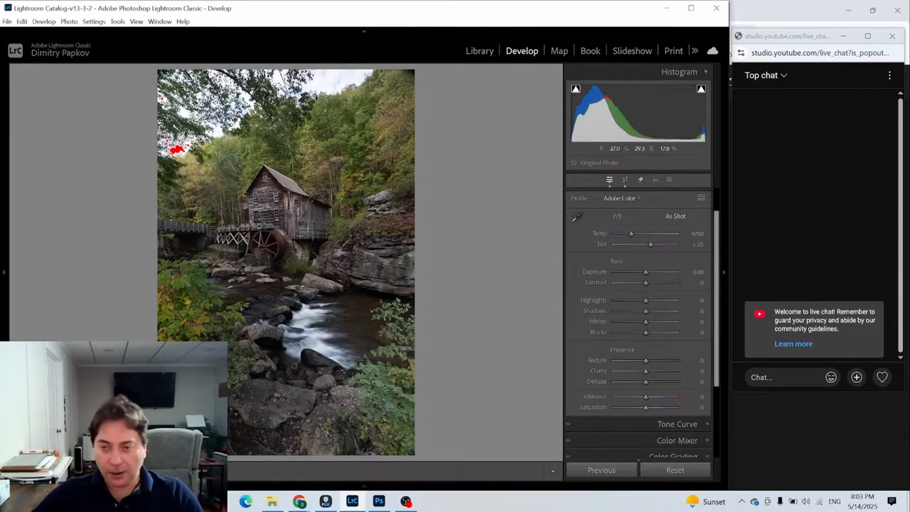
Step: Compare the Adobe Color and Adaptive Color profiles on the watermill photo, and apply Adaptive Color
{"action": "left_click", "coordinate": [701, 198]}
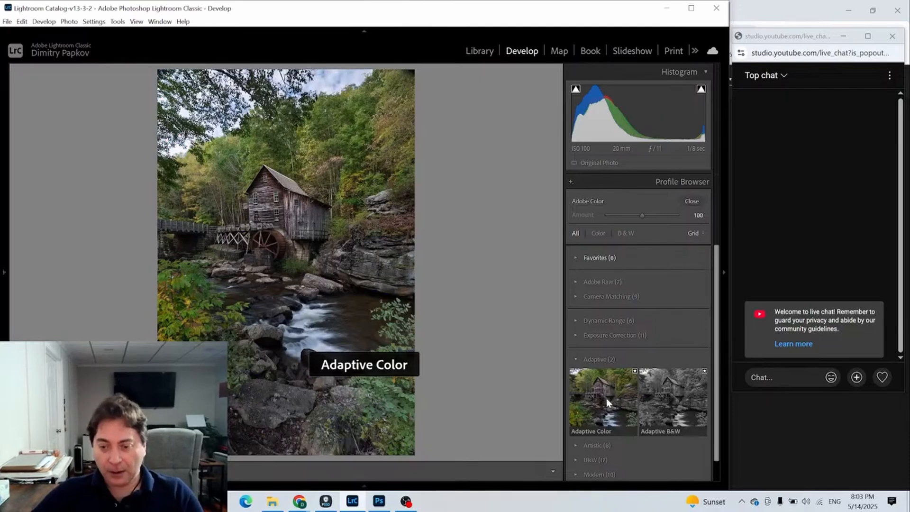
{"action": "left_click", "coordinate": [604, 401]}
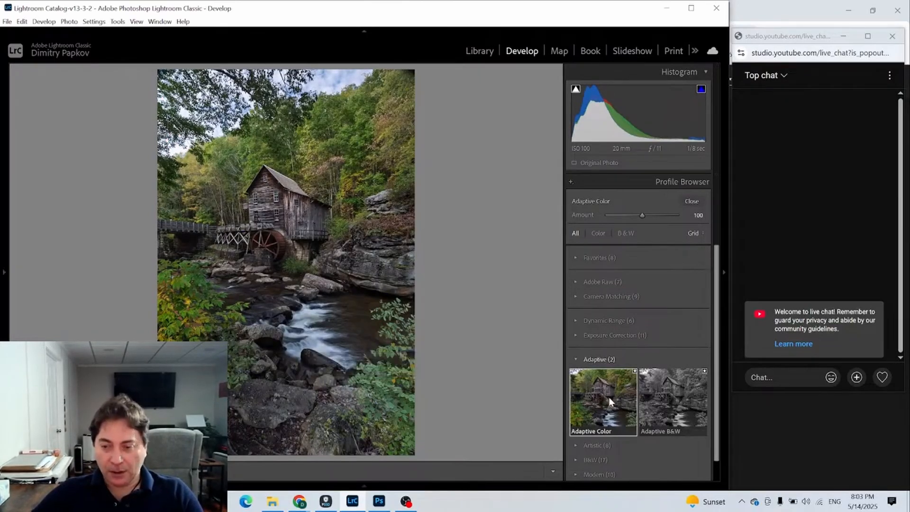
{"action": "left_click", "coordinate": [577, 282]}
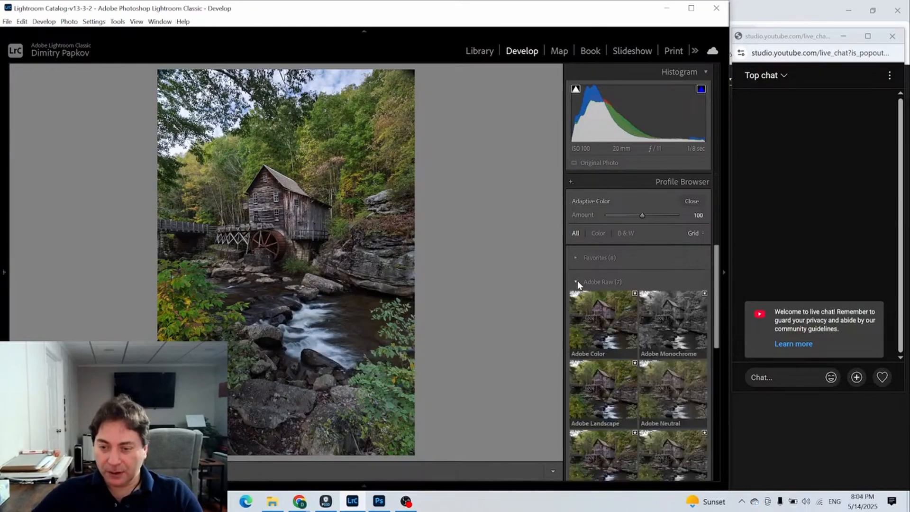
{"action": "left_click", "coordinate": [590, 324]}
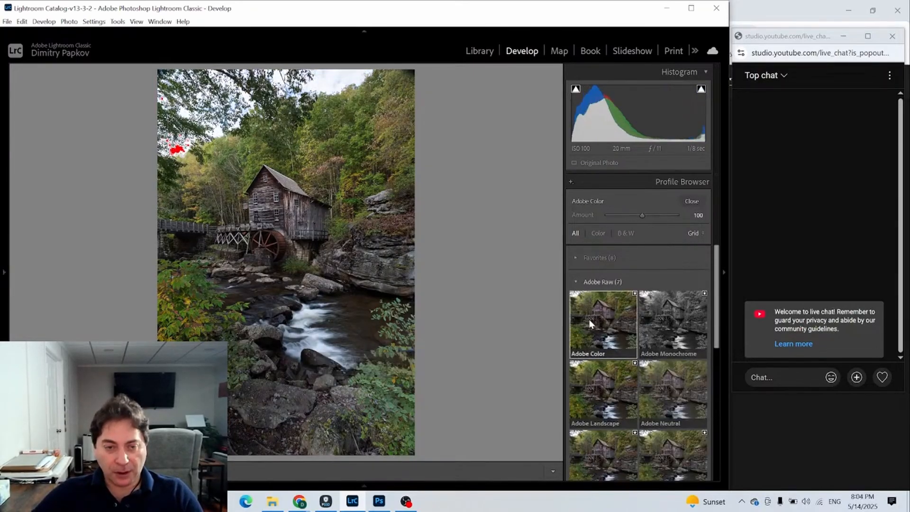
{"action": "left_click", "coordinate": [576, 282]}
{"action": "left_click", "coordinate": [603, 400]}
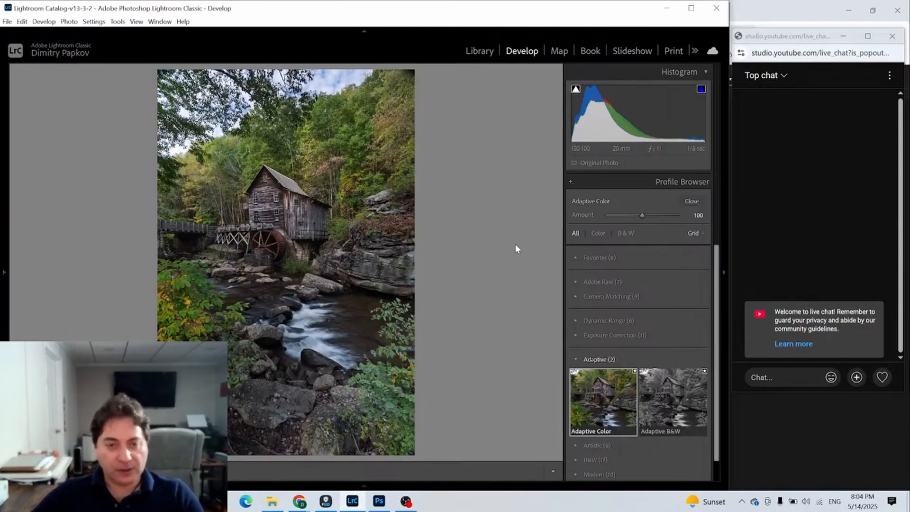
{"action": "left_click", "coordinate": [690, 202]}
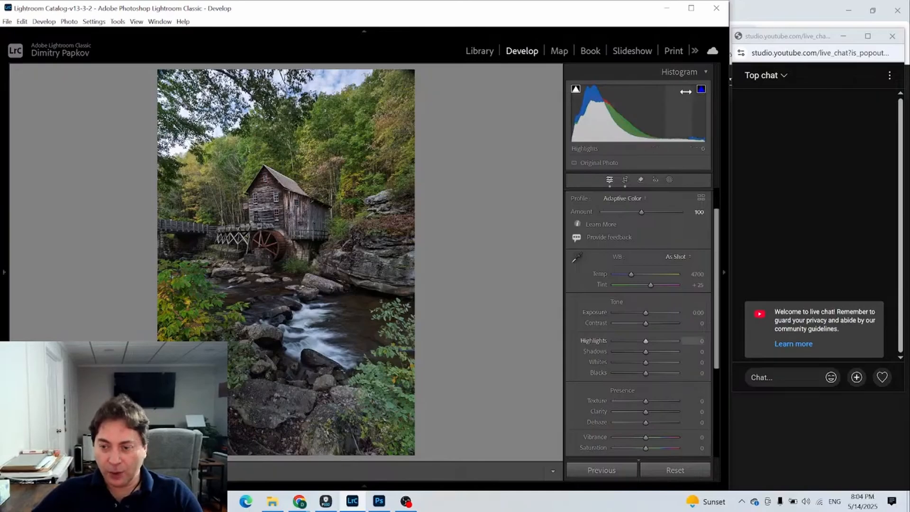
Step: Check the photo's highlight clipping, and set Whites to -28 and Highlights to -10
{"action": "left_click", "coordinate": [647, 362], "text": "alt"}
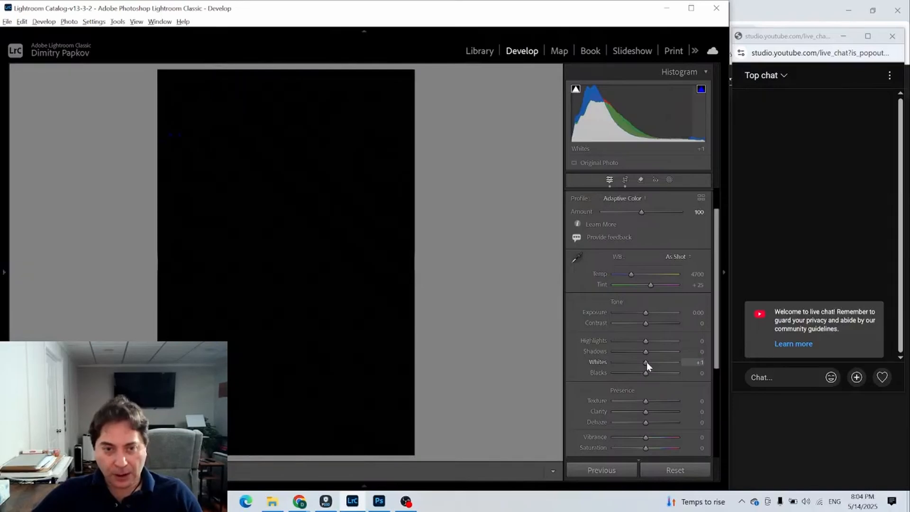
{"action": "left_click_drag", "start_coordinate": [646, 362], "coordinate": [650, 362]}
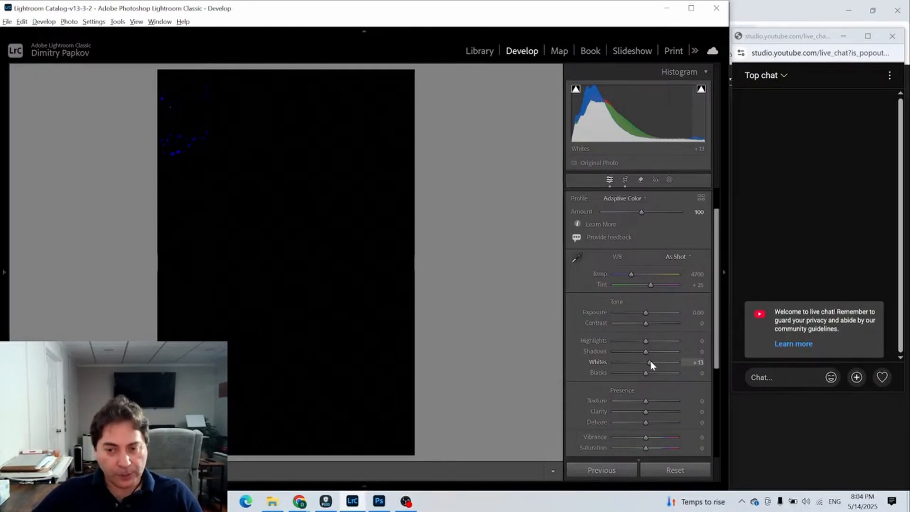
{"action": "left_click_drag", "start_coordinate": [651, 361], "coordinate": [650, 361]}
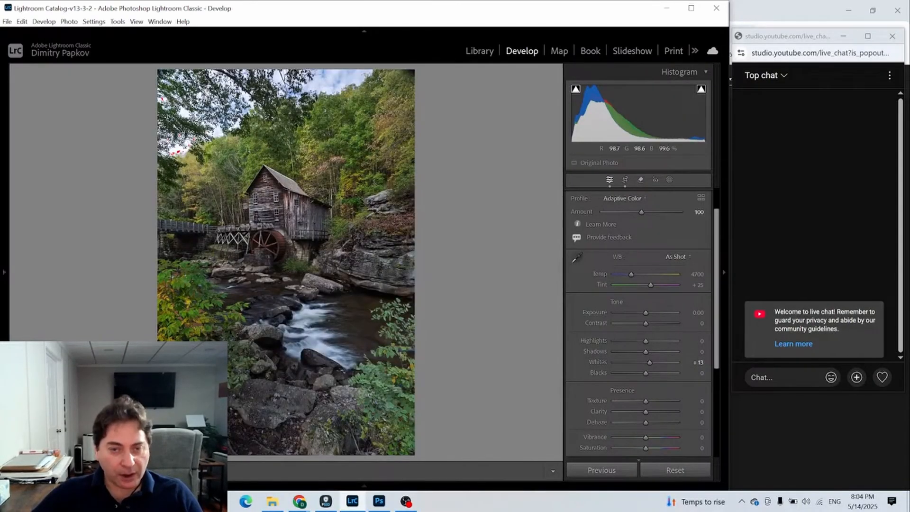
{"action": "key", "text": "alt"}
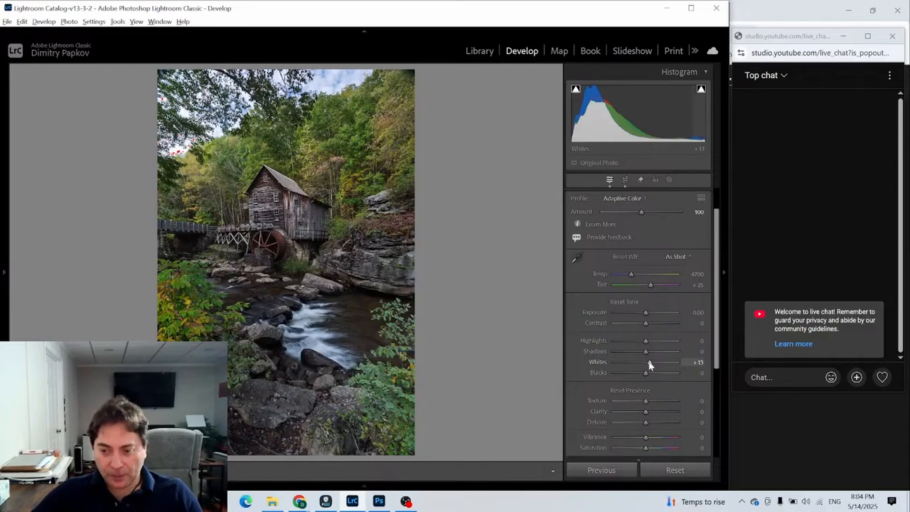
{"action": "left_click_drag", "start_coordinate": [649, 363], "coordinate": [643, 344]}
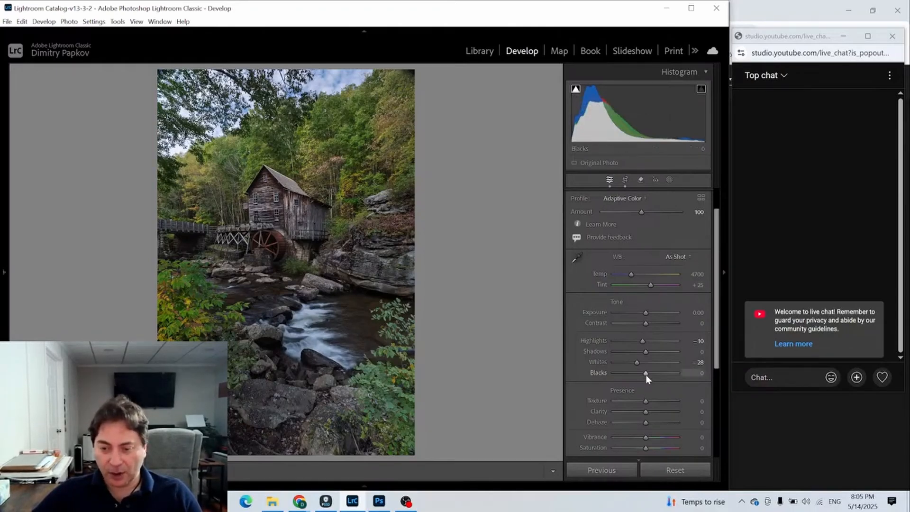
{"action": "key", "text": "alt"}
{"action": "mouse_move", "coordinate": [646, 374]}
{"action": "left_mouse_down"}
{"action": "mouse_move", "coordinate": [679, 372]}
{"action": "mouse_move", "coordinate": [643, 373]}
{"action": "left_mouse_up"}
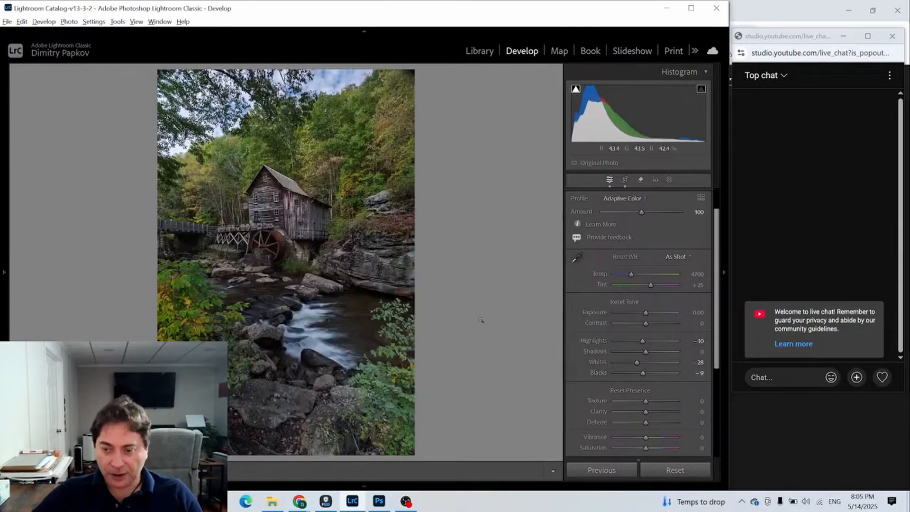
{"action": "double_click", "coordinate": [600, 372]}
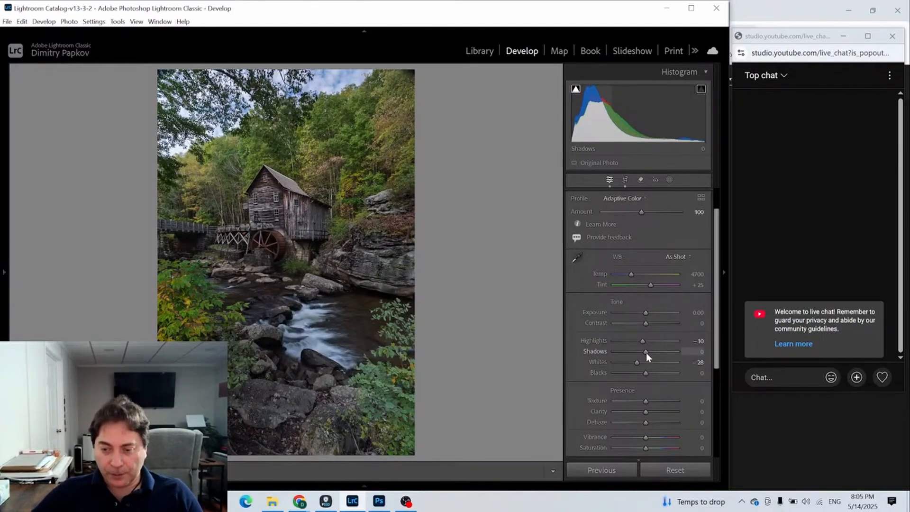
Step: Lift the photo's Shadows slightly to +2
{"action": "left_click_drag", "start_coordinate": [646, 352], "coordinate": [648, 353]}
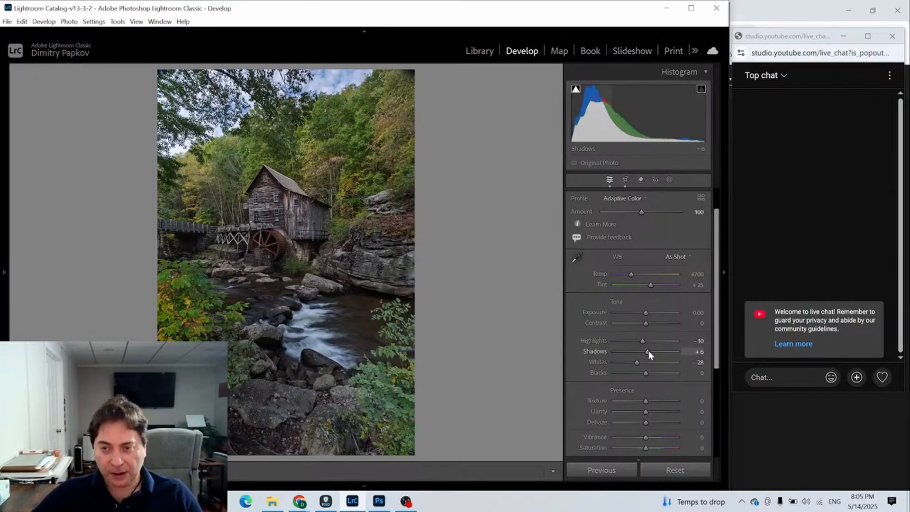
{"action": "mouse_move", "coordinate": [648, 351]}
{"action": "left_mouse_down"}
{"action": "mouse_move", "coordinate": [660, 352]}
{"action": "mouse_move", "coordinate": [647, 352]}
{"action": "left_mouse_up"}
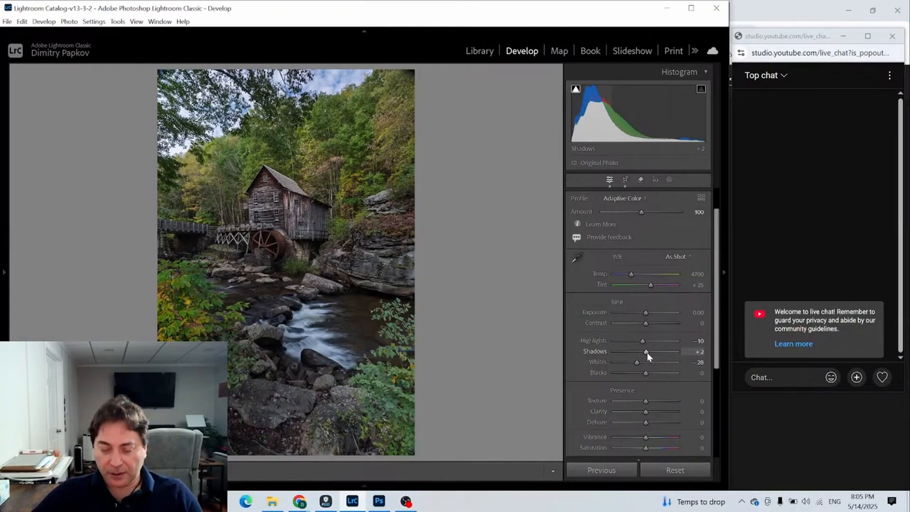
Step: Add four anchor points along the tone curve, raise its black point to output 12 and lower its white point to output 246
{"action": "scroll", "coordinate": [672, 324], "scroll_direction": "down", "scroll_amount": 5}
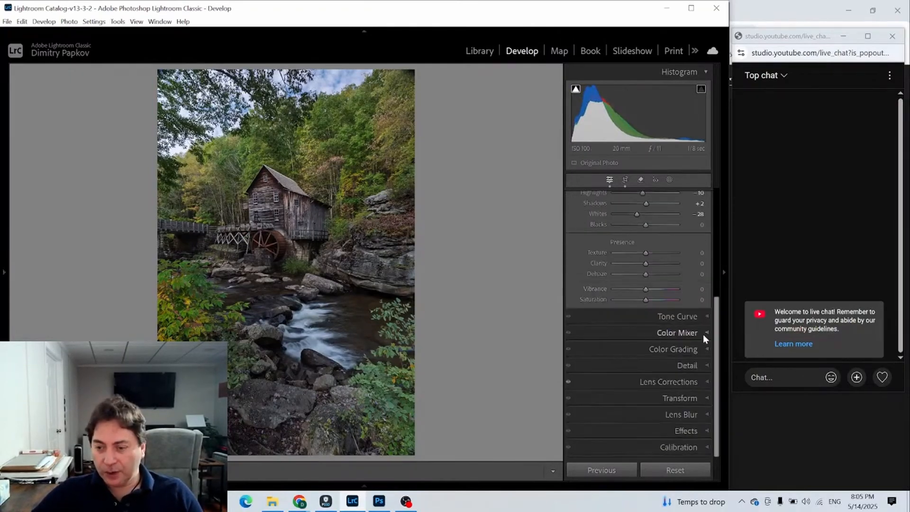
{"action": "left_click", "coordinate": [705, 317]}
{"action": "scroll", "coordinate": [647, 283], "scroll_direction": "up", "scroll_amount": 2}
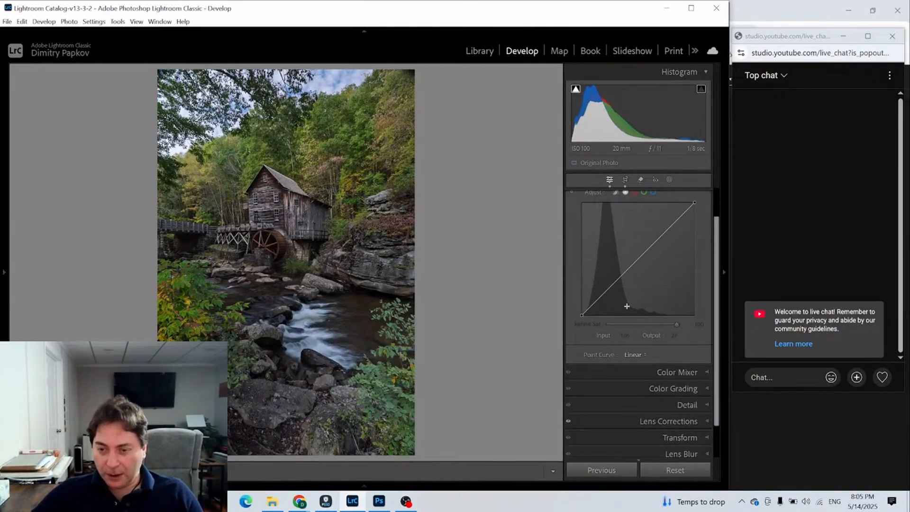
{"action": "left_click", "coordinate": [594, 302]}
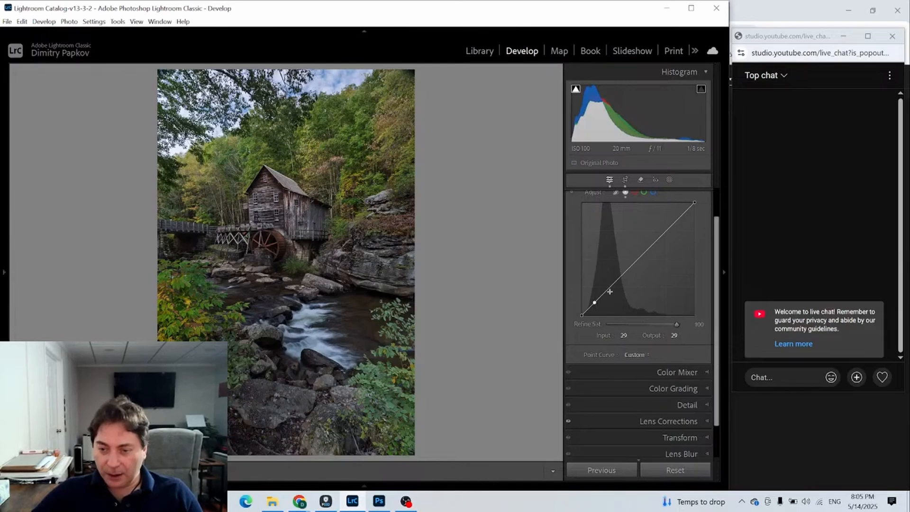
{"action": "left_click", "coordinate": [610, 286]}
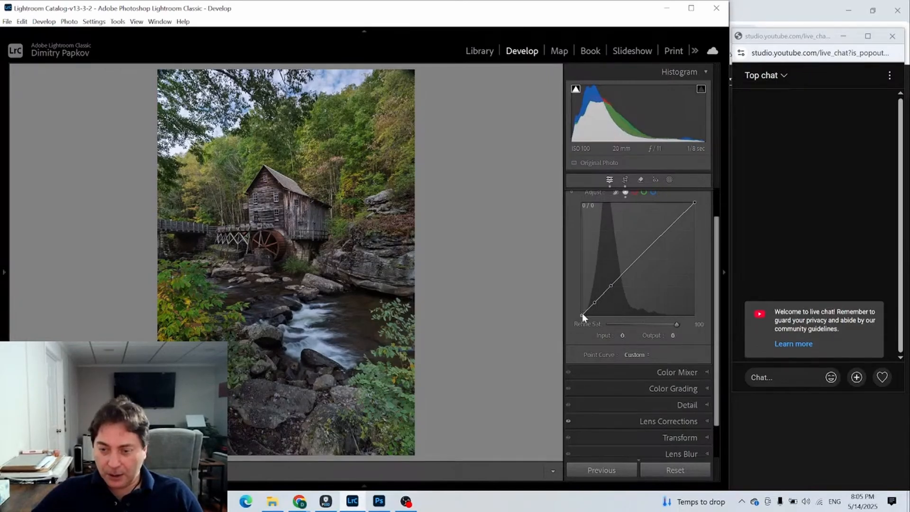
{"action": "left_click_drag", "start_coordinate": [582, 312], "coordinate": [579, 310]}
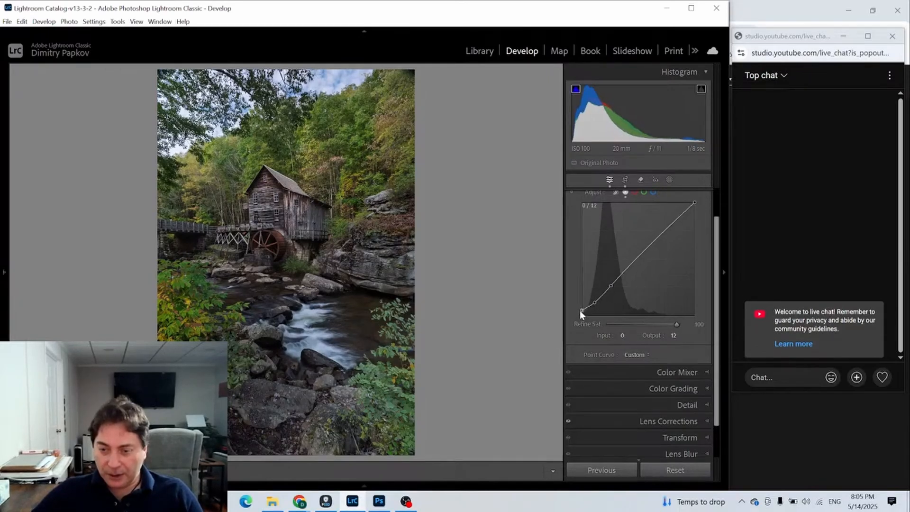
{"action": "left_click", "coordinate": [638, 257]}
{"action": "left_click", "coordinate": [667, 227]}
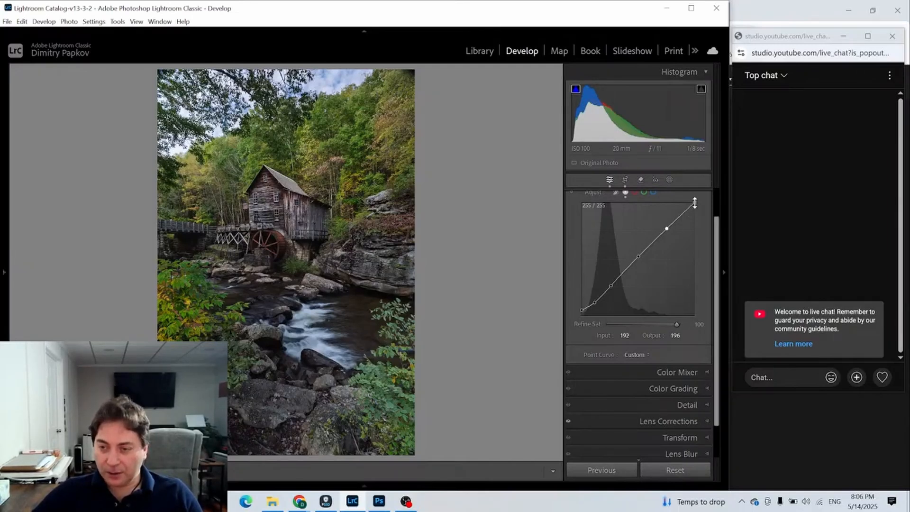
{"action": "left_click_drag", "start_coordinate": [696, 204], "coordinate": [697, 206]}
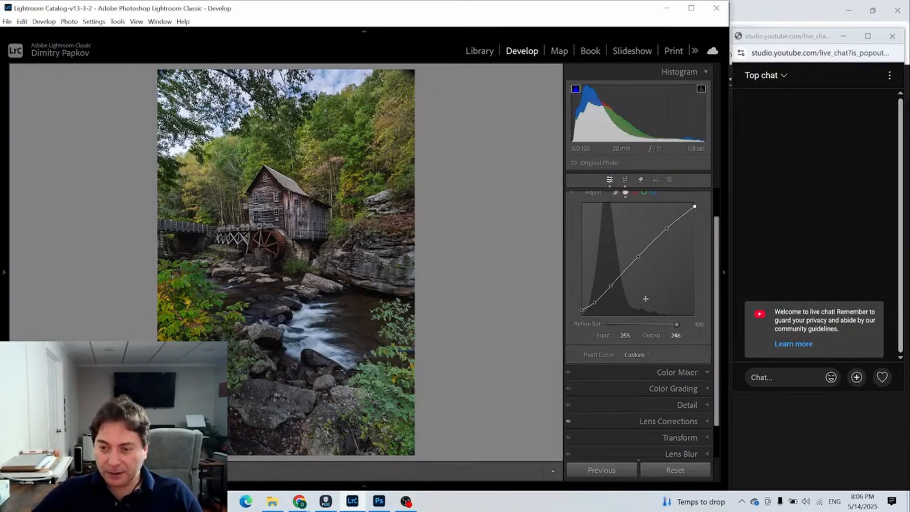
Step: Form a gentle S-curve by raising the midtone and highlight points and setting the deepest shadow point to input 32, output 30, and reopen the Basic adjustments
{"action": "left_click_drag", "start_coordinate": [638, 257], "coordinate": [666, 222]}
{"action": "left_click_drag", "start_coordinate": [610, 287], "coordinate": [596, 303]}
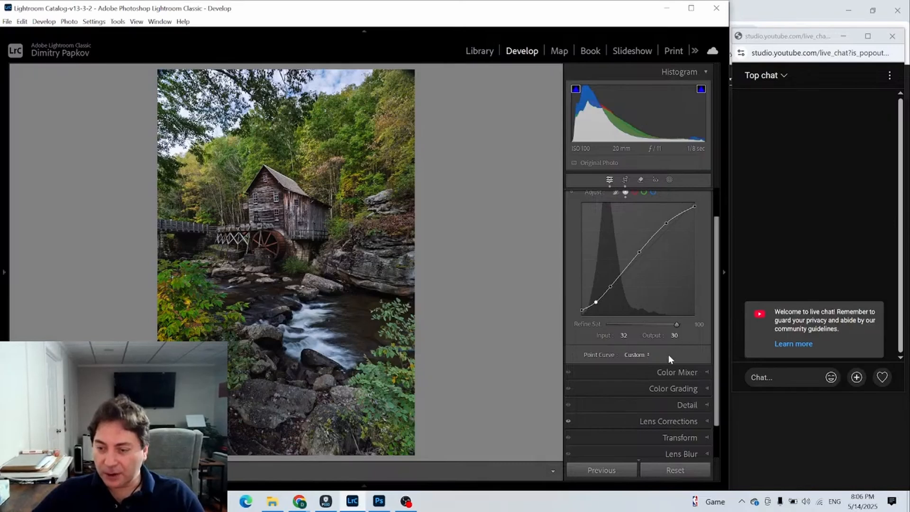
{"action": "scroll", "coordinate": [668, 354], "scroll_direction": "up", "scroll_amount": 2}
{"action": "left_click", "coordinate": [705, 212]}
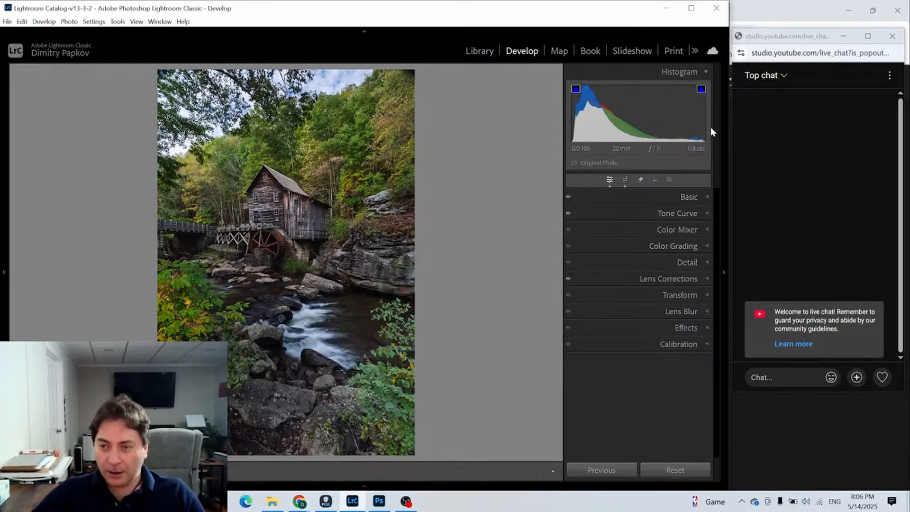
{"action": "left_click", "coordinate": [706, 198]}
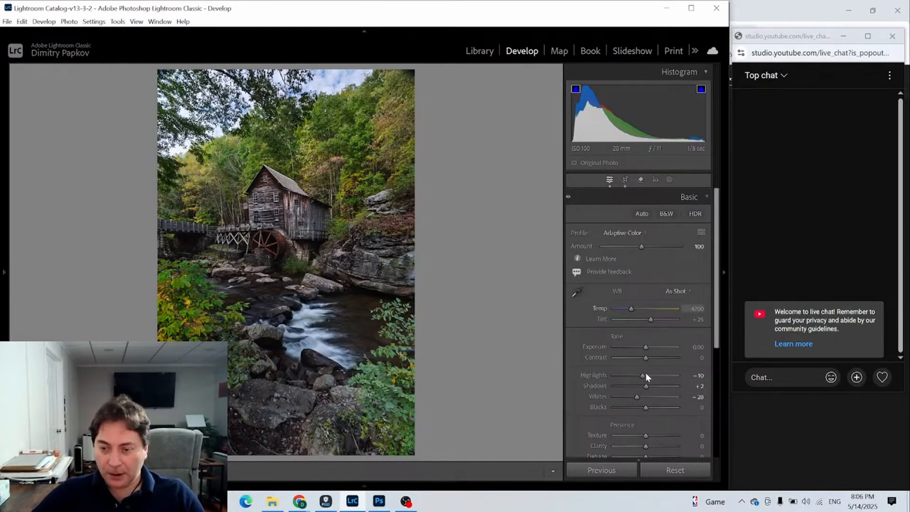
Step: Add a radial gradient mask over the photo's upper-left trees and sky, and lower its Highlights to -21
{"action": "left_click", "coordinate": [701, 196]}
{"action": "key", "text": "shift+w"}
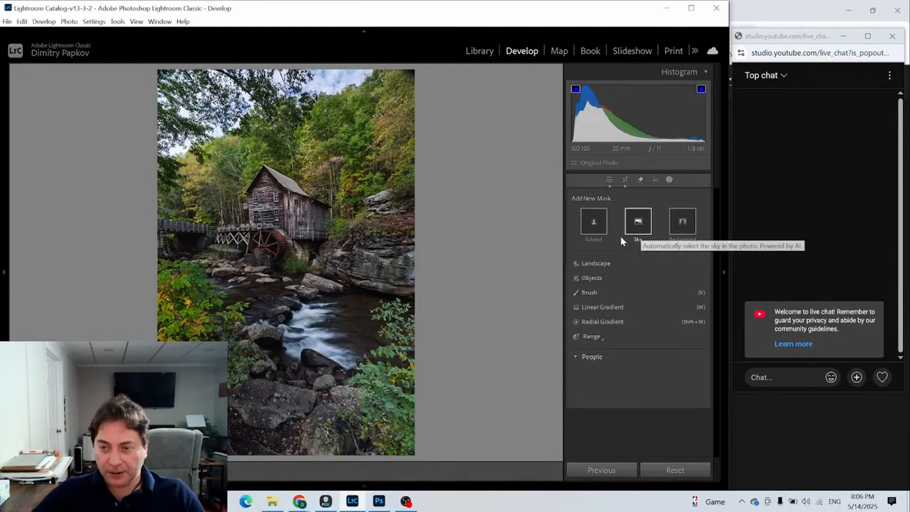
{"action": "left_click", "coordinate": [602, 321]}
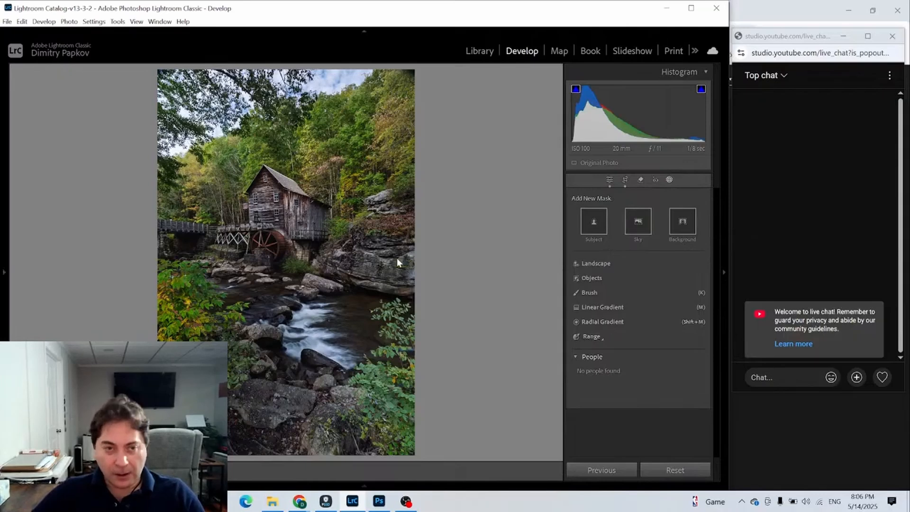
{"action": "left_click_drag", "start_coordinate": [149, 79], "coordinate": [237, 142]}
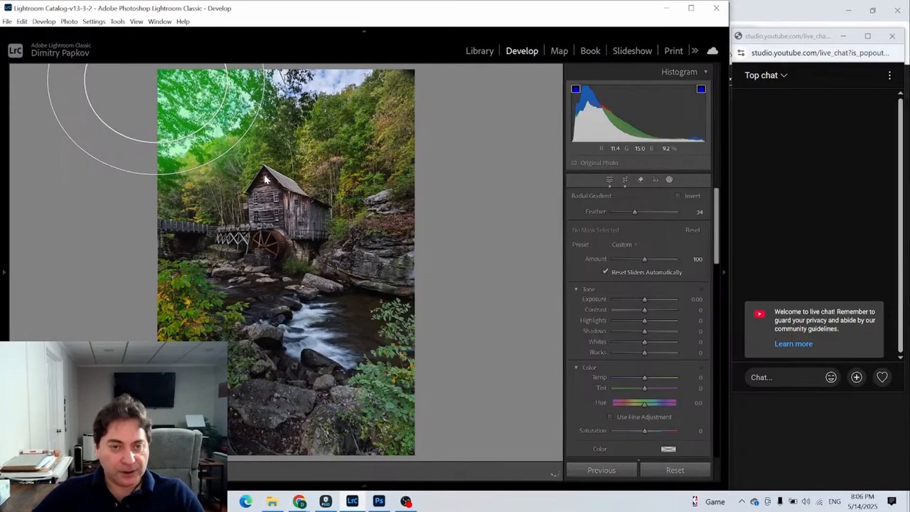
{"action": "left_click_drag", "start_coordinate": [157, 81], "coordinate": [181, 108]}
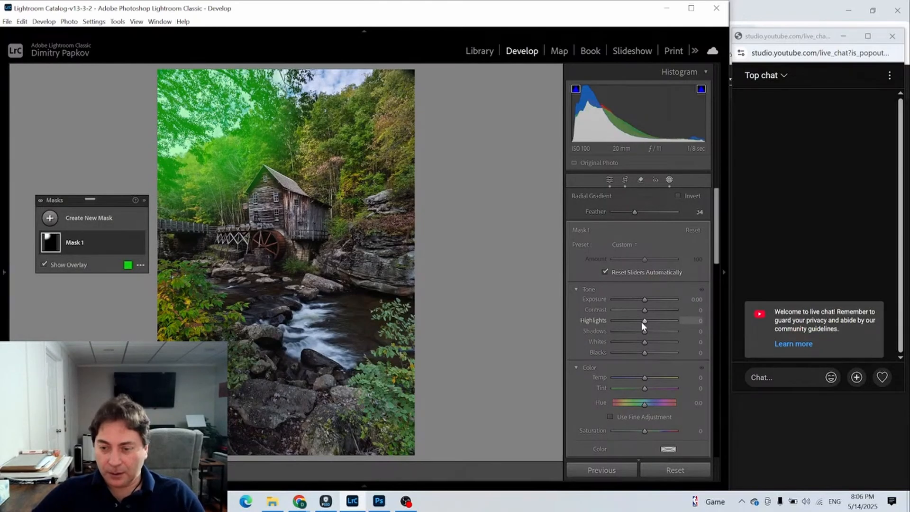
{"action": "left_click_drag", "start_coordinate": [644, 321], "coordinate": [639, 320]}
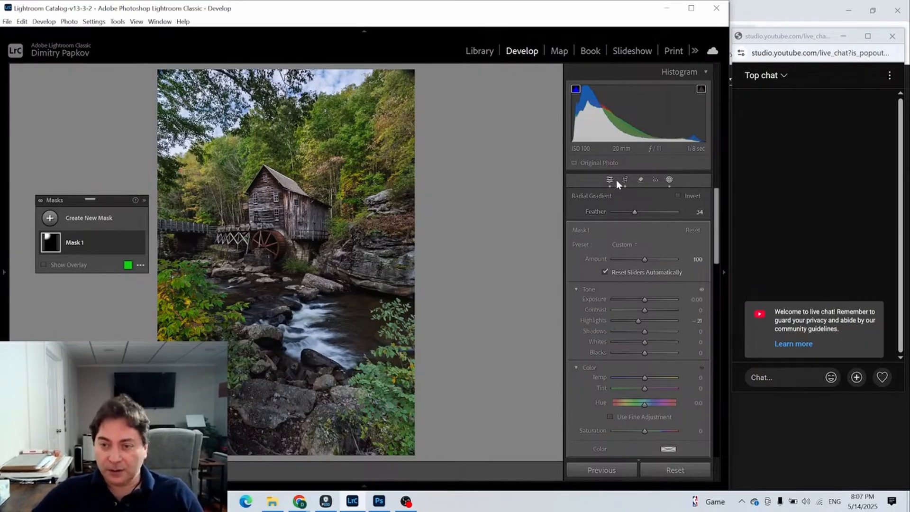
{"action": "key", "text": "shift+w"}
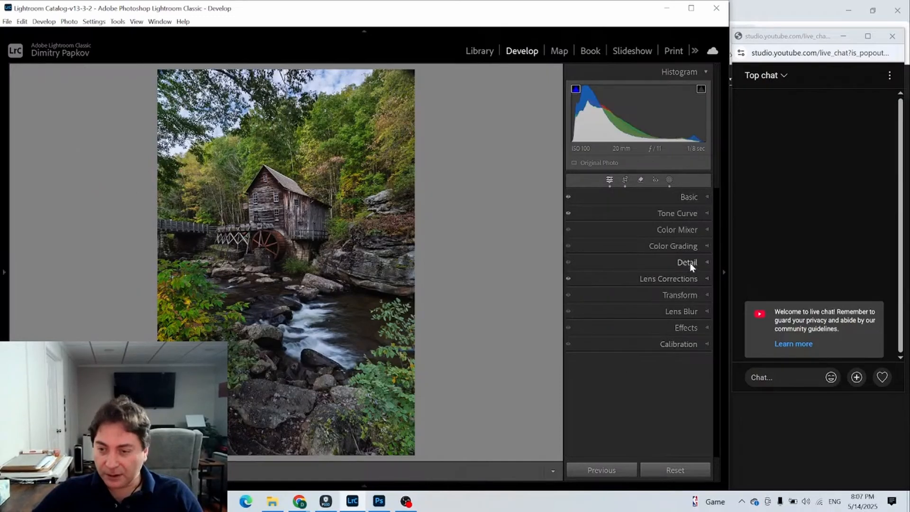
Step: In the Basic adjustments, set Texture to +25, Clarity to +17 and Dehaze to +7
{"action": "left_click", "coordinate": [703, 198]}
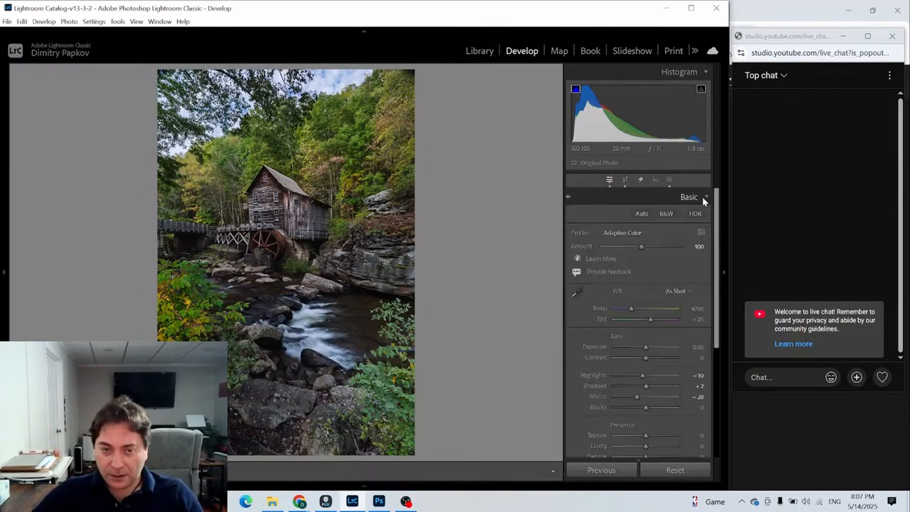
{"action": "scroll", "coordinate": [670, 393], "scroll_direction": "down", "scroll_amount": 2}
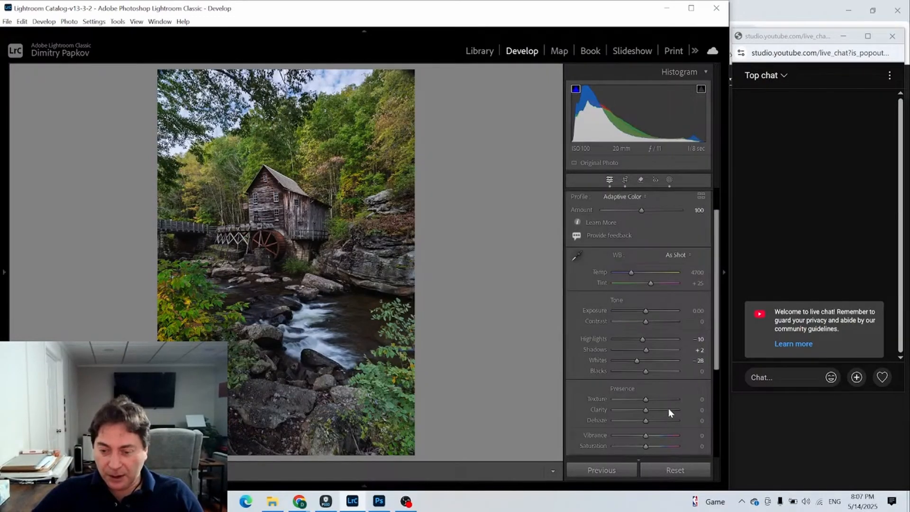
{"action": "left_click_drag", "start_coordinate": [646, 400], "coordinate": [644, 422]}
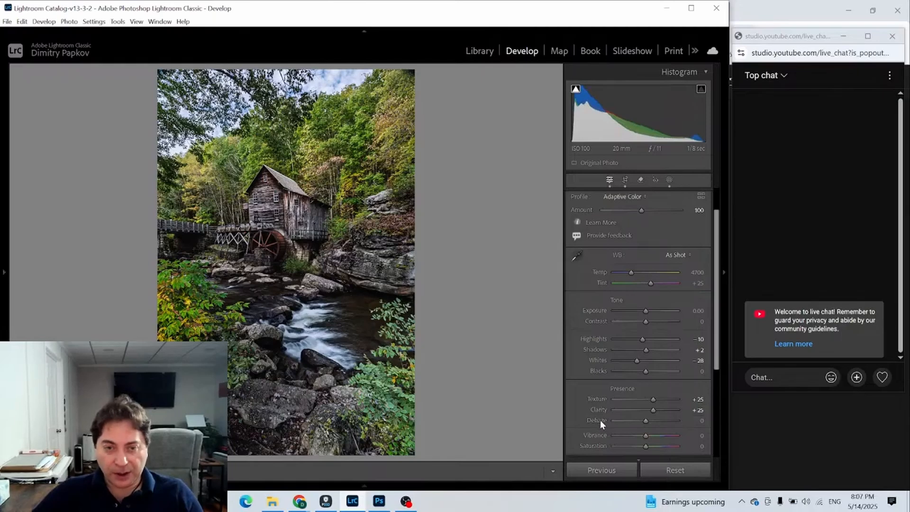
{"action": "left_click_drag", "start_coordinate": [652, 409], "coordinate": [650, 412]}
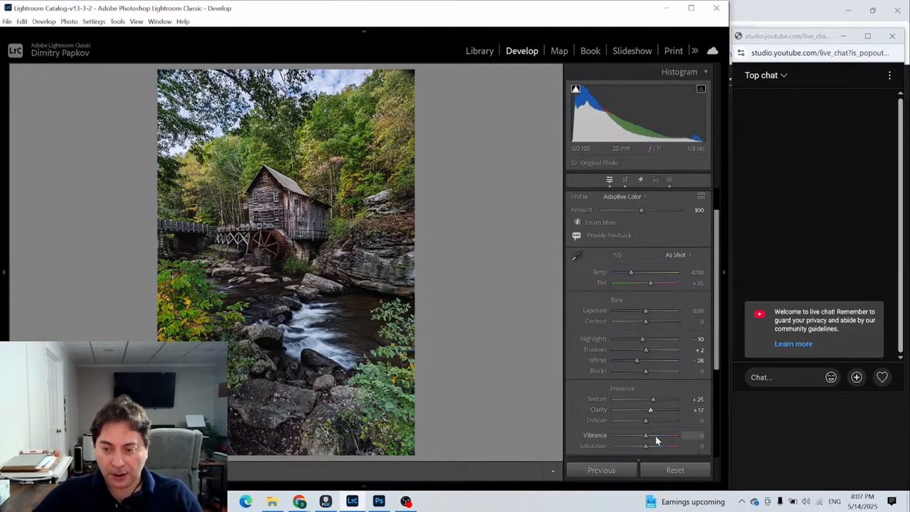
{"action": "left_click_drag", "start_coordinate": [645, 424], "coordinate": [647, 423]}
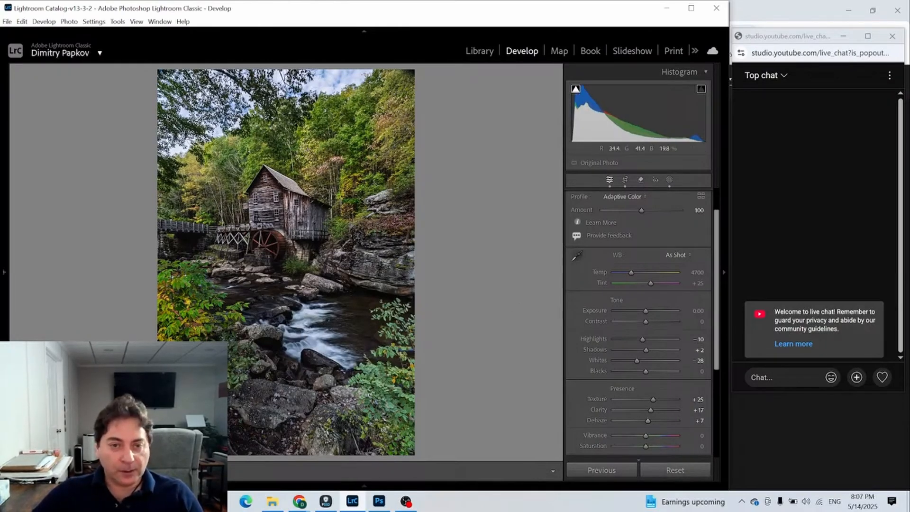
Step: Examine the hillside foliage and the rock ledge at 100% for detail and sharpness in the merged photo
{"action": "scroll", "coordinate": [311, 149], "scroll_direction": "down", "scroll_amount": 3}
{"action": "scroll", "coordinate": [302, 228], "scroll_direction": "up", "scroll_amount": 1}
{"action": "left_click", "coordinate": [302, 228]}
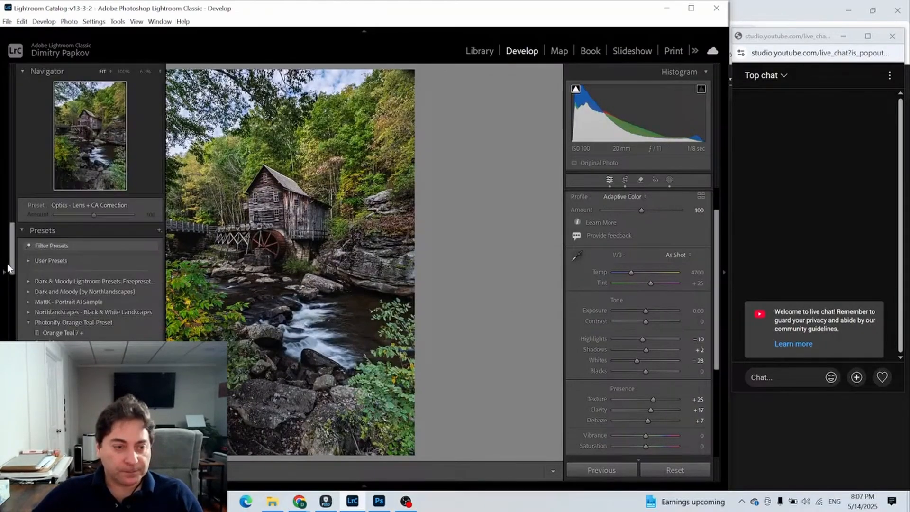
{"action": "left_click", "coordinate": [4, 272]}
{"action": "left_click", "coordinate": [123, 71]}
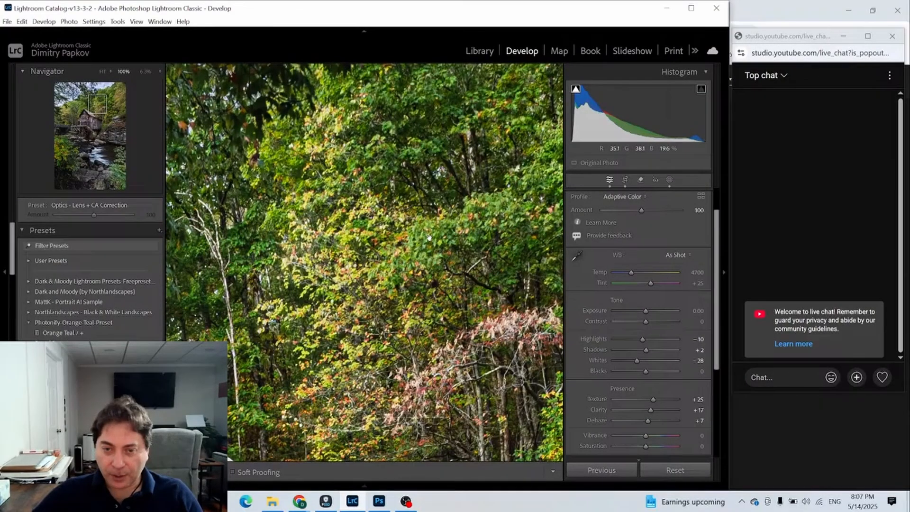
{"action": "left_click_drag", "start_coordinate": [339, 252], "coordinate": [213, 213]}
{"action": "left_click_drag", "start_coordinate": [480, 66], "coordinate": [357, 204]}
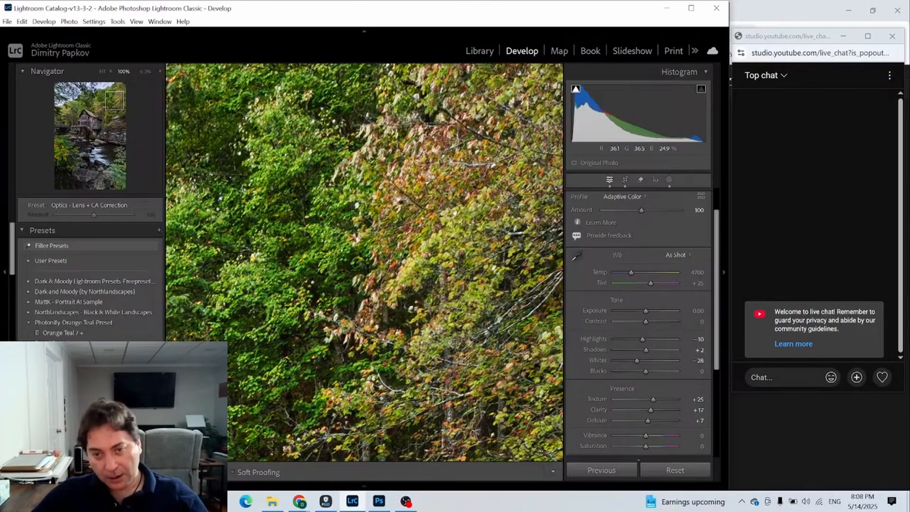
{"action": "left_click_drag", "start_coordinate": [372, 208], "coordinate": [458, 184]}
{"action": "left_click_drag", "start_coordinate": [240, 340], "coordinate": [278, 294]}
{"action": "left_click", "coordinate": [299, 379]}
{"action": "left_click", "coordinate": [335, 266]}
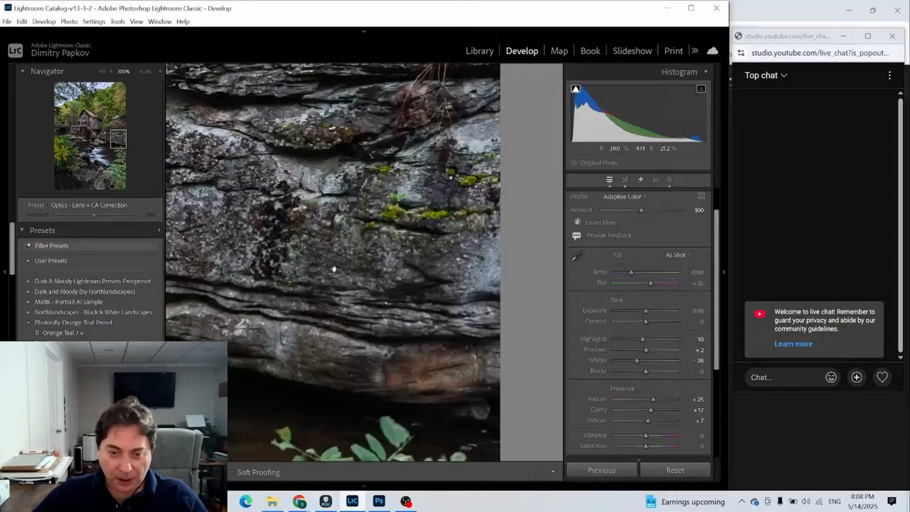
{"action": "left_click", "coordinate": [386, 299]}
{"action": "left_click", "coordinate": [463, 261]}
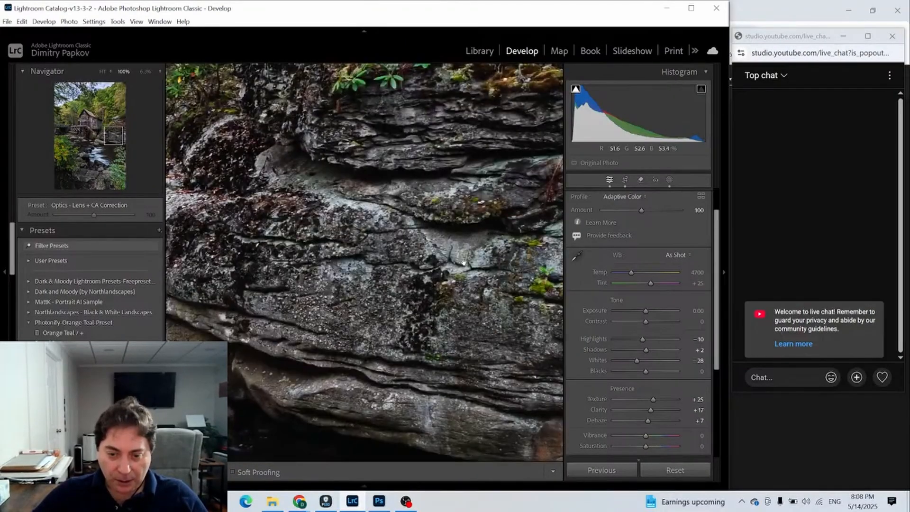
{"action": "left_click", "coordinate": [463, 262]}
{"action": "left_click", "coordinate": [417, 179]}
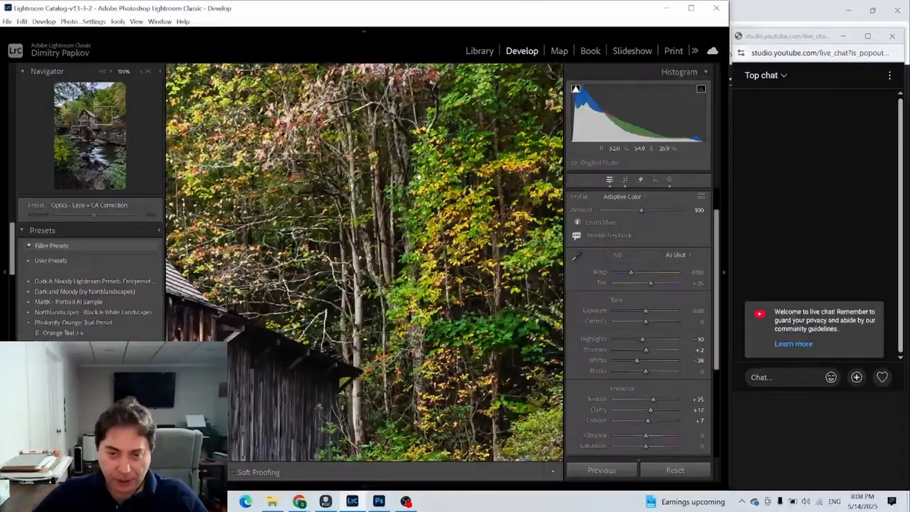
{"action": "left_click", "coordinate": [418, 177]}
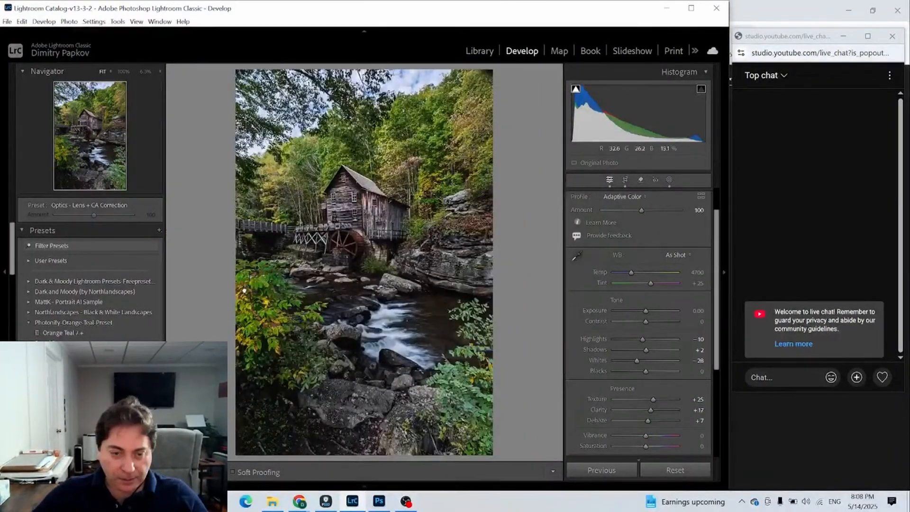
Step: Examine the foreground bushes, right-hand rocks, upper-right corner and trees behind the mill up close
{"action": "left_click", "coordinate": [244, 290]}
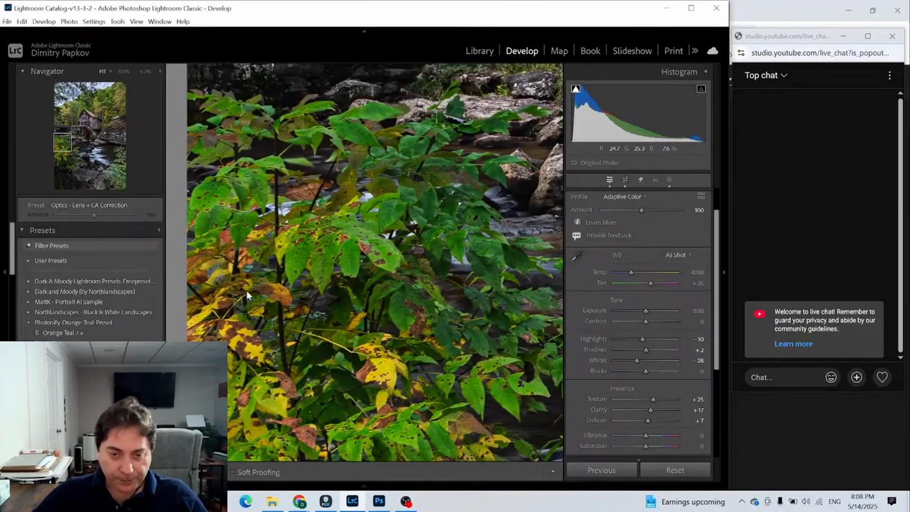
{"action": "left_click", "coordinate": [247, 296]}
{"action": "left_click", "coordinate": [471, 405]}
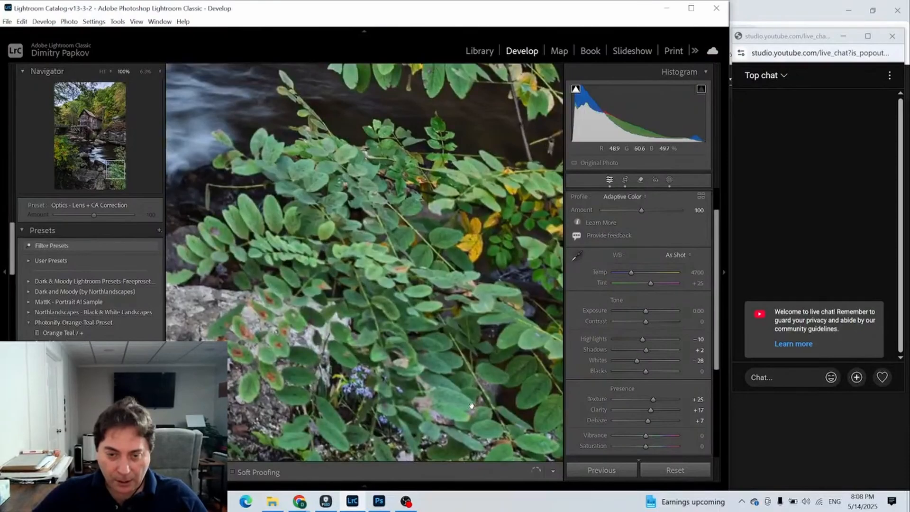
{"action": "left_click", "coordinate": [471, 405]}
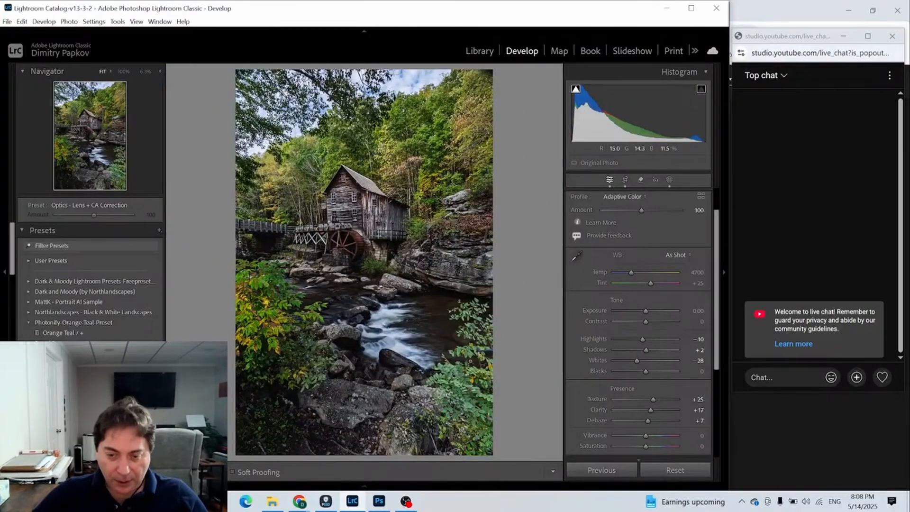
{"action": "left_click", "coordinate": [470, 361]}
{"action": "left_click", "coordinate": [470, 362]}
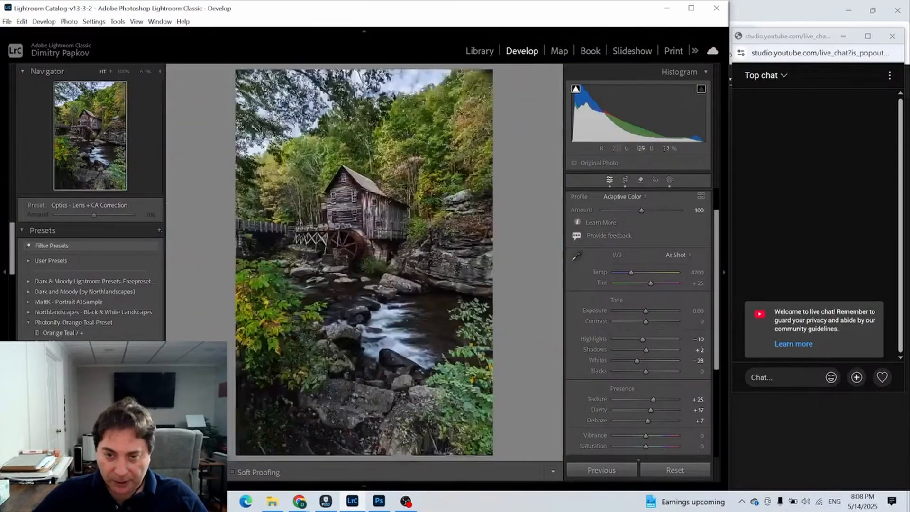
{"action": "left_click", "coordinate": [453, 279]}
{"action": "left_click", "coordinate": [453, 280]}
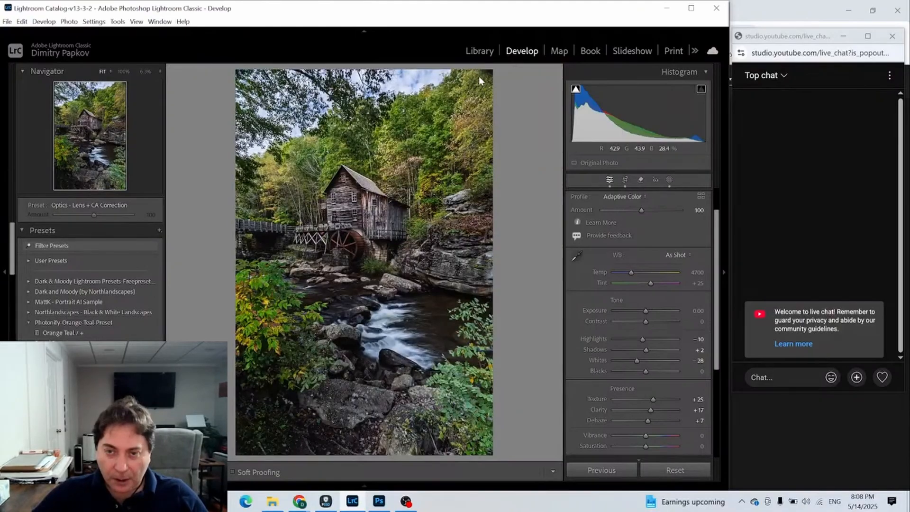
{"action": "left_click", "coordinate": [480, 81]}
{"action": "left_click", "coordinate": [480, 81]}
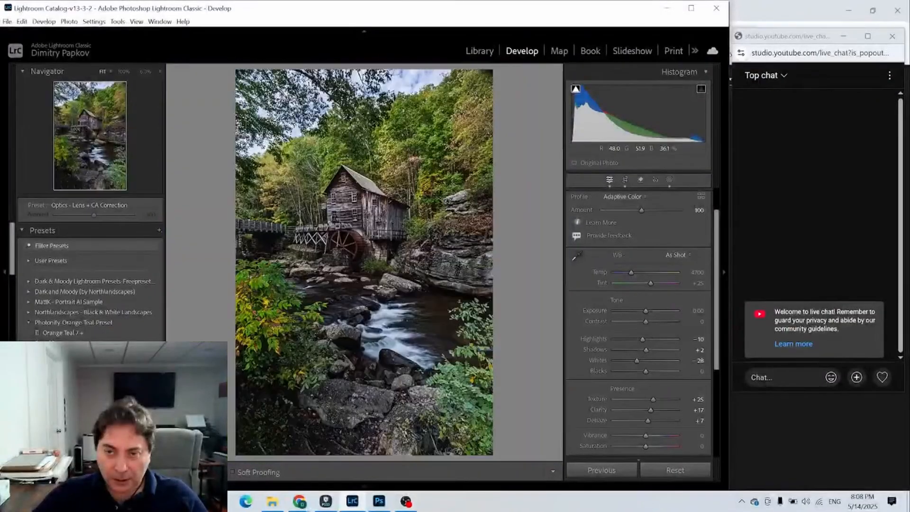
{"action": "left_click", "coordinate": [488, 76]}
{"action": "left_click", "coordinate": [489, 76]}
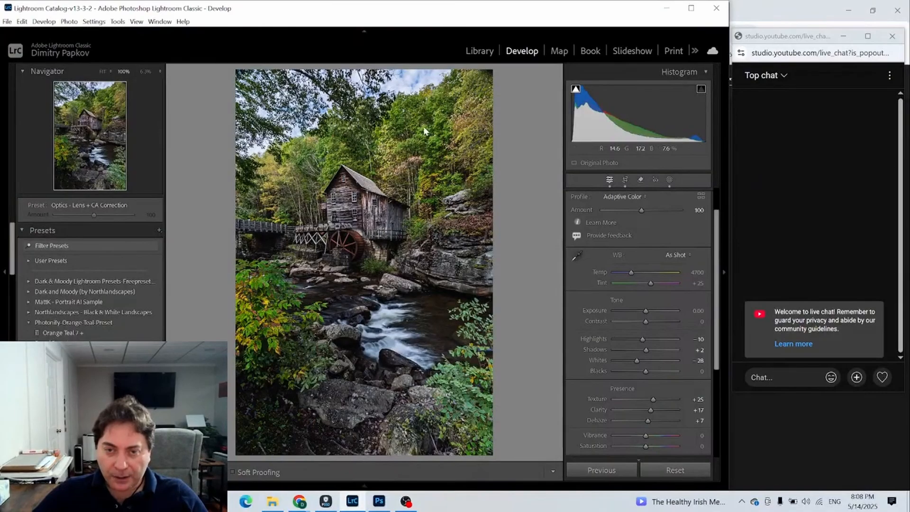
{"action": "left_click", "coordinate": [421, 145]}
{"action": "left_click_drag", "start_coordinate": [283, 205], "coordinate": [478, 223]}
{"action": "left_click_drag", "start_coordinate": [294, 251], "coordinate": [393, 239]}
{"action": "left_click_drag", "start_coordinate": [199, 308], "coordinate": [342, 289]}
{"action": "left_click", "coordinate": [340, 290]}
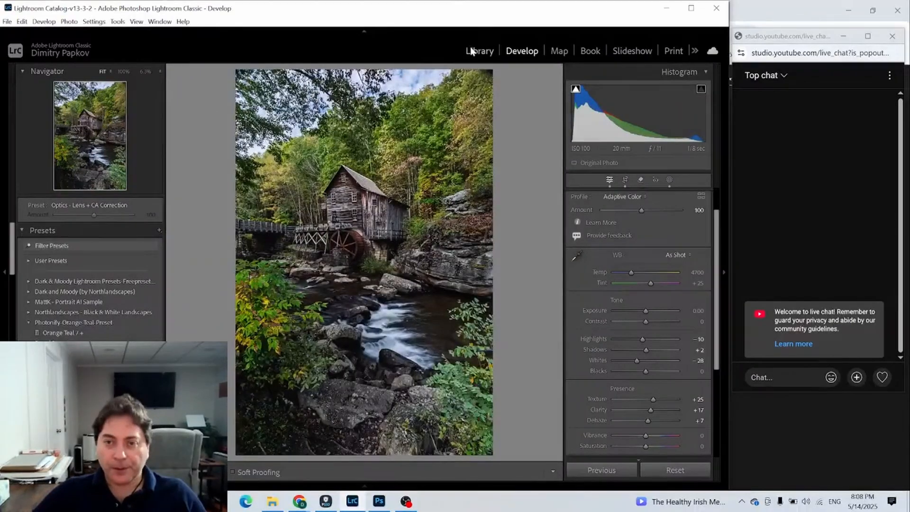
Step: Open the starred, unedited 0.5-second watermill exposure from the Library in the Develop module
{"action": "left_click", "coordinate": [472, 50]}
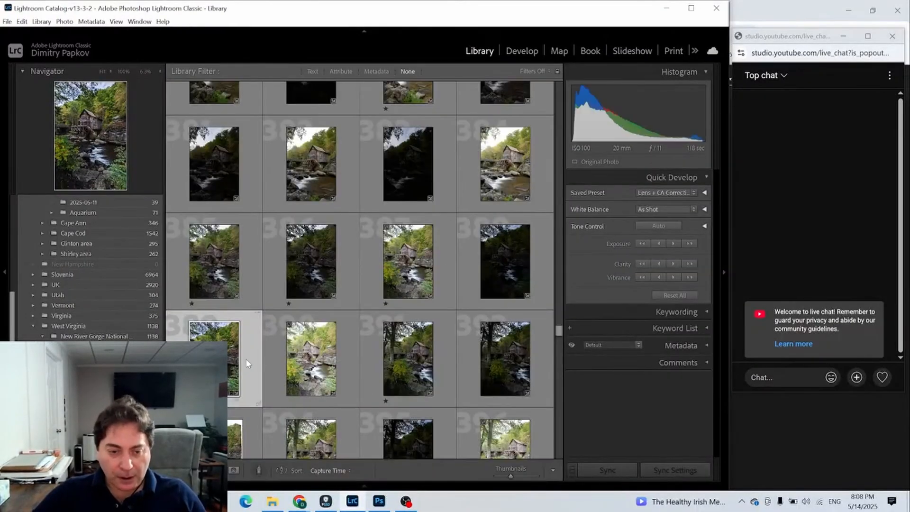
{"action": "left_click", "coordinate": [417, 266]}
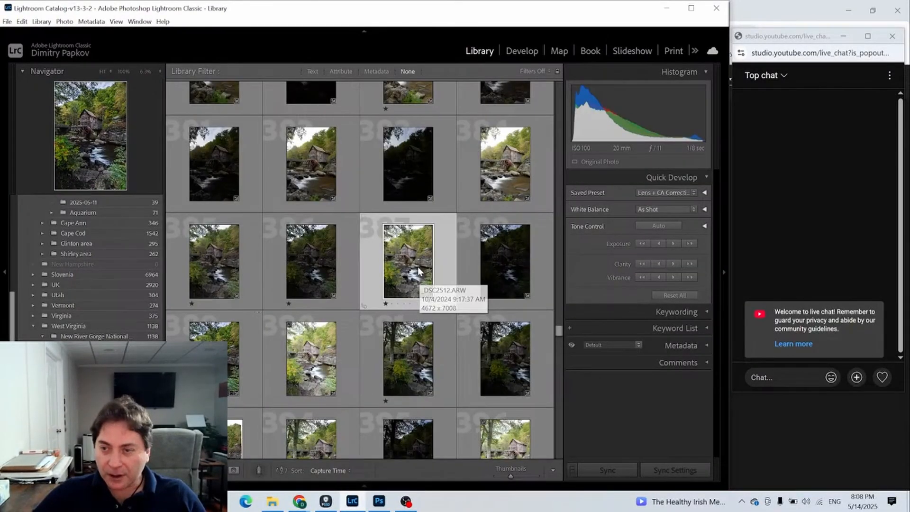
{"action": "left_click", "coordinate": [230, 271]}
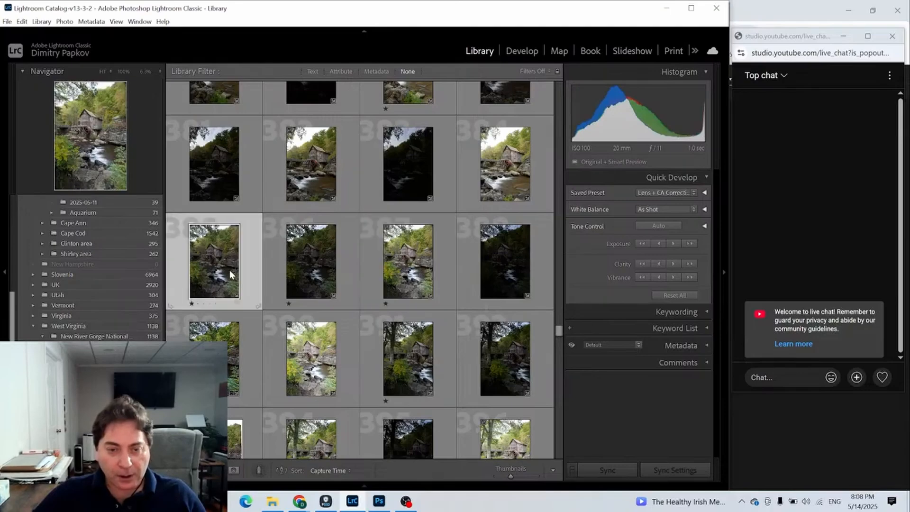
{"action": "left_click", "coordinate": [523, 51]}
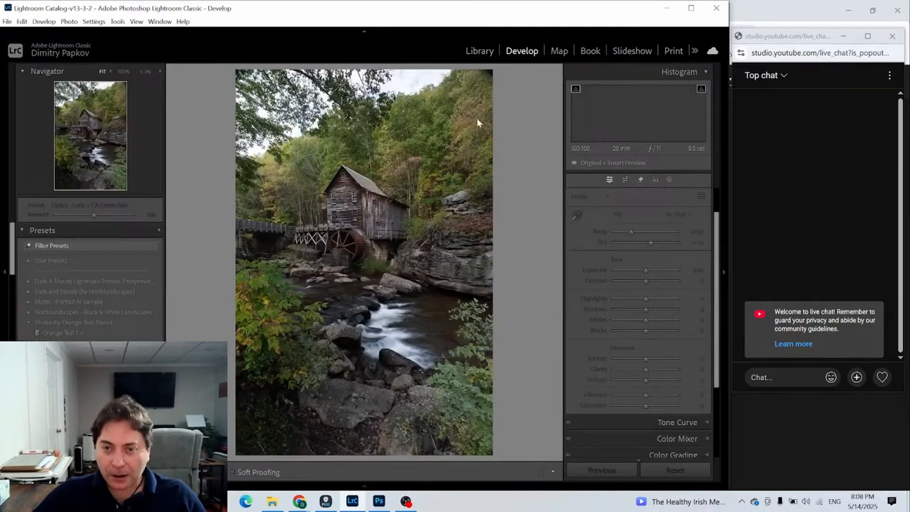
Step: Examine the single exposure's hillside foliage at 100%, from the right-hand trees across to the mill roof
{"action": "left_click", "coordinate": [469, 99]}
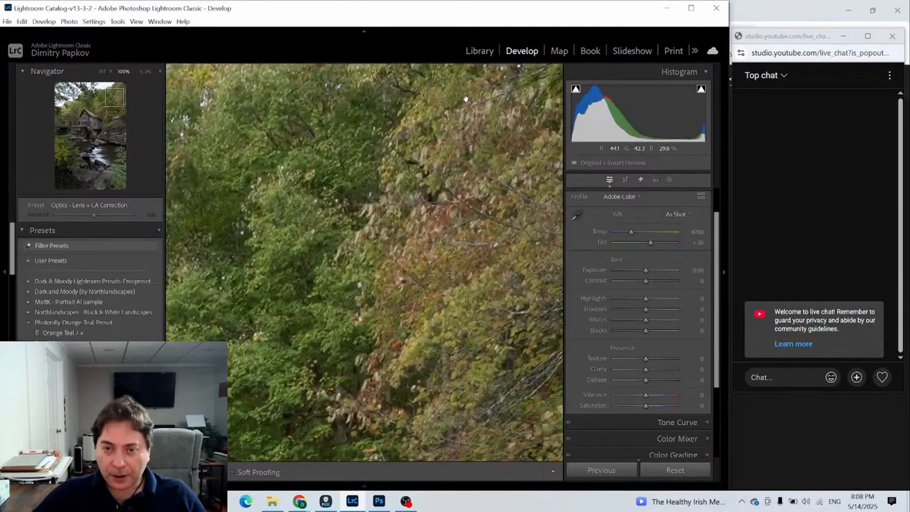
{"action": "left_click_drag", "start_coordinate": [386, 183], "coordinate": [493, 211]}
{"action": "left_click_drag", "start_coordinate": [390, 282], "coordinate": [493, 145]}
{"action": "left_click_drag", "start_coordinate": [436, 245], "coordinate": [508, 143]}
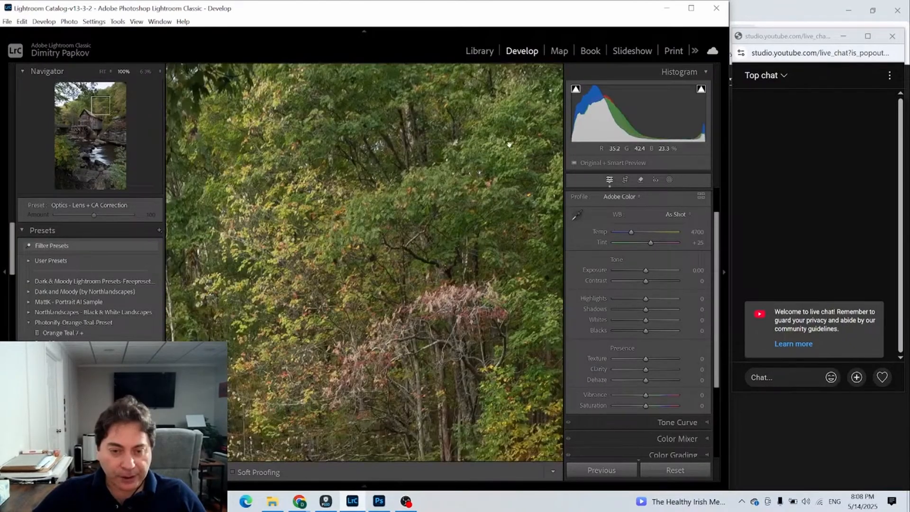
{"action": "left_click_drag", "start_coordinate": [240, 294], "coordinate": [380, 254]}
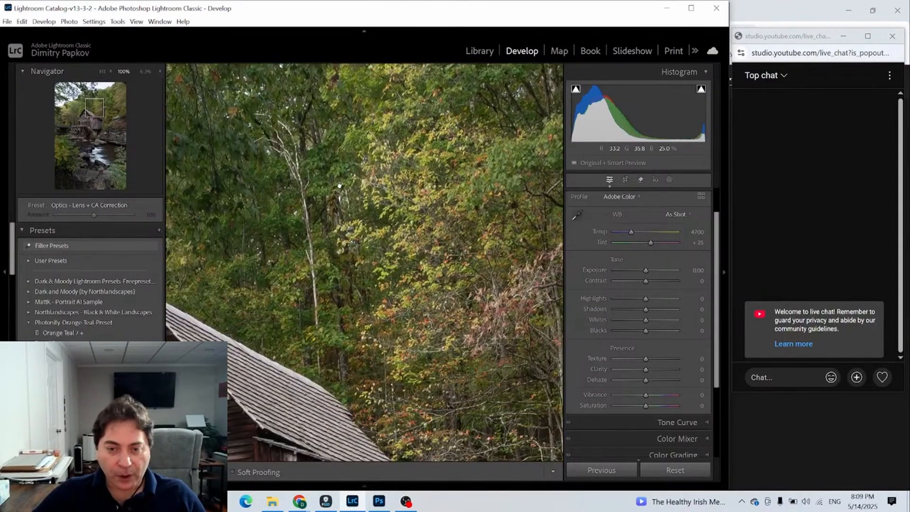
{"action": "left_click", "coordinate": [339, 185]}
Step: Return to the Library, browse the bracketed watermill exposures, and open the edited merged HDR watermill photo in the Develop module
{"action": "left_click", "coordinate": [492, 52]}
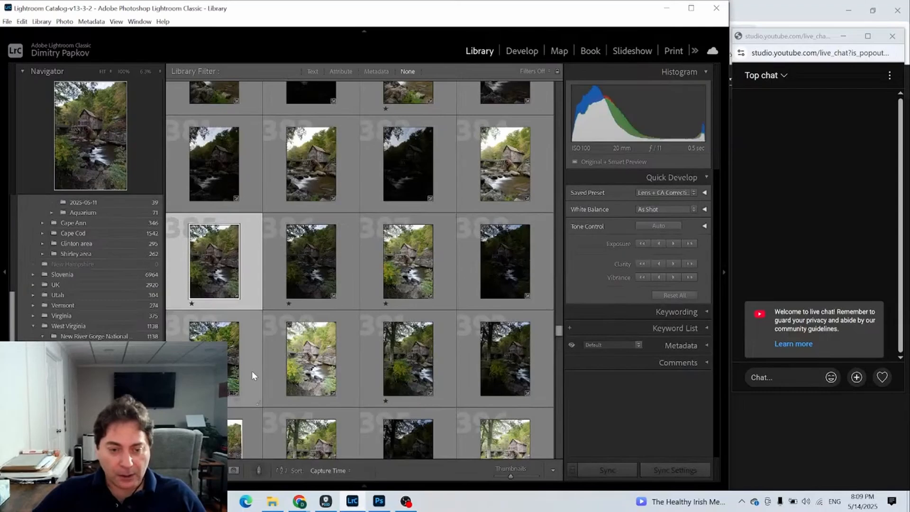
{"action": "left_click", "coordinate": [403, 94]}
{"action": "scroll", "coordinate": [265, 266], "scroll_direction": "up", "scroll_amount": 2}
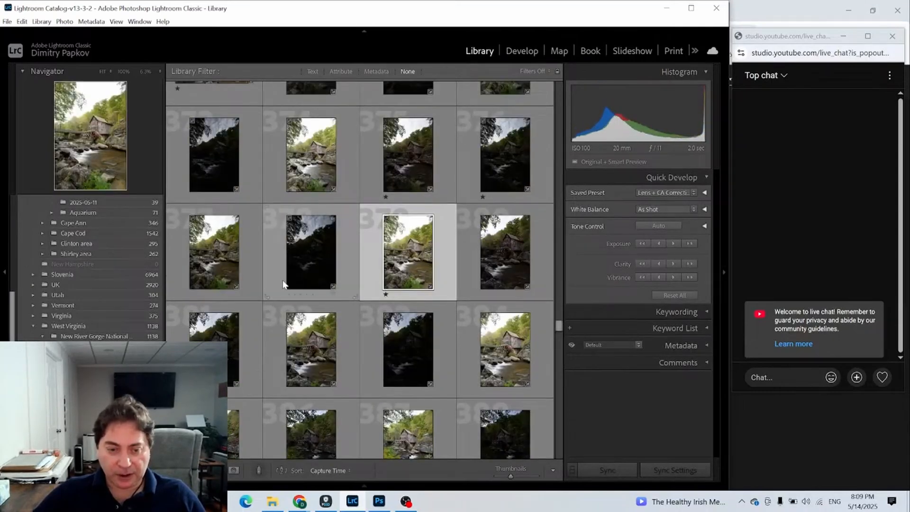
{"action": "scroll", "coordinate": [311, 267], "scroll_direction": "up", "scroll_amount": 1}
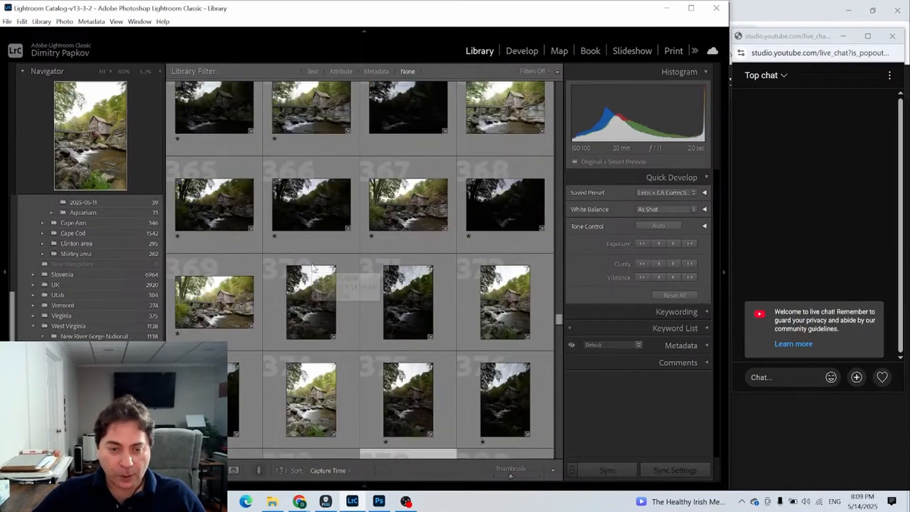
{"action": "scroll", "coordinate": [311, 263], "scroll_direction": "down", "scroll_amount": 2}
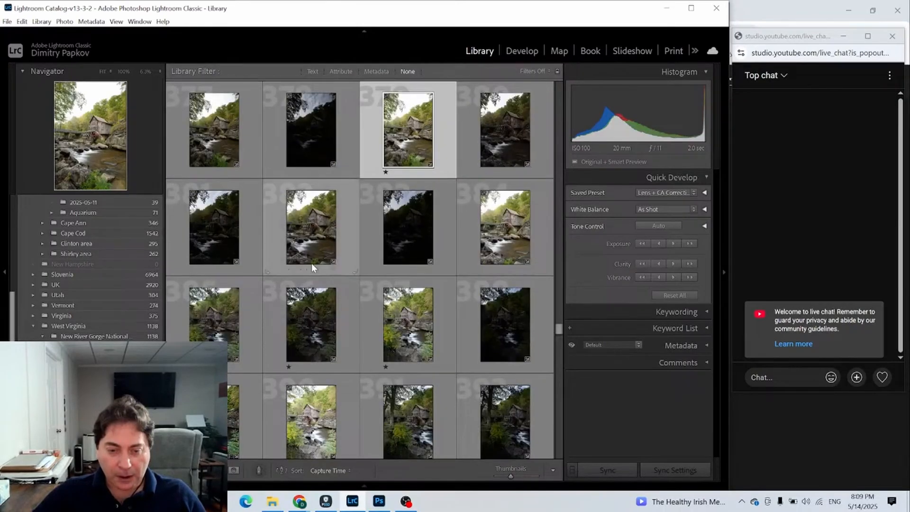
{"action": "left_click", "coordinate": [254, 406]}
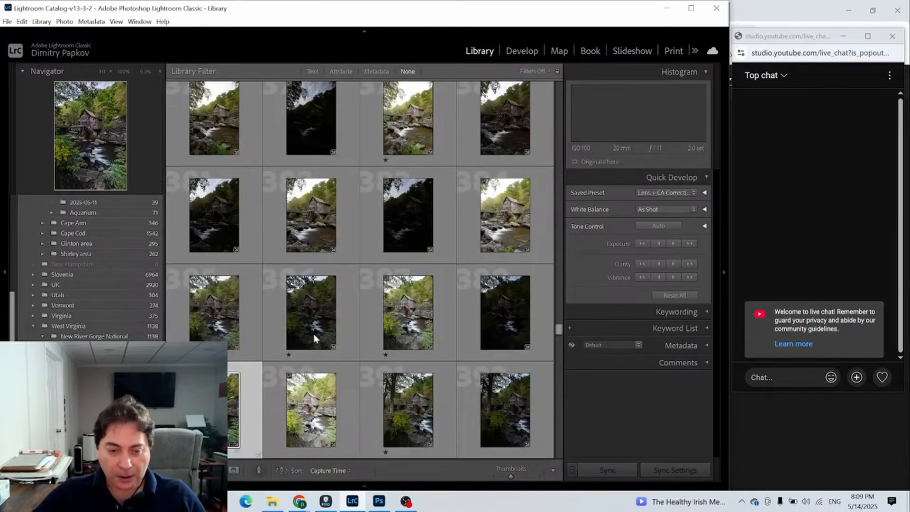
{"action": "left_click", "coordinate": [524, 52]}
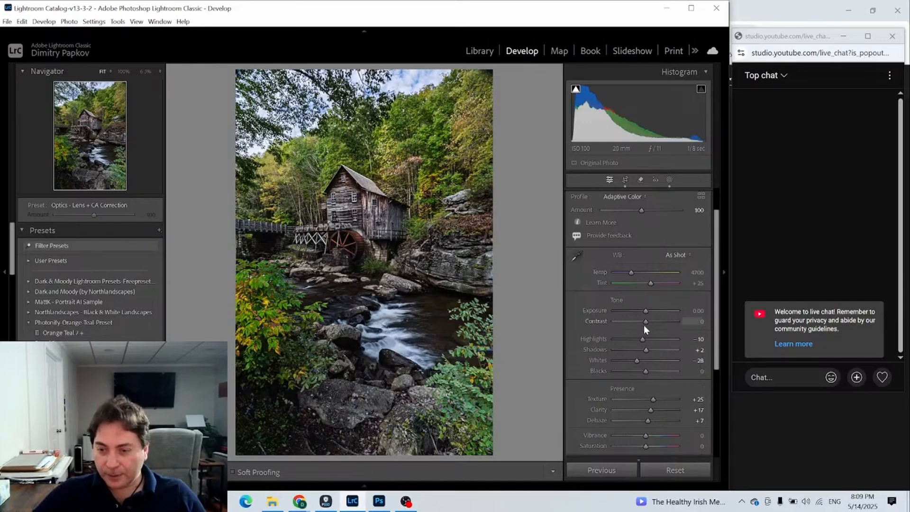
Step: Soften the merged watermill photo by setting Contrast to -9, Clarity to +12 and Dehaze to +2
{"action": "left_click_drag", "start_coordinate": [646, 321], "coordinate": [644, 319]}
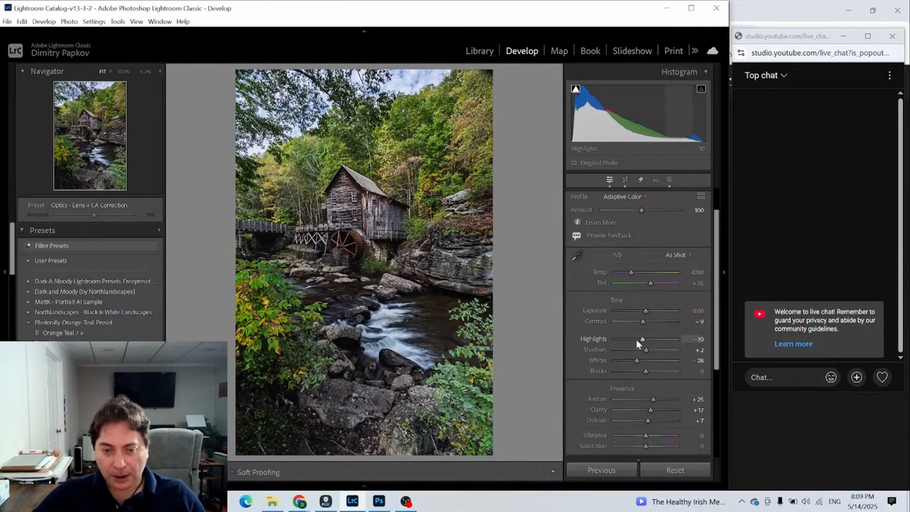
{"action": "scroll", "coordinate": [639, 395], "scroll_direction": "down", "scroll_amount": 3}
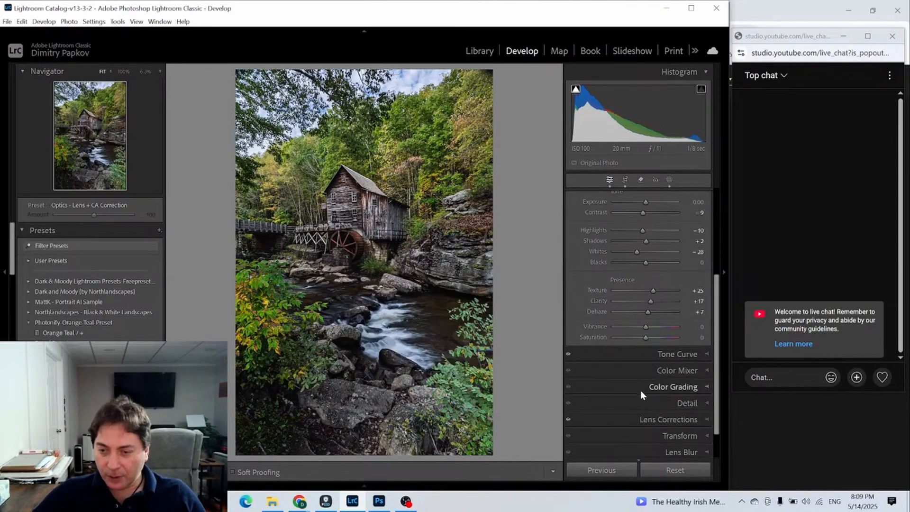
{"action": "scroll", "coordinate": [640, 391], "scroll_direction": "up", "scroll_amount": 1}
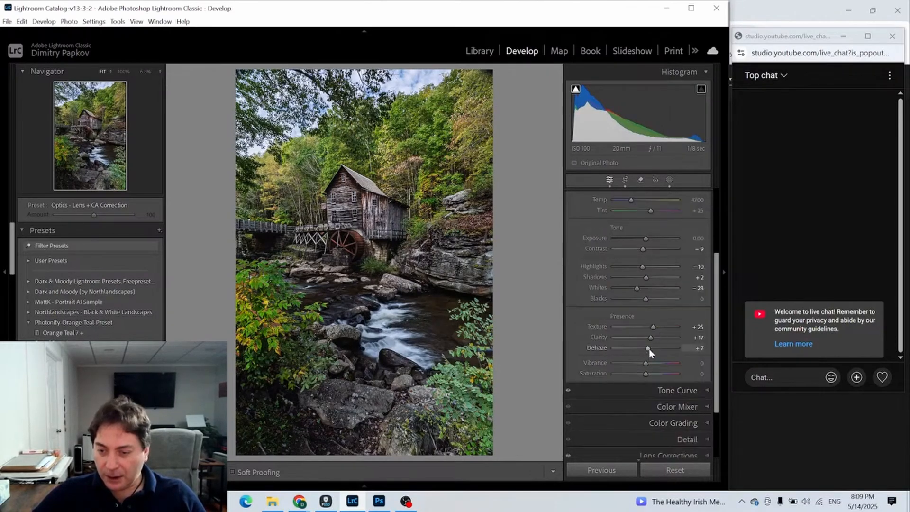
{"action": "mouse_move", "coordinate": [649, 349]}
{"action": "left_mouse_down"}
{"action": "mouse_move", "coordinate": [651, 337]}
{"action": "mouse_move", "coordinate": [646, 348]}
{"action": "left_mouse_up"}
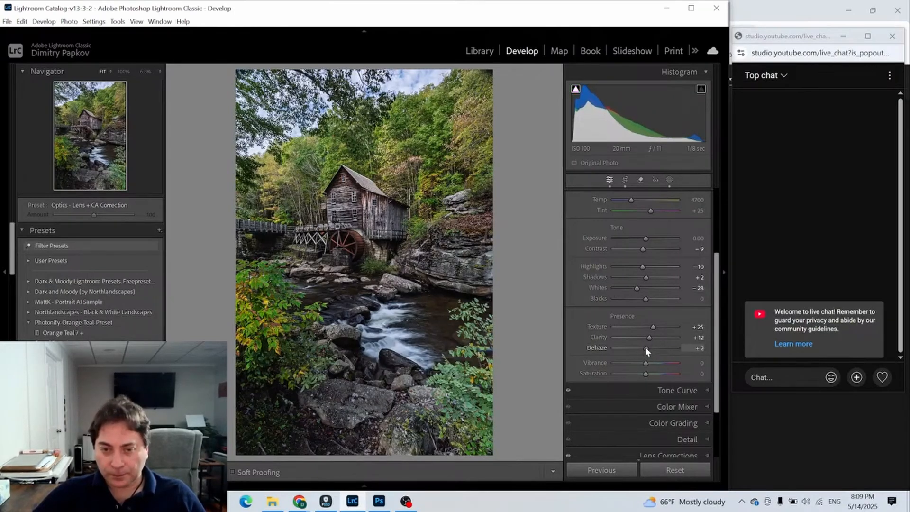
Step: Reset the photo's global Dehaze adjustment to 0
{"action": "double_click", "coordinate": [645, 347]}
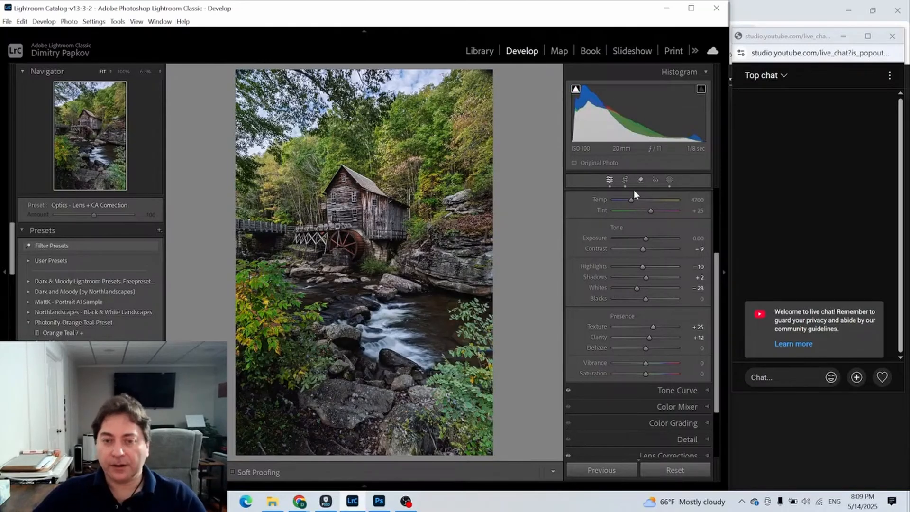
Step: Add a new radial gradient mask with feather 100, centred outside the photo beyond its upper-left corner
{"action": "left_click", "coordinate": [669, 180]}
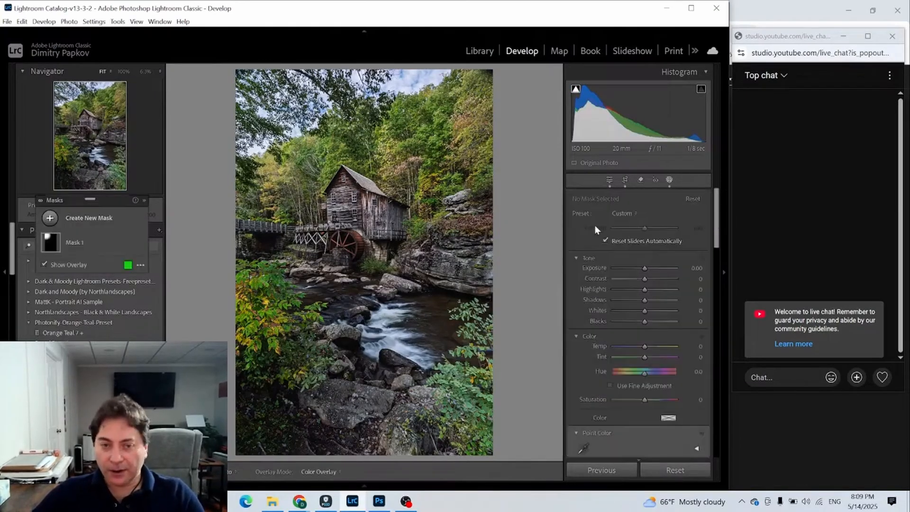
{"action": "left_click", "coordinate": [52, 221]}
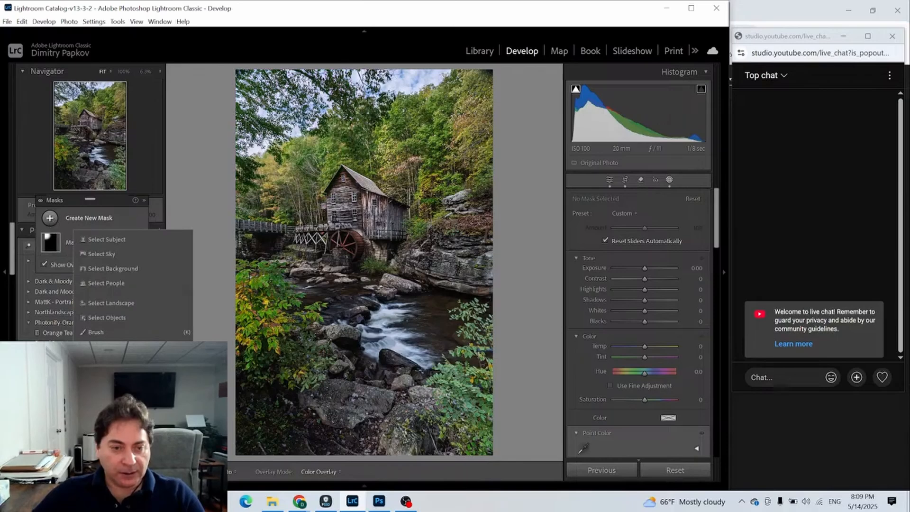
{"action": "key", "text": "shift+m"}
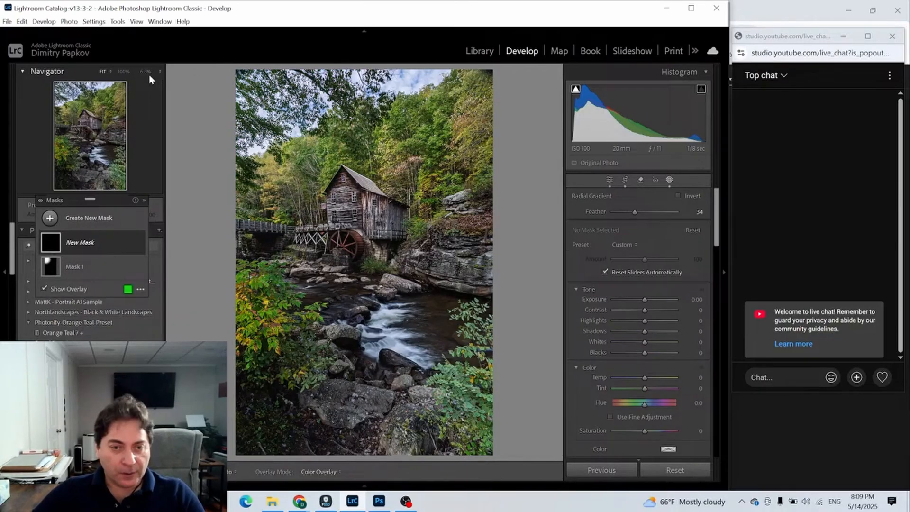
{"action": "left_click", "coordinate": [149, 75]}
{"action": "left_click", "coordinate": [146, 72]}
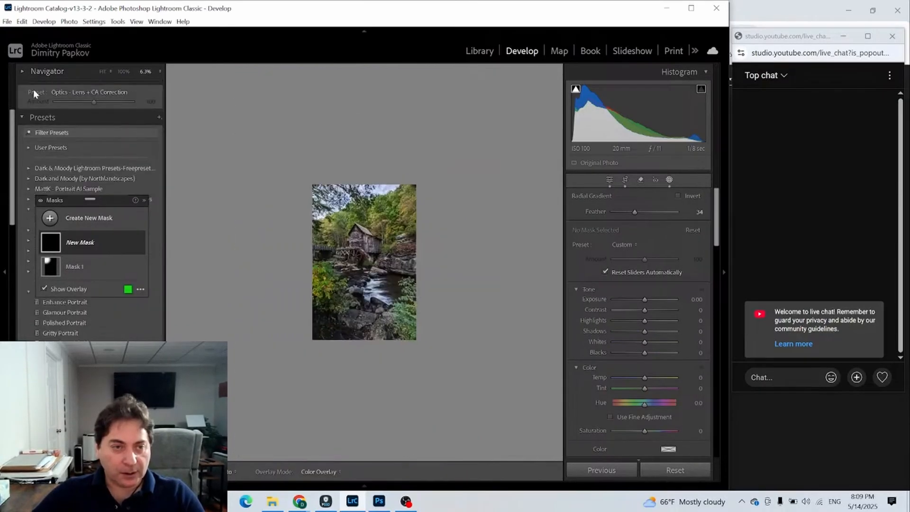
{"action": "left_click", "coordinate": [22, 71]}
{"action": "mouse_move", "coordinate": [279, 164]}
{"action": "left_mouse_down"}
{"action": "mouse_move", "coordinate": [387, 246]}
{"action": "mouse_move", "coordinate": [266, 210]}
{"action": "mouse_move", "coordinate": [283, 201]}
{"action": "mouse_move", "coordinate": [279, 173]}
{"action": "left_mouse_up"}
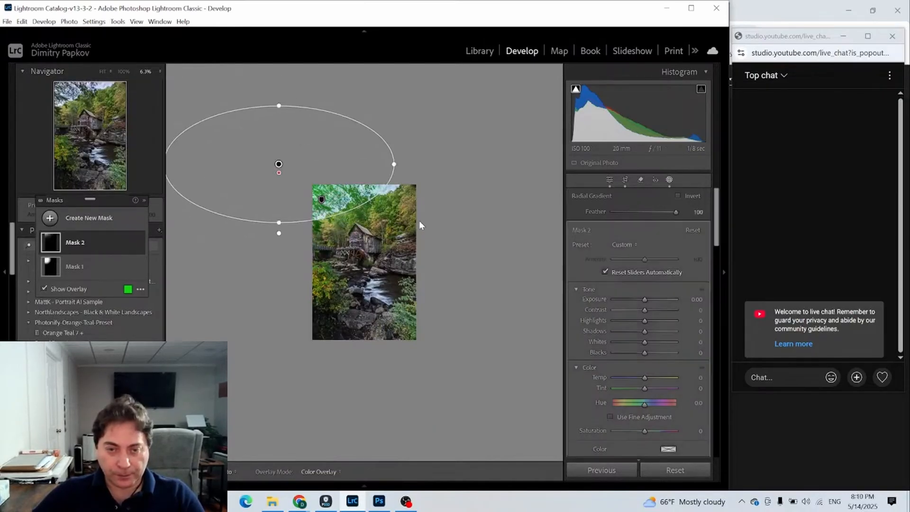
Step: Tilt and stretch the radial gradient so it runs diagonally from the upper-left corner across the mill and stream
{"action": "left_click_drag", "start_coordinate": [398, 176], "coordinate": [469, 302]}
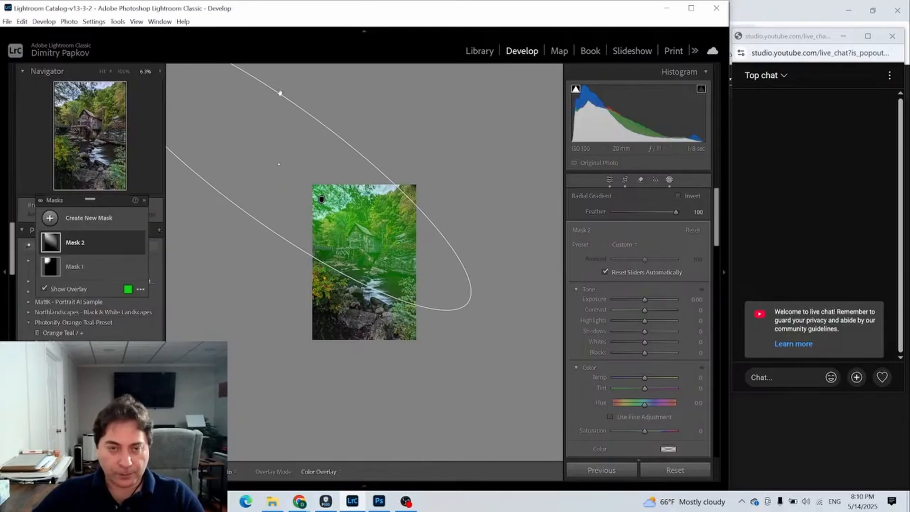
{"action": "left_click_drag", "start_coordinate": [313, 117], "coordinate": [309, 123]}
{"action": "left_click_drag", "start_coordinate": [278, 164], "coordinate": [275, 167]}
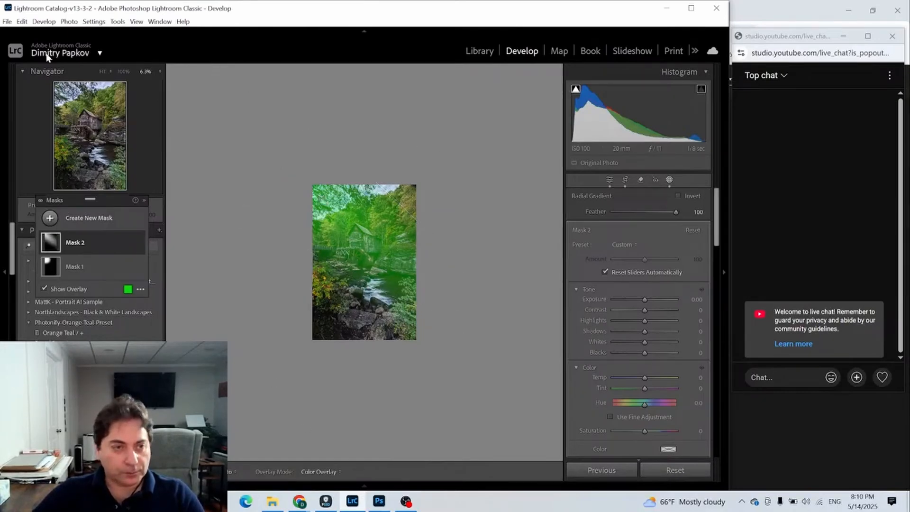
{"action": "left_click", "coordinate": [105, 71]}
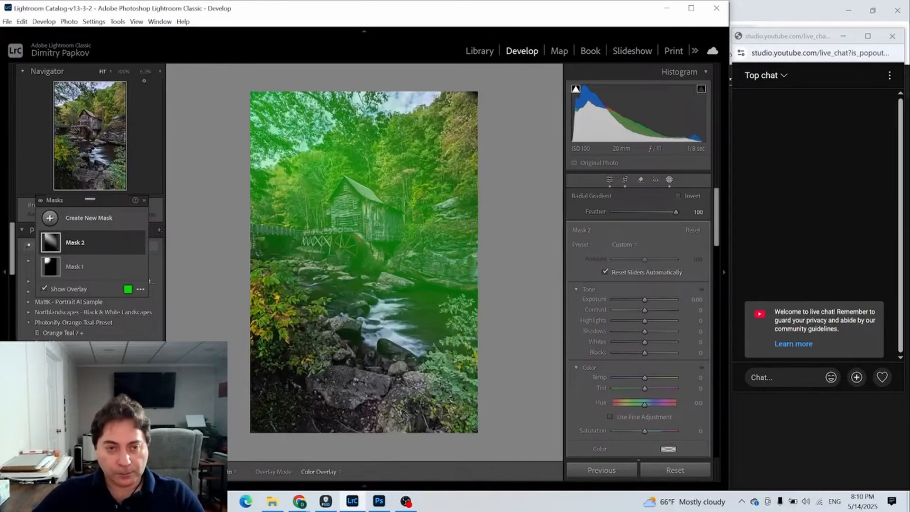
Step: Set the diagonal light mask's exposure to 0.70, clarity to 6 and dehaze to -27
{"action": "left_click_drag", "start_coordinate": [644, 300], "coordinate": [649, 299]}
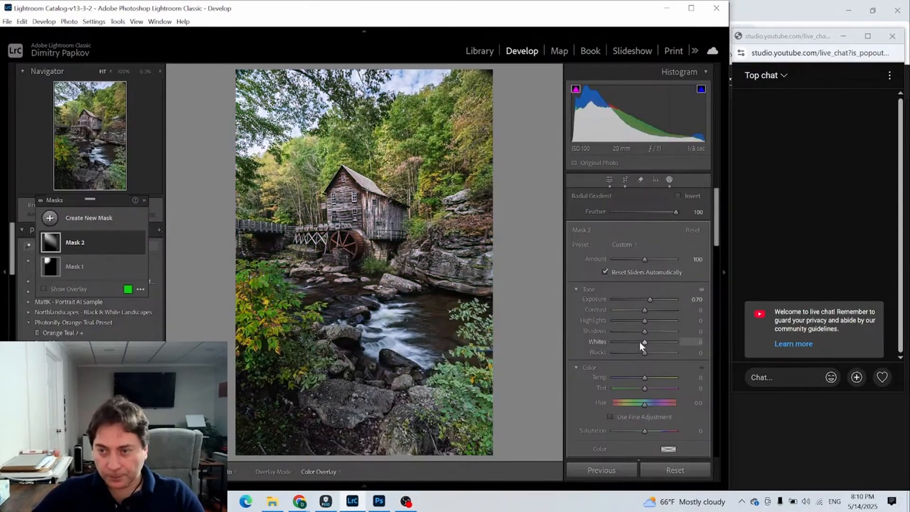
{"action": "scroll", "coordinate": [642, 341], "scroll_direction": "down", "scroll_amount": 5}
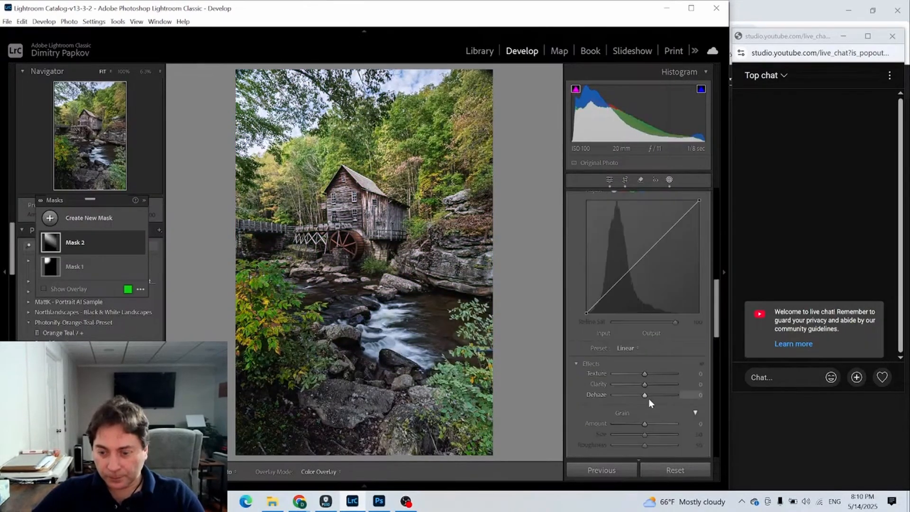
{"action": "left_click_drag", "start_coordinate": [645, 396], "coordinate": [636, 396]}
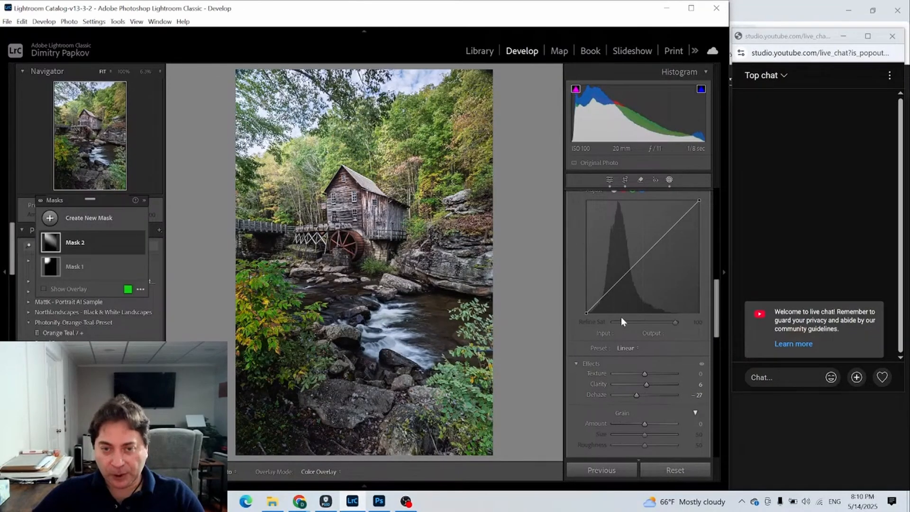
Step: Refine the diagonal light mask with exposure 0.37, highlights -21, whites 17 and temperature 26
{"action": "scroll", "coordinate": [622, 316], "scroll_direction": "up", "scroll_amount": 5}
{"action": "left_click_drag", "start_coordinate": [644, 322], "coordinate": [650, 299]}
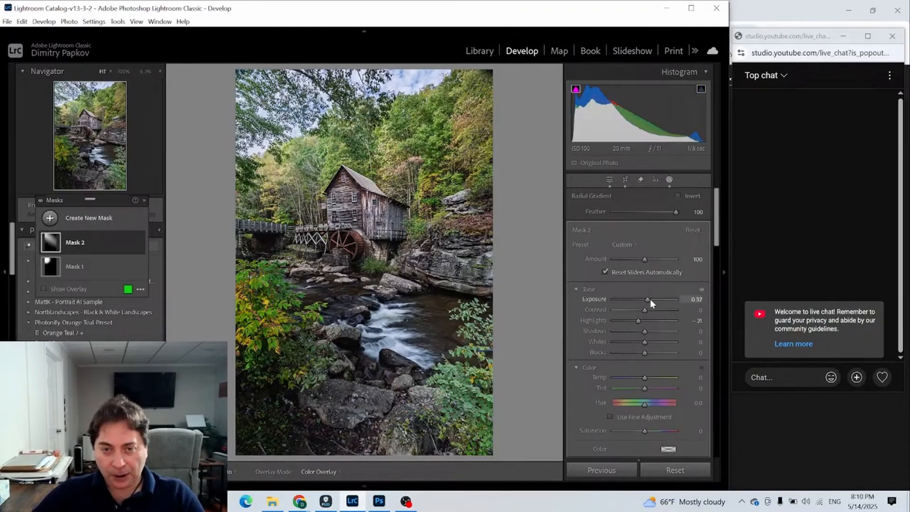
{"action": "left_click_drag", "start_coordinate": [644, 341], "coordinate": [650, 345]}
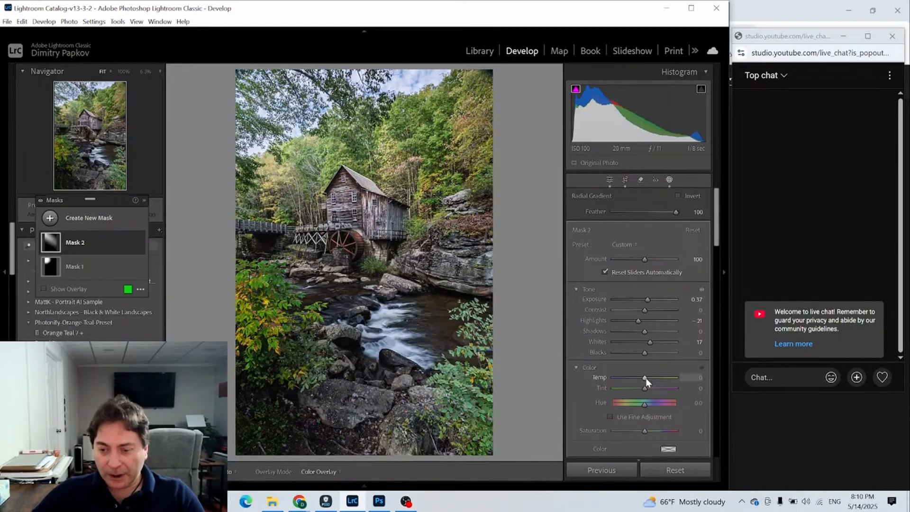
{"action": "left_click_drag", "start_coordinate": [645, 377], "coordinate": [653, 378]}
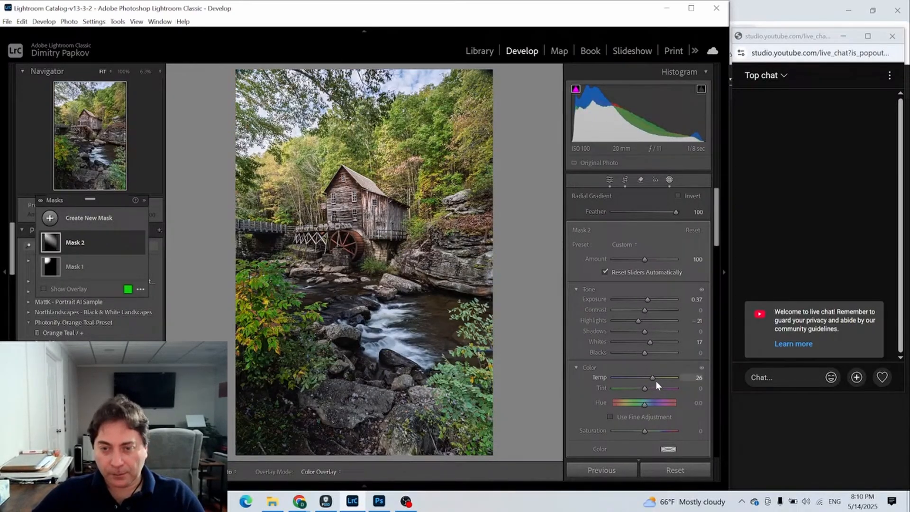
Step: Cool the whole photo's white balance to a temperature of 4514
{"action": "left_click", "coordinate": [609, 181]}
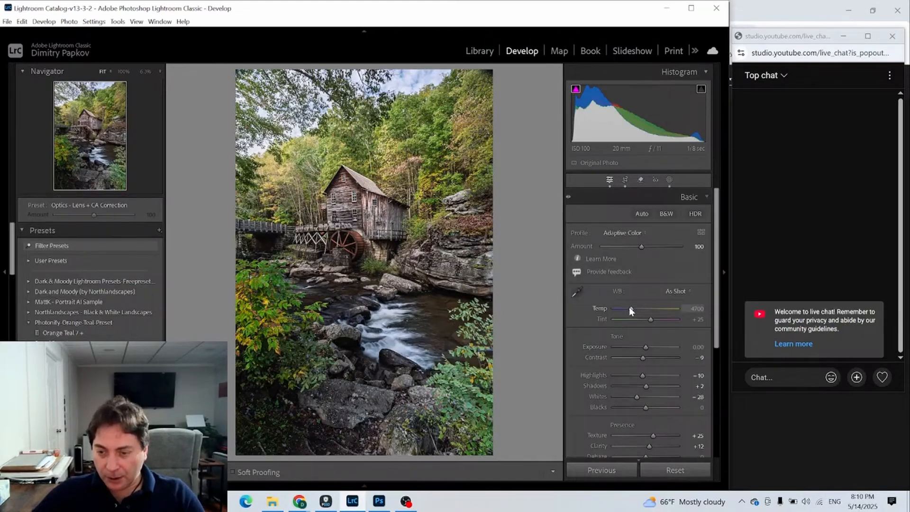
{"action": "left_click_drag", "start_coordinate": [629, 307], "coordinate": [629, 309]}
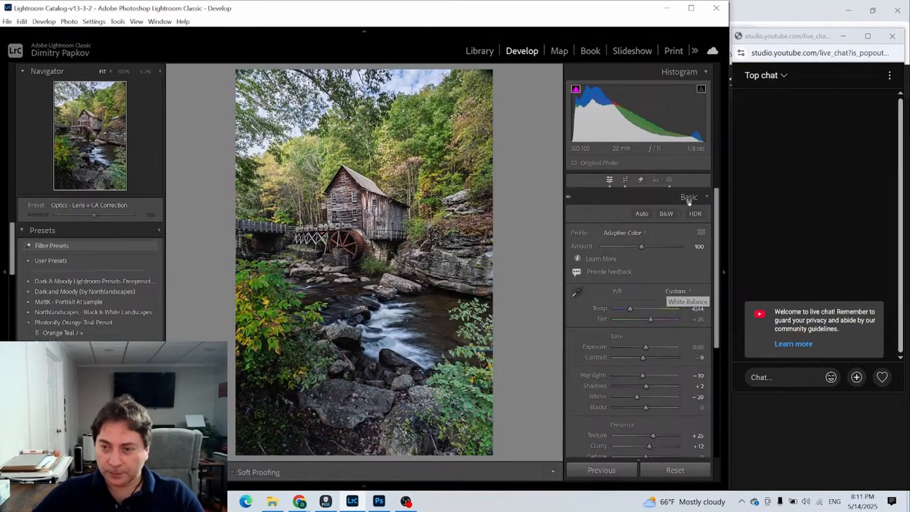
Step: Compare the photo with and without the diagonal light mask, Mask 2, and leave that mask hidden
{"action": "left_click", "coordinate": [669, 180]}
{"action": "mouse_move", "coordinate": [51, 242]}
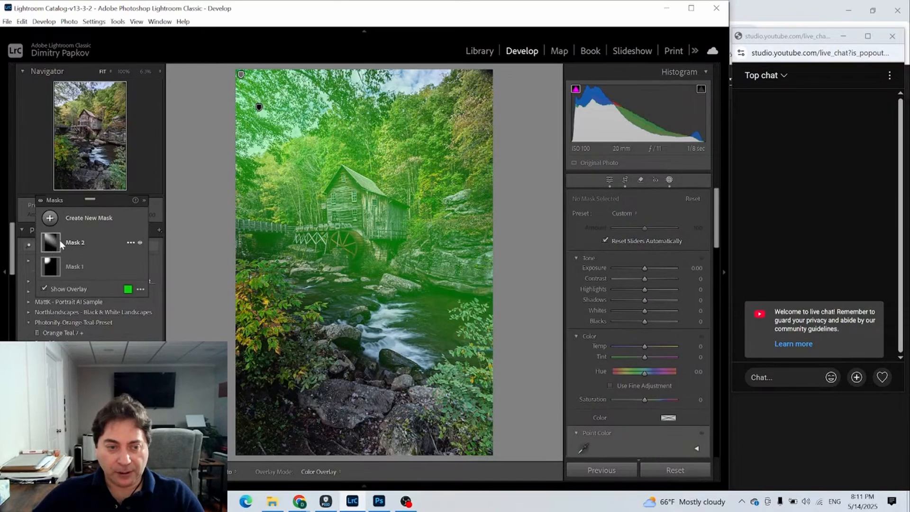
{"action": "left_click", "coordinate": [140, 241]}
{"action": "left_click", "coordinate": [140, 242]}
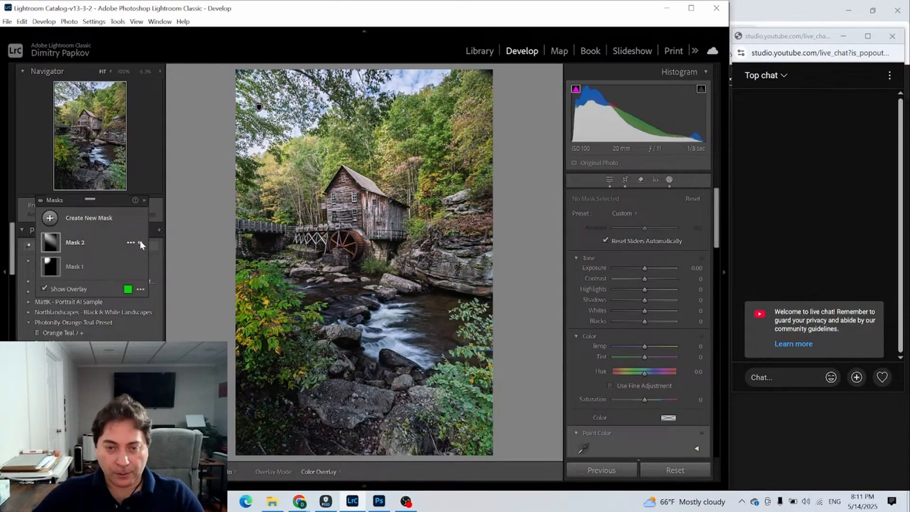
{"action": "left_click", "coordinate": [140, 241]}
{"action": "left_click", "coordinate": [140, 241]}
{"action": "left_click", "coordinate": [141, 241]}
{"action": "left_click", "coordinate": [140, 242]}
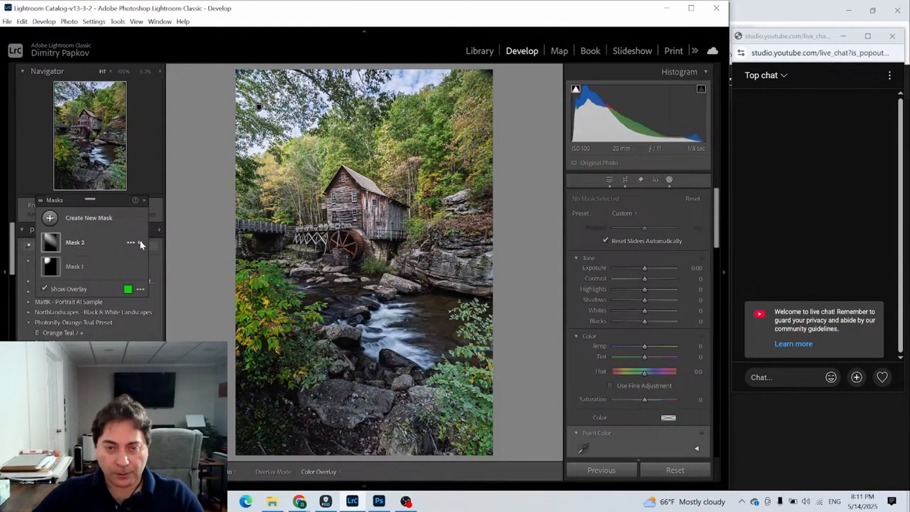
{"action": "left_click", "coordinate": [140, 241]}
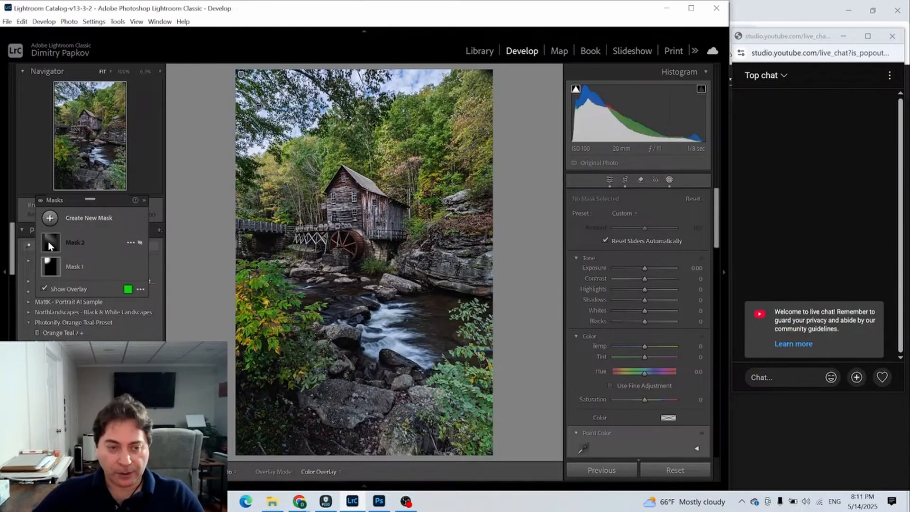
Step: Add a new radial gradient mask with feather 100, enlarged vertically and centred over the mill
{"action": "left_click", "coordinate": [55, 223]}
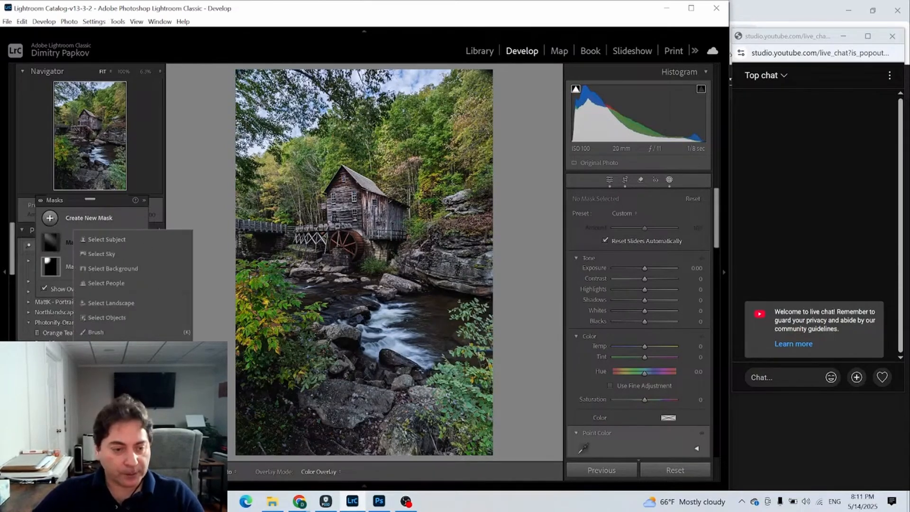
{"action": "left_click", "coordinate": [108, 361]}
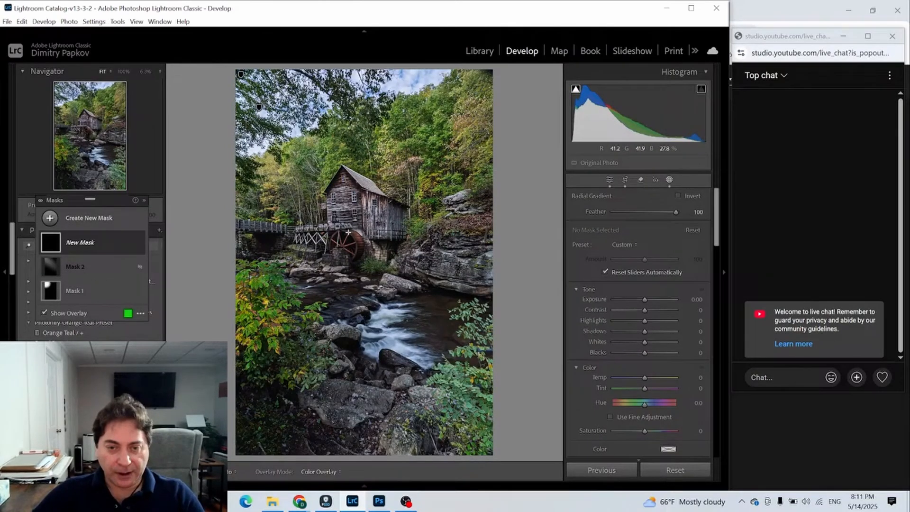
{"action": "left_click_drag", "start_coordinate": [298, 193], "coordinate": [387, 247]}
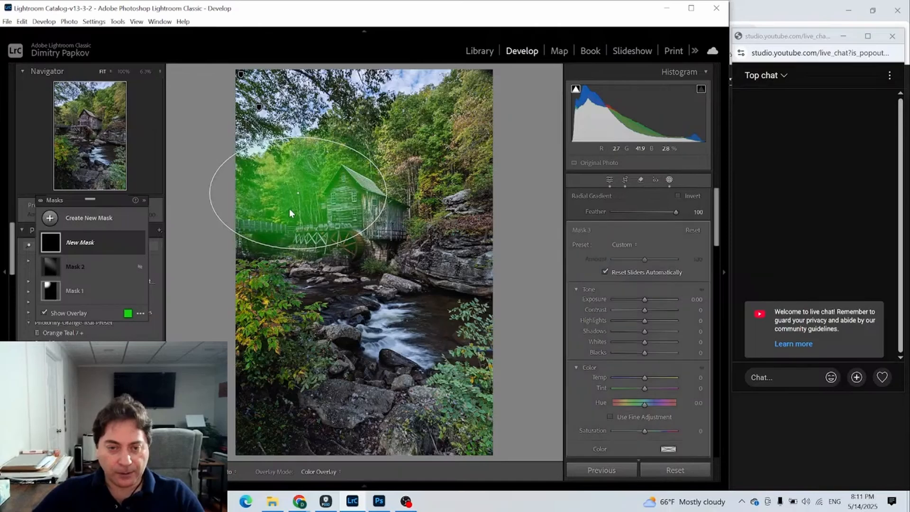
{"action": "left_click_drag", "start_coordinate": [303, 199], "coordinate": [307, 200]}
{"action": "left_click_drag", "start_coordinate": [340, 217], "coordinate": [357, 213]}
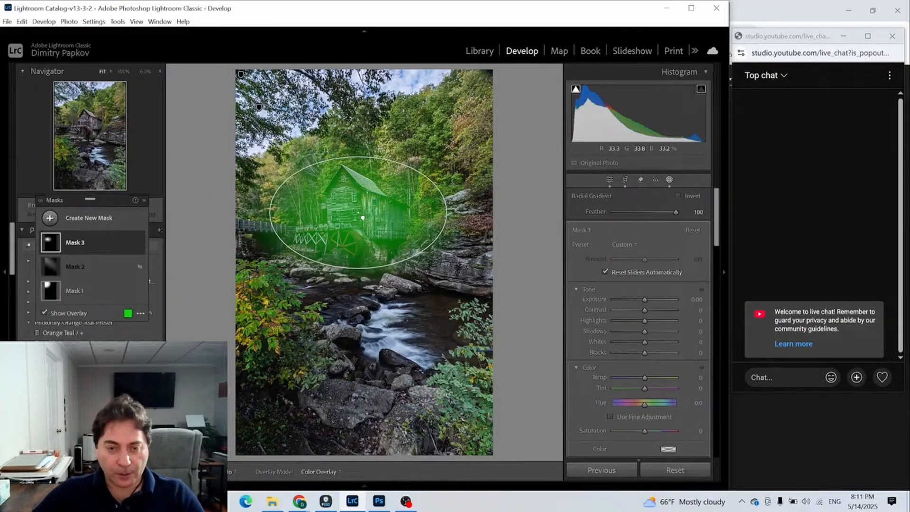
{"action": "left_click_drag", "start_coordinate": [358, 268], "coordinate": [357, 282]}
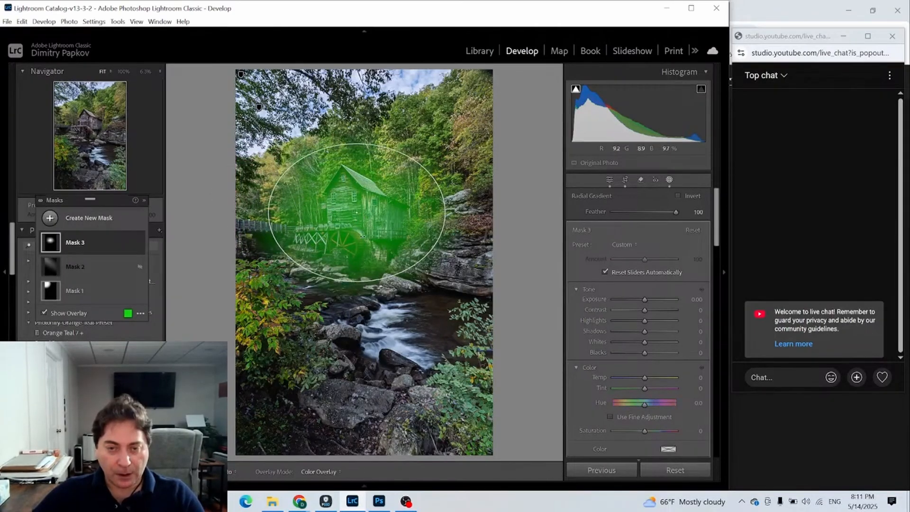
{"action": "left_click_drag", "start_coordinate": [356, 213], "coordinate": [350, 213]}
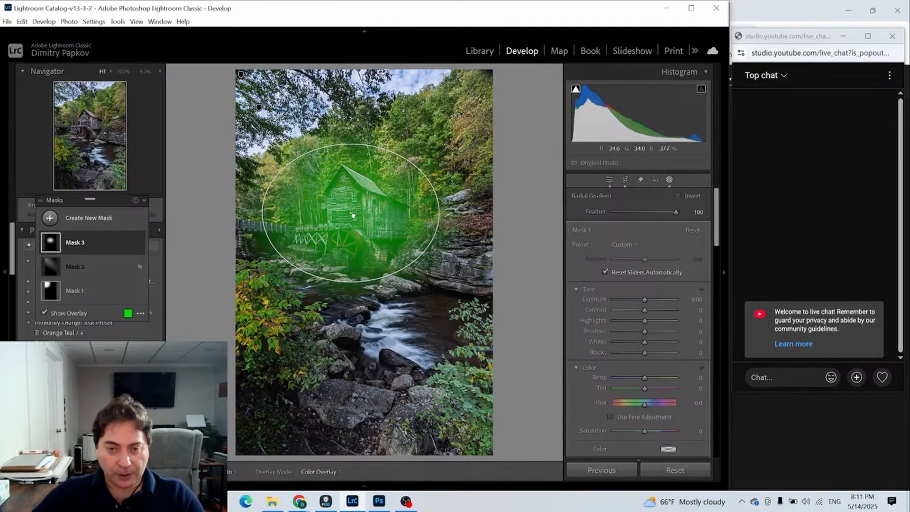
Step: Set the mill mask's exposure to 0.88, contrast to -6, highlights to -21, whites to 16 and temperature to 17
{"action": "left_click", "coordinate": [650, 298]}
{"action": "left_click_drag", "start_coordinate": [651, 304], "coordinate": [636, 324]}
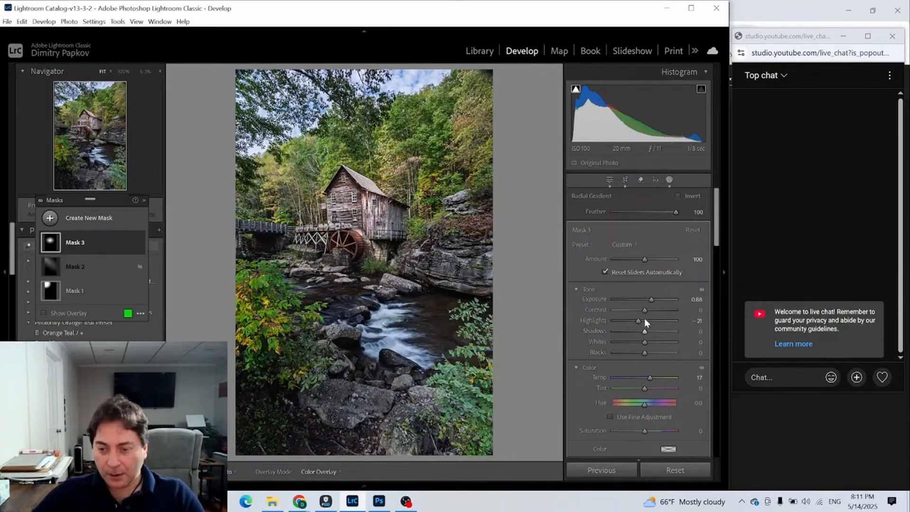
{"action": "left_click_drag", "start_coordinate": [645, 310], "coordinate": [644, 309]}
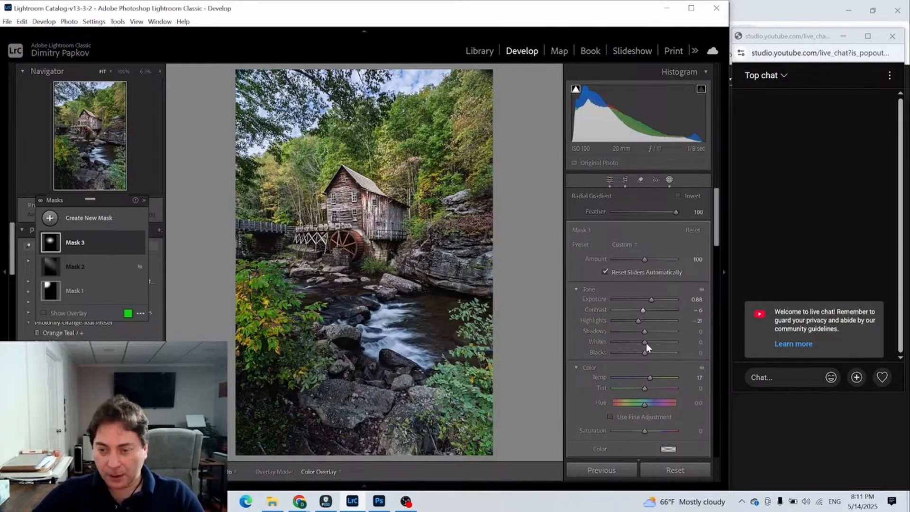
{"action": "left_click_drag", "start_coordinate": [644, 345], "coordinate": [650, 349]}
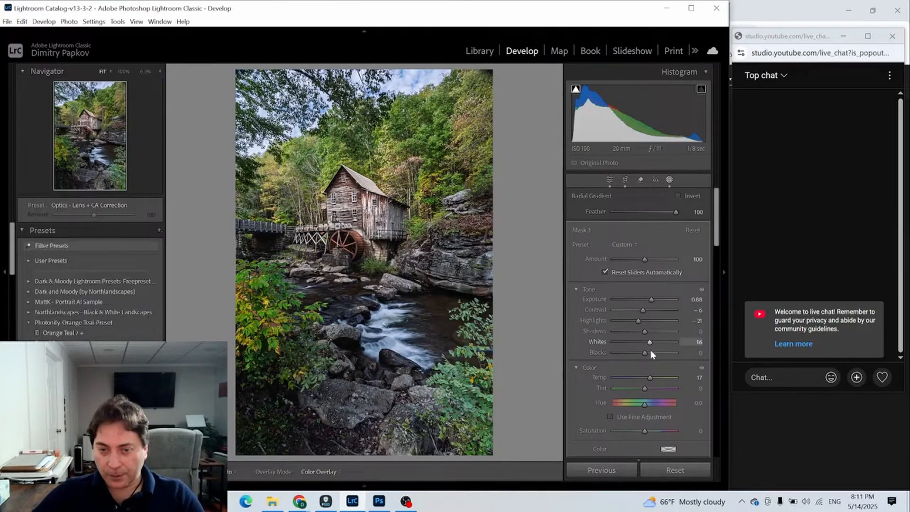
Step: Adjust the mill mask's dehaze and clarity effects, and set its exposure to 0.42
{"action": "scroll", "coordinate": [656, 376], "scroll_direction": "down", "scroll_amount": 8}
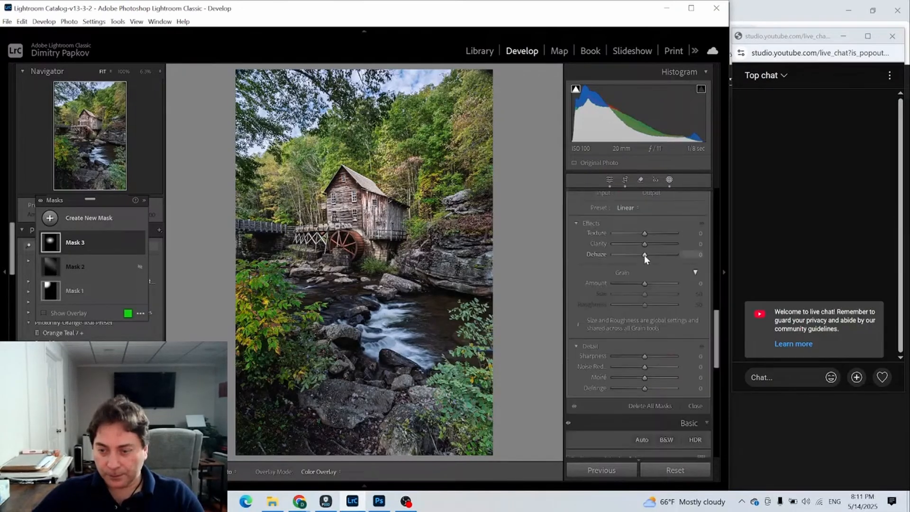
{"action": "mouse_move", "coordinate": [644, 255]}
{"action": "left_mouse_down"}
{"action": "mouse_move", "coordinate": [647, 231]}
{"action": "mouse_move", "coordinate": [649, 244]}
{"action": "left_mouse_up"}
{"action": "scroll", "coordinate": [647, 235], "scroll_direction": "up", "scroll_amount": 8}
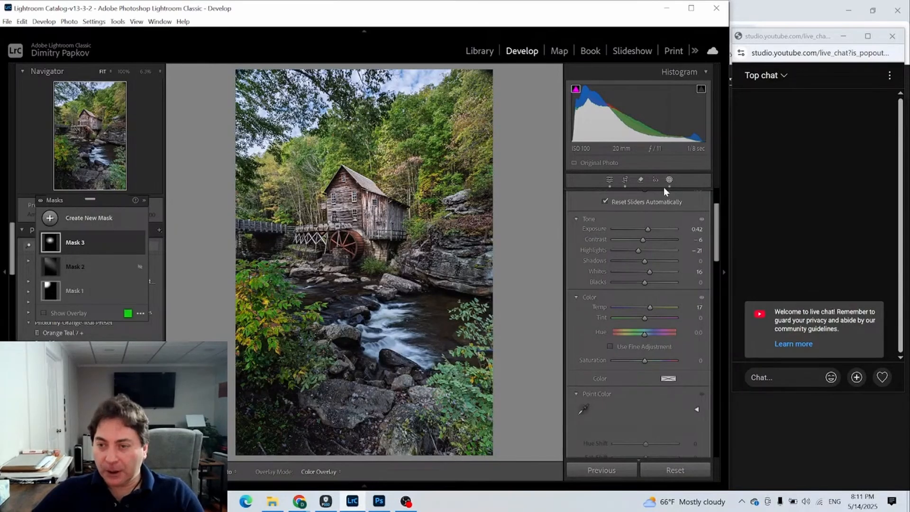
Step: Raise the luminance of the photo's yellows in the global Color Mixer
{"action": "left_click", "coordinate": [609, 181]}
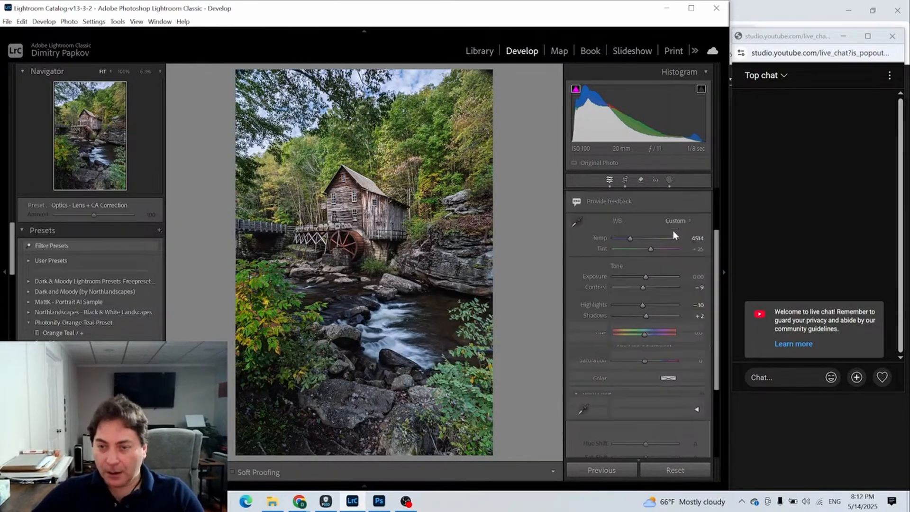
{"action": "scroll", "coordinate": [692, 320], "scroll_direction": "down", "scroll_amount": 3}
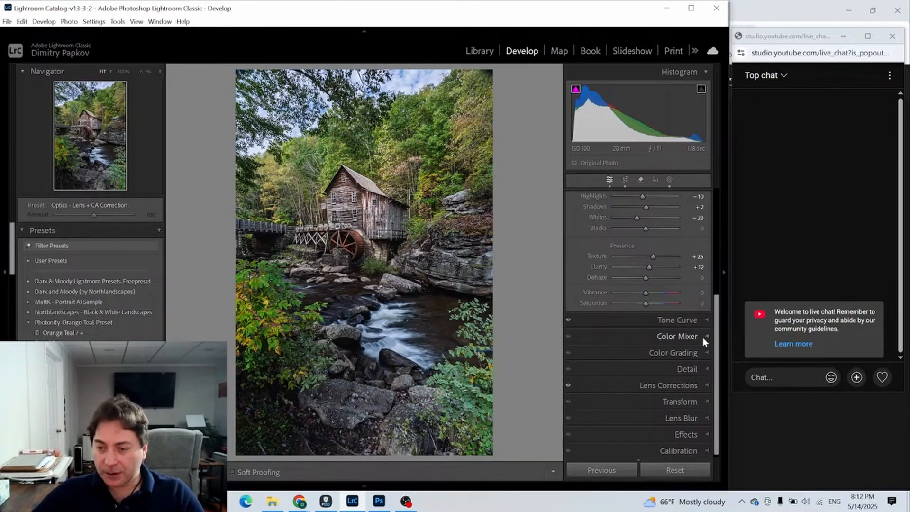
{"action": "left_click", "coordinate": [702, 337]}
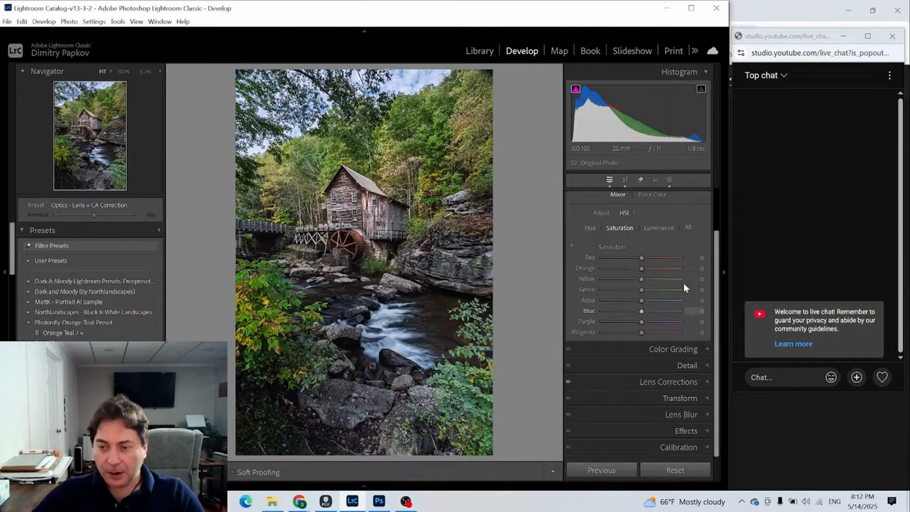
{"action": "left_click", "coordinate": [651, 227]}
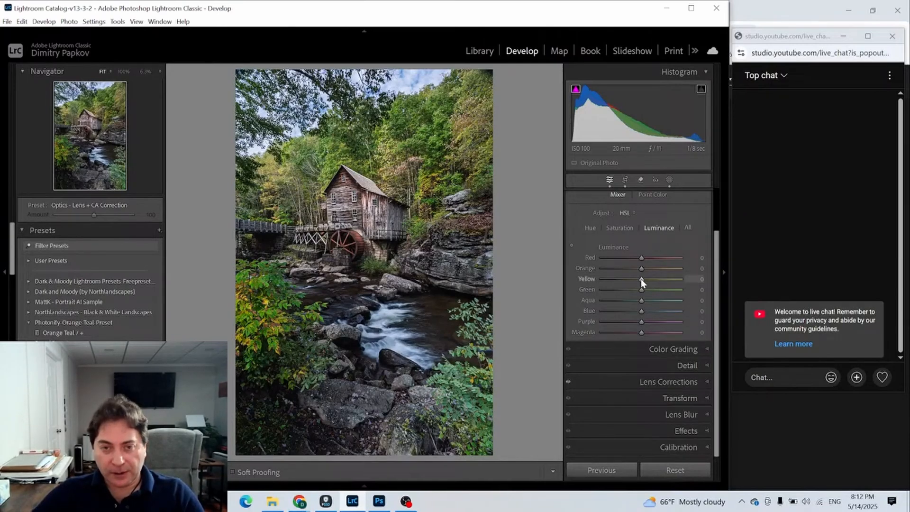
{"action": "mouse_move", "coordinate": [641, 279]}
{"action": "left_mouse_down"}
{"action": "mouse_move", "coordinate": [672, 283]}
{"action": "mouse_move", "coordinate": [627, 286]}
{"action": "mouse_move", "coordinate": [654, 264]}
{"action": "mouse_move", "coordinate": [627, 262]}
{"action": "mouse_move", "coordinate": [648, 256]}
{"action": "mouse_move", "coordinate": [636, 268]}
{"action": "mouse_move", "coordinate": [660, 278]}
{"action": "mouse_move", "coordinate": [646, 271]}
{"action": "left_mouse_up"}
Step: Set the Color Mixer saturation to red +13, orange +16, yellow +24 and green +12
{"action": "left_click", "coordinate": [620, 228]}
{"action": "left_click", "coordinate": [645, 257]}
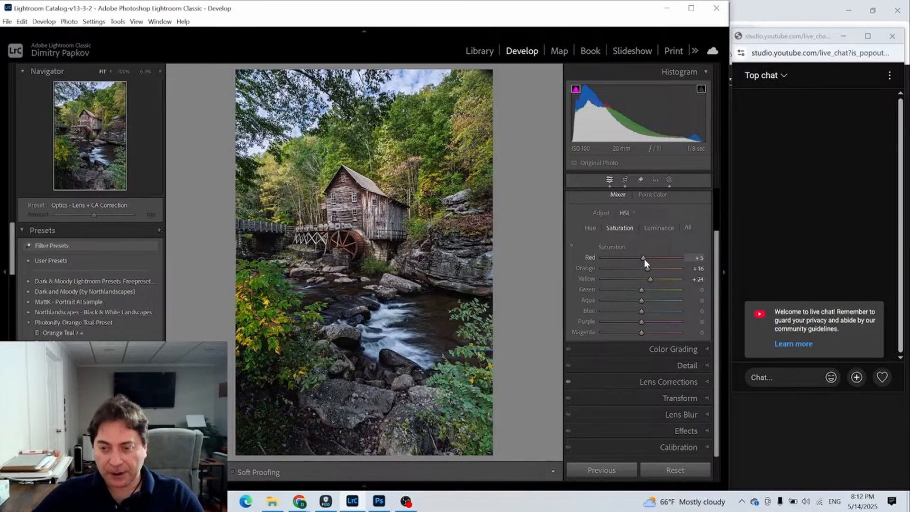
{"action": "left_click_drag", "start_coordinate": [644, 291], "coordinate": [650, 289]}
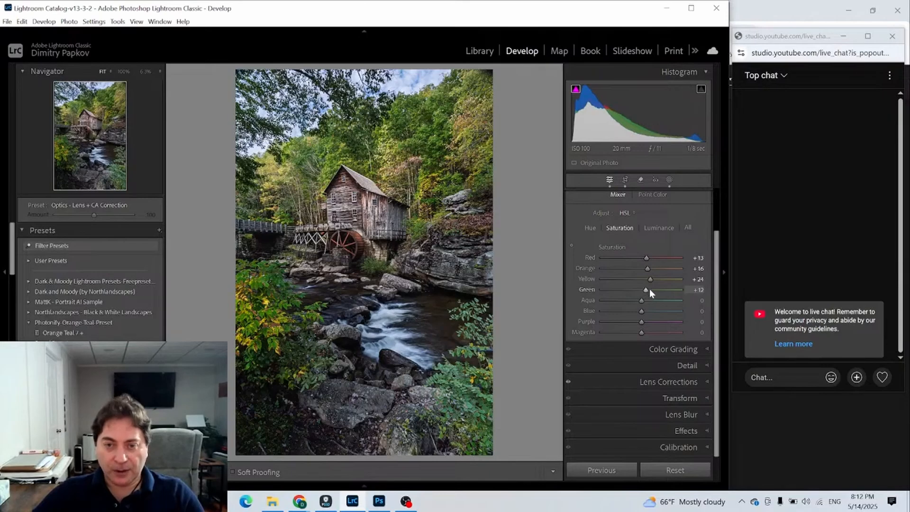
Step: Set the whole photo's vibrance to +7 in the Basic adjustments
{"action": "left_click", "coordinate": [666, 179]}
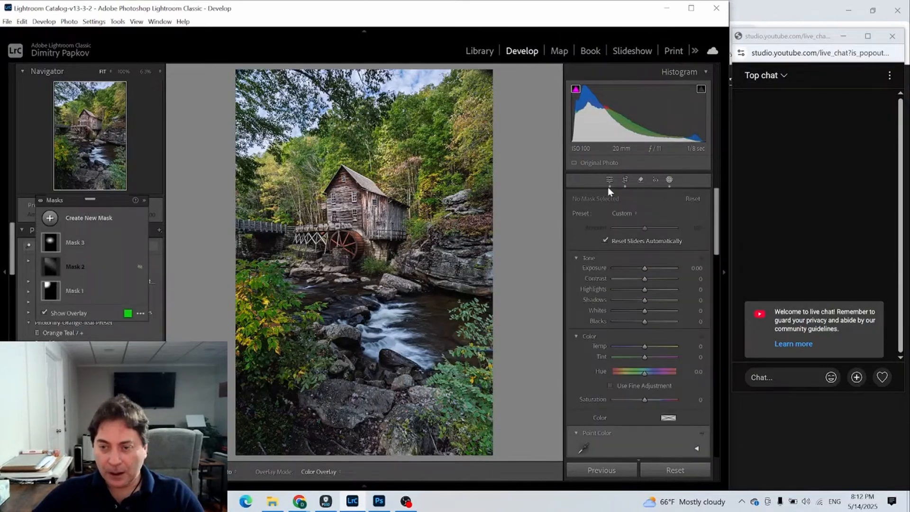
{"action": "left_click", "coordinate": [609, 181]}
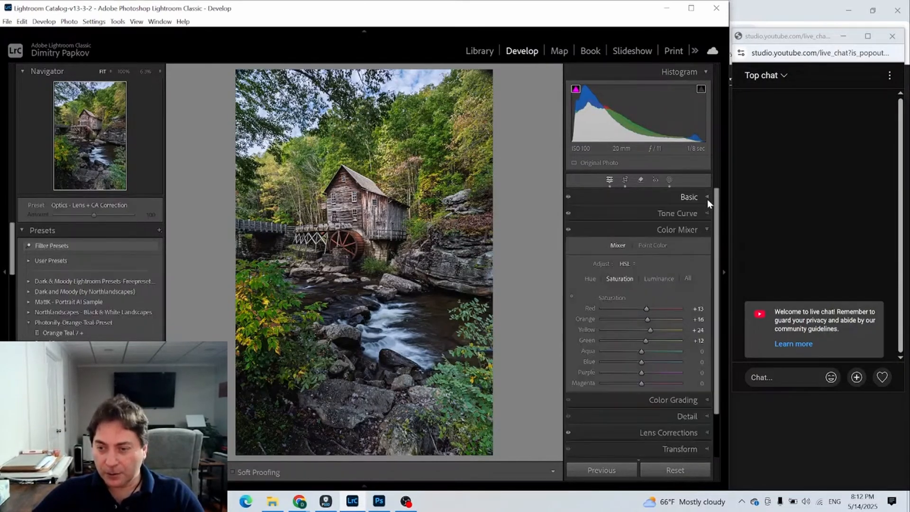
{"action": "left_click", "coordinate": [707, 199]}
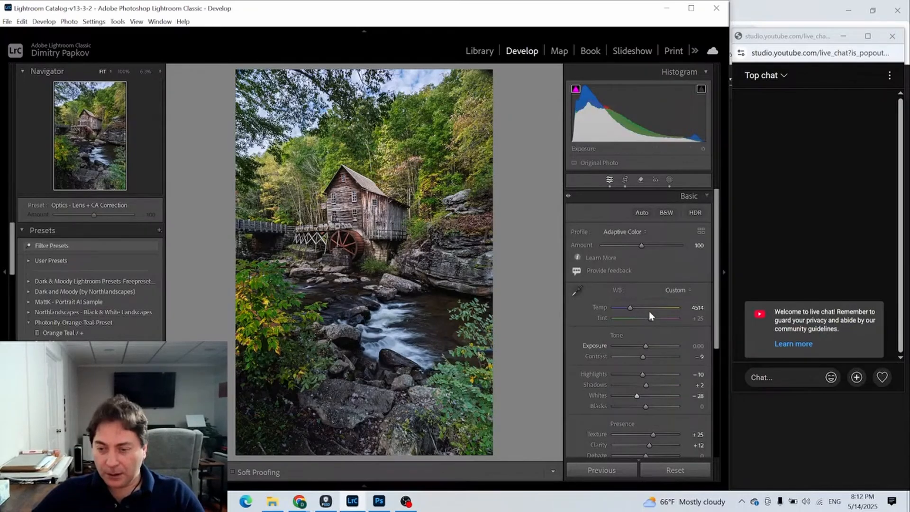
{"action": "scroll", "coordinate": [655, 382], "scroll_direction": "down", "scroll_amount": 3}
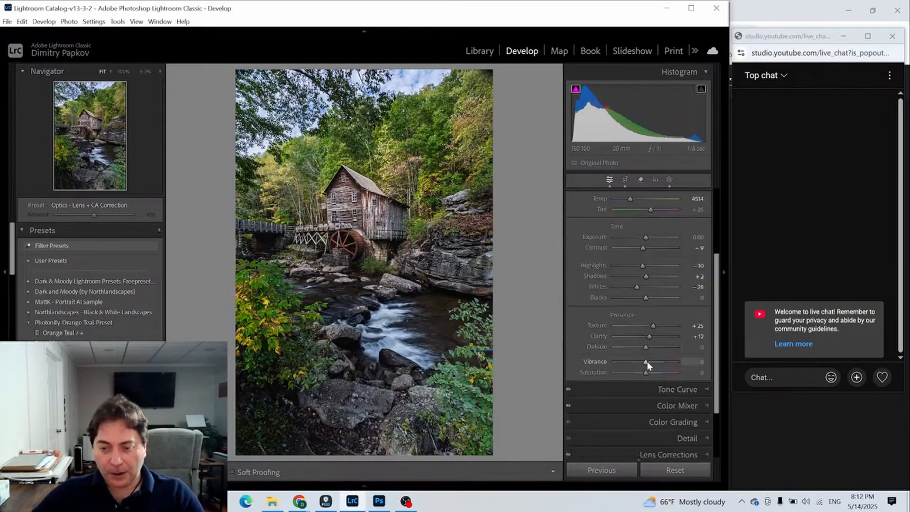
{"action": "mouse_move", "coordinate": [647, 361]}
{"action": "left_mouse_down"}
{"action": "mouse_move", "coordinate": [638, 361]}
{"action": "mouse_move", "coordinate": [649, 357]}
{"action": "left_mouse_up"}
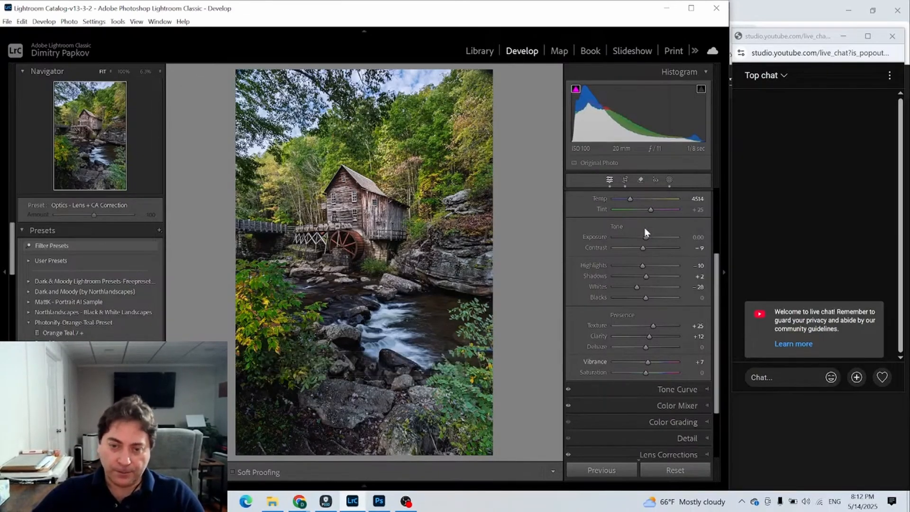
Step: Add a brush mask with exposure 0.47 and saturation 14, and paint it over the mill's water wheel
{"action": "left_click", "coordinate": [669, 180]}
{"action": "left_click", "coordinate": [50, 219]}
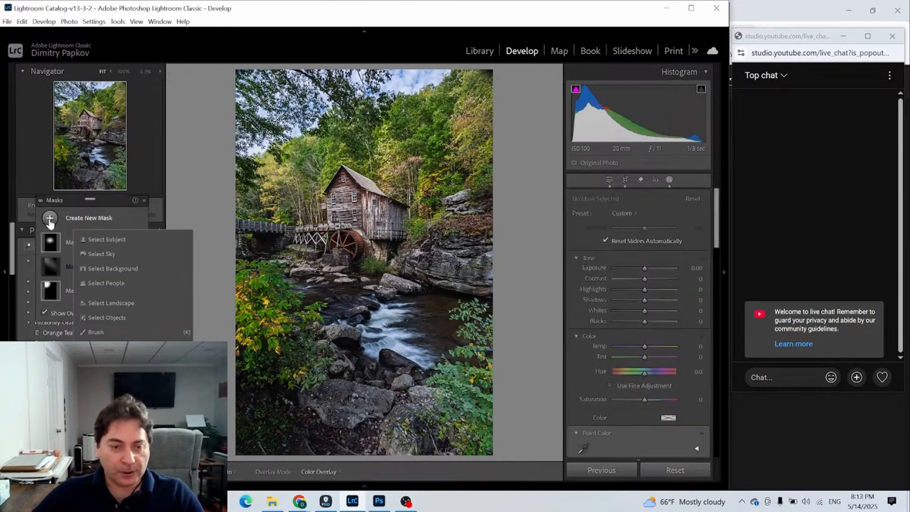
{"action": "left_click", "coordinate": [97, 331]}
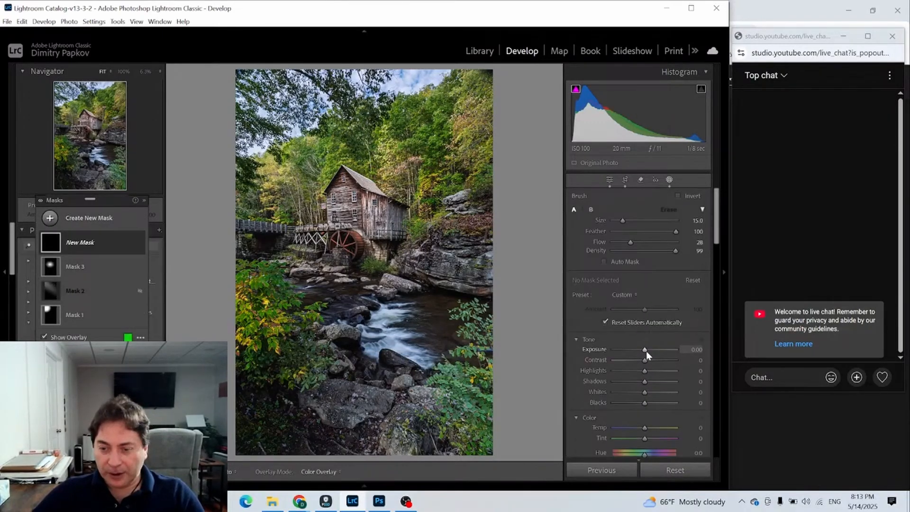
{"action": "left_click_drag", "start_coordinate": [646, 350], "coordinate": [650, 350]}
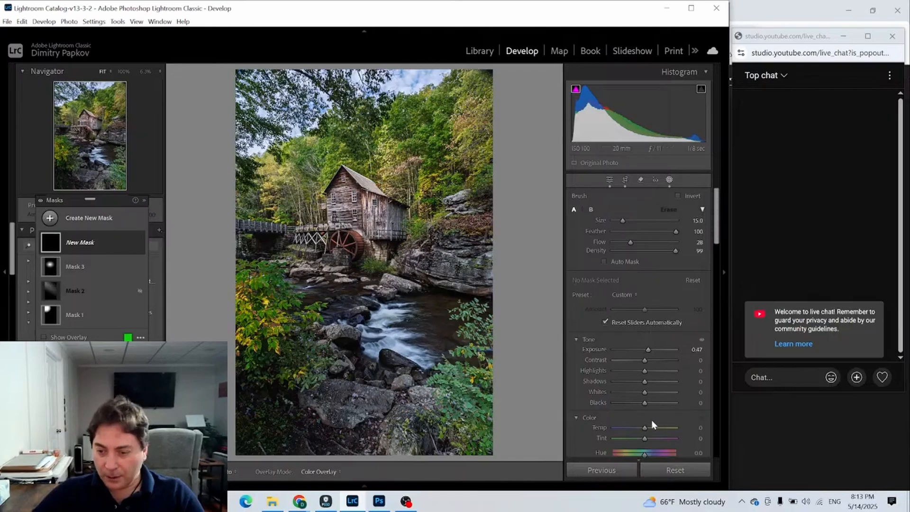
{"action": "scroll", "coordinate": [644, 431], "scroll_direction": "down", "scroll_amount": 3}
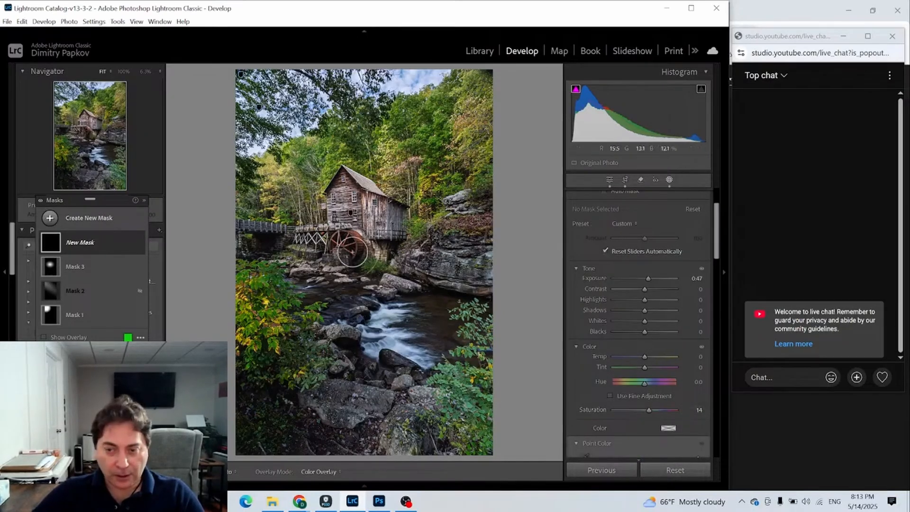
{"action": "mouse_move", "coordinate": [354, 244]}
{"action": "left_mouse_down"}
{"action": "mouse_move", "coordinate": [353, 233]}
{"action": "mouse_move", "coordinate": [346, 237]}
{"action": "mouse_move", "coordinate": [357, 240]}
{"action": "left_mouse_up"}
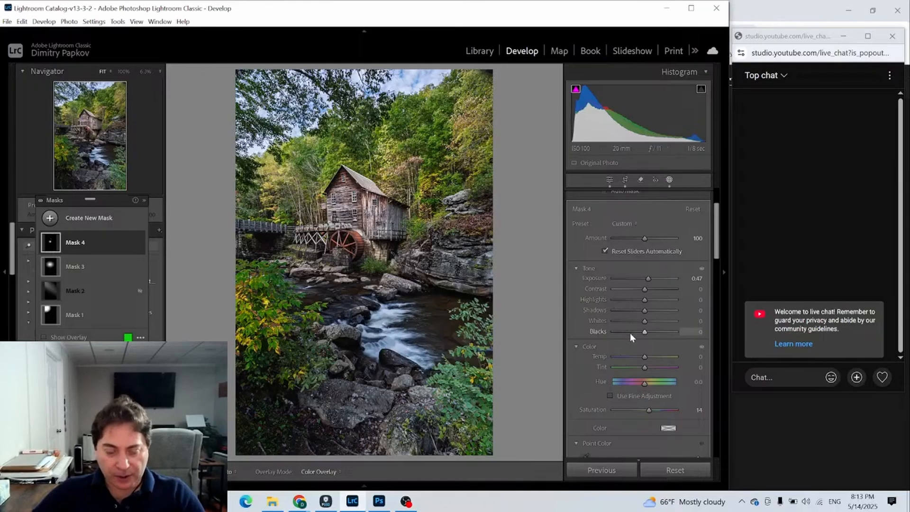
{"action": "left_click", "coordinate": [50, 219]}
{"action": "left_click", "coordinate": [106, 361]}
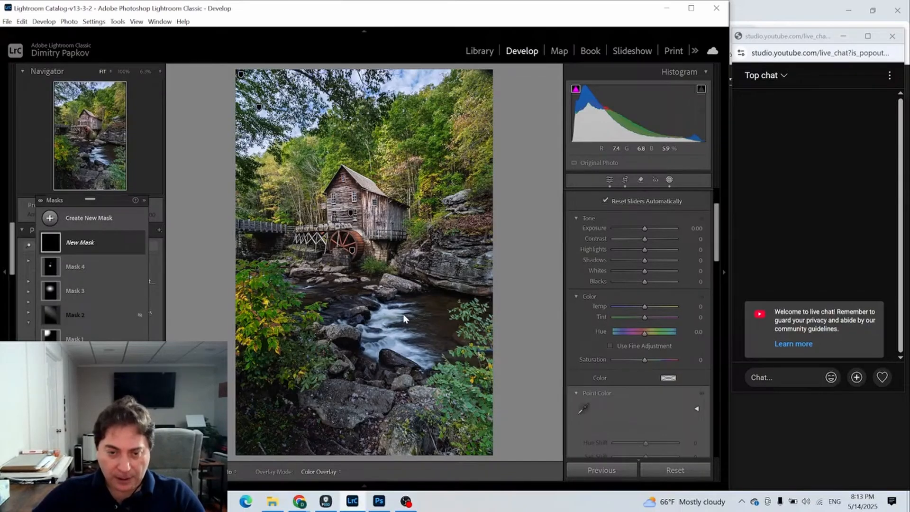
{"action": "left_click_drag", "start_coordinate": [337, 290], "coordinate": [418, 322]}
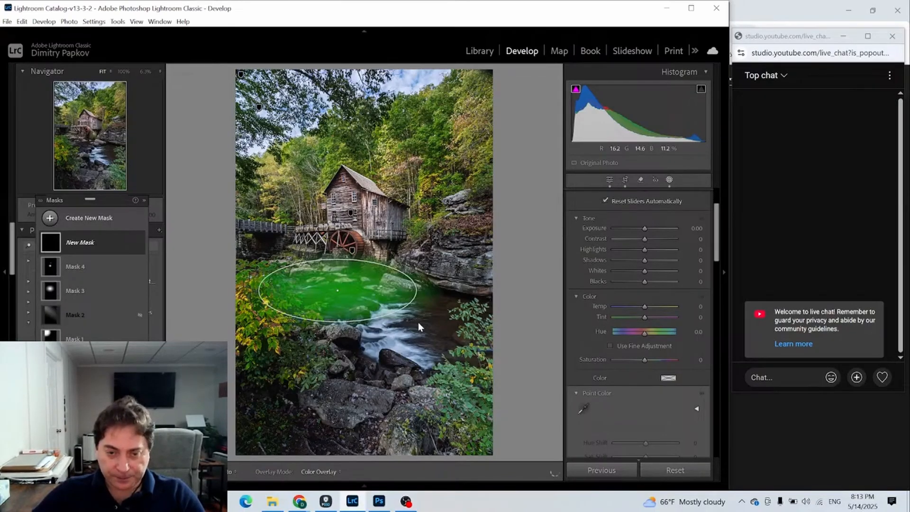
{"action": "left_click_drag", "start_coordinate": [341, 290], "coordinate": [359, 306]}
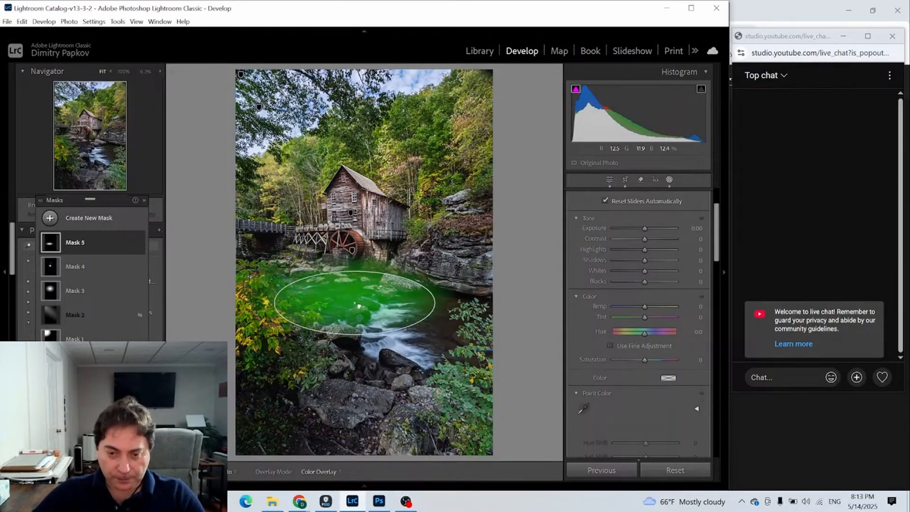
{"action": "left_click_drag", "start_coordinate": [413, 331], "coordinate": [428, 351]}
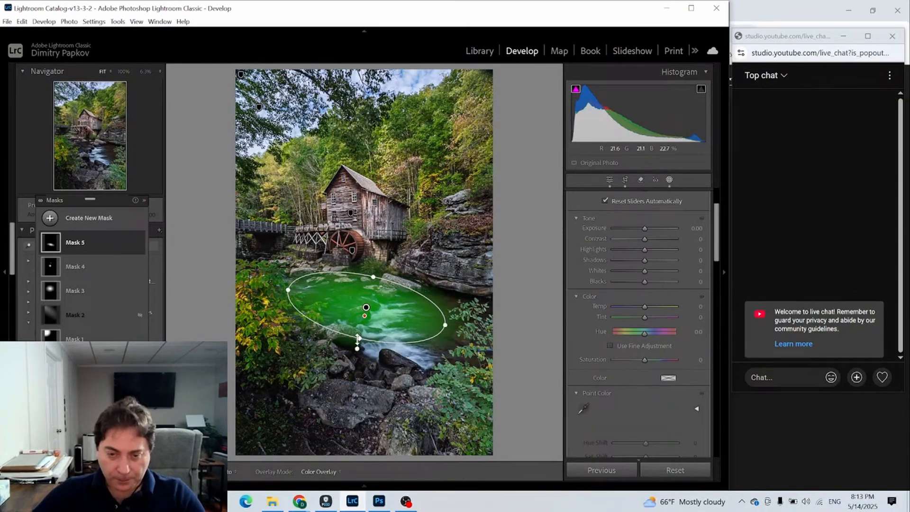
{"action": "right_click", "coordinate": [374, 309]}
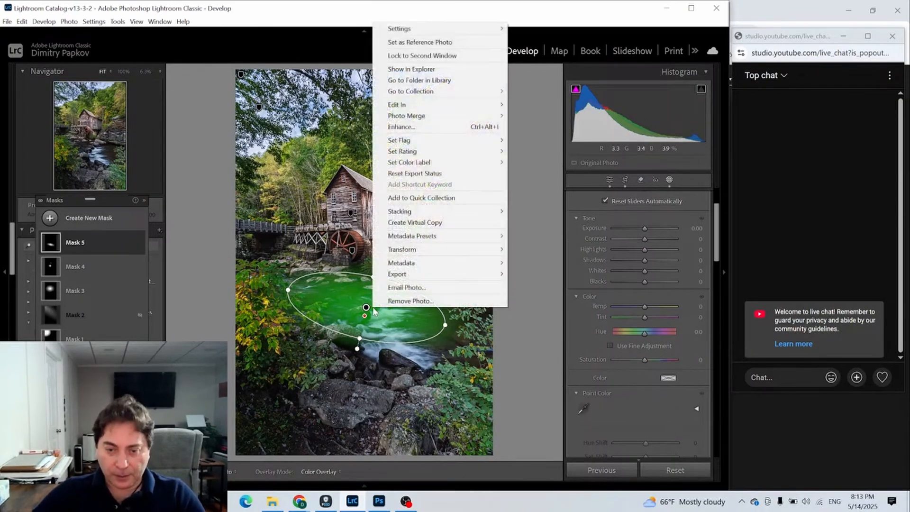
{"action": "right_click", "coordinate": [98, 241]}
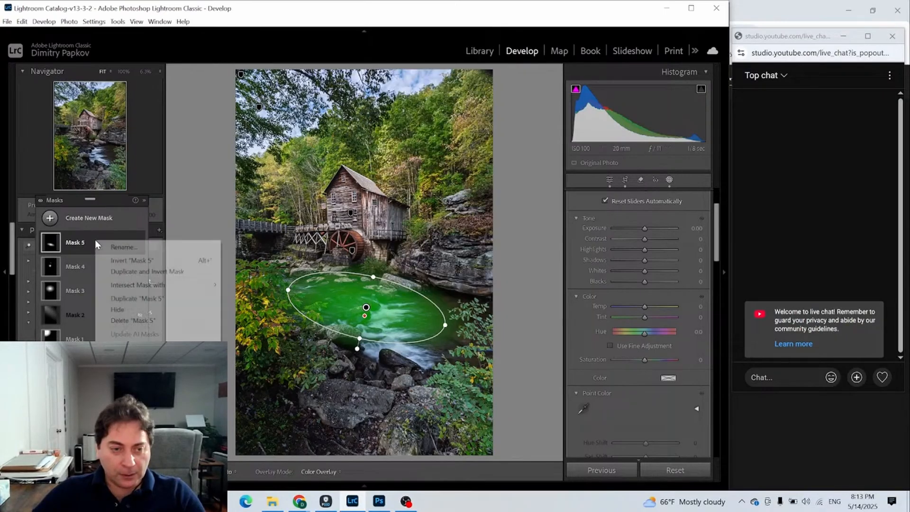
{"action": "left_click", "coordinate": [137, 319]}
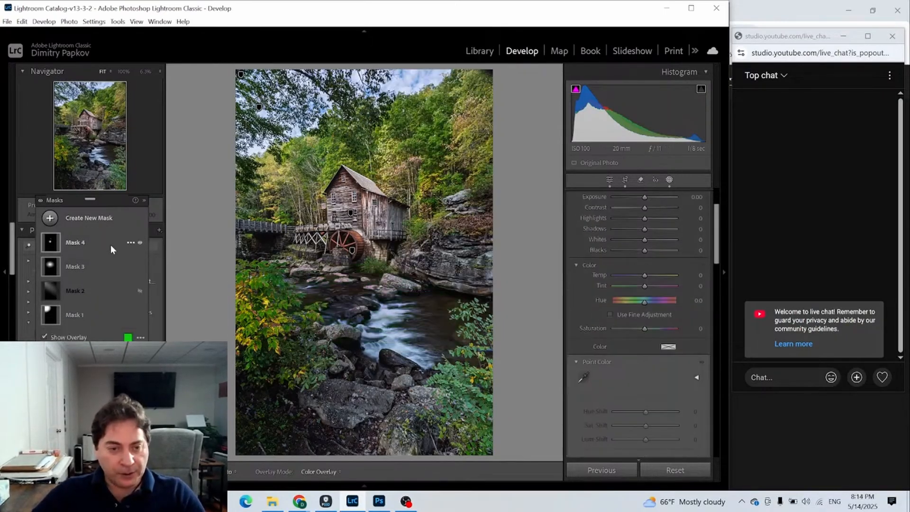
Step: Create a landscape mask that selects only the water
{"action": "left_click", "coordinate": [50, 219]}
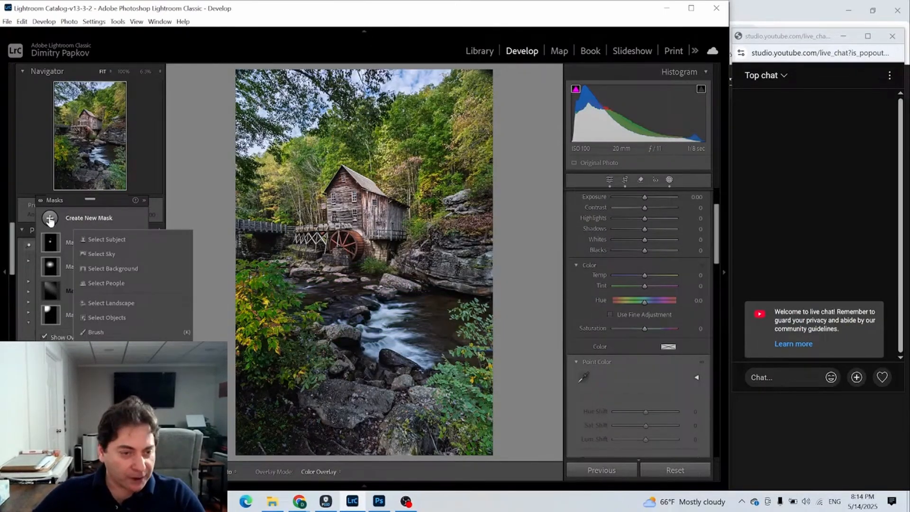
{"action": "left_click", "coordinate": [126, 303]}
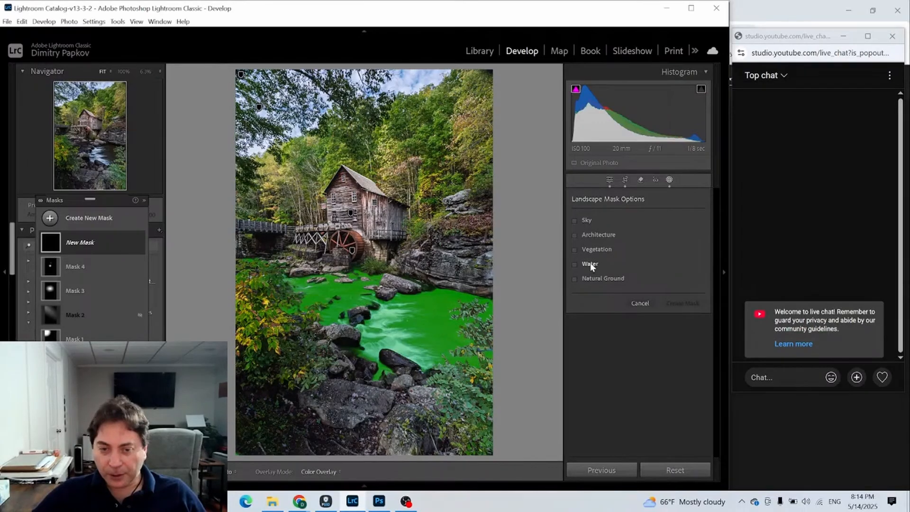
{"action": "left_click", "coordinate": [591, 265]}
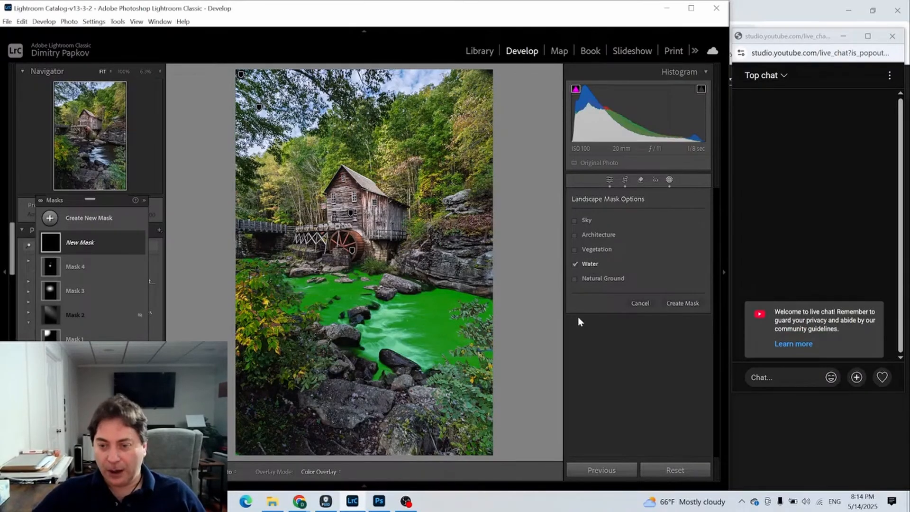
{"action": "left_click", "coordinate": [675, 304]}
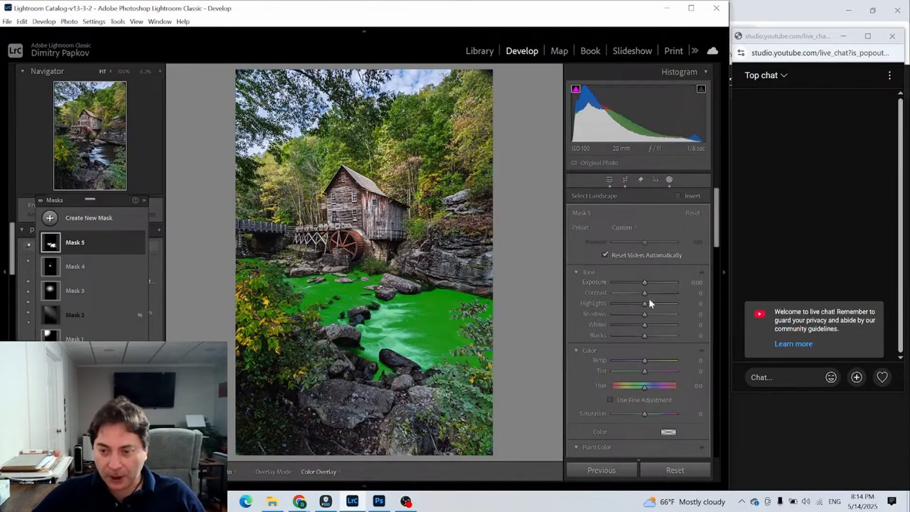
Step: Set the water mask's contrast to 24, clarity to 14, shadows to 23 and exposure to 0.19
{"action": "left_click_drag", "start_coordinate": [645, 292], "coordinate": [655, 296]}
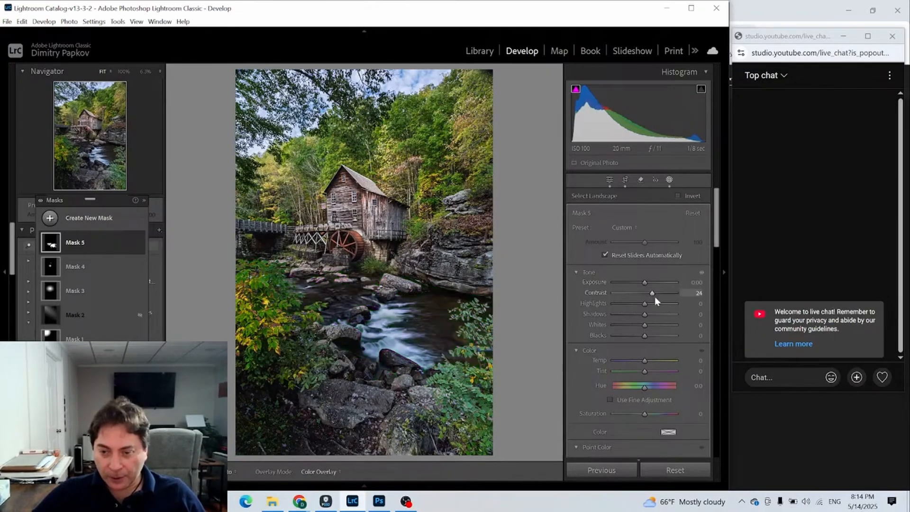
{"action": "scroll", "coordinate": [636, 417], "scroll_direction": "down", "scroll_amount": 8}
{"action": "scroll", "coordinate": [627, 390], "scroll_direction": "down", "scroll_amount": 5}
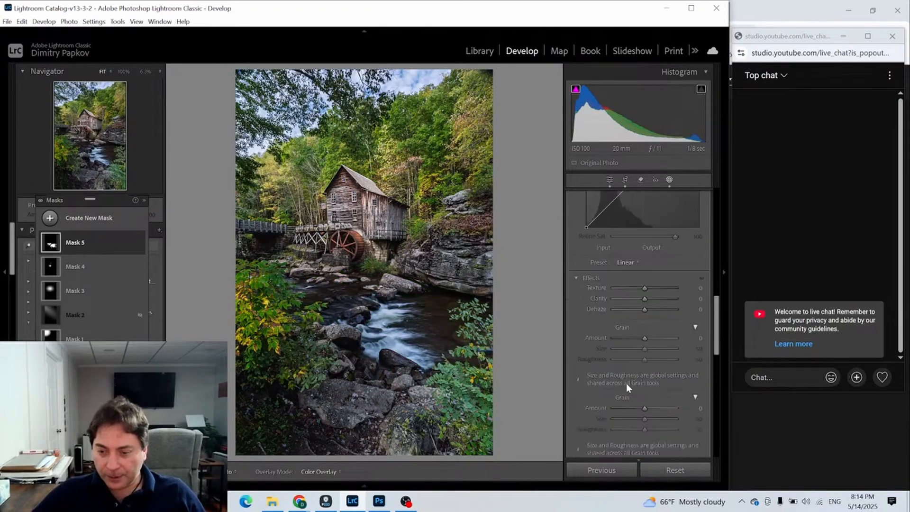
{"action": "left_click_drag", "start_coordinate": [647, 300], "coordinate": [651, 300]}
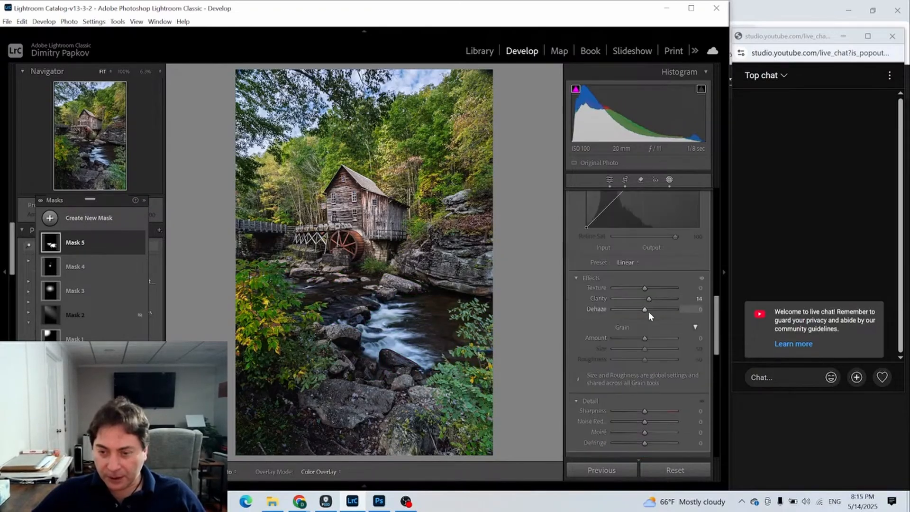
{"action": "scroll", "coordinate": [639, 331], "scroll_direction": "up", "scroll_amount": 5}
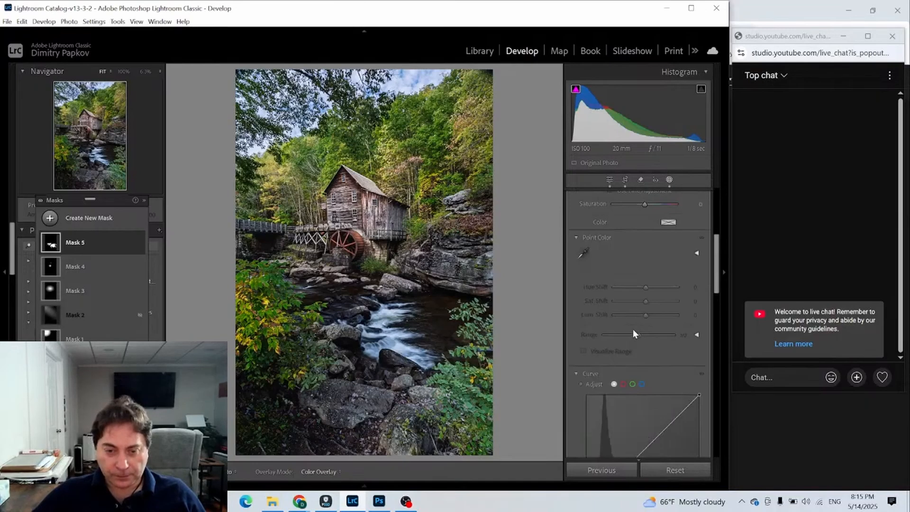
{"action": "scroll", "coordinate": [635, 307], "scroll_direction": "up", "scroll_amount": 4}
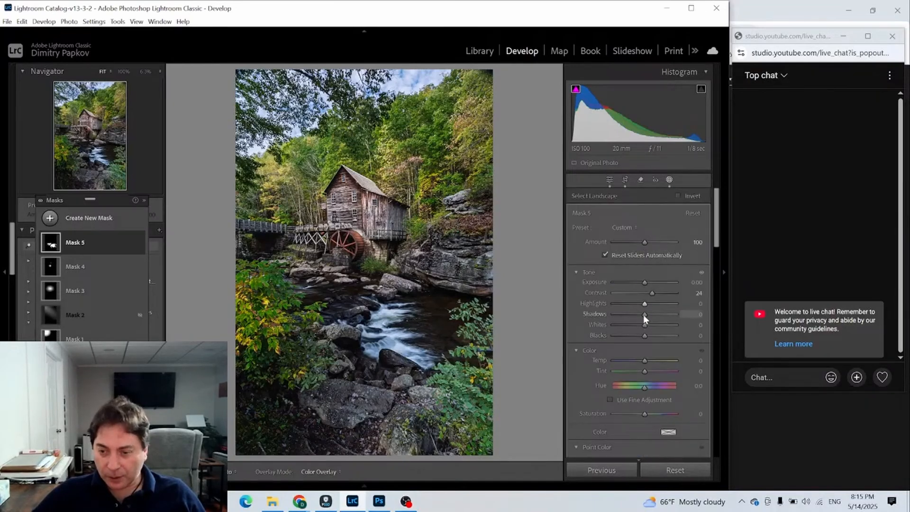
{"action": "left_click_drag", "start_coordinate": [649, 315], "coordinate": [652, 315]}
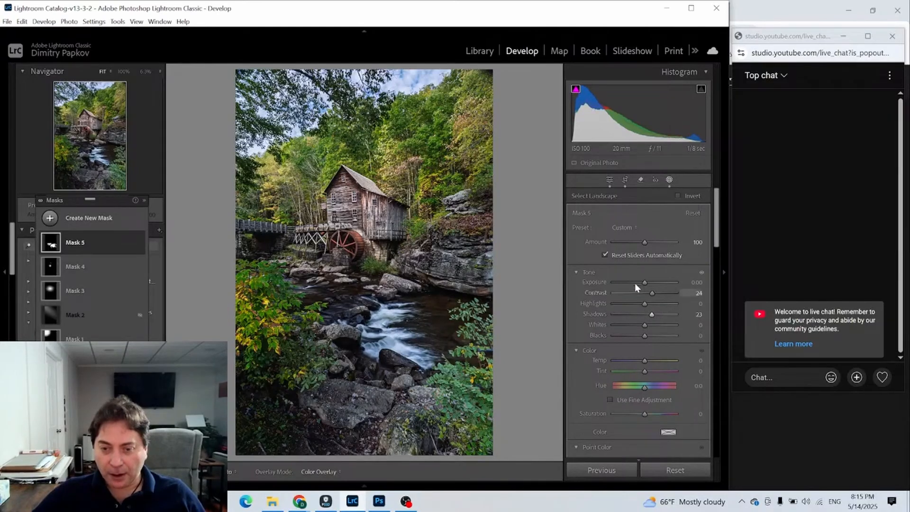
{"action": "left_click_drag", "start_coordinate": [644, 283], "coordinate": [645, 279]}
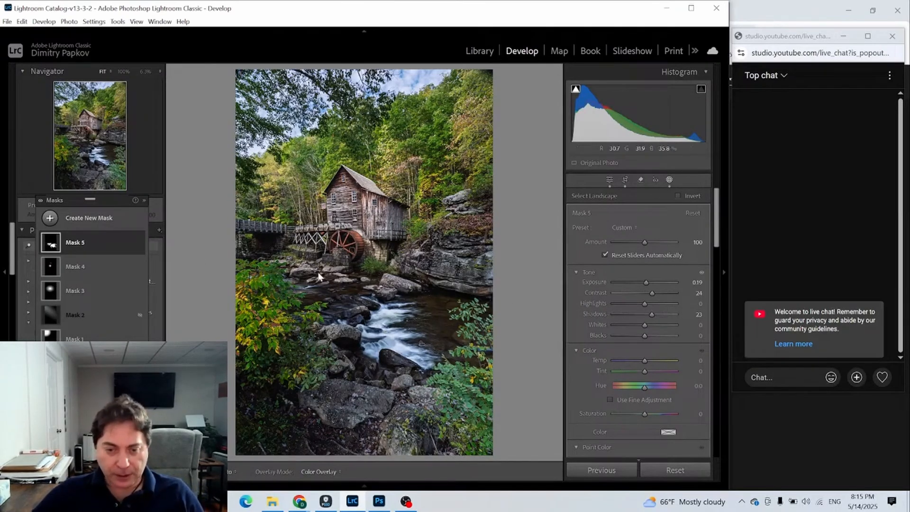
Step: Add a radial gradient mask over the white water rapids, then widen, lengthen and shift it to surround the whole cascade
{"action": "left_click", "coordinate": [51, 218]}
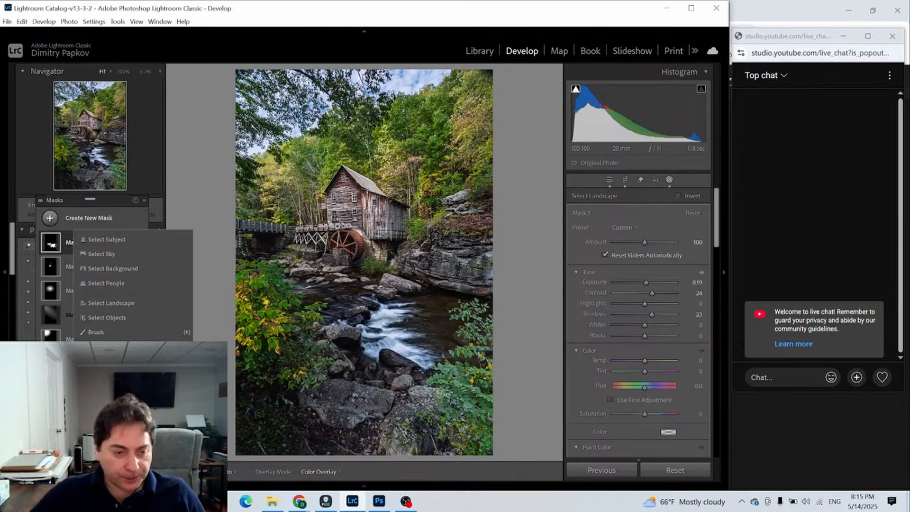
{"action": "left_click", "coordinate": [100, 332]}
{"action": "left_click_drag", "start_coordinate": [381, 303], "coordinate": [329, 336]}
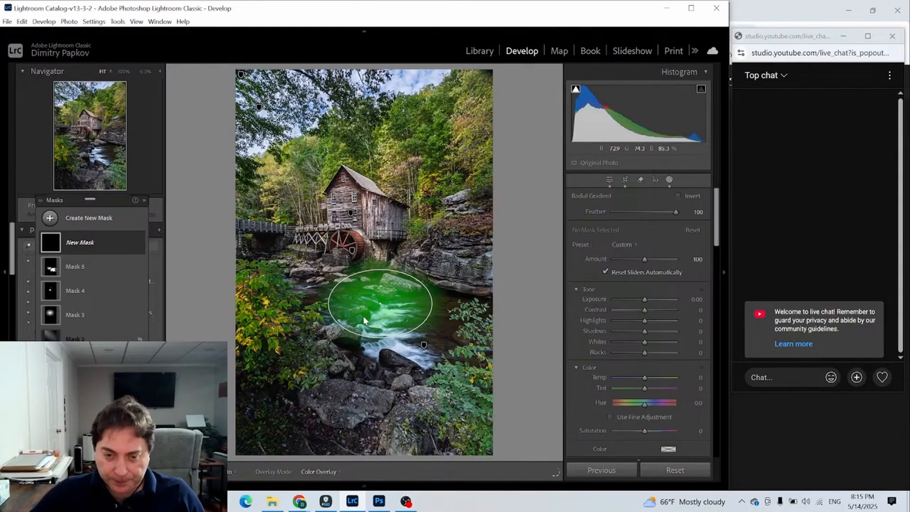
{"action": "left_click_drag", "start_coordinate": [380, 312], "coordinate": [382, 325]}
{"action": "left_click_drag", "start_coordinate": [381, 365], "coordinate": [420, 302]}
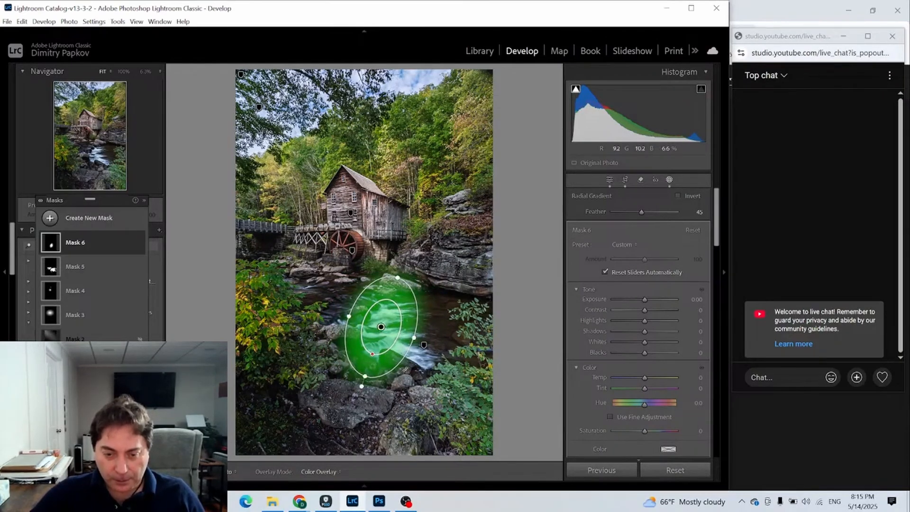
{"action": "left_click_drag", "start_coordinate": [405, 369], "coordinate": [460, 317]}
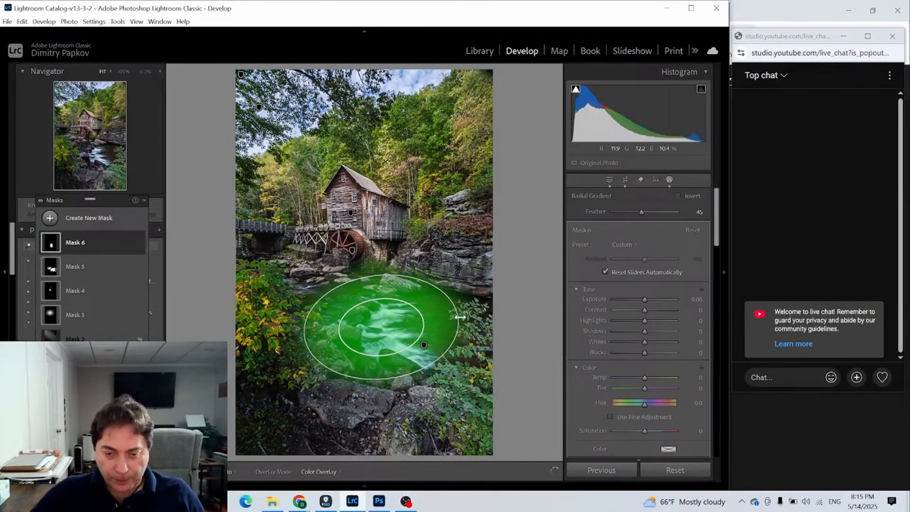
{"action": "left_click_drag", "start_coordinate": [386, 380], "coordinate": [392, 429]}
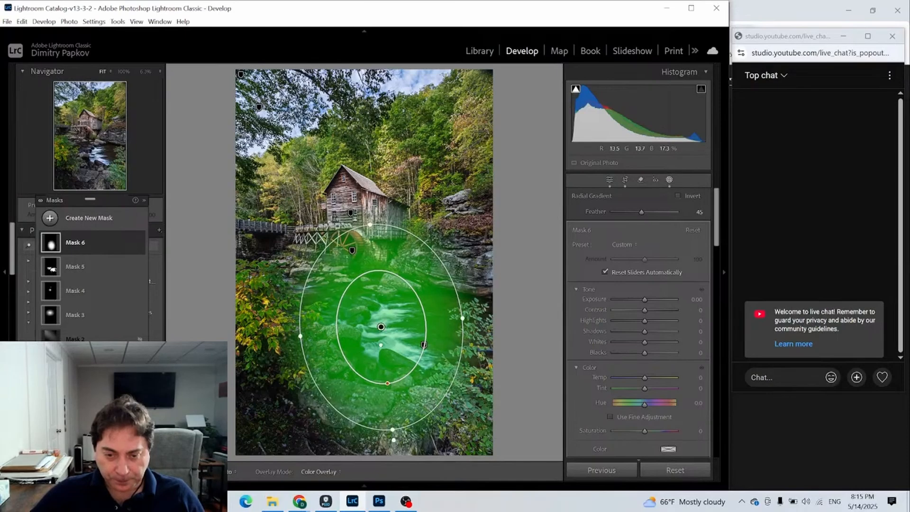
{"action": "left_click_drag", "start_coordinate": [380, 346], "coordinate": [394, 355]}
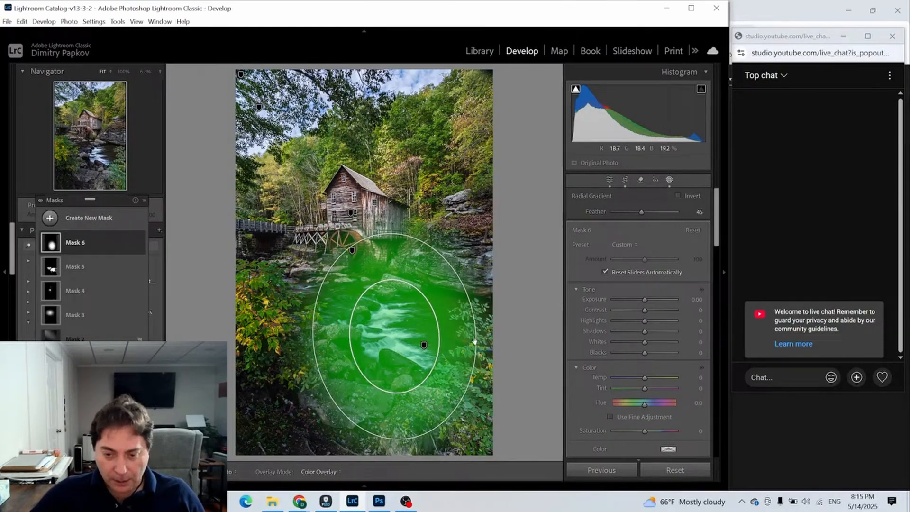
{"action": "left_click_drag", "start_coordinate": [476, 329], "coordinate": [483, 327]}
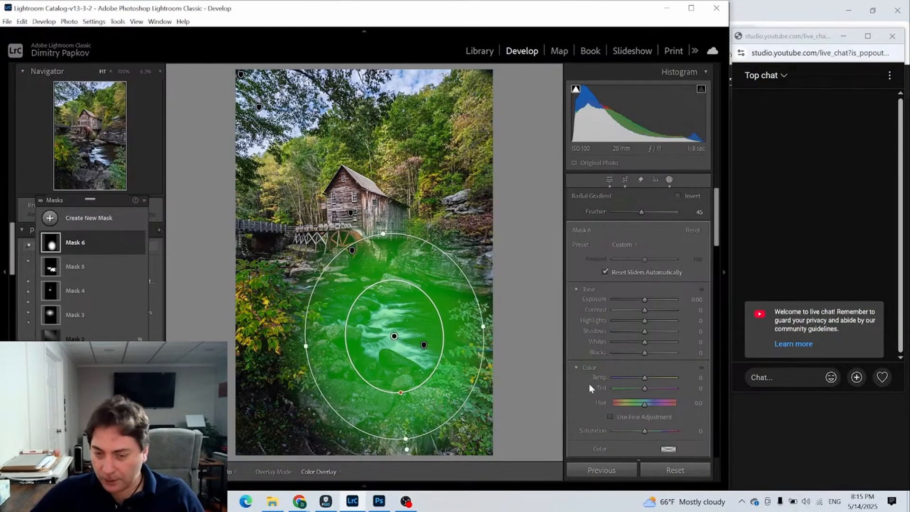
Step: Intersect the rapids mask with a color range sampled from the white water
{"action": "right_click", "coordinate": [67, 245]}
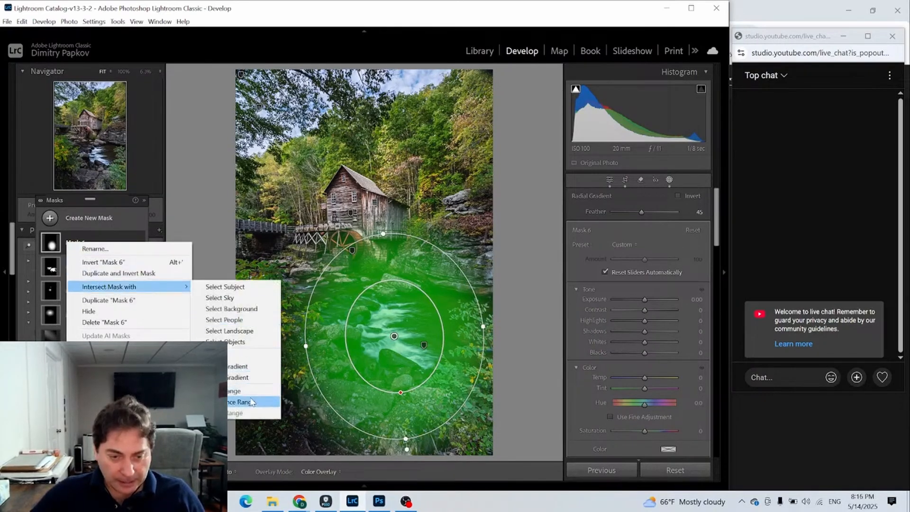
{"action": "left_click", "coordinate": [249, 403]}
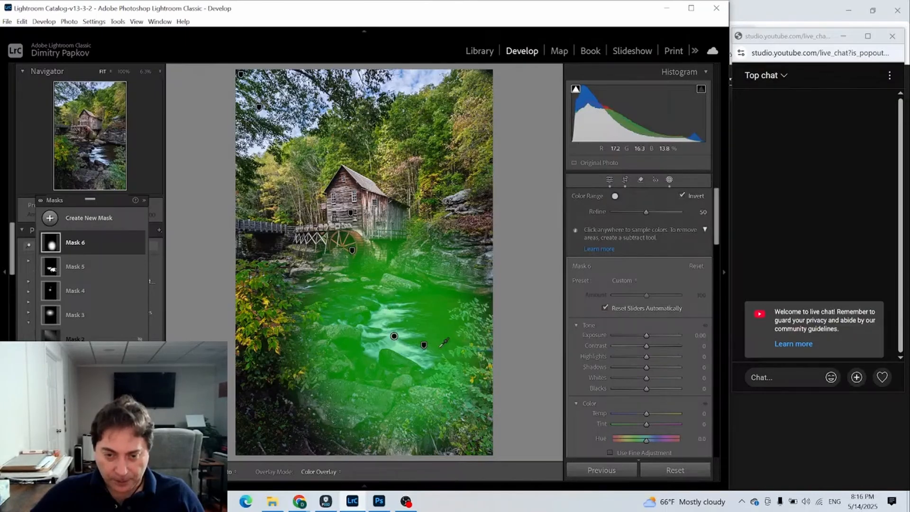
{"action": "left_click", "coordinate": [387, 312]}
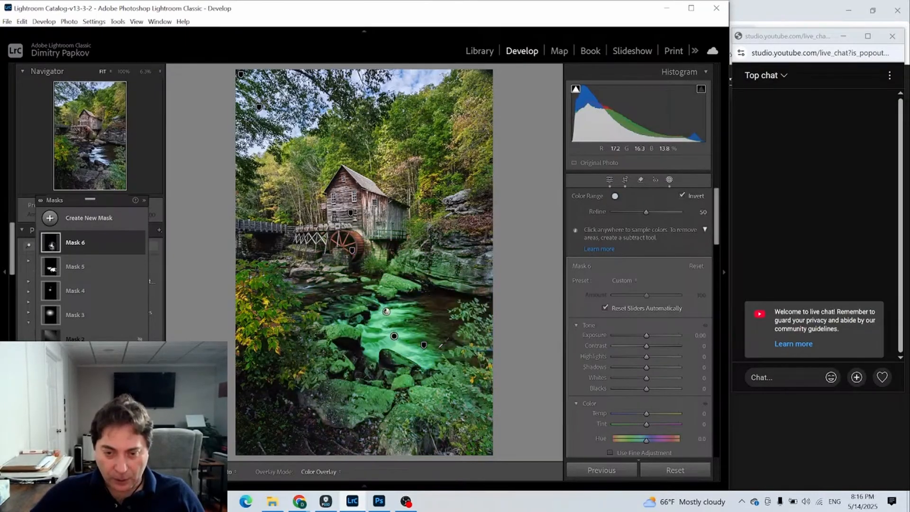
Step: Intersect the rapids mask with a luminance range of 70/95 to 100/100 sampled from the bright water
{"action": "right_click", "coordinate": [53, 246]}
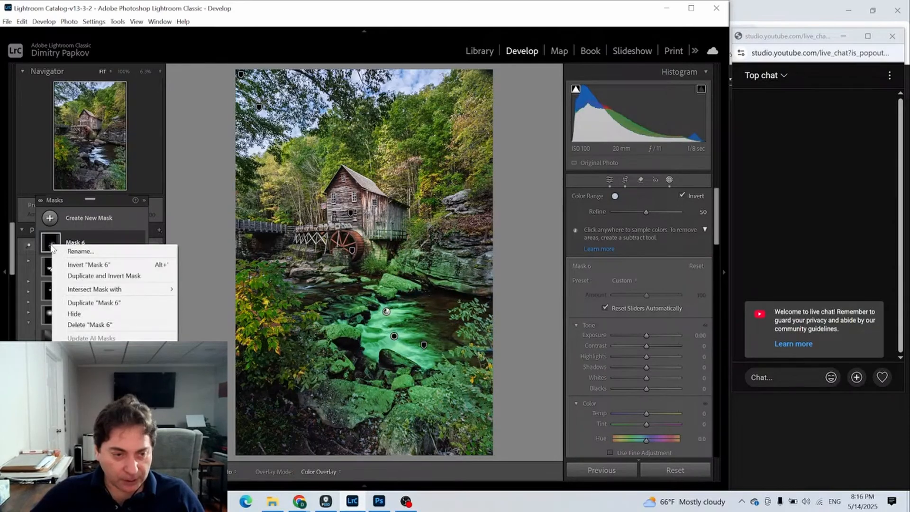
{"action": "mouse_move", "coordinate": [85, 289]}
{"action": "left_click", "coordinate": [228, 405]}
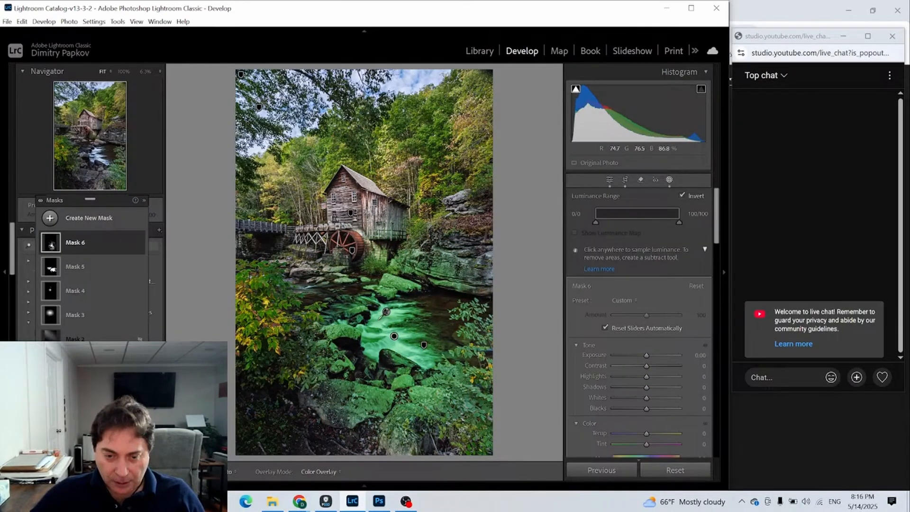
{"action": "left_click", "coordinate": [412, 349]}
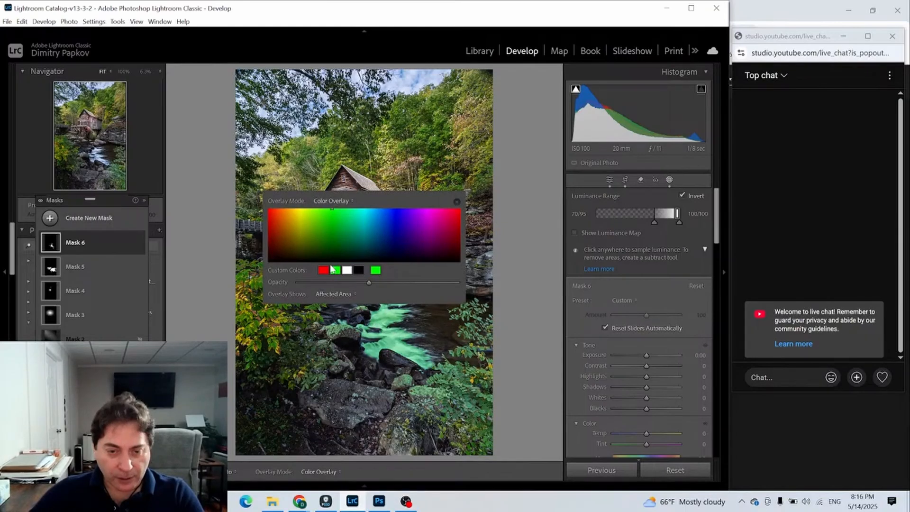
Step: Change the mask overlay color to red and check it on Mask 1
{"action": "left_click", "coordinate": [323, 270]}
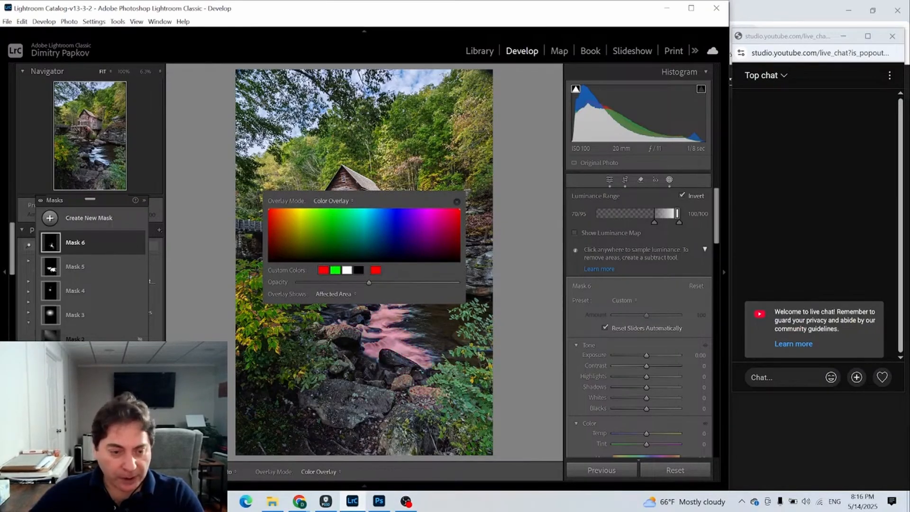
{"action": "left_click", "coordinate": [75, 363]}
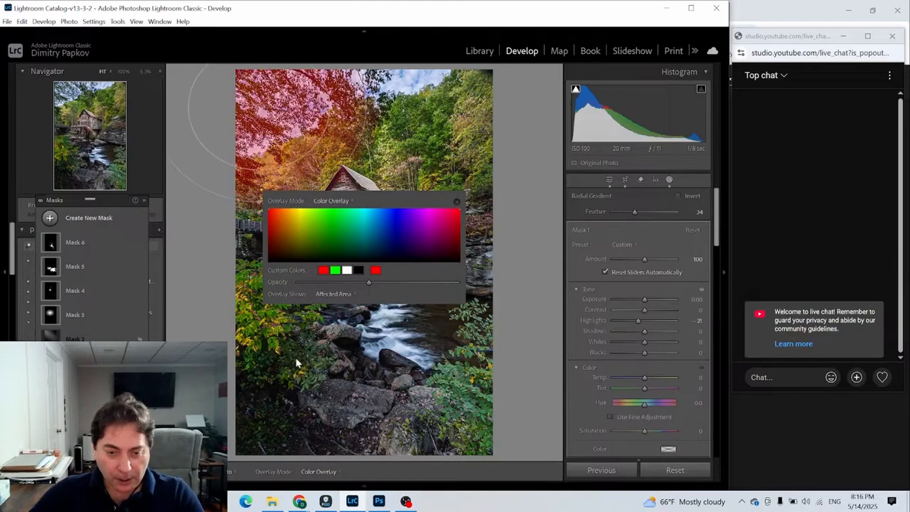
{"action": "left_click", "coordinate": [458, 202]}
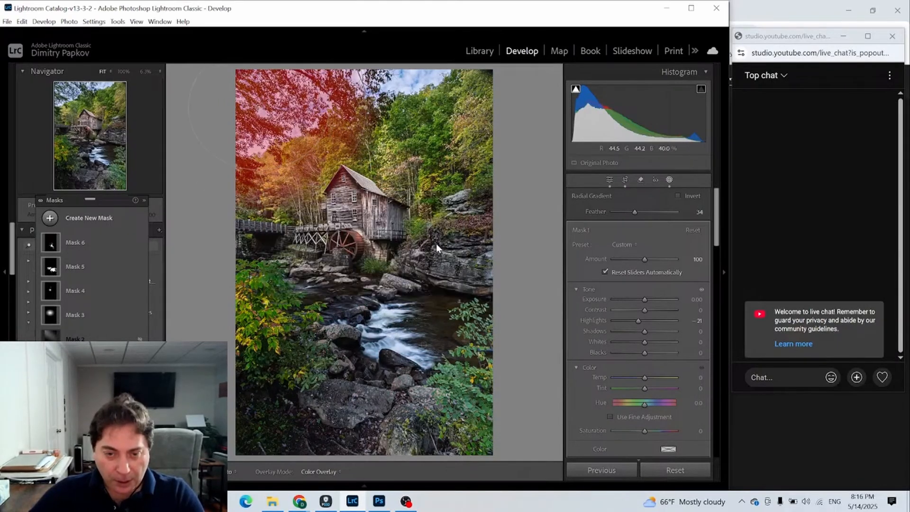
Step: Subtract the rocks around the rapids from Mask 6 with a brush of size 7 and flow 100
{"action": "left_click", "coordinate": [52, 242]}
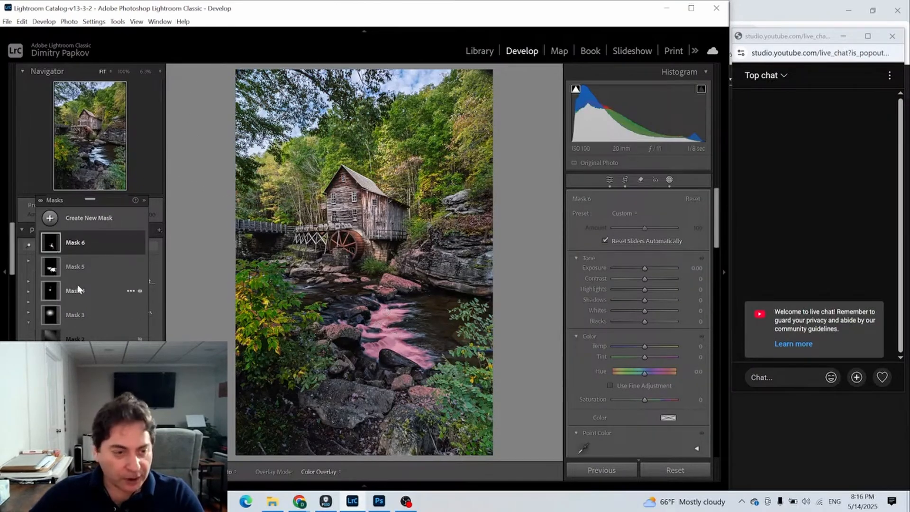
{"action": "right_click", "coordinate": [52, 245]}
{"action": "left_click", "coordinate": [55, 247]}
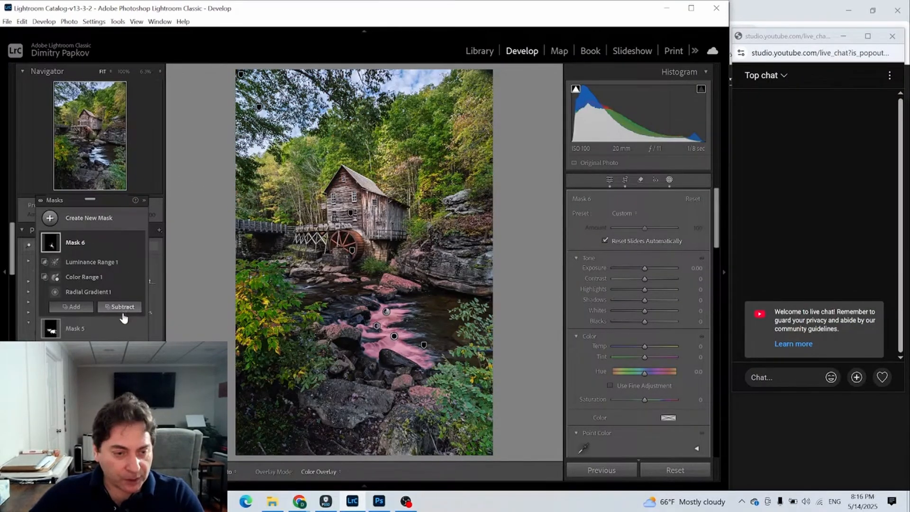
{"action": "left_click", "coordinate": [123, 308]}
{"action": "left_click", "coordinate": [119, 214]}
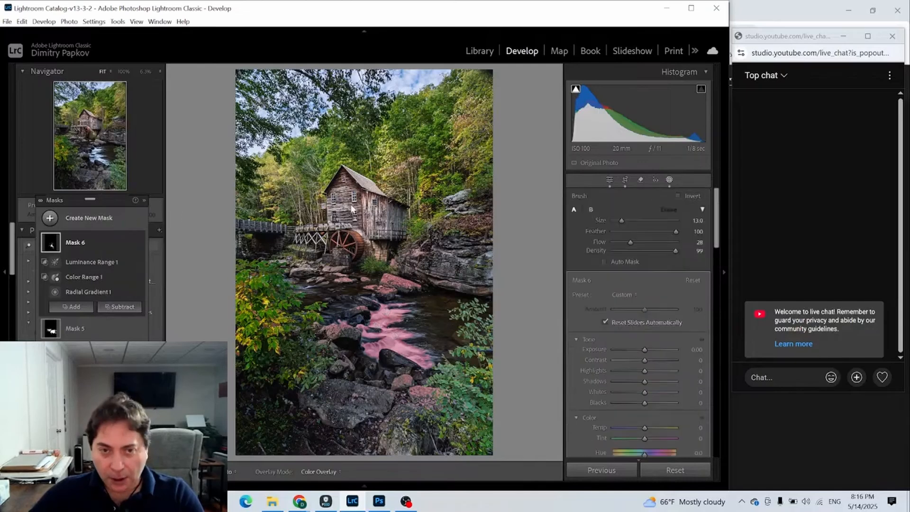
{"action": "left_click_drag", "start_coordinate": [630, 240], "coordinate": [716, 243]}
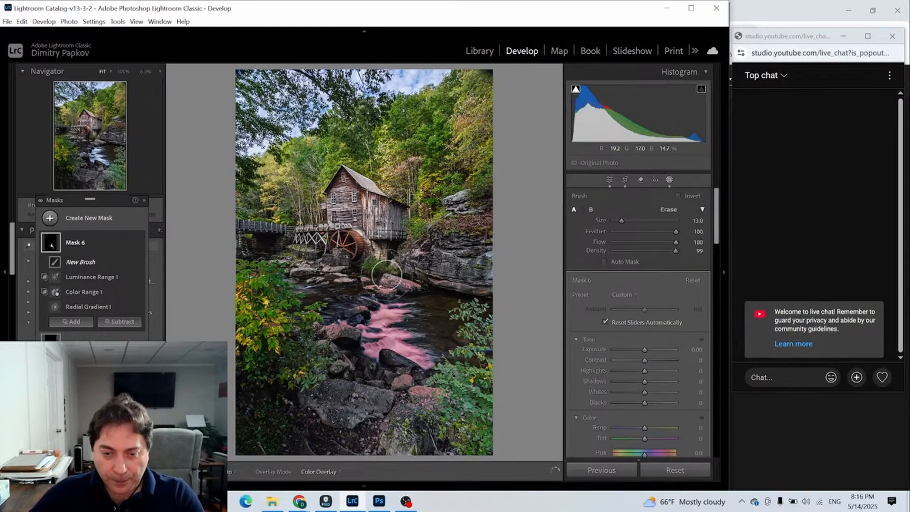
{"action": "scroll", "coordinate": [365, 254], "scroll_direction": "down", "scroll_amount": 3}
{"action": "left_click", "coordinate": [363, 251]}
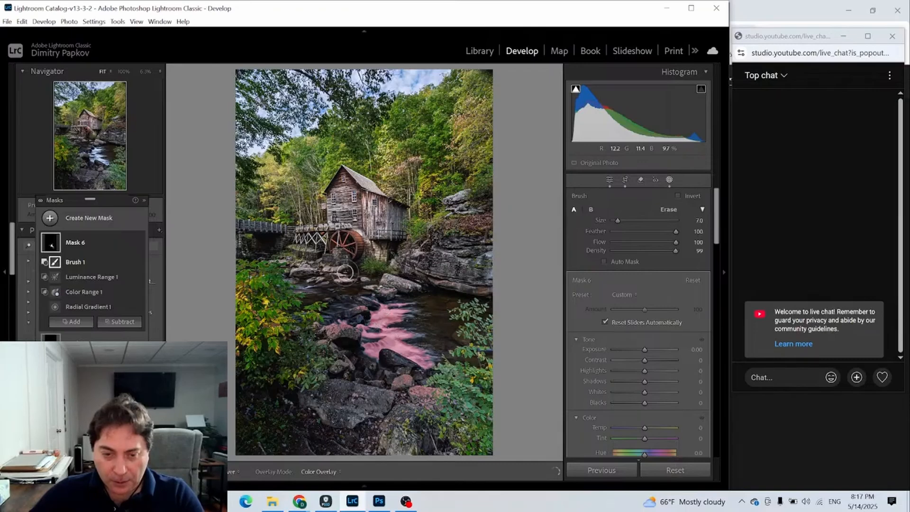
{"action": "mouse_move", "coordinate": [329, 333]}
{"action": "left_mouse_down"}
{"action": "mouse_move", "coordinate": [339, 326]}
{"action": "mouse_move", "coordinate": [341, 338]}
{"action": "mouse_move", "coordinate": [396, 367]}
{"action": "left_mouse_up"}
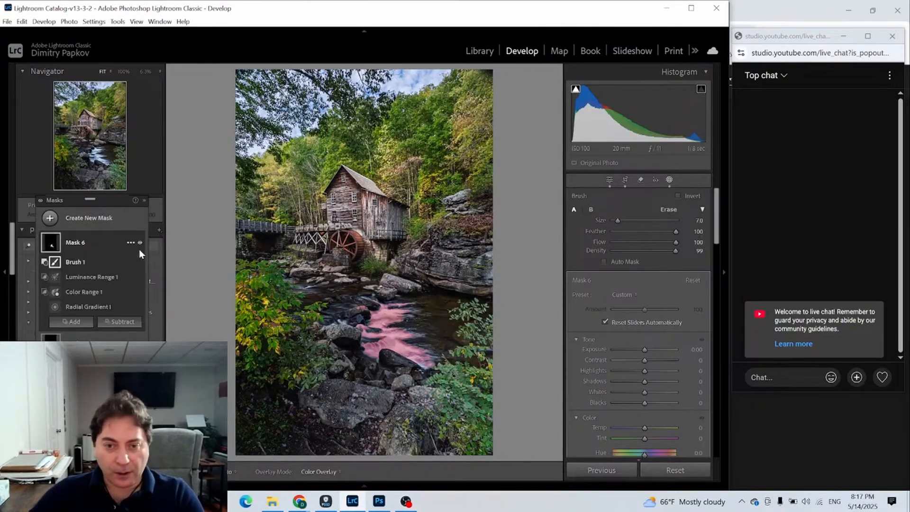
Step: Set the rapids mask's contrast to 24, texture to 20, whites to -8 and saturation to -15
{"action": "left_click", "coordinate": [56, 245]}
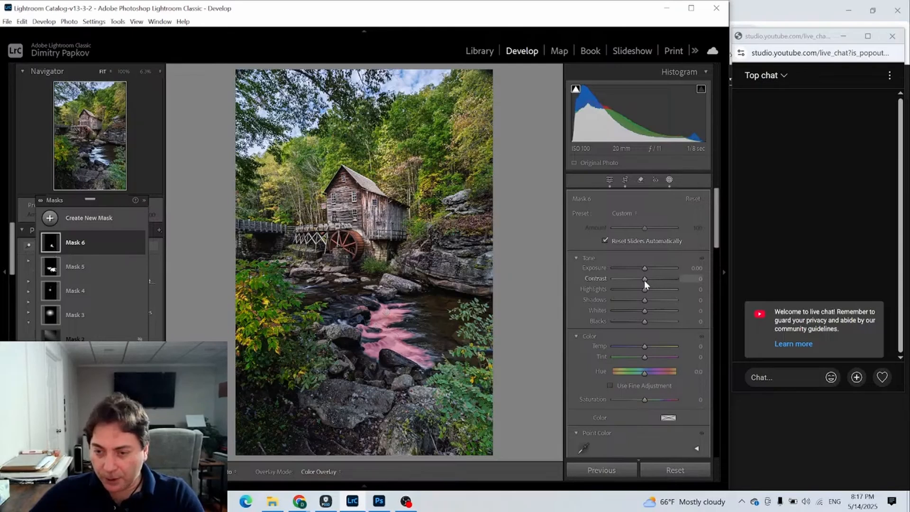
{"action": "left_click_drag", "start_coordinate": [644, 281], "coordinate": [652, 280]}
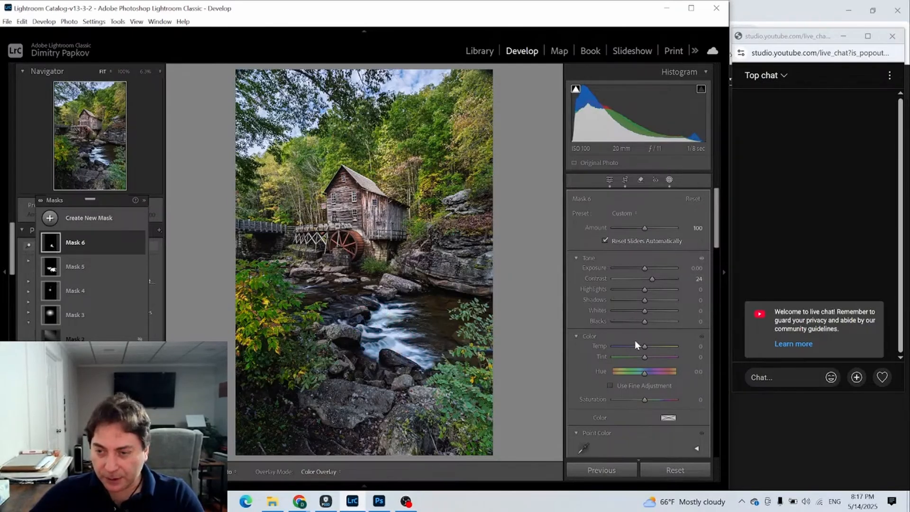
{"action": "scroll", "coordinate": [635, 340], "scroll_direction": "down", "scroll_amount": 5}
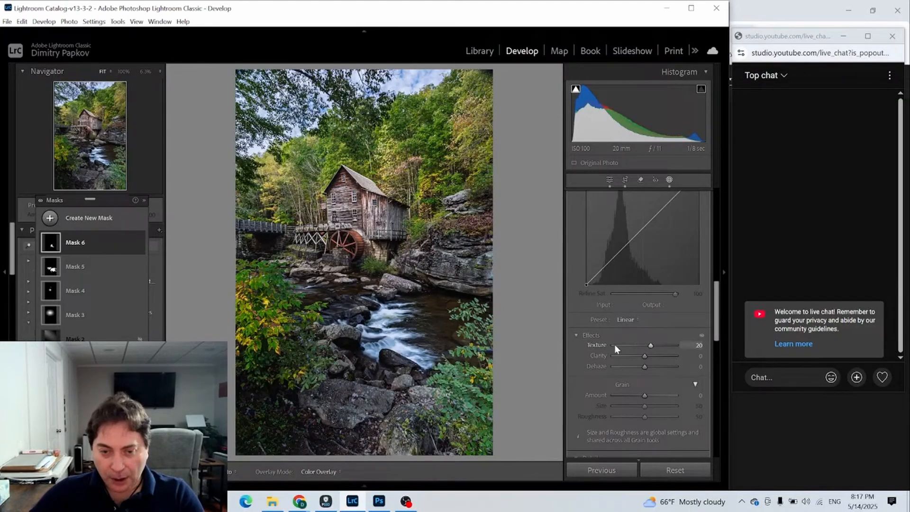
{"action": "scroll", "coordinate": [615, 344], "scroll_direction": "up", "scroll_amount": 4}
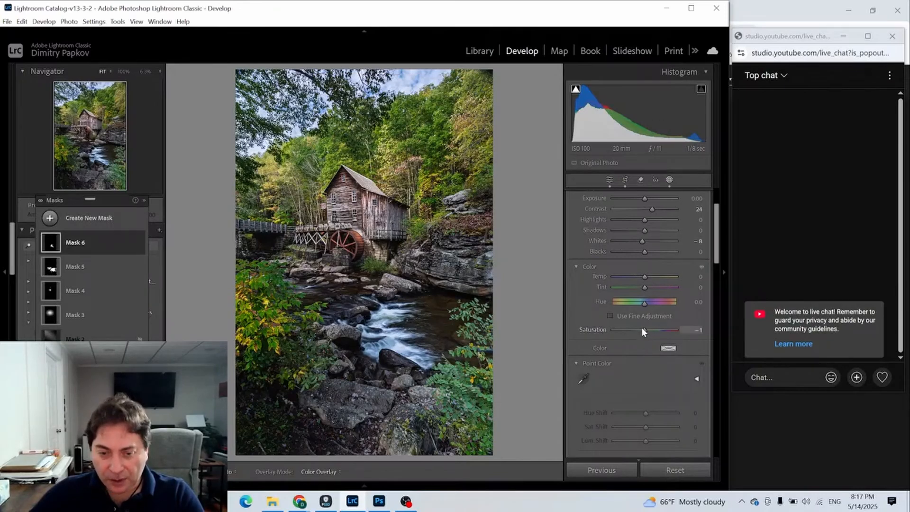
{"action": "left_click_drag", "start_coordinate": [643, 328], "coordinate": [638, 327]}
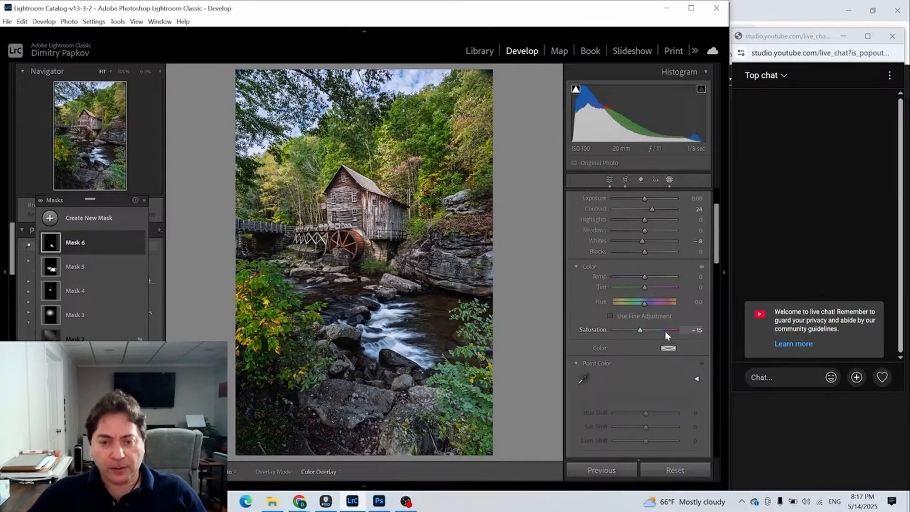
Step: Add a new radial gradient mask over the mill and the water wheel
{"action": "left_click_drag", "start_coordinate": [104, 199], "coordinate": [134, 200]}
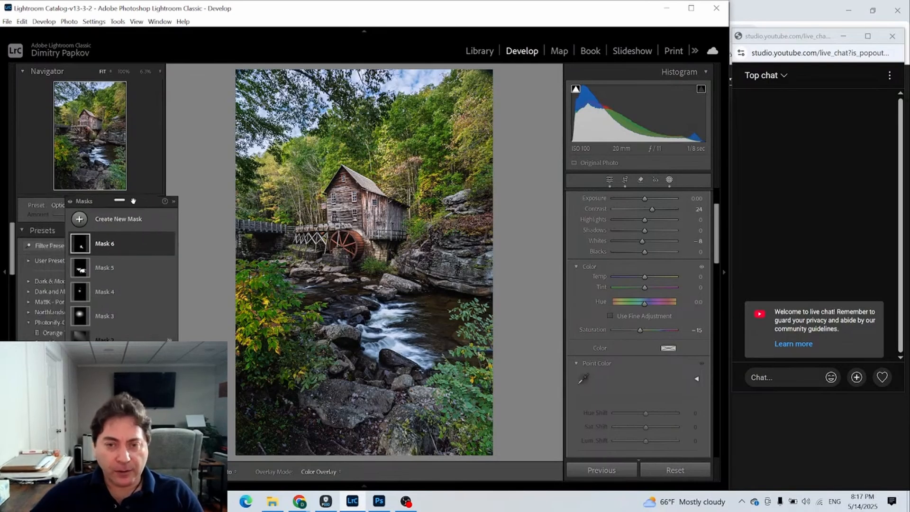
{"action": "left_click", "coordinate": [80, 219]}
{"action": "left_click", "coordinate": [136, 362]}
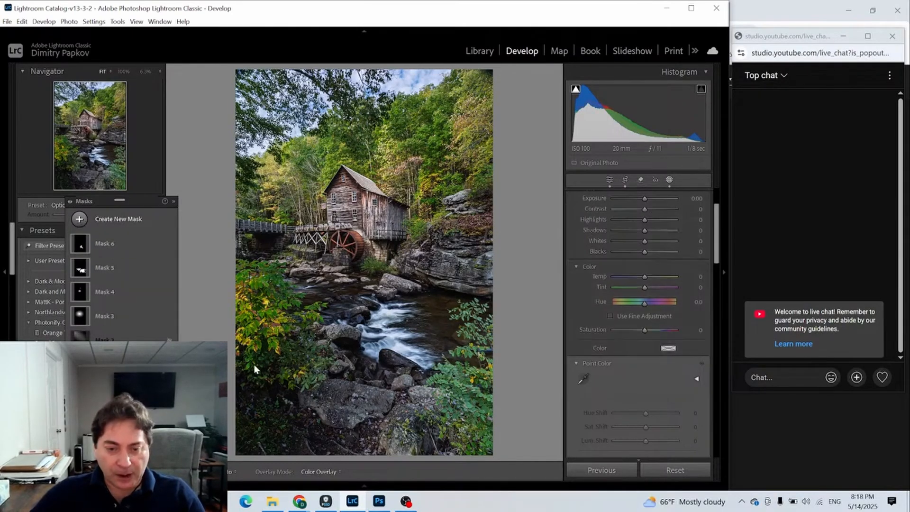
{"action": "left_click_drag", "start_coordinate": [302, 223], "coordinate": [436, 353]}
Step: Center the radial gradient on the mill and stretch it into a tall oval reaching slightly beyond the photo's edges
{"action": "left_click", "coordinate": [143, 72]}
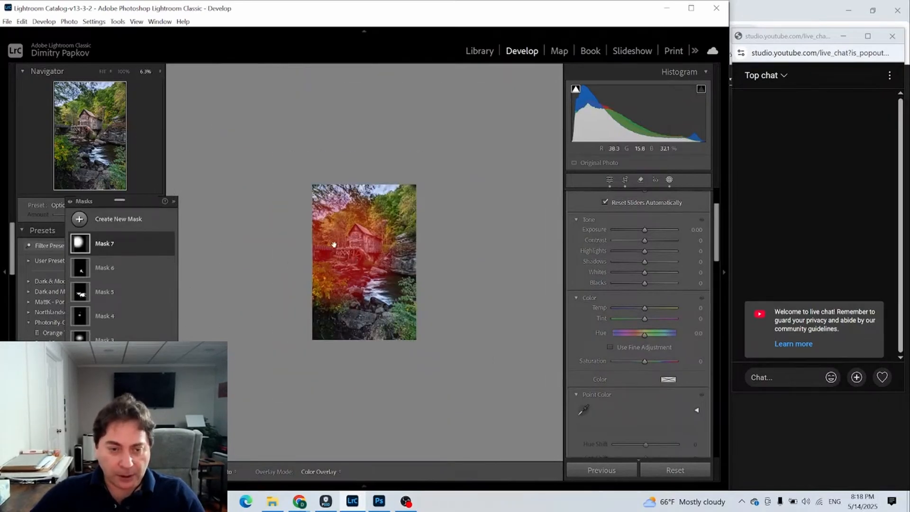
{"action": "key", "text": "F6"}
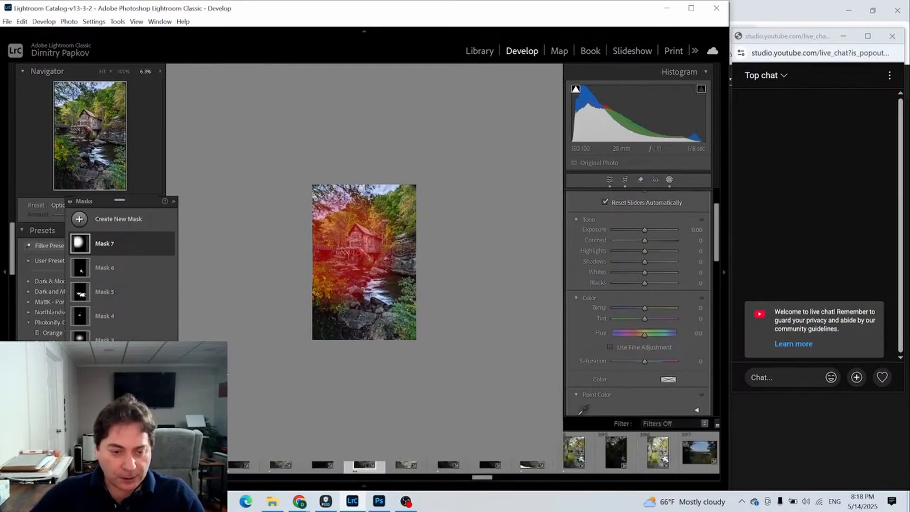
{"action": "key", "text": "F6"}
{"action": "left_click_drag", "start_coordinate": [330, 250], "coordinate": [354, 251]}
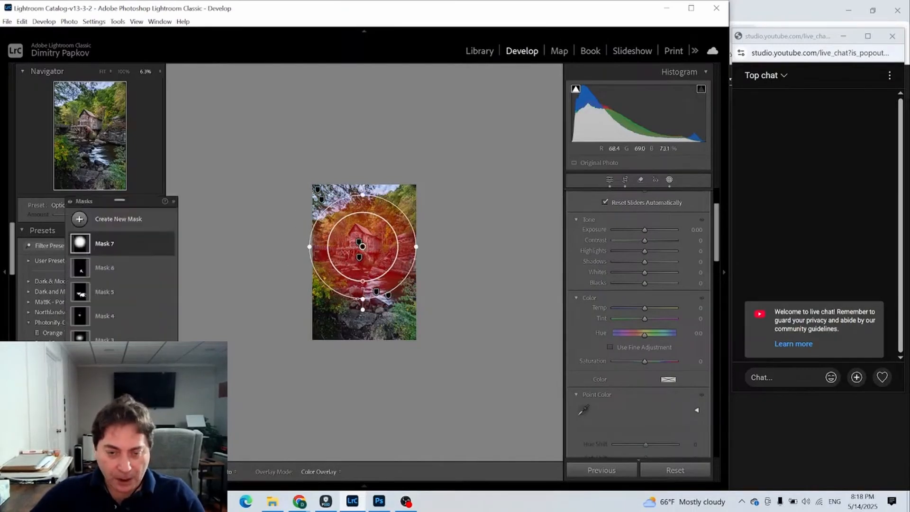
{"action": "left_click_drag", "start_coordinate": [363, 299], "coordinate": [363, 367]}
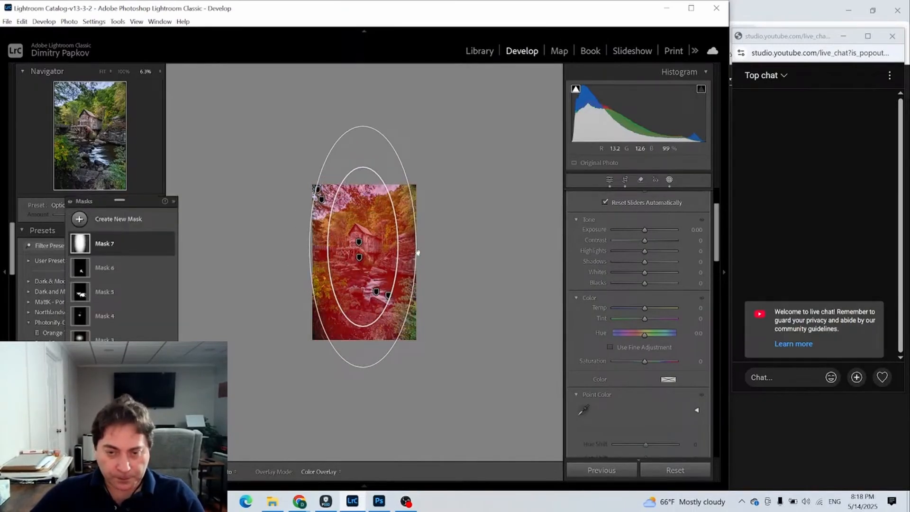
{"action": "left_click_drag", "start_coordinate": [415, 247], "coordinate": [437, 247]}
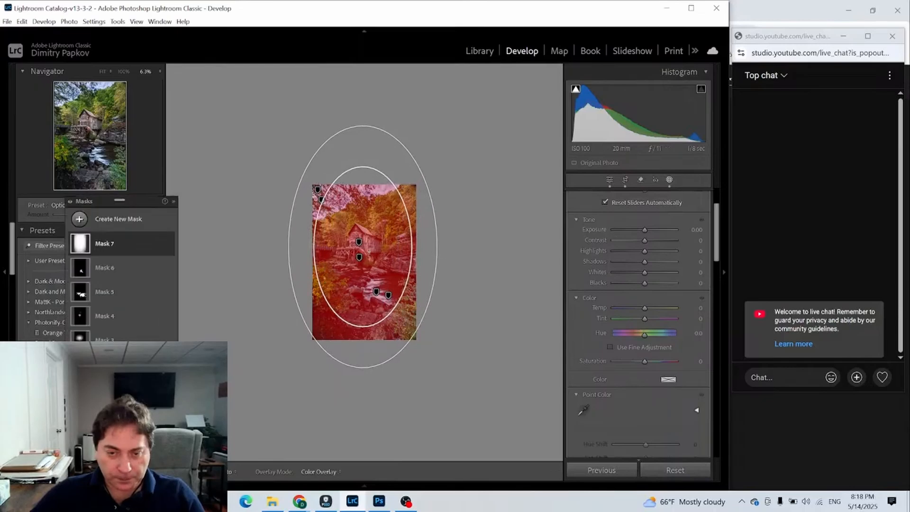
{"action": "left_click_drag", "start_coordinate": [378, 259], "coordinate": [377, 265]}
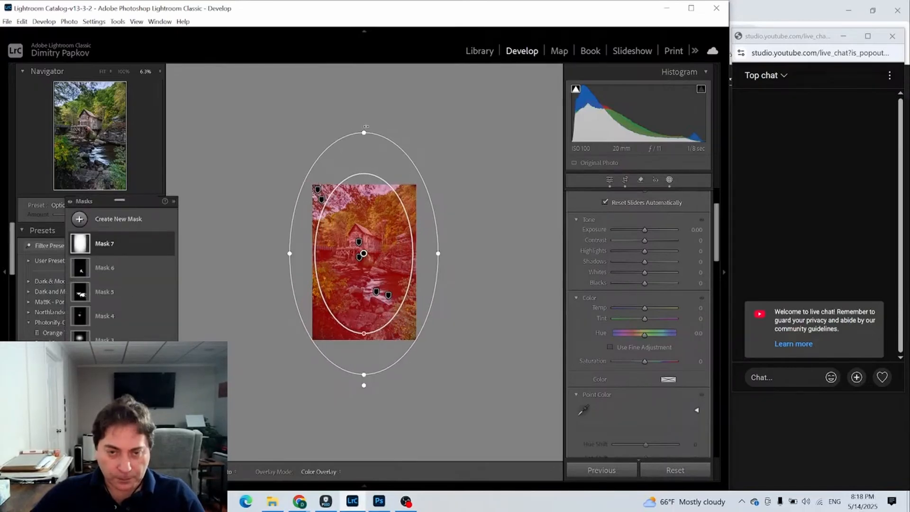
{"action": "left_click_drag", "start_coordinate": [362, 129], "coordinate": [363, 155]}
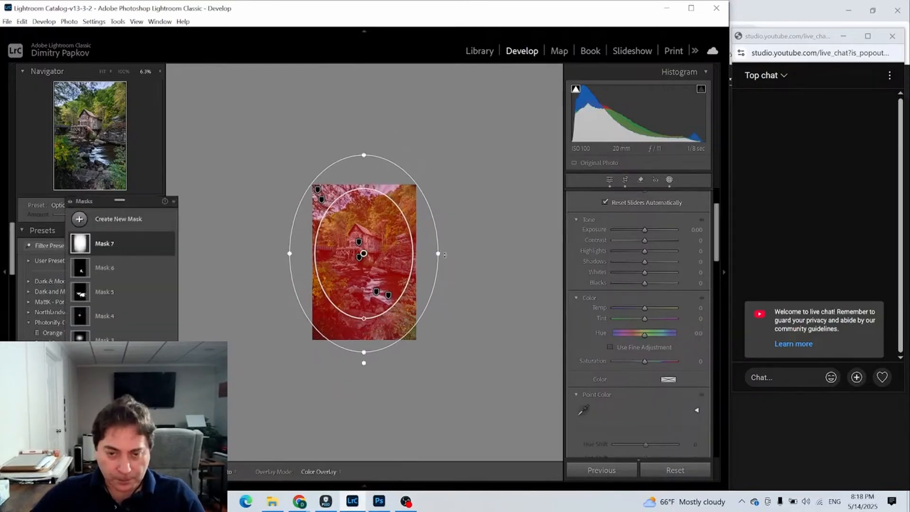
{"action": "left_click_drag", "start_coordinate": [438, 254], "coordinate": [432, 254]}
Step: Invert the radial gradient mask, set its exposure to -0.65 and leave masking to view the whole photo
{"action": "scroll", "coordinate": [674, 218], "scroll_direction": "up", "scroll_amount": 2}
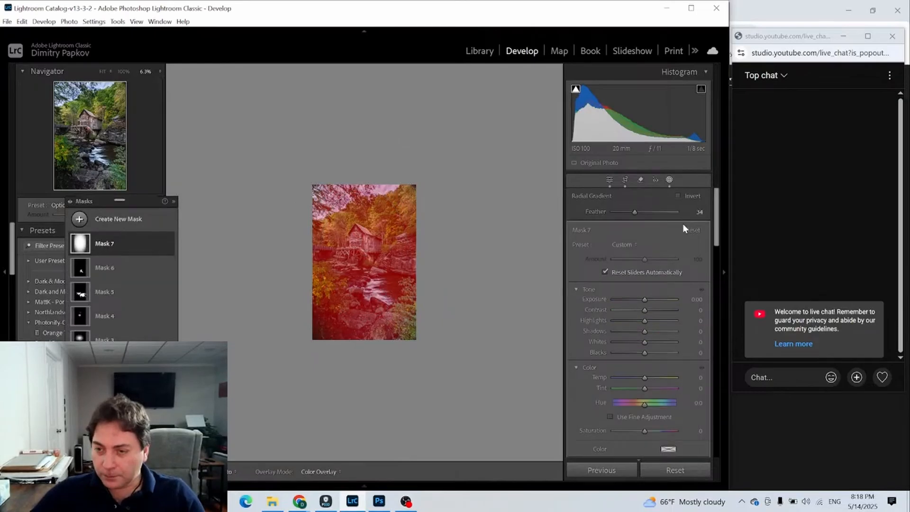
{"action": "left_click", "coordinate": [693, 196]}
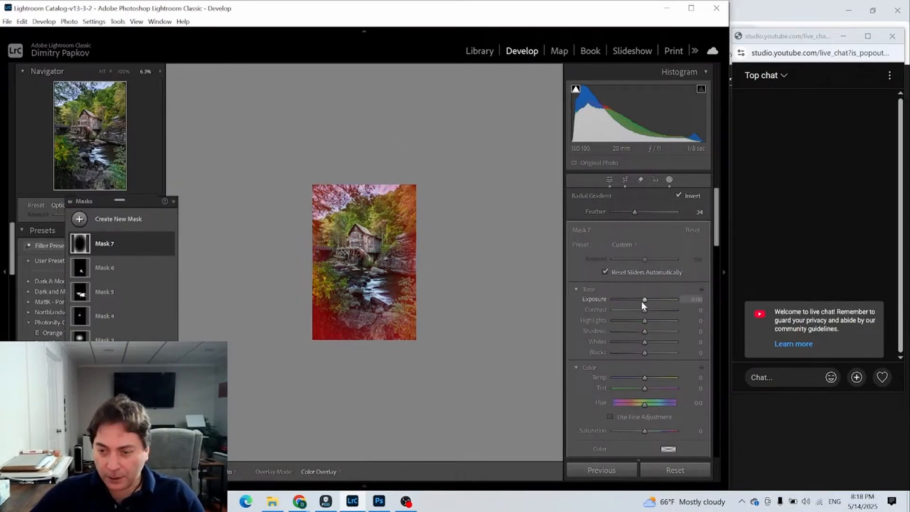
{"action": "left_click_drag", "start_coordinate": [641, 301], "coordinate": [640, 289]}
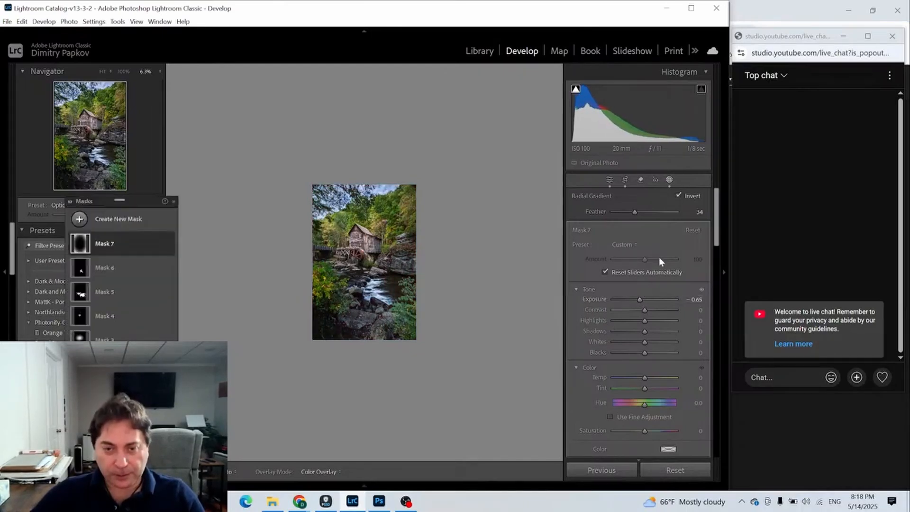
{"action": "left_click", "coordinate": [666, 181]}
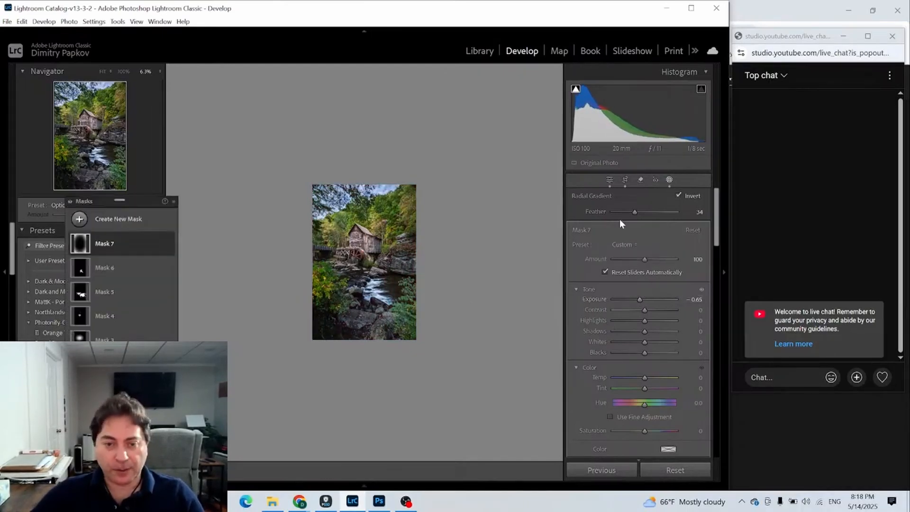
{"action": "left_click", "coordinate": [360, 273]}
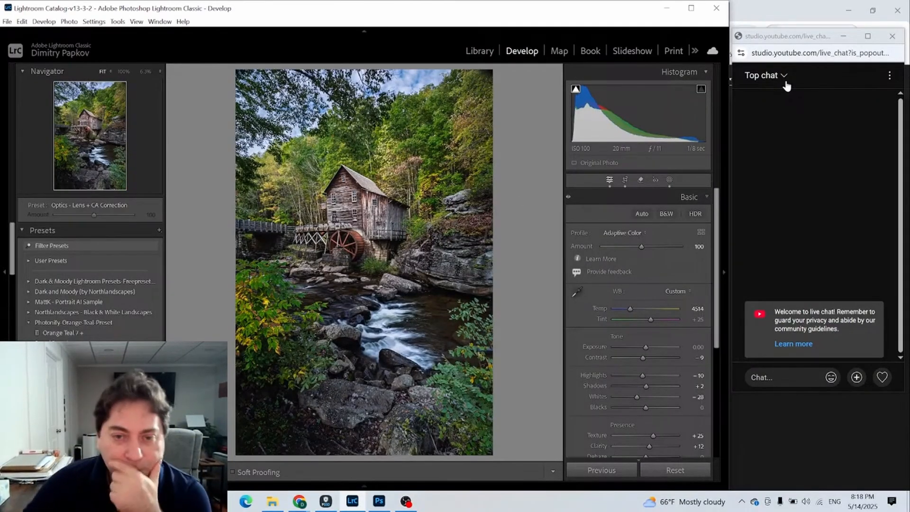
Step: Start a new brush mask with size 9, flow 23, contrast 9 and temperature 23
{"action": "left_click", "coordinate": [669, 180]}
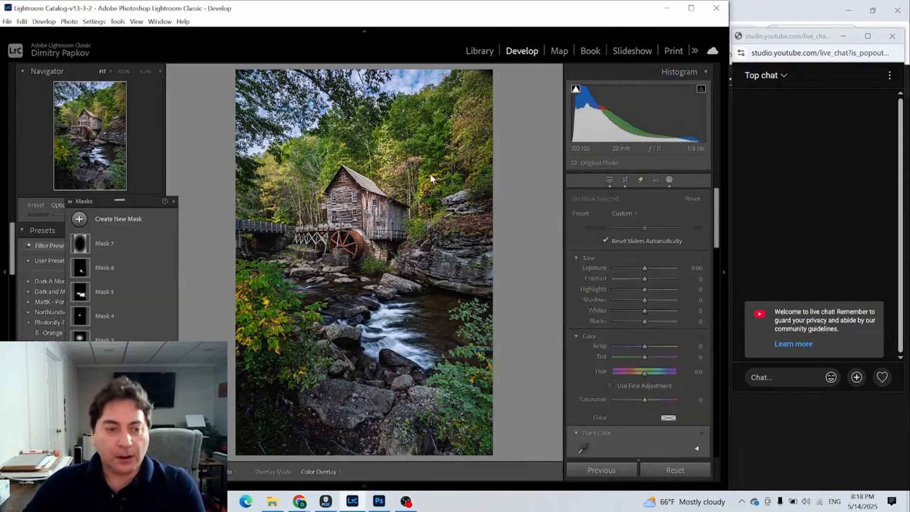
{"action": "left_click", "coordinate": [79, 218]}
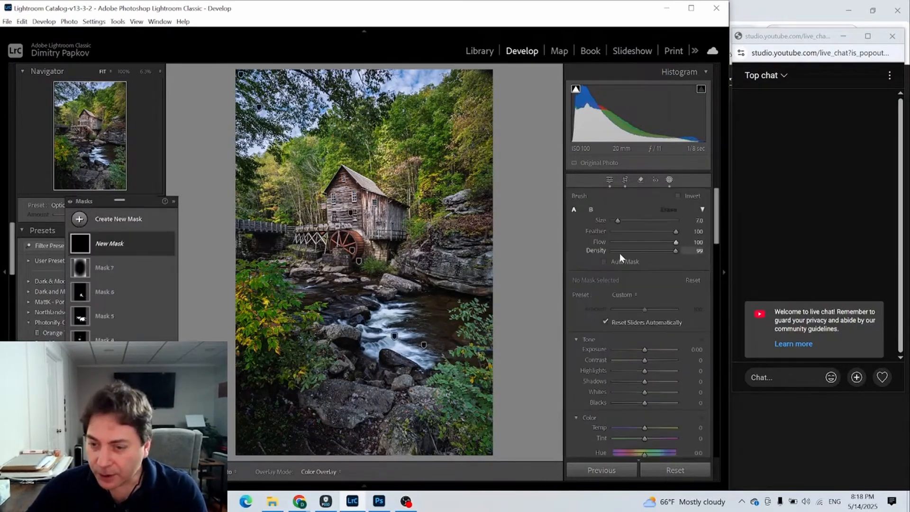
{"action": "left_click_drag", "start_coordinate": [676, 241], "coordinate": [627, 250]}
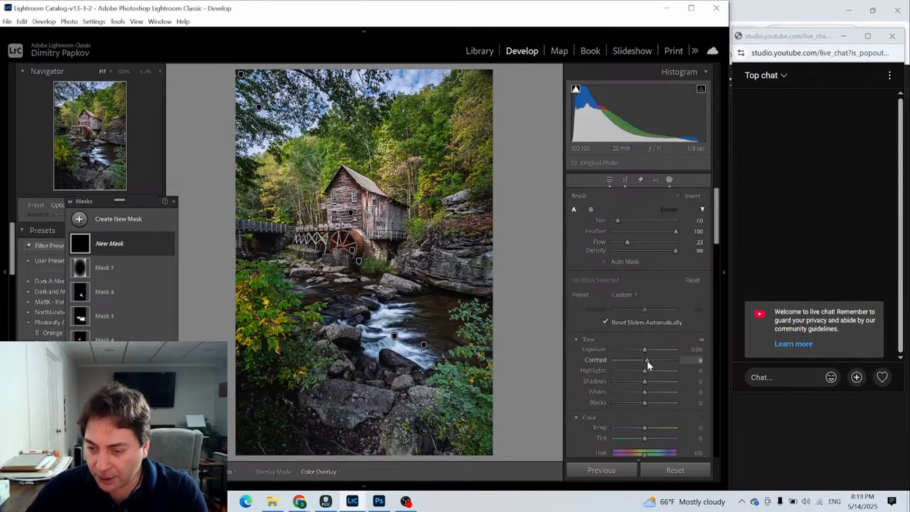
{"action": "left_click_drag", "start_coordinate": [647, 361], "coordinate": [648, 361]}
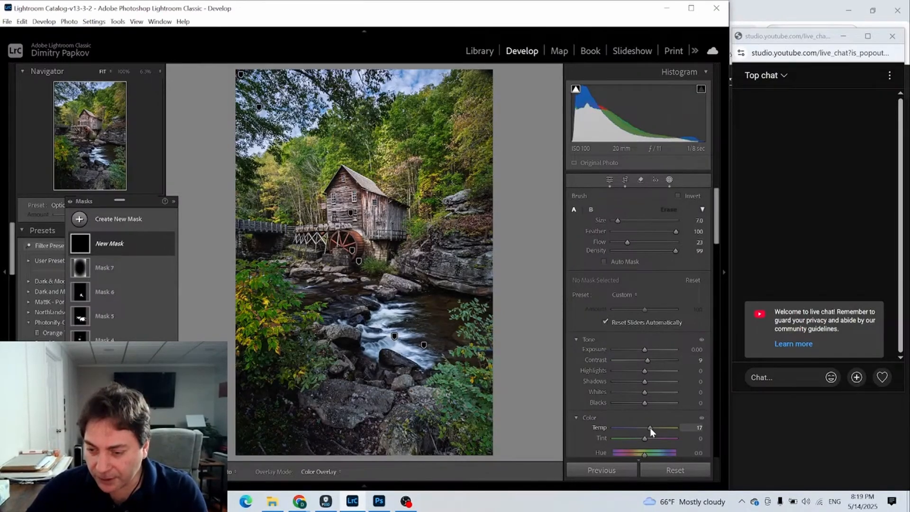
{"action": "left_click_drag", "start_coordinate": [650, 427], "coordinate": [651, 429]}
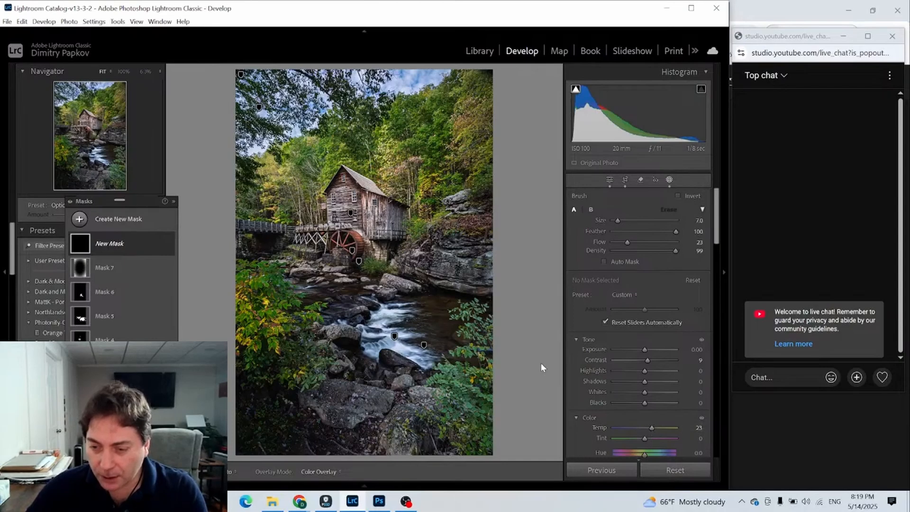
{"action": "scroll", "coordinate": [383, 154], "scroll_direction": "up", "scroll_amount": 2}
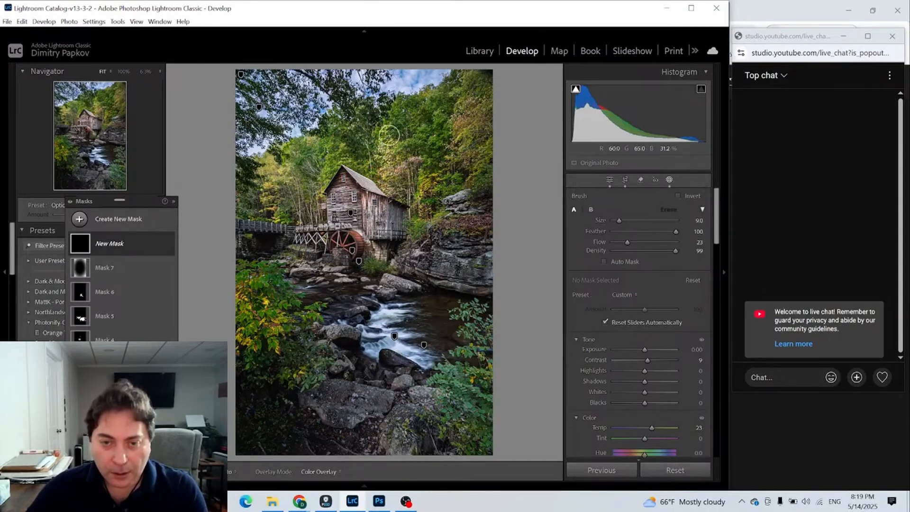
Step: Paint warm light over the foliage behind the mill, the trees on both sides and the yellow bush by the stream
{"action": "mouse_move", "coordinate": [383, 133]}
{"action": "left_mouse_down"}
{"action": "mouse_move", "coordinate": [391, 169]}
{"action": "mouse_move", "coordinate": [392, 136]}
{"action": "mouse_move", "coordinate": [396, 191]}
{"action": "mouse_move", "coordinate": [385, 188]}
{"action": "mouse_move", "coordinate": [388, 172]}
{"action": "left_mouse_up"}
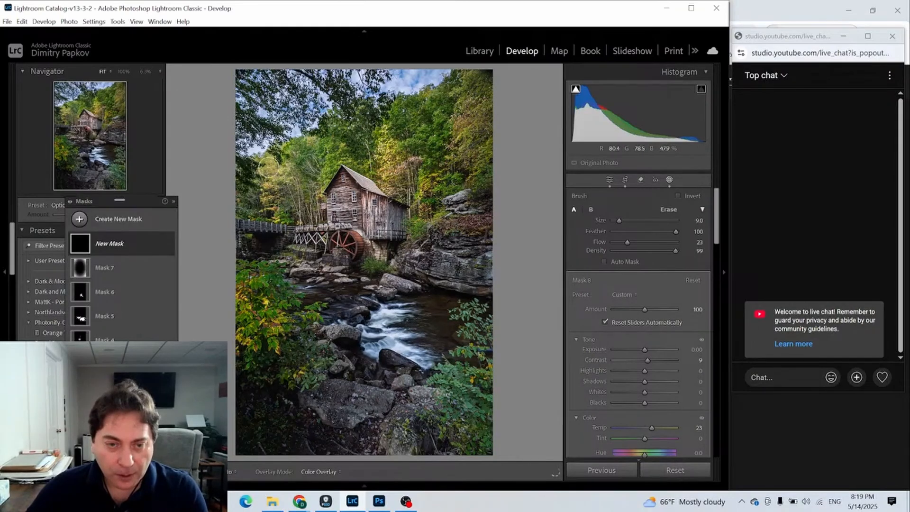
{"action": "mouse_move", "coordinate": [271, 169]}
{"action": "left_mouse_down"}
{"action": "mouse_move", "coordinate": [272, 197]}
{"action": "mouse_move", "coordinate": [274, 154]}
{"action": "mouse_move", "coordinate": [267, 171]}
{"action": "mouse_move", "coordinate": [278, 186]}
{"action": "mouse_move", "coordinate": [297, 160]}
{"action": "mouse_move", "coordinate": [265, 174]}
{"action": "mouse_move", "coordinate": [265, 190]}
{"action": "mouse_move", "coordinate": [274, 164]}
{"action": "mouse_move", "coordinate": [268, 187]}
{"action": "left_mouse_up"}
{"action": "mouse_move", "coordinate": [272, 303]}
{"action": "left_mouse_down"}
{"action": "mouse_move", "coordinate": [272, 330]}
{"action": "mouse_move", "coordinate": [269, 298]}
{"action": "mouse_move", "coordinate": [251, 324]}
{"action": "mouse_move", "coordinate": [270, 329]}
{"action": "mouse_move", "coordinate": [256, 276]}
{"action": "mouse_move", "coordinate": [277, 322]}
{"action": "left_mouse_up"}
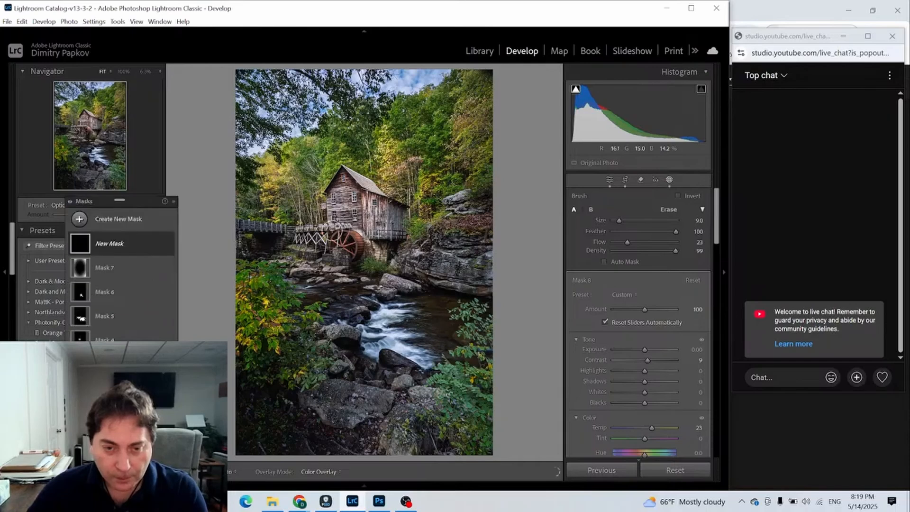
{"action": "mouse_move", "coordinate": [464, 172]}
{"action": "left_mouse_down"}
{"action": "mouse_move", "coordinate": [455, 65]}
{"action": "mouse_move", "coordinate": [477, 170]}
{"action": "mouse_move", "coordinate": [465, 175]}
{"action": "mouse_move", "coordinate": [442, 112]}
{"action": "mouse_move", "coordinate": [456, 126]}
{"action": "mouse_move", "coordinate": [458, 104]}
{"action": "mouse_move", "coordinate": [465, 142]}
{"action": "mouse_move", "coordinate": [465, 100]}
{"action": "left_mouse_up"}
Step: Raise the foliage mask's whites to 29 and paint more over the yellow trees behind and left of the mill
{"action": "key", "text": "h"}
{"action": "left_click_drag", "start_coordinate": [644, 351], "coordinate": [645, 351]}
{"action": "left_click_drag", "start_coordinate": [647, 394], "coordinate": [654, 396]}
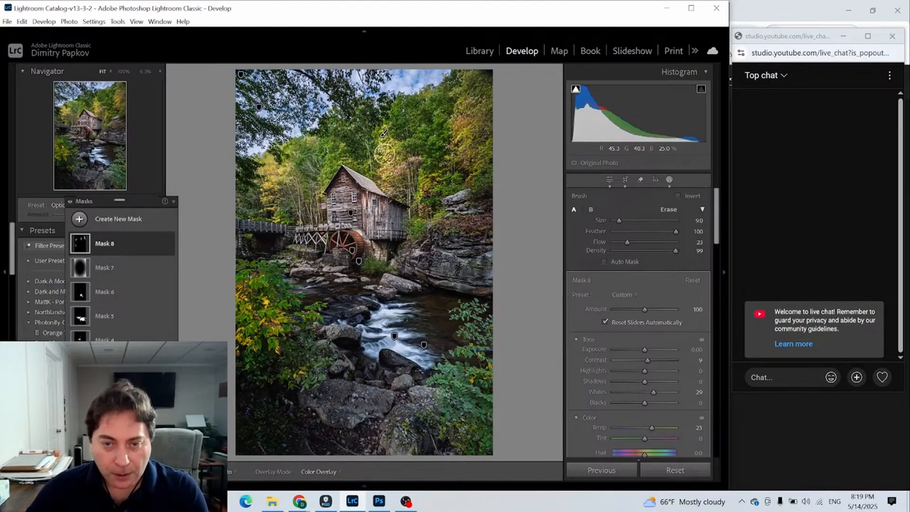
{"action": "mouse_move", "coordinate": [382, 146]}
{"action": "left_mouse_down"}
{"action": "mouse_move", "coordinate": [385, 164]}
{"action": "mouse_move", "coordinate": [392, 157]}
{"action": "left_mouse_up"}
{"action": "key", "text": "h"}
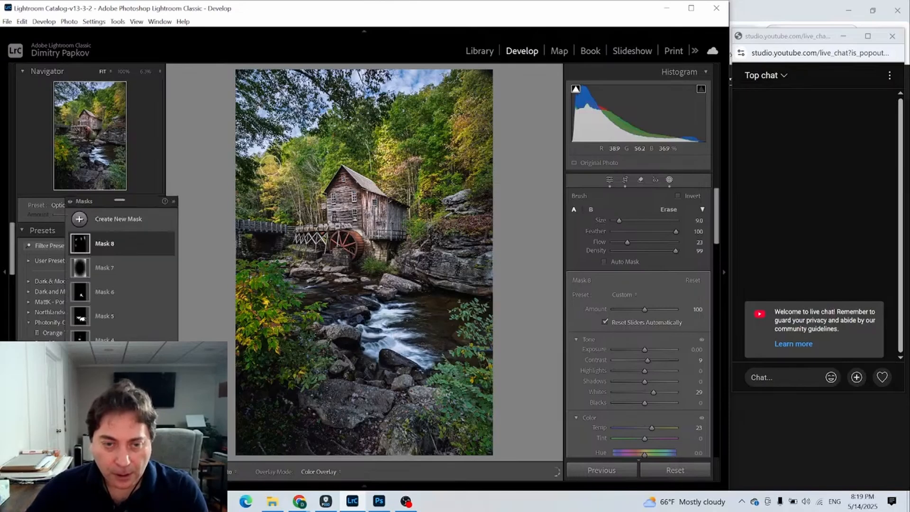
{"action": "left_click_drag", "start_coordinate": [272, 168], "coordinate": [298, 154]}
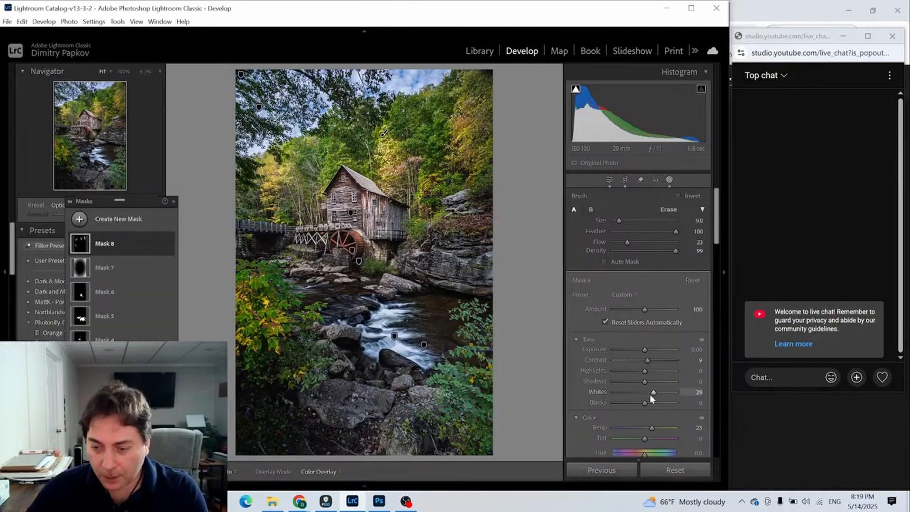
Step: Set the foliage mask's whites to 24, blacks to -13 and saturation to 12
{"action": "left_click_drag", "start_coordinate": [653, 395], "coordinate": [644, 403]}
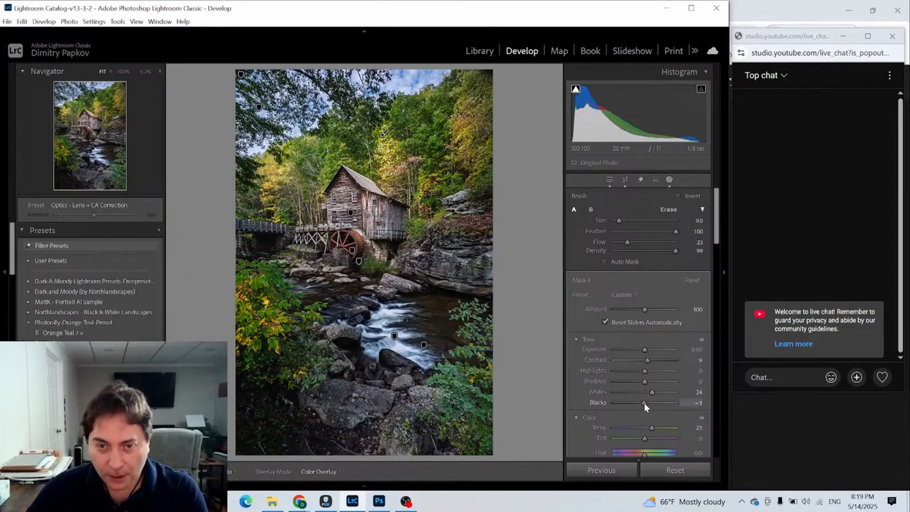
{"action": "left_click_drag", "start_coordinate": [643, 403], "coordinate": [641, 403]}
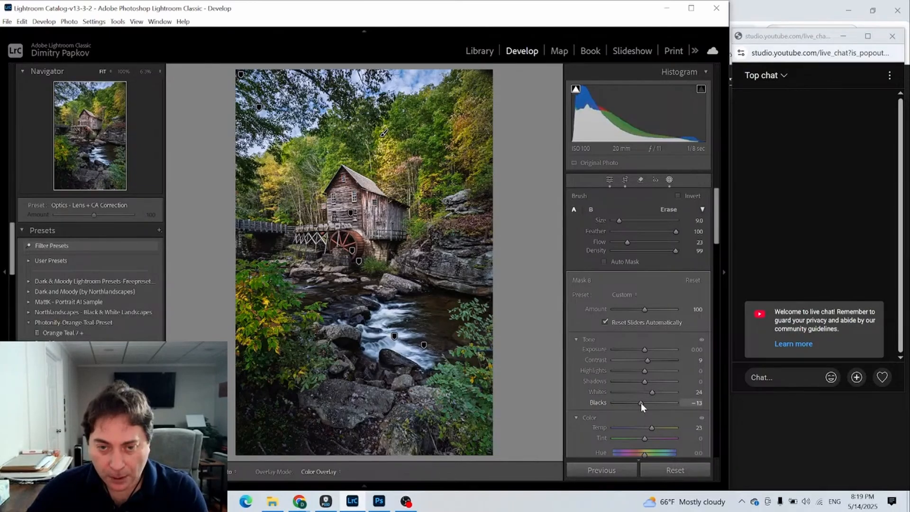
{"action": "scroll", "coordinate": [641, 442], "scroll_direction": "down", "scroll_amount": 3}
{"action": "left_click_drag", "start_coordinate": [644, 339], "coordinate": [650, 340]}
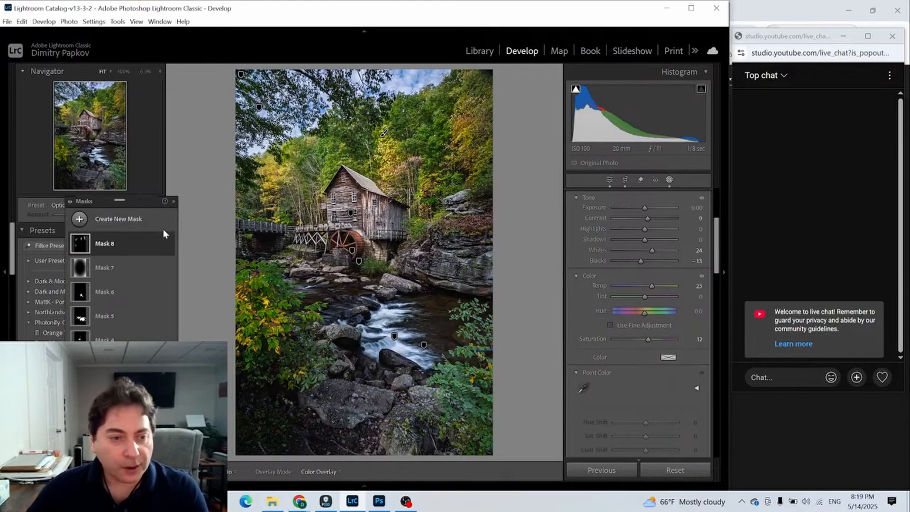
Step: Create a darkening brush mask over the trees behind the mill with exposure -0.70, shadows -8 and blacks -14
{"action": "left_click", "coordinate": [81, 220]}
{"action": "left_click", "coordinate": [126, 326]}
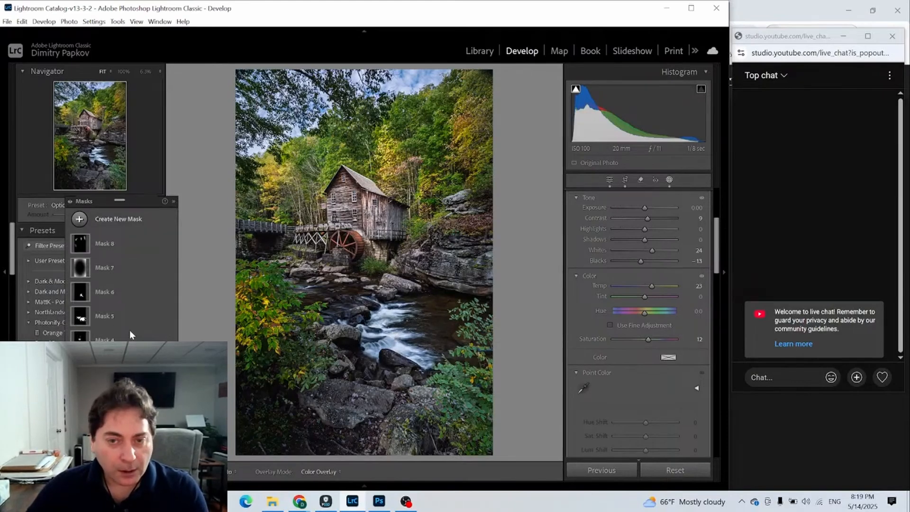
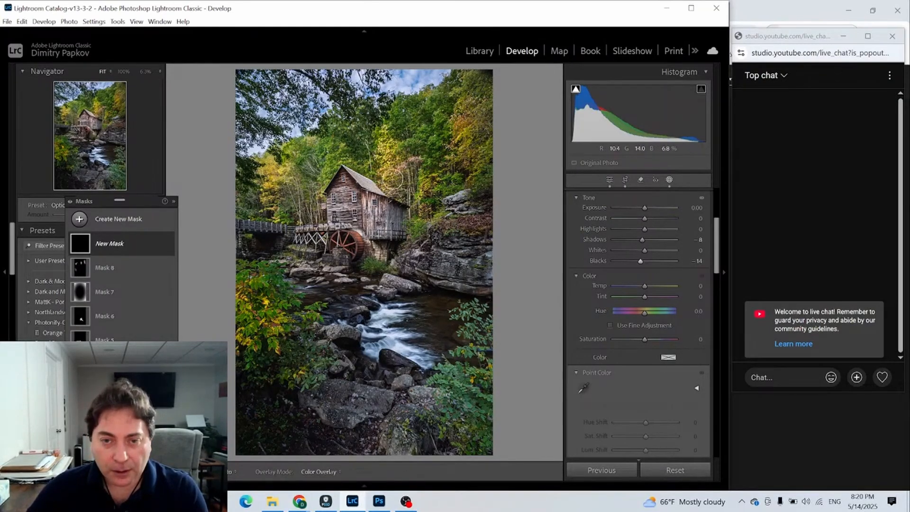
{"action": "key", "text": "h"}
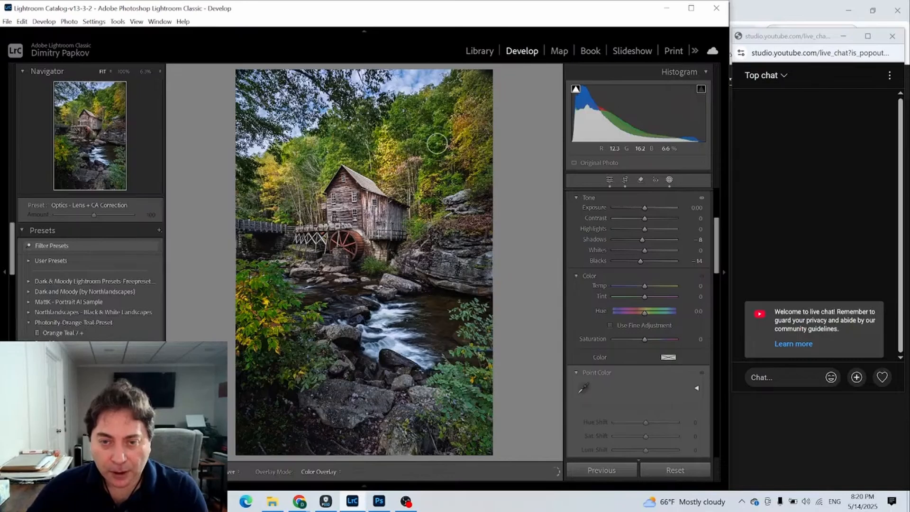
{"action": "key", "text": "h"}
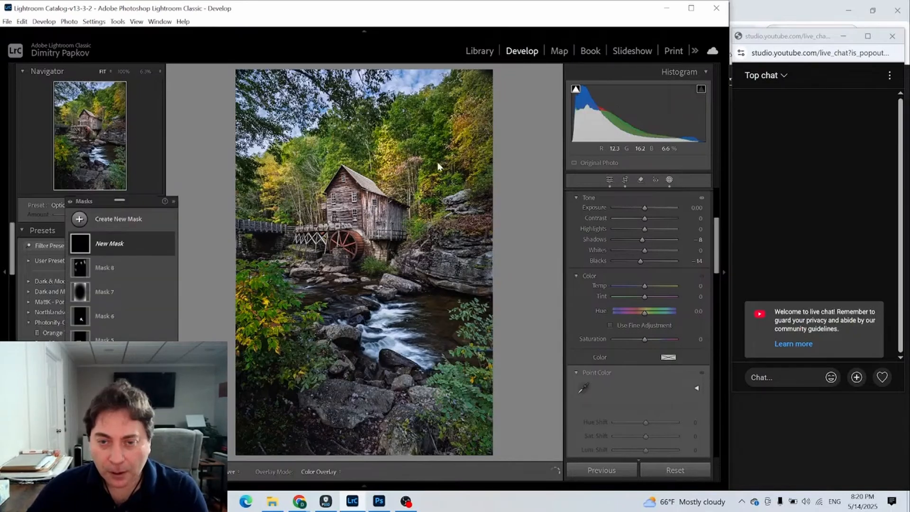
{"action": "left_click_drag", "start_coordinate": [644, 209], "coordinate": [639, 209]}
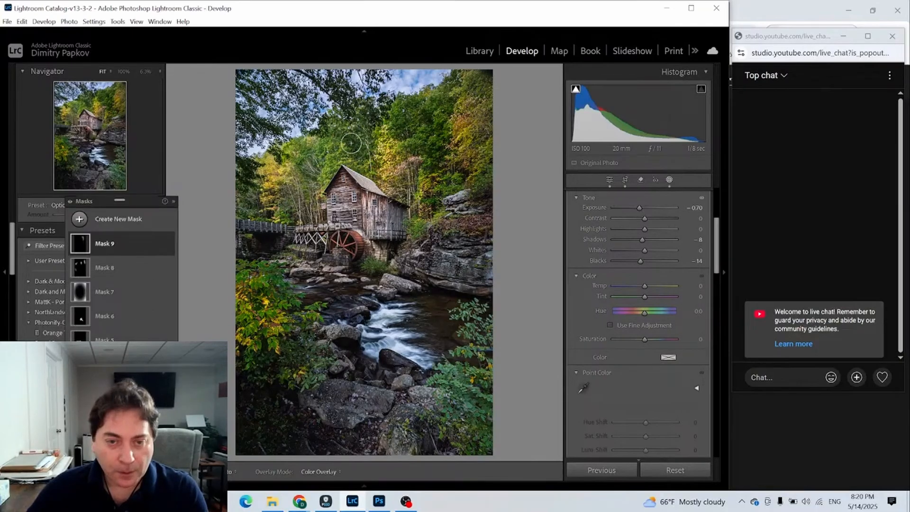
Step: Brush the darkening mask around the mill's roof, using Auto Mask and brush size 8 for the roof edge
{"action": "mouse_move", "coordinate": [351, 143]}
{"action": "left_mouse_down"}
{"action": "mouse_move", "coordinate": [350, 150]}
{"action": "mouse_move", "coordinate": [356, 135]}
{"action": "mouse_move", "coordinate": [353, 165]}
{"action": "mouse_move", "coordinate": [368, 187]}
{"action": "mouse_move", "coordinate": [355, 176]}
{"action": "mouse_move", "coordinate": [375, 187]}
{"action": "left_mouse_up"}
{"action": "scroll", "coordinate": [625, 270], "scroll_direction": "up", "scroll_amount": 3}
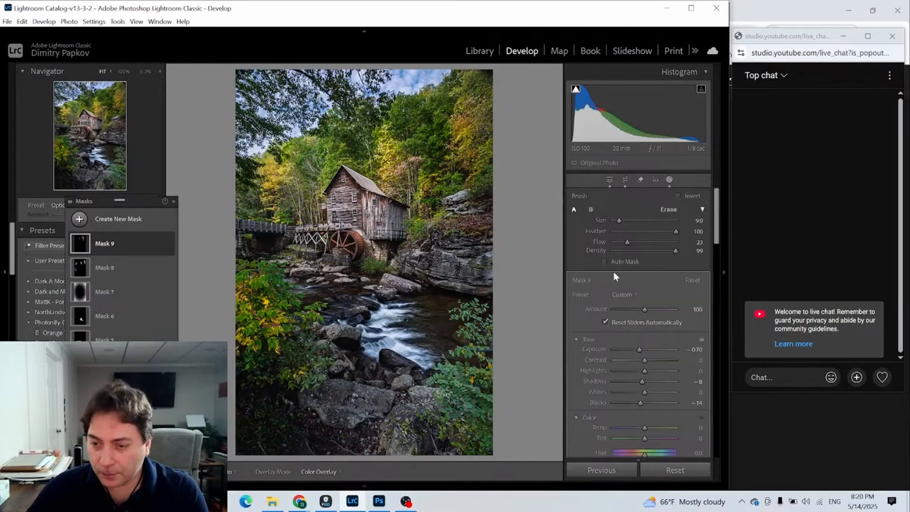
{"action": "scroll", "coordinate": [350, 179], "scroll_direction": "down", "scroll_amount": 1}
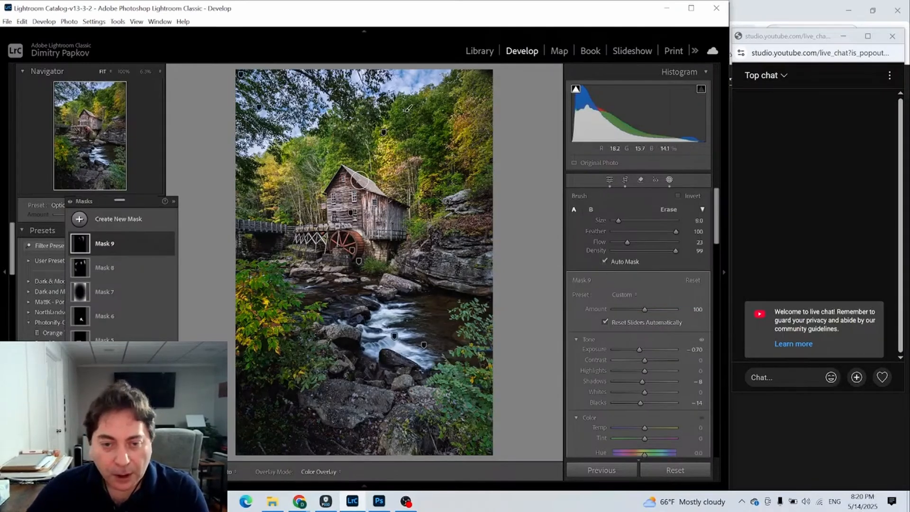
{"action": "left_click_drag", "start_coordinate": [358, 174], "coordinate": [372, 189]}
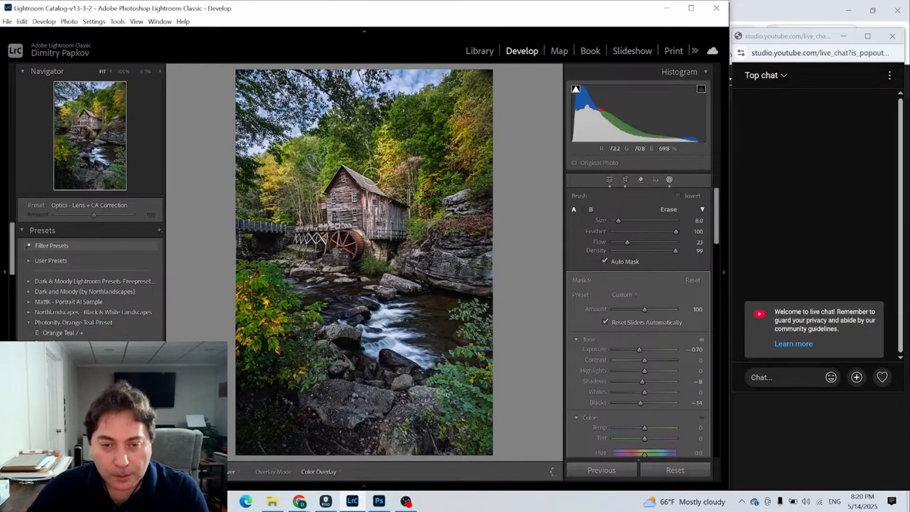
{"action": "key", "text": "h"}
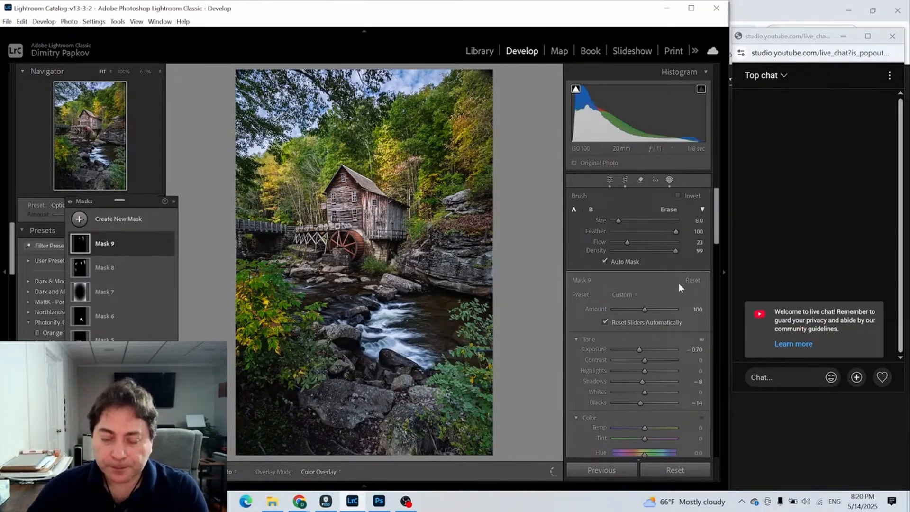
Step: Brush the darkening mask, with Auto Mask off, over the trees beside the mill and down the cliff and foliage along the photo's right edge
{"action": "mouse_move", "coordinate": [433, 206]}
{"action": "left_mouse_down"}
{"action": "mouse_move", "coordinate": [399, 196]}
{"action": "mouse_move", "coordinate": [410, 183]}
{"action": "mouse_move", "coordinate": [395, 191]}
{"action": "left_mouse_up"}
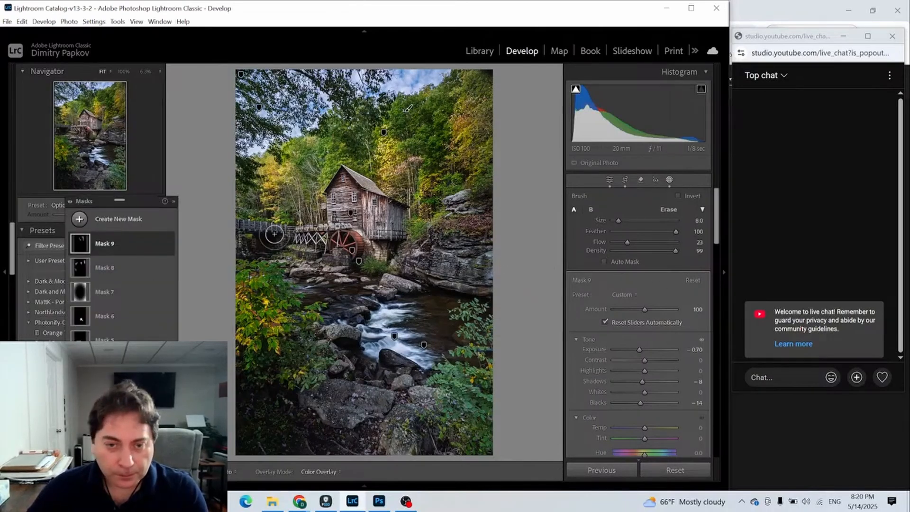
{"action": "left_click_drag", "start_coordinate": [302, 187], "coordinate": [303, 206]}
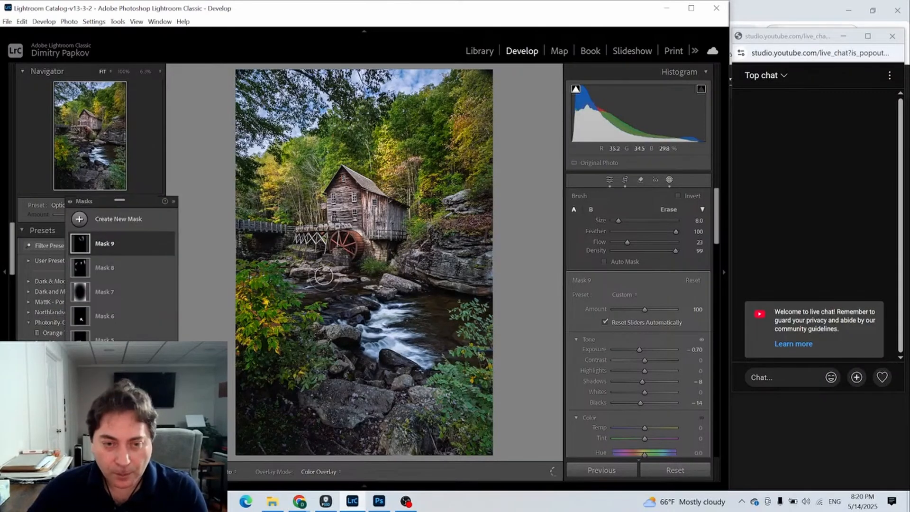
{"action": "left_click", "coordinate": [251, 205]}
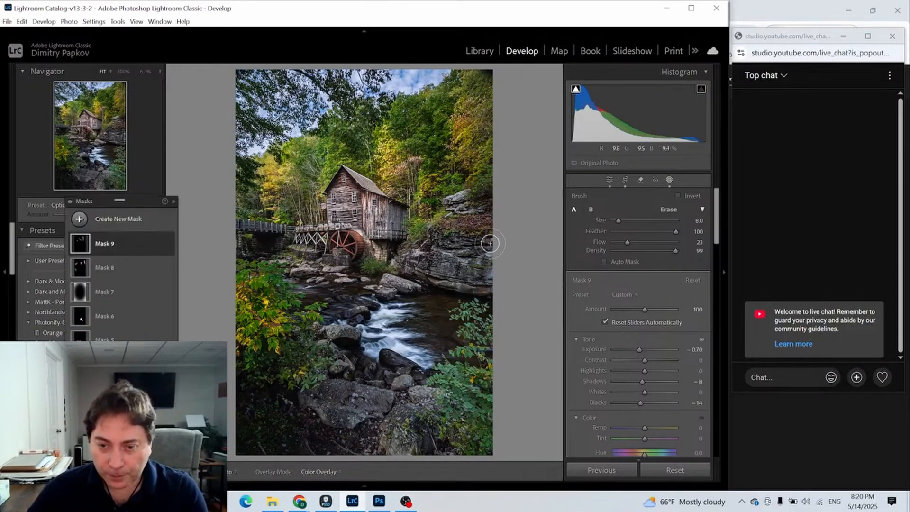
{"action": "left_click_drag", "start_coordinate": [475, 204], "coordinate": [499, 210]}
{"action": "left_click_drag", "start_coordinate": [485, 268], "coordinate": [481, 284]}
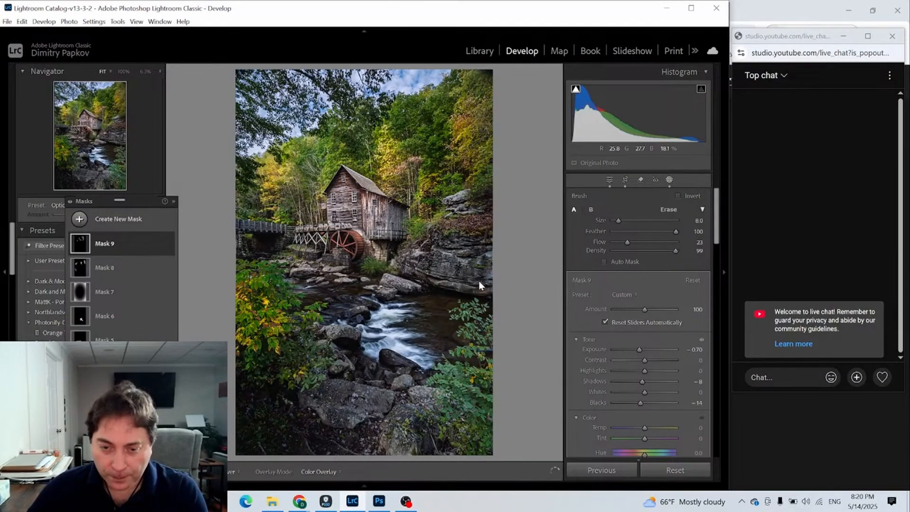
{"action": "scroll", "coordinate": [478, 285], "scroll_direction": "up", "scroll_amount": 7}
{"action": "mouse_move", "coordinate": [483, 231]}
{"action": "left_mouse_down"}
{"action": "mouse_move", "coordinate": [493, 208]}
{"action": "mouse_move", "coordinate": [490, 322]}
{"action": "mouse_move", "coordinate": [488, 304]}
{"action": "mouse_move", "coordinate": [476, 393]}
{"action": "mouse_move", "coordinate": [482, 333]}
{"action": "mouse_move", "coordinate": [460, 411]}
{"action": "mouse_move", "coordinate": [506, 330]}
{"action": "mouse_move", "coordinate": [466, 373]}
{"action": "mouse_move", "coordinate": [439, 384]}
{"action": "mouse_move", "coordinate": [435, 403]}
{"action": "mouse_move", "coordinate": [475, 414]}
{"action": "left_mouse_up"}
Step: Brush the darkening mask over the mill's walls, roof and wooden wheel supports, using Auto Mask and brush size 9
{"action": "scroll", "coordinate": [403, 228], "scroll_direction": "down", "scroll_amount": 4}
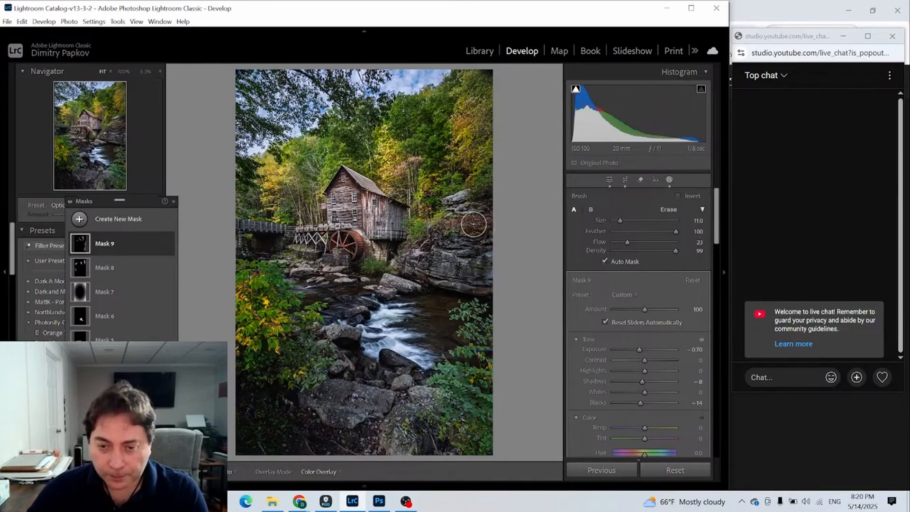
{"action": "scroll", "coordinate": [394, 223], "scroll_direction": "down", "scroll_amount": 2}
{"action": "mouse_move", "coordinate": [397, 214]}
{"action": "left_mouse_down"}
{"action": "mouse_move", "coordinate": [388, 228]}
{"action": "mouse_move", "coordinate": [390, 218]}
{"action": "mouse_move", "coordinate": [403, 223]}
{"action": "mouse_move", "coordinate": [391, 212]}
{"action": "mouse_move", "coordinate": [408, 221]}
{"action": "mouse_move", "coordinate": [392, 230]}
{"action": "left_mouse_up"}
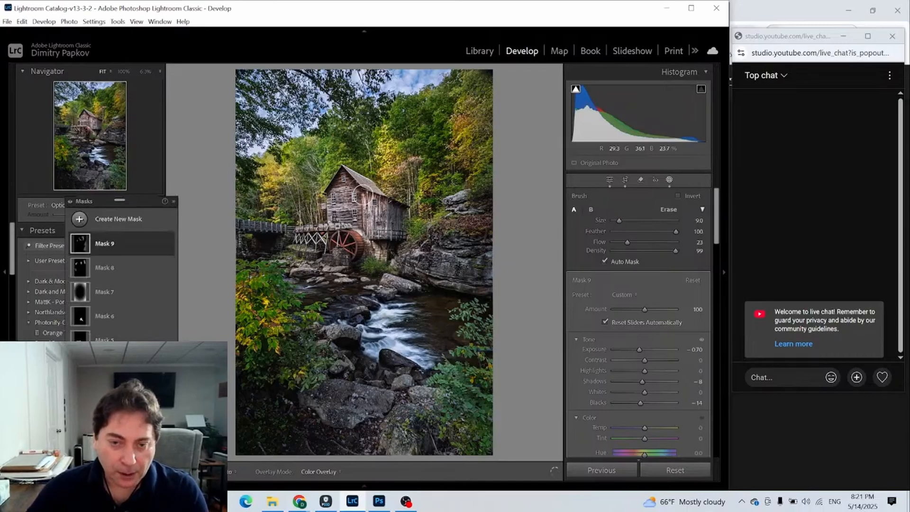
{"action": "left_click_drag", "start_coordinate": [391, 199], "coordinate": [385, 237]}
{"action": "left_click_drag", "start_coordinate": [357, 182], "coordinate": [355, 223]}
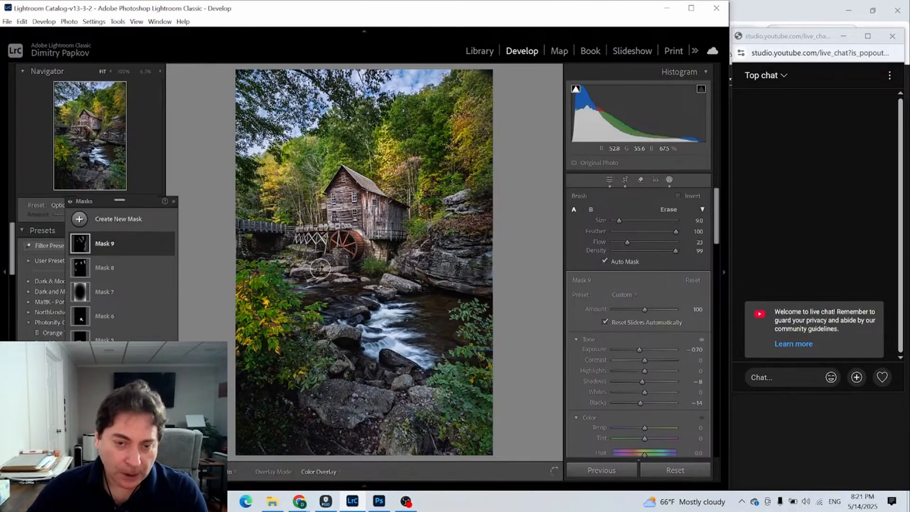
{"action": "left_click_drag", "start_coordinate": [307, 243], "coordinate": [317, 239]}
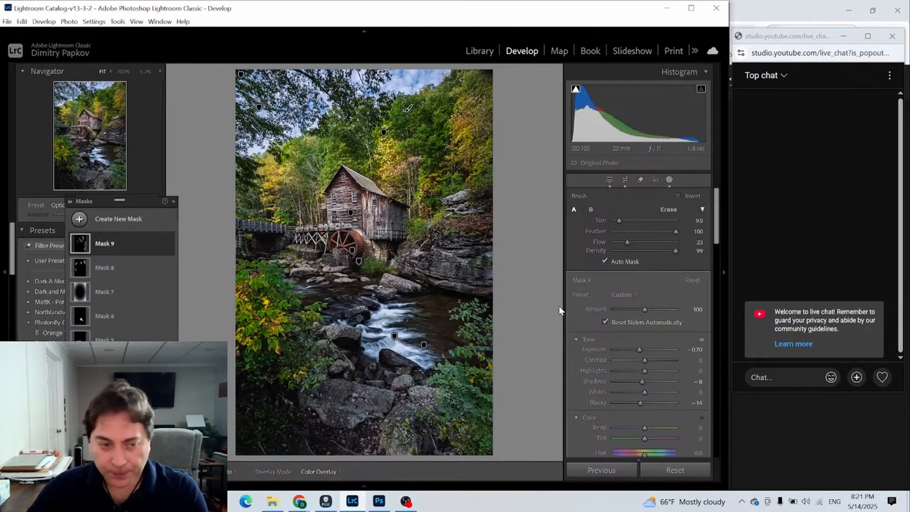
Step: Brush the foliage mask along the bridge and add a radial gradient over the bridge with exposure 0.42, contrast 6 and shadows 17
{"action": "left_click", "coordinate": [82, 263]}
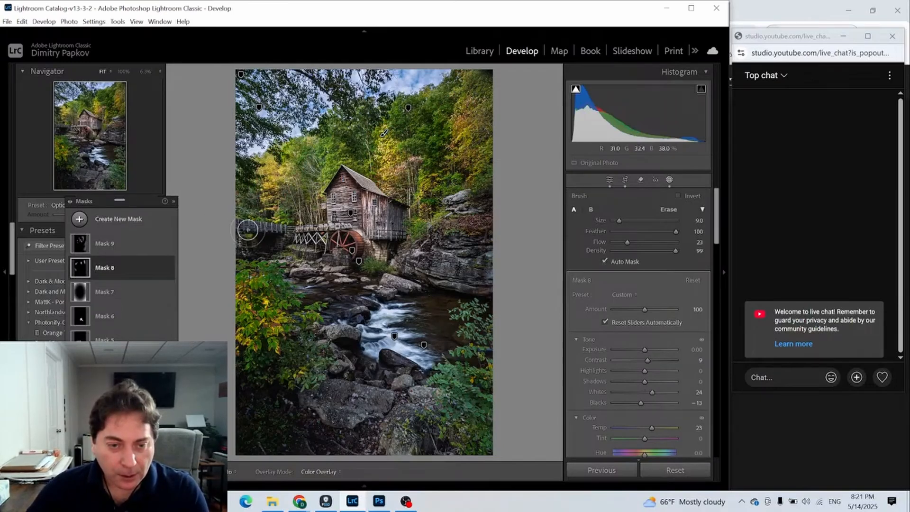
{"action": "mouse_move", "coordinate": [250, 224]}
{"action": "left_mouse_down"}
{"action": "mouse_move", "coordinate": [282, 225]}
{"action": "mouse_move", "coordinate": [250, 226]}
{"action": "mouse_move", "coordinate": [287, 227]}
{"action": "mouse_move", "coordinate": [254, 230]}
{"action": "mouse_move", "coordinate": [286, 234]}
{"action": "left_mouse_up"}
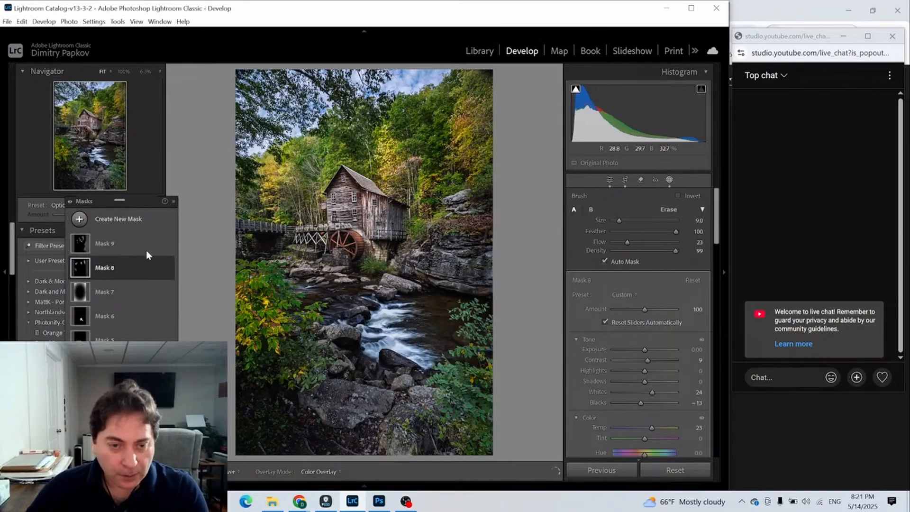
{"action": "left_click", "coordinate": [164, 268]}
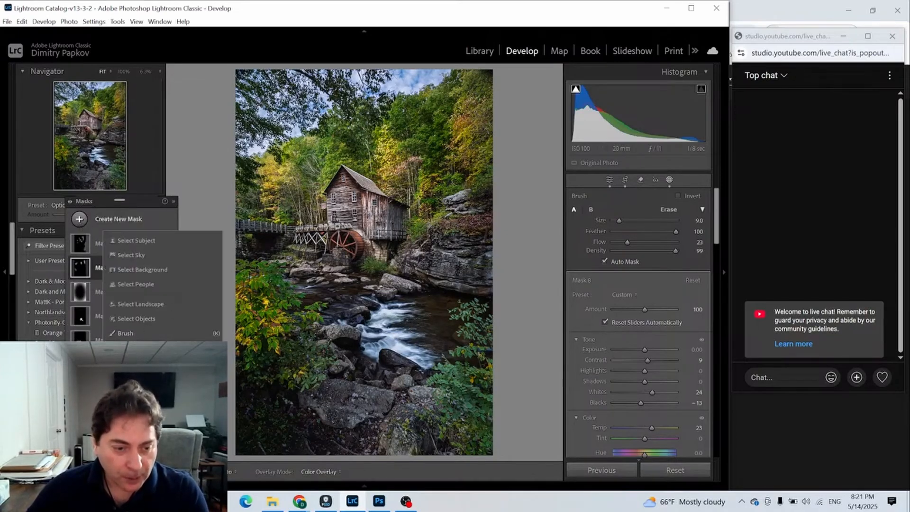
{"action": "left_click", "coordinate": [136, 362]}
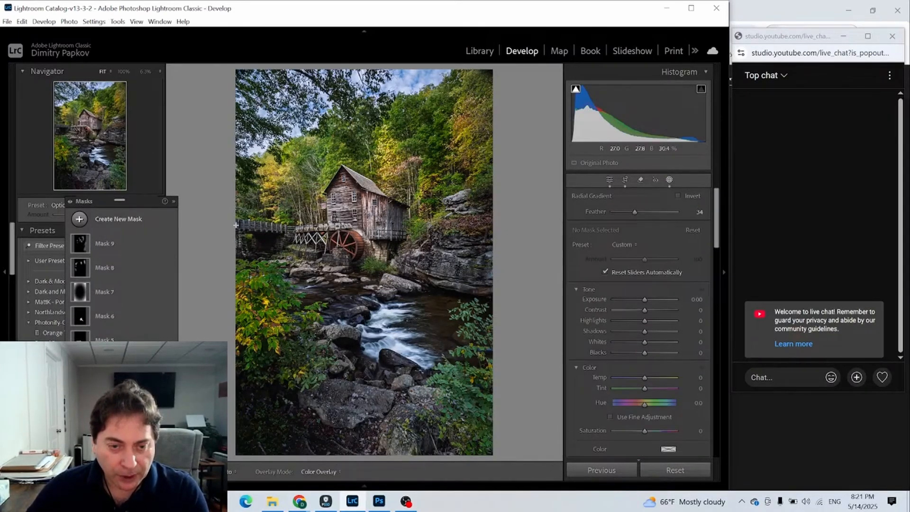
{"action": "left_click_drag", "start_coordinate": [236, 226], "coordinate": [257, 229]}
{"action": "mouse_move", "coordinate": [644, 300]}
{"action": "left_mouse_down"}
{"action": "mouse_move", "coordinate": [644, 311]}
{"action": "mouse_move", "coordinate": [645, 299]}
{"action": "left_mouse_up"}
{"action": "mouse_move", "coordinate": [647, 340]}
{"action": "left_mouse_down"}
{"action": "mouse_move", "coordinate": [635, 332]}
{"action": "mouse_move", "coordinate": [650, 332]}
{"action": "left_mouse_up"}
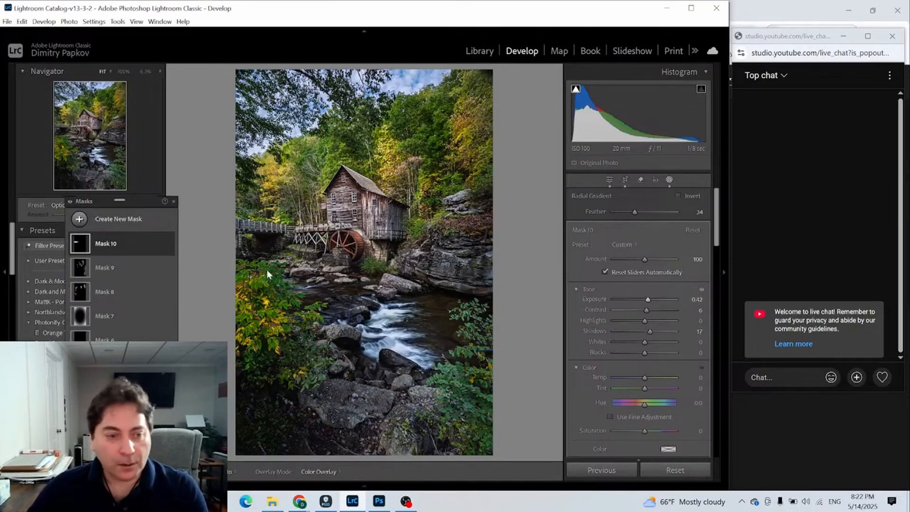
Step: Compare the photo with the bridge gradient hidden and shown, and check the foliage mask's effect on the trees
{"action": "left_click", "coordinate": [169, 244]}
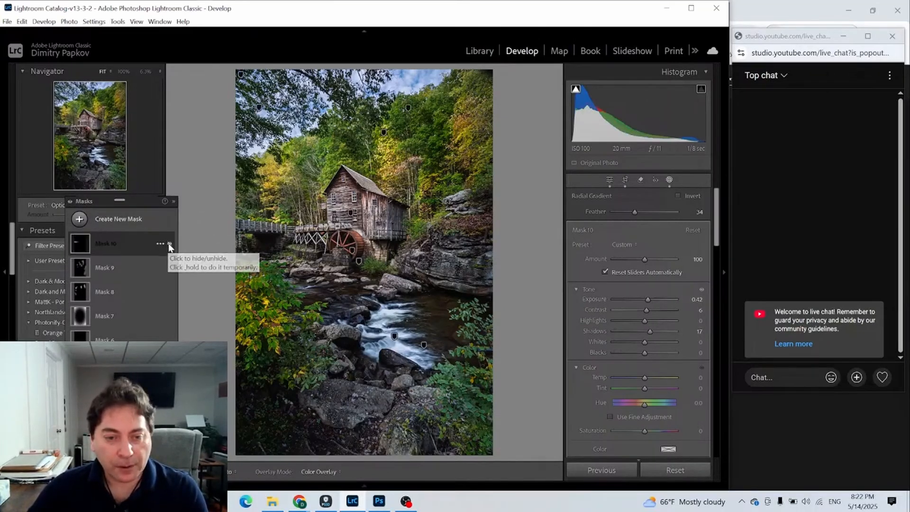
{"action": "left_click", "coordinate": [170, 243]}
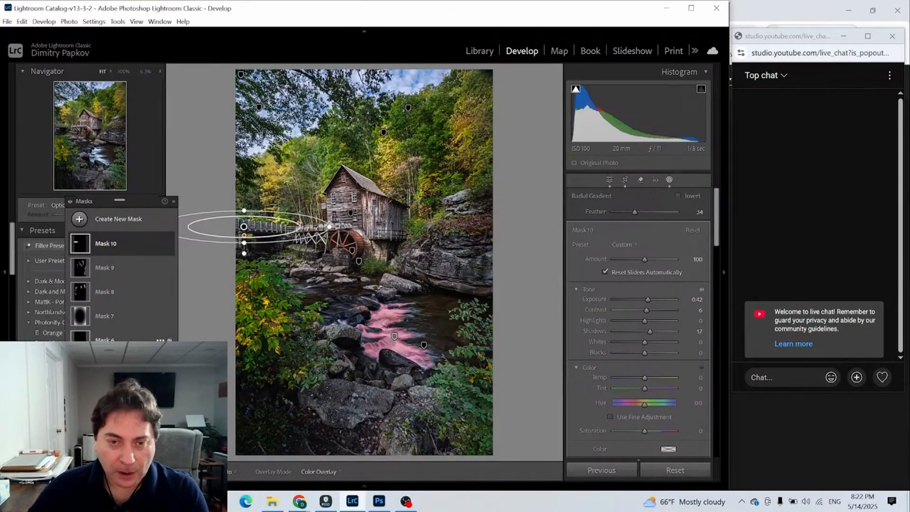
{"action": "left_click", "coordinate": [76, 269]}
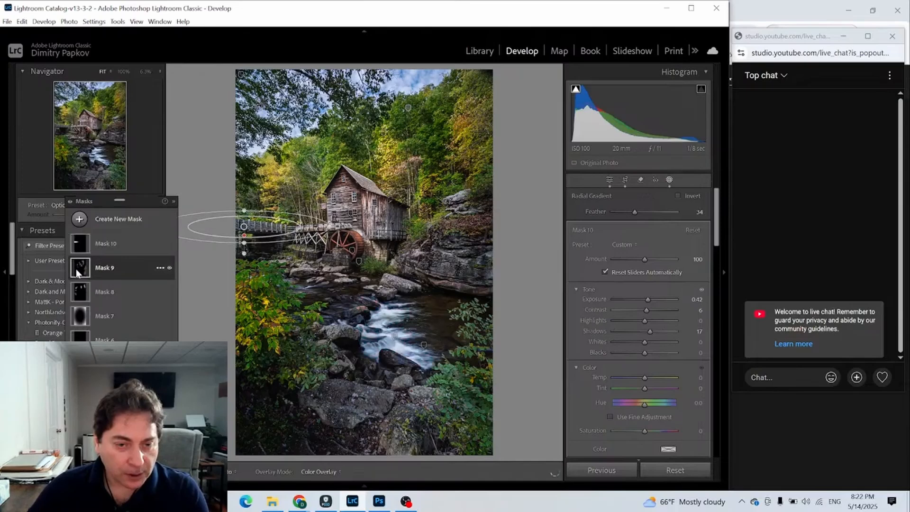
{"action": "left_click", "coordinate": [87, 298]}
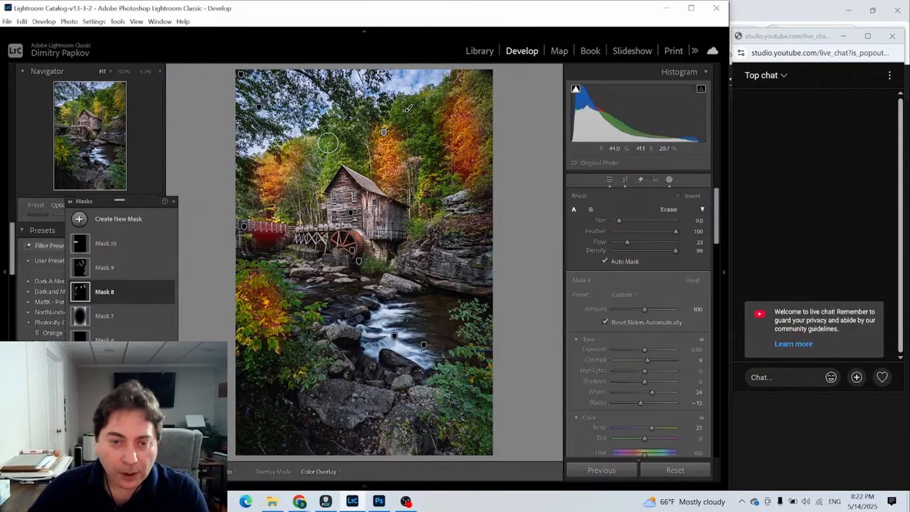
{"action": "key", "text": "h"}
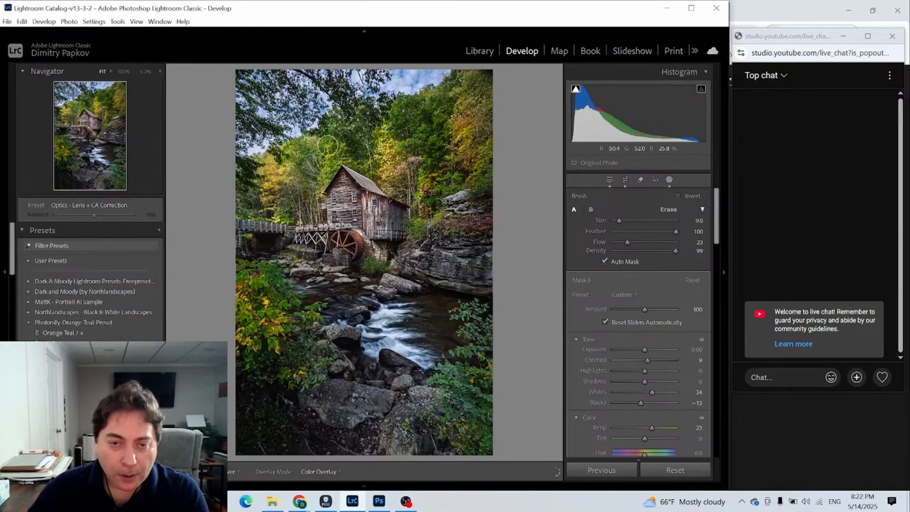
{"action": "mouse_move", "coordinate": [159, 241]}
Step: Turn off Auto Mask and extend the foliage mask over the trees and treetops behind the mill on the photo's right side
{"action": "left_click", "coordinate": [102, 267]}
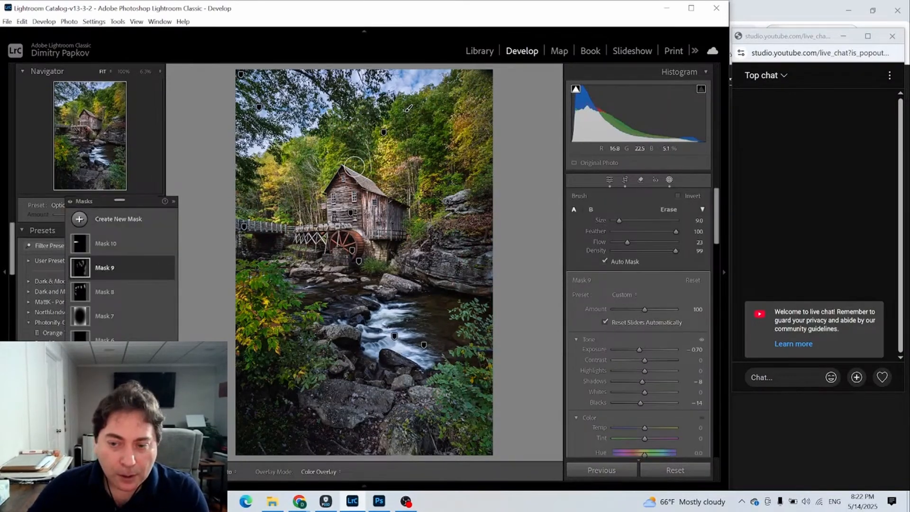
{"action": "left_click", "coordinate": [604, 262]}
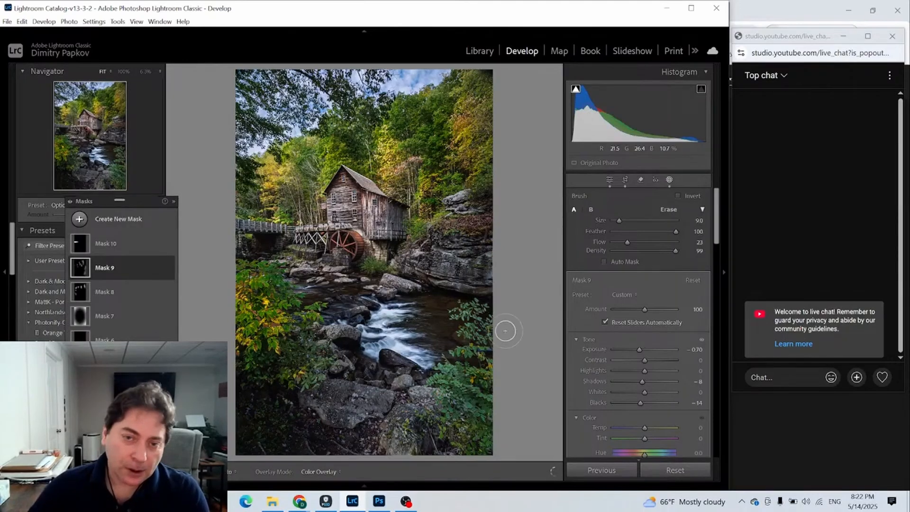
{"action": "left_click", "coordinate": [87, 291]}
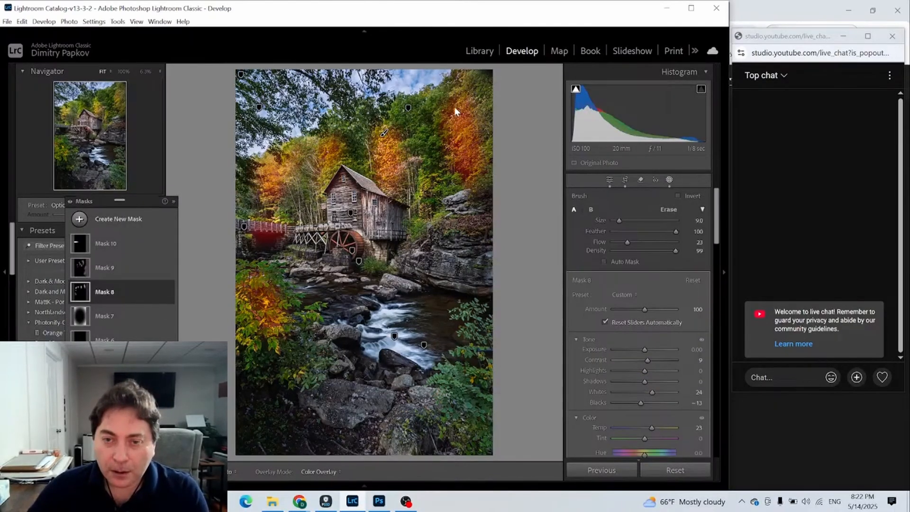
{"action": "key", "text": "h"}
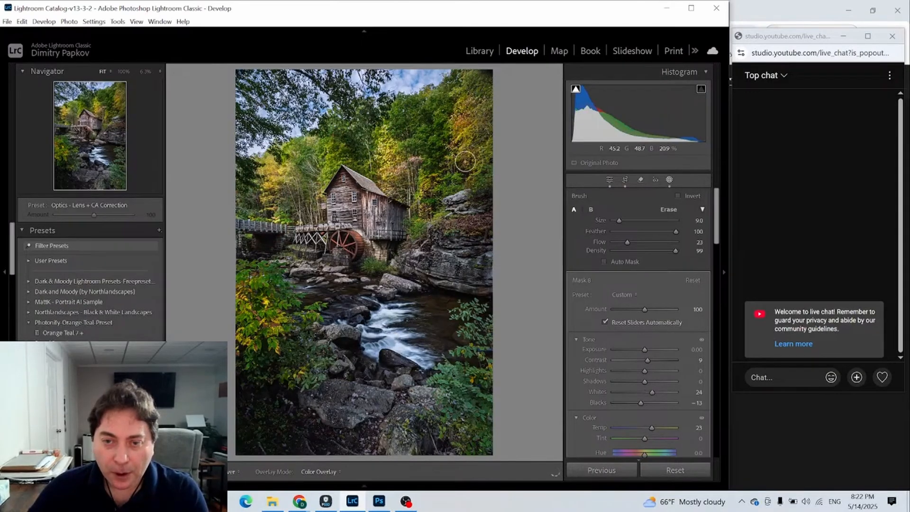
{"action": "left_click_drag", "start_coordinate": [453, 143], "coordinate": [464, 145]}
{"action": "mouse_move", "coordinate": [439, 98]}
{"action": "left_mouse_down"}
{"action": "mouse_move", "coordinate": [397, 103]}
{"action": "mouse_move", "coordinate": [426, 103]}
{"action": "mouse_move", "coordinate": [402, 112]}
{"action": "mouse_move", "coordinate": [426, 105]}
{"action": "mouse_move", "coordinate": [387, 104]}
{"action": "mouse_move", "coordinate": [381, 122]}
{"action": "mouse_move", "coordinate": [427, 106]}
{"action": "mouse_move", "coordinate": [406, 120]}
{"action": "mouse_move", "coordinate": [385, 102]}
{"action": "mouse_move", "coordinate": [400, 96]}
{"action": "mouse_move", "coordinate": [400, 116]}
{"action": "mouse_move", "coordinate": [440, 100]}
{"action": "mouse_move", "coordinate": [389, 107]}
{"action": "left_mouse_up"}
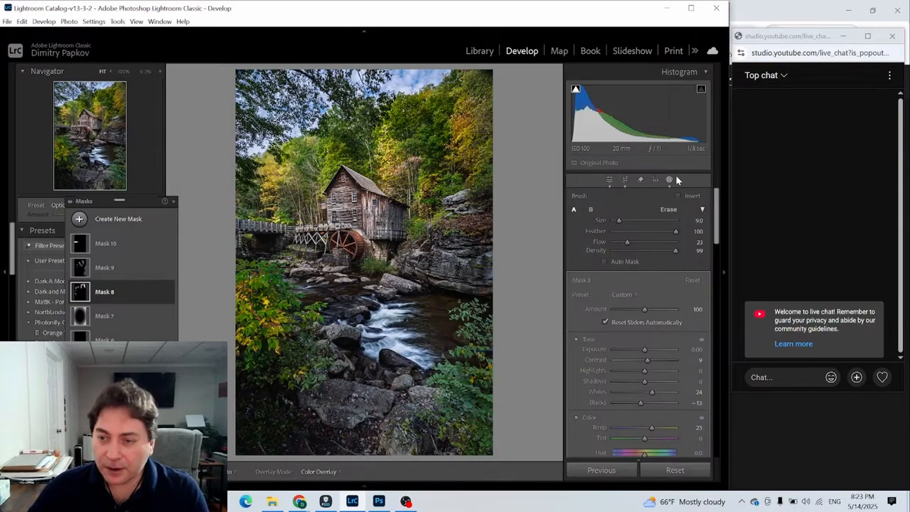
Step: Inspect the treetops and sky behind the mill at 100% zoom, and return to the full view
{"action": "left_click", "coordinate": [612, 180]}
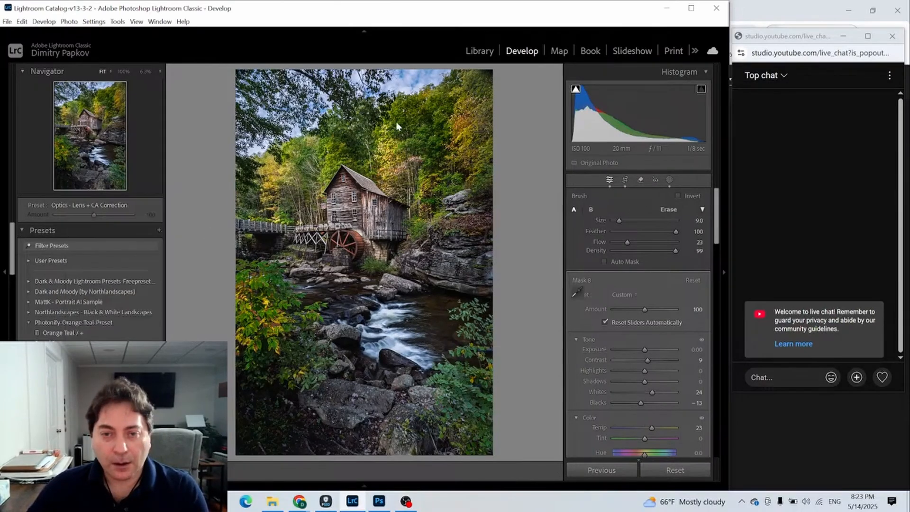
{"action": "left_click", "coordinate": [123, 72]}
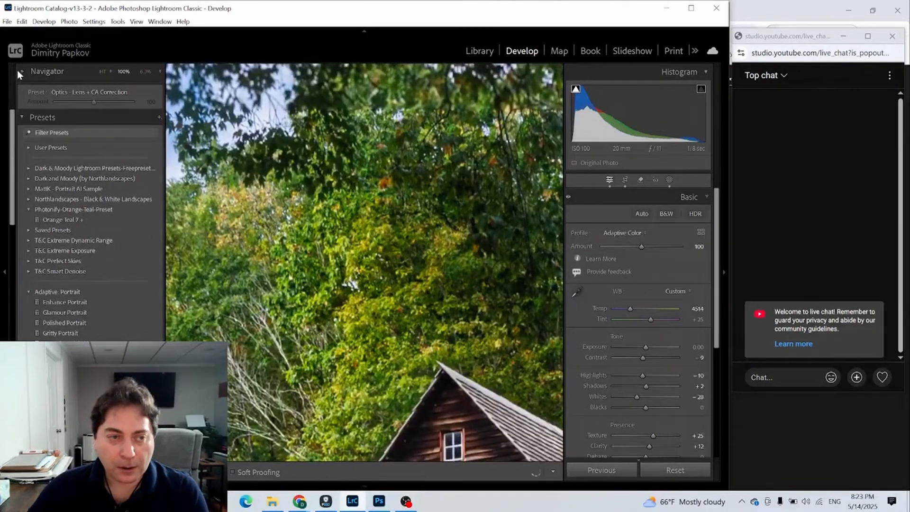
{"action": "left_click", "coordinate": [19, 71]}
{"action": "left_click_drag", "start_coordinate": [393, 217], "coordinate": [223, 299]}
{"action": "left_click_drag", "start_coordinate": [504, 283], "coordinate": [247, 351]}
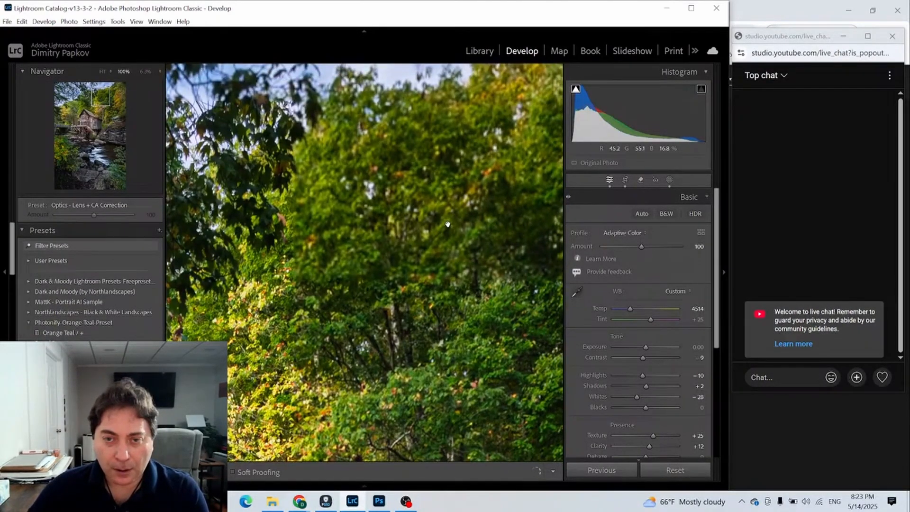
{"action": "left_click_drag", "start_coordinate": [454, 143], "coordinate": [458, 219]}
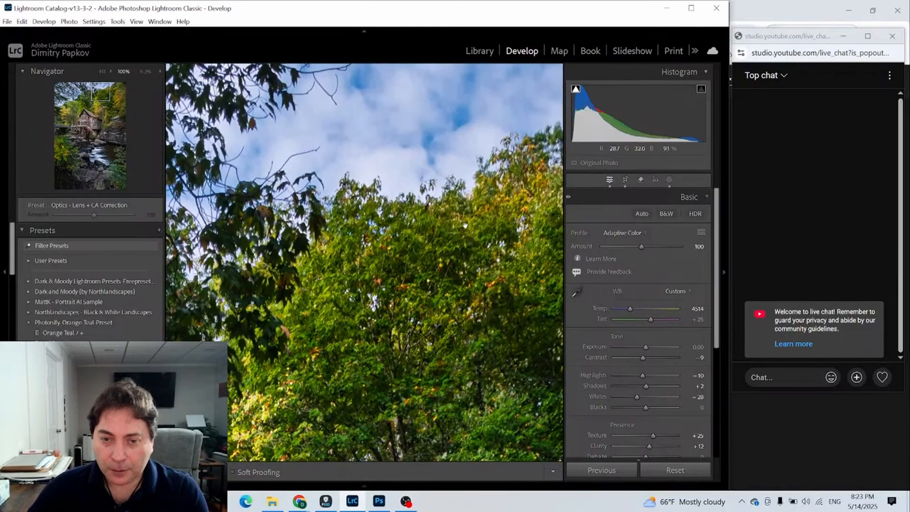
{"action": "left_click", "coordinate": [465, 226]}
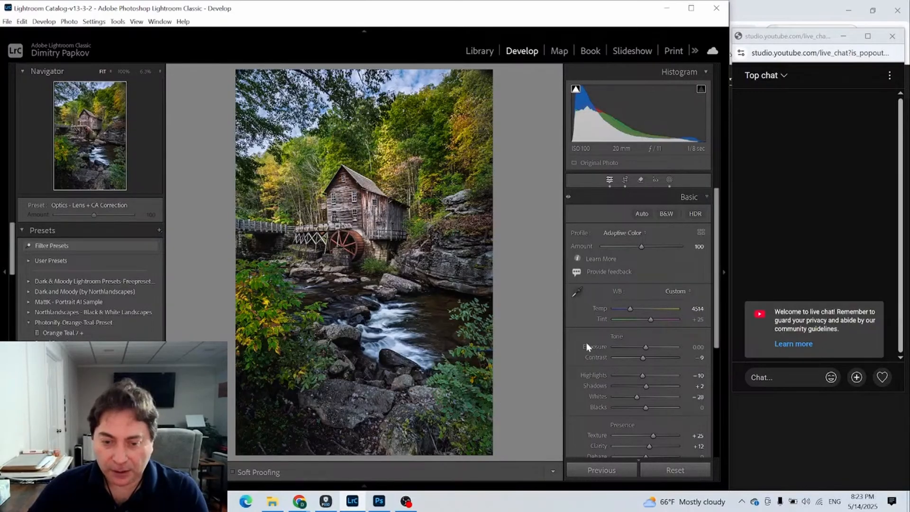
Step: Create a diagonal linear gradient mask from the photo's lower-right corner toward the stream with exposure -0.51
{"action": "left_click", "coordinate": [669, 180]}
{"action": "left_click", "coordinate": [79, 219]}
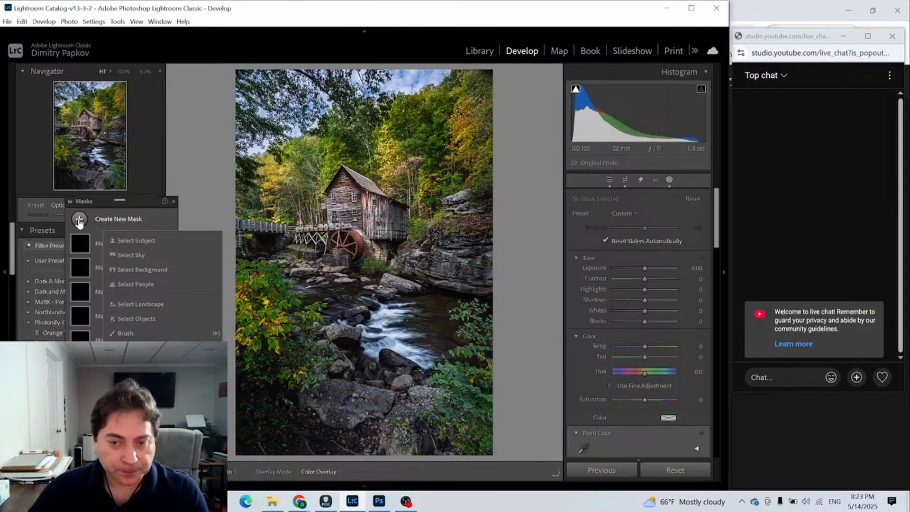
{"action": "left_click", "coordinate": [142, 348]}
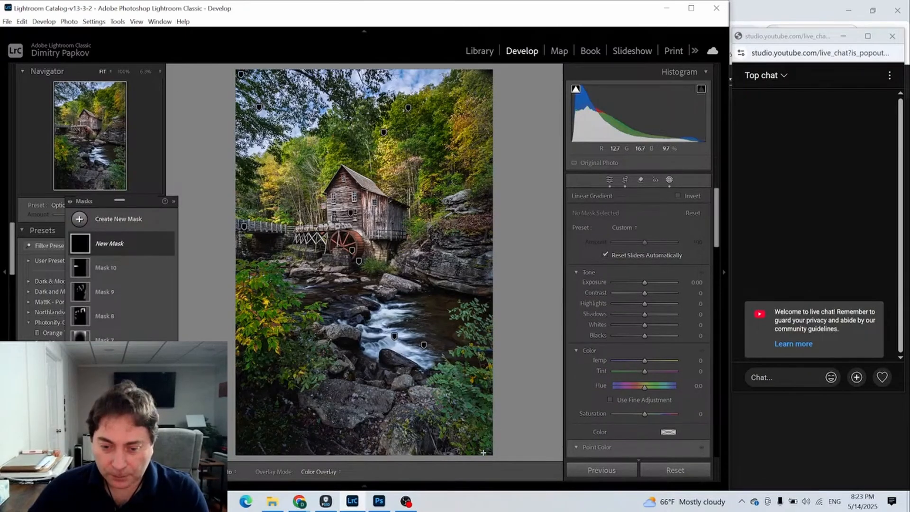
{"action": "left_click_drag", "start_coordinate": [483, 452], "coordinate": [377, 386]}
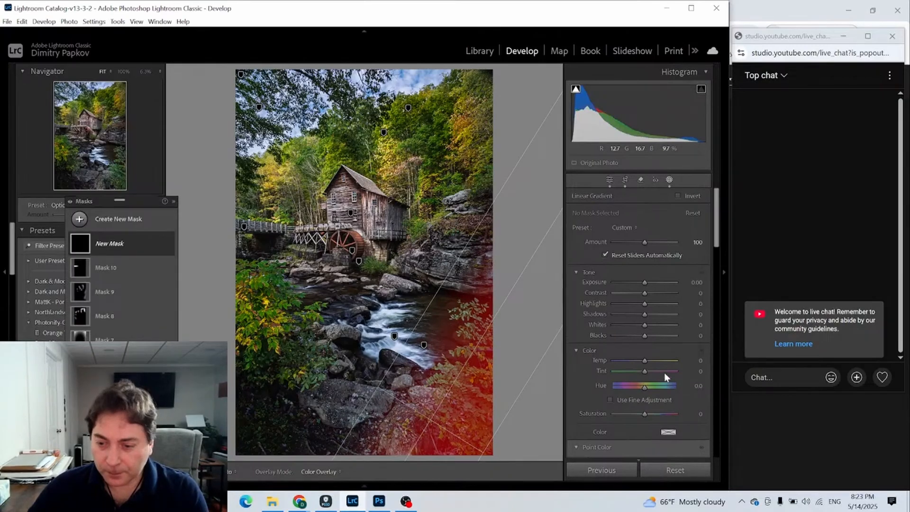
{"action": "left_click_drag", "start_coordinate": [646, 283], "coordinate": [635, 282]}
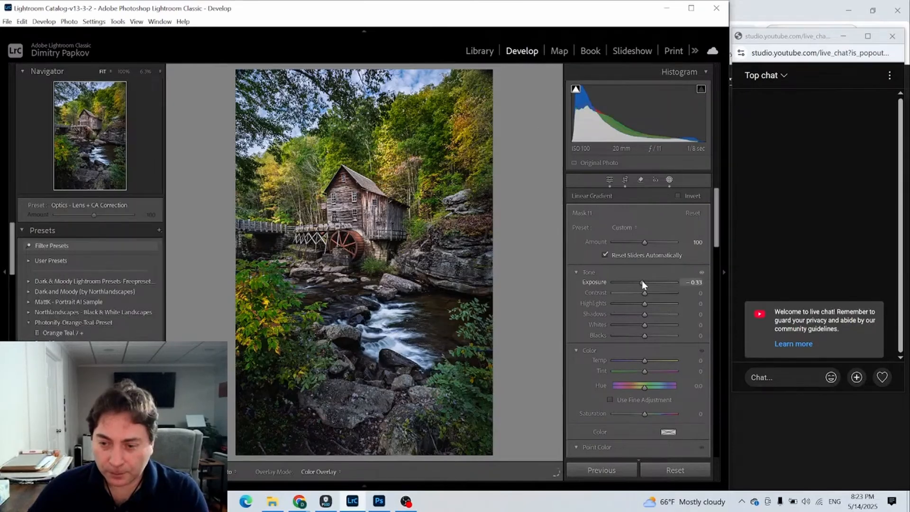
{"action": "left_click_drag", "start_coordinate": [642, 280], "coordinate": [640, 280]}
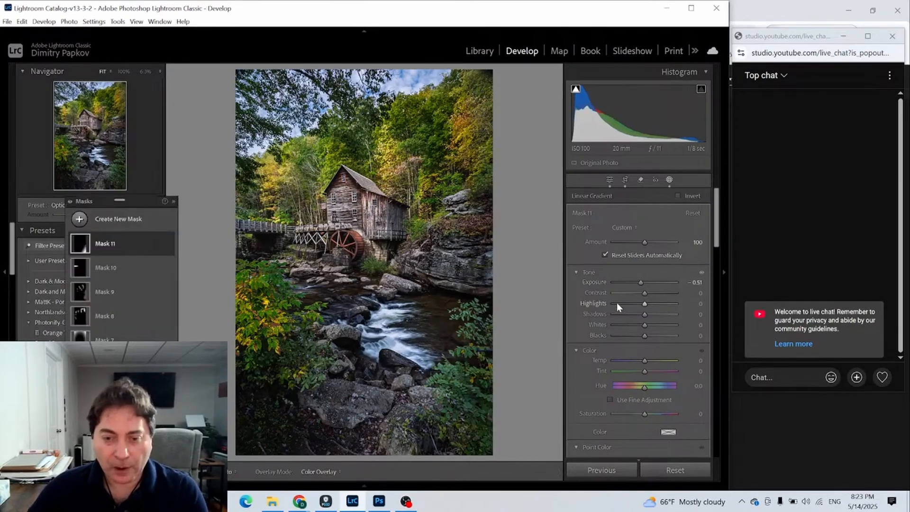
Step: Create a radial gradient mask over the rocks beside the mill with feather 100 and exposure 0.65
{"action": "left_click", "coordinate": [79, 219]}
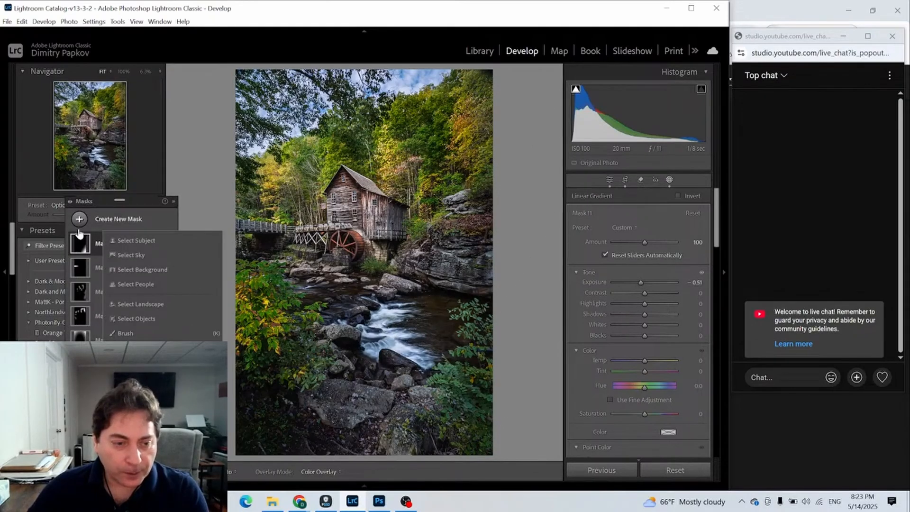
{"action": "left_click", "coordinate": [136, 348]}
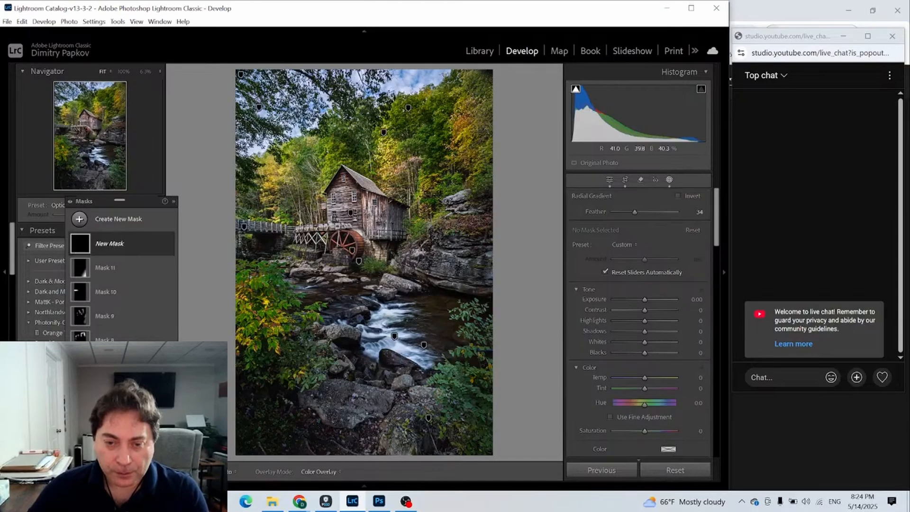
{"action": "left_click_drag", "start_coordinate": [410, 242], "coordinate": [443, 274]}
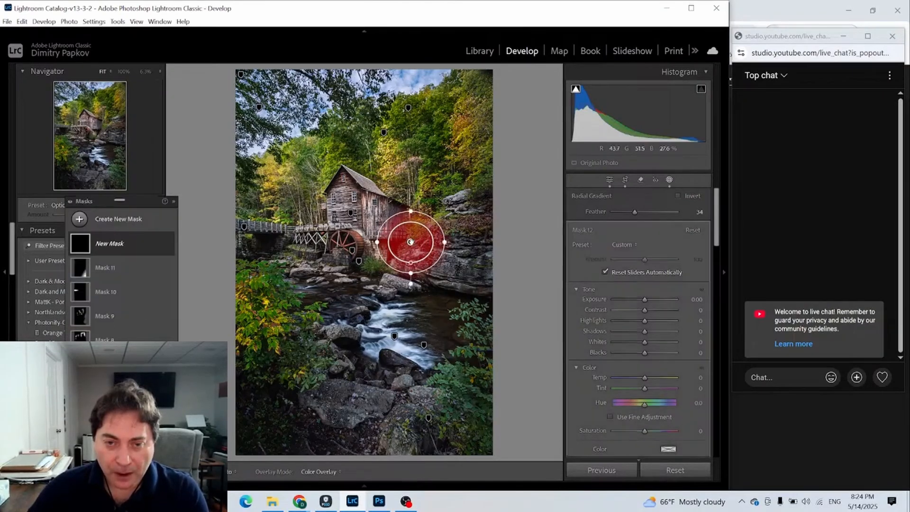
{"action": "mouse_move", "coordinate": [411, 242]}
{"action": "left_mouse_down"}
{"action": "mouse_move", "coordinate": [421, 263]}
{"action": "mouse_move", "coordinate": [424, 249]}
{"action": "mouse_move", "coordinate": [414, 252]}
{"action": "left_mouse_up"}
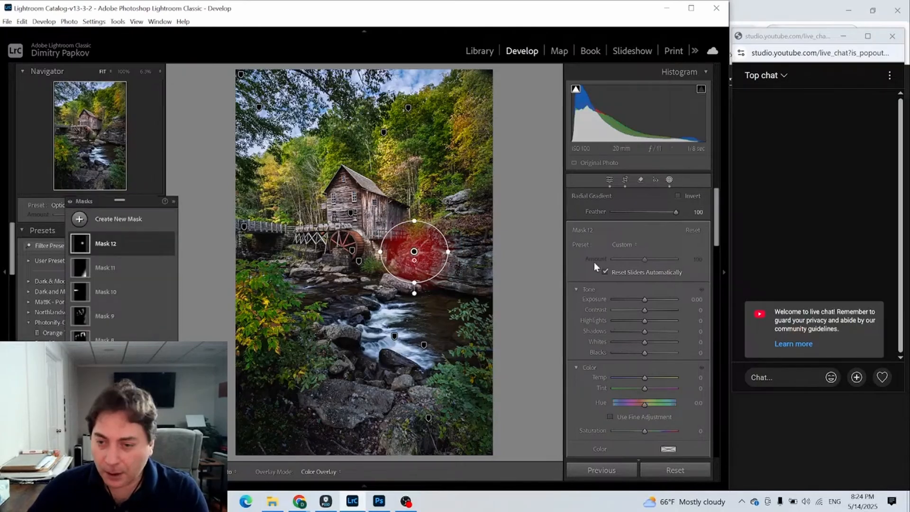
{"action": "left_click_drag", "start_coordinate": [644, 299], "coordinate": [648, 299]}
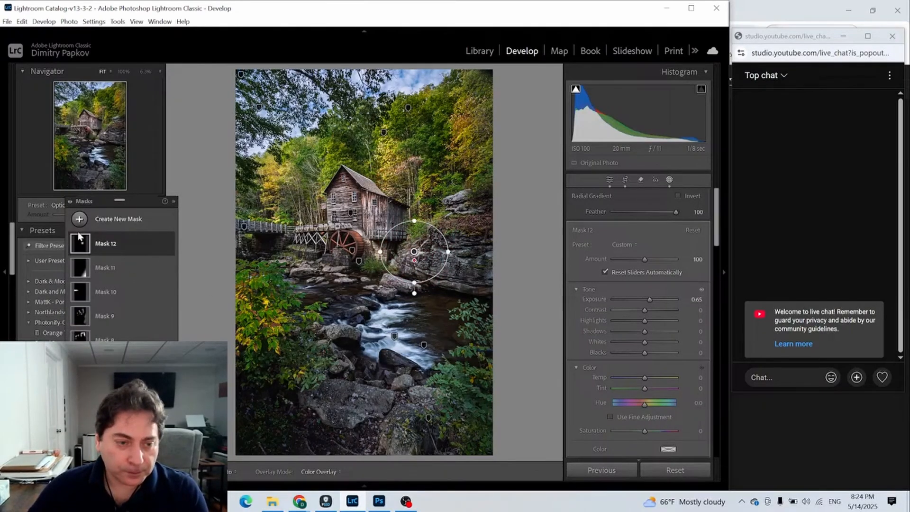
Step: Add a brush component to the rock mask beside the mill and set the mask's temperature to 14
{"action": "left_click", "coordinate": [104, 243]}
{"action": "left_click", "coordinate": [108, 279]}
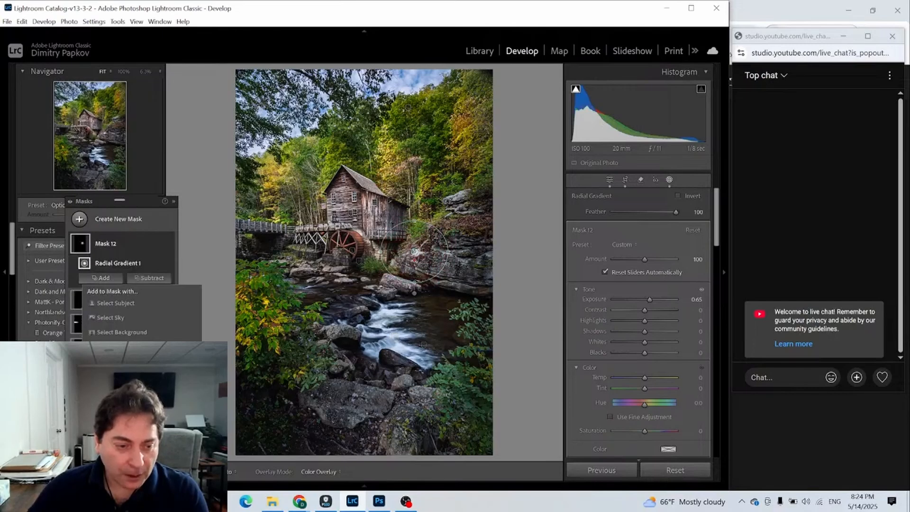
{"action": "left_click", "coordinate": [110, 361]}
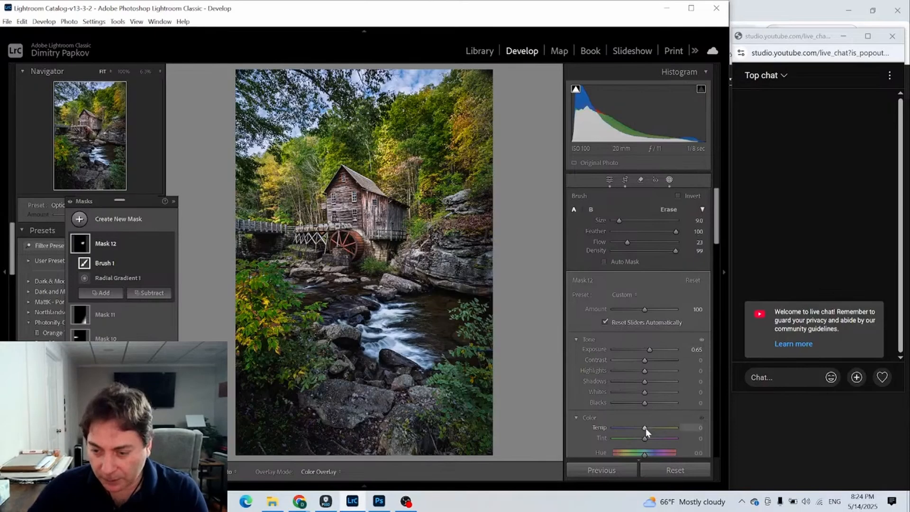
{"action": "left_click_drag", "start_coordinate": [646, 428], "coordinate": [648, 428]}
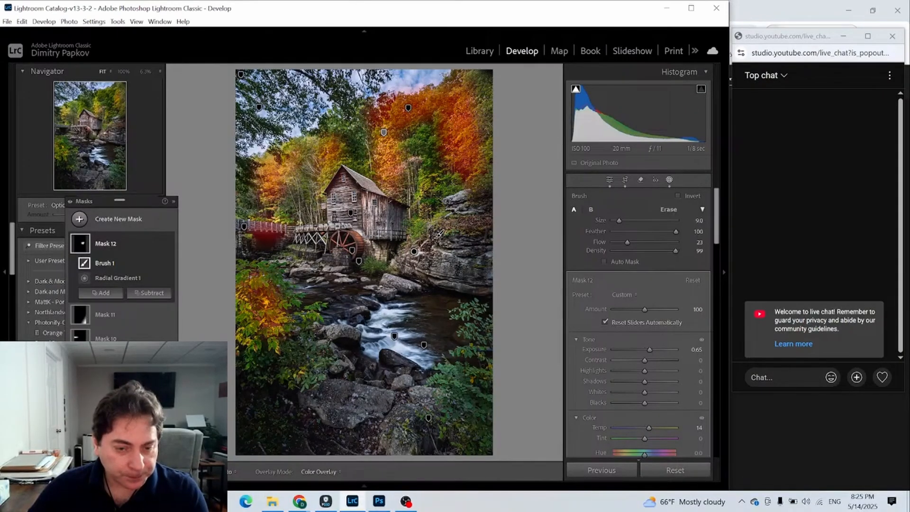
Step: Extend the warm foliage mask over the foreground rocks along the stream and turn on Auto Mask
{"action": "left_click", "coordinate": [105, 387]}
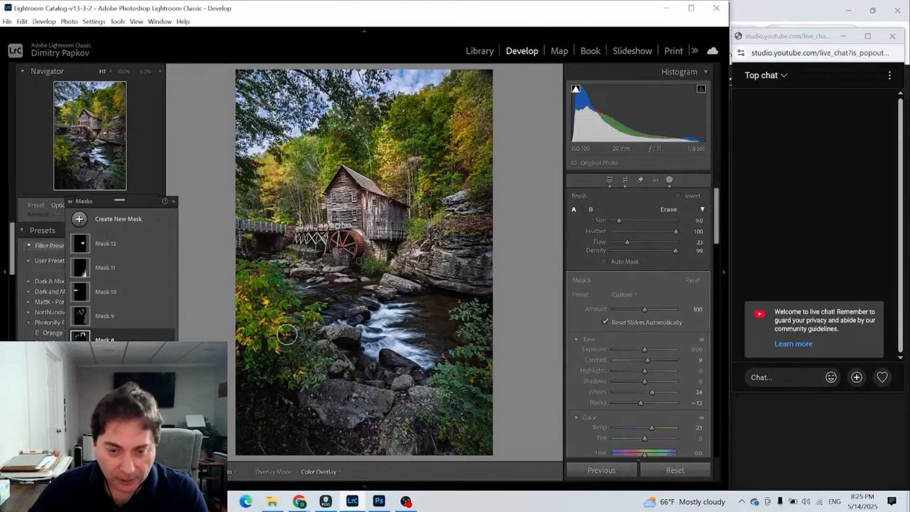
{"action": "mouse_move", "coordinate": [334, 342]}
{"action": "left_mouse_down"}
{"action": "mouse_move", "coordinate": [354, 333]}
{"action": "mouse_move", "coordinate": [328, 331]}
{"action": "mouse_move", "coordinate": [325, 348]}
{"action": "mouse_move", "coordinate": [339, 371]}
{"action": "mouse_move", "coordinate": [332, 390]}
{"action": "mouse_move", "coordinate": [373, 399]}
{"action": "mouse_move", "coordinate": [354, 391]}
{"action": "mouse_move", "coordinate": [359, 402]}
{"action": "mouse_move", "coordinate": [375, 389]}
{"action": "mouse_move", "coordinate": [384, 403]}
{"action": "mouse_move", "coordinate": [408, 393]}
{"action": "mouse_move", "coordinate": [372, 404]}
{"action": "mouse_move", "coordinate": [388, 391]}
{"action": "mouse_move", "coordinate": [393, 406]}
{"action": "mouse_move", "coordinate": [420, 390]}
{"action": "mouse_move", "coordinate": [381, 374]}
{"action": "mouse_move", "coordinate": [381, 391]}
{"action": "mouse_move", "coordinate": [391, 379]}
{"action": "mouse_move", "coordinate": [374, 404]}
{"action": "mouse_move", "coordinate": [373, 388]}
{"action": "mouse_move", "coordinate": [421, 397]}
{"action": "left_mouse_up"}
{"action": "left_click", "coordinate": [617, 262]}
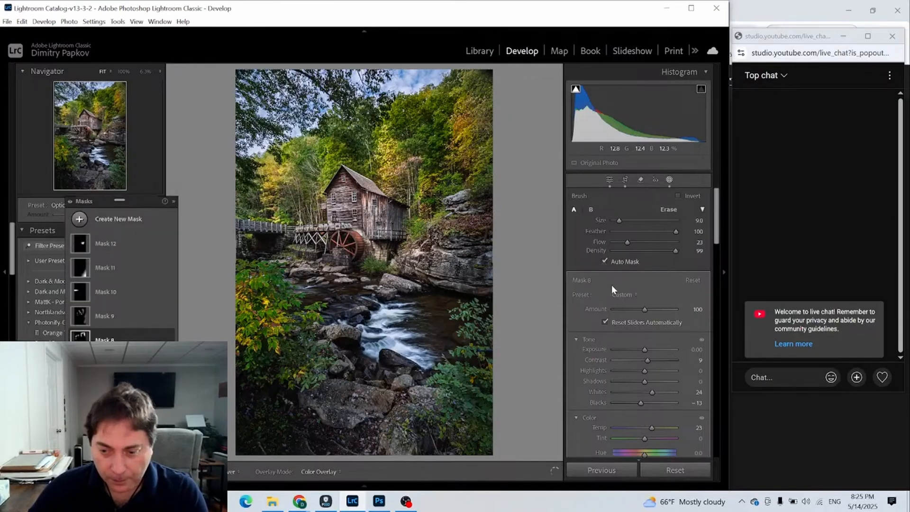
Step: Brush Mask 12's brightening over the foreground rocks and the stones in the stream with Auto Mask on
{"action": "left_click", "coordinate": [78, 244]}
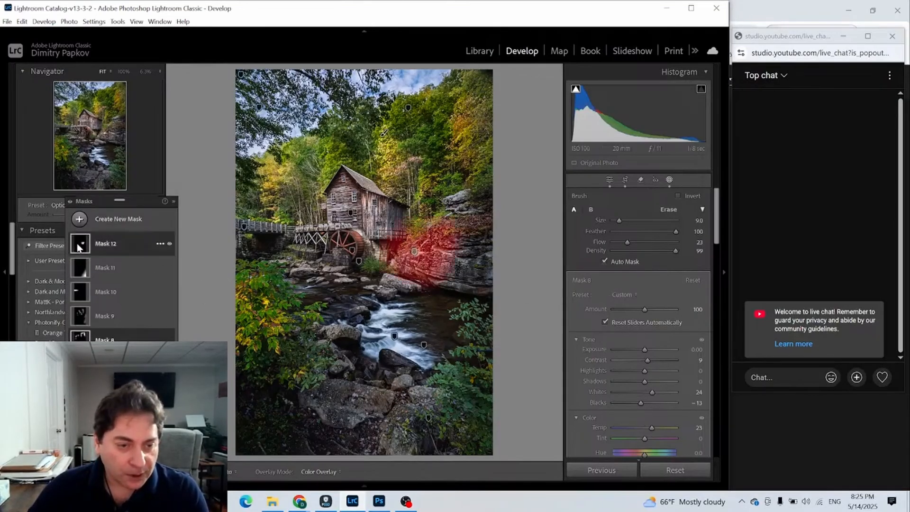
{"action": "left_click", "coordinate": [105, 264]}
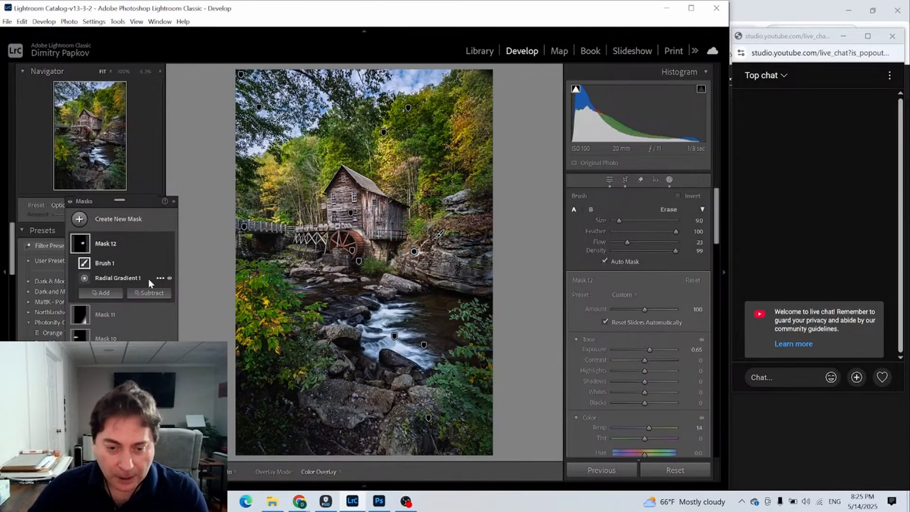
{"action": "mouse_move", "coordinate": [376, 401]}
{"action": "left_mouse_down"}
{"action": "mouse_move", "coordinate": [370, 411]}
{"action": "mouse_move", "coordinate": [394, 390]}
{"action": "mouse_move", "coordinate": [416, 408]}
{"action": "mouse_move", "coordinate": [408, 381]}
{"action": "left_mouse_up"}
{"action": "mouse_move", "coordinate": [366, 303]}
{"action": "left_mouse_down"}
{"action": "mouse_move", "coordinate": [355, 309]}
{"action": "mouse_move", "coordinate": [403, 287]}
{"action": "mouse_move", "coordinate": [379, 278]}
{"action": "mouse_move", "coordinate": [391, 289]}
{"action": "mouse_move", "coordinate": [370, 304]}
{"action": "mouse_move", "coordinate": [350, 298]}
{"action": "mouse_move", "coordinate": [373, 312]}
{"action": "mouse_move", "coordinate": [367, 306]}
{"action": "mouse_move", "coordinate": [382, 298]}
{"action": "mouse_move", "coordinate": [339, 337]}
{"action": "left_mouse_up"}
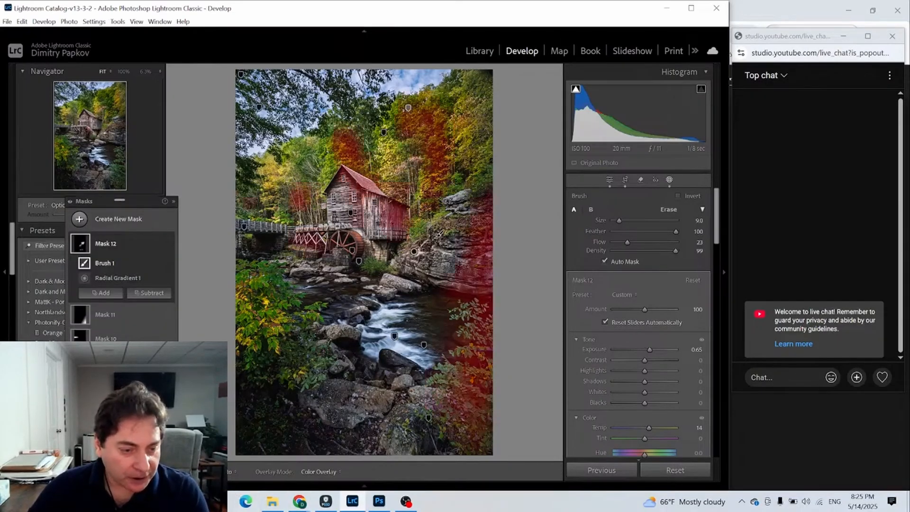
Step: Darken the rocks at the stream's edge below the wooden flume by painting Mask 9 with brush size 8
{"action": "left_click", "coordinate": [413, 252]}
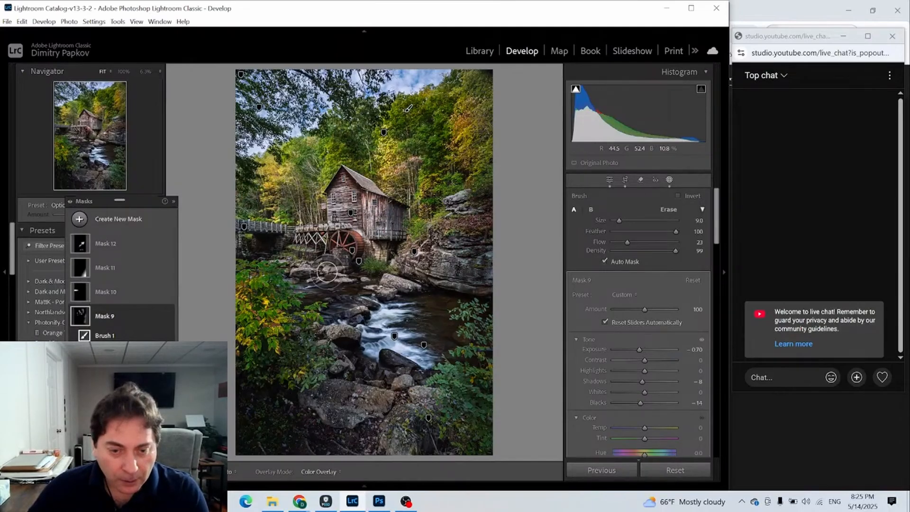
{"action": "scroll", "coordinate": [319, 269], "scroll_direction": "down", "scroll_amount": 1}
{"action": "mouse_move", "coordinate": [313, 271]}
{"action": "left_mouse_down"}
{"action": "mouse_move", "coordinate": [304, 271]}
{"action": "mouse_move", "coordinate": [340, 273]}
{"action": "mouse_move", "coordinate": [283, 268]}
{"action": "mouse_move", "coordinate": [293, 275]}
{"action": "mouse_move", "coordinate": [273, 259]}
{"action": "mouse_move", "coordinate": [308, 280]}
{"action": "left_mouse_up"}
{"action": "key", "text": "h"}
{"action": "key", "text": "h"}
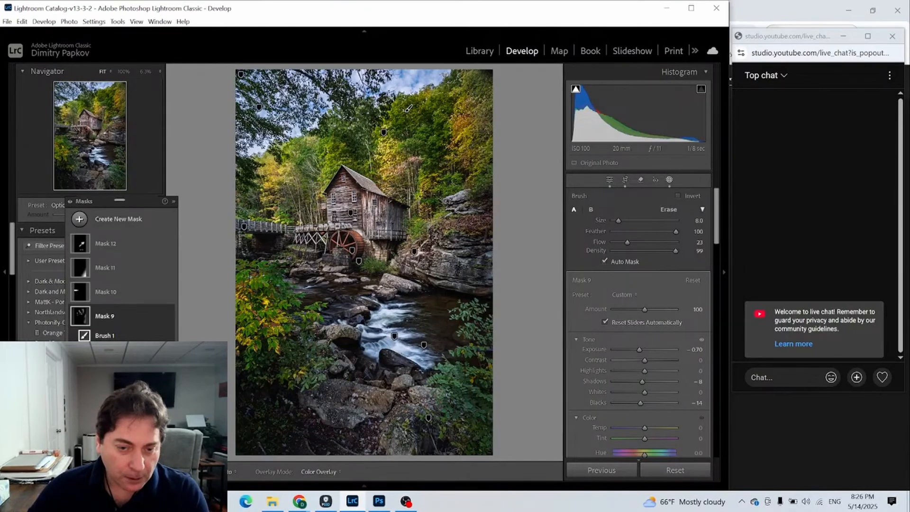
Step: Extend Mask 12's brush over the stones just below the water wheel
{"action": "left_click", "coordinate": [142, 244]}
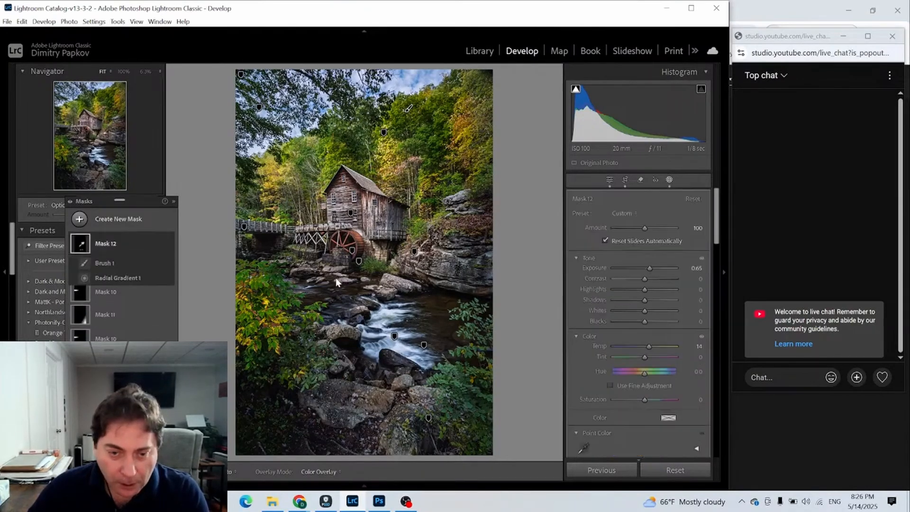
{"action": "left_click", "coordinate": [113, 268]}
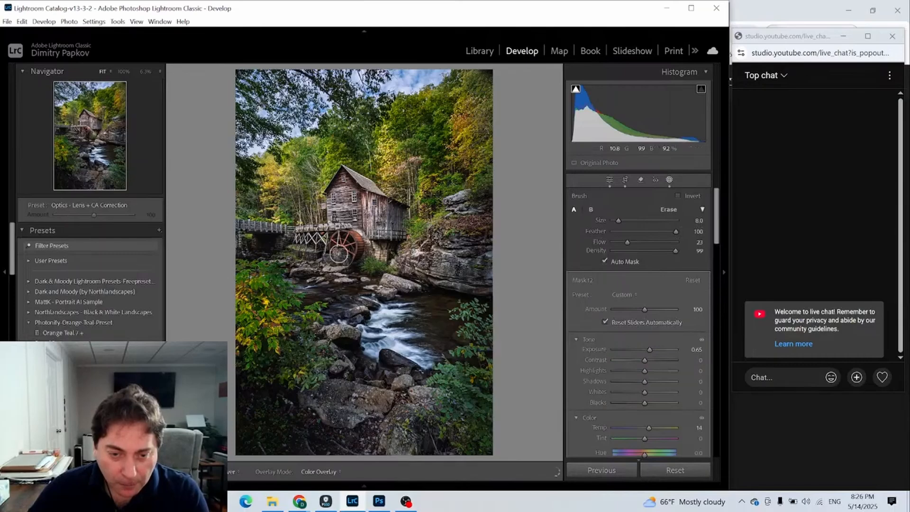
{"action": "mouse_move", "coordinate": [336, 274]}
{"action": "left_mouse_down"}
{"action": "mouse_move", "coordinate": [345, 273]}
{"action": "mouse_move", "coordinate": [338, 276]}
{"action": "left_mouse_up"}
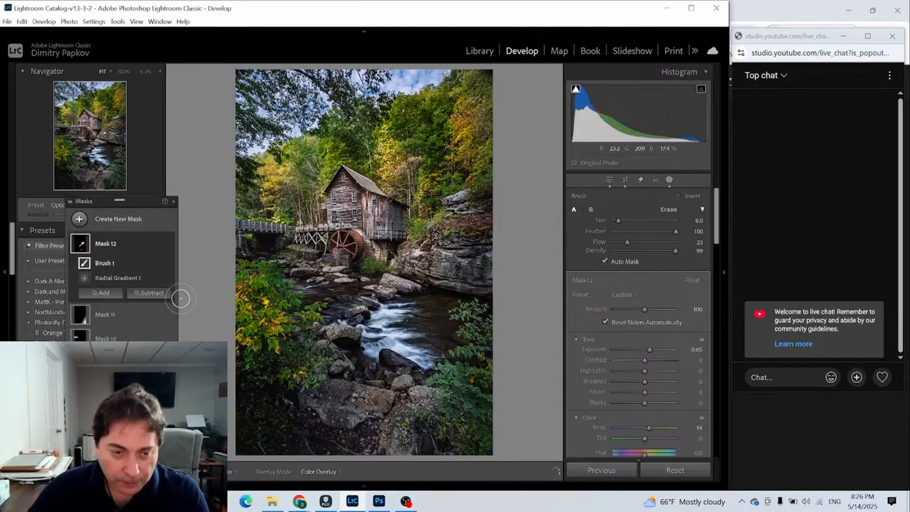
Step: Paint Mask 9's darkening along the wooden flume beside the water wheel at 100% zoom
{"action": "left_click", "coordinate": [102, 337]}
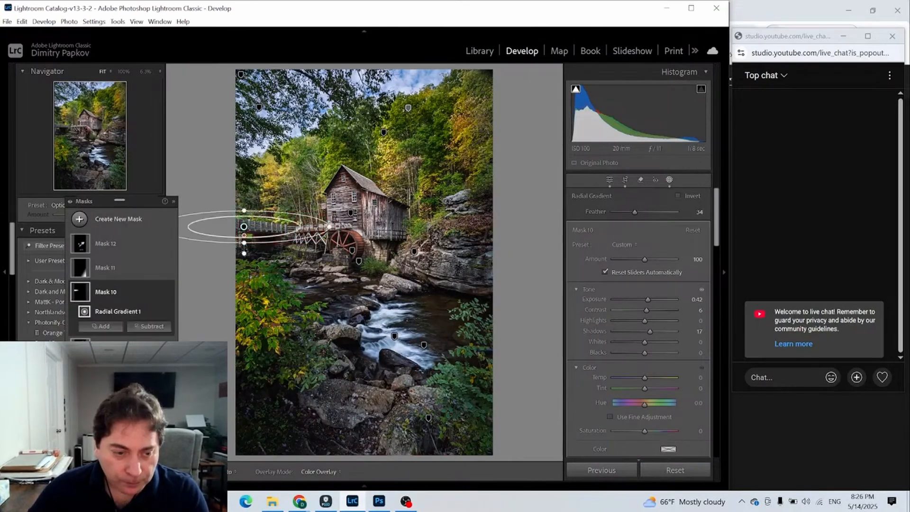
{"action": "left_click", "coordinate": [105, 340]}
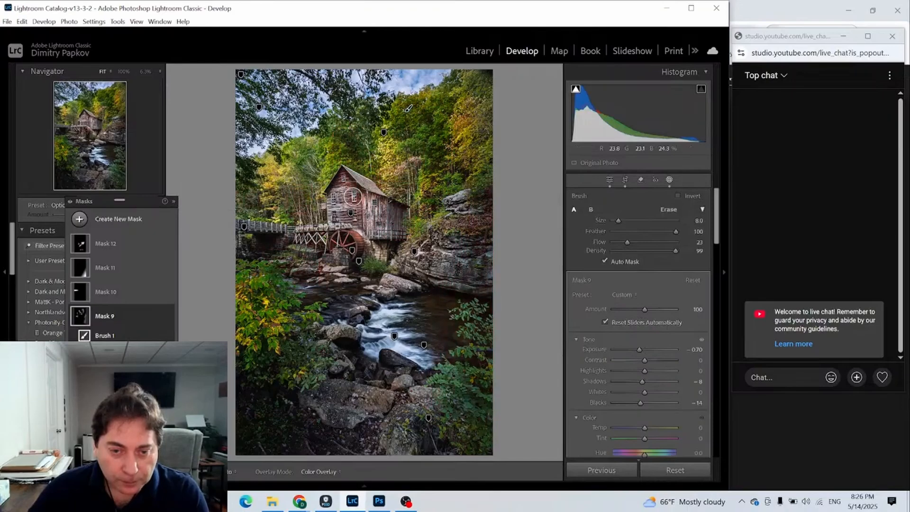
{"action": "scroll", "coordinate": [351, 228], "scroll_direction": "down", "scroll_amount": 1}
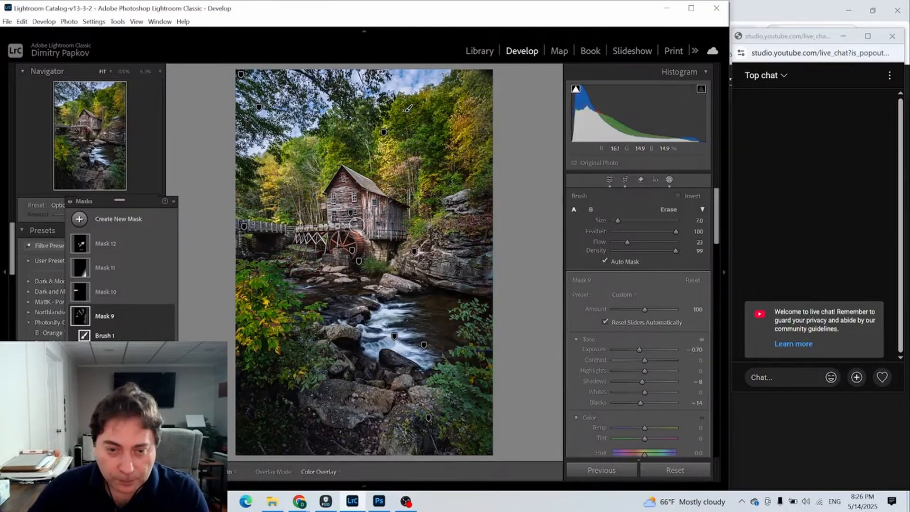
{"action": "left_click", "coordinate": [123, 72]}
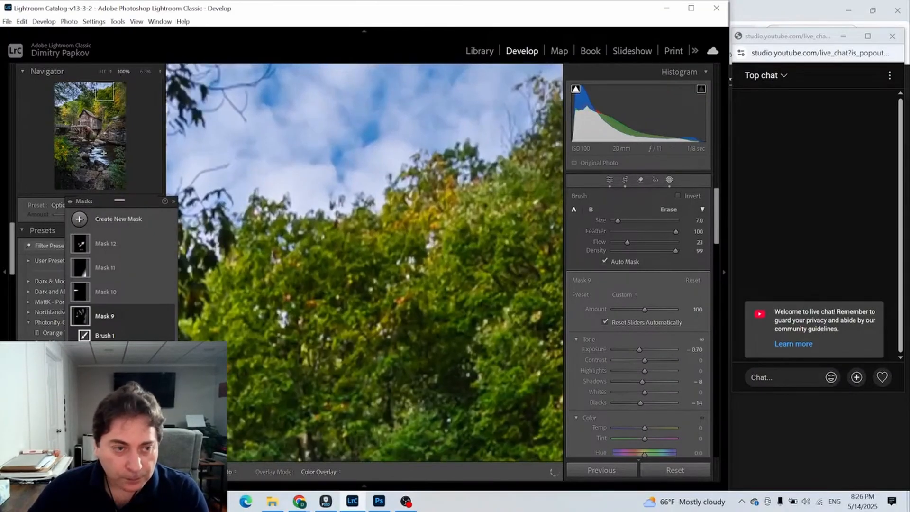
{"action": "left_click_drag", "start_coordinate": [104, 91], "coordinate": [82, 128]}
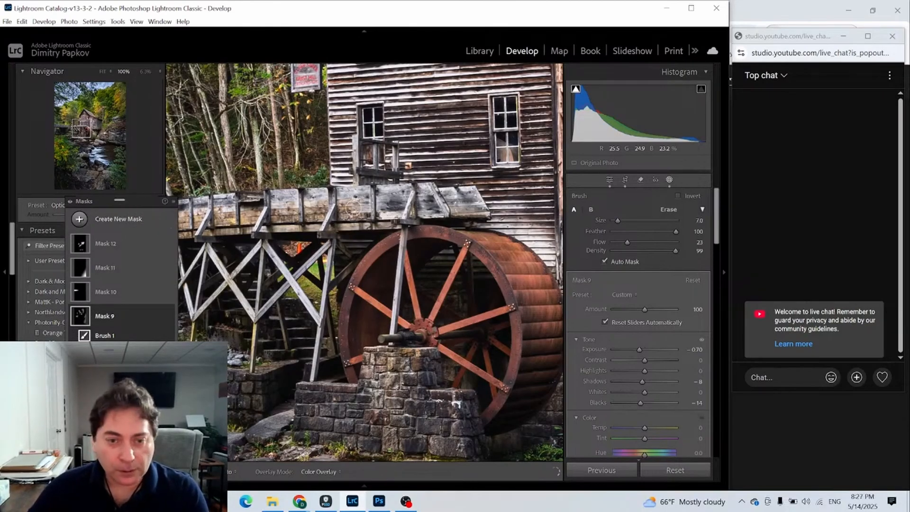
{"action": "mouse_move", "coordinate": [353, 209]}
{"action": "left_mouse_down"}
{"action": "mouse_move", "coordinate": [304, 200]}
{"action": "mouse_move", "coordinate": [374, 201]}
{"action": "mouse_move", "coordinate": [344, 212]}
{"action": "mouse_move", "coordinate": [403, 201]}
{"action": "left_mouse_up"}
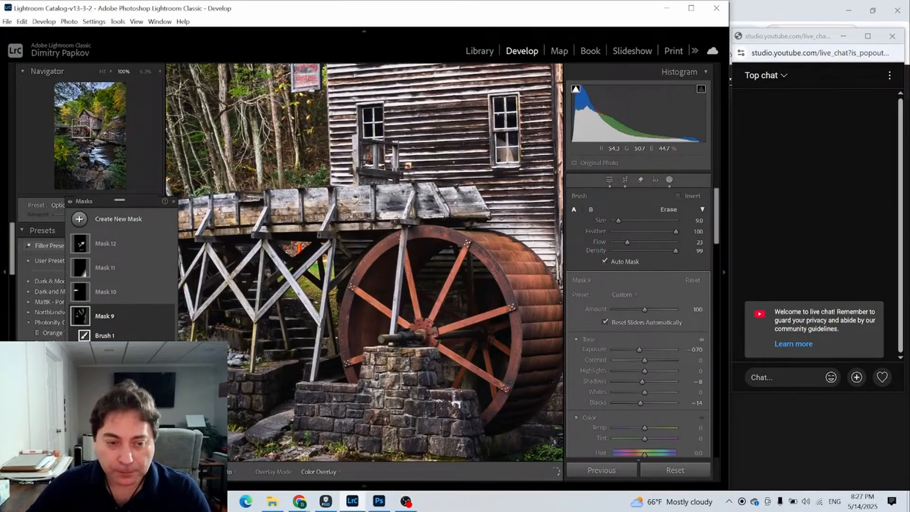
Step: Enlarge the brush to 11 and extend Mask 9 over the flume's end and the water wheel's upper rim
{"action": "scroll", "coordinate": [351, 208], "scroll_direction": "up", "scroll_amount": 1}
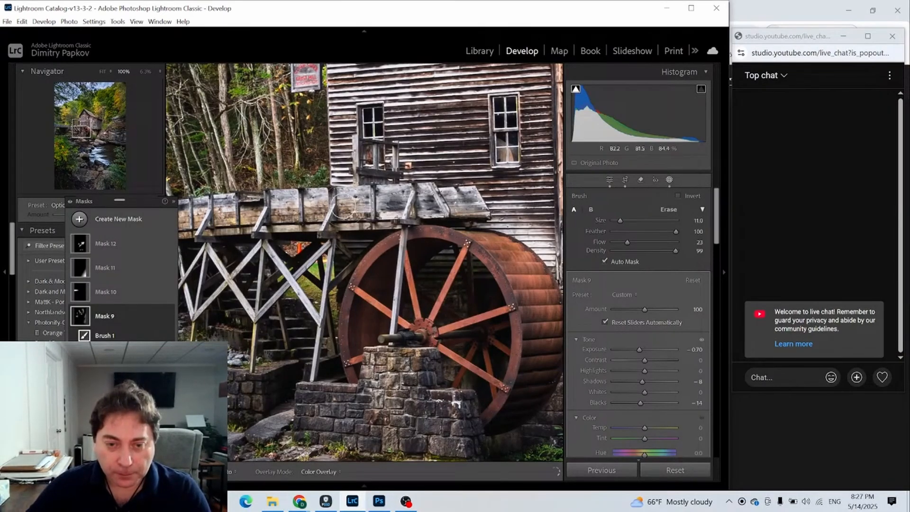
{"action": "mouse_move", "coordinate": [466, 213]}
{"action": "left_mouse_down"}
{"action": "mouse_move", "coordinate": [435, 195]}
{"action": "mouse_move", "coordinate": [438, 206]}
{"action": "left_mouse_up"}
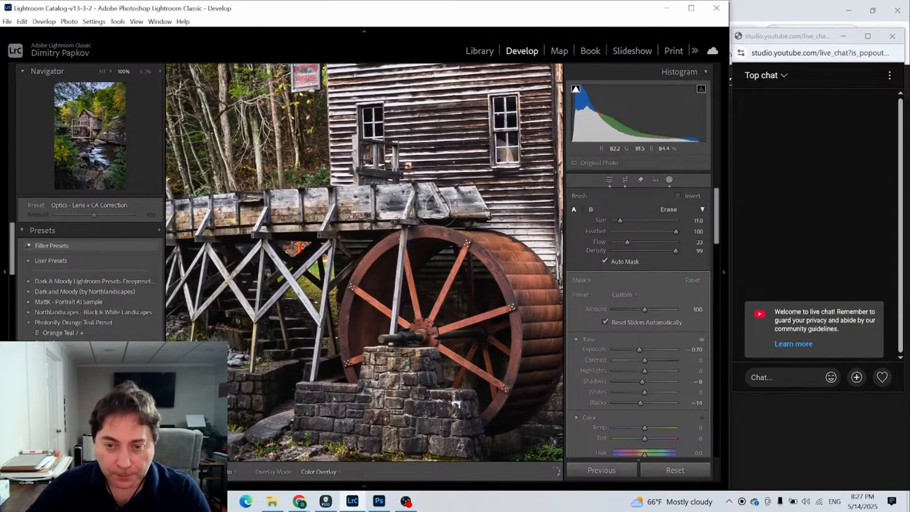
{"action": "mouse_move", "coordinate": [512, 227]}
{"action": "left_mouse_down"}
{"action": "mouse_move", "coordinate": [533, 231]}
{"action": "mouse_move", "coordinate": [525, 247]}
{"action": "mouse_move", "coordinate": [549, 257]}
{"action": "left_mouse_up"}
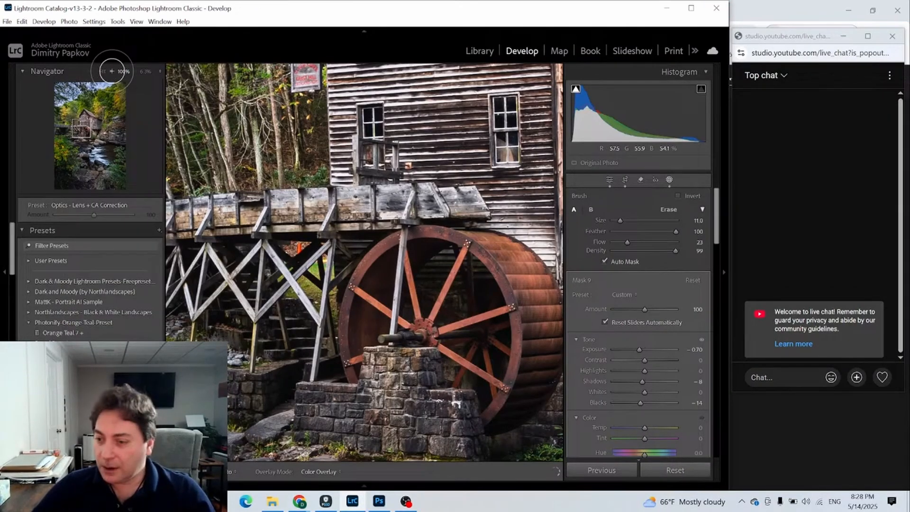
{"action": "key", "text": "shift+w"}
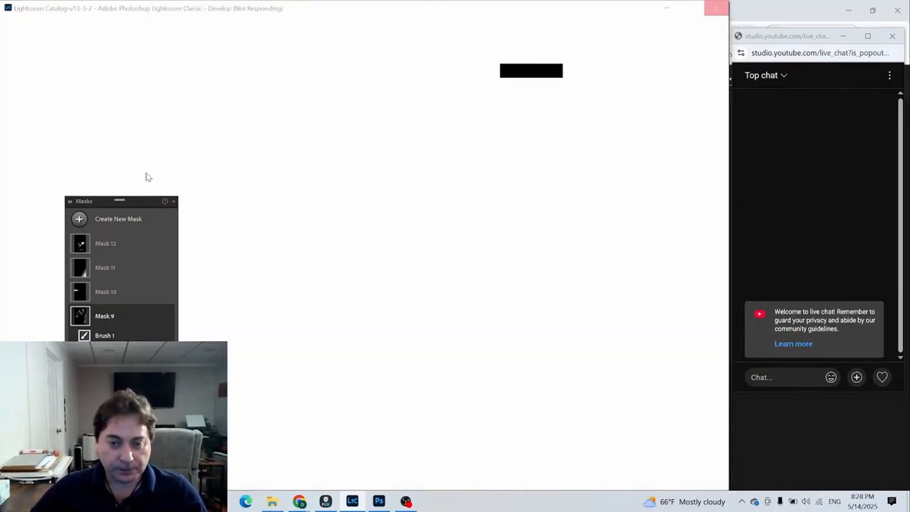
Step: Open Task Manager and end the unresponsive Adobe Lightroom Classic task
{"action": "key", "text": "ctrl+shift+Escape"}
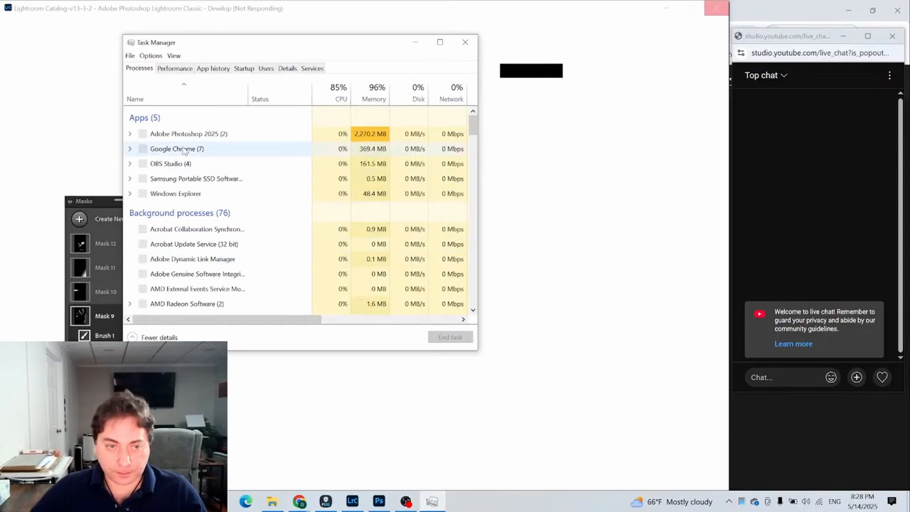
{"action": "left_click", "coordinate": [210, 137]}
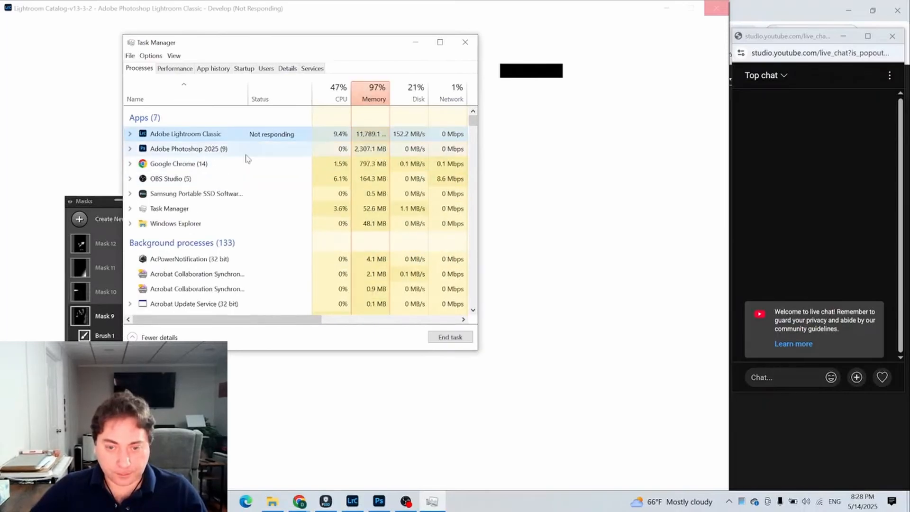
{"action": "left_click", "coordinate": [459, 337]}
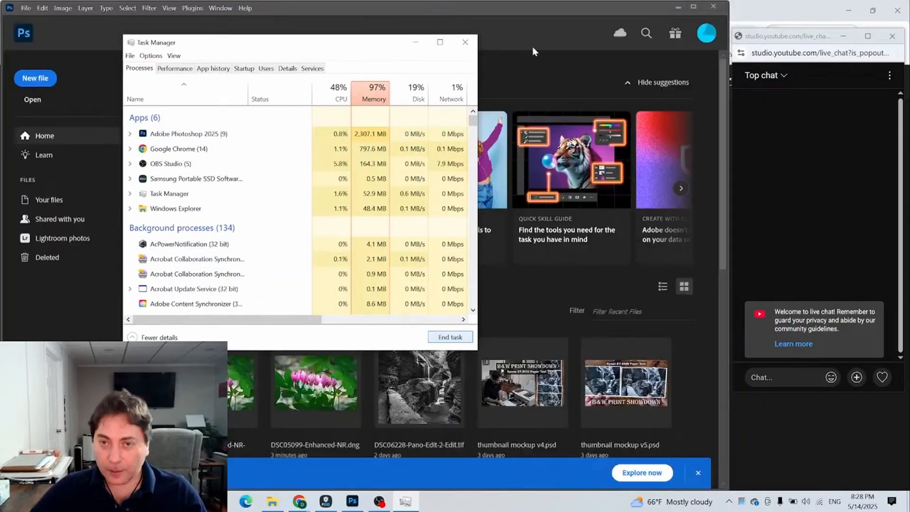
Step: Minimize Task Manager, Photoshop, the browser and OBS, and relaunch Lightroom Classic from the desktop
{"action": "left_click", "coordinate": [415, 42]}
{"action": "left_click", "coordinate": [682, 7]}
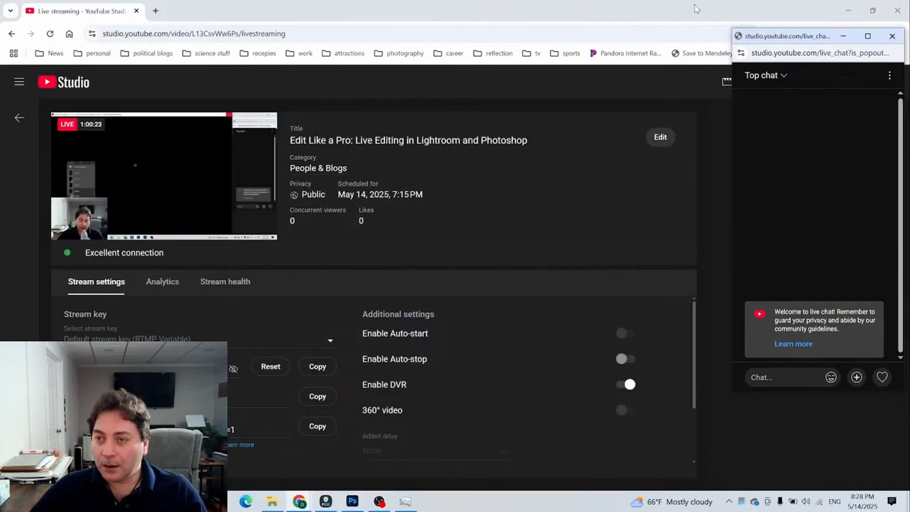
{"action": "left_click", "coordinate": [848, 12]}
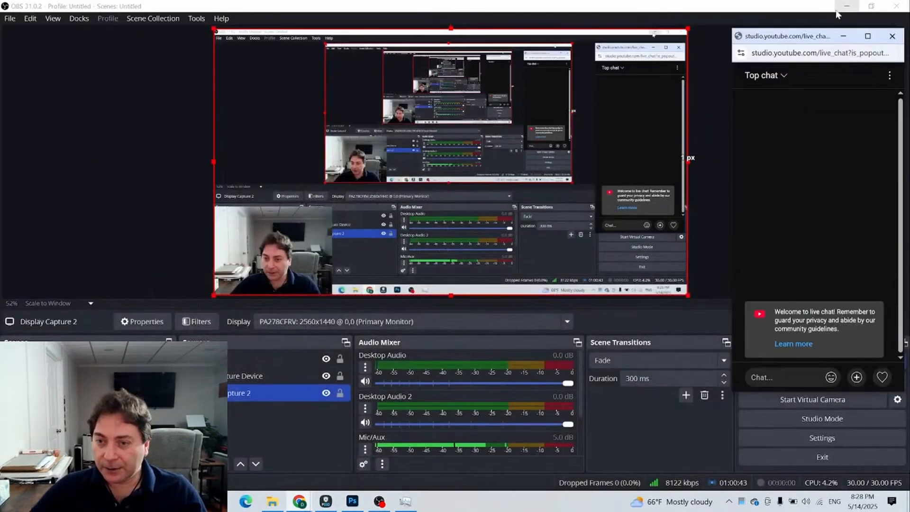
{"action": "left_click", "coordinate": [841, 7]}
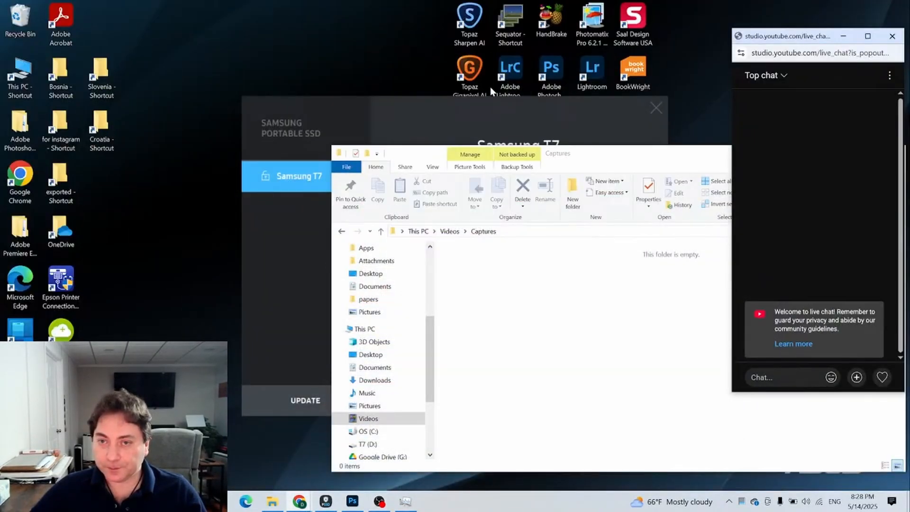
{"action": "double_click", "coordinate": [507, 83]}
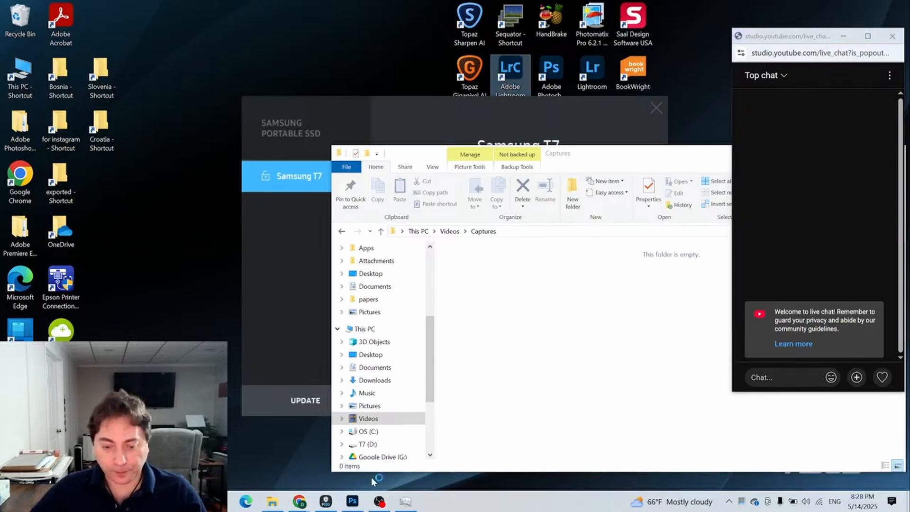
Step: Close Task Manager and minimize the browser window to bring the relaunched Lightroom Classic to the front
{"action": "left_click", "coordinate": [379, 503]}
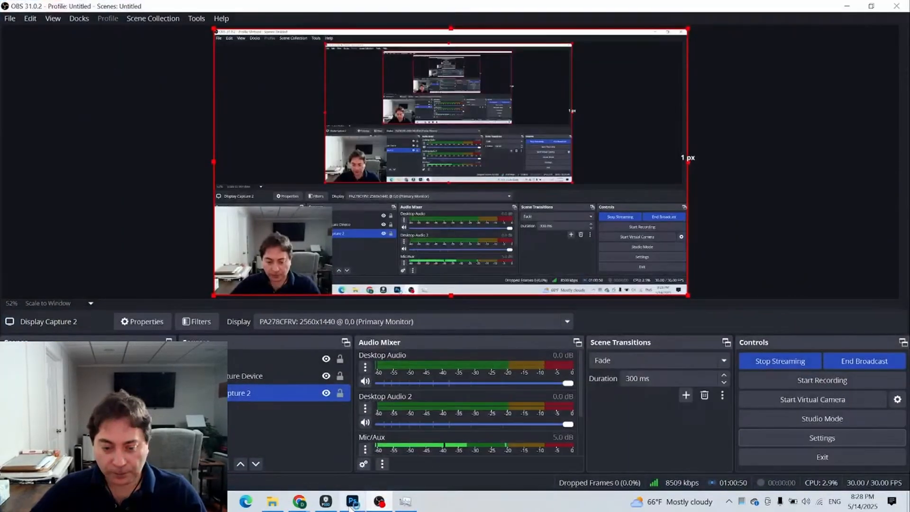
{"action": "key", "text": "alt+Tab"}
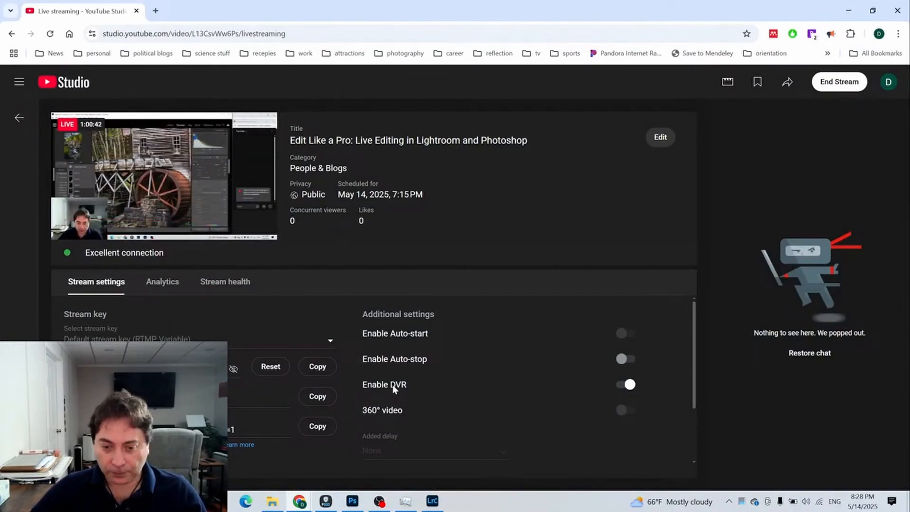
{"action": "left_click", "coordinate": [409, 504]}
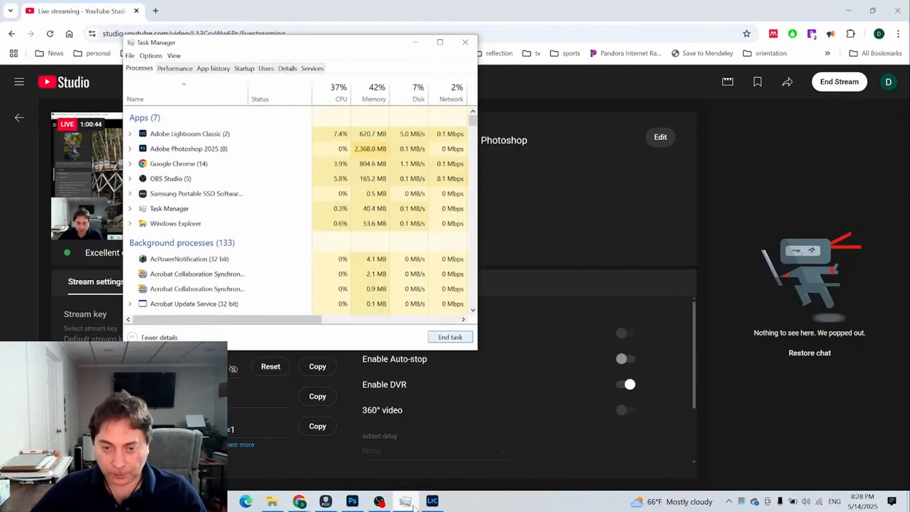
{"action": "left_click", "coordinate": [465, 42]}
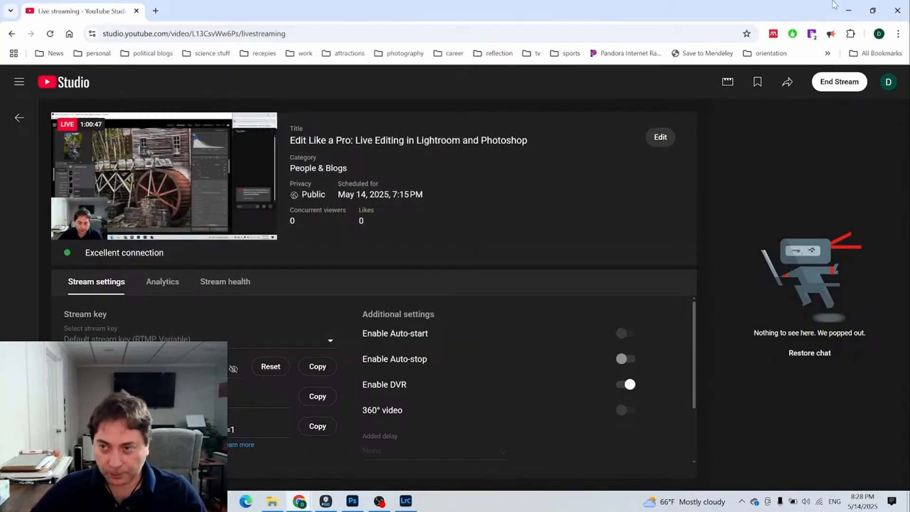
{"action": "left_click", "coordinate": [848, 10]}
{"action": "left_click", "coordinate": [846, 6]}
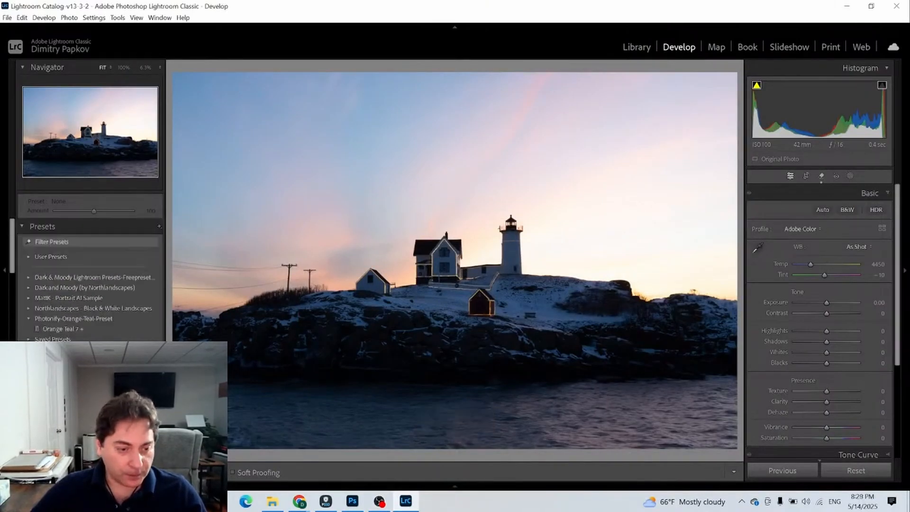
Step: In the Library, expand the West Virginia folder and its New River Gorge National Park subfolder to reveal the dated shoots
{"action": "left_click", "coordinate": [631, 48]}
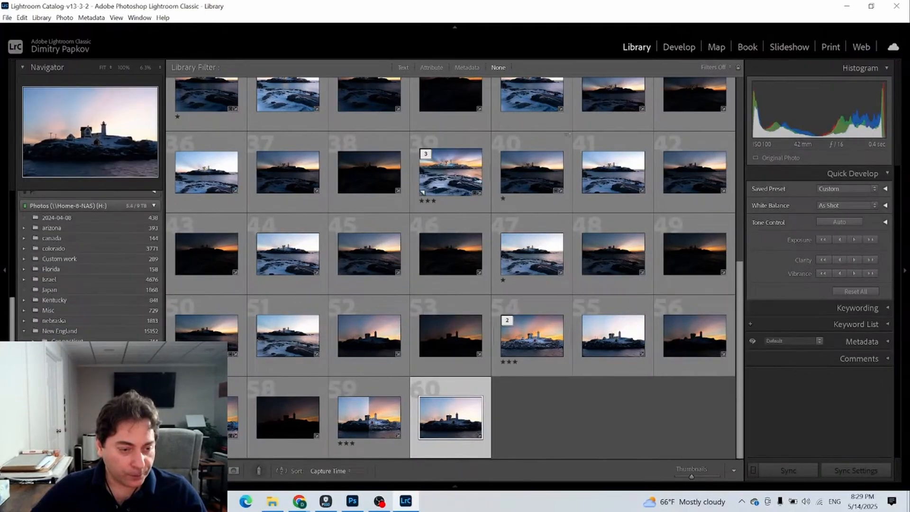
{"action": "scroll", "coordinate": [66, 312], "scroll_direction": "down", "scroll_amount": 5}
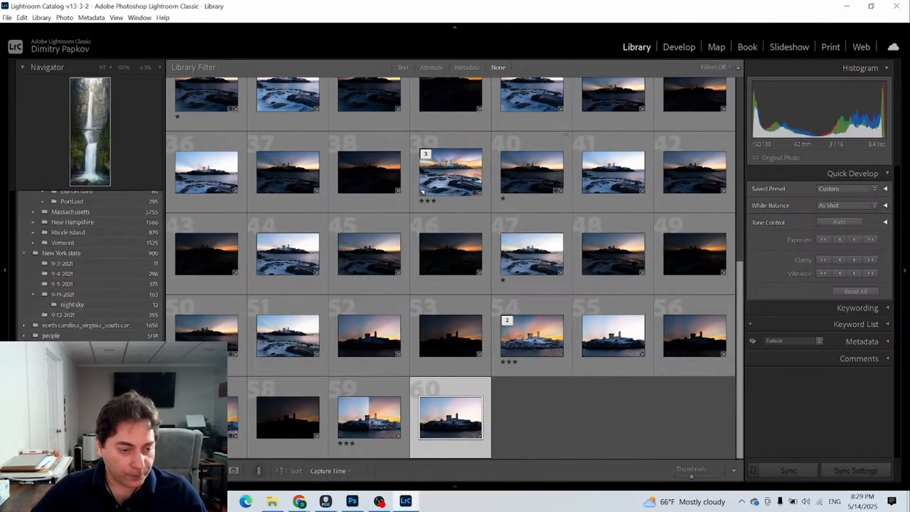
{"action": "scroll", "coordinate": [52, 325], "scroll_direction": "up", "scroll_amount": 4}
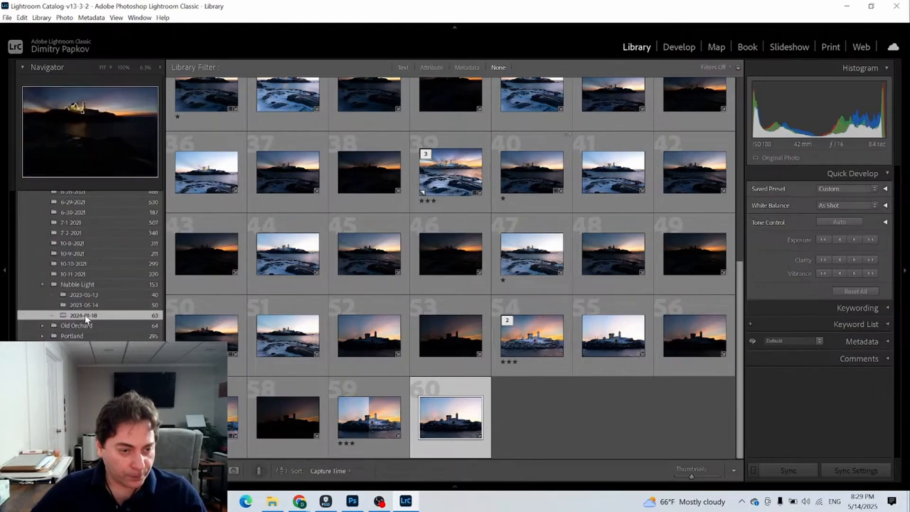
{"action": "scroll", "coordinate": [72, 331], "scroll_direction": "up", "scroll_amount": 5}
{"action": "scroll", "coordinate": [74, 332], "scroll_direction": "down", "scroll_amount": 5}
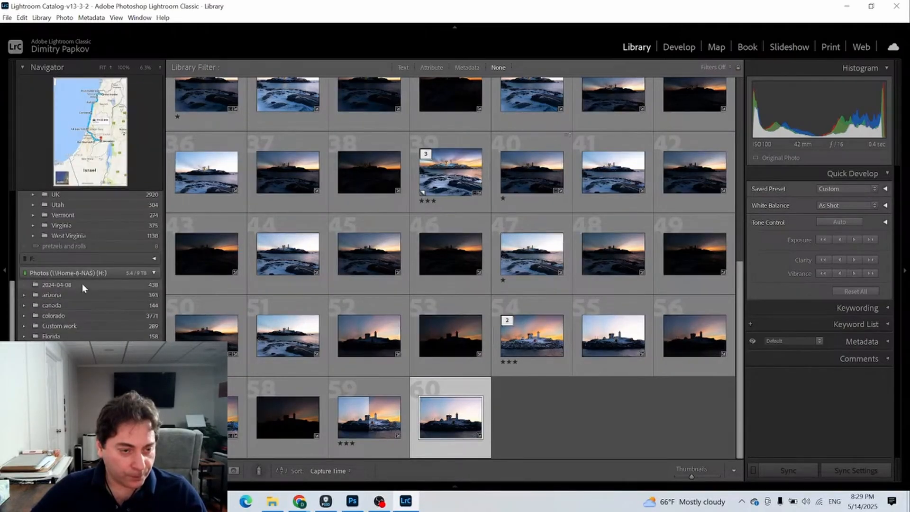
{"action": "left_click", "coordinate": [87, 233]}
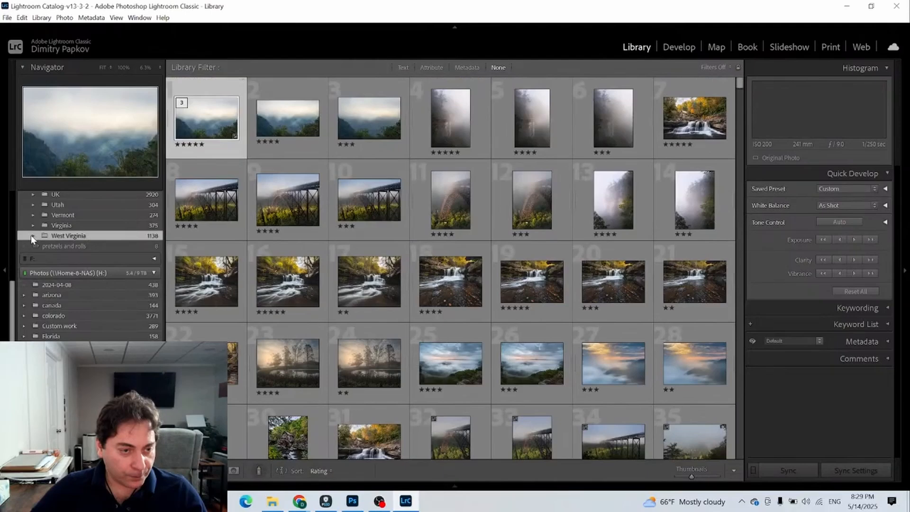
{"action": "left_click", "coordinate": [33, 235]}
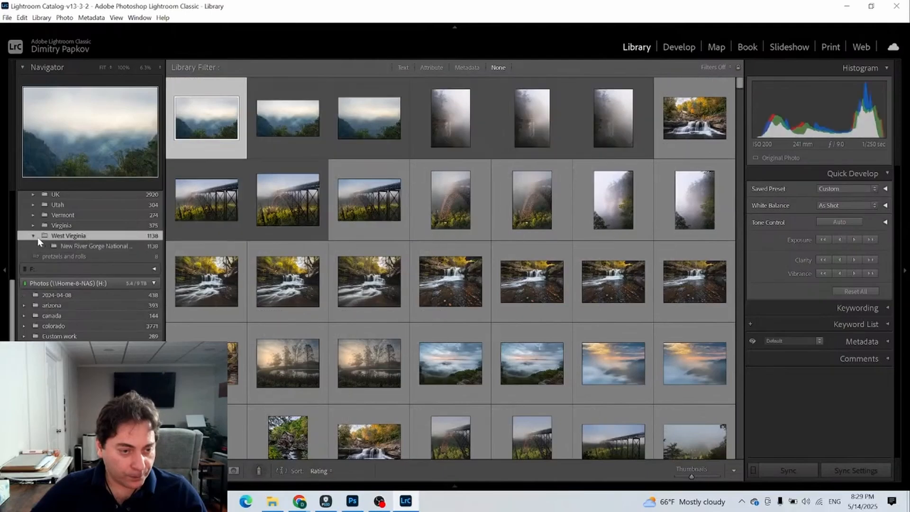
{"action": "left_click", "coordinate": [42, 246]}
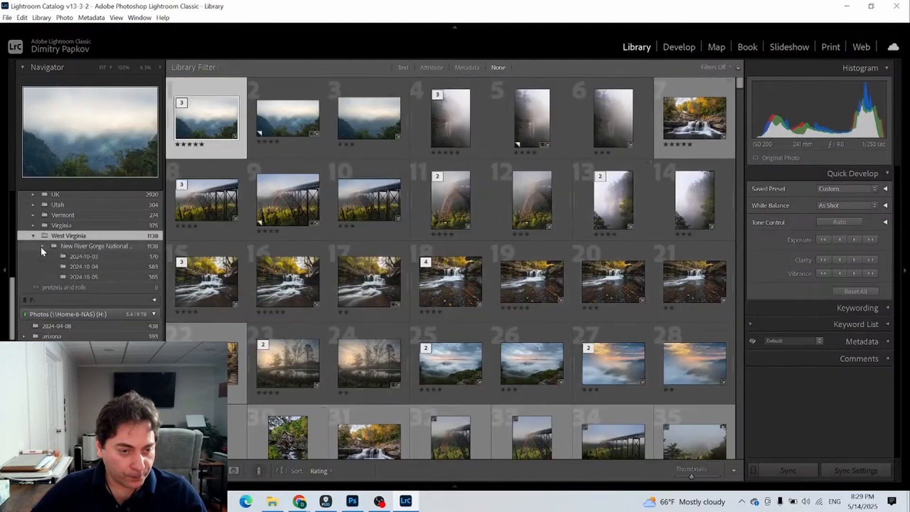
Step: Look through the thumbnails of the 2024-10-05 folder for the mill photo
{"action": "left_click", "coordinate": [82, 277]}
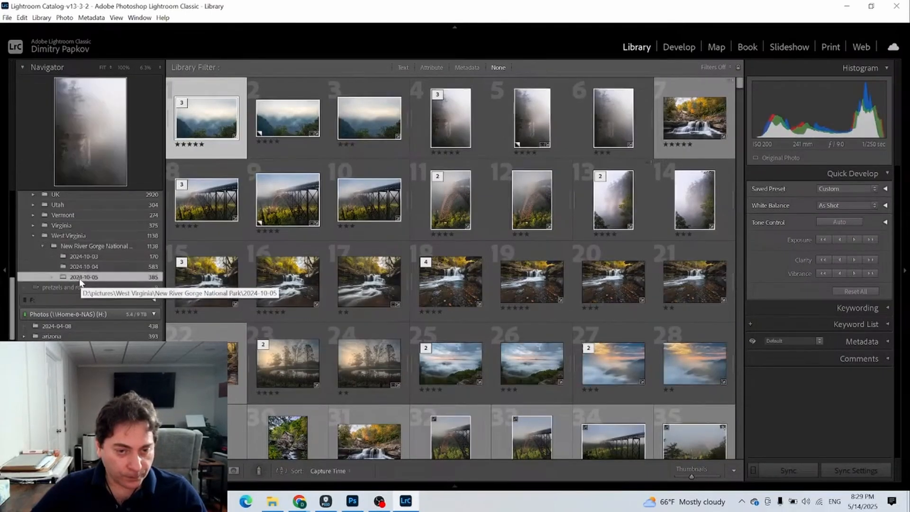
{"action": "scroll", "coordinate": [413, 293], "scroll_direction": "down", "scroll_amount": 5}
{"action": "scroll", "coordinate": [421, 296], "scroll_direction": "up", "scroll_amount": 10}
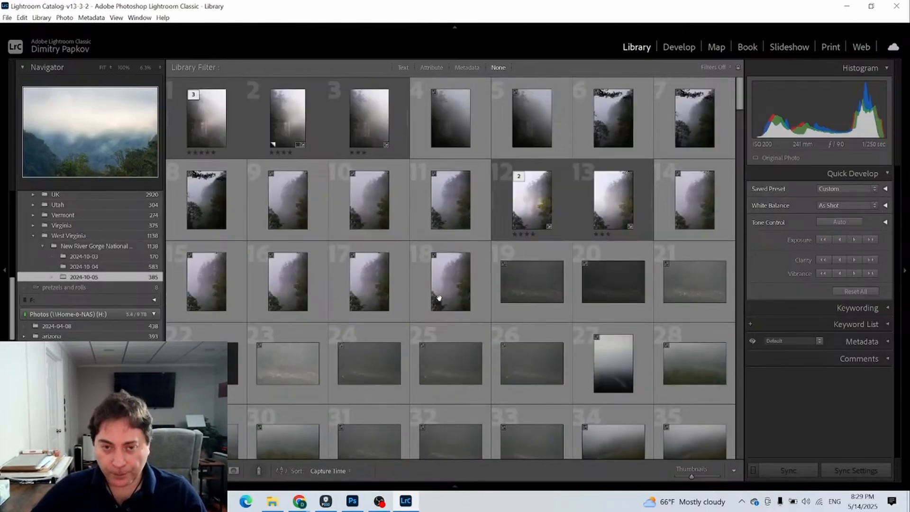
{"action": "scroll", "coordinate": [437, 299], "scroll_direction": "down", "scroll_amount": 10}
{"action": "scroll", "coordinate": [445, 299], "scroll_direction": "down", "scroll_amount": 15}
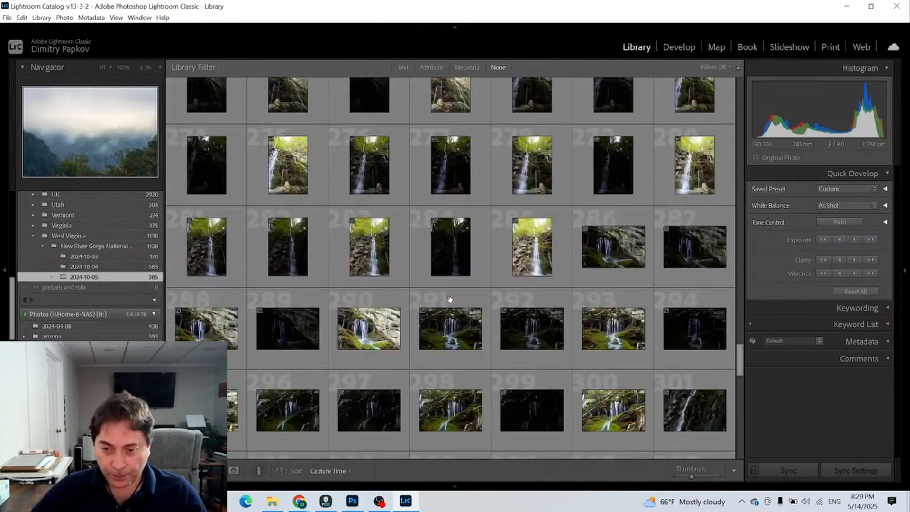
Step: Find the edited two-star mill photo in the 2024-10-04 folder and open it in the Develop module
{"action": "left_click", "coordinate": [84, 267]}
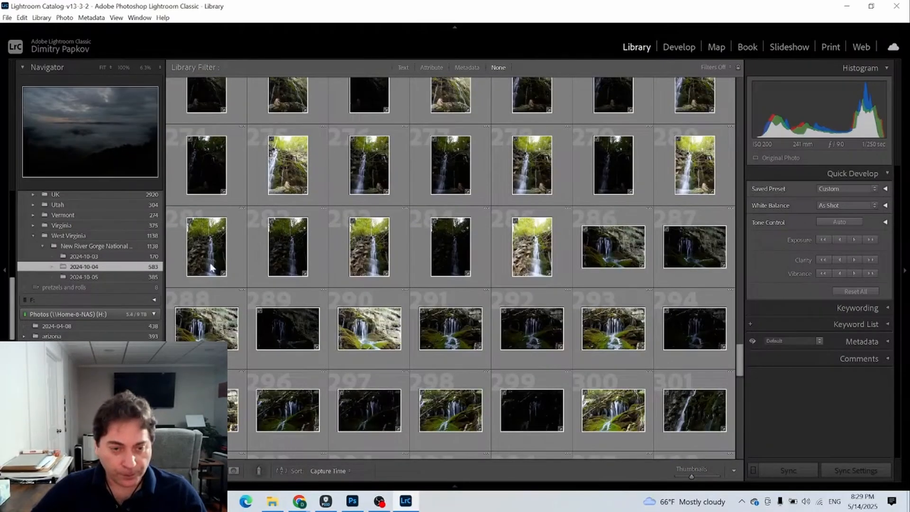
{"action": "scroll", "coordinate": [325, 288], "scroll_direction": "down", "scroll_amount": 20}
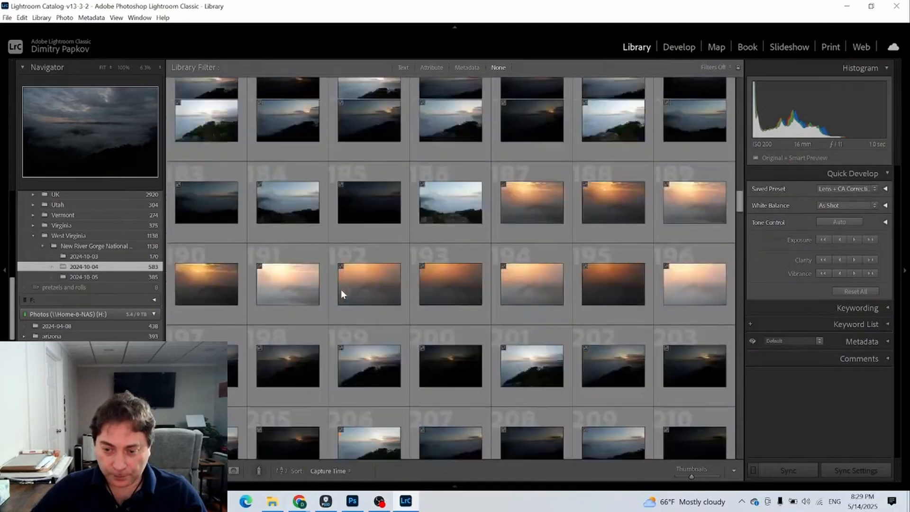
{"action": "scroll", "coordinate": [345, 289], "scroll_direction": "down", "scroll_amount": 10}
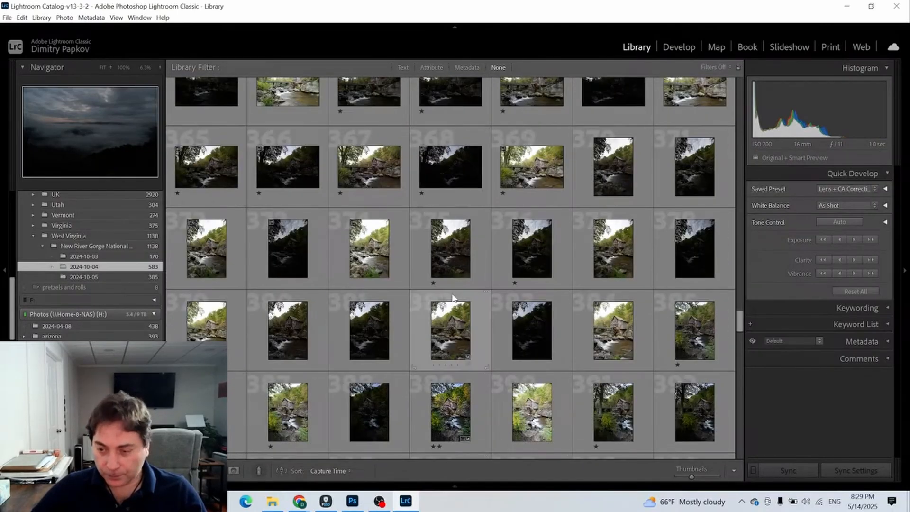
{"action": "scroll", "coordinate": [477, 310], "scroll_direction": "down", "scroll_amount": 3}
{"action": "left_click", "coordinate": [451, 171]}
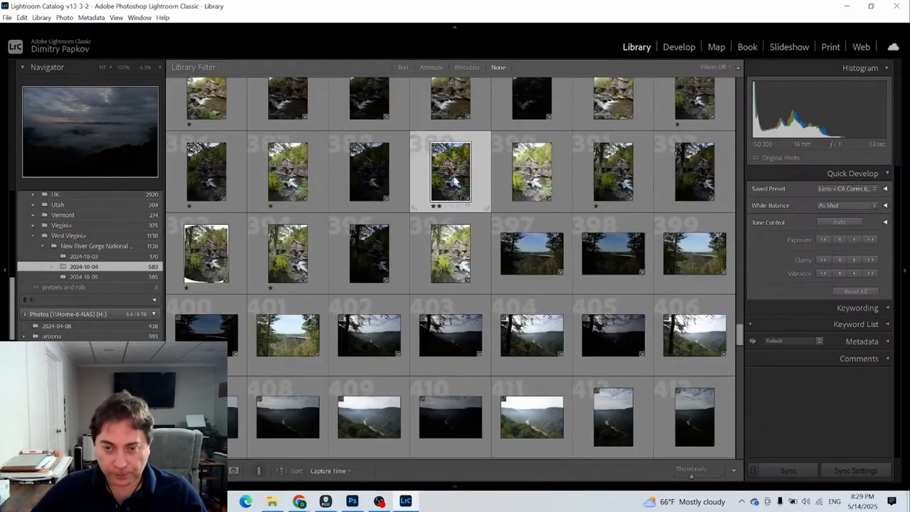
{"action": "left_click", "coordinate": [677, 47]}
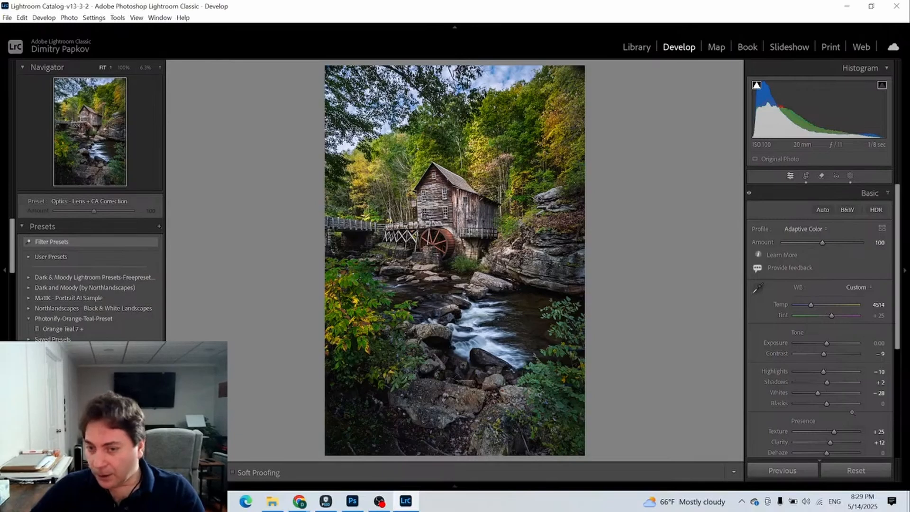
Step: Set the mill photo's global Saturation to -1
{"action": "scroll", "coordinate": [852, 415], "scroll_direction": "down", "scroll_amount": 3}
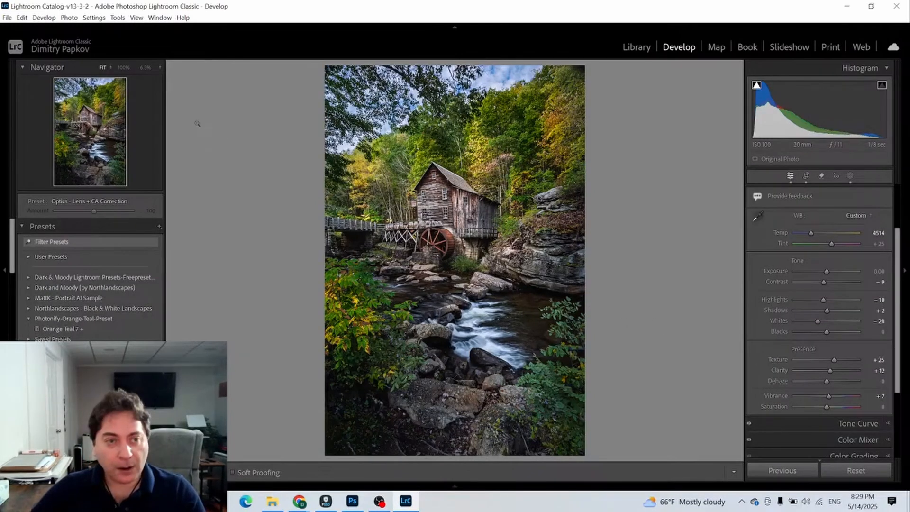
{"action": "scroll", "coordinate": [817, 322], "scroll_direction": "down", "scroll_amount": 2}
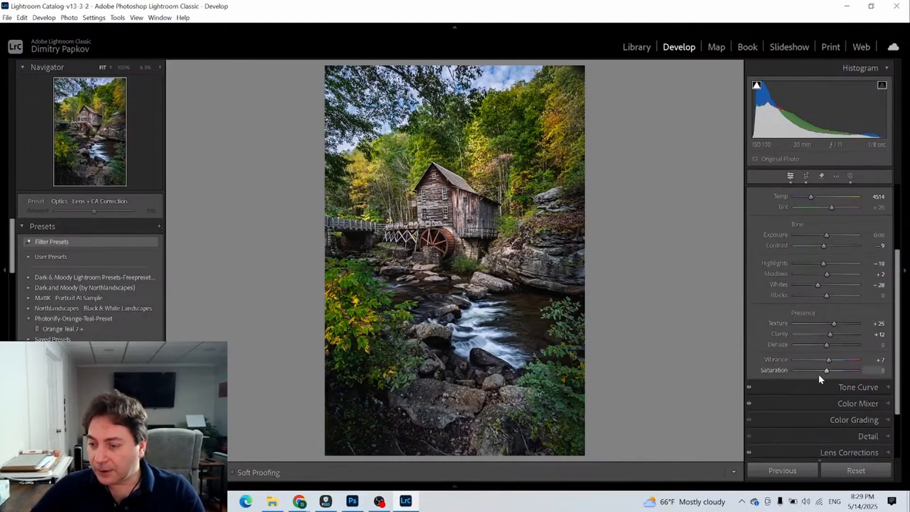
{"action": "mouse_move", "coordinate": [827, 370]}
{"action": "left_mouse_down"}
{"action": "mouse_move", "coordinate": [792, 366]}
{"action": "mouse_move", "coordinate": [827, 366]}
{"action": "left_mouse_up"}
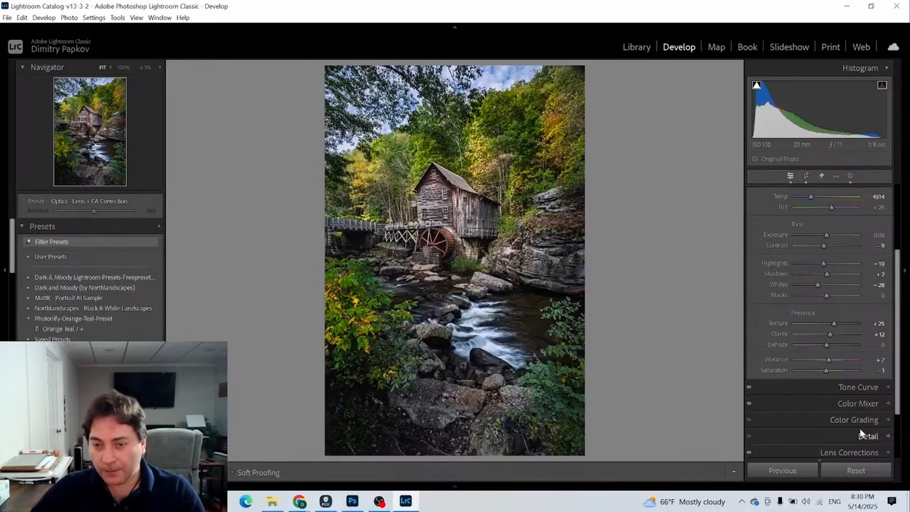
Step: Synchronize the edited mill photo's develop settings, including Masking with Masks 1 to 12, to the one-star photo _DSC2510.ARW in the Library
{"action": "left_click", "coordinate": [636, 47]}
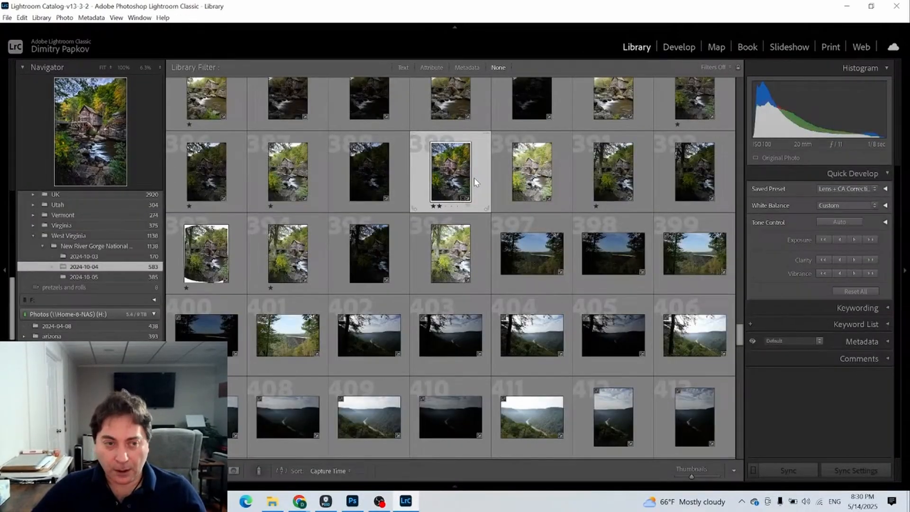
{"action": "scroll", "coordinate": [474, 178], "scroll_direction": "up", "scroll_amount": 2}
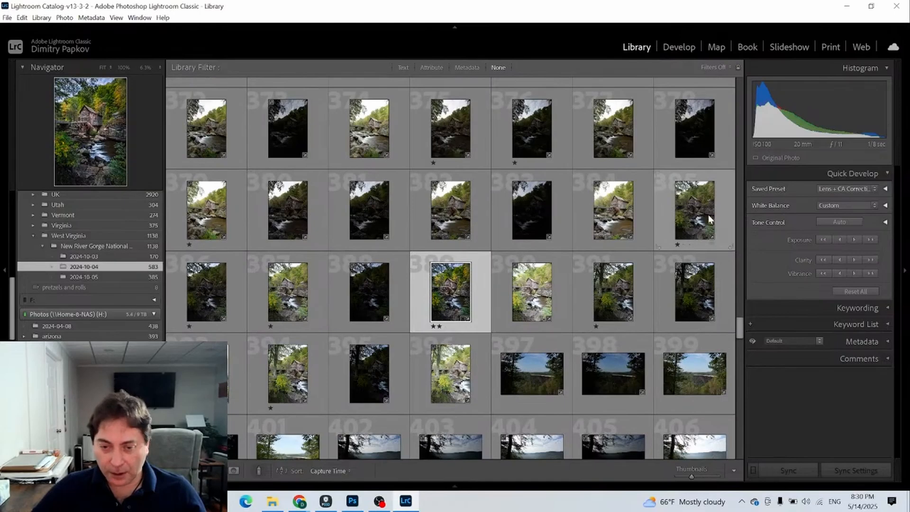
{"action": "left_click", "coordinate": [710, 218]}
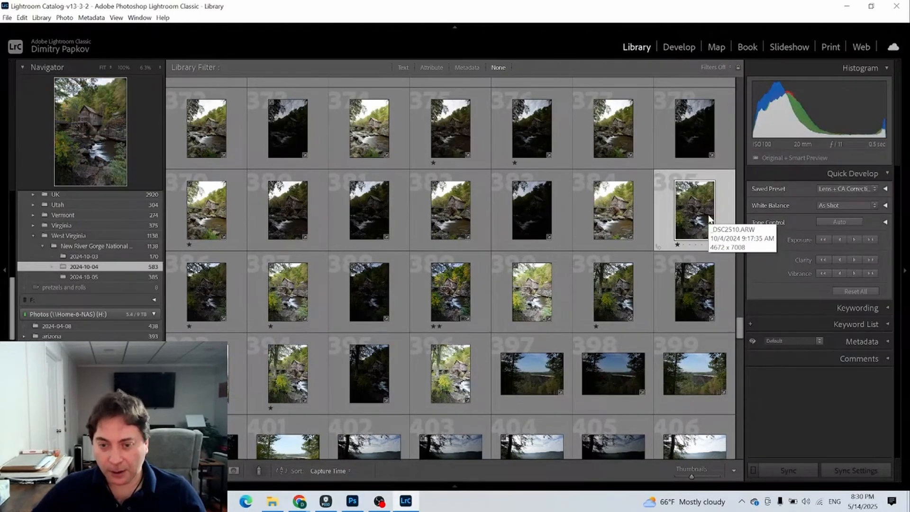
{"action": "left_click", "coordinate": [479, 297]}
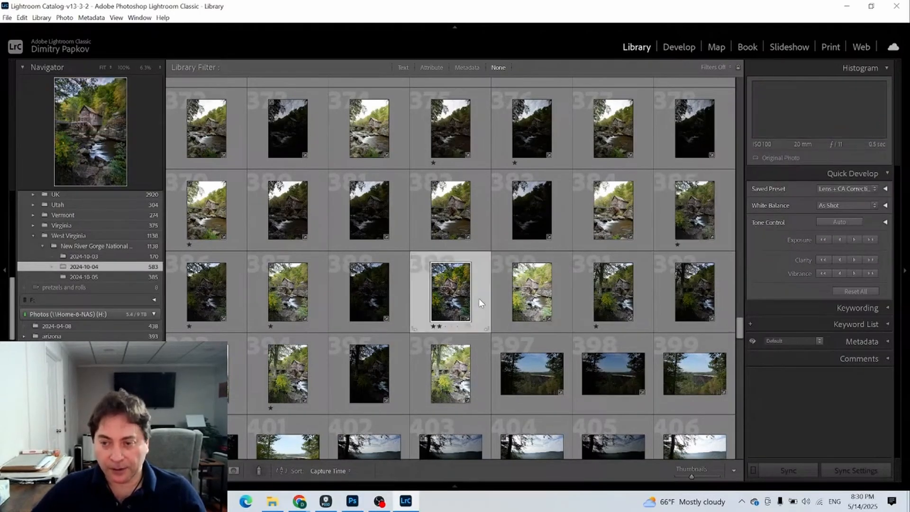
{"action": "left_click", "coordinate": [726, 214], "text": "ctrl"}
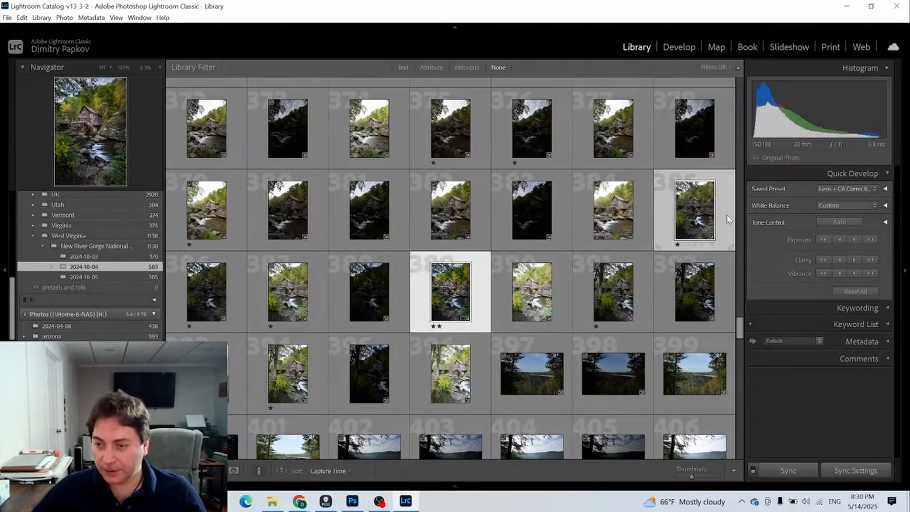
{"action": "left_click", "coordinate": [842, 476]}
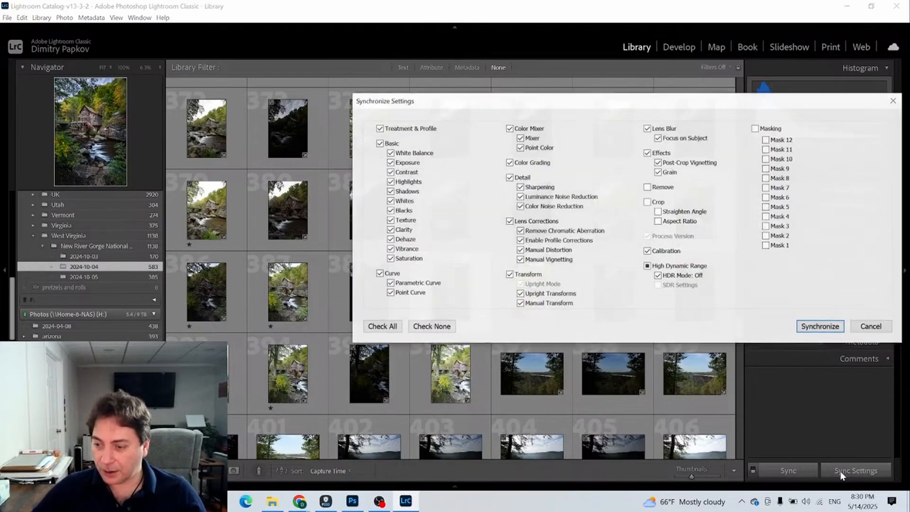
{"action": "left_click", "coordinate": [755, 128]}
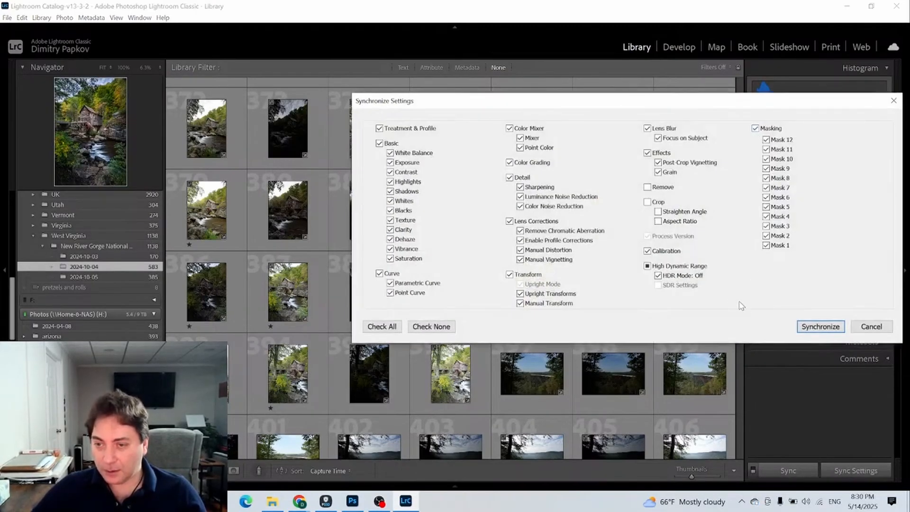
{"action": "left_click", "coordinate": [821, 327]}
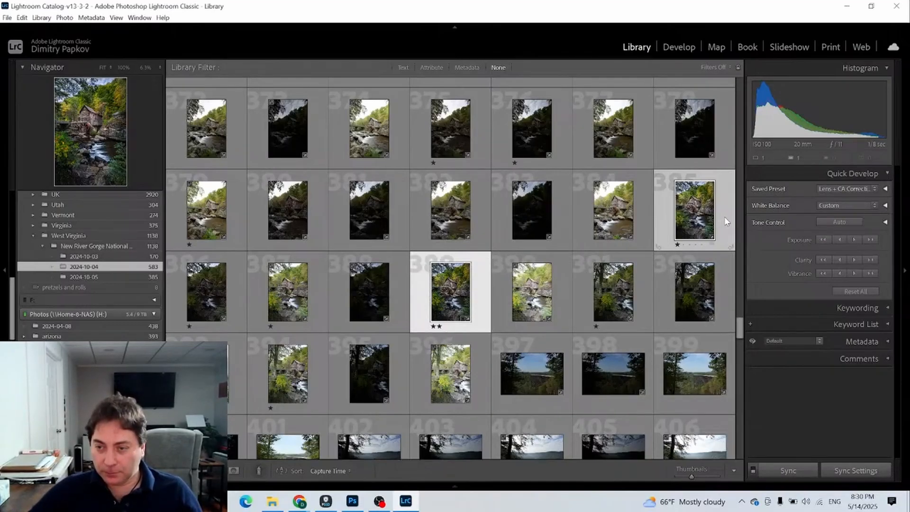
Step: Compare the edited mill photo and its synchronized counterpart side by side in Survey view, and return to the Develop module
{"action": "left_click", "coordinate": [480, 302], "text": "ctrl"}
{"action": "left_click", "coordinate": [479, 295], "text": "ctrl"}
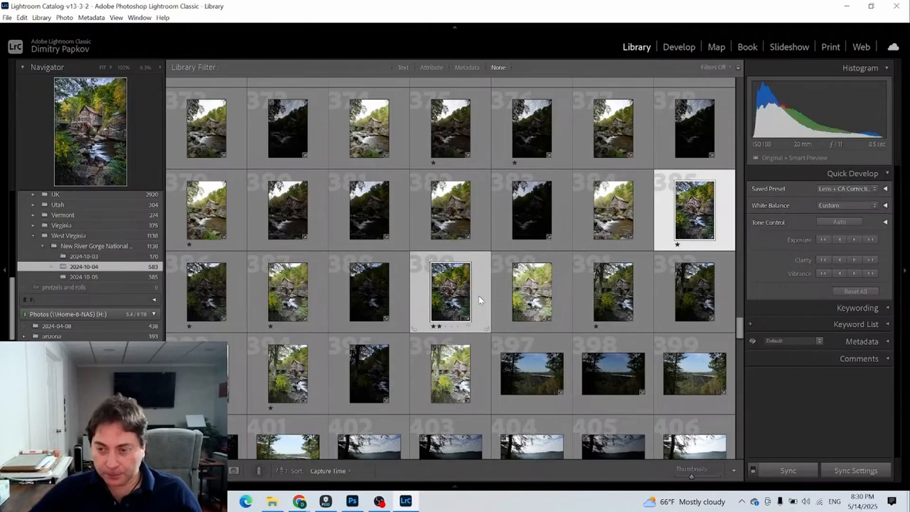
{"action": "key", "text": "n"}
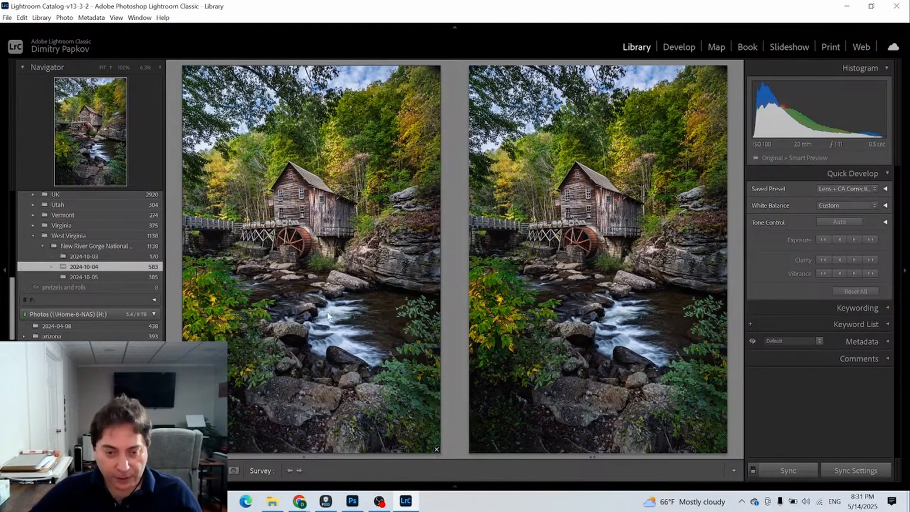
{"action": "key", "text": "g"}
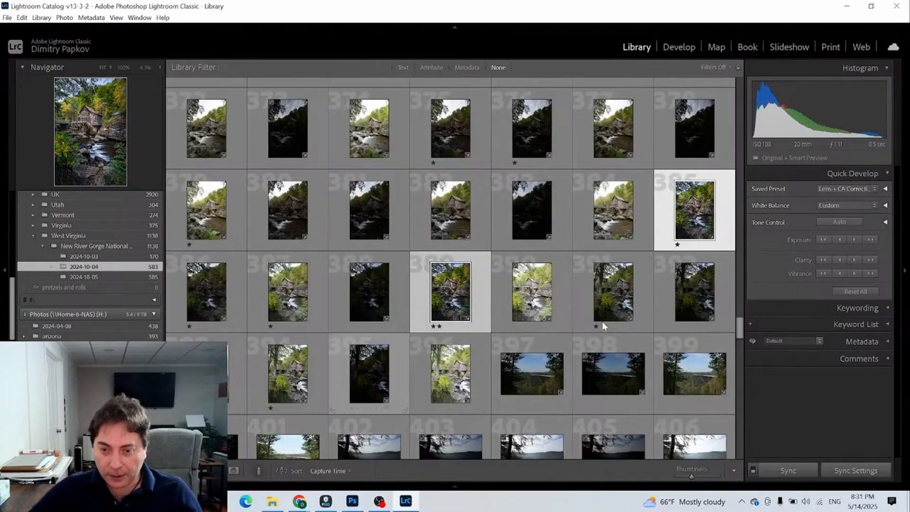
{"action": "left_click", "coordinate": [680, 47]}
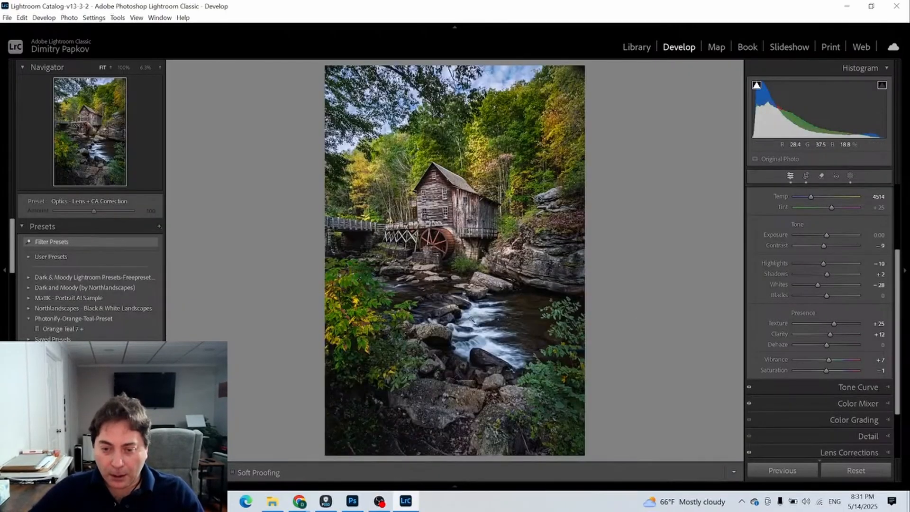
Step: Inspect the stream and rocks in the edited mill photo at 100%, and return to the full image
{"action": "left_click", "coordinate": [471, 319]}
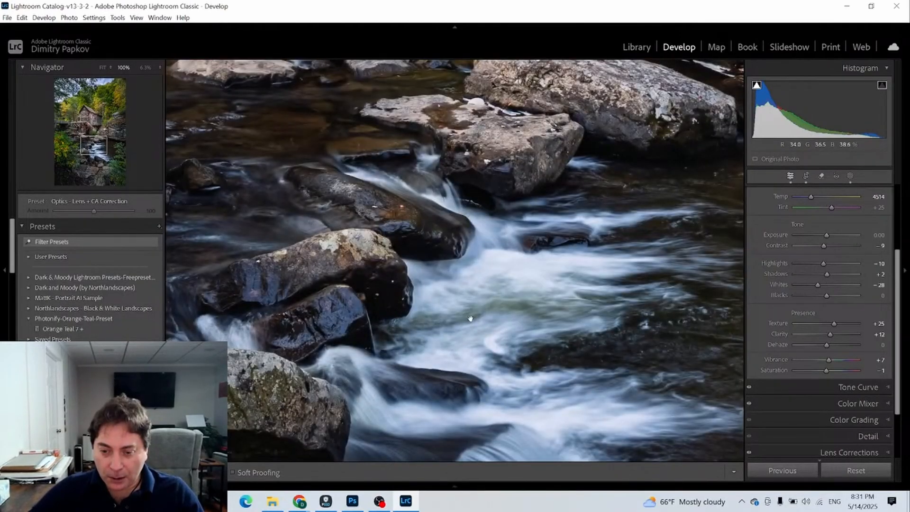
{"action": "left_click_drag", "start_coordinate": [510, 332], "coordinate": [373, 238]}
{"action": "double_click", "coordinate": [523, 262]}
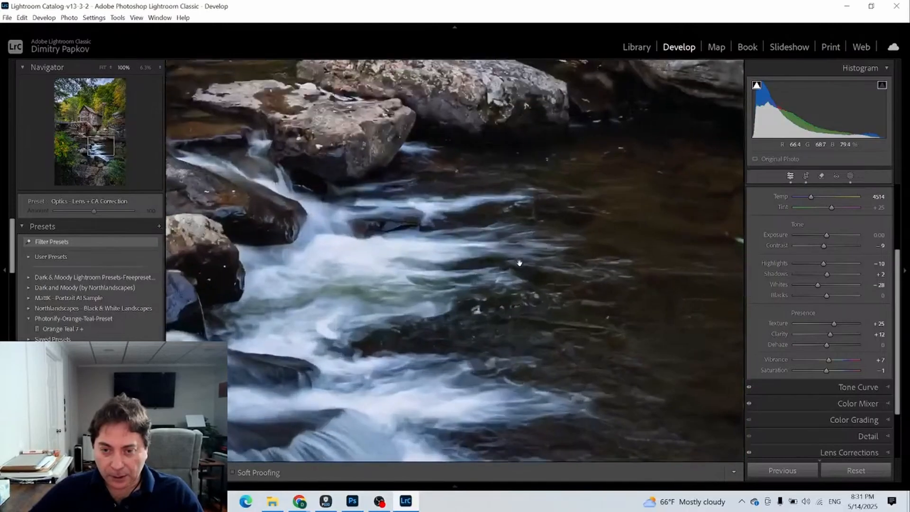
{"action": "left_click", "coordinate": [519, 263]}
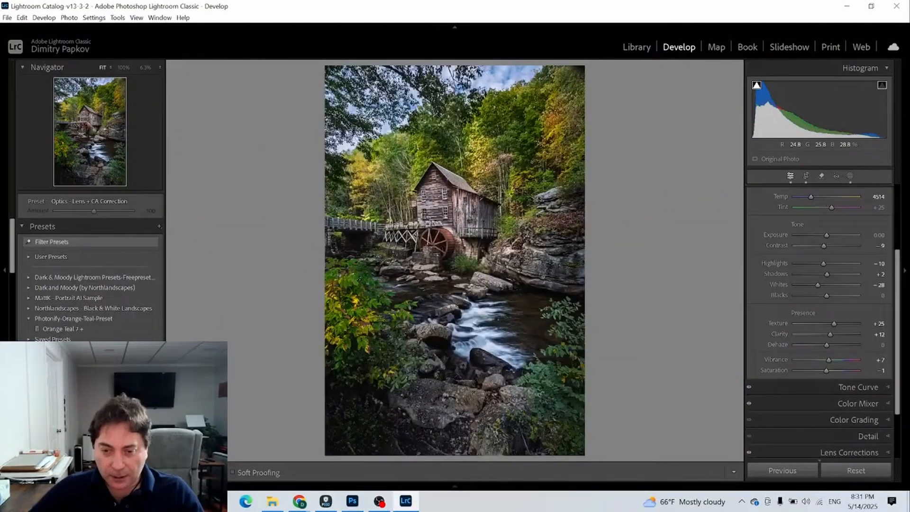
Step: Send the two-star mill photo from the Library to Photoshop for editing, and switch to Photoshop
{"action": "left_click", "coordinate": [636, 46]}
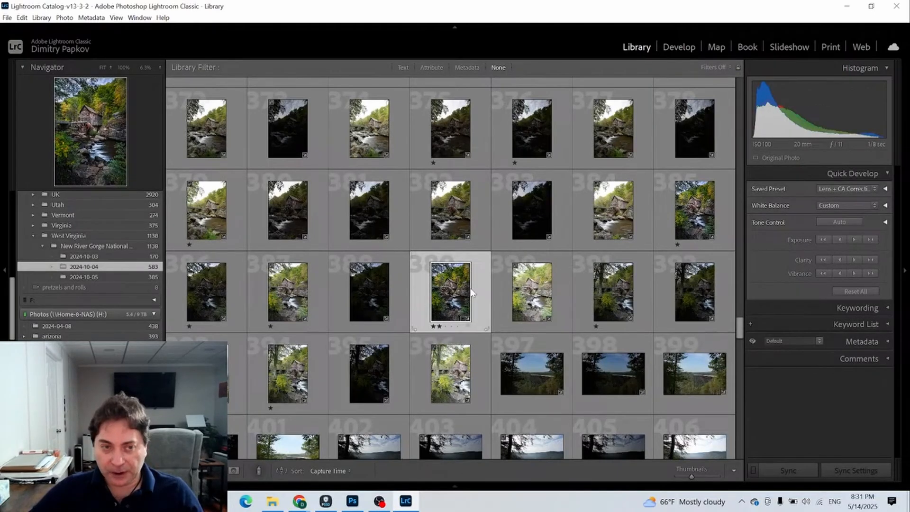
{"action": "right_click", "coordinate": [472, 290]}
{"action": "mouse_move", "coordinate": [493, 258]}
{"action": "left_click", "coordinate": [626, 271]}
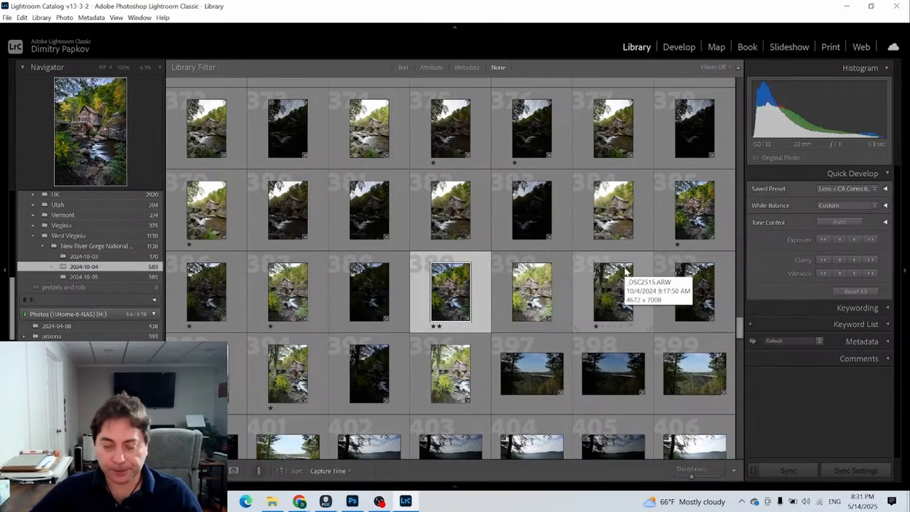
{"action": "left_click", "coordinate": [353, 503]}
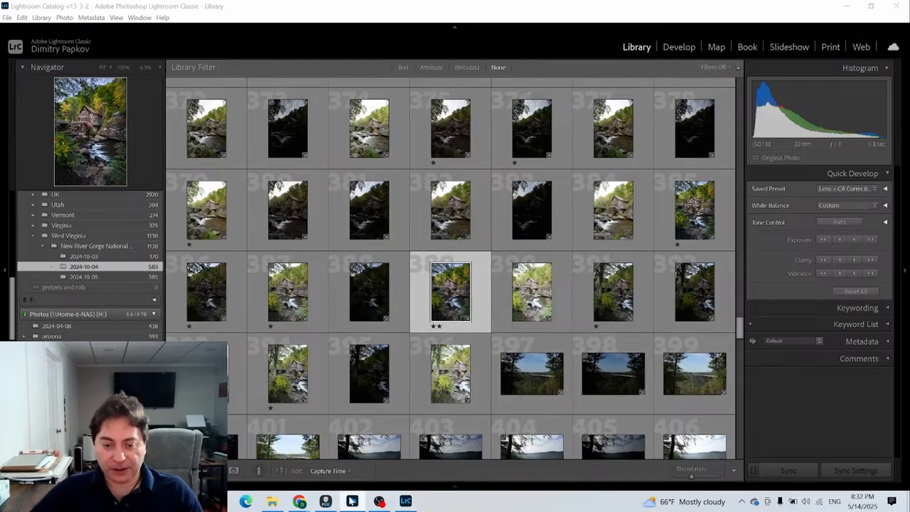
{"action": "left_click", "coordinate": [348, 502]}
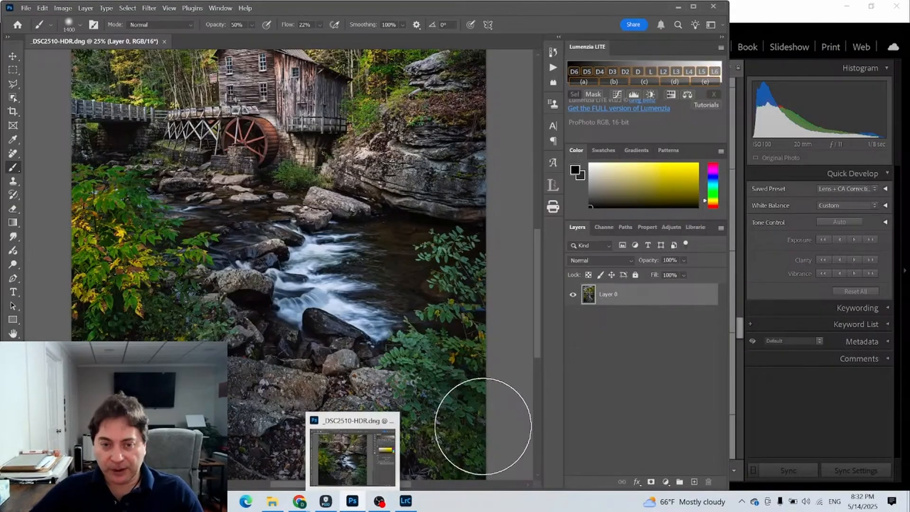
{"action": "key", "text": "z"}
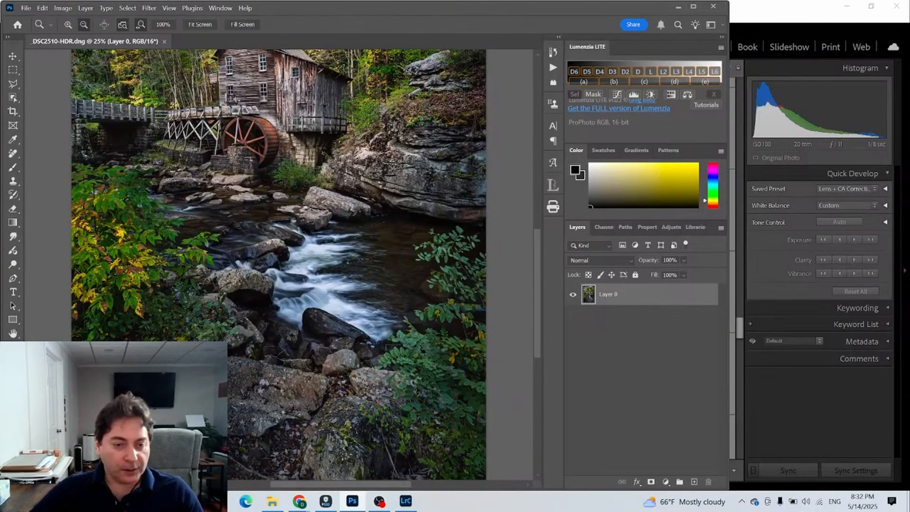
{"action": "left_click", "coordinate": [189, 24]}
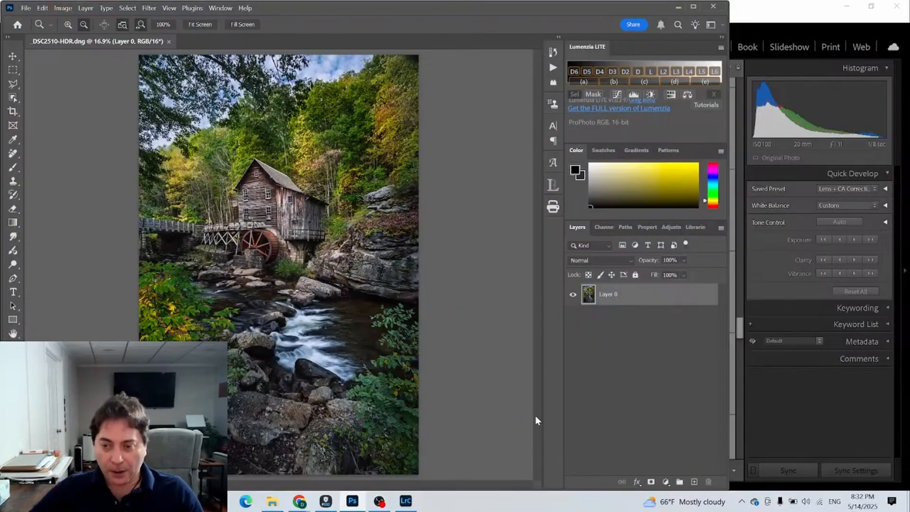
Step: Duplicate Layer 0 within _DSC2510-HDR.dng, keeping the suggested name Layer 0 copy
{"action": "right_click", "coordinate": [632, 297]}
{"action": "left_click", "coordinate": [681, 93]}
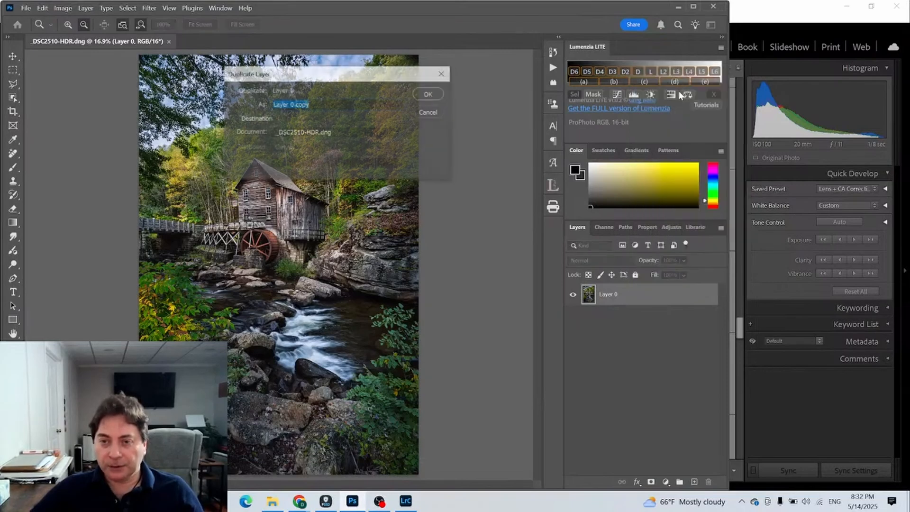
{"action": "left_click", "coordinate": [428, 94]}
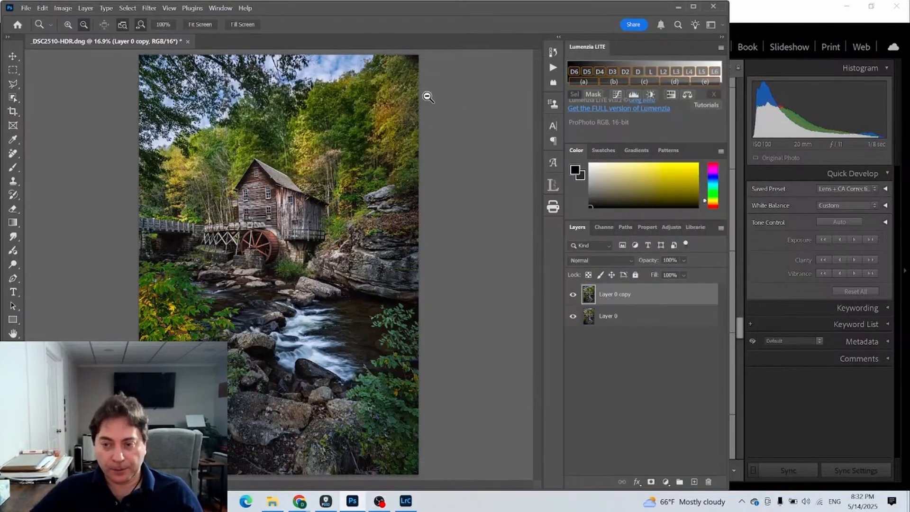
Step: Apply a Gaussian Blur with a 33-pixel radius to Layer 0 copy and set its blend mode to Lighten
{"action": "left_click", "coordinate": [127, 8]}
{"action": "left_click", "coordinate": [149, 8]}
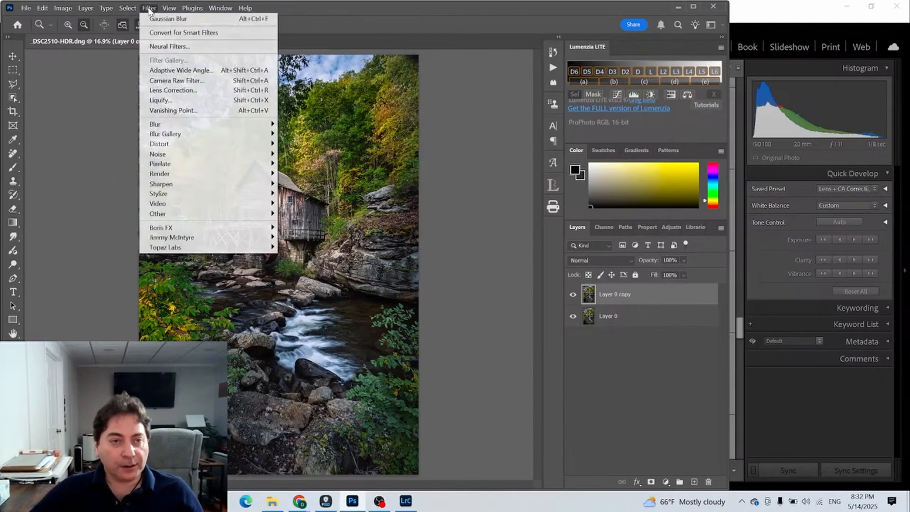
{"action": "mouse_move", "coordinate": [181, 127]}
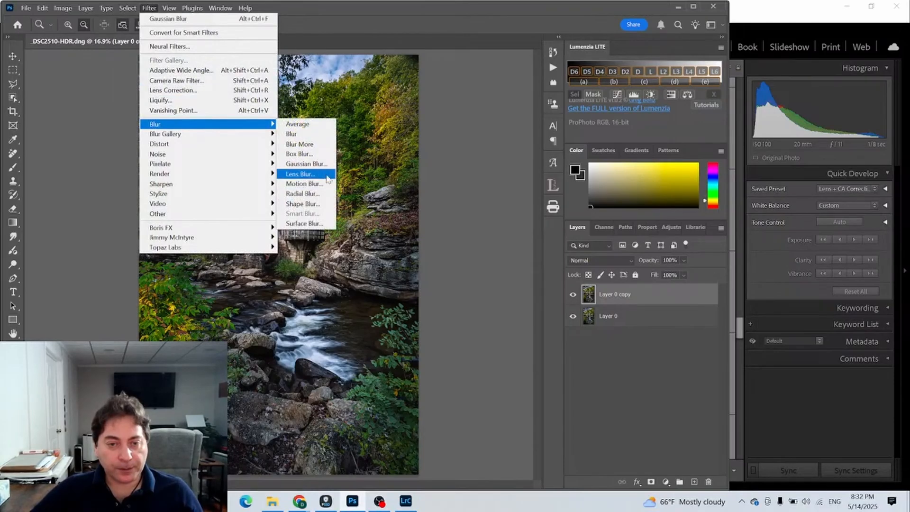
{"action": "left_click", "coordinate": [304, 163]}
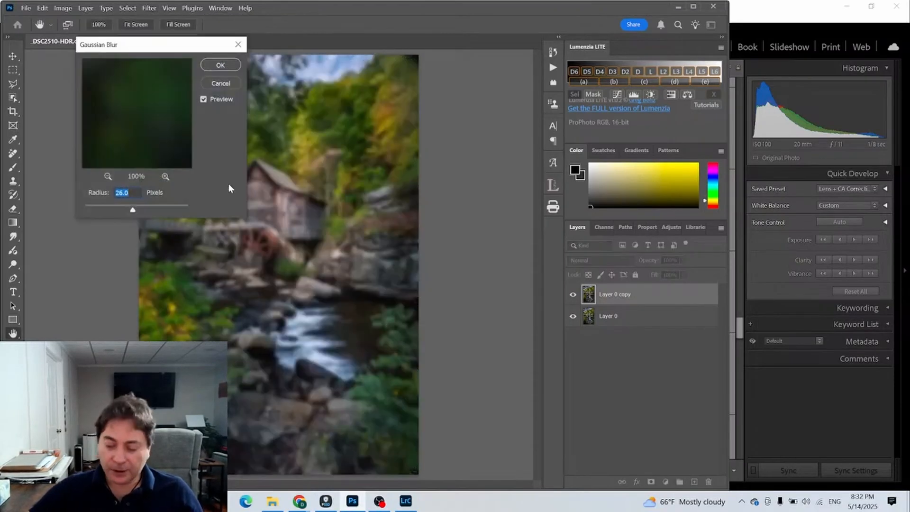
{"action": "type", "text": "33"}
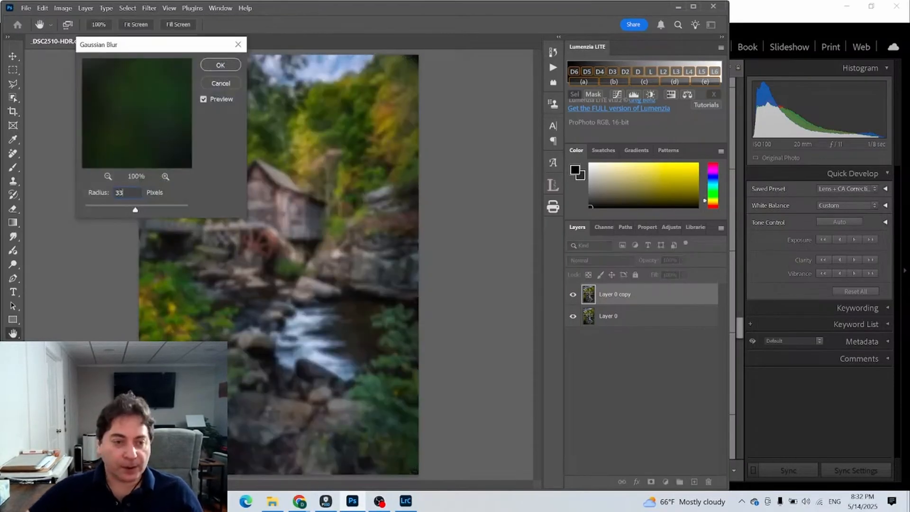
{"action": "left_click", "coordinate": [212, 66]}
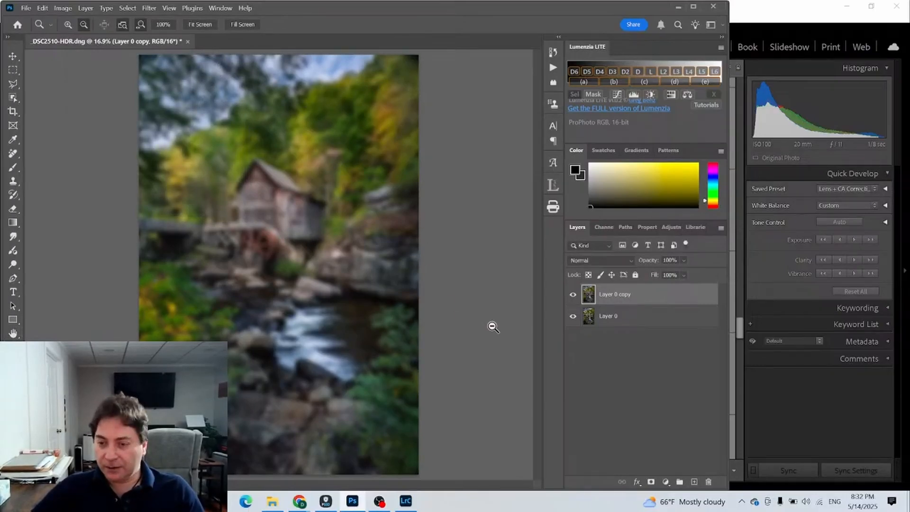
{"action": "left_click", "coordinate": [630, 261]}
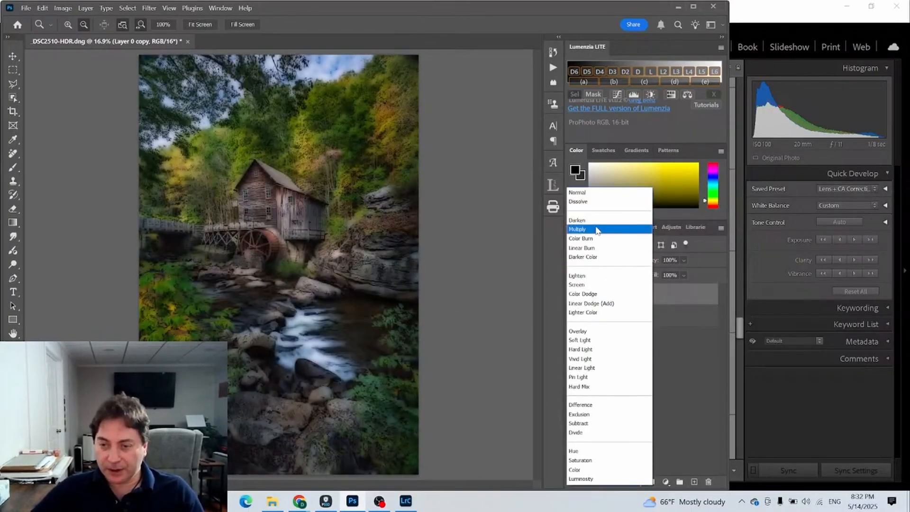
{"action": "left_click", "coordinate": [601, 273]}
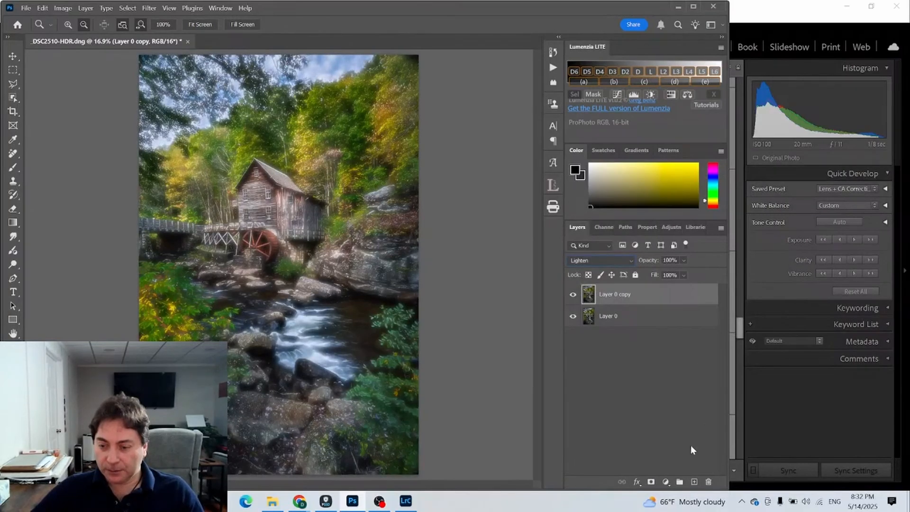
Step: Add a Brightness/Contrast adjustment clipped to Layer 0 copy, with Brightness 21 and Contrast 78
{"action": "left_click", "coordinate": [665, 481]}
{"action": "left_click", "coordinate": [691, 324]}
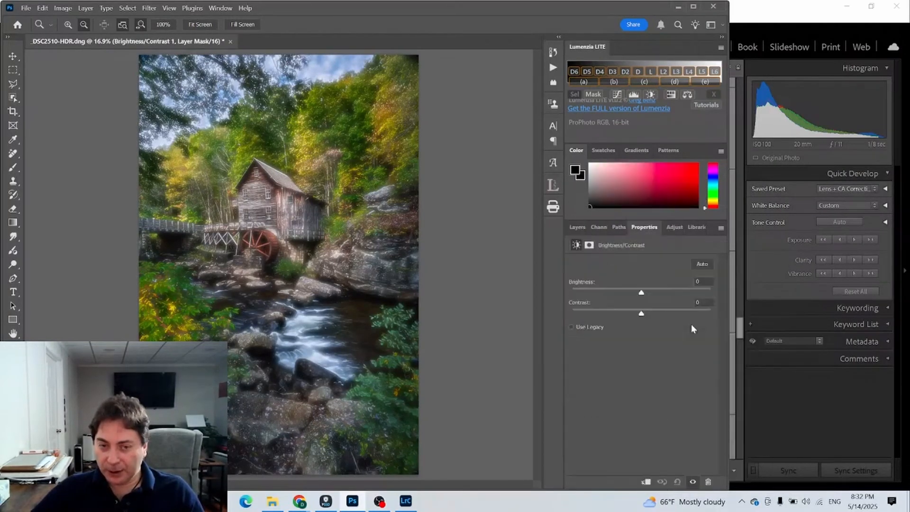
{"action": "left_click_drag", "start_coordinate": [641, 294], "coordinate": [651, 294]}
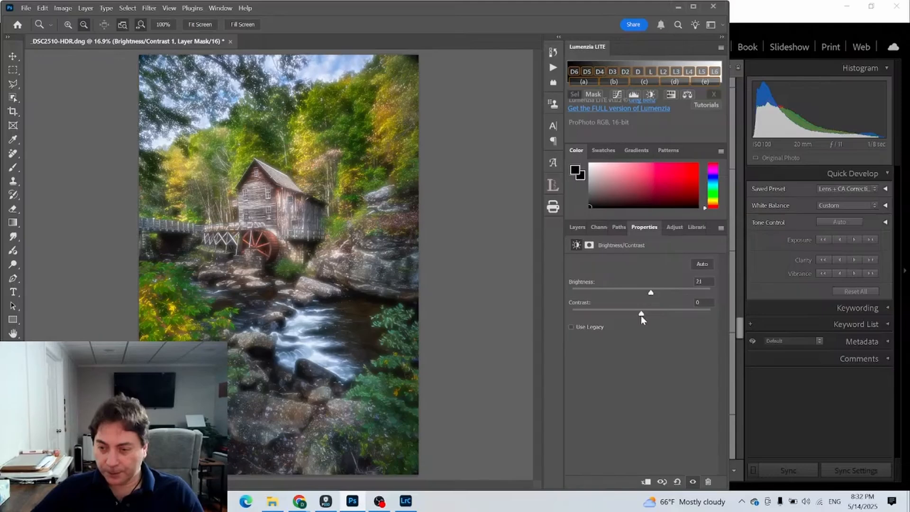
{"action": "left_click_drag", "start_coordinate": [641, 314], "coordinate": [696, 319]}
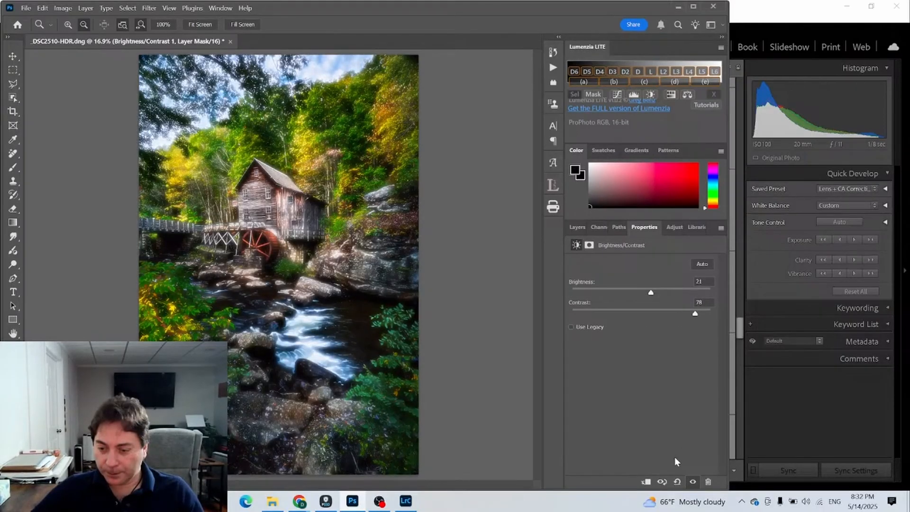
Step: Lower the opacity of Layer 0 copy to 20% and compare the image with that layer hidden and shown
{"action": "left_click", "coordinate": [578, 228]}
{"action": "left_click", "coordinate": [593, 317]}
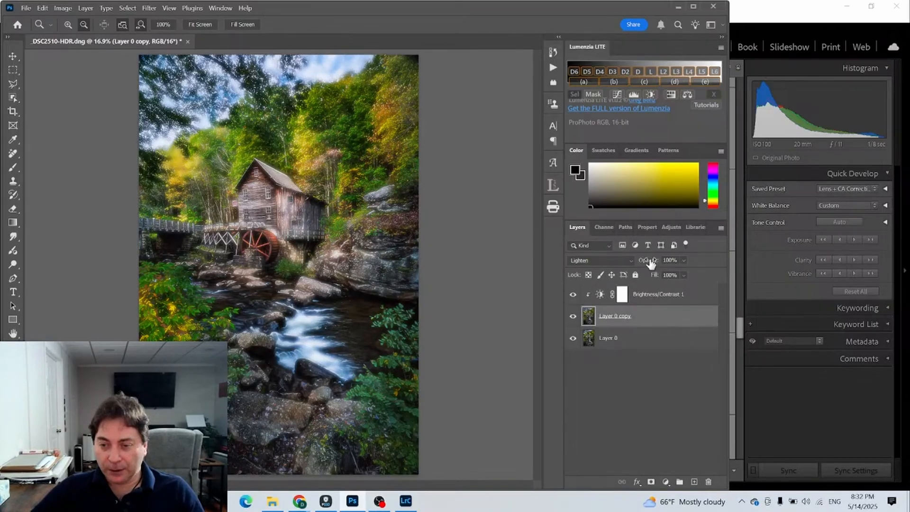
{"action": "left_click_drag", "start_coordinate": [646, 261], "coordinate": [615, 267]}
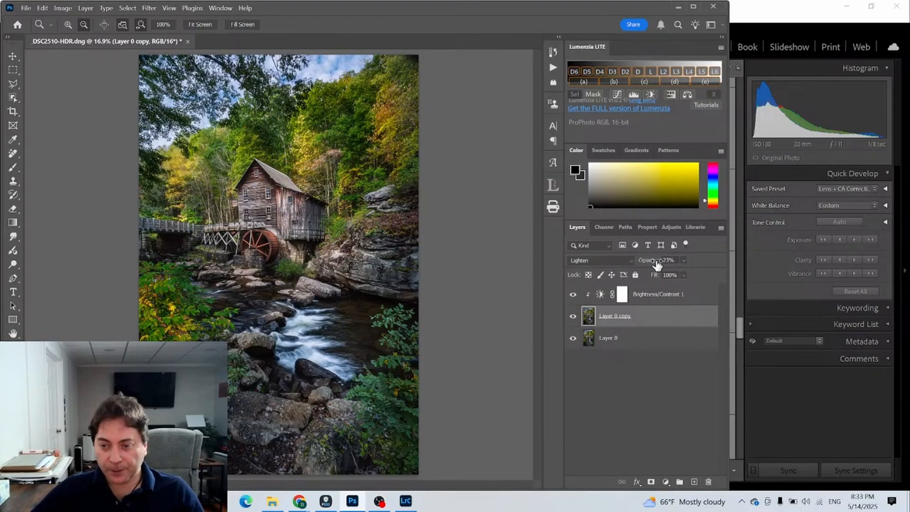
{"action": "left_click_drag", "start_coordinate": [657, 265], "coordinate": [646, 264]}
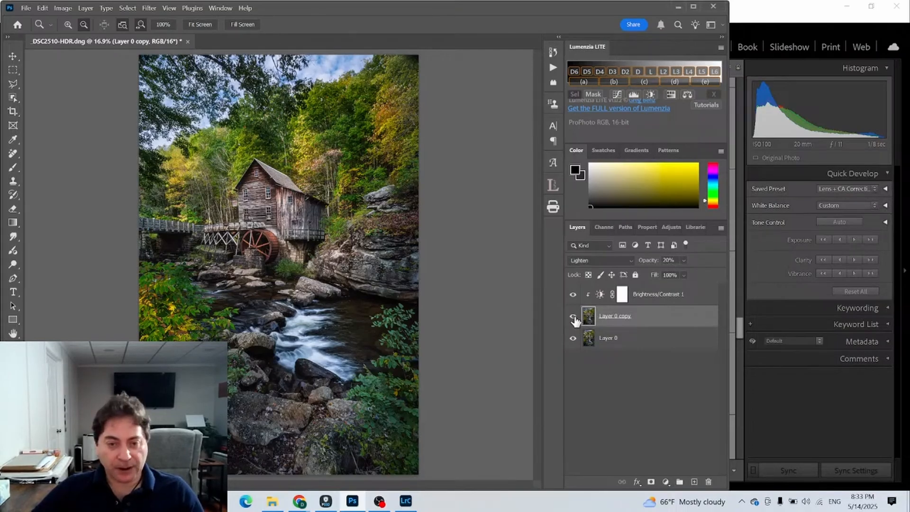
{"action": "left_click", "coordinate": [573, 316]}
{"action": "left_click", "coordinate": [573, 316]}
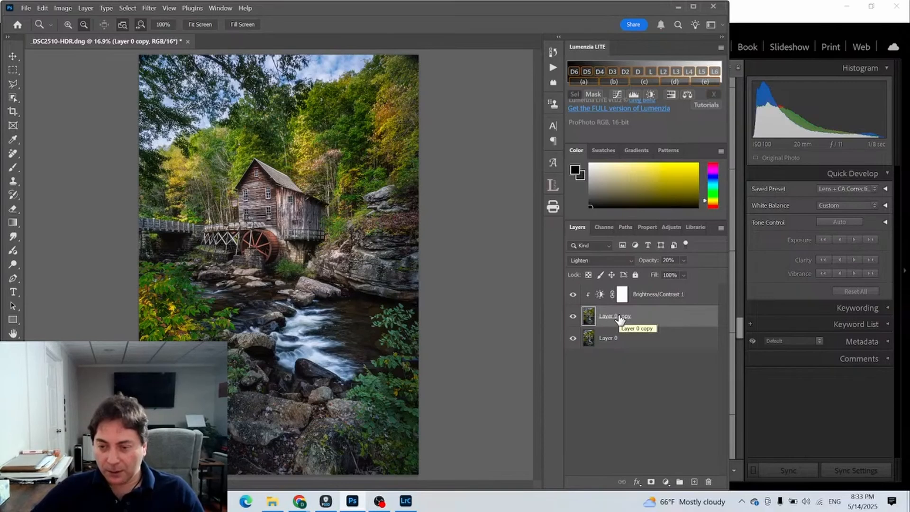
Step: Hide Layer 0 copy and brush over the photo's upper-right corner on Layer 0 with the Remove tool
{"action": "left_click", "coordinate": [604, 338]}
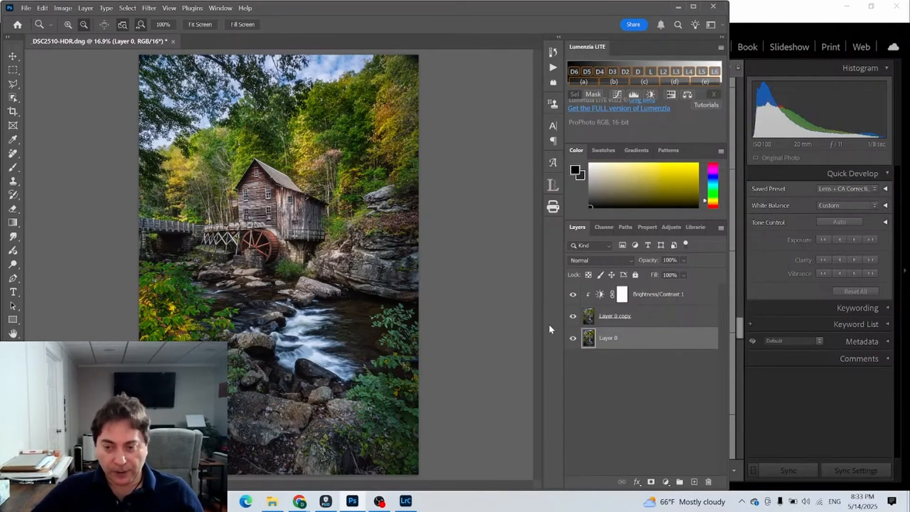
{"action": "left_click", "coordinate": [572, 316]}
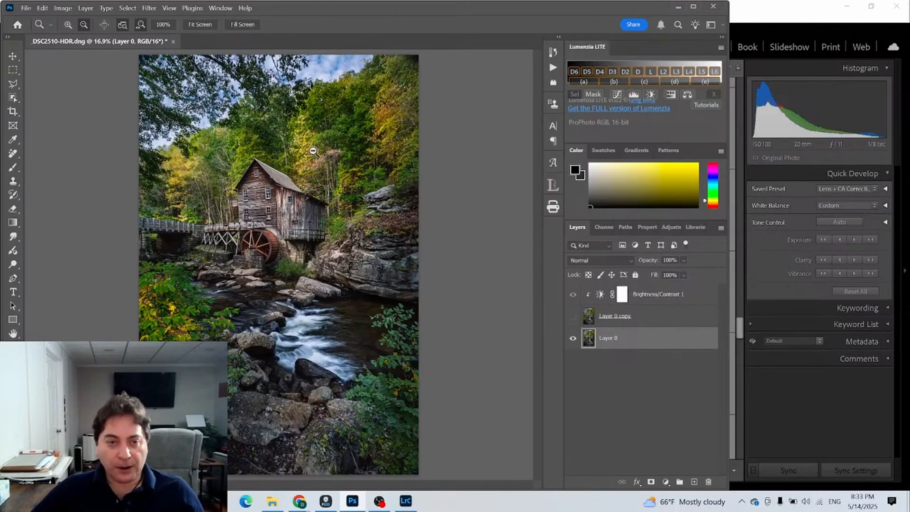
{"action": "left_click", "coordinate": [12, 153]}
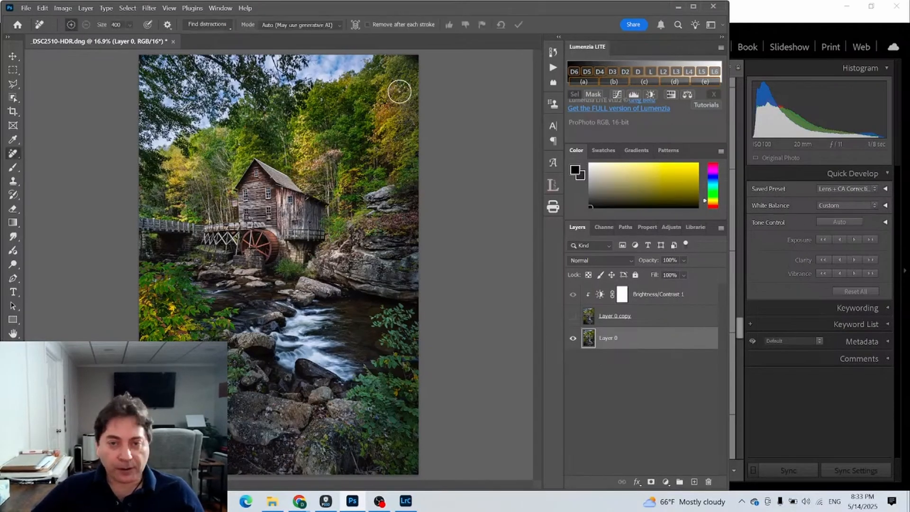
{"action": "left_click_drag", "start_coordinate": [408, 59], "coordinate": [419, 72]}
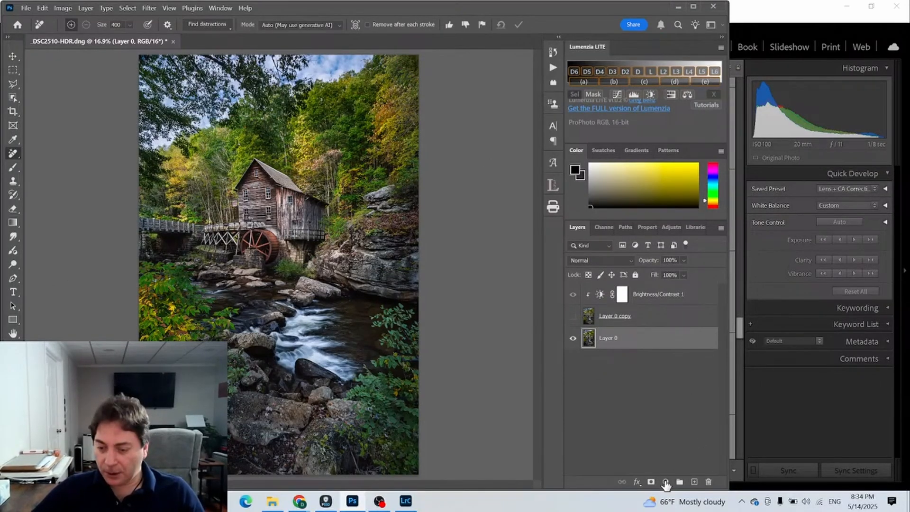
Step: Add a second Brightness/Contrast adjustment layer, try Brightness at -12, and reset it to 0
{"action": "left_click", "coordinate": [666, 482]}
{"action": "left_click", "coordinate": [683, 323]}
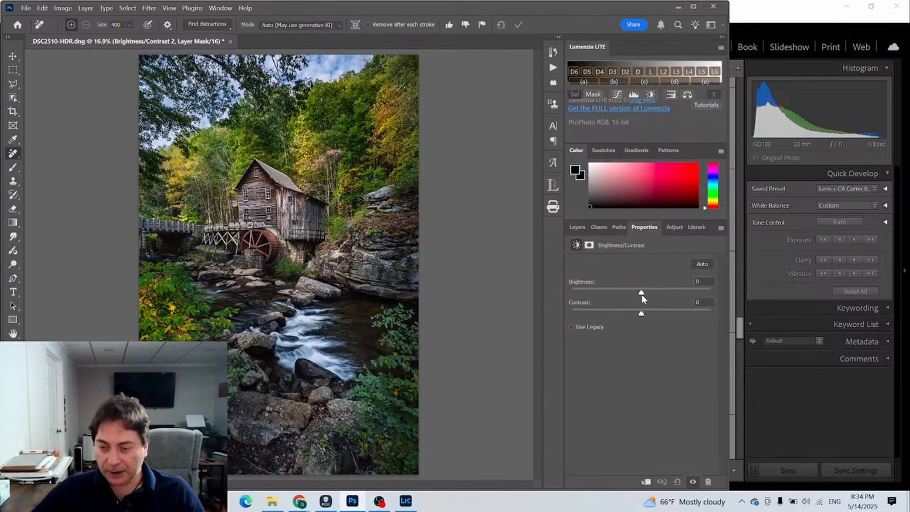
{"action": "left_click_drag", "start_coordinate": [641, 296], "coordinate": [636, 296]}
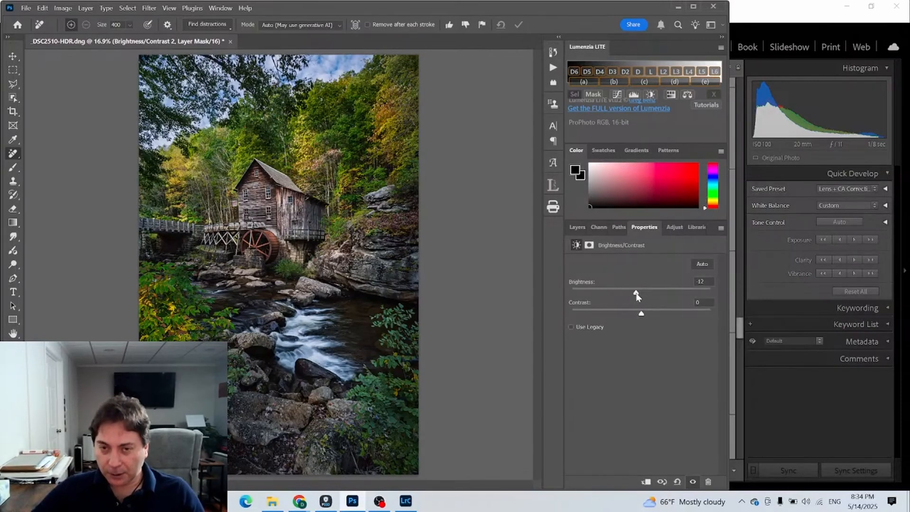
{"action": "double_click", "coordinate": [587, 284]}
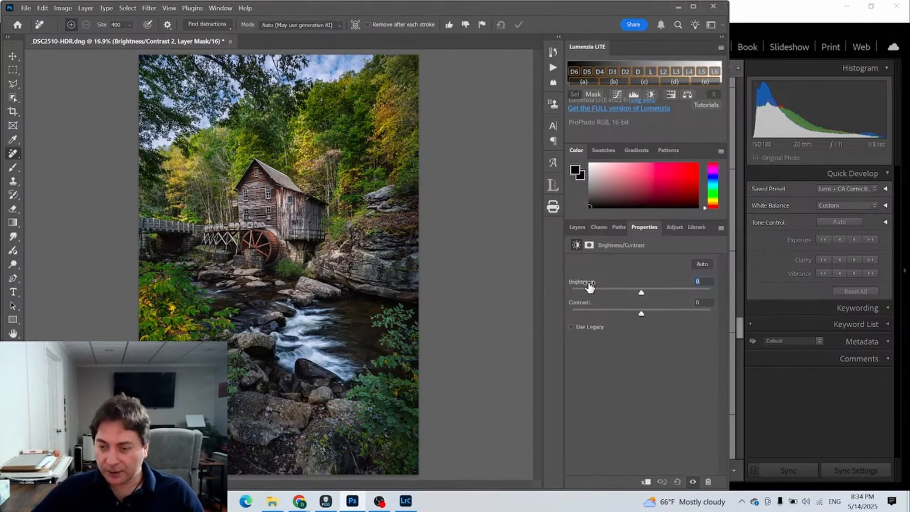
Step: Delete Layer 0 copy and duplicate Layer 0 again as Layer 0 copy
{"action": "left_click", "coordinate": [578, 228]}
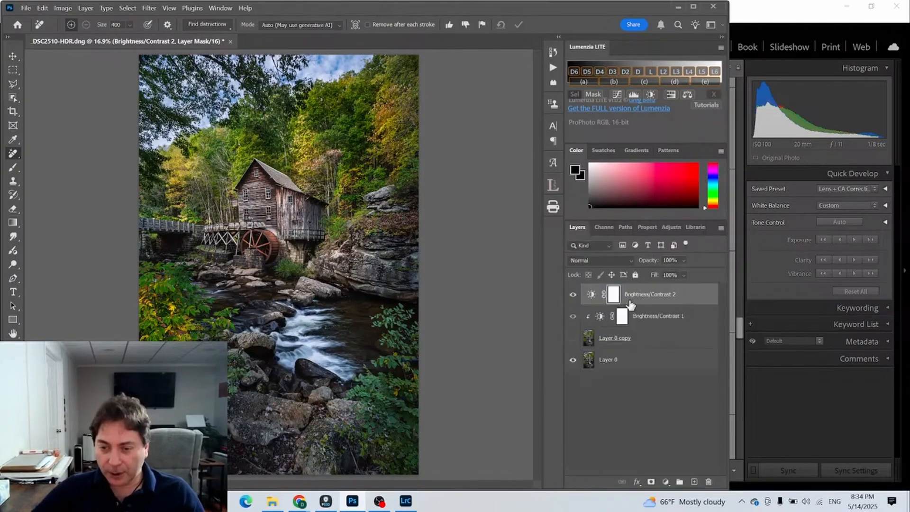
{"action": "left_click", "coordinate": [609, 343]}
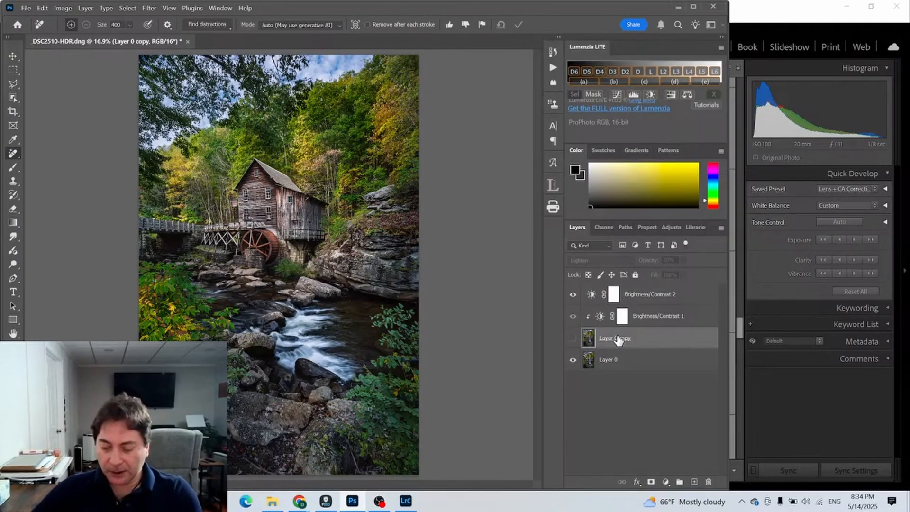
{"action": "key", "text": "Delete"}
{"action": "right_click", "coordinate": [610, 339]}
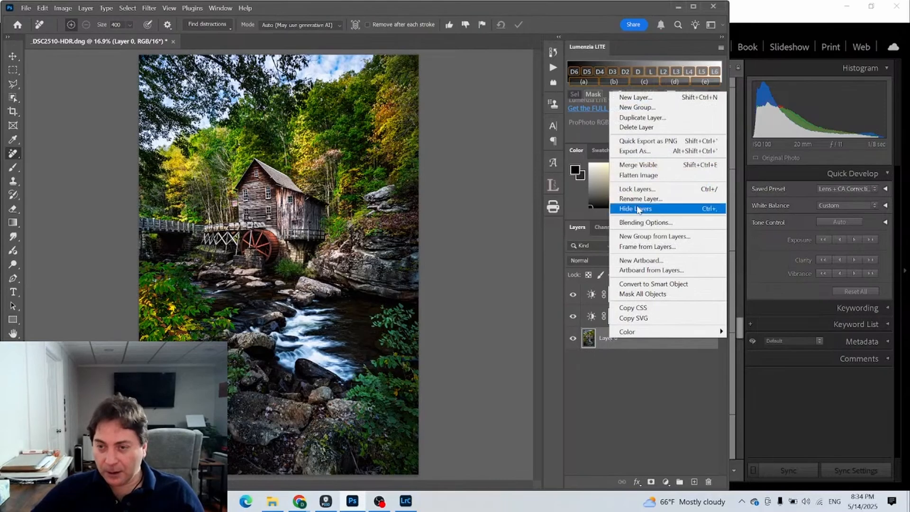
{"action": "left_click", "coordinate": [638, 118]}
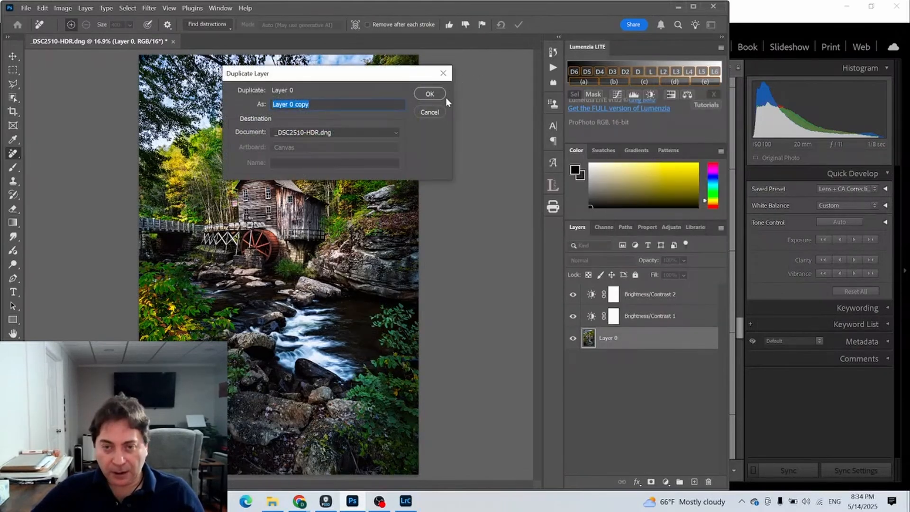
{"action": "left_click", "coordinate": [429, 95]}
Step: Apply a Gaussian Blur with a radius of 33 pixels to Layer 0 copy
{"action": "left_click", "coordinate": [149, 9]}
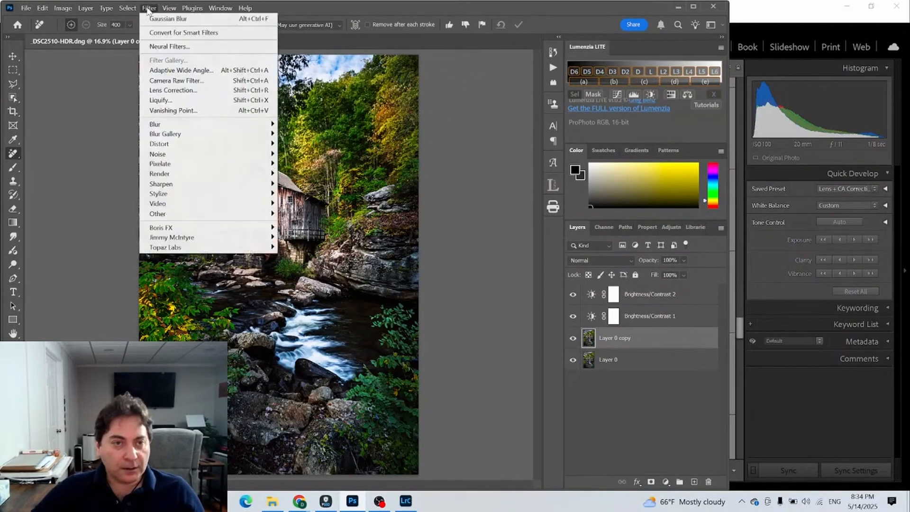
{"action": "mouse_move", "coordinate": [178, 124]}
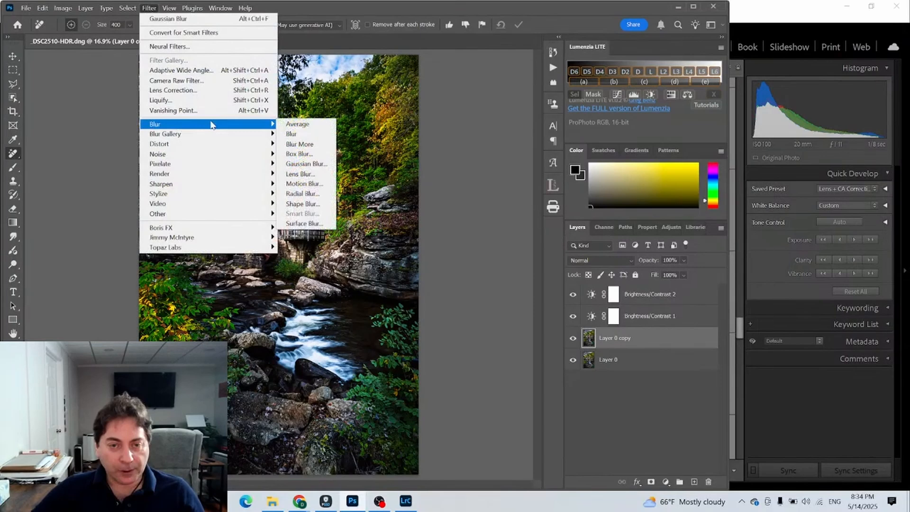
{"action": "left_click", "coordinate": [301, 164]}
{"action": "left_click", "coordinate": [220, 65]}
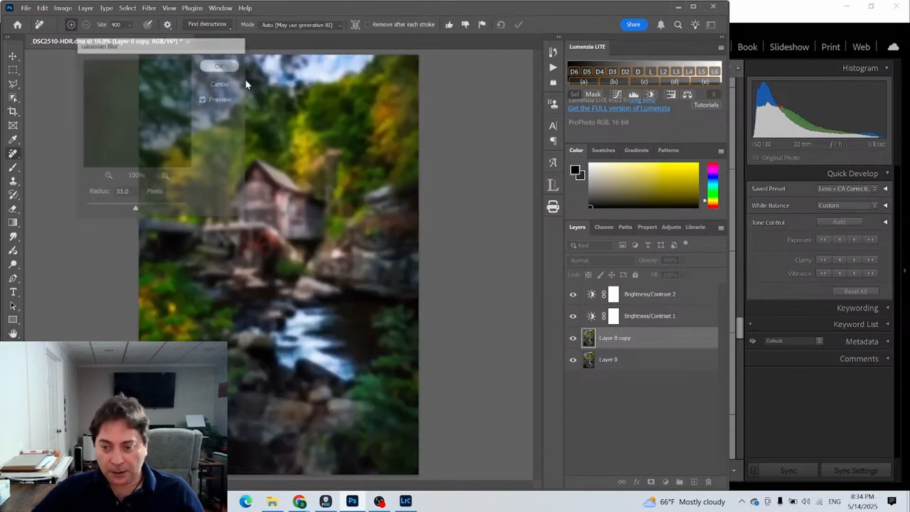
Step: Set Layer 0 copy to the Lighten blend mode with 22% opacity
{"action": "left_click", "coordinate": [620, 262]}
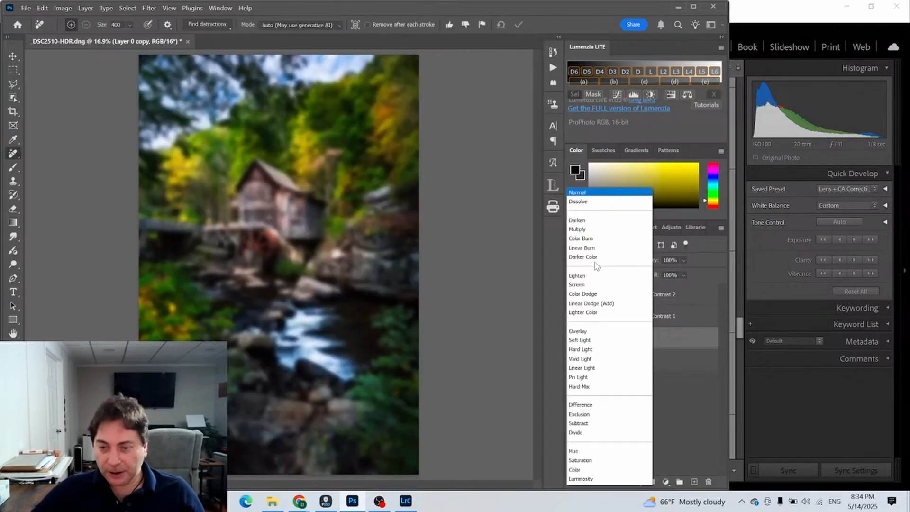
{"action": "left_click", "coordinate": [585, 276]}
{"action": "left_click_drag", "start_coordinate": [650, 261], "coordinate": [610, 258]}
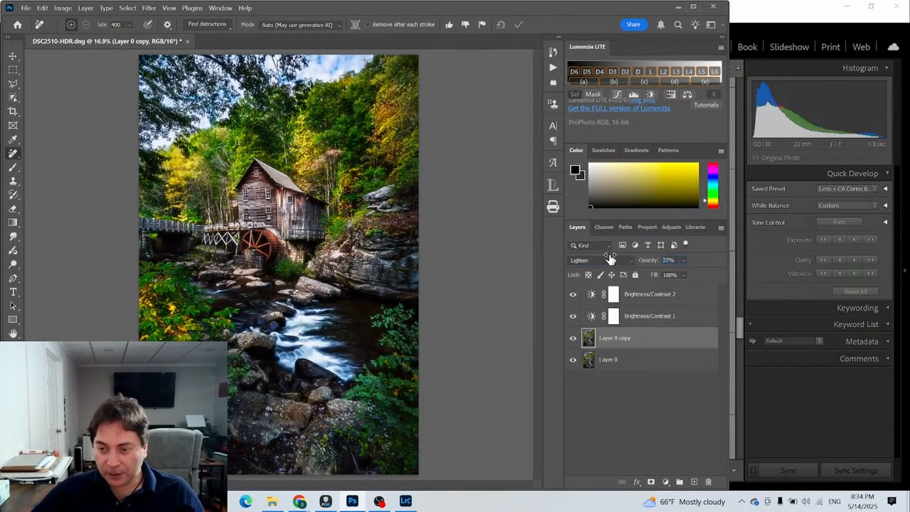
Step: Clip the Brightness/Contrast 1 adjustment to Layer 0 copy and compare the image with the blurred layer hidden and shown
{"action": "double_click", "coordinate": [591, 316]}
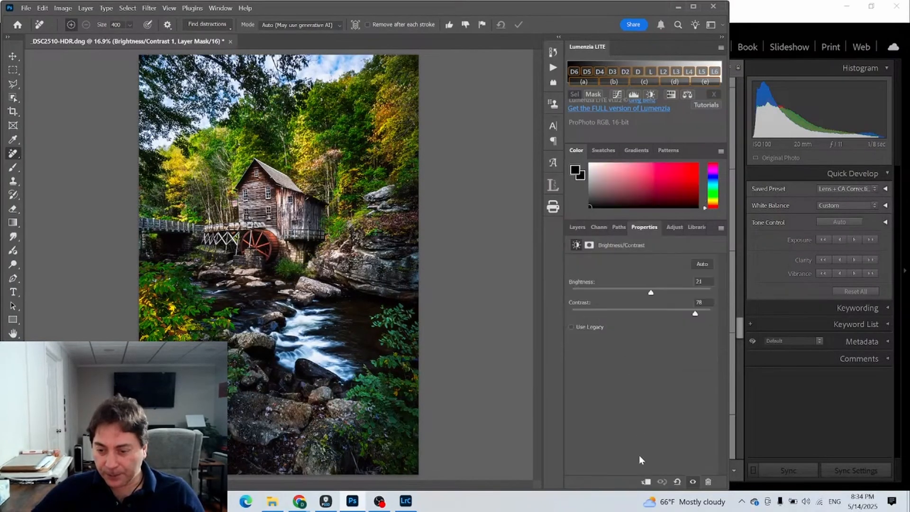
{"action": "left_click", "coordinate": [577, 228]}
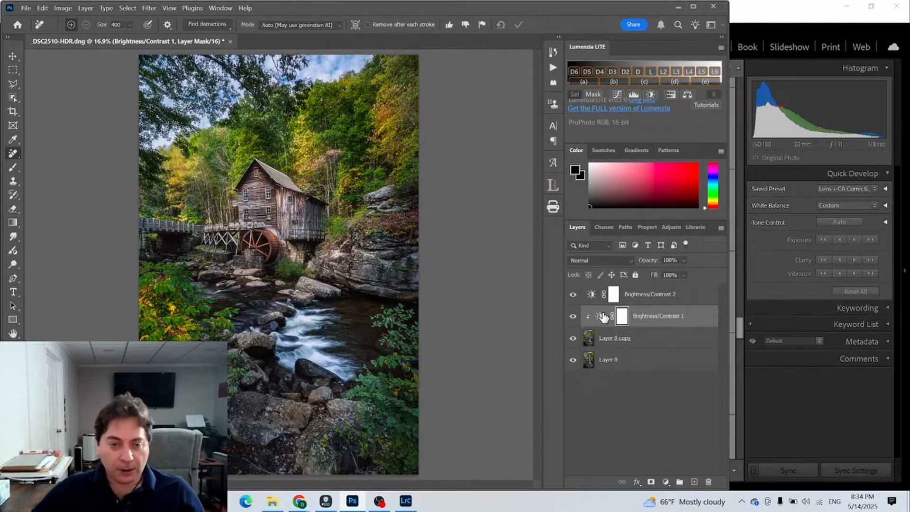
{"action": "left_click", "coordinate": [573, 338]}
{"action": "left_click", "coordinate": [573, 338]}
{"action": "left_click", "coordinate": [573, 338]}
{"action": "left_click", "coordinate": [573, 338]}
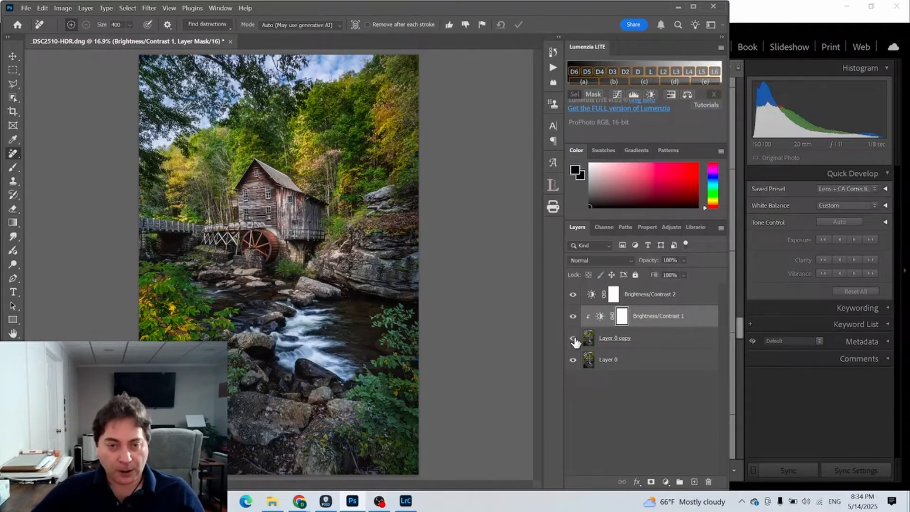
{"action": "left_click", "coordinate": [651, 482]}
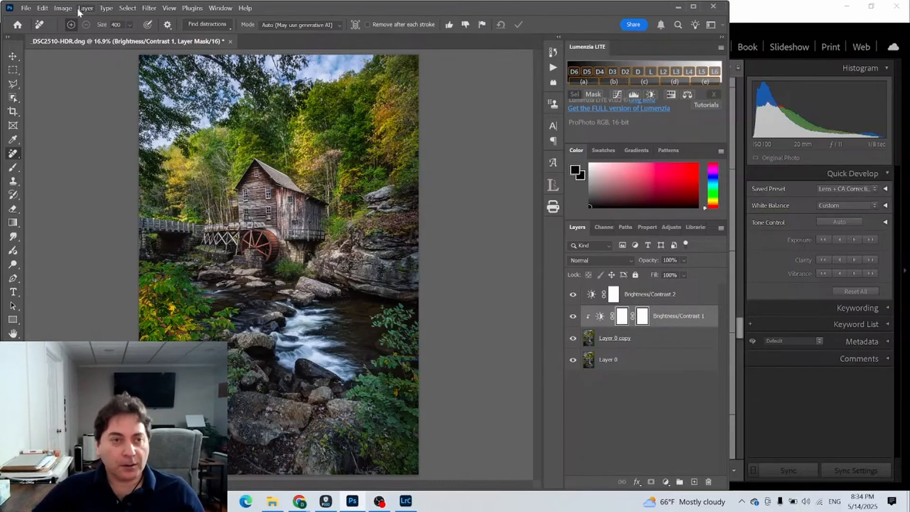
{"action": "left_click", "coordinate": [42, 10]}
{"action": "left_click", "coordinate": [48, 17]}
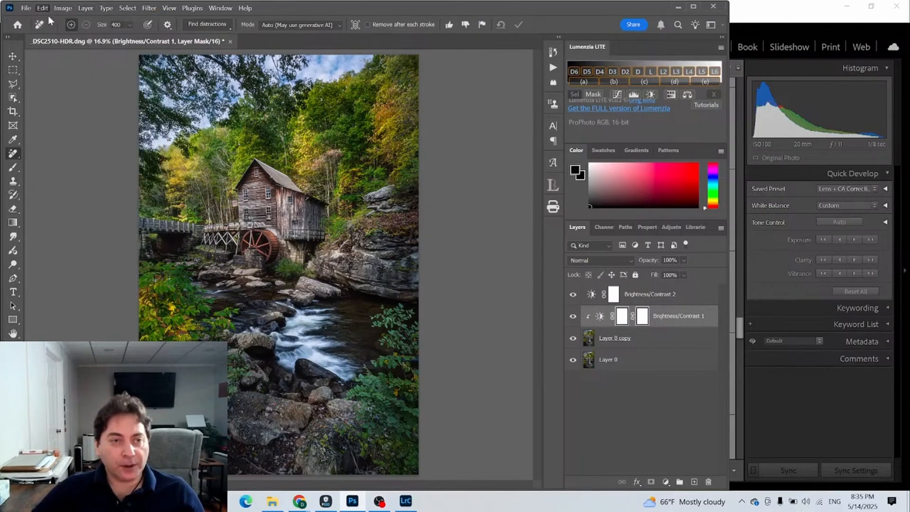
Step: Add a layer mask to Layer 0 copy and paint black on it with the Brush tool over the upper-left trees
{"action": "left_click", "coordinate": [608, 340]}
{"action": "left_click", "coordinate": [652, 482]}
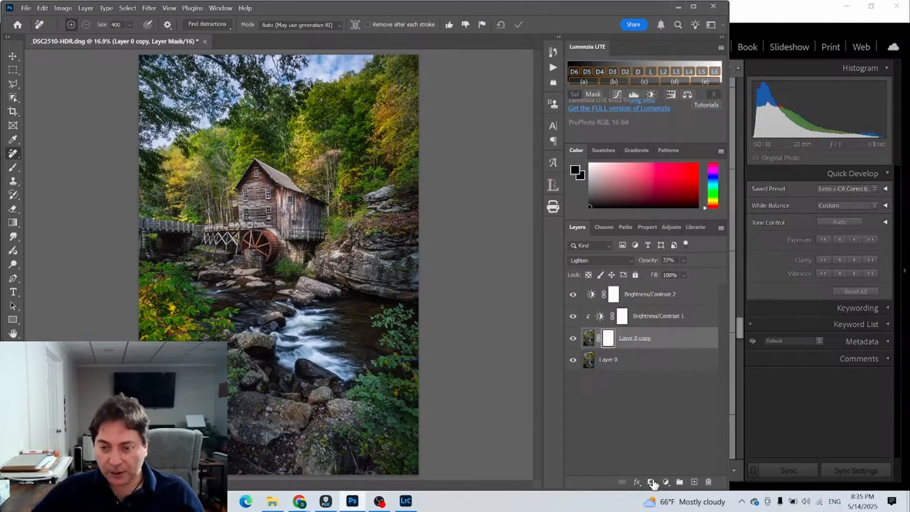
{"action": "left_click", "coordinate": [573, 338]}
{"action": "left_click", "coordinate": [573, 338]}
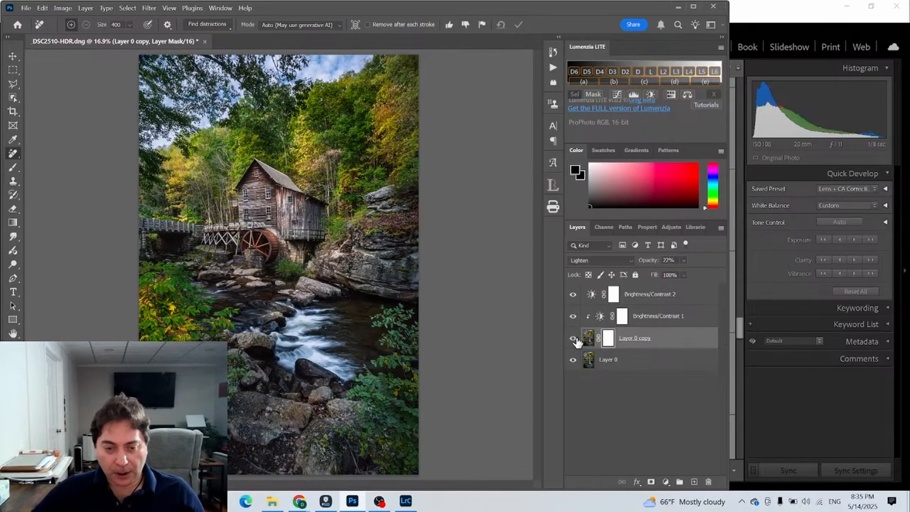
{"action": "left_click", "coordinate": [16, 168]}
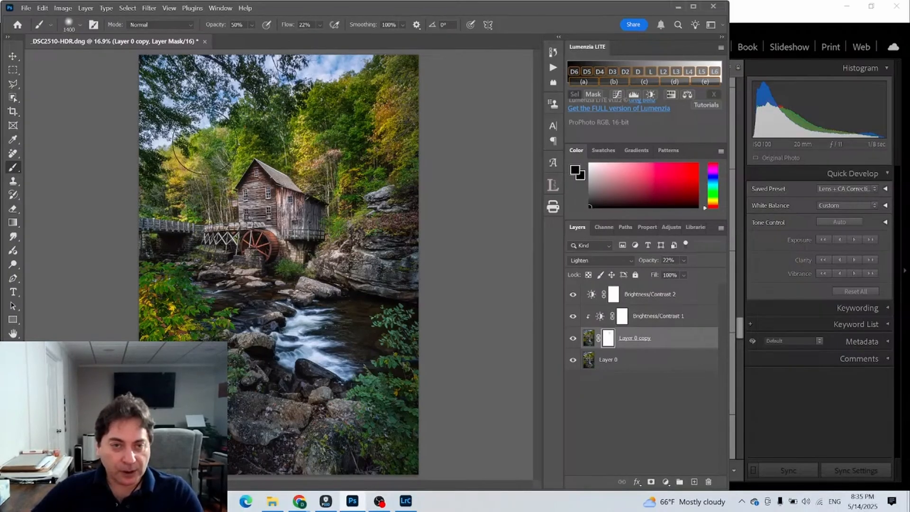
{"action": "mouse_move", "coordinate": [182, 153]}
{"action": "left_mouse_down"}
{"action": "mouse_move", "coordinate": [186, 162]}
{"action": "mouse_move", "coordinate": [166, 169]}
{"action": "left_mouse_up"}
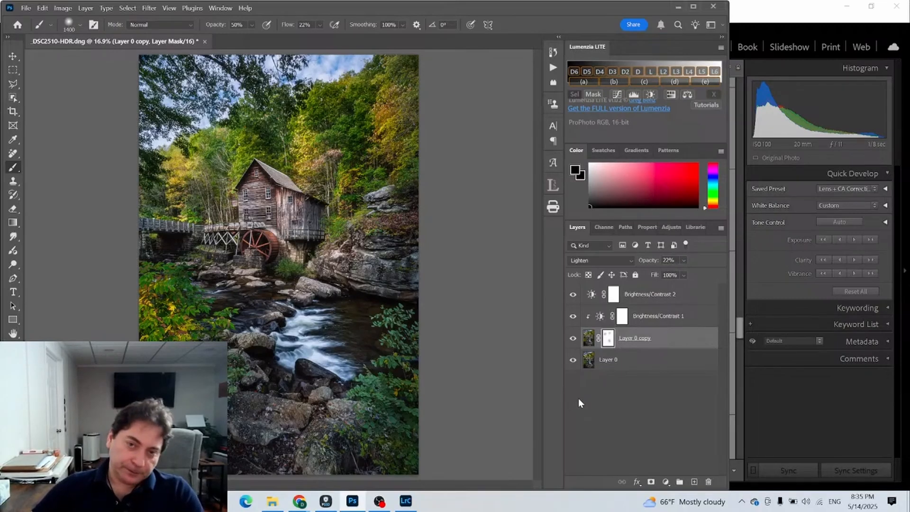
Step: Compare the photo with the masked glow layer, Layer 0 copy, hidden and shown
{"action": "left_click", "coordinate": [573, 338]}
{"action": "left_click", "coordinate": [573, 339]}
{"action": "left_click", "coordinate": [573, 338]}
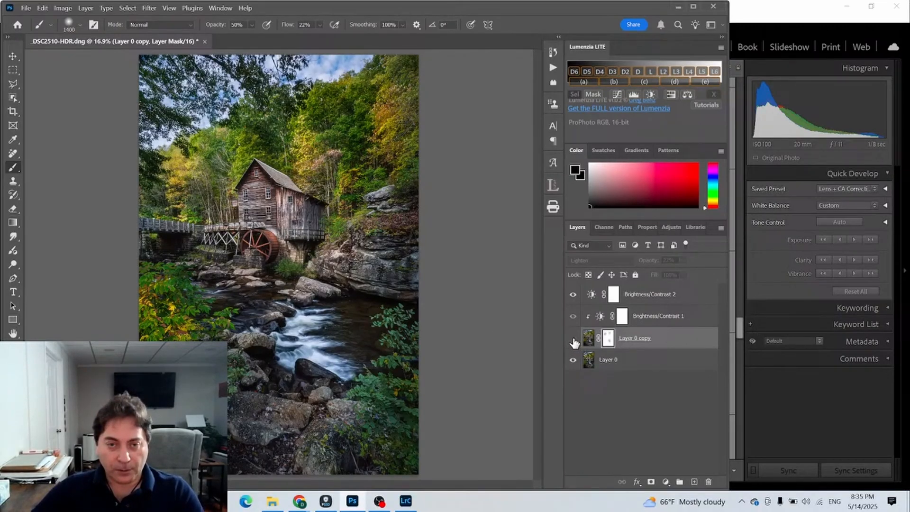
{"action": "left_click", "coordinate": [573, 339]}
{"action": "left_click", "coordinate": [573, 339]}
{"action": "left_click", "coordinate": [573, 338]}
{"action": "left_click", "coordinate": [573, 339]}
{"action": "left_click", "coordinate": [574, 338]}
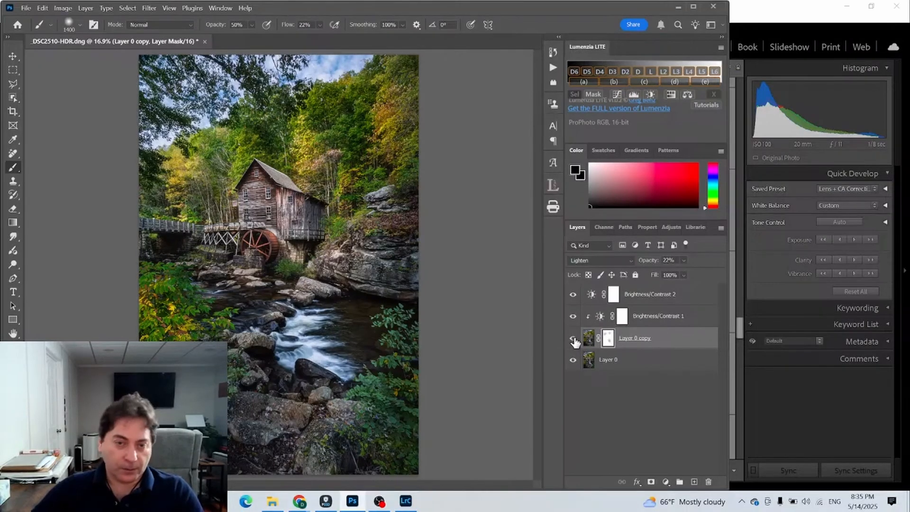
Step: Slightly lower the Brightness of the Brightness/Contrast 2 adjustment
{"action": "left_click", "coordinate": [641, 301]}
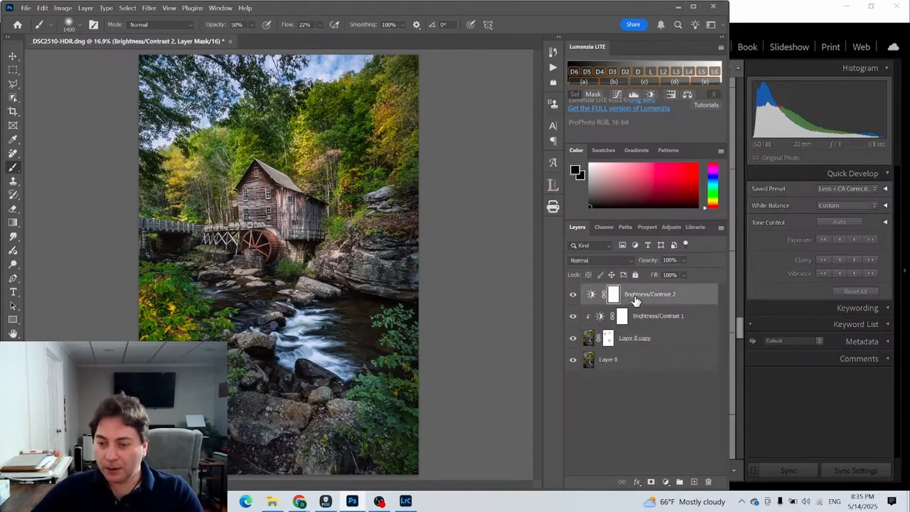
{"action": "left_click", "coordinate": [591, 295]}
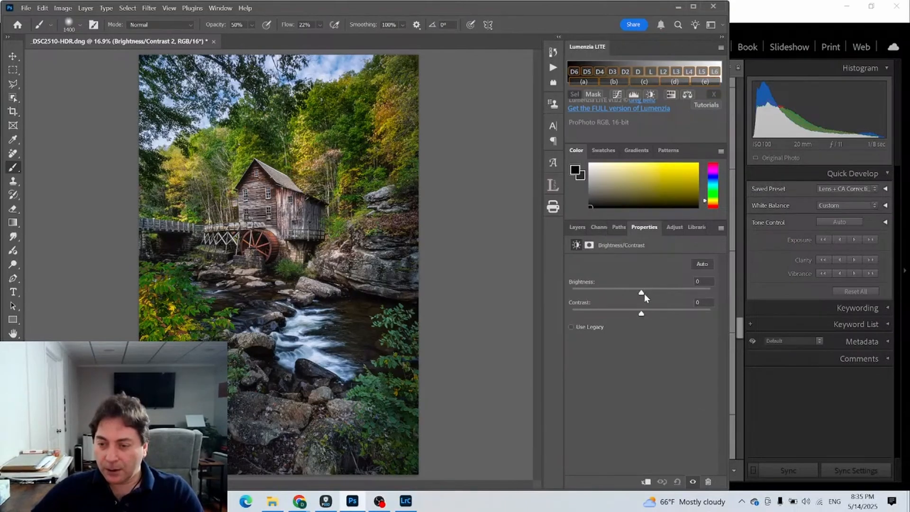
{"action": "left_click_drag", "start_coordinate": [642, 292], "coordinate": [636, 295]}
{"action": "left_click", "coordinate": [577, 229]}
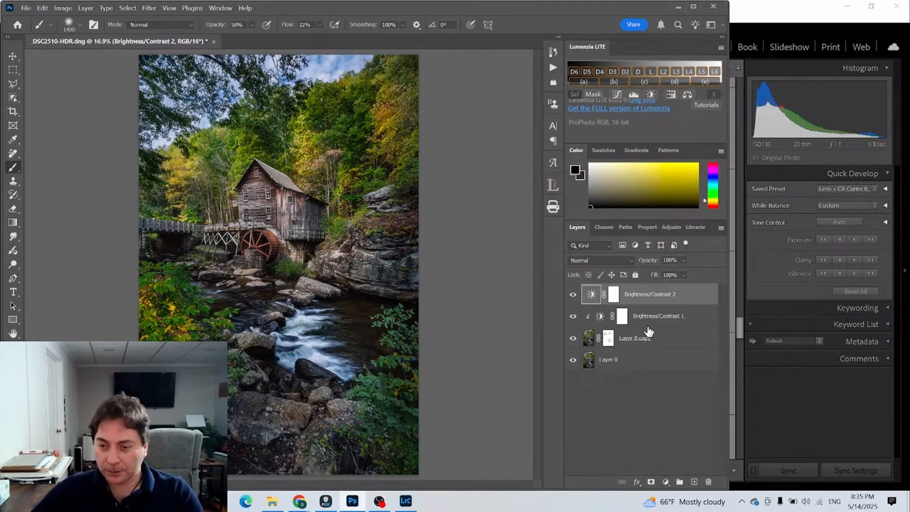
Step: Invert the mask of Brightness/Contrast 2 to black and make white the foreground color
{"action": "left_click", "coordinate": [613, 295]}
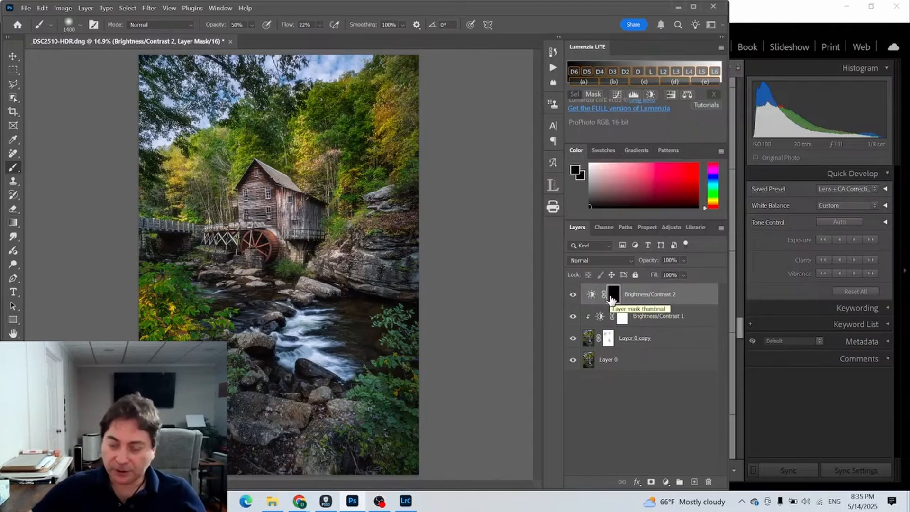
{"action": "key", "text": "ctrl+i"}
{"action": "key", "text": "x"}
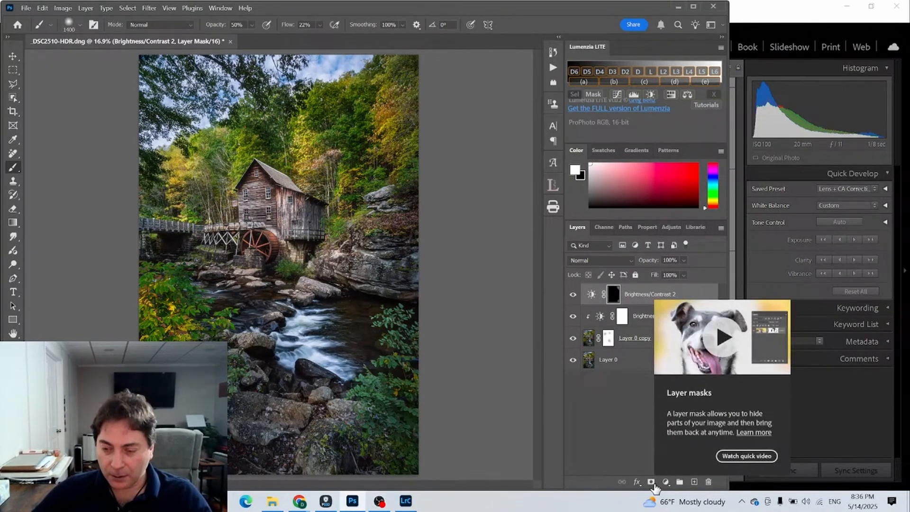
{"action": "left_click", "coordinate": [695, 482]}
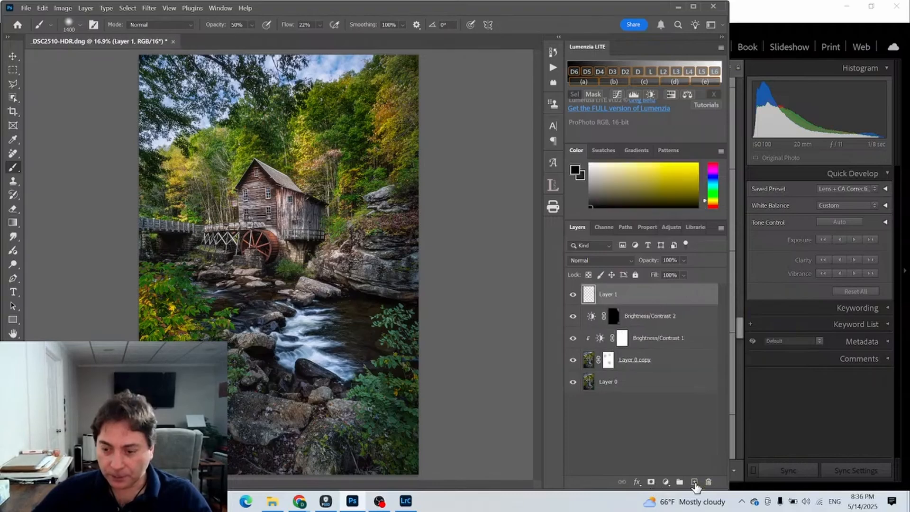
{"action": "double_click", "coordinate": [588, 293]}
{"action": "left_click", "coordinate": [444, 254]}
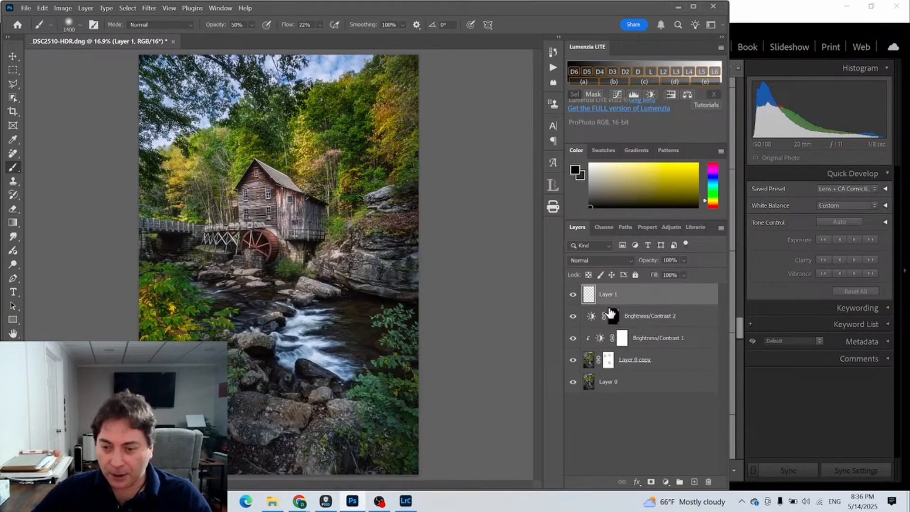
{"action": "right_click", "coordinate": [635, 293]}
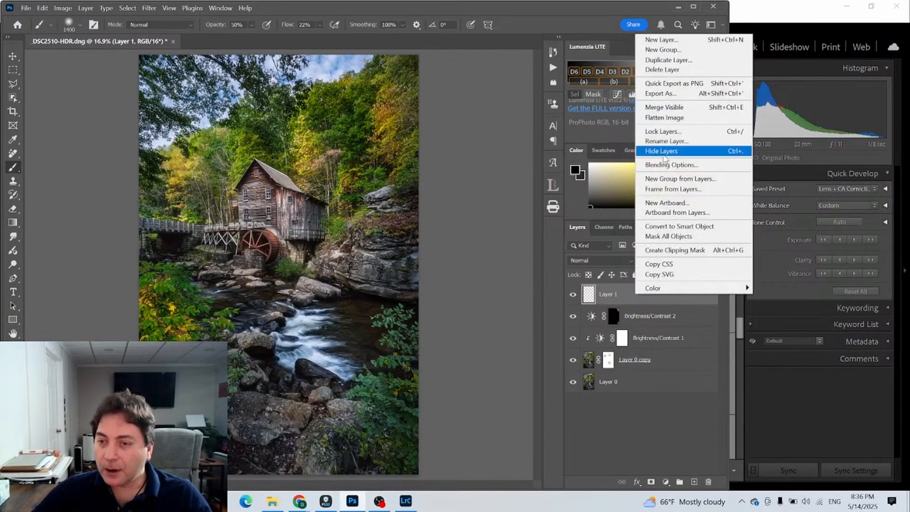
{"action": "left_click", "coordinate": [661, 69]}
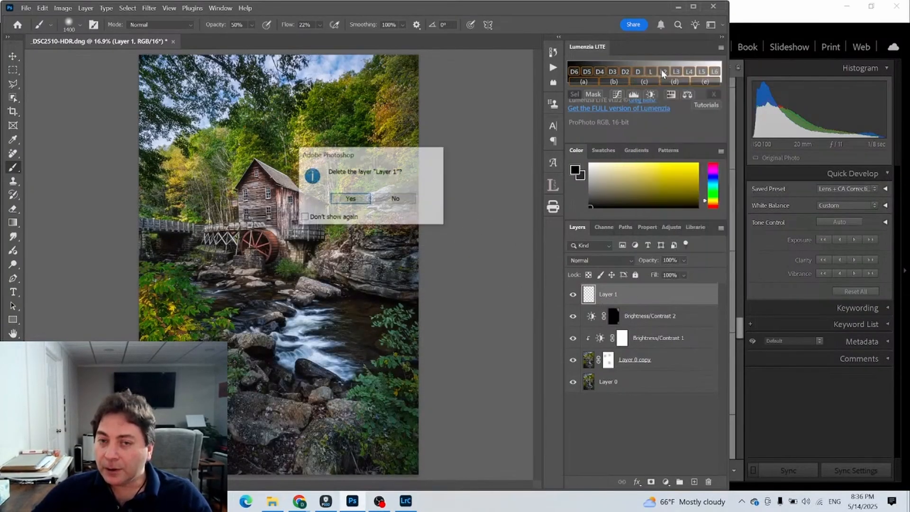
{"action": "left_click", "coordinate": [351, 198]}
Step: Add a Solid Color fill layer above Brightness/Contrast 2 in neutral gray, with the color's brightness set to 50%
{"action": "left_click", "coordinate": [665, 481]}
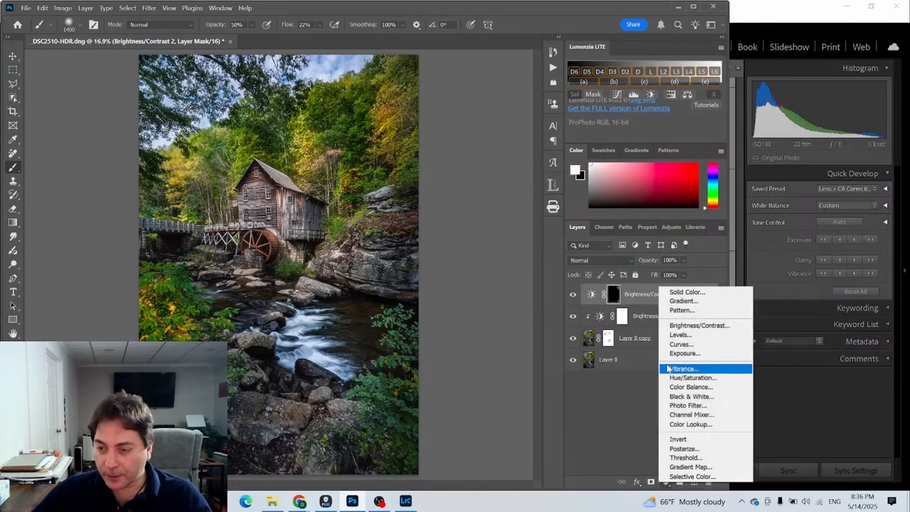
{"action": "left_click", "coordinate": [673, 290]}
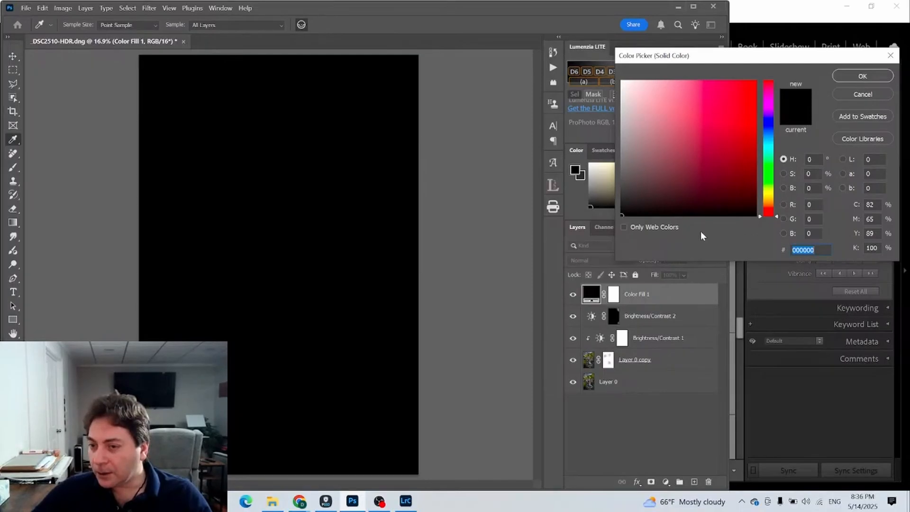
{"action": "left_click", "coordinate": [620, 161]}
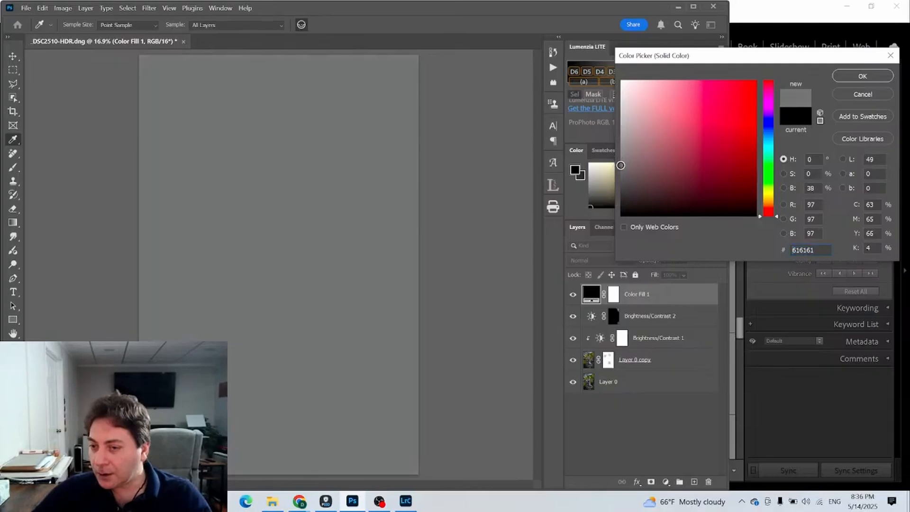
{"action": "left_click_drag", "start_coordinate": [621, 162], "coordinate": [619, 235]}
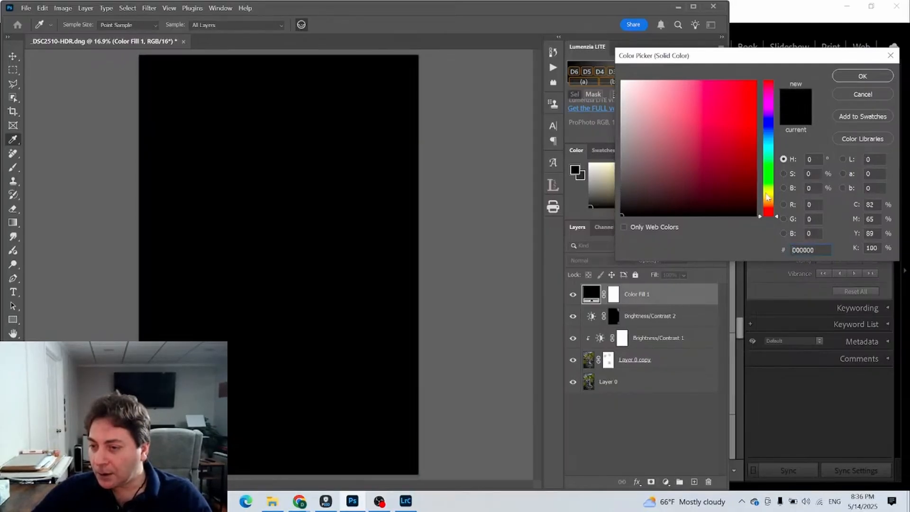
{"action": "type", "text": "50"}
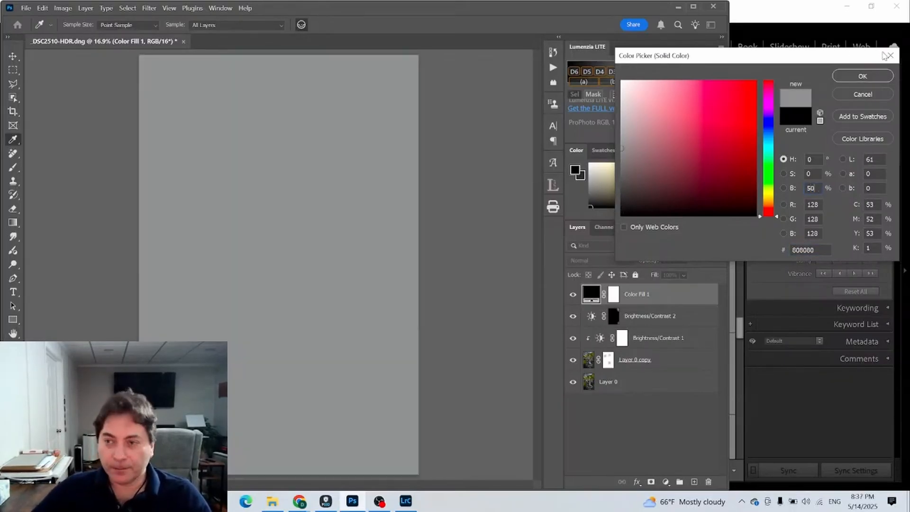
{"action": "left_click", "coordinate": [868, 77]}
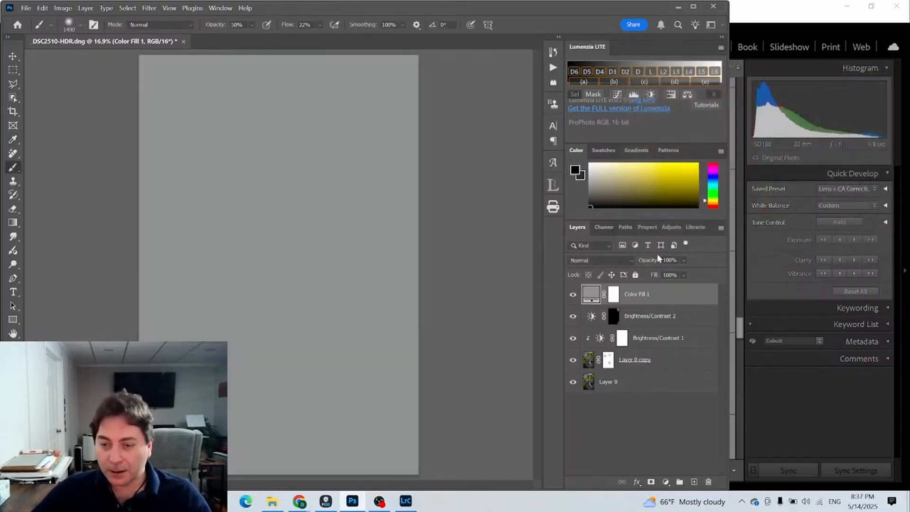
Step: Try Hard Light on the gray Color Fill 1 layer, settling on Soft Light as its blend mode
{"action": "left_click", "coordinate": [630, 262]}
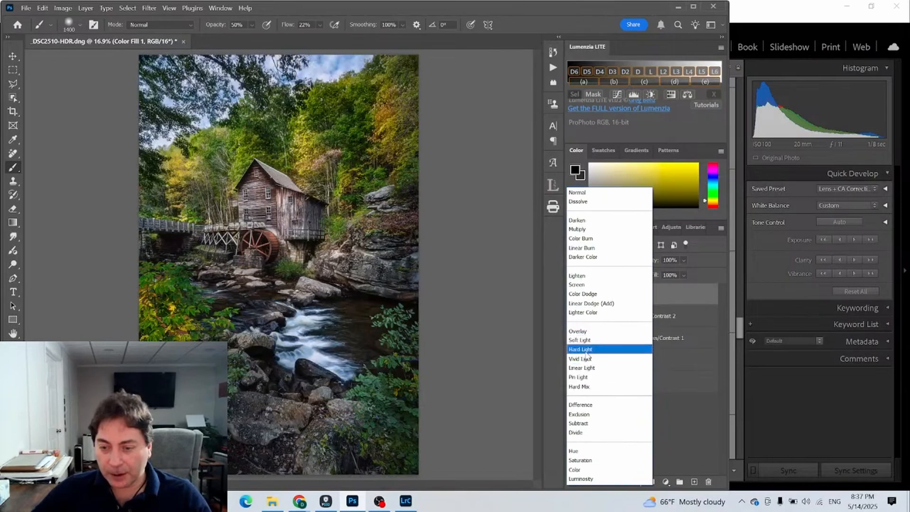
{"action": "left_click", "coordinate": [586, 350]}
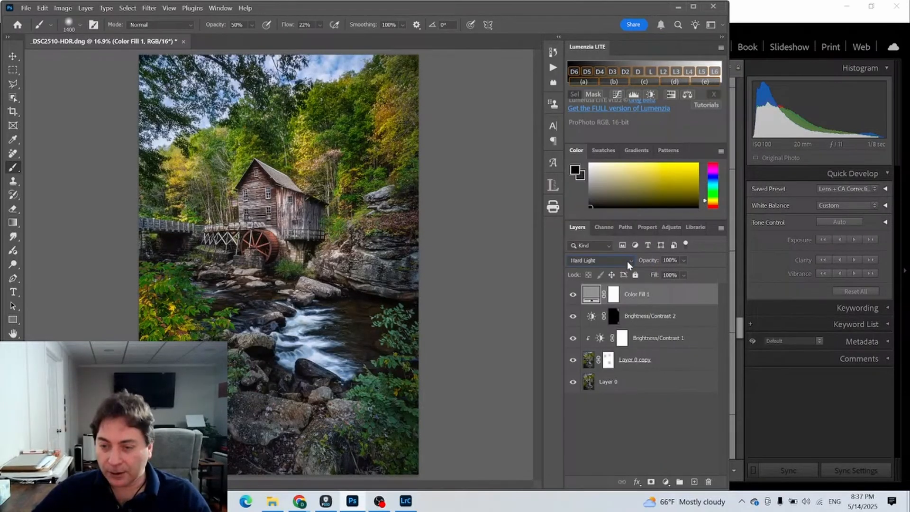
{"action": "left_click", "coordinate": [627, 261]}
{"action": "left_click", "coordinate": [588, 340]}
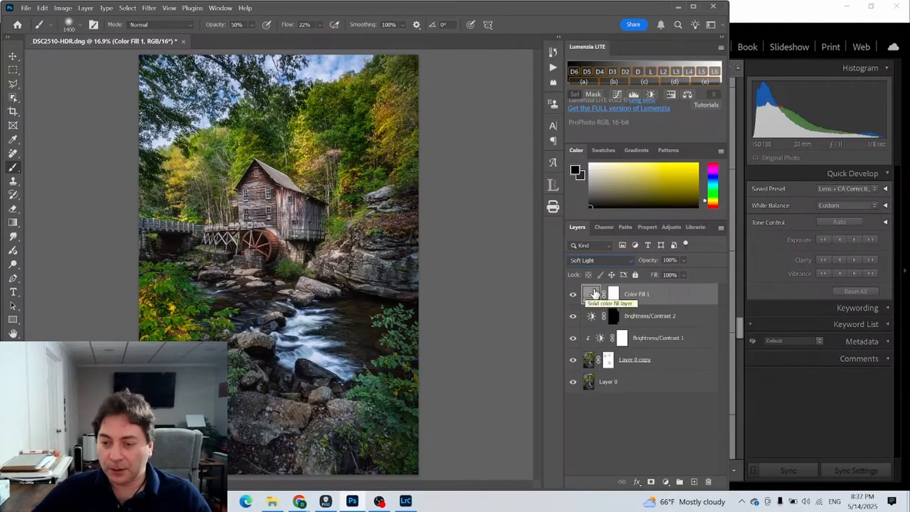
Step: Try to dodge the highlights on the Color Fill 1 layer with a 500-pixel brush at 6% exposure, declining to rasterize the fill
{"action": "left_click", "coordinate": [614, 296]}
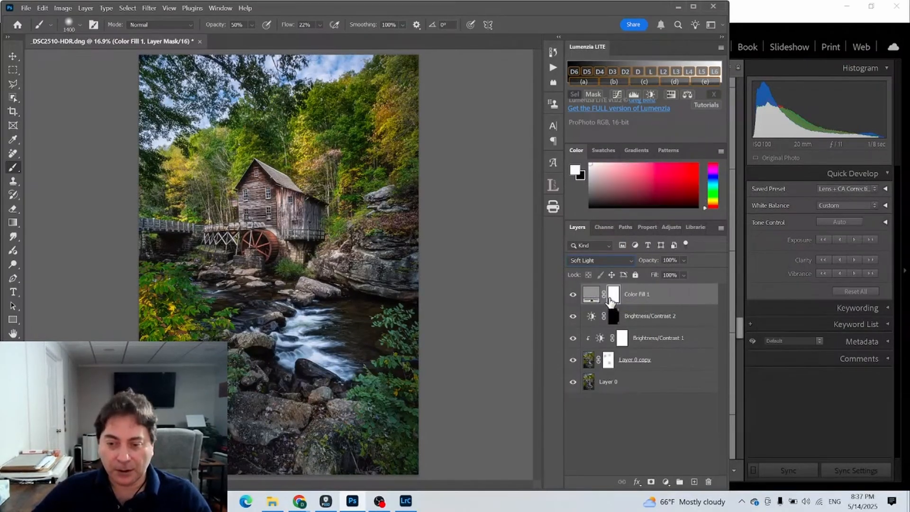
{"action": "left_click", "coordinate": [592, 298]}
{"action": "left_click", "coordinate": [614, 295]}
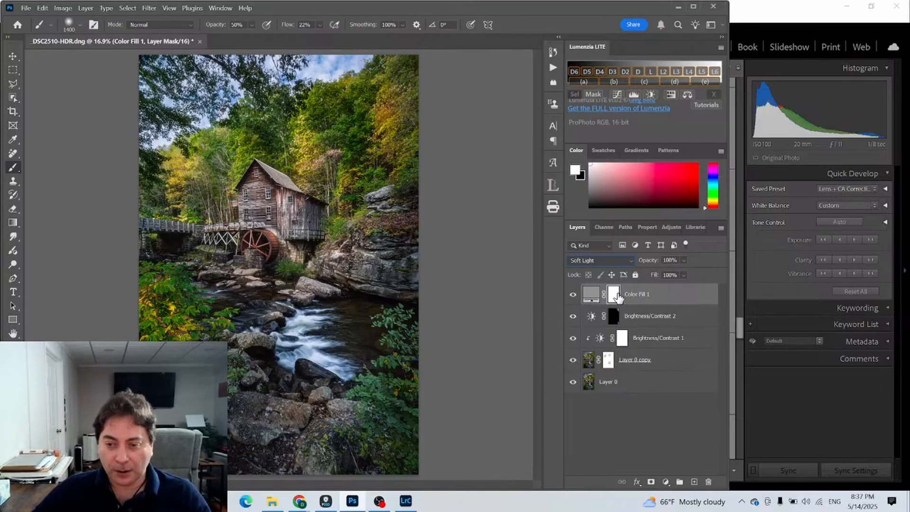
{"action": "left_click", "coordinate": [13, 264]}
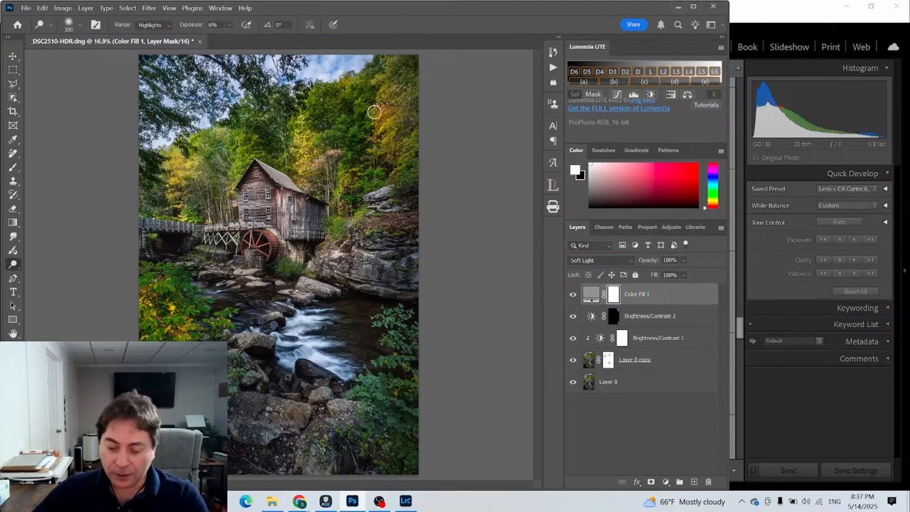
{"action": "key", "text": "bracketright"}
{"action": "key", "text": "bracketright"}
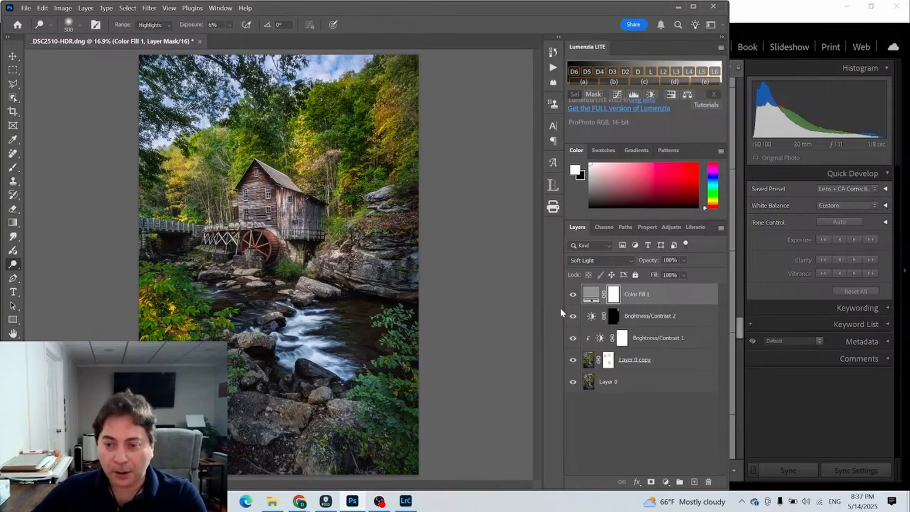
{"action": "left_click", "coordinate": [591, 294]}
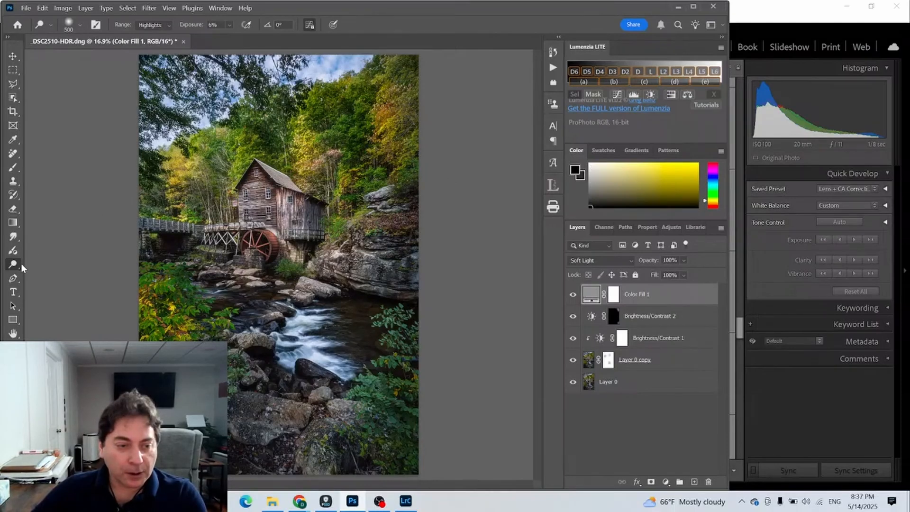
{"action": "left_click", "coordinate": [378, 80]}
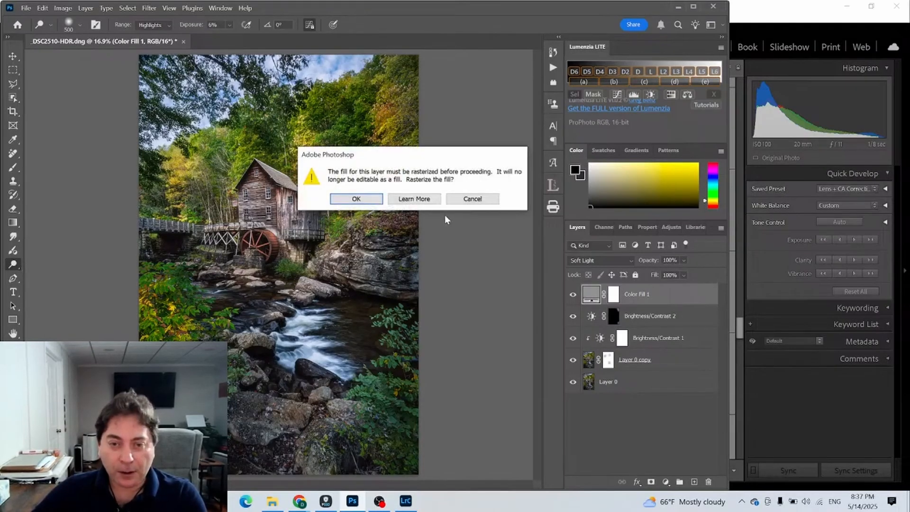
{"action": "left_click", "coordinate": [467, 198]}
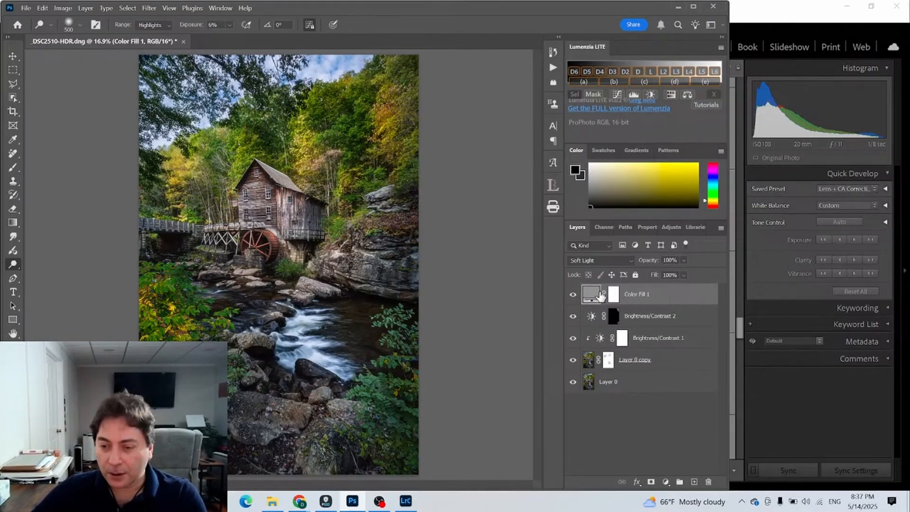
Step: Delete the Color Fill 1 layer and add a new empty layer above Brightness/Contrast 2
{"action": "left_click", "coordinate": [613, 294]}
{"action": "left_click", "coordinate": [659, 295]}
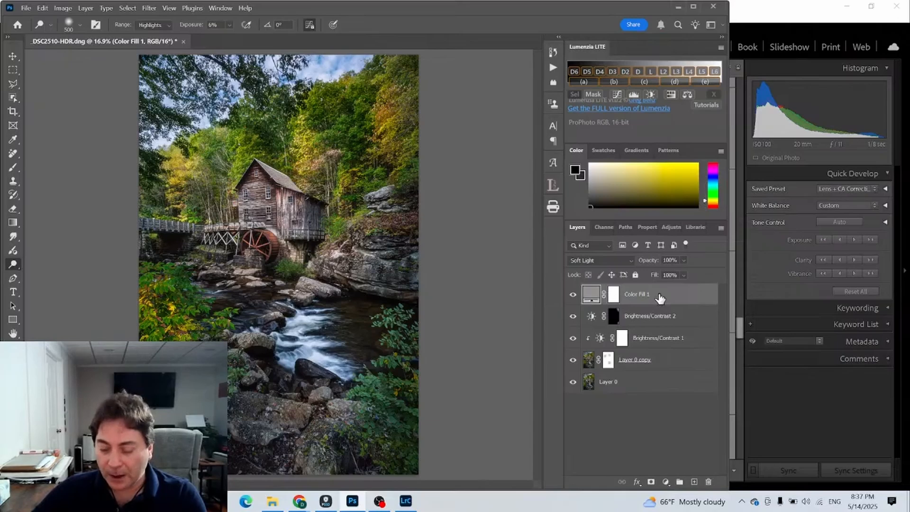
{"action": "key", "text": "Delete"}
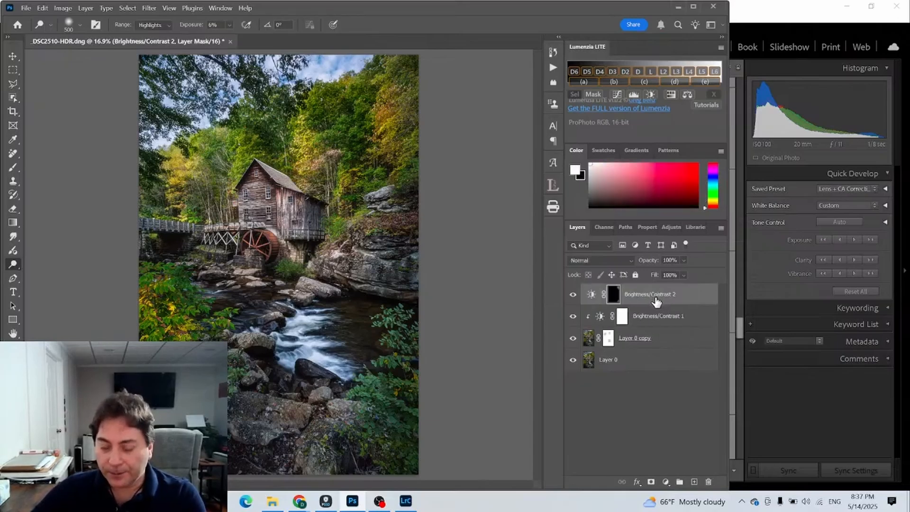
{"action": "left_click", "coordinate": [695, 482]}
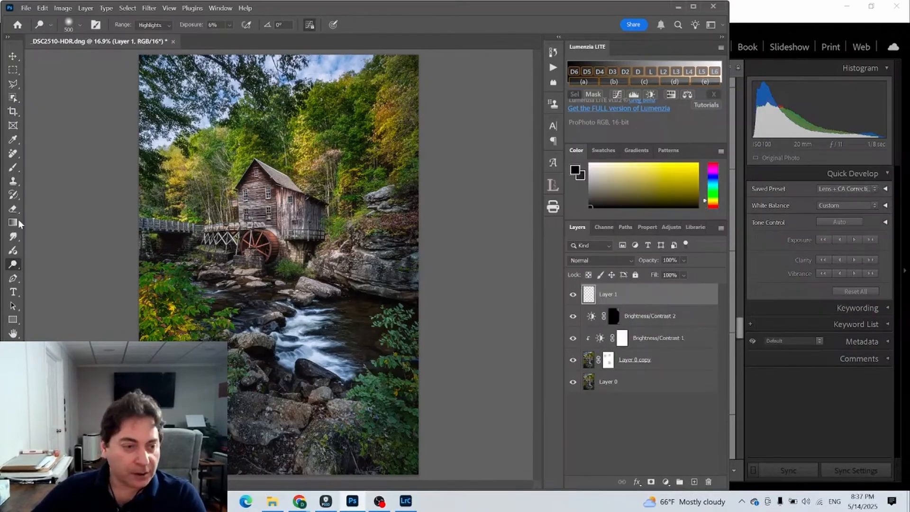
Step: Switch to the Brush tool and choose a pale warm yellow as the foreground color
{"action": "left_click", "coordinate": [15, 168]}
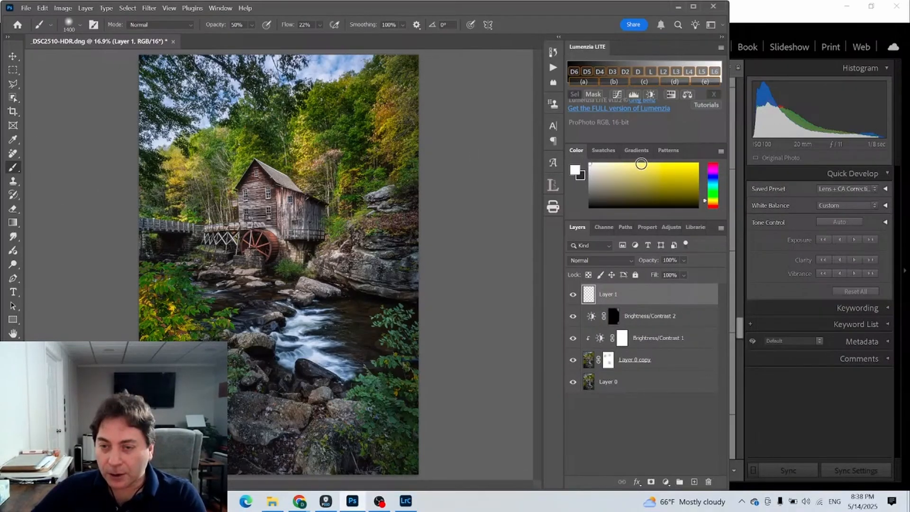
{"action": "left_click", "coordinate": [640, 163]}
{"action": "left_click", "coordinate": [646, 164]}
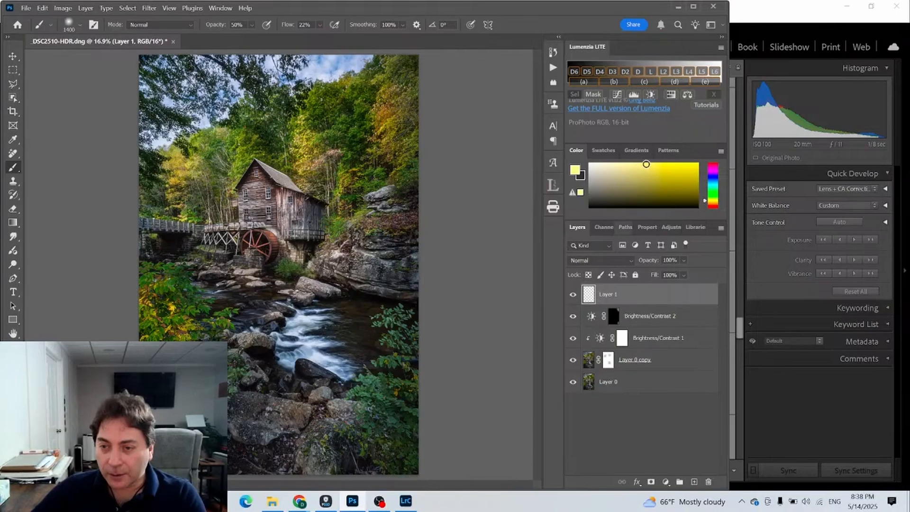
{"action": "left_click", "coordinate": [705, 203]}
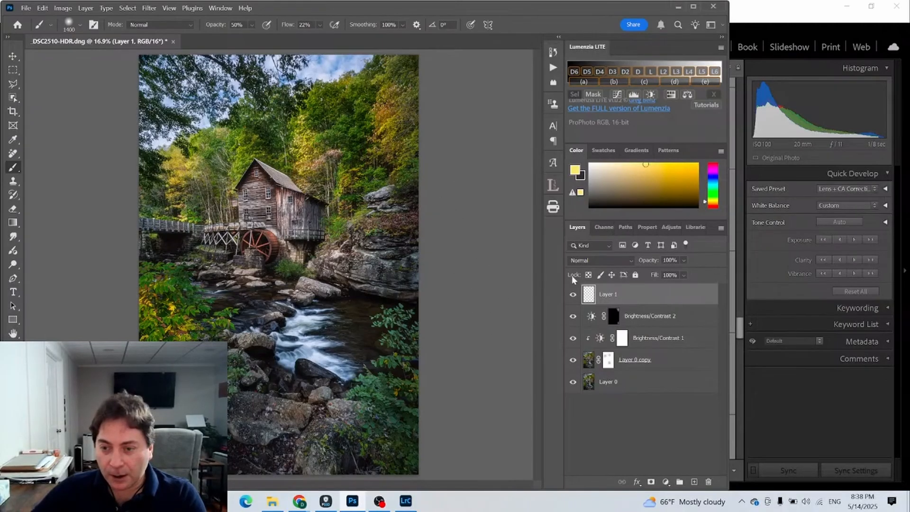
{"action": "left_click", "coordinate": [629, 178]}
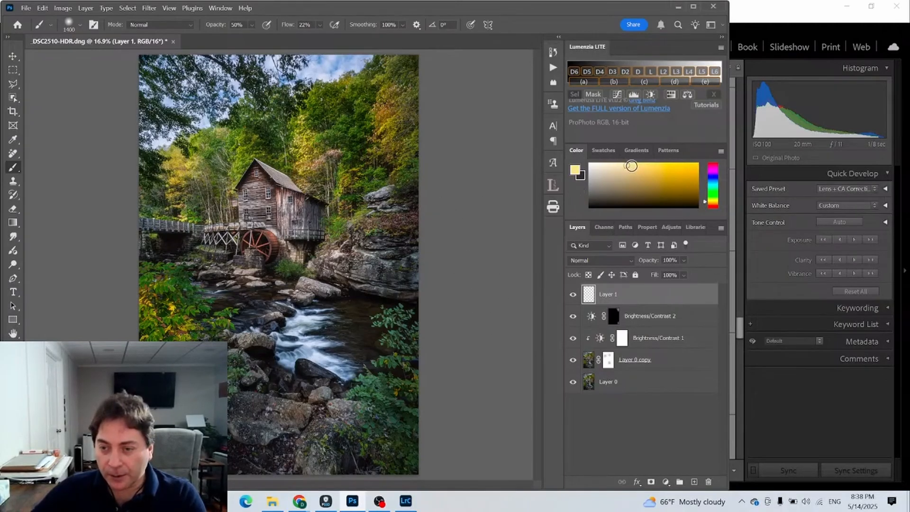
{"action": "left_click_drag", "start_coordinate": [631, 166], "coordinate": [632, 163]}
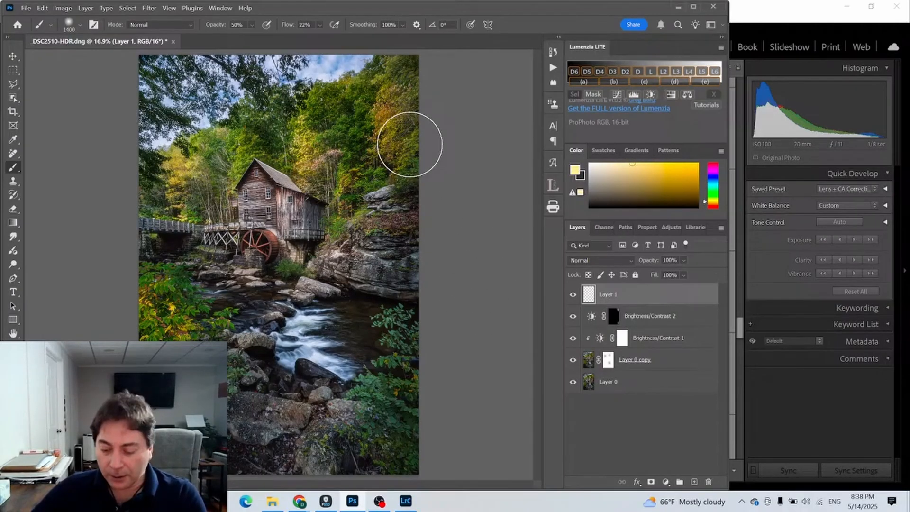
Step: Reduce the brush size to 800 pixels and set the blend mode of Layer 1 to Soft Light
{"action": "key", "text": "bracketleft"}
{"action": "key", "text": "bracketleft"}
{"action": "key", "text": "bracketleft"}
{"action": "key", "text": "bracketleft"}
{"action": "key", "text": "bracketleft"}
{"action": "key", "text": "bracketleft"}
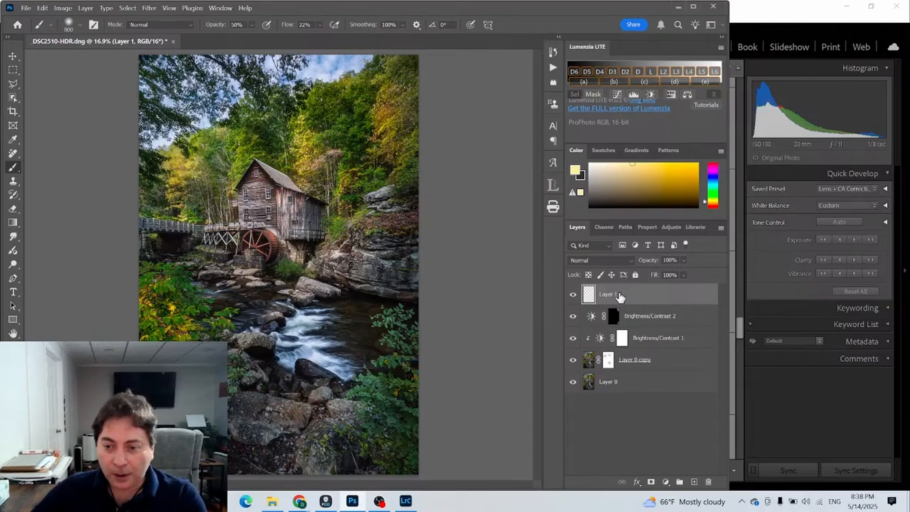
{"action": "left_click", "coordinate": [625, 258]}
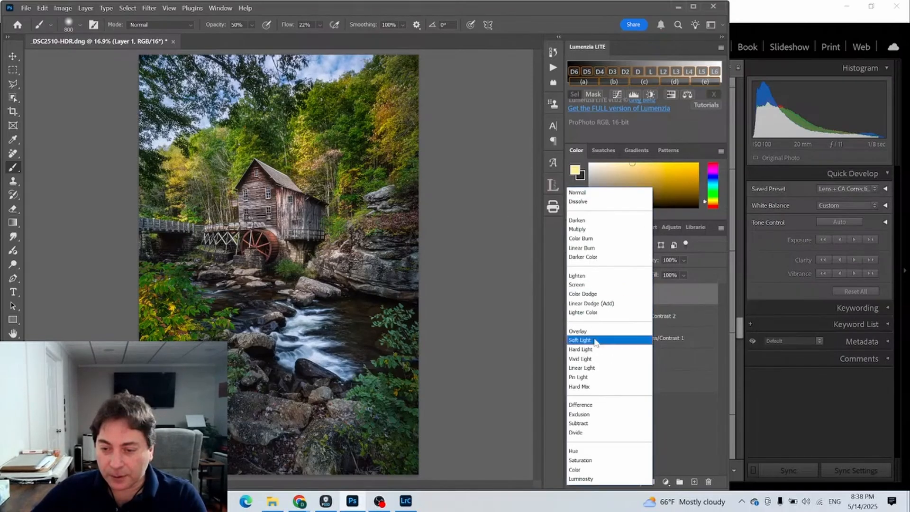
{"action": "left_click", "coordinate": [579, 340]}
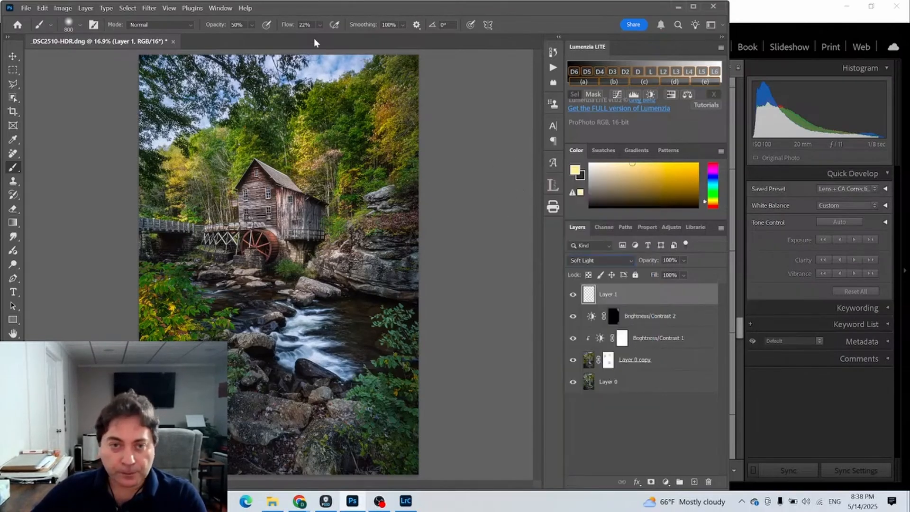
Step: Set the brush to 100% opacity and 5% flow, and reduce its size to 400 pixels
{"action": "left_click", "coordinate": [250, 23]}
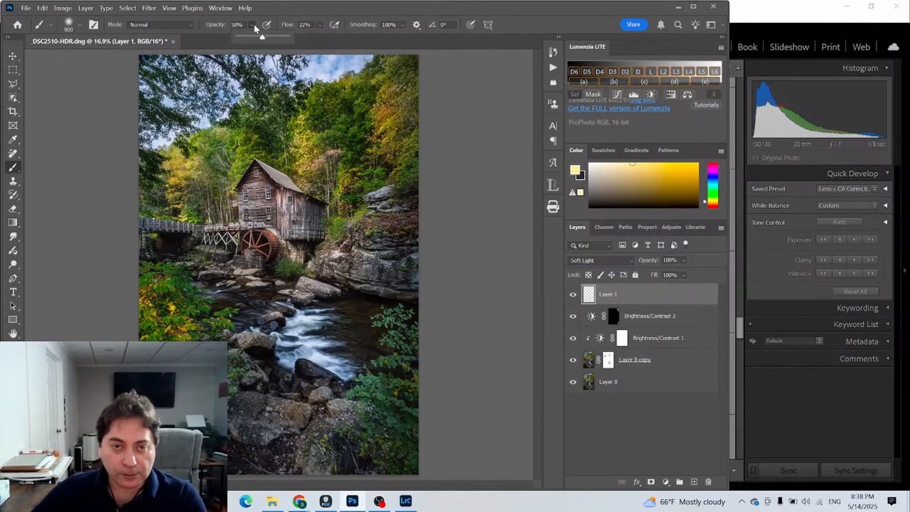
{"action": "left_click_drag", "start_coordinate": [262, 36], "coordinate": [354, 55]}
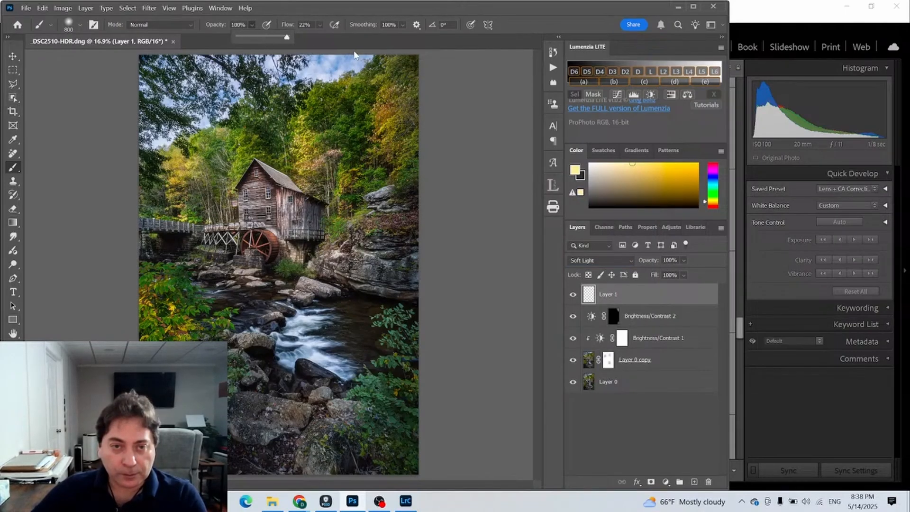
{"action": "left_click", "coordinate": [320, 24]}
{"action": "left_click_drag", "start_coordinate": [324, 38], "coordinate": [317, 41]}
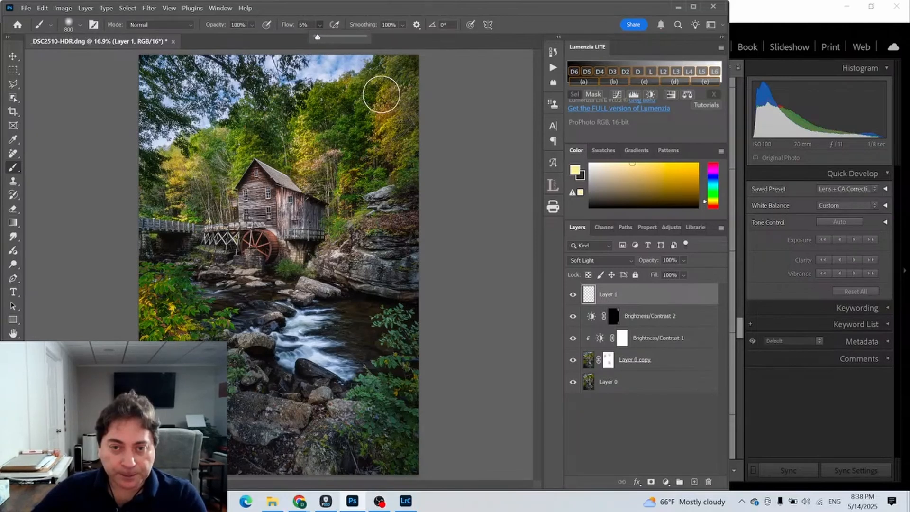
{"action": "key", "text": "bracketleft"}
{"action": "key", "text": "bracketleft"}
{"action": "key", "text": "bracketleft"}
{"action": "key", "text": "bracketleft"}
{"action": "key", "text": "bracketleft"}
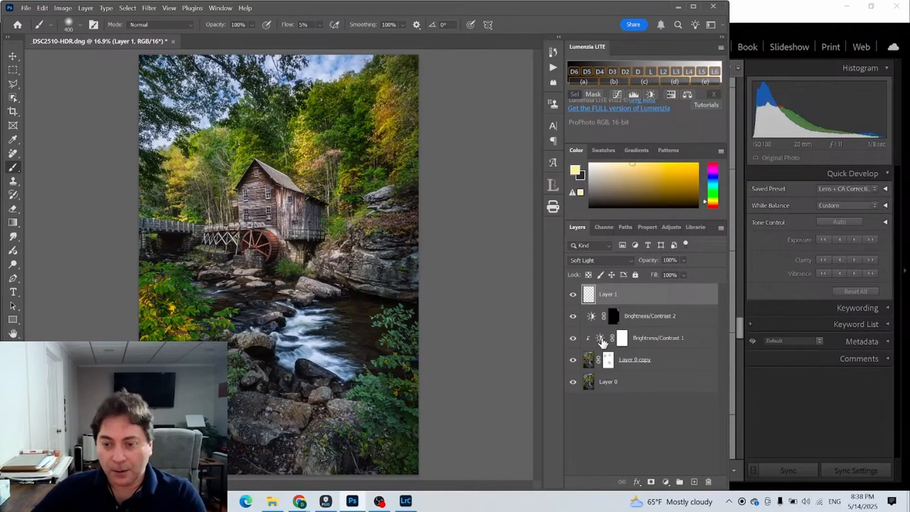
Step: Compare the photo with Layer 1 hidden and shown, lower its opacity to 80%, and make white the foreground color
{"action": "left_click", "coordinate": [573, 298]}
{"action": "left_click", "coordinate": [573, 298]}
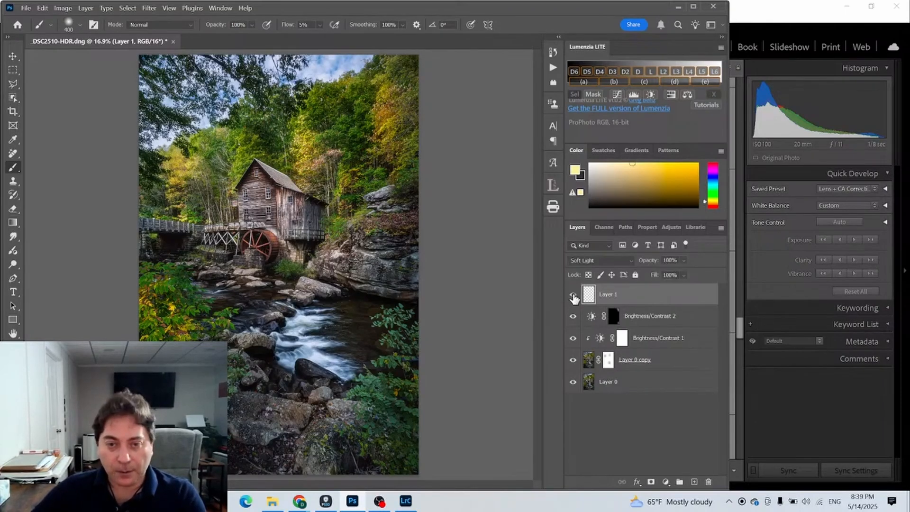
{"action": "left_click_drag", "start_coordinate": [652, 262], "coordinate": [640, 262]}
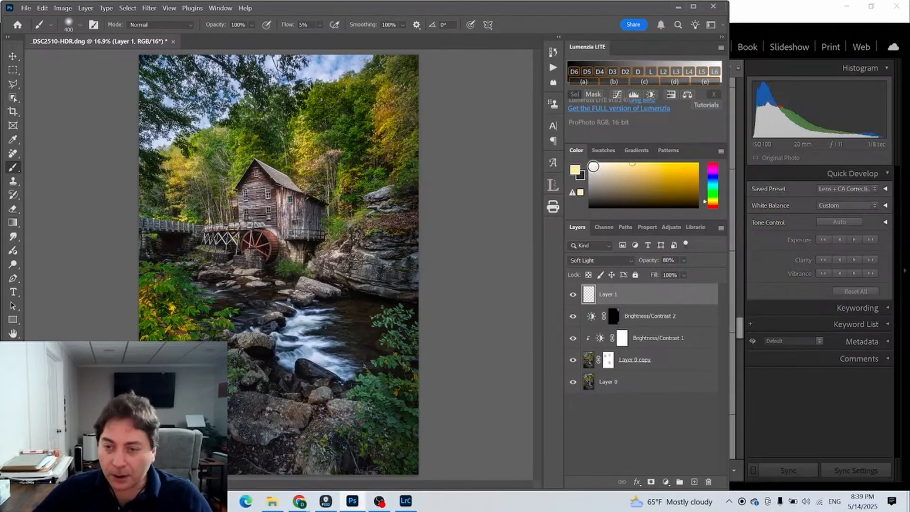
{"action": "left_click", "coordinate": [590, 164]}
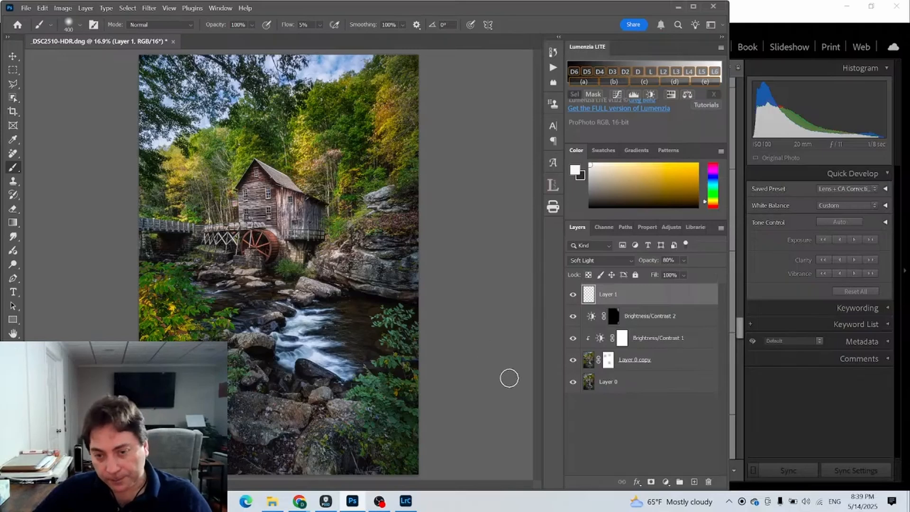
Step: Try Overlay on Layer 1, return it to Soft Light, and compare the photo with the layer hidden and shown
{"action": "left_click", "coordinate": [625, 260]}
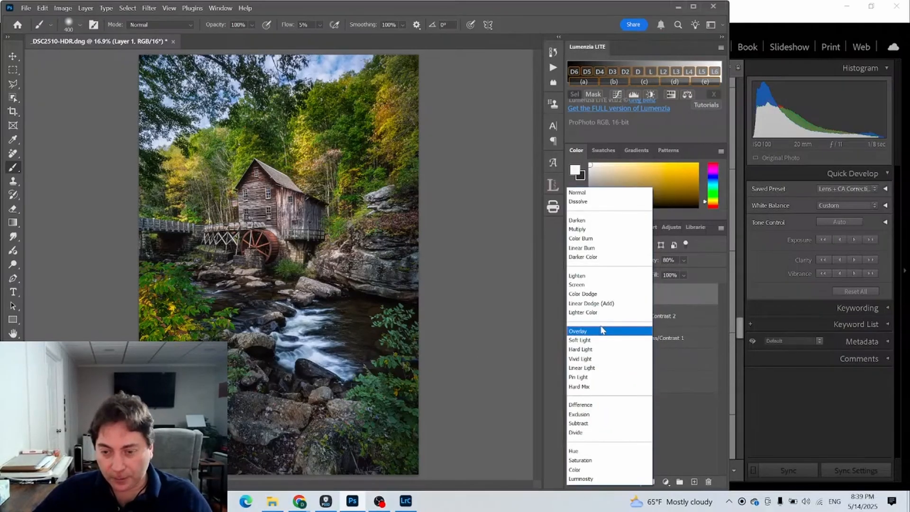
{"action": "left_click", "coordinate": [601, 332]}
{"action": "left_click", "coordinate": [616, 258]}
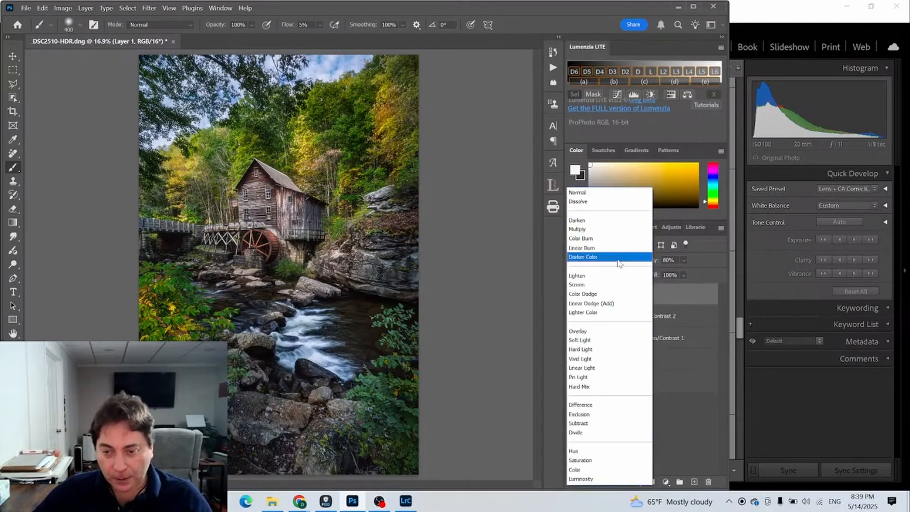
{"action": "left_click", "coordinate": [591, 339]}
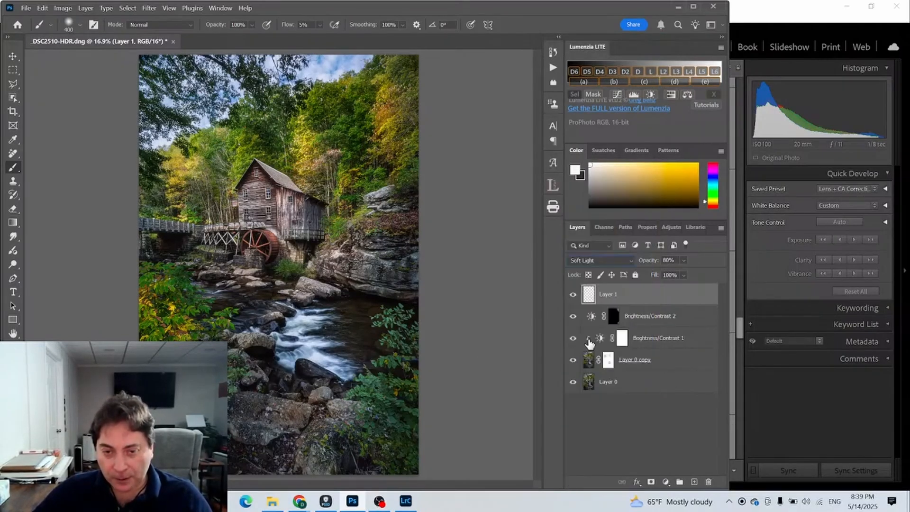
{"action": "left_click", "coordinate": [573, 294]}
{"action": "left_click", "coordinate": [574, 295]}
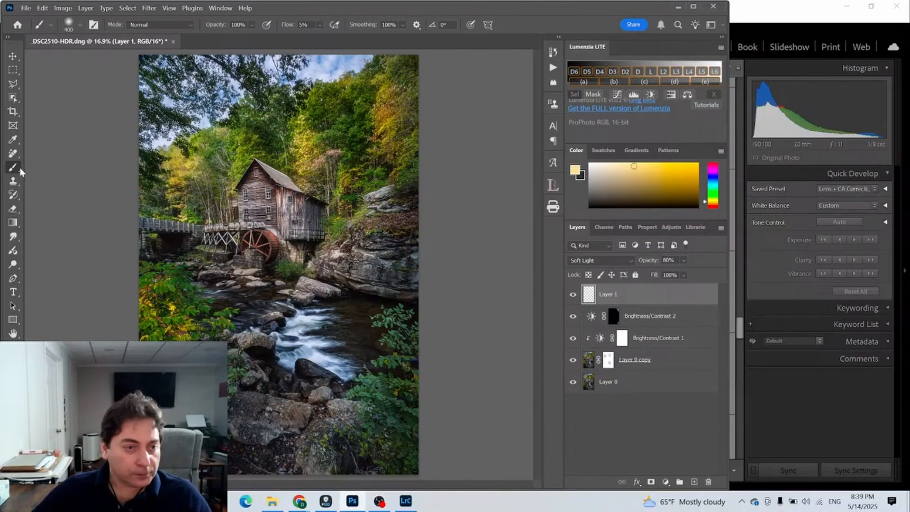
Step: Compare the rocks and trees beside the mill close up with Layer 1 hidden and shown
{"action": "left_click", "coordinate": [13, 210]}
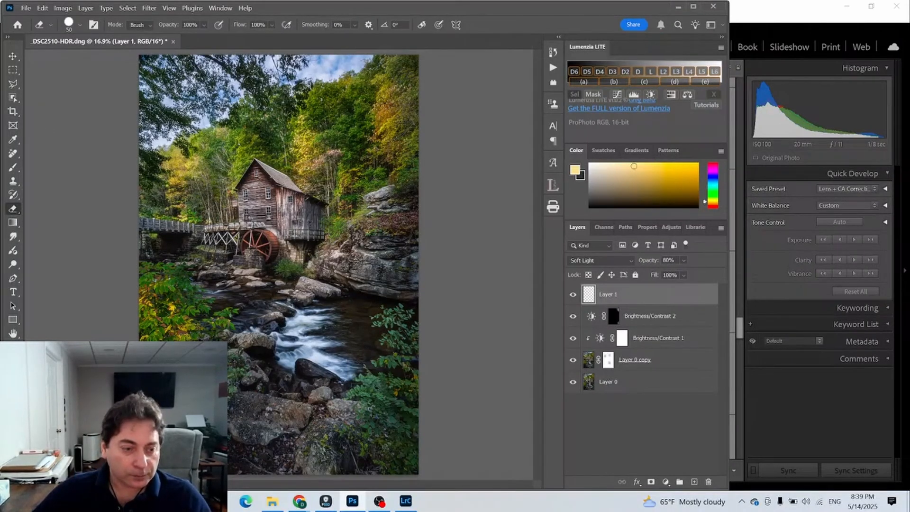
{"action": "key", "text": "z"}
{"action": "left_click", "coordinate": [361, 207]}
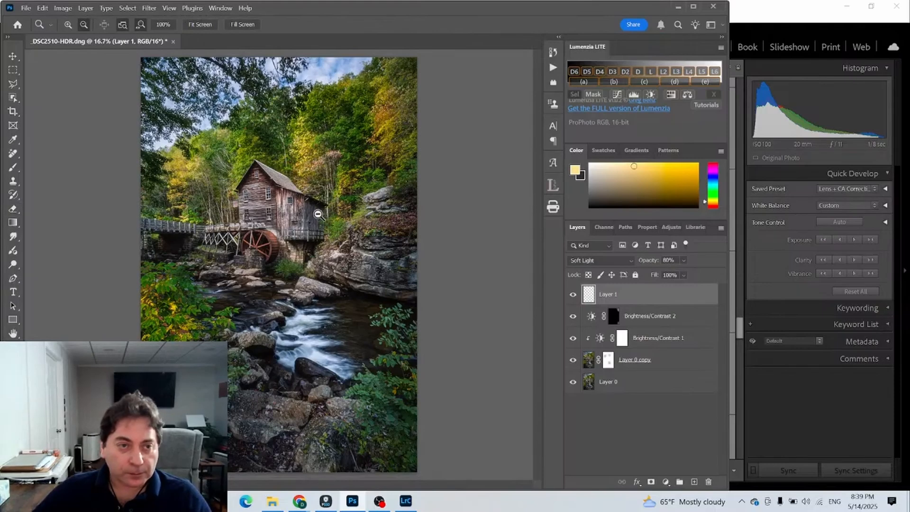
{"action": "left_click", "coordinate": [367, 209]}
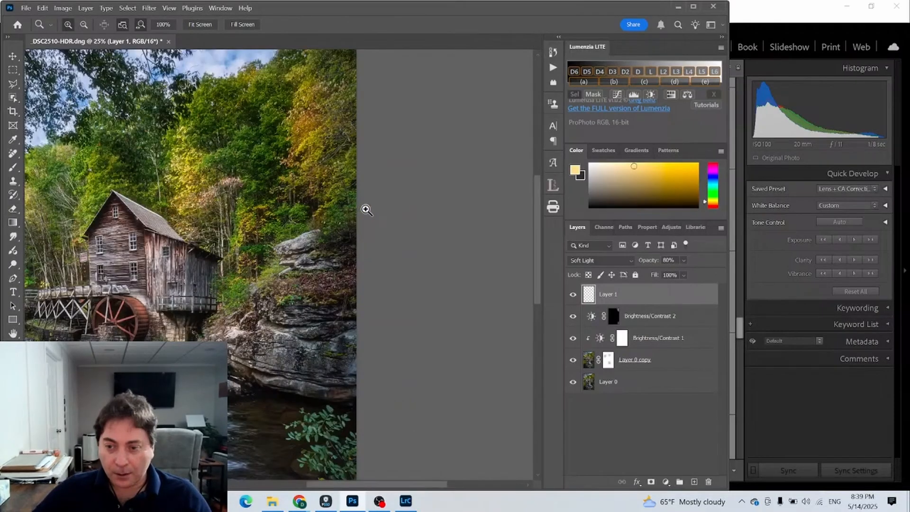
{"action": "left_click", "coordinate": [267, 254]}
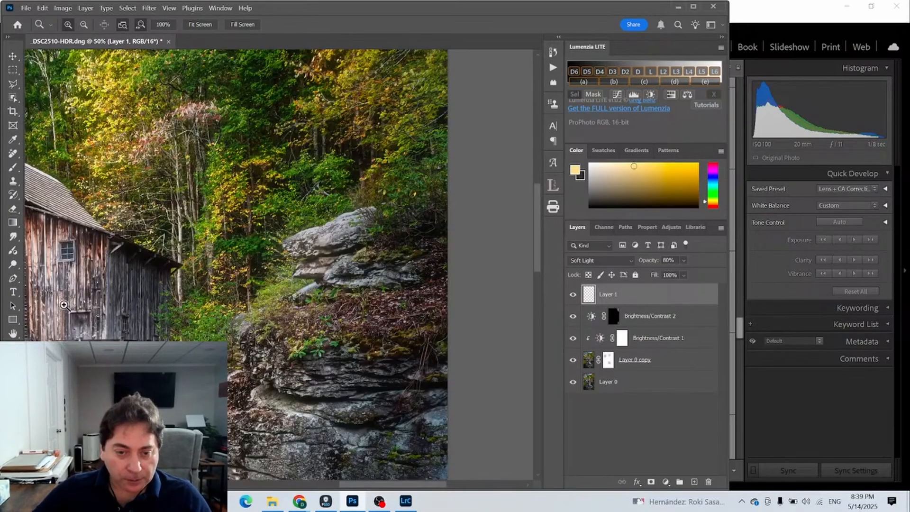
{"action": "left_click", "coordinate": [574, 294]}
{"action": "left_click", "coordinate": [574, 294]}
{"action": "left_click", "coordinate": [574, 295]}
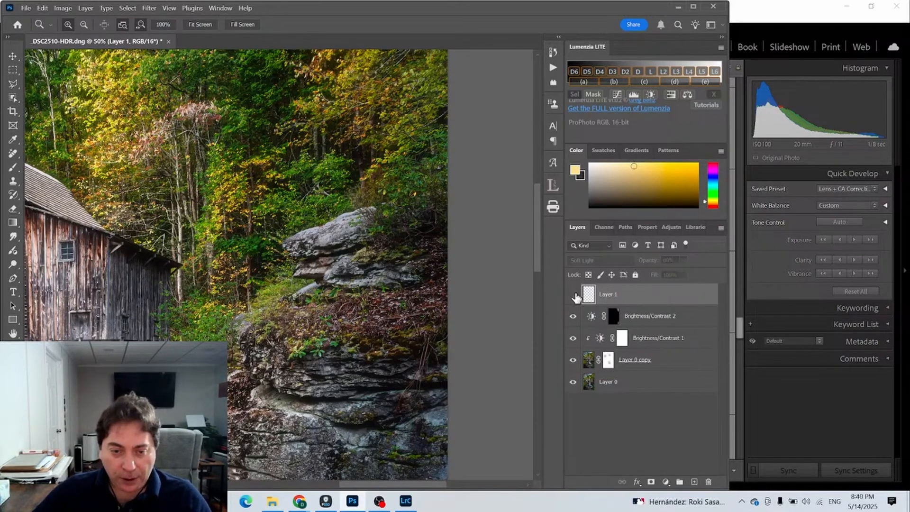
{"action": "left_click", "coordinate": [574, 294]}
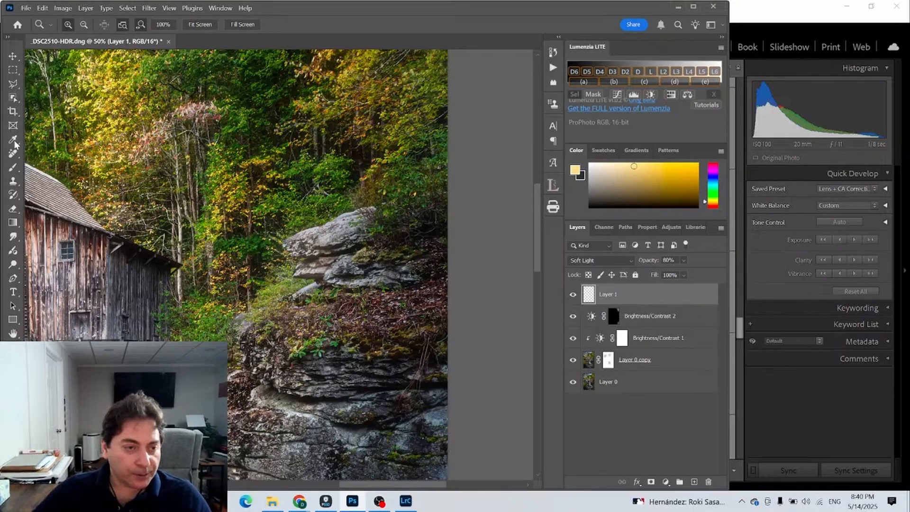
Step: Switch to the Eraser tool and enlarge it to 200 pixels
{"action": "left_click", "coordinate": [13, 210]}
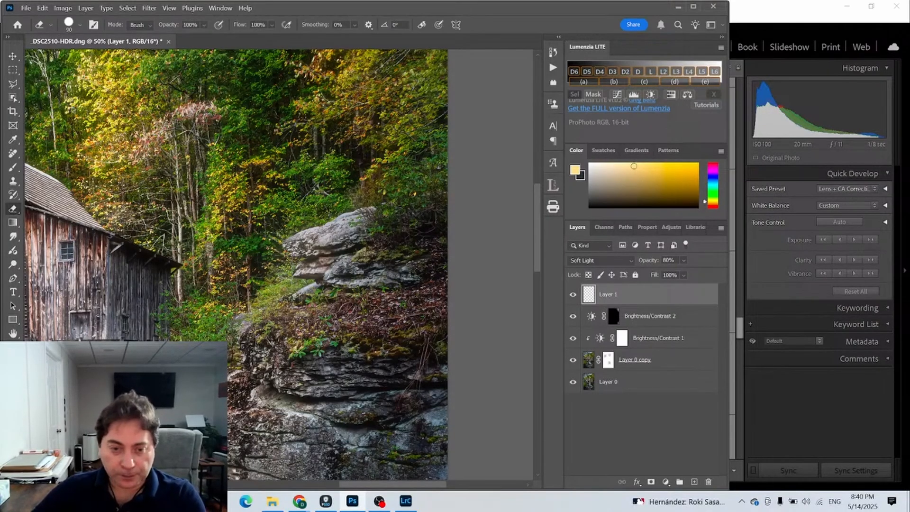
{"action": "key", "text": "bracketright"}
{"action": "key", "text": "bracketright"}
{"action": "key", "text": "bracketright"}
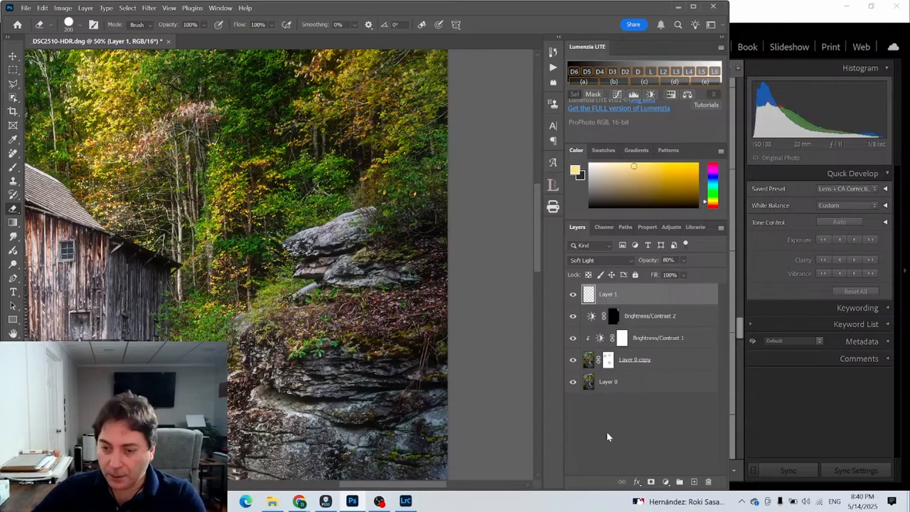
Step: Add a Brightness/Contrast adjustment layer above Layer 1 with brightness 20 and contrast 12, and invert its mask to black
{"action": "left_click", "coordinate": [666, 482]}
{"action": "left_click", "coordinate": [698, 328]}
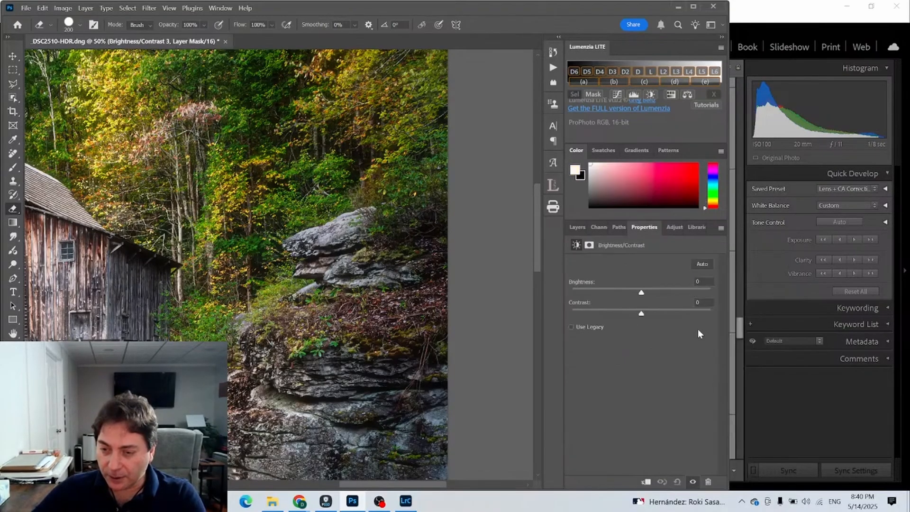
{"action": "left_click_drag", "start_coordinate": [645, 296], "coordinate": [651, 295]}
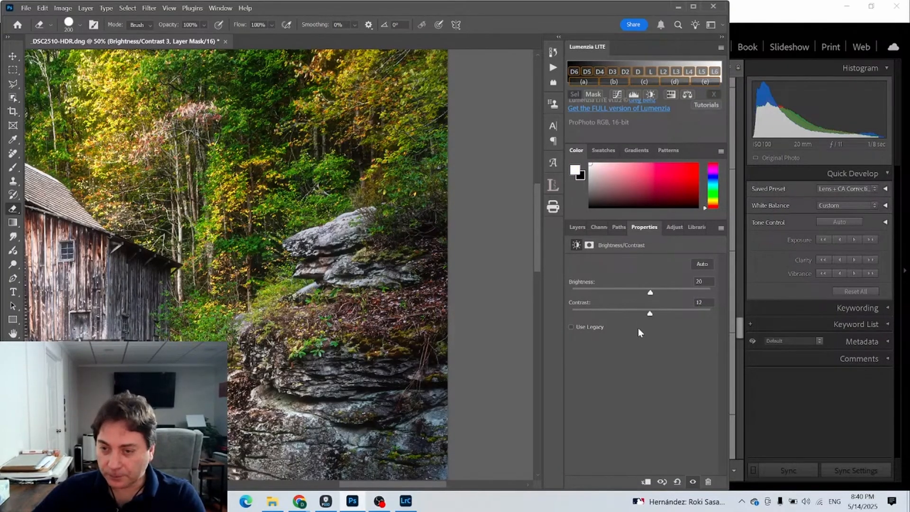
{"action": "left_click", "coordinate": [577, 227]}
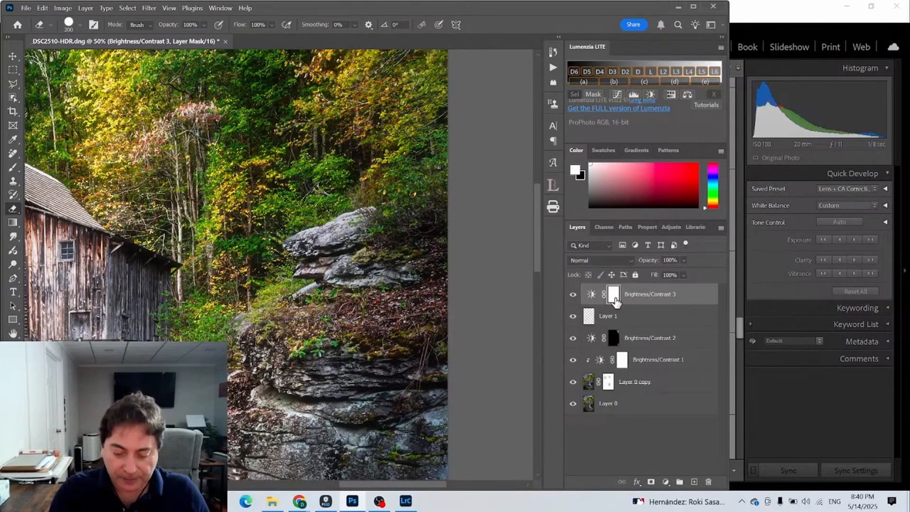
{"action": "key", "text": "i"}
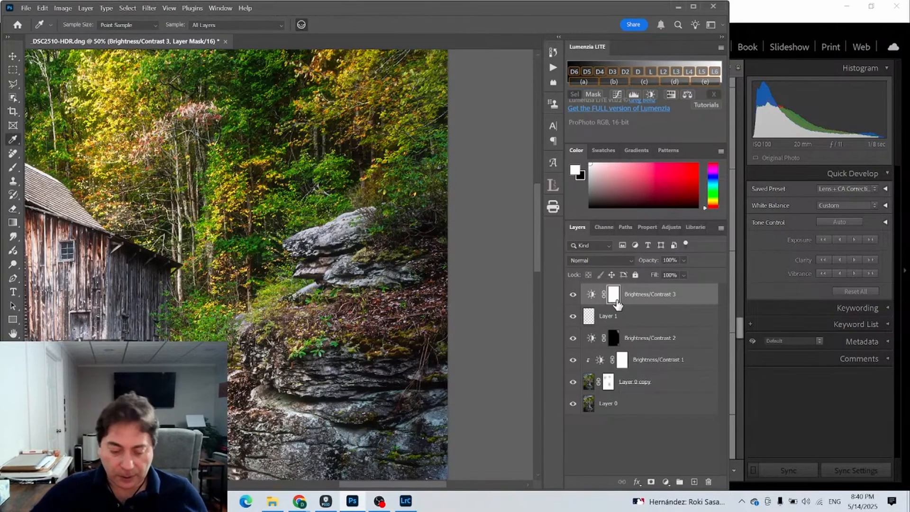
{"action": "key", "text": "ctrl+i"}
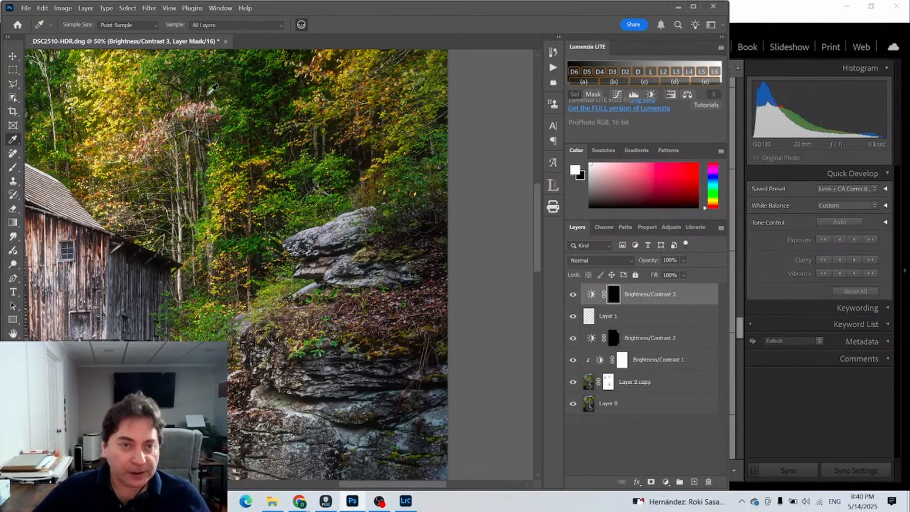
Step: Paint the rock ledge beside the mill in white on the Brightness/Contrast 3 mask with the brush at 27% flow
{"action": "left_click", "coordinate": [13, 171]}
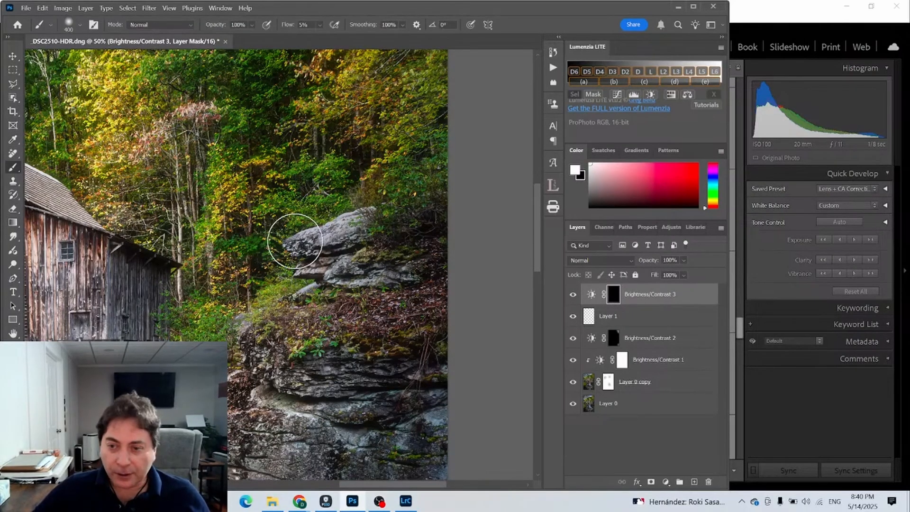
{"action": "left_click", "coordinate": [320, 24]}
{"action": "left_click", "coordinate": [325, 38]}
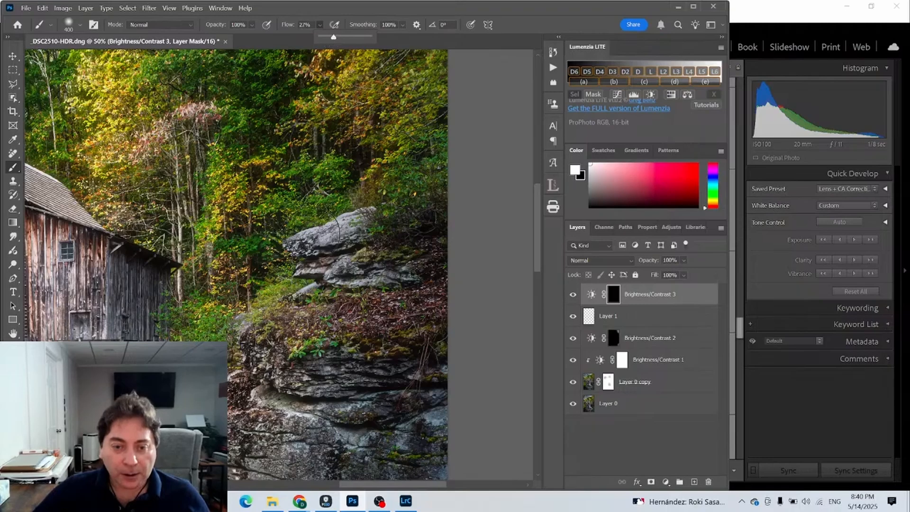
{"action": "left_click", "coordinate": [312, 234]}
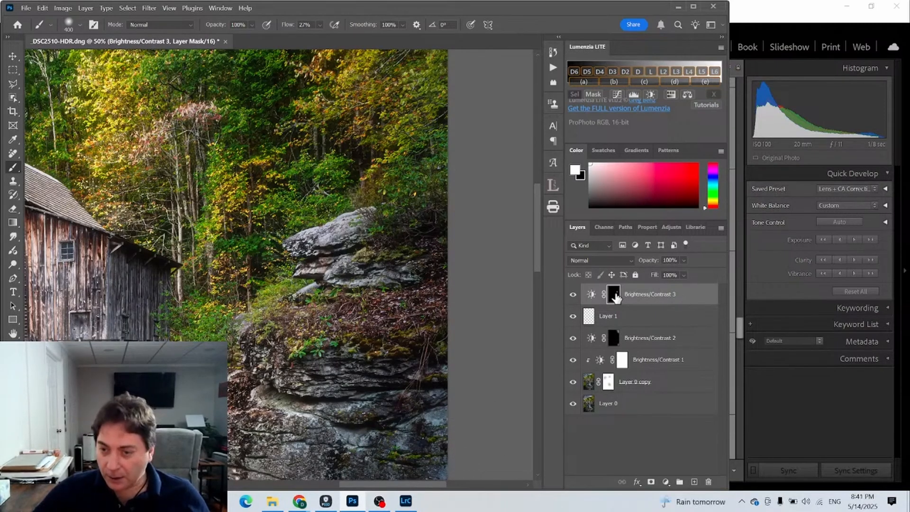
Step: Add a Color Balance adjustment layer with the midtones shifted toward yellow to -19, and invert its mask to black
{"action": "left_click", "coordinate": [666, 482]}
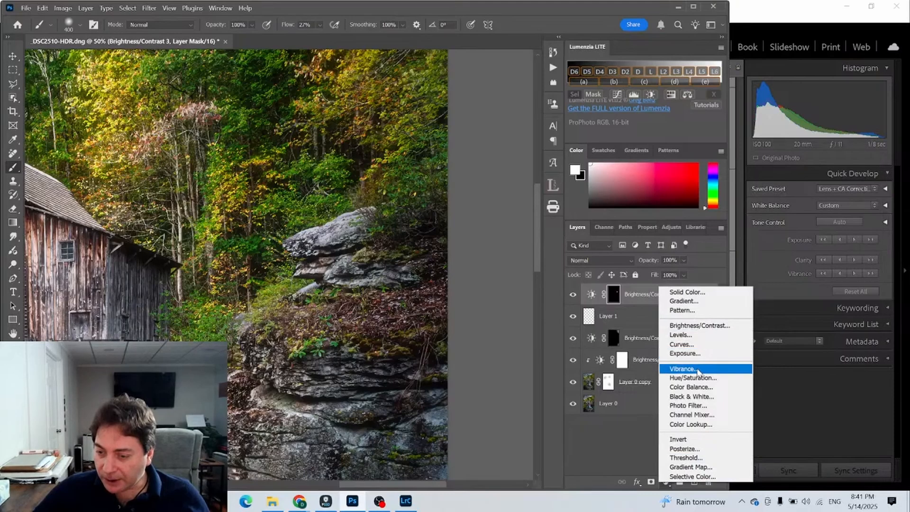
{"action": "left_click", "coordinate": [696, 391]}
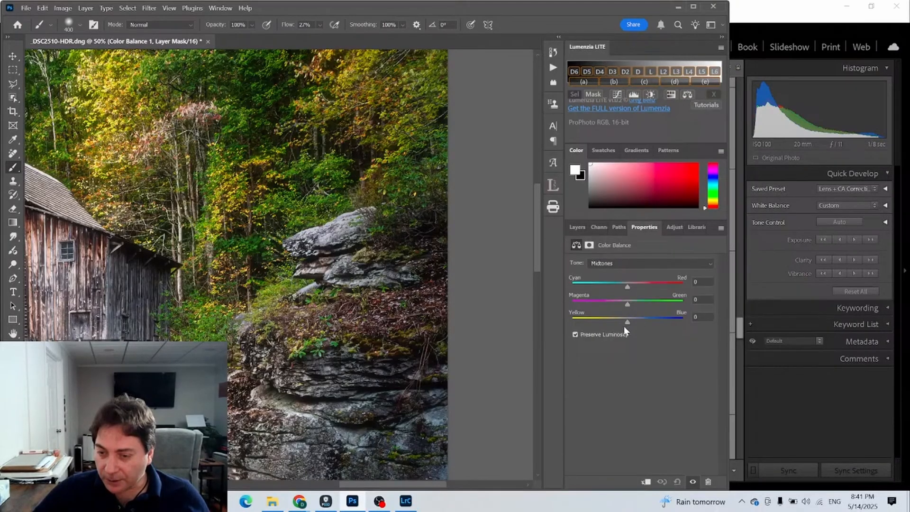
{"action": "left_click_drag", "start_coordinate": [626, 322], "coordinate": [618, 320]}
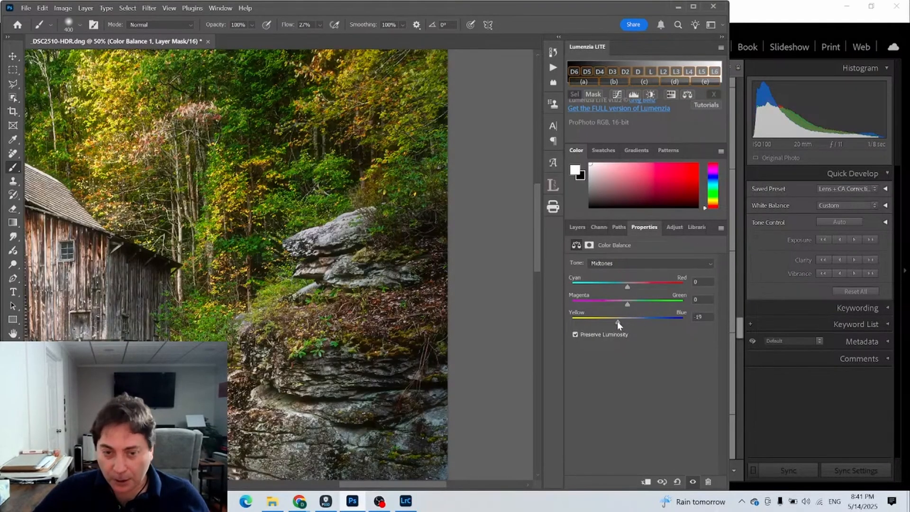
{"action": "left_click", "coordinate": [577, 228]}
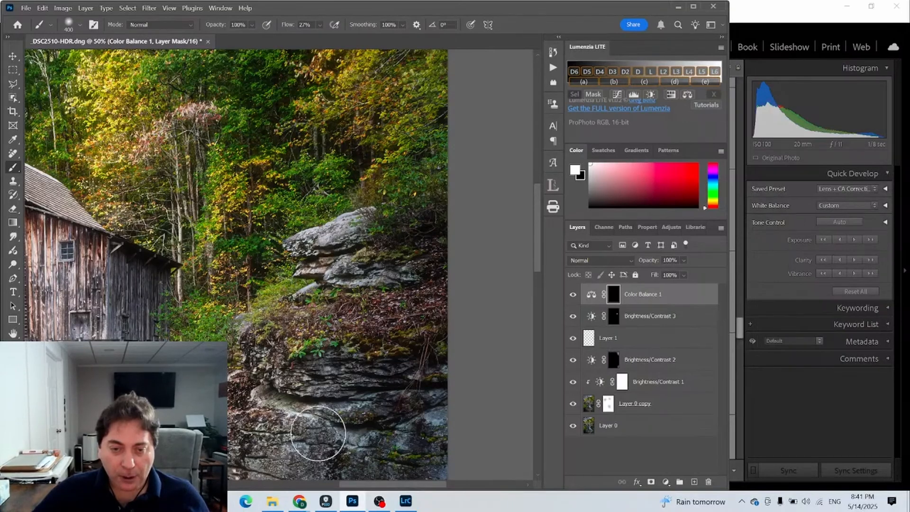
Step: Compare the rock ledge with Color Balance 1 and Brightness/Contrast 3 each hidden and shown
{"action": "left_click", "coordinate": [573, 294]}
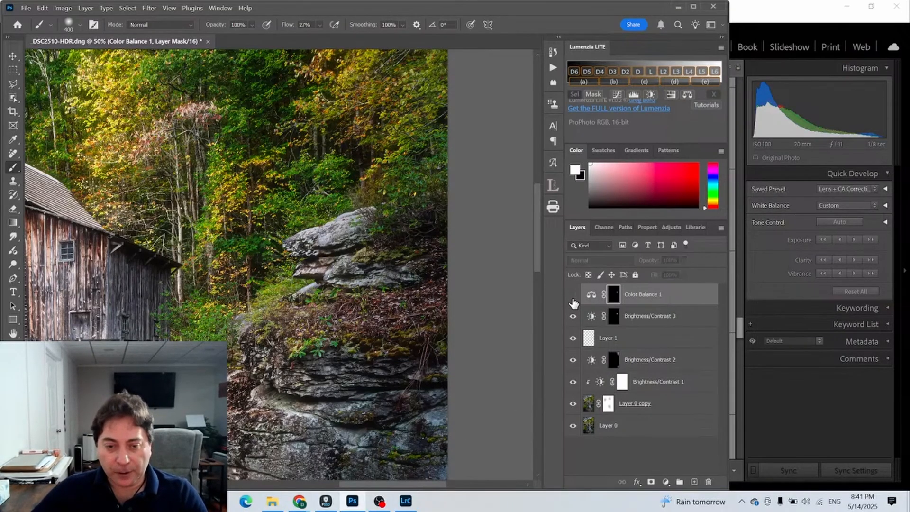
{"action": "left_click", "coordinate": [573, 296]}
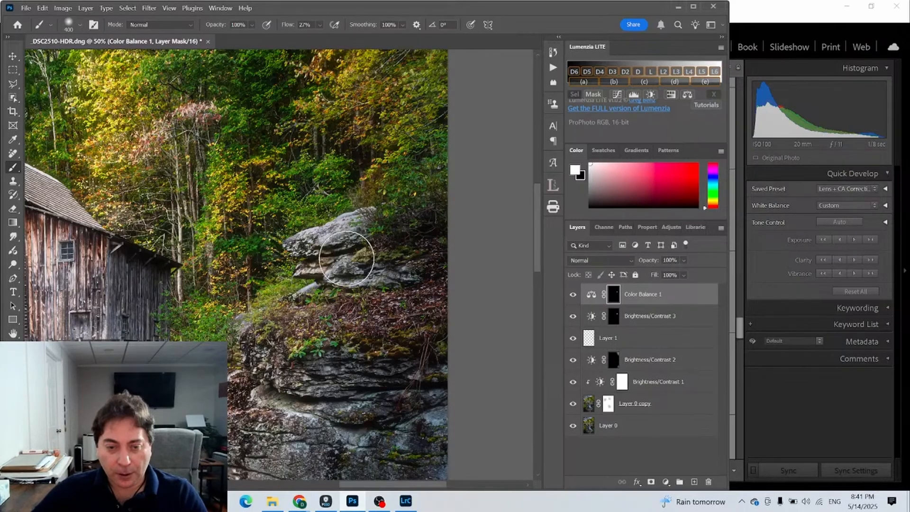
{"action": "left_click", "coordinate": [573, 318]}
{"action": "left_click", "coordinate": [573, 319]}
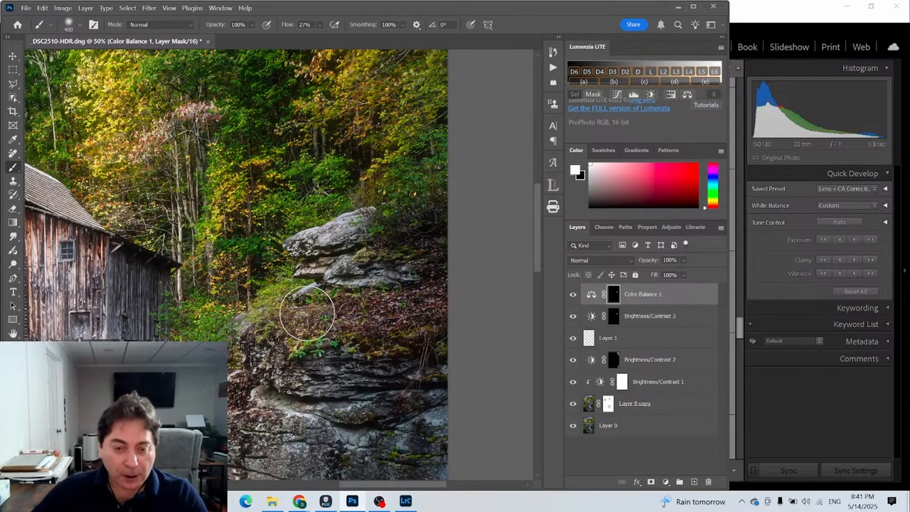
Step: Paint white over more of the rocks beside the mill on the Brightness/Contrast 3 mask
{"action": "left_click", "coordinate": [611, 317]}
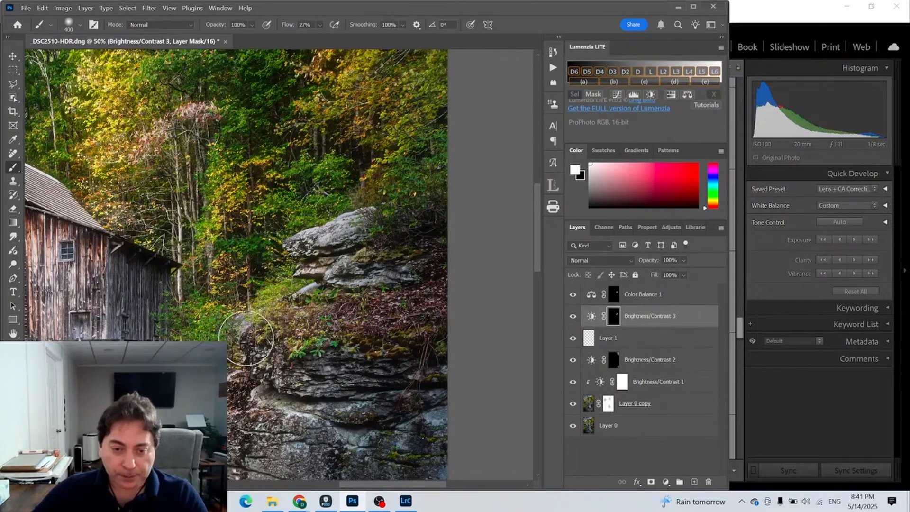
{"action": "key", "text": "z"}
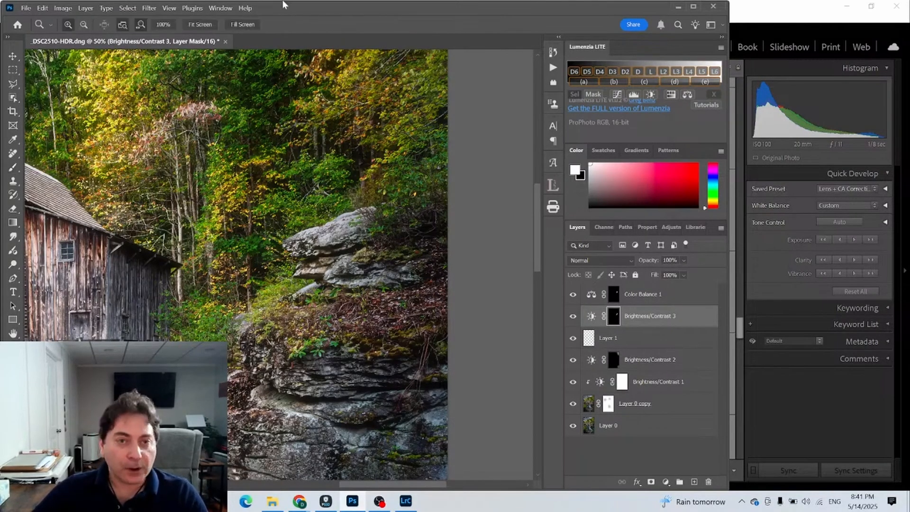
{"action": "left_click", "coordinate": [211, 28]}
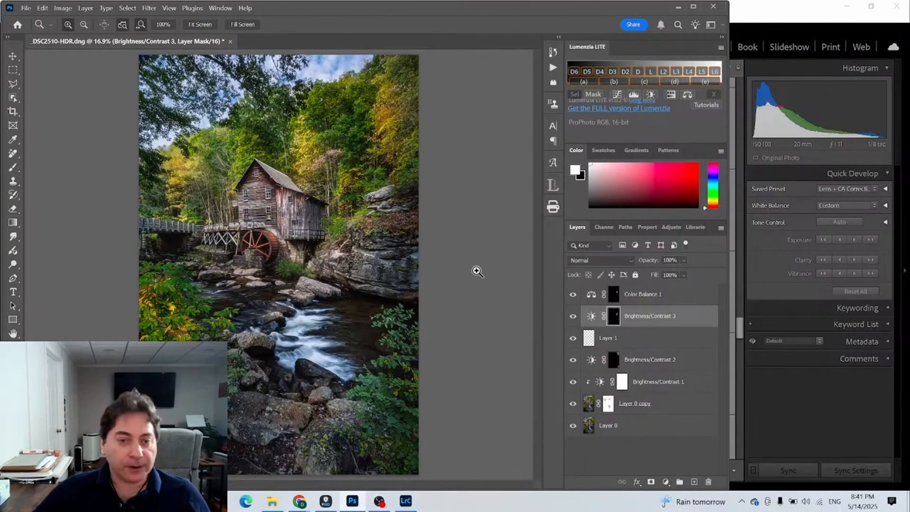
Step: Close the Photoshop document with its changes saved, and rate _DSC2510-HDR-Edit.tif 4 stars in Lightroom Classic
{"action": "left_click", "coordinate": [228, 41]}
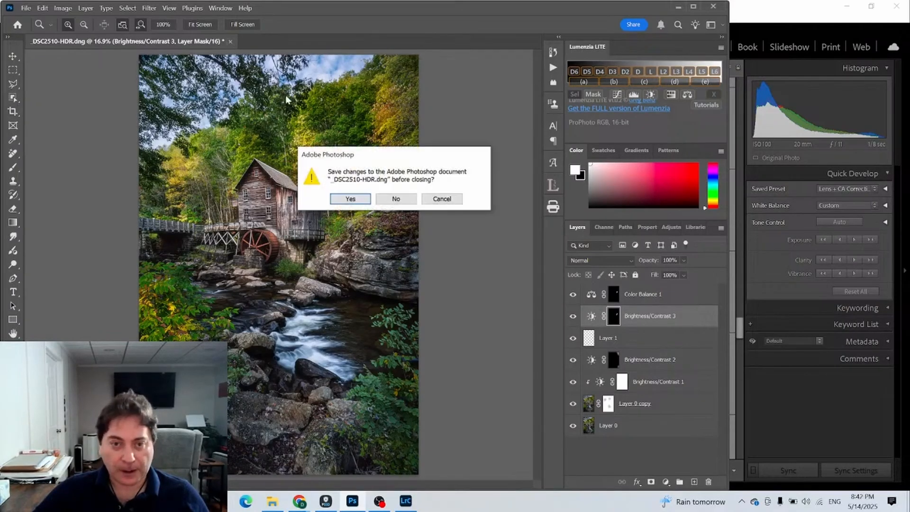
{"action": "left_click", "coordinate": [339, 200]}
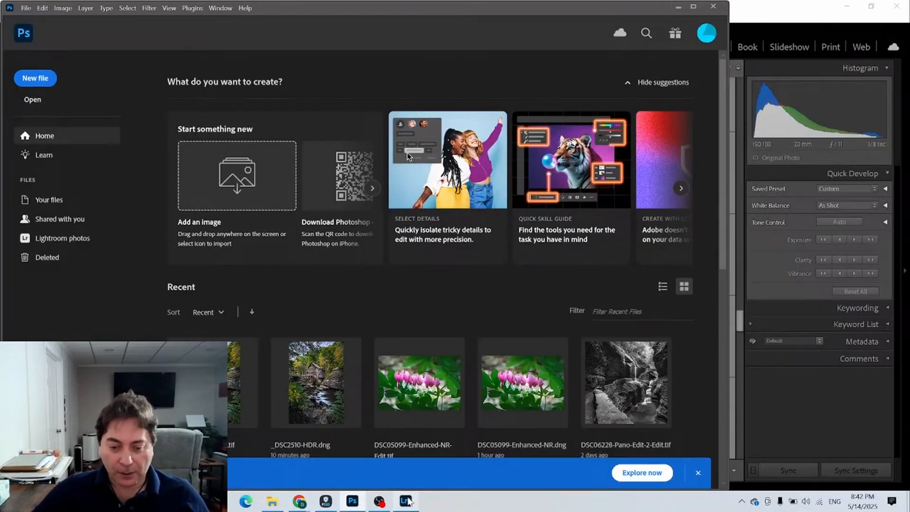
{"action": "left_click", "coordinate": [406, 501]}
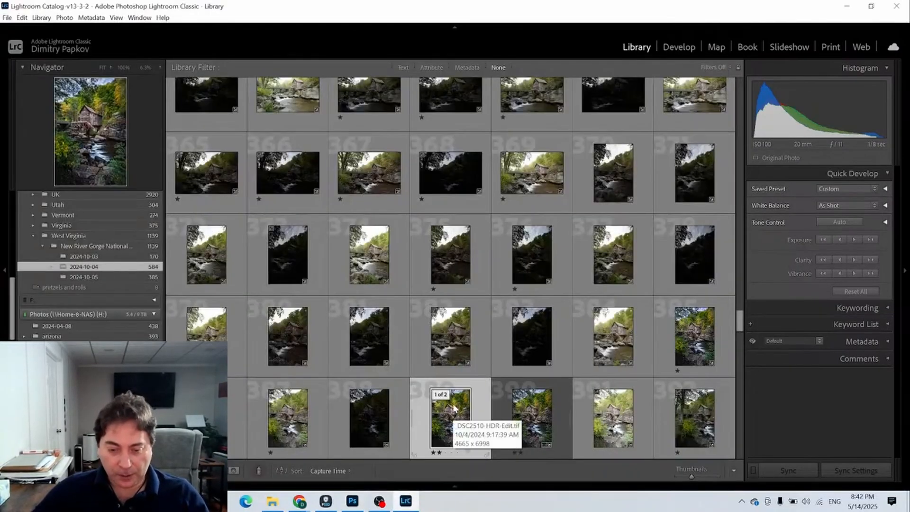
{"action": "key", "text": "4"}
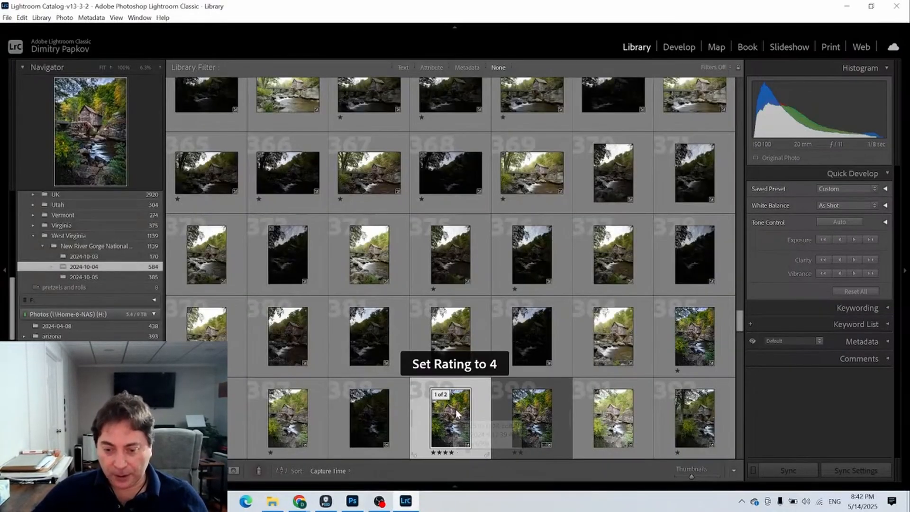
Step: Create a virtual copy of the two-star mill photo next to the four-star edited TIFF
{"action": "left_click", "coordinate": [544, 418]}
{"action": "right_click", "coordinate": [544, 418]}
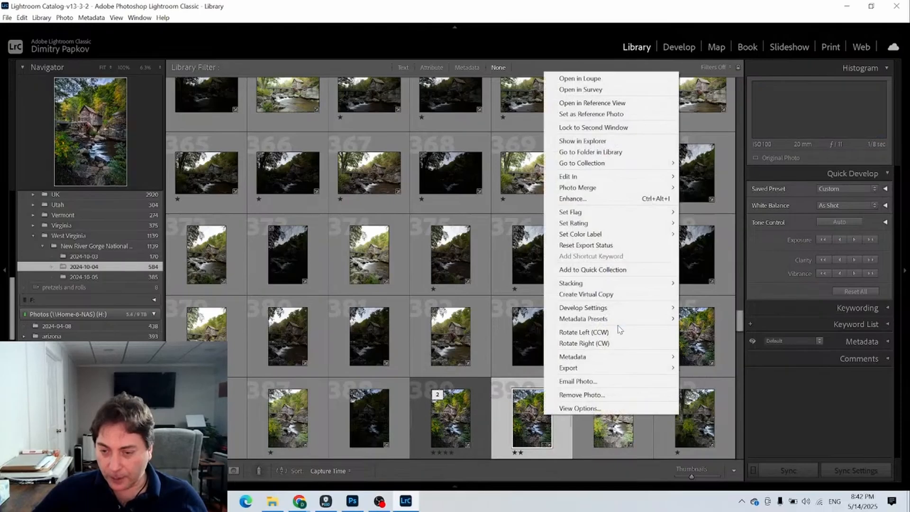
{"action": "left_click", "coordinate": [615, 295]}
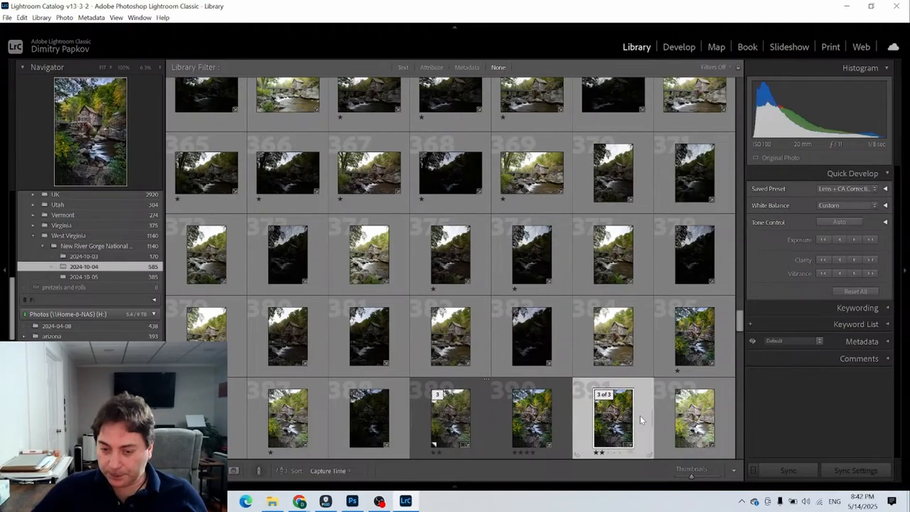
{"action": "left_click", "coordinate": [475, 414]}
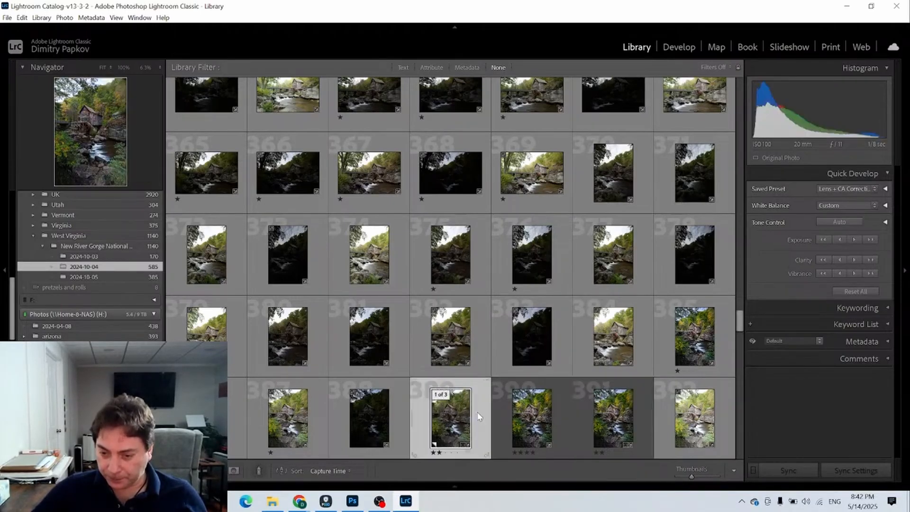
{"action": "right_click", "coordinate": [480, 416]}
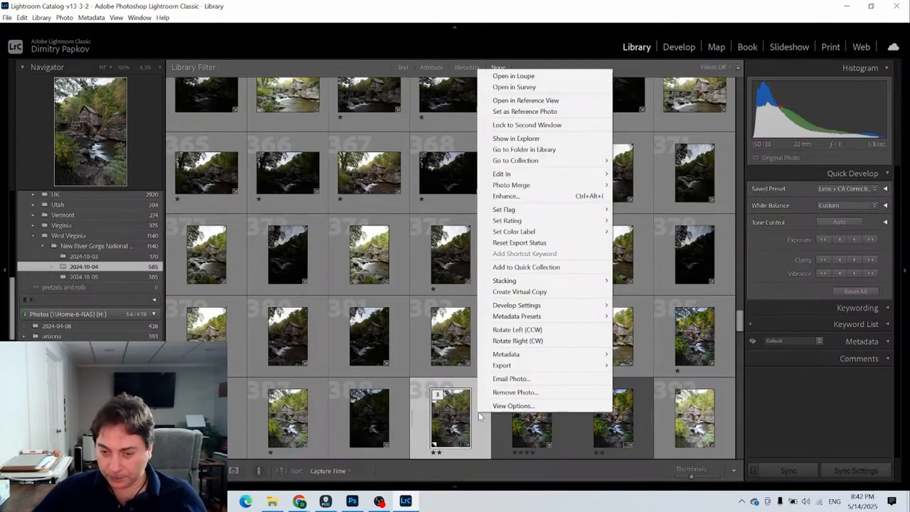
{"action": "left_click", "coordinate": [477, 422]}
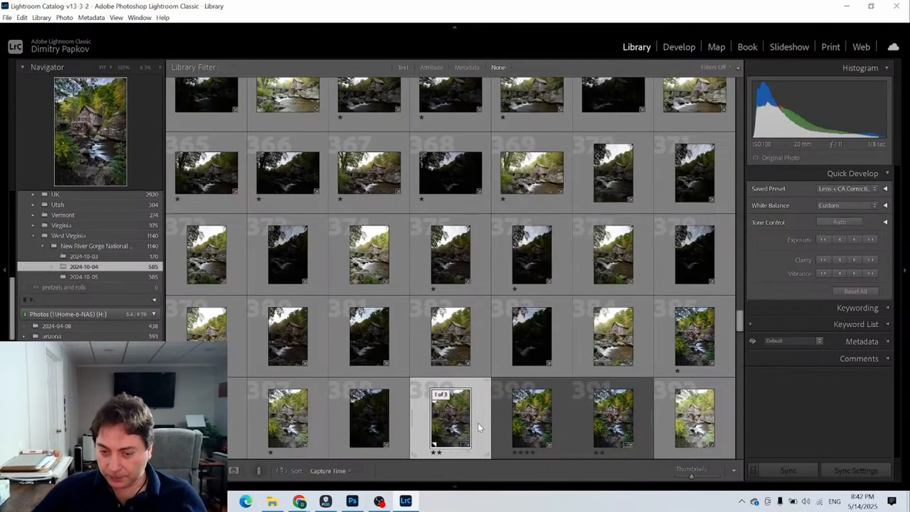
Step: Reset all develop settings of the two-star mill photo that is third in the stack
{"action": "left_click", "coordinate": [587, 420]}
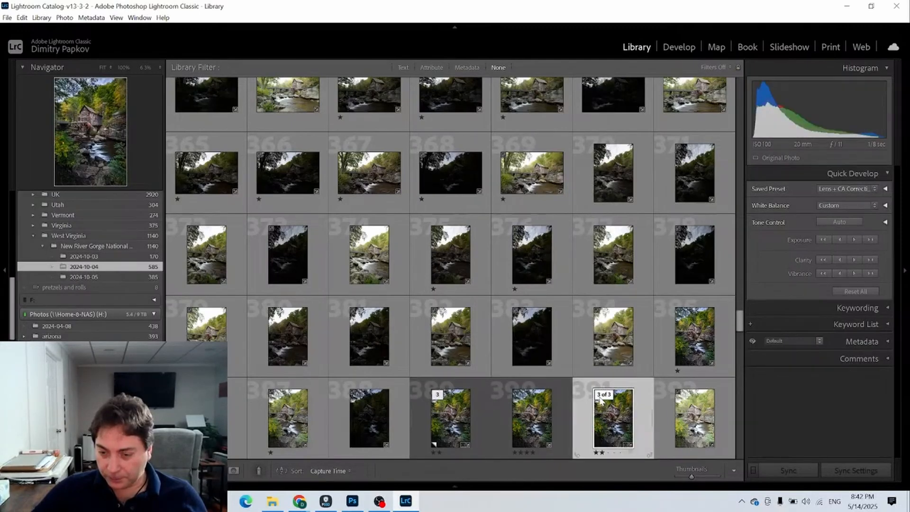
{"action": "left_click", "coordinate": [685, 49]}
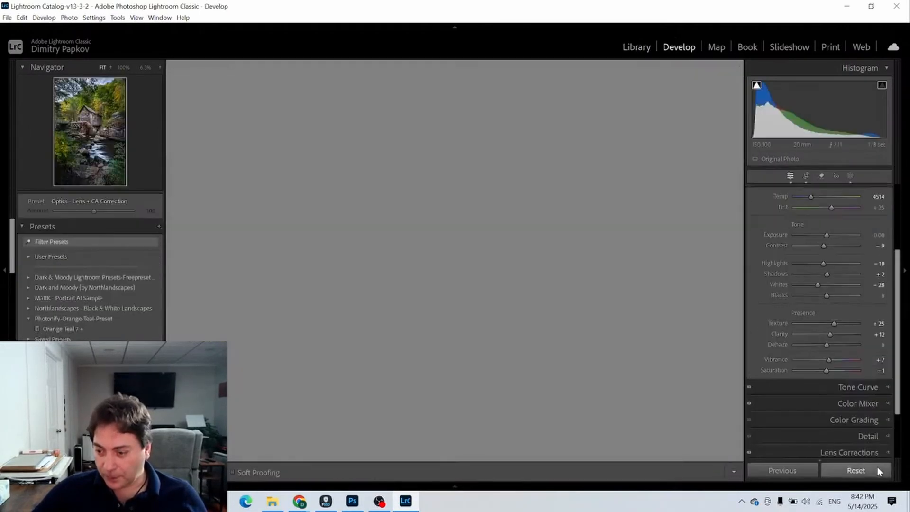
{"action": "left_click", "coordinate": [856, 470]}
Step: Enable Remove Chromatic Aberration and the lens profile corrections for the reset mill photo
{"action": "scroll", "coordinate": [881, 436], "scroll_direction": "down", "scroll_amount": 3}
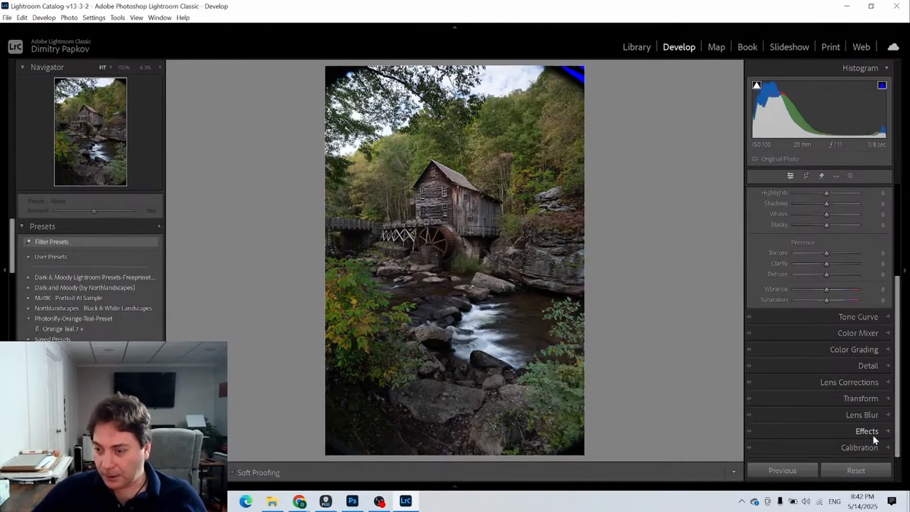
{"action": "left_click", "coordinate": [883, 399]}
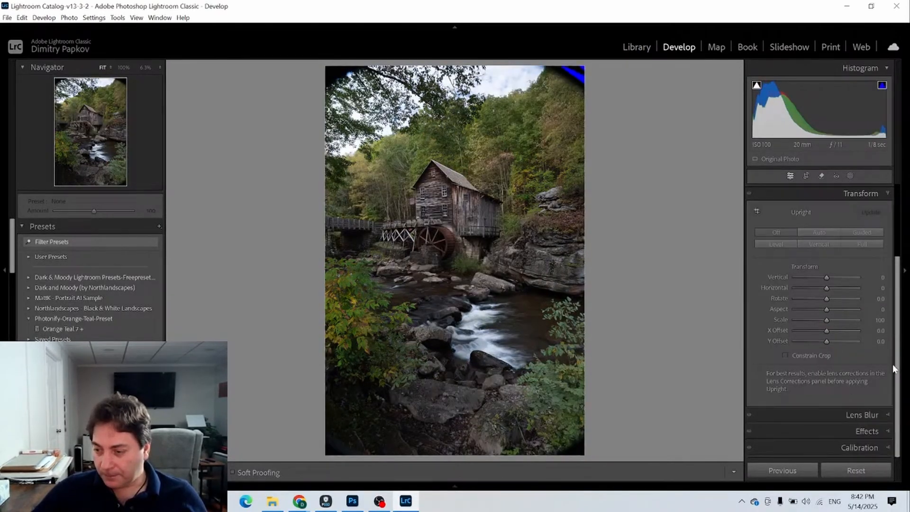
{"action": "left_click", "coordinate": [882, 194]}
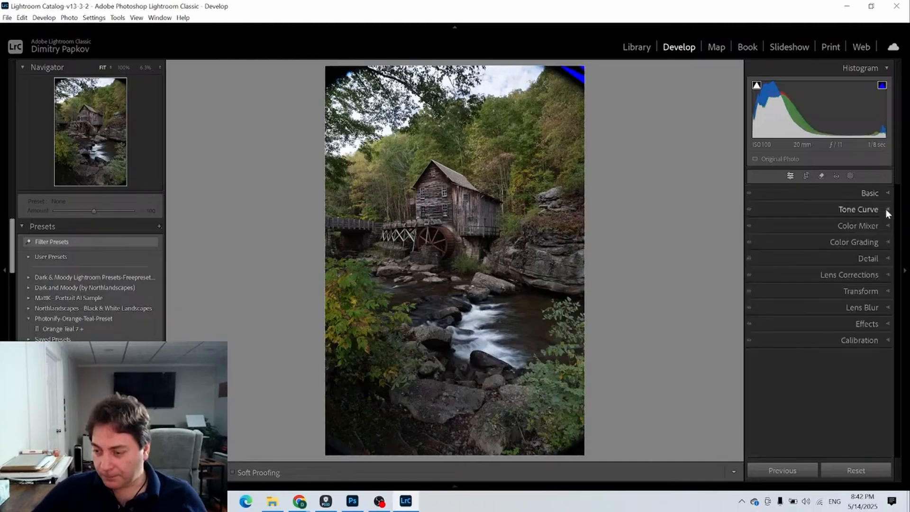
{"action": "left_click", "coordinate": [878, 275]}
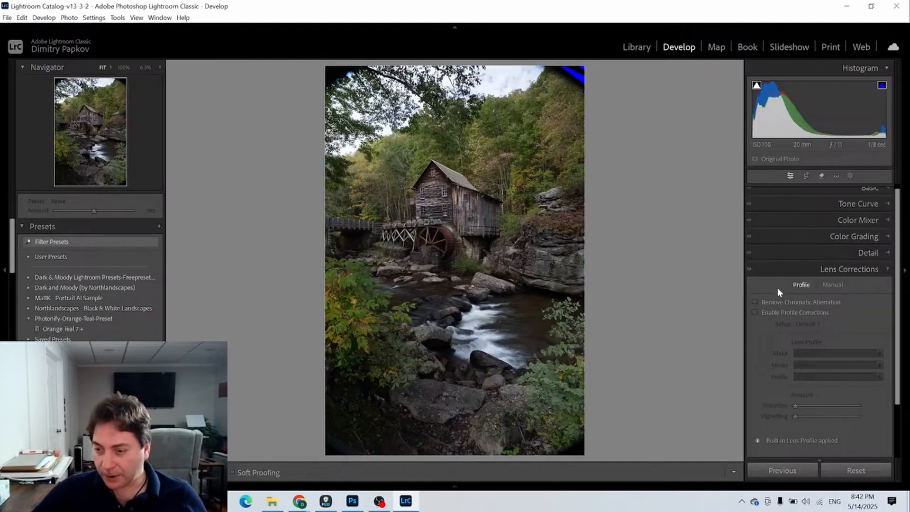
{"action": "left_click", "coordinate": [778, 311]}
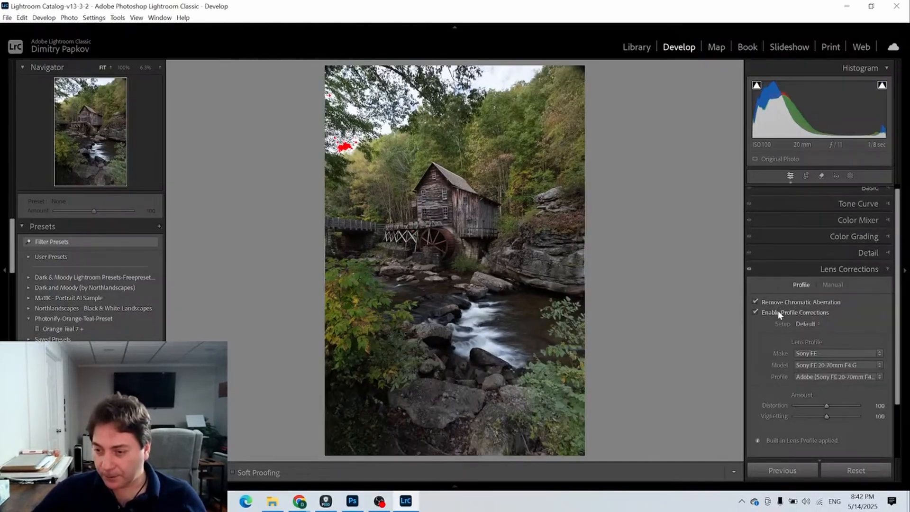
Step: Return to the Library grid and rate the first mill photo in the stack 3 stars
{"action": "left_click", "coordinate": [635, 48]}
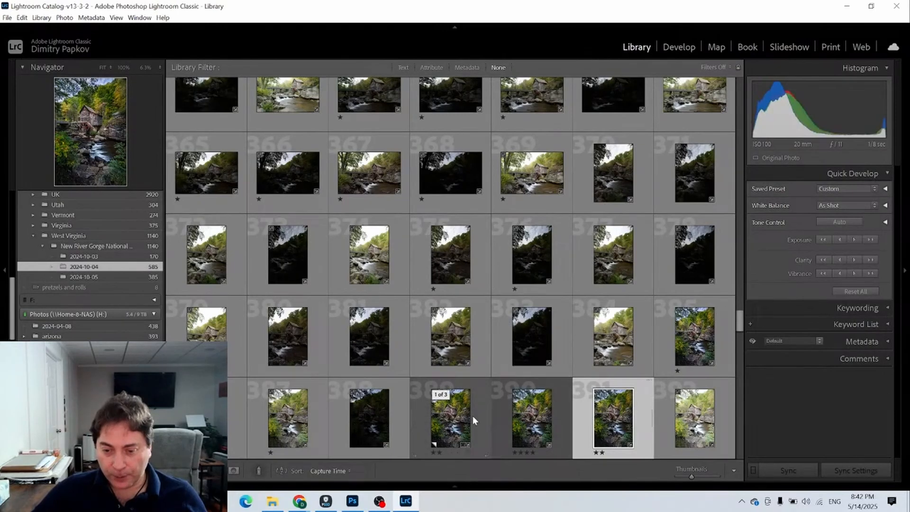
{"action": "left_click", "coordinate": [478, 416], "text": "shift"}
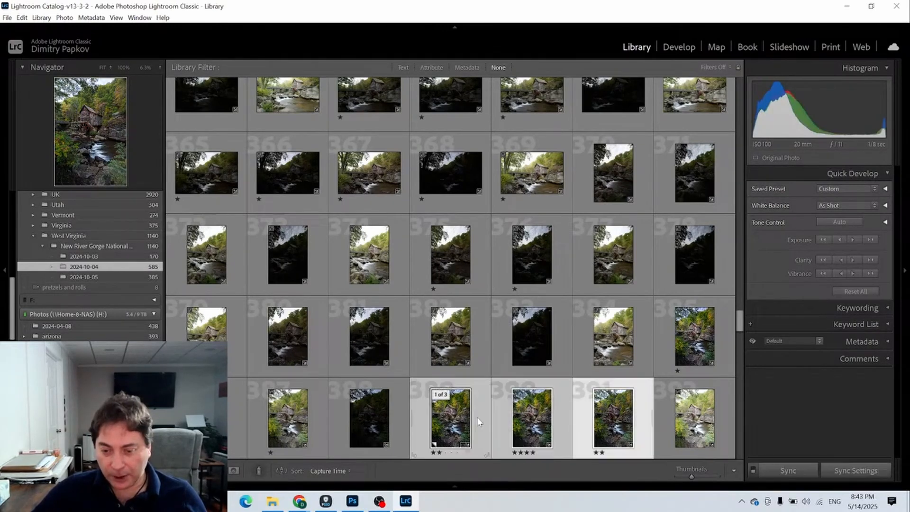
{"action": "left_click", "coordinate": [479, 419]}
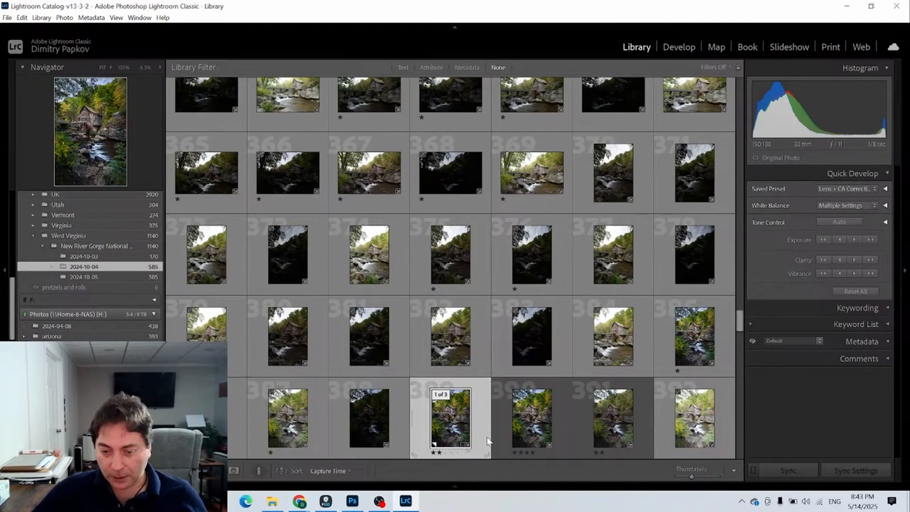
{"action": "key", "text": "3"}
Step: Compare the three stacked mill versions side by side in Survey view, and return to the grid
{"action": "left_click", "coordinate": [640, 420], "text": "shift"}
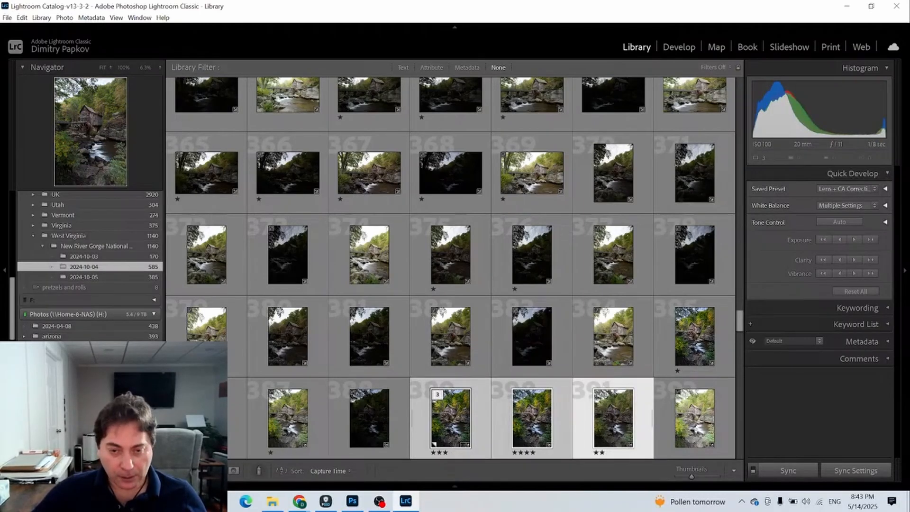
{"action": "key", "text": "n"}
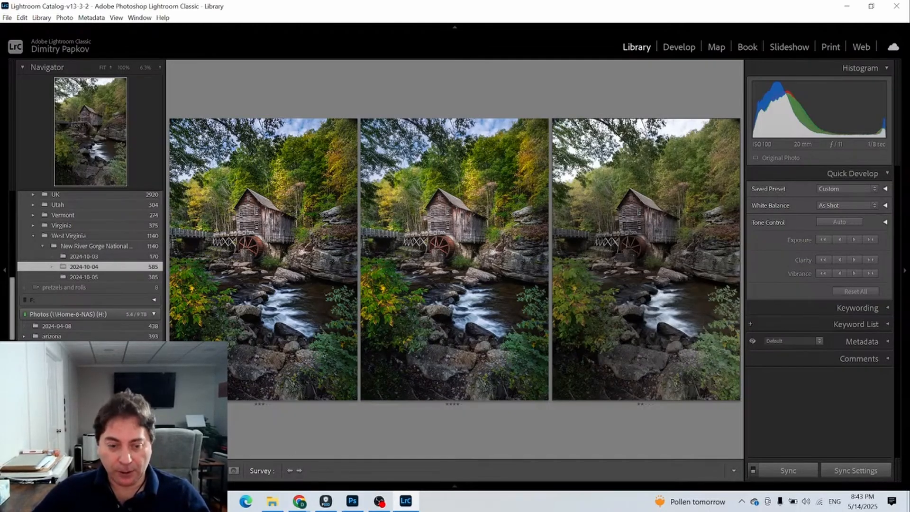
{"action": "key", "text": "g"}
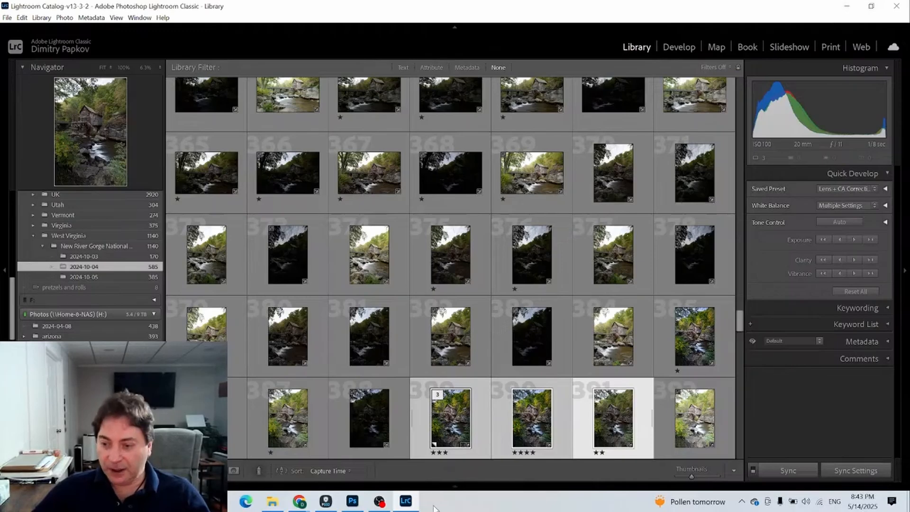
Step: Reduce Lightroom Classic to a smaller window beside the live chat, and switch to OBS
{"action": "left_click", "coordinate": [870, 5]}
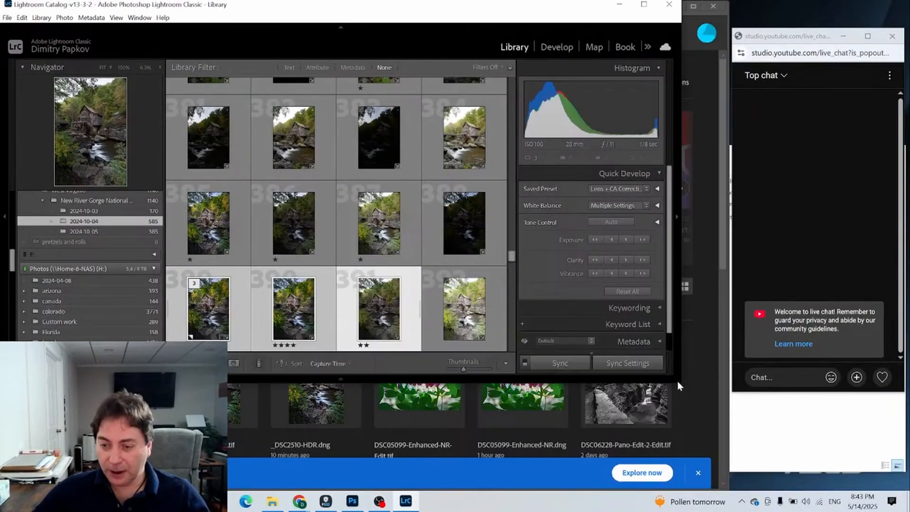
{"action": "left_click_drag", "start_coordinate": [697, 437], "coordinate": [705, 488]}
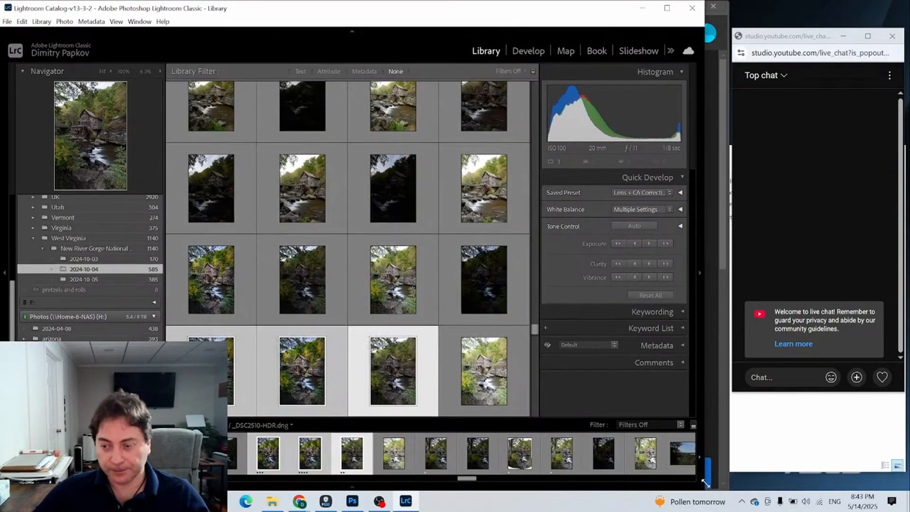
{"action": "left_click", "coordinate": [379, 501]}
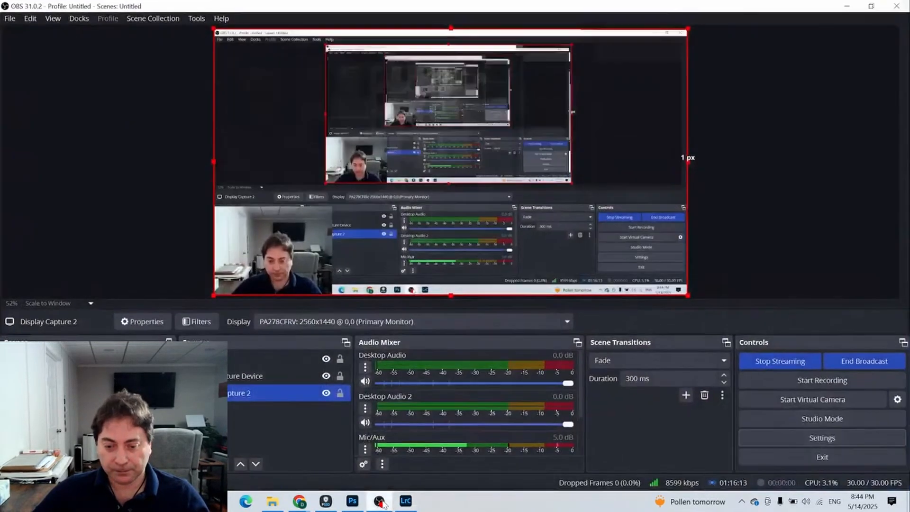